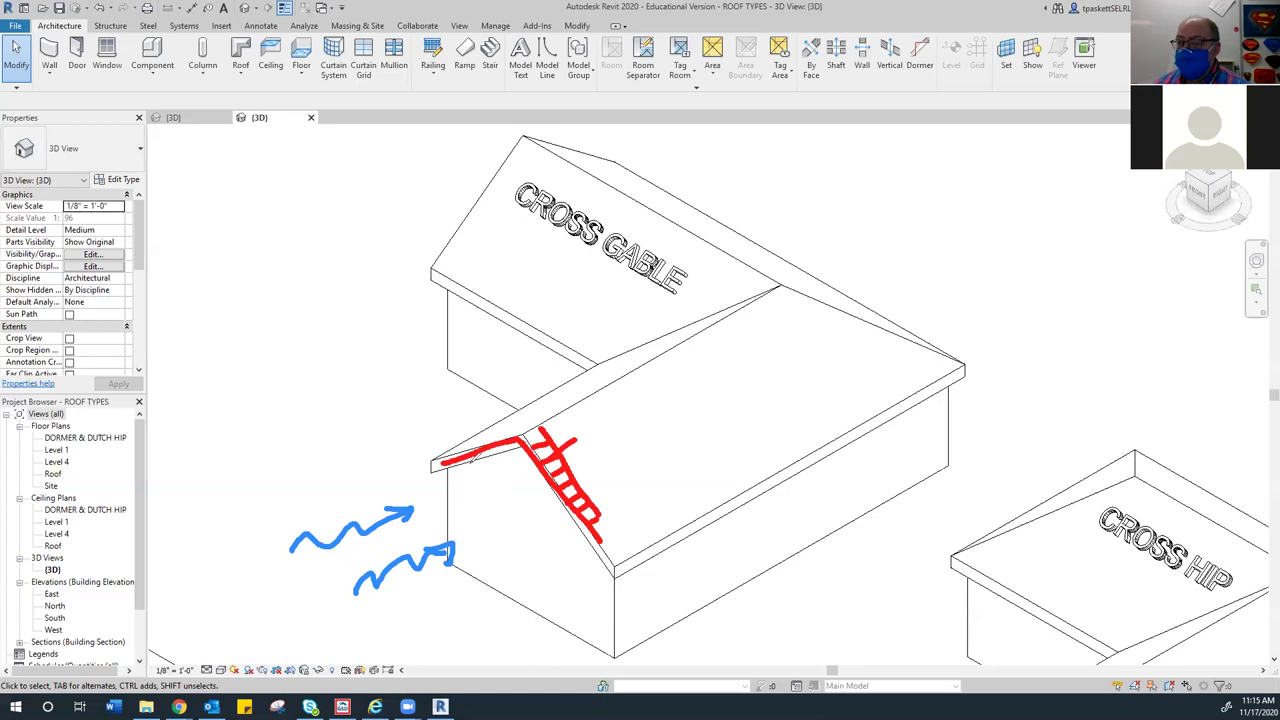
Draw a blue curved arrow pointing up under the front gable overhang of the cross gable roof, and clear all annotations
mouse_move(436, 515)
mouse_down()
mouse_move(488, 488)
mouse_move(496, 462)
mouse_move(503, 476)
mouse_up()
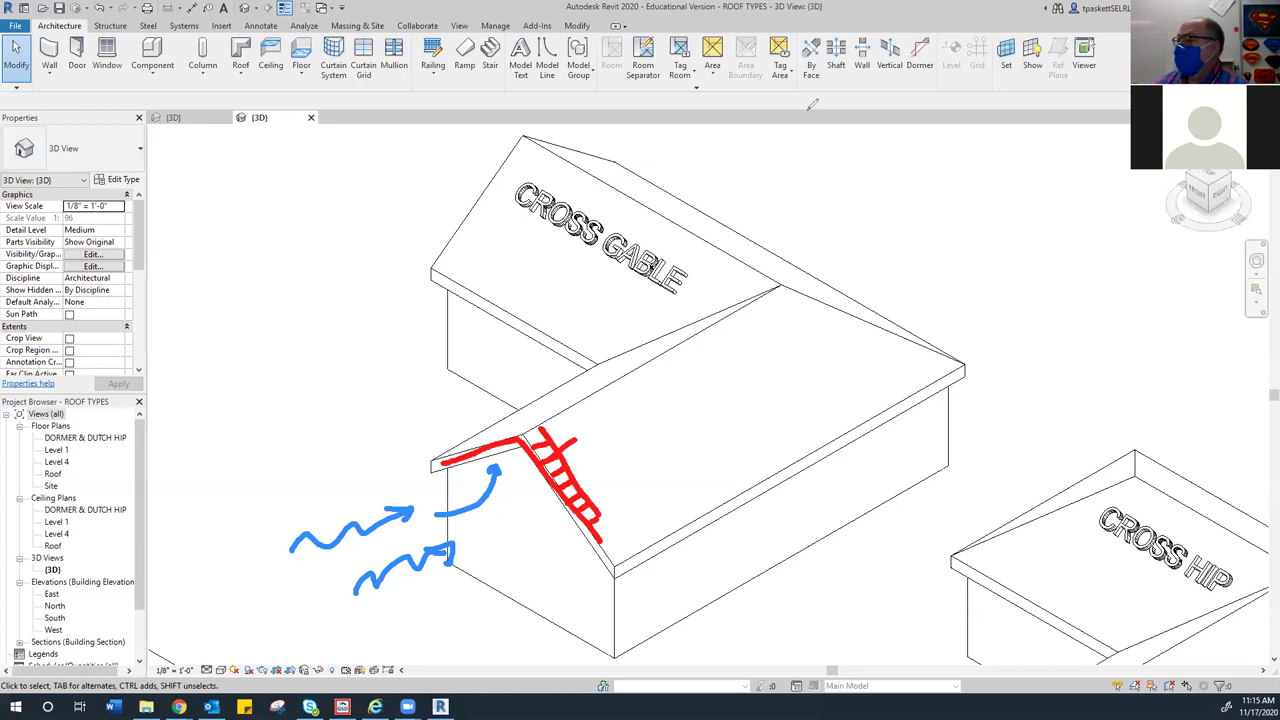
key(Escape)
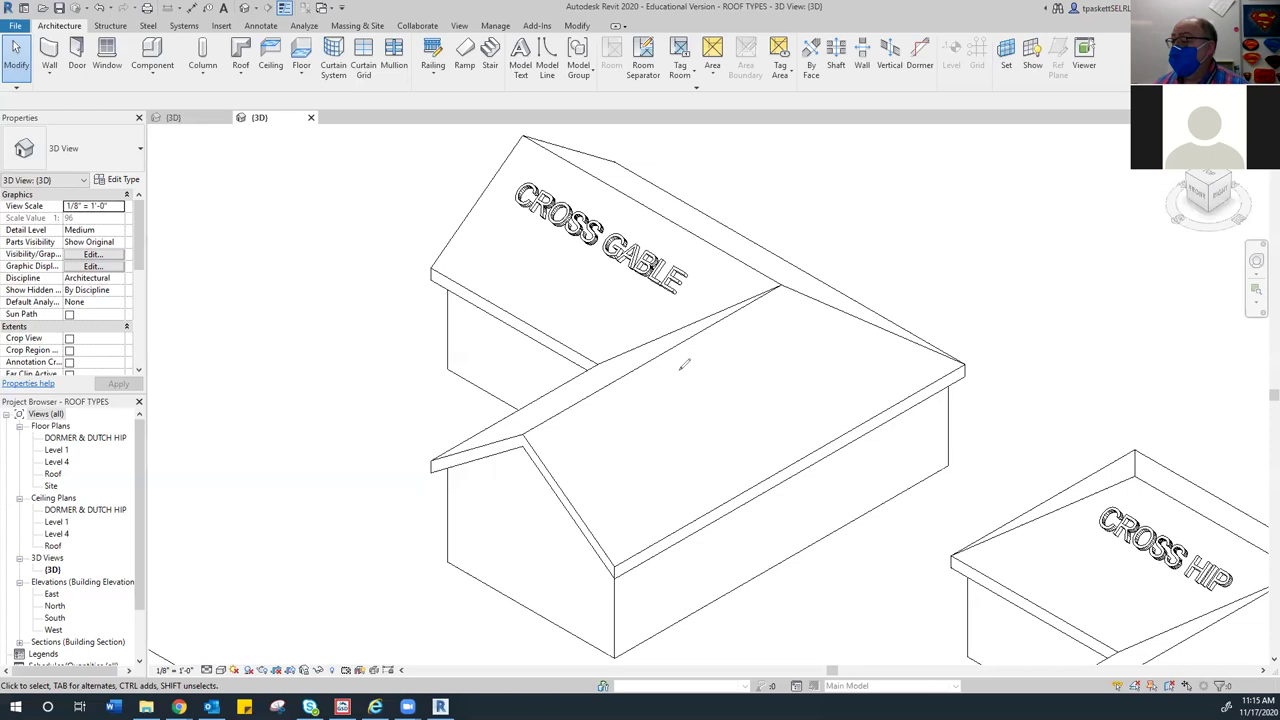
Underline GABLE in blue, trace the cross gable roof's ridges, valley and front roof edges in yellow, and clear the annotations
drag(599, 261, 652, 288)
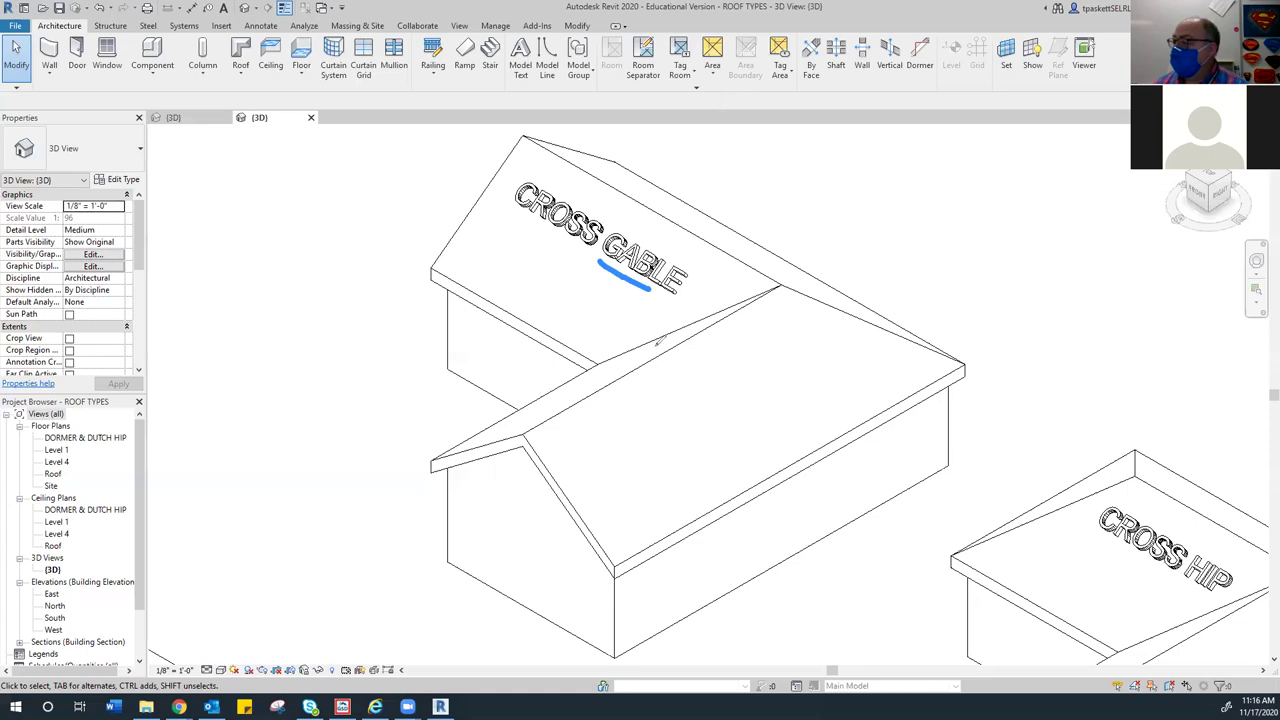
drag(524, 432, 646, 359)
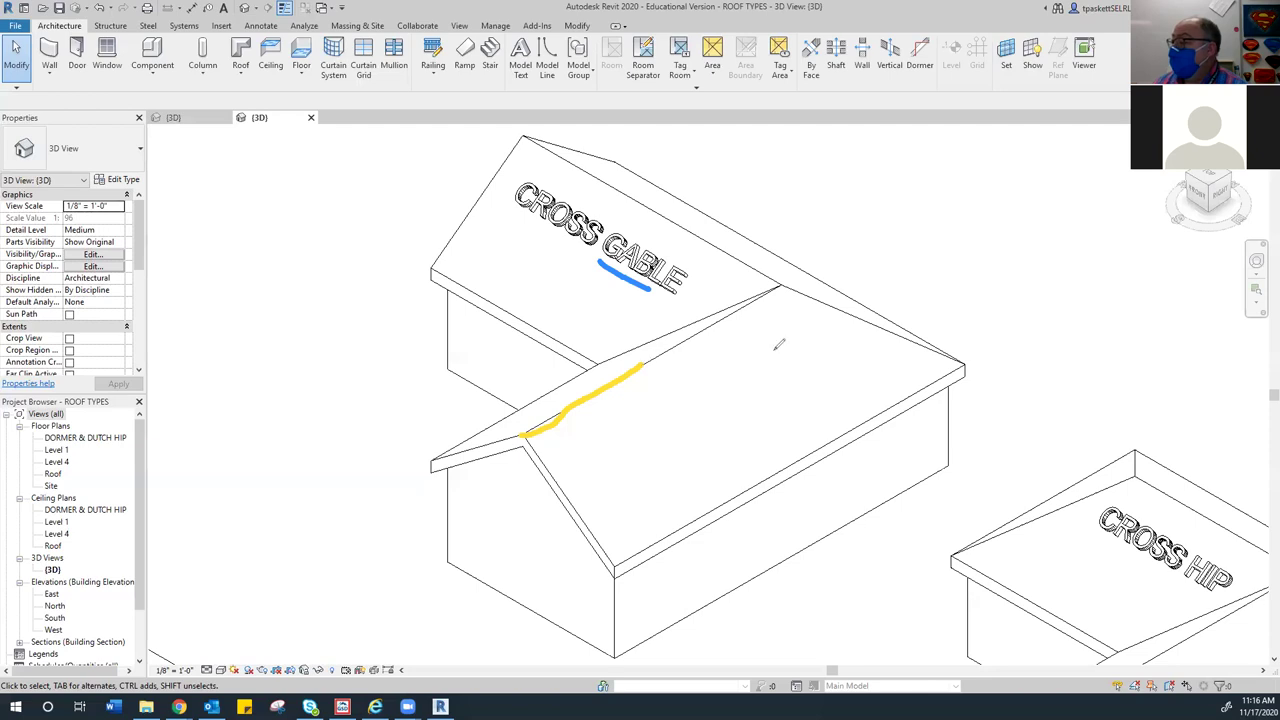
click(788, 288)
drag(794, 290, 935, 352)
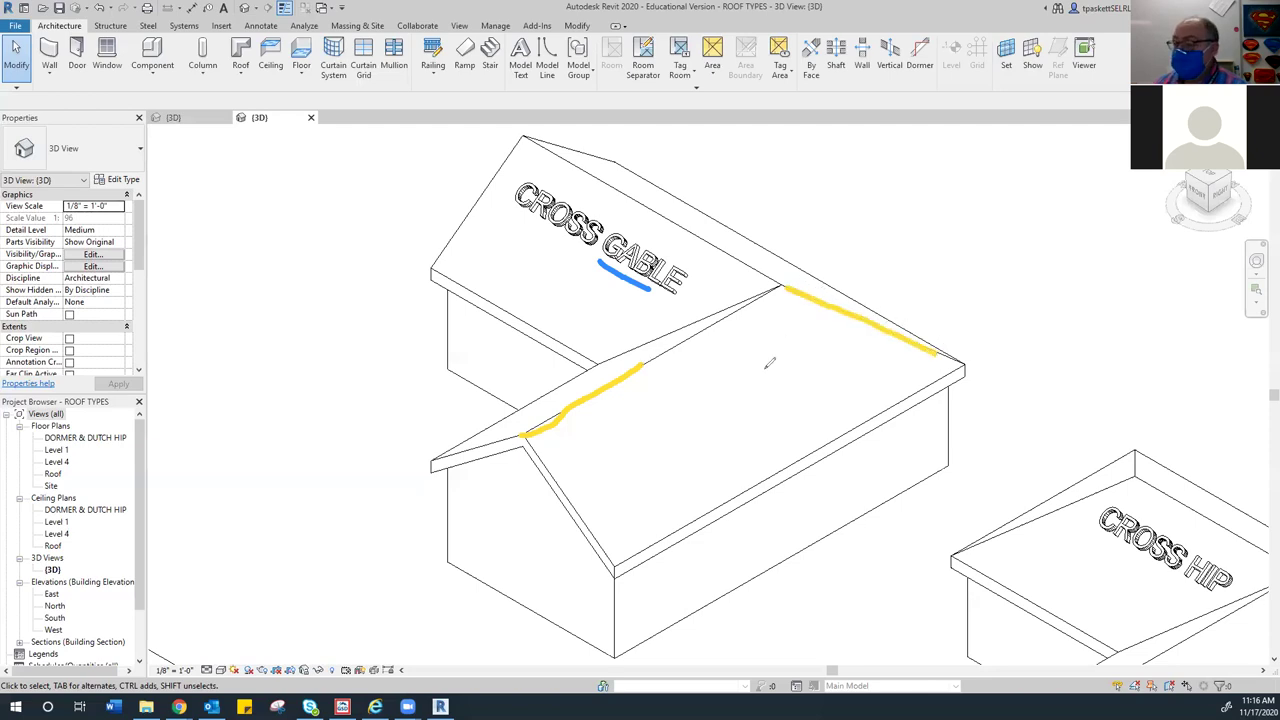
drag(597, 365, 686, 326)
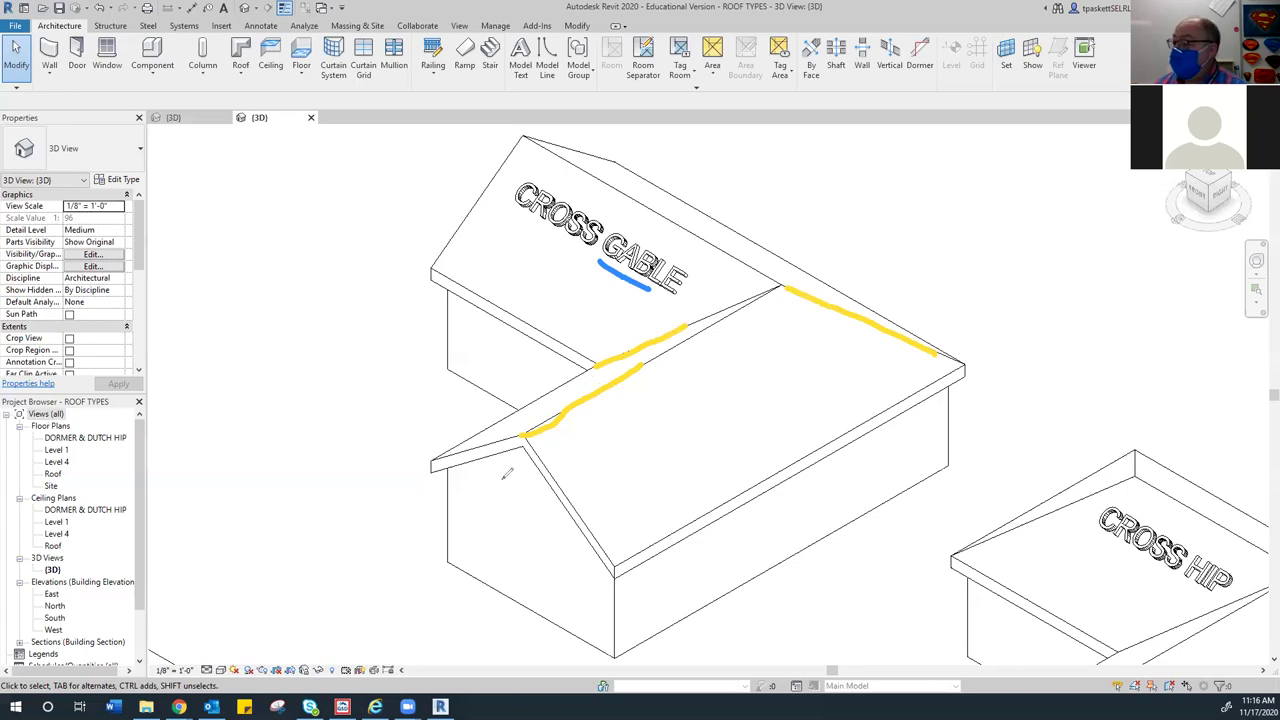
mouse_move(432, 466)
mouse_down()
mouse_move(522, 437)
mouse_move(600, 552)
mouse_move(632, 560)
mouse_move(666, 545)
mouse_up()
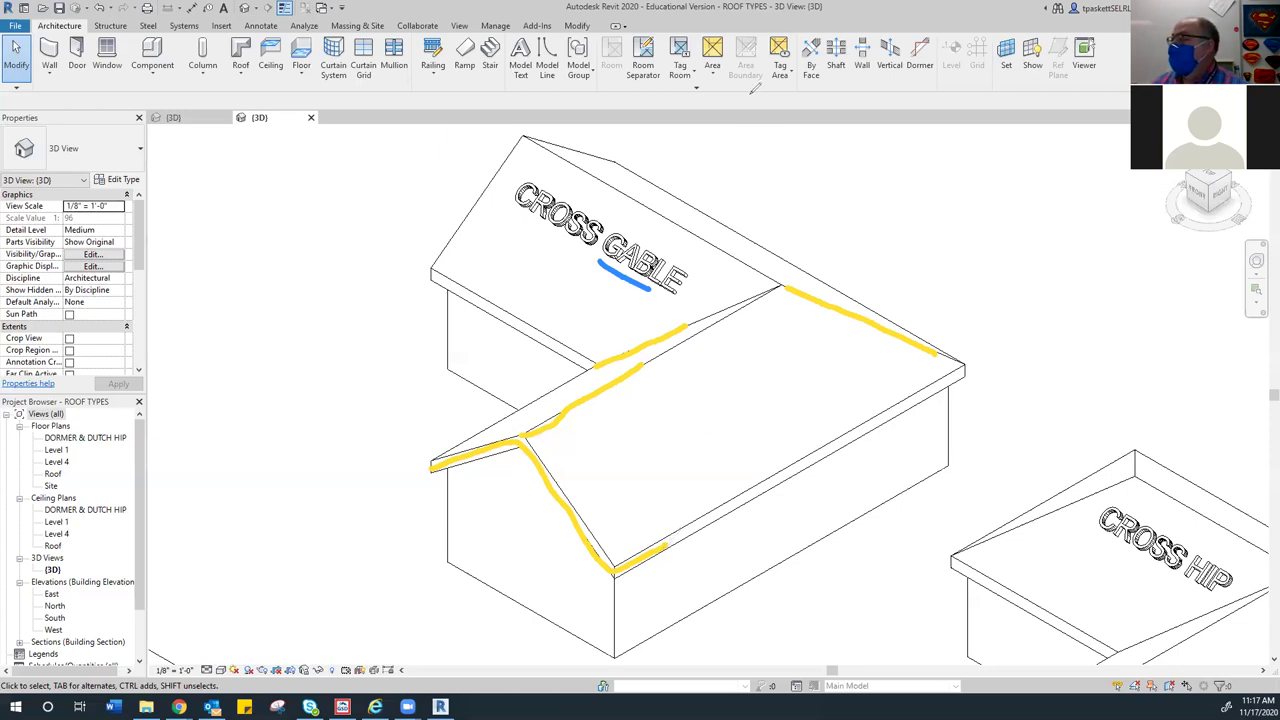
key(e)
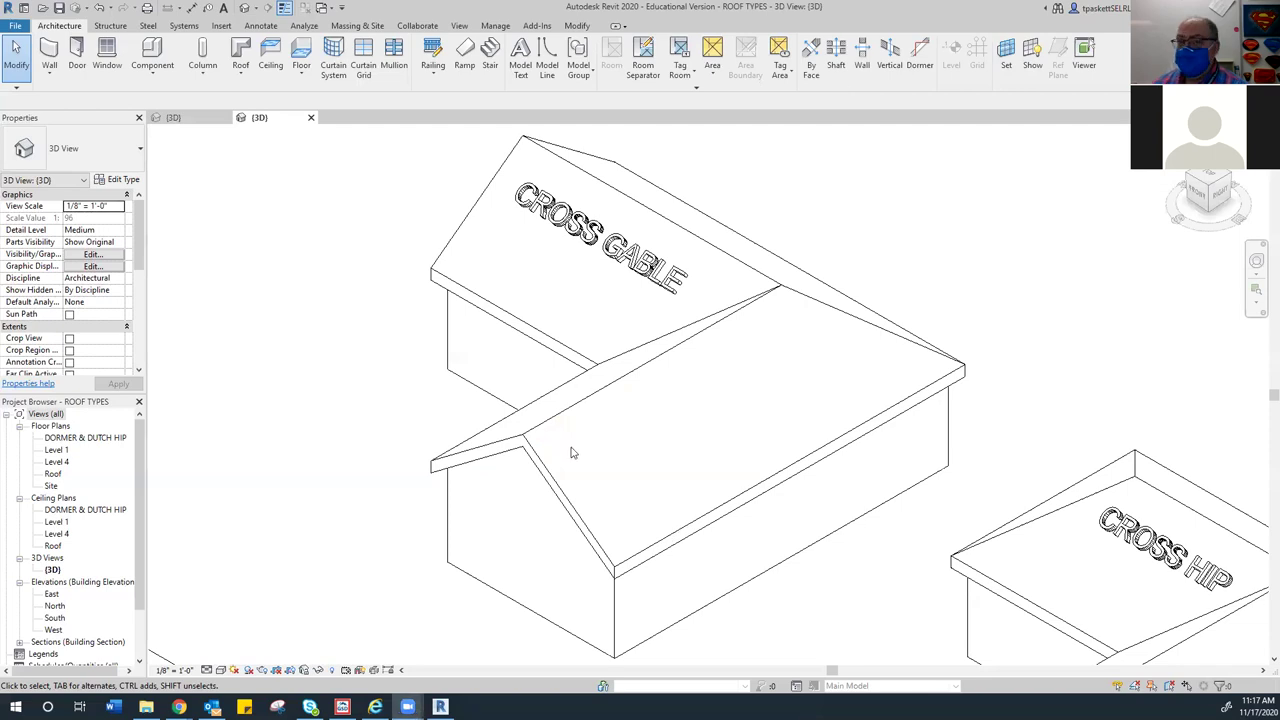
Examine the cross hip, hip-gable combo and clipped hip roof examples in the 3D view
scroll(650, 410, down, 3)
scroll(720, 453, up, 3)
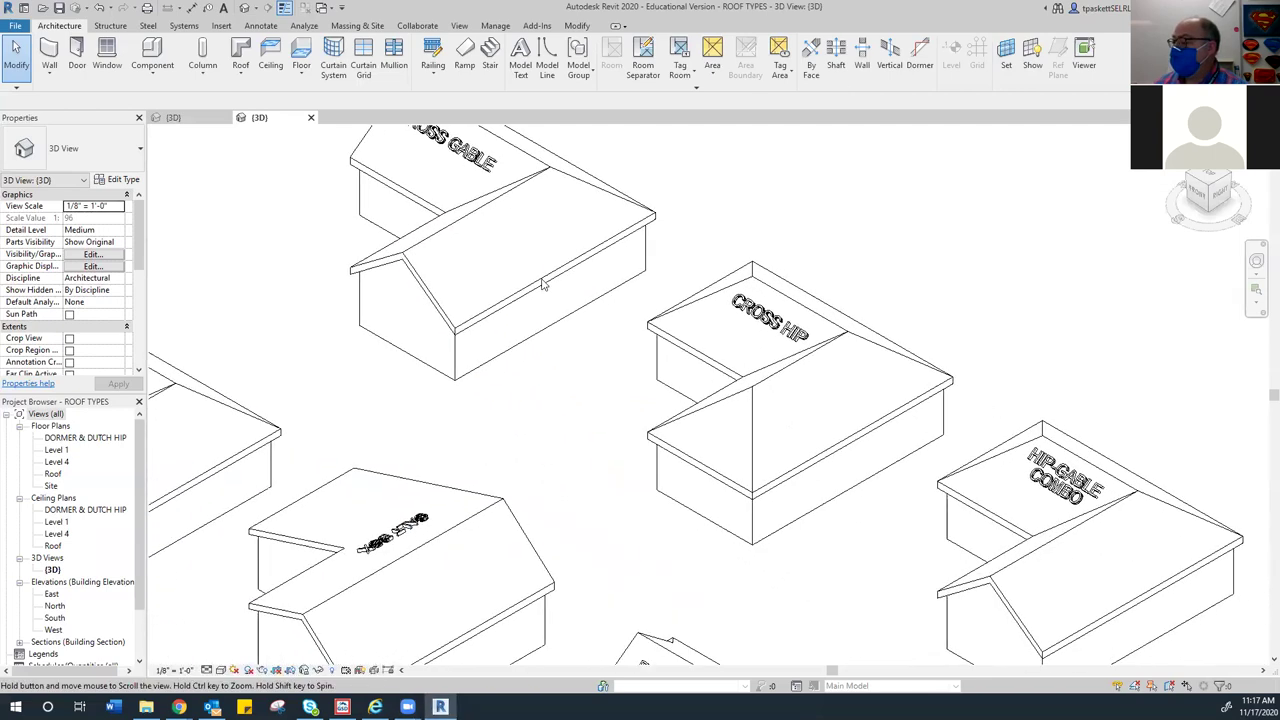
middle_drag(905, 520, 783, 454)
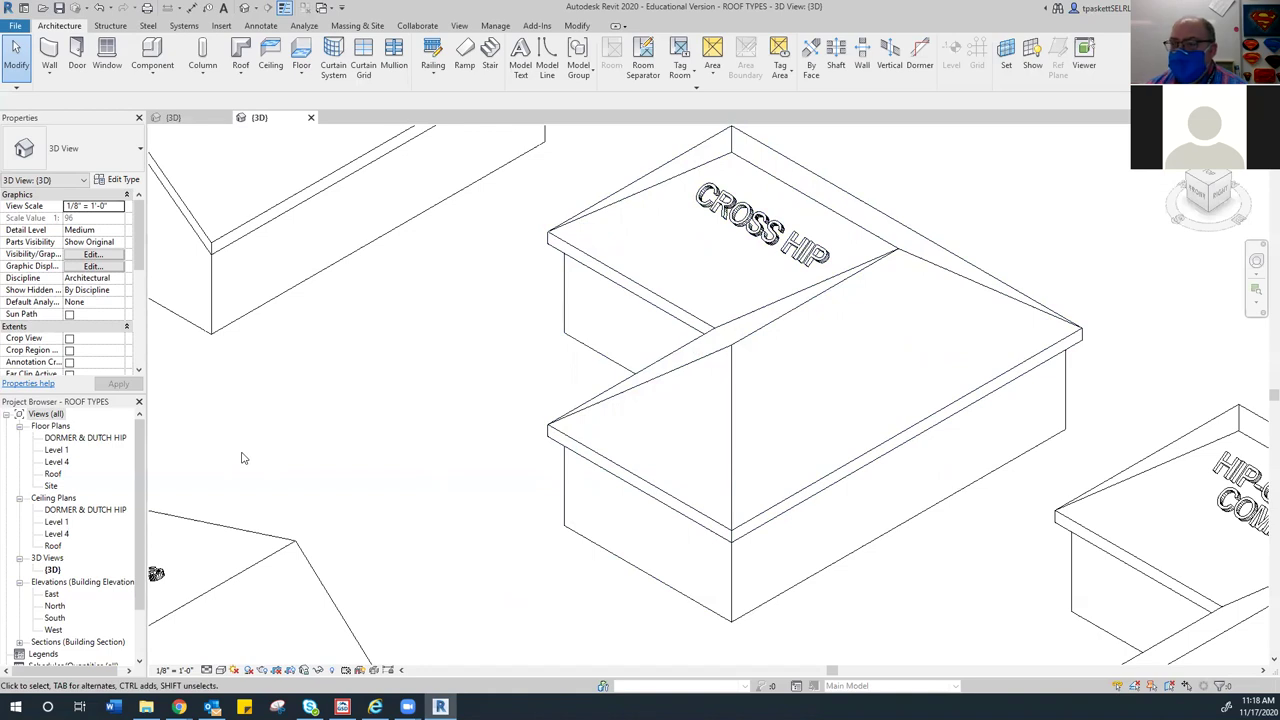
scroll(385, 463, down, 3)
middle_drag(534, 517, 409, 349)
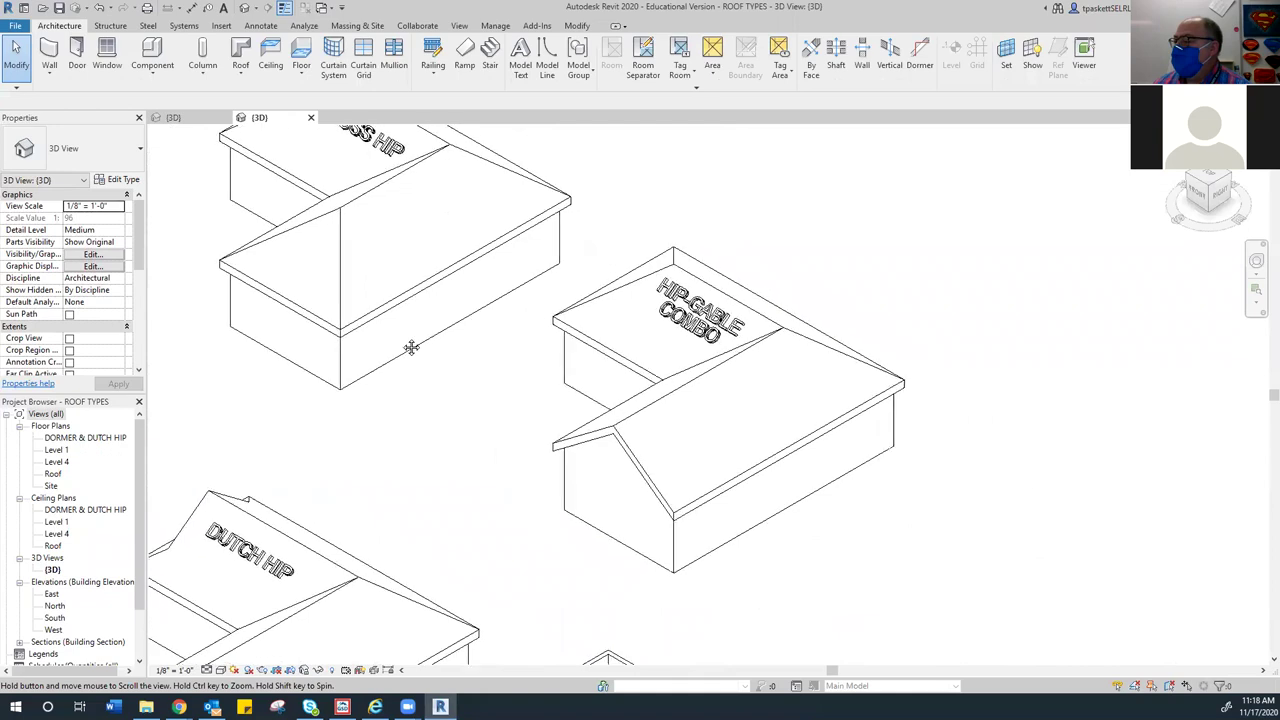
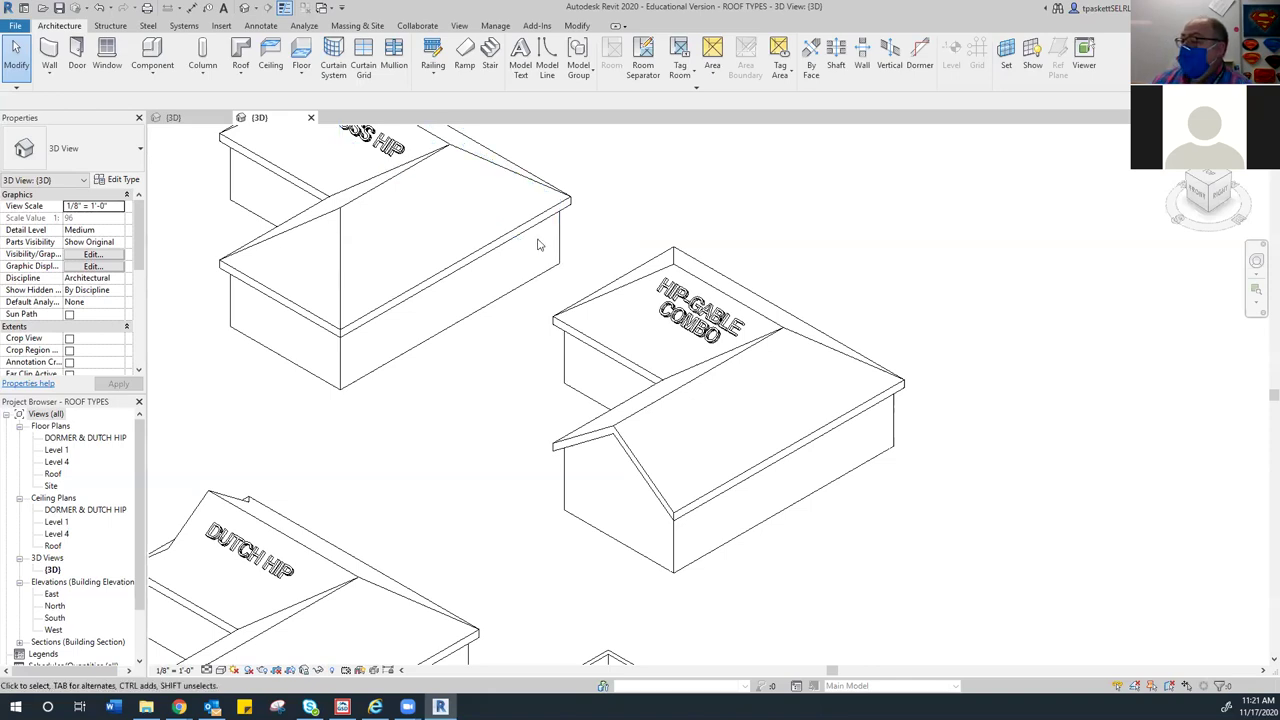
scroll(640, 320, down, 2)
scroll(659, 332, down, 2)
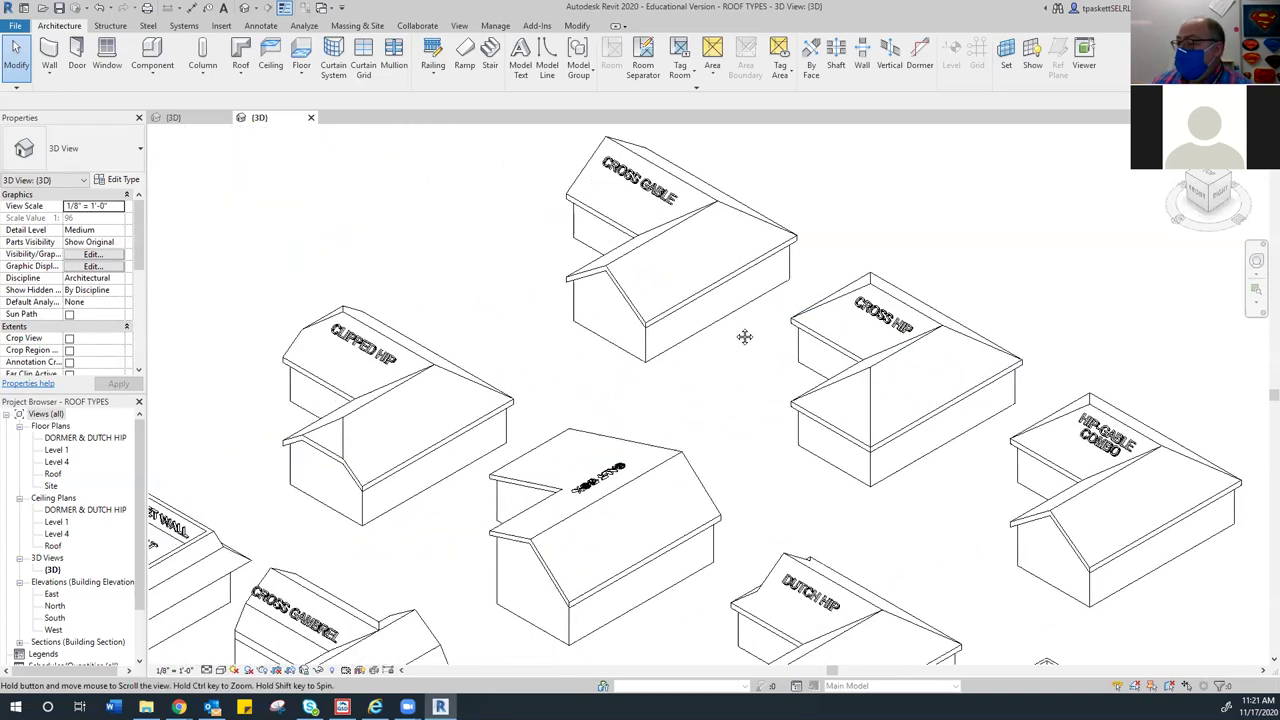
scroll(451, 354, up, 4)
middle_drag(280, 453, 278, 425)
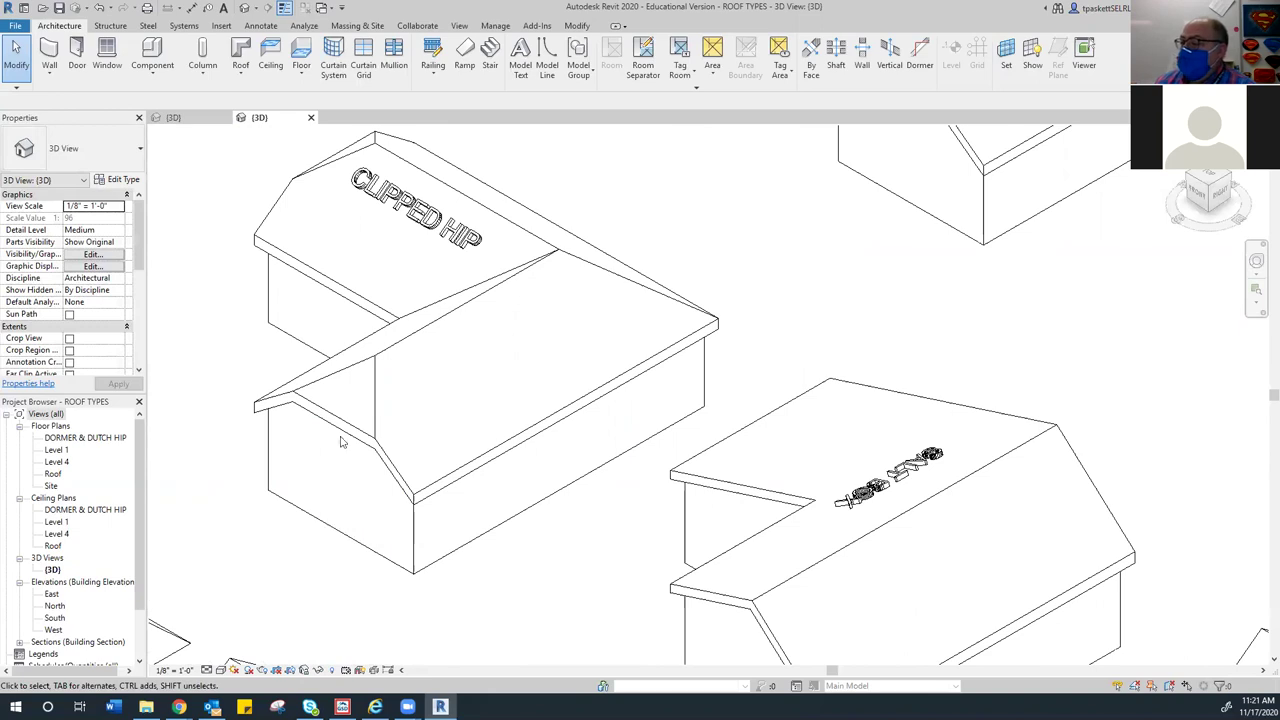
middle_drag(382, 329, 446, 379)
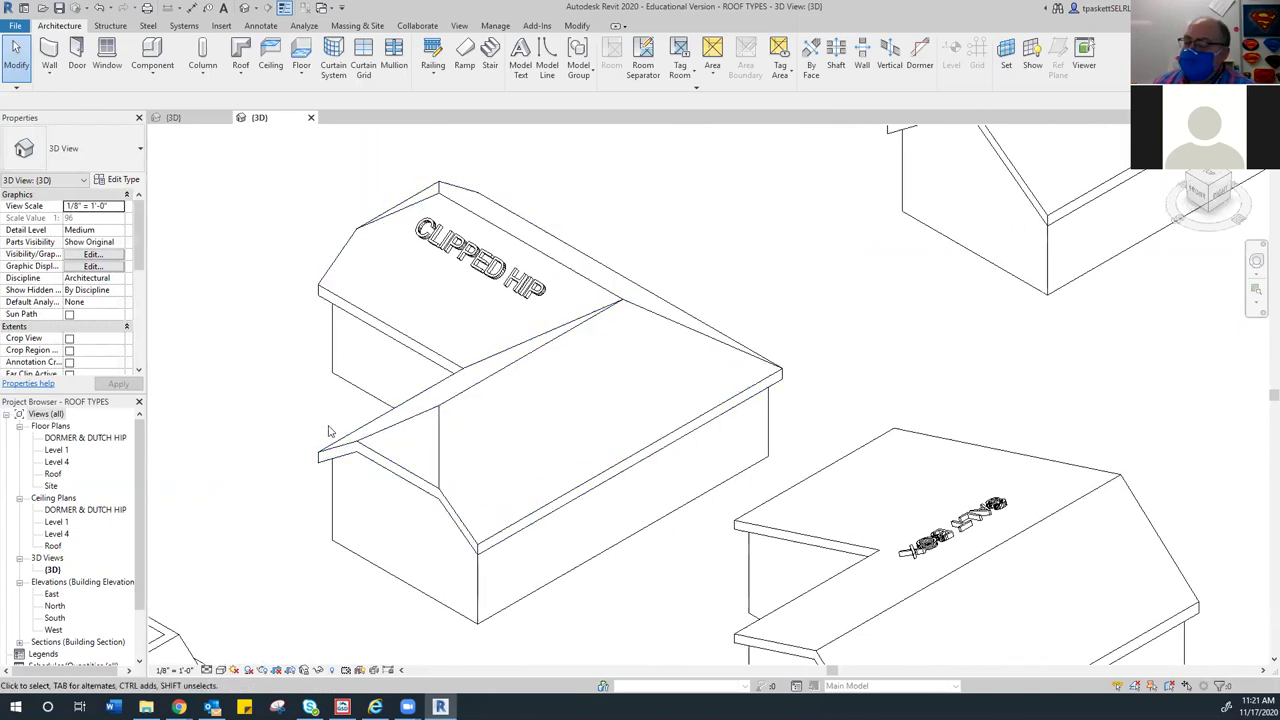
Inspect which footprint edges of the cross gable roof define a slope, and finish the sketch without edits
scroll(350, 400, down, 2)
middle_drag(600, 310, 447, 452)
click(645, 352)
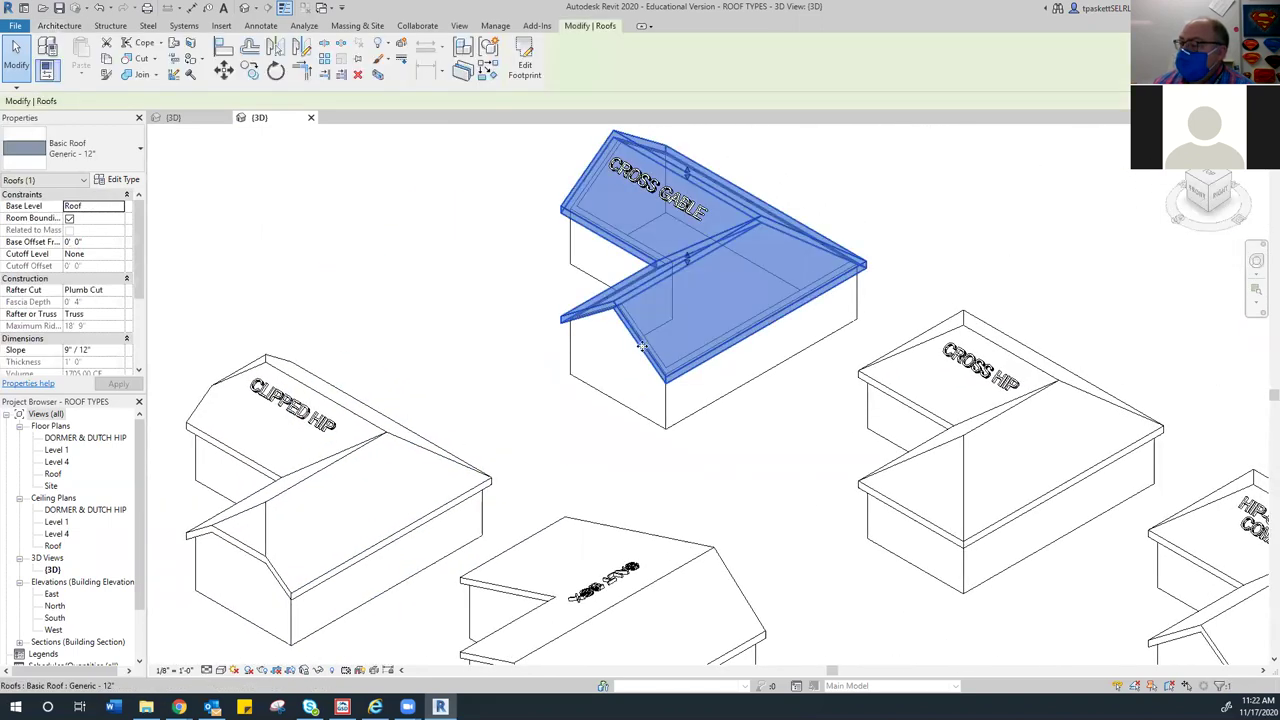
click(524, 60)
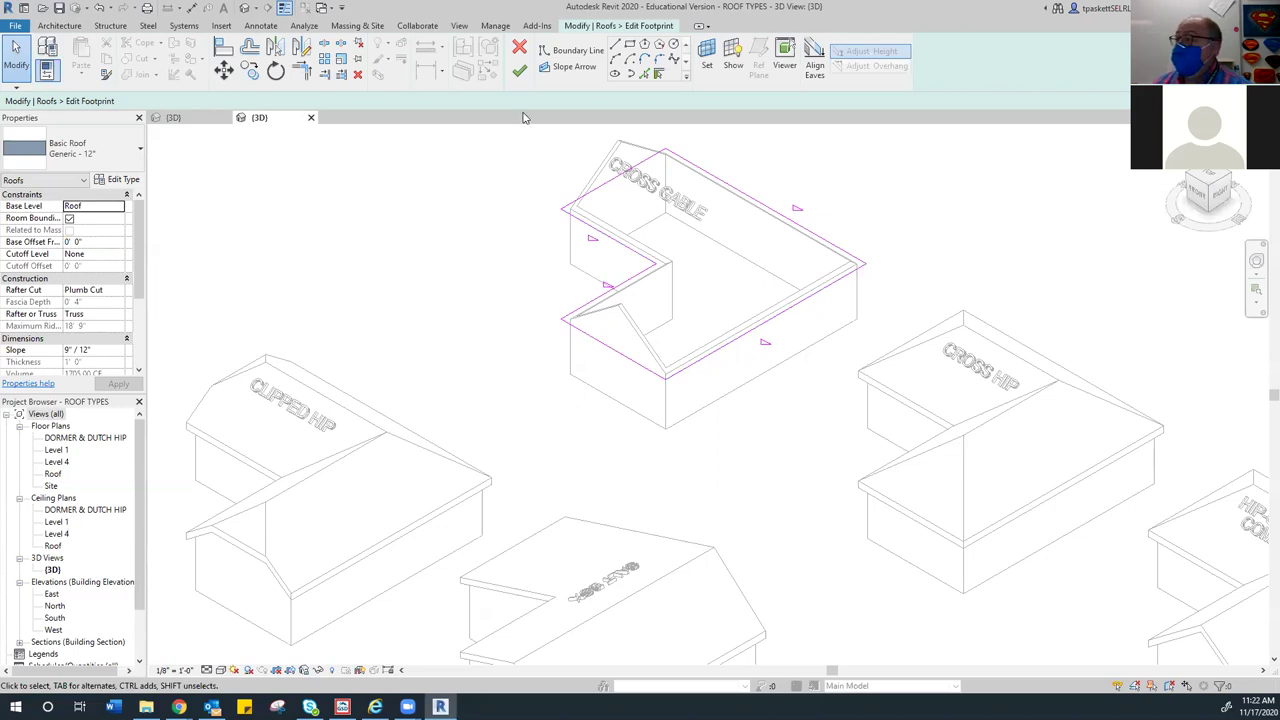
click(519, 70)
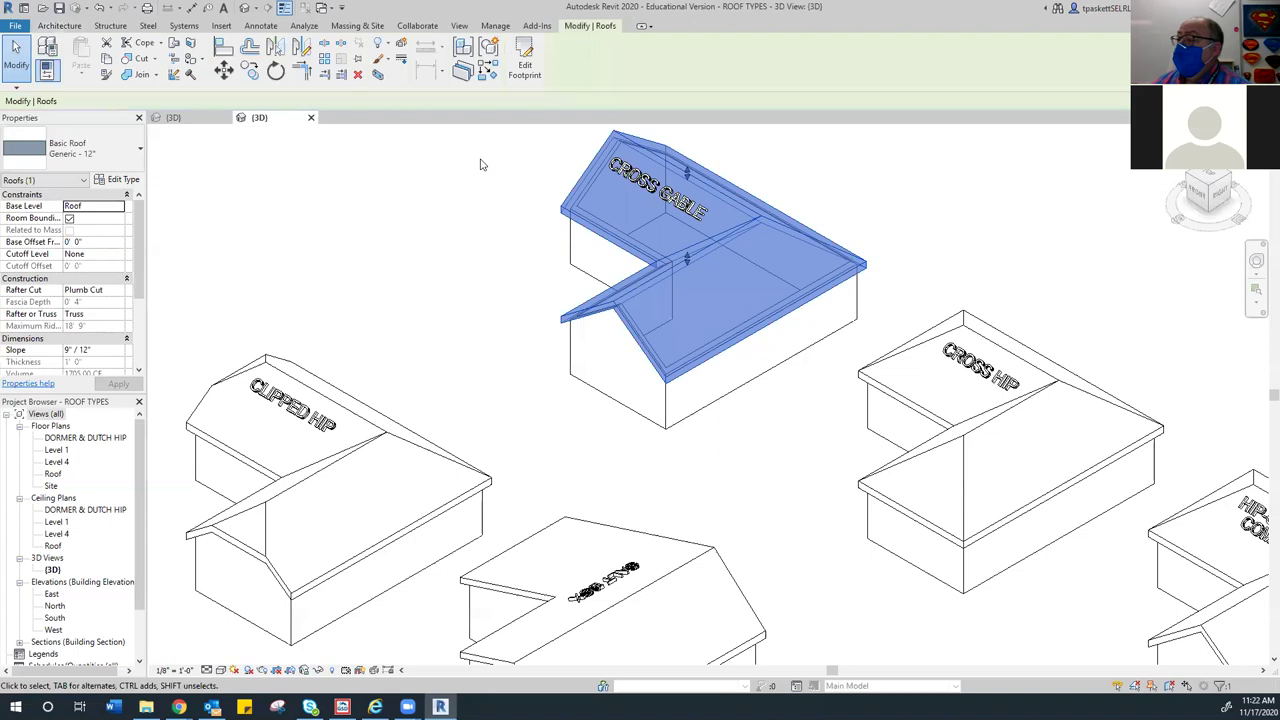
Inspect the clipped hip roof's footprint sketch and its roof properties, and finish the sketch without edits
click(320, 410)
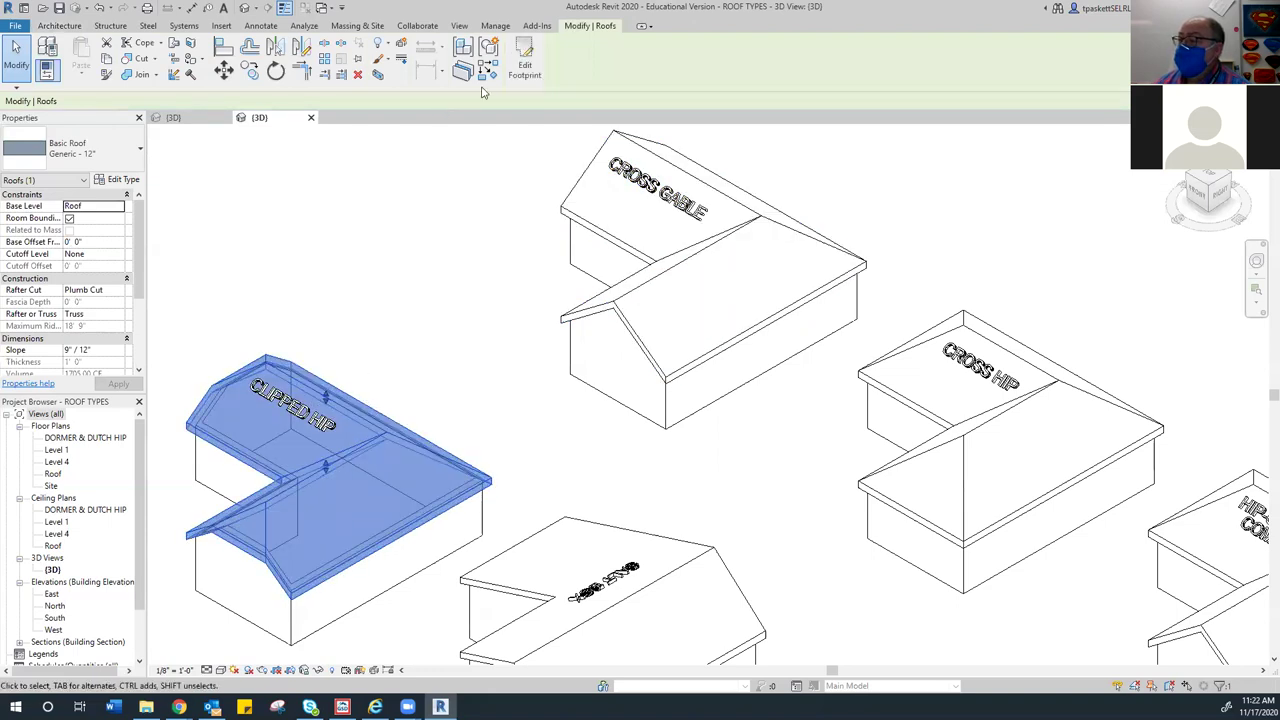
click(524, 62)
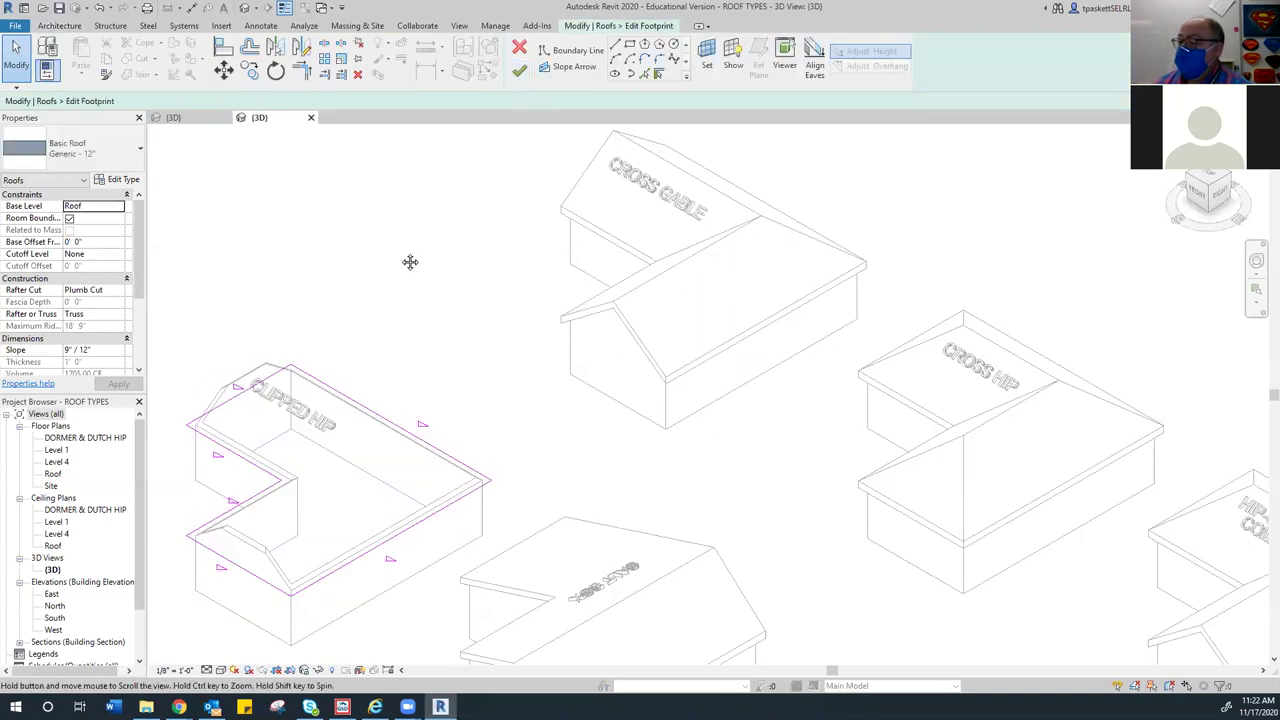
middle_drag(410, 262, 477, 217)
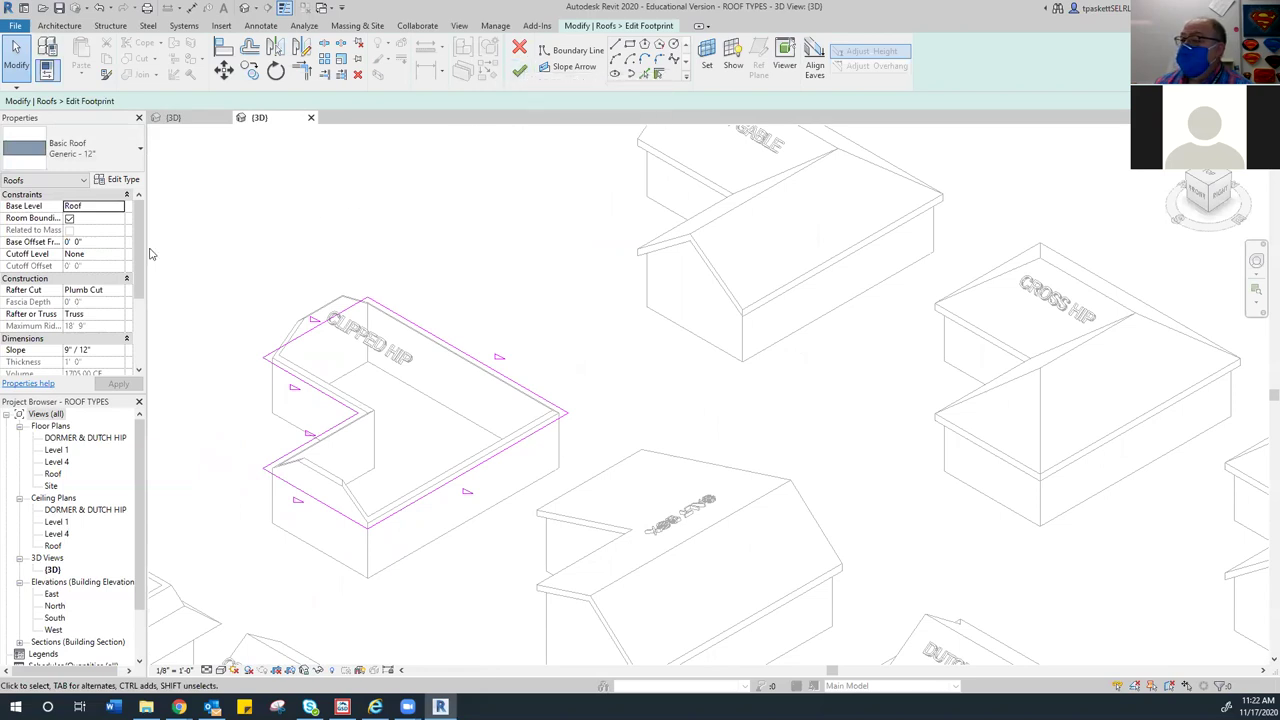
drag(131, 246, 131, 286)
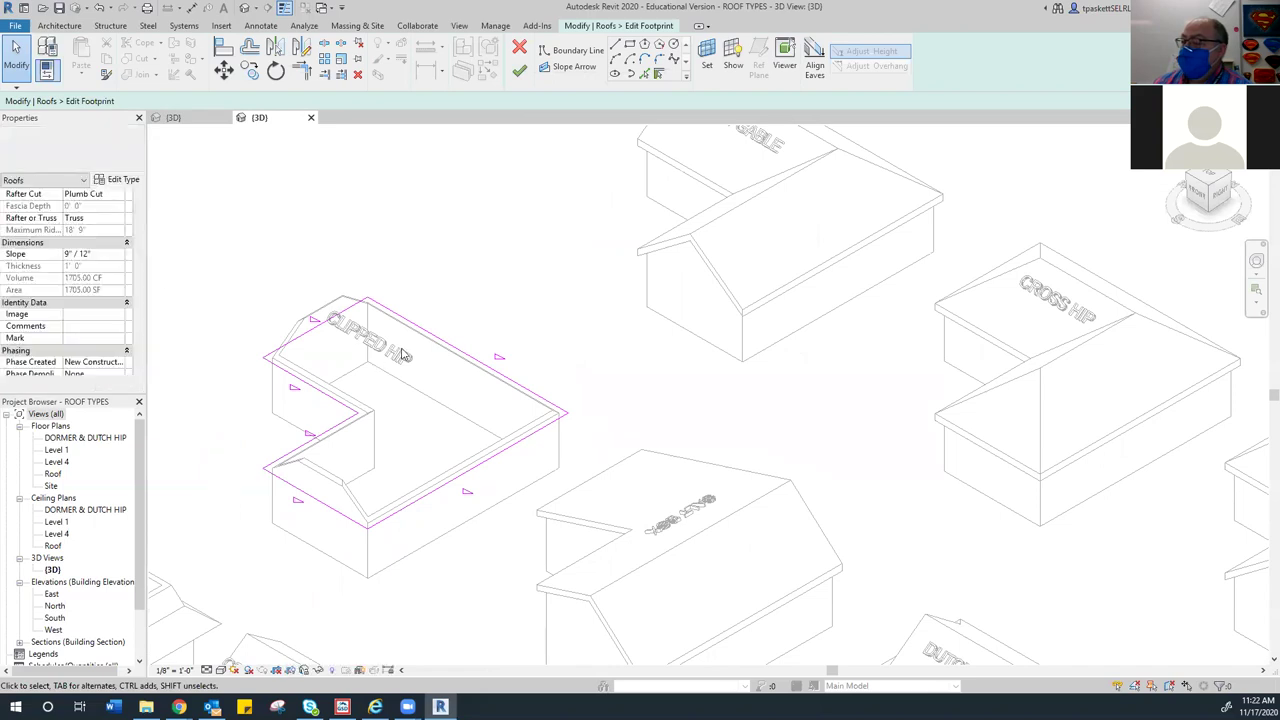
click(519, 70)
Select the clipped hip building's walls and roof in turn to inspect them, and clear the selection
middle_drag(289, 545, 247, 572)
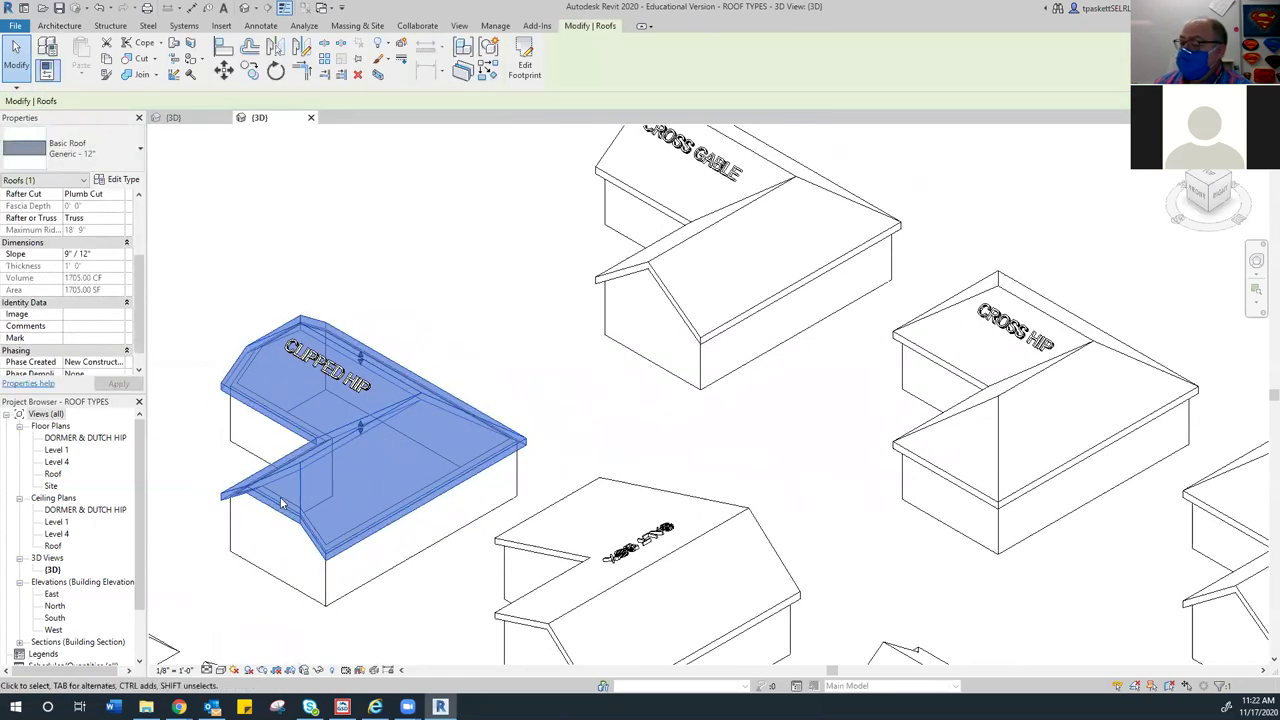
click(292, 453)
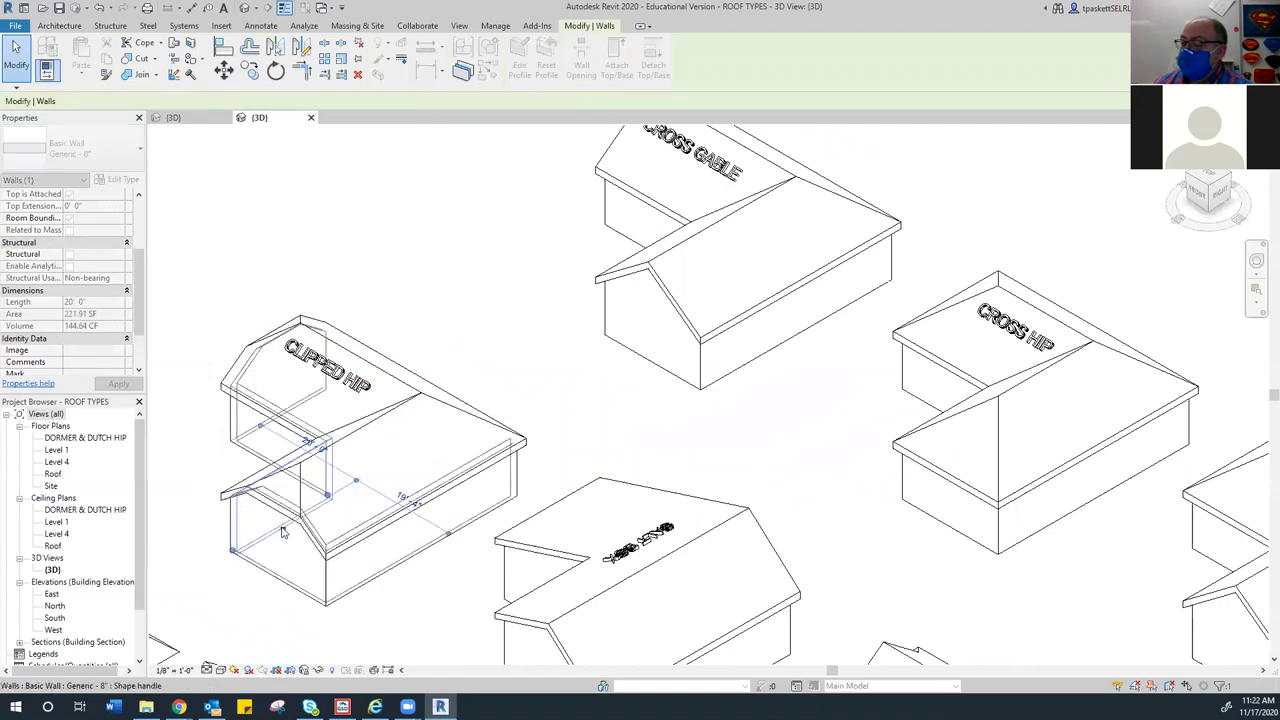
click(292, 515)
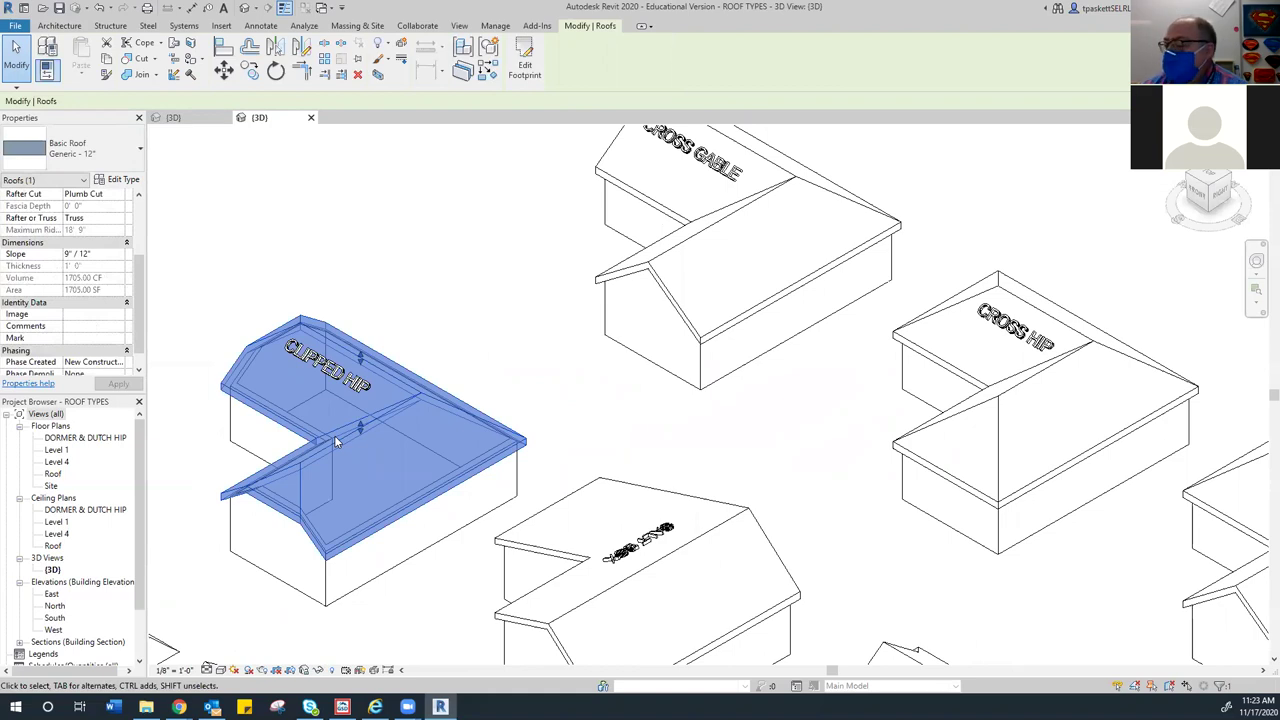
click(416, 368)
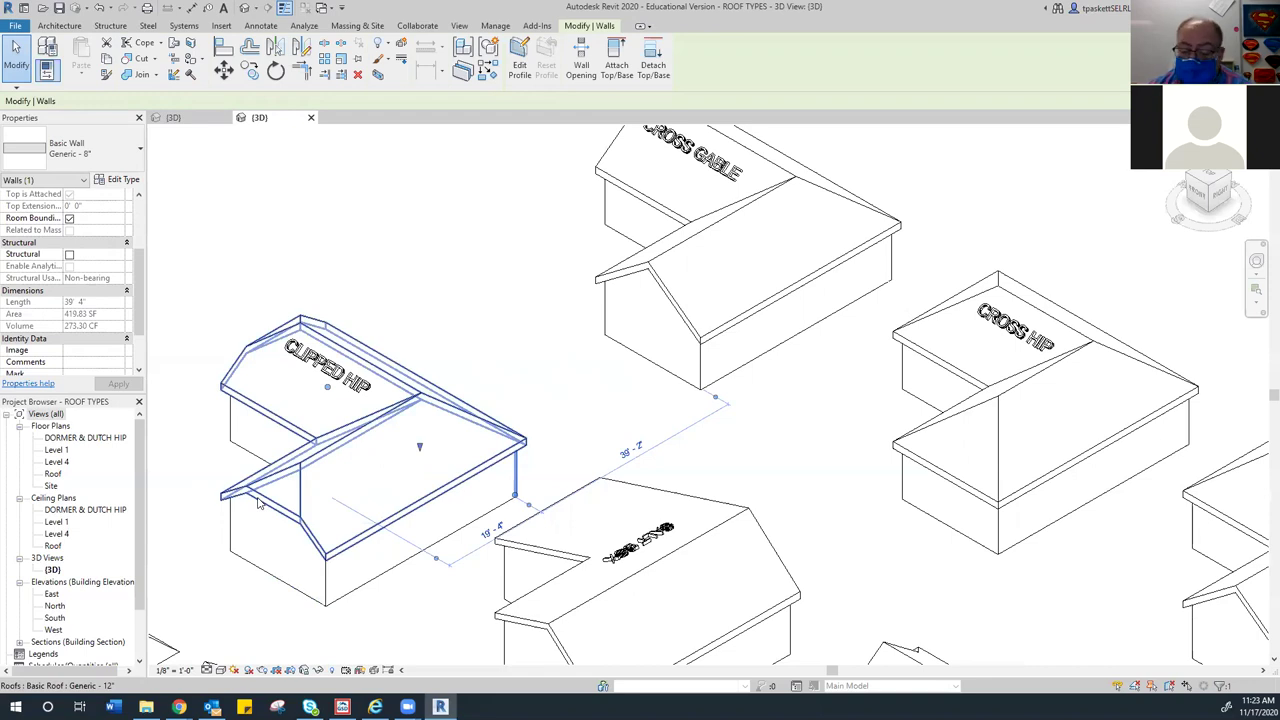
click(460, 263)
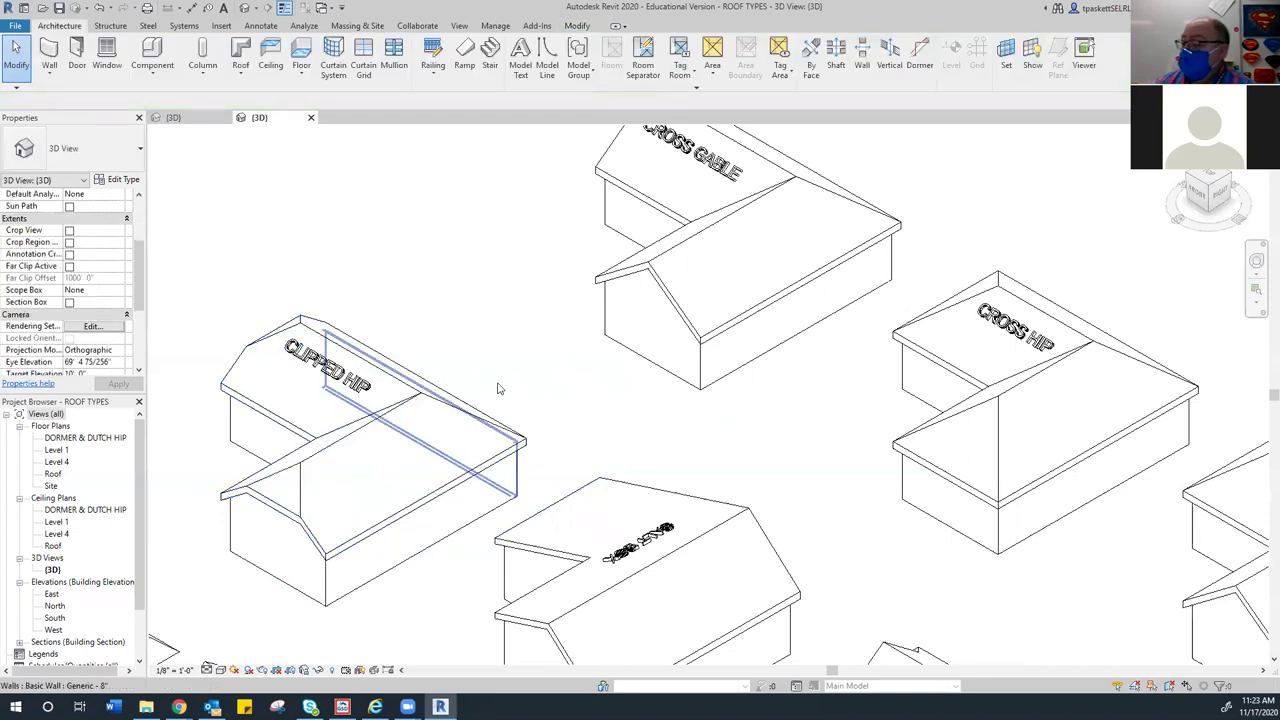
Trace the salt box roof's two front slopes, part of its ridge and the wall beneath in yellow, and clear the annotations
scroll(518, 387, down, 2)
middle_drag(518, 387, 432, 225)
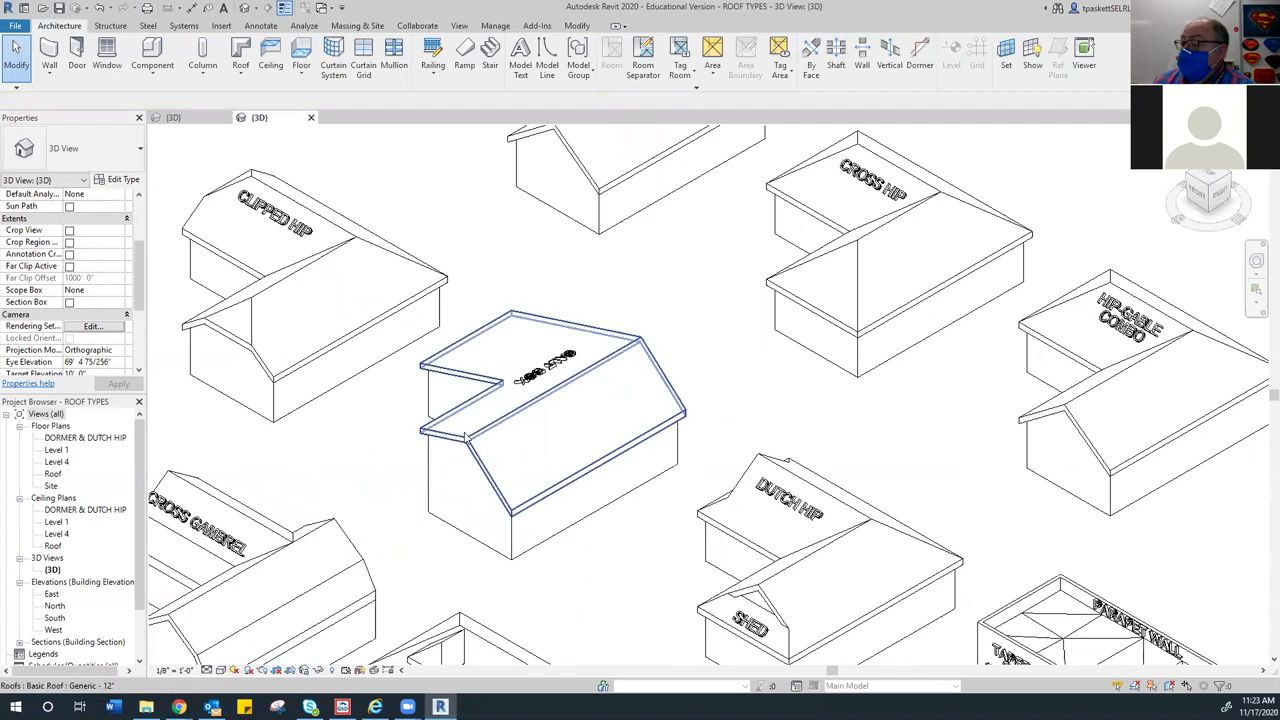
scroll(466, 452, up, 3)
scroll(452, 471, up, 2)
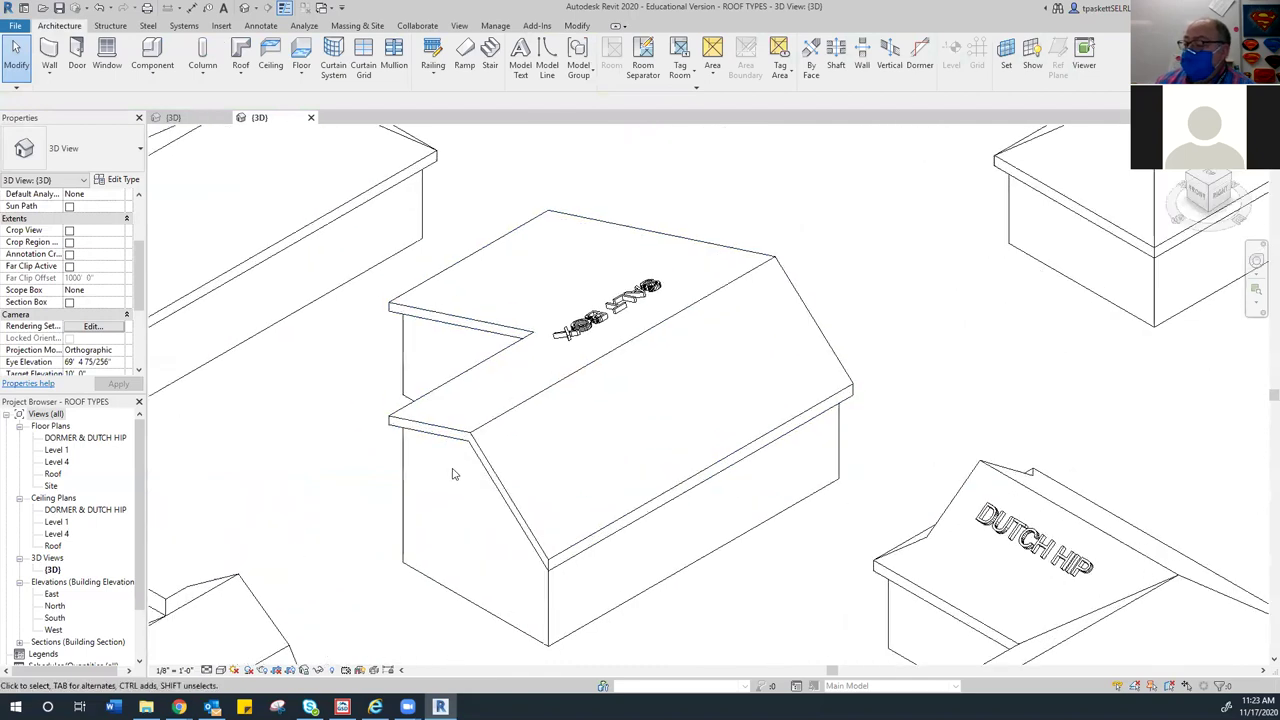
mouse_move(452, 474)
middle_down()
mouse_move(460, 423)
mouse_move(435, 466)
middle_up()
scroll(451, 434, up, 1)
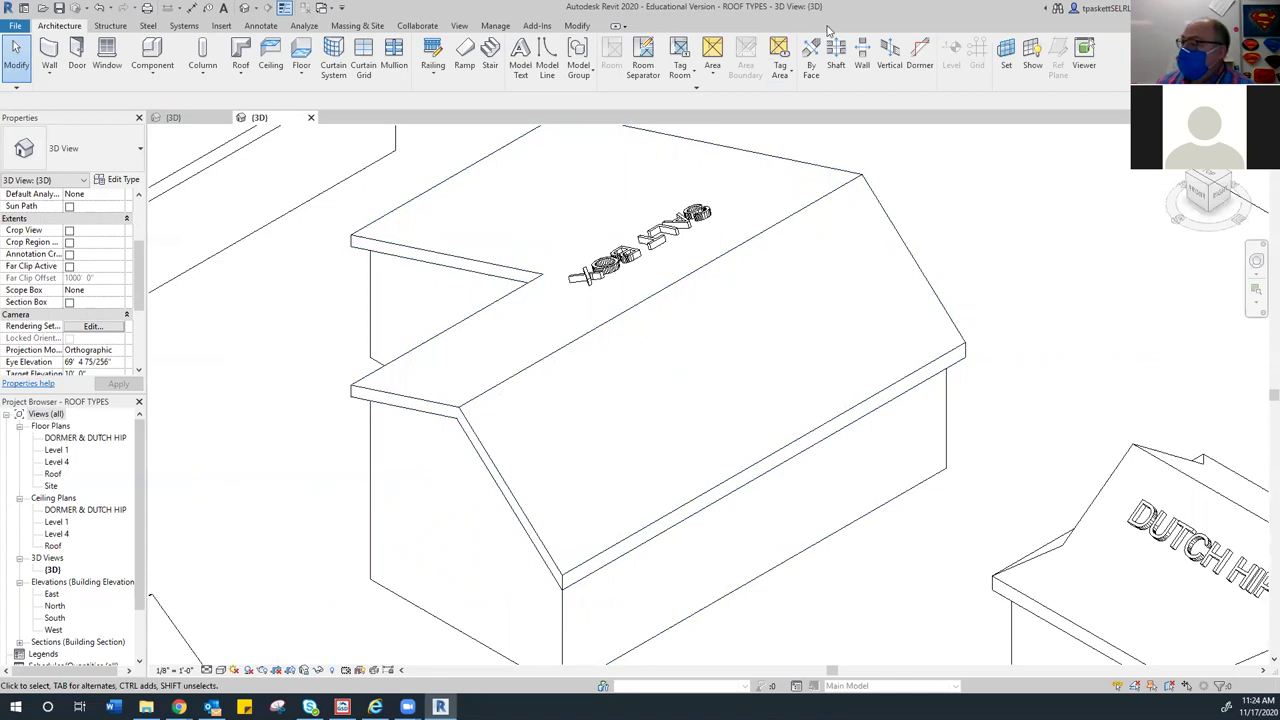
mouse_move(352, 389)
mouse_down()
mouse_move(458, 404)
mouse_move(365, 385)
mouse_move(446, 407)
mouse_move(450, 483)
mouse_move(370, 467)
mouse_move(453, 480)
mouse_up()
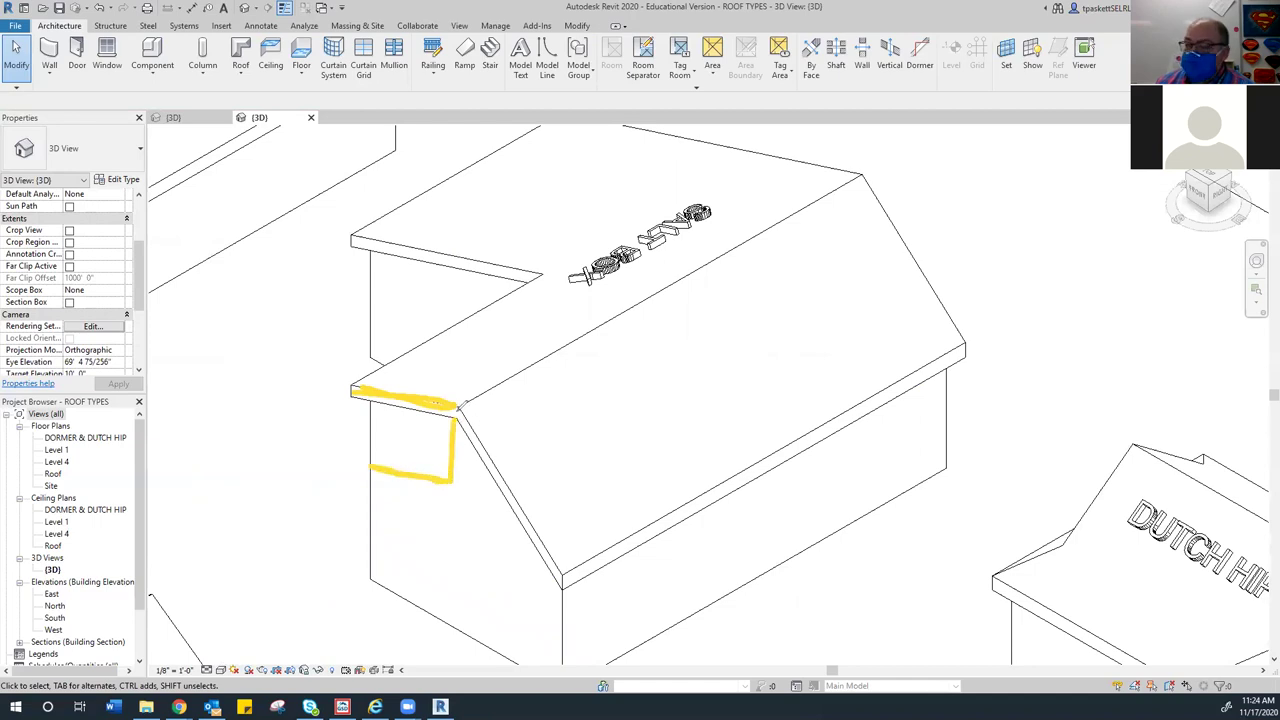
drag(458, 405, 565, 577)
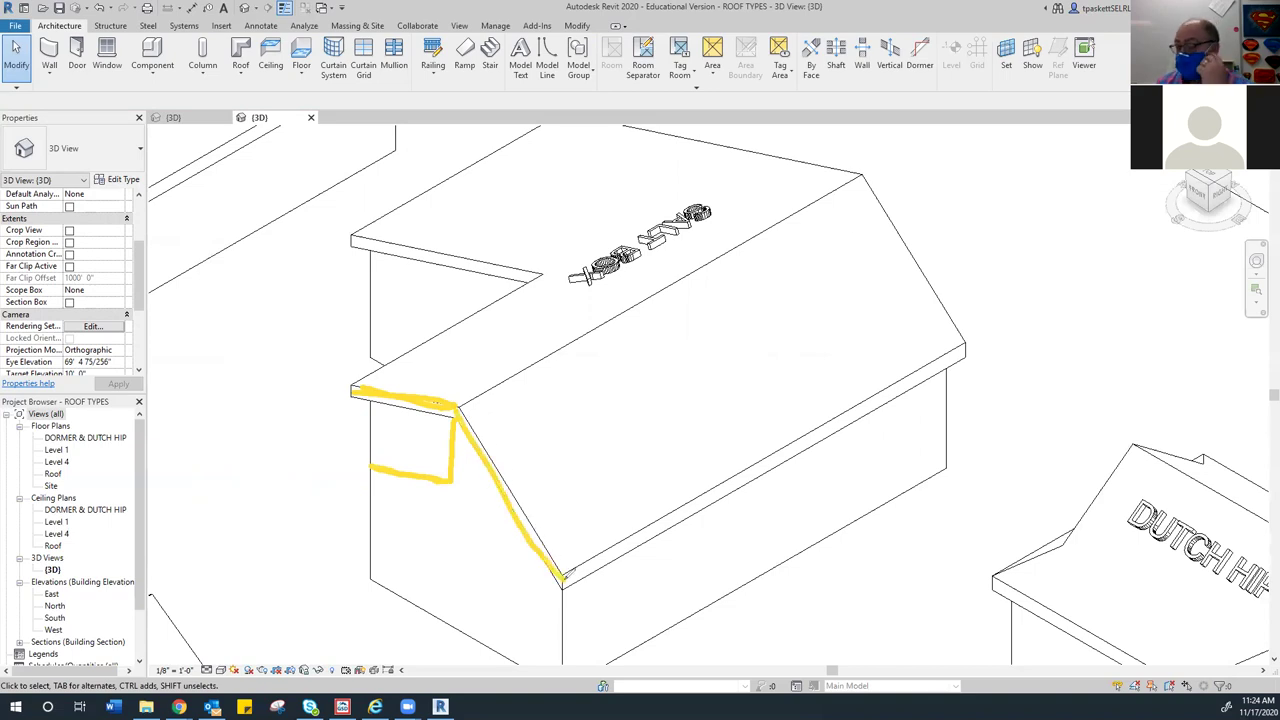
mouse_move(490, 390)
mouse_down()
mouse_move(474, 396)
mouse_move(506, 382)
mouse_up()
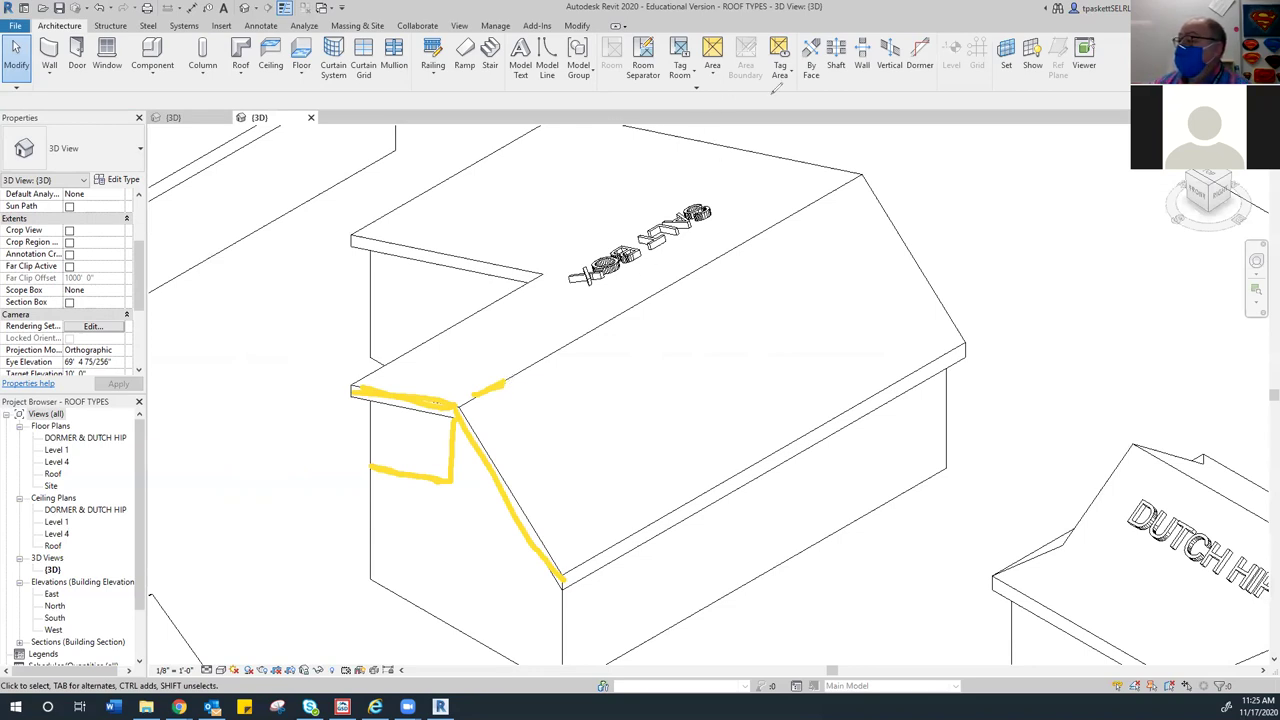
key(e)
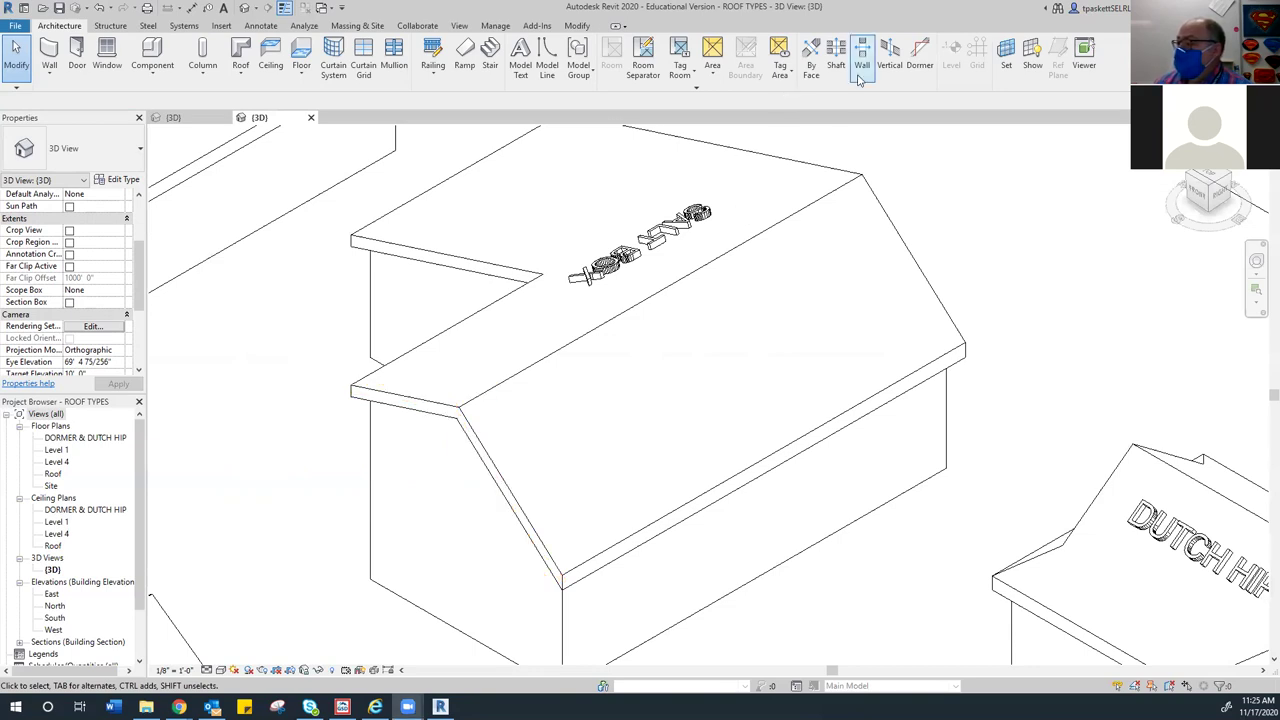
scroll(855, 236, down, 2)
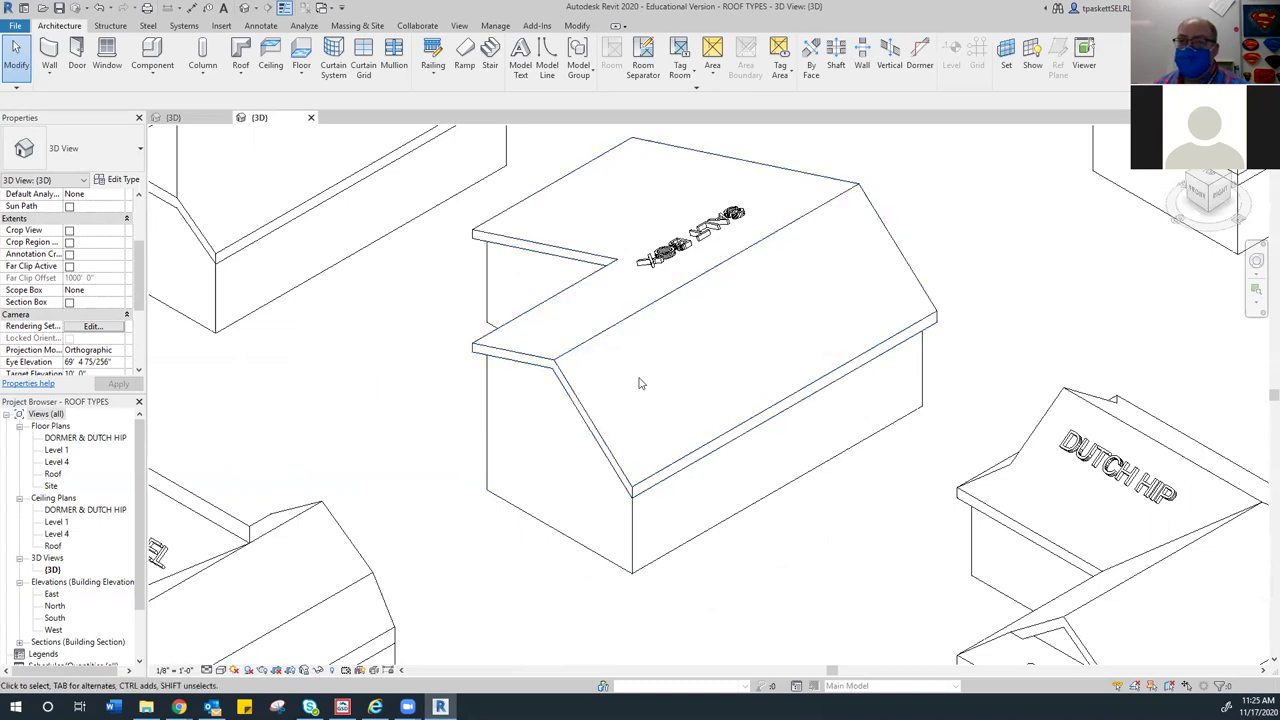
Mark the front roof slope of the hip-gable combo building with a yellow scribble
scroll(680, 383, down, 2)
middle_drag(762, 456, 430, 342)
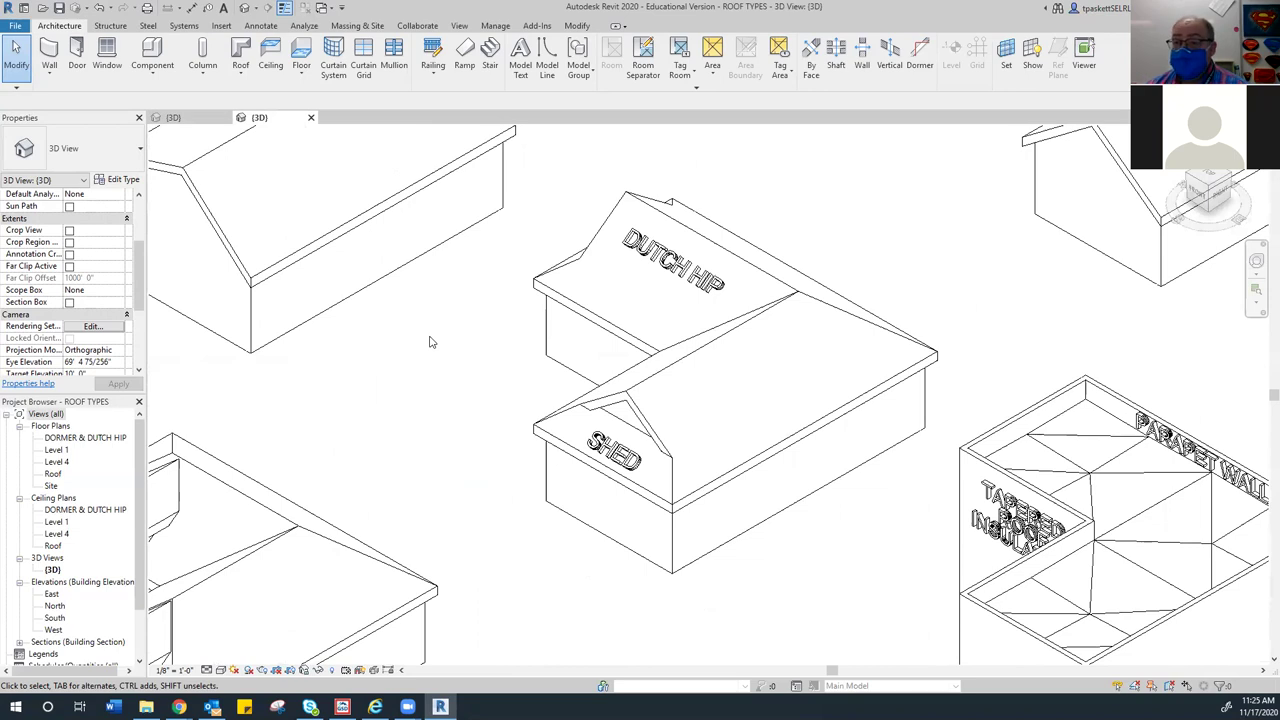
scroll(663, 331, up, 1)
middle_drag(663, 331, 549, 352)
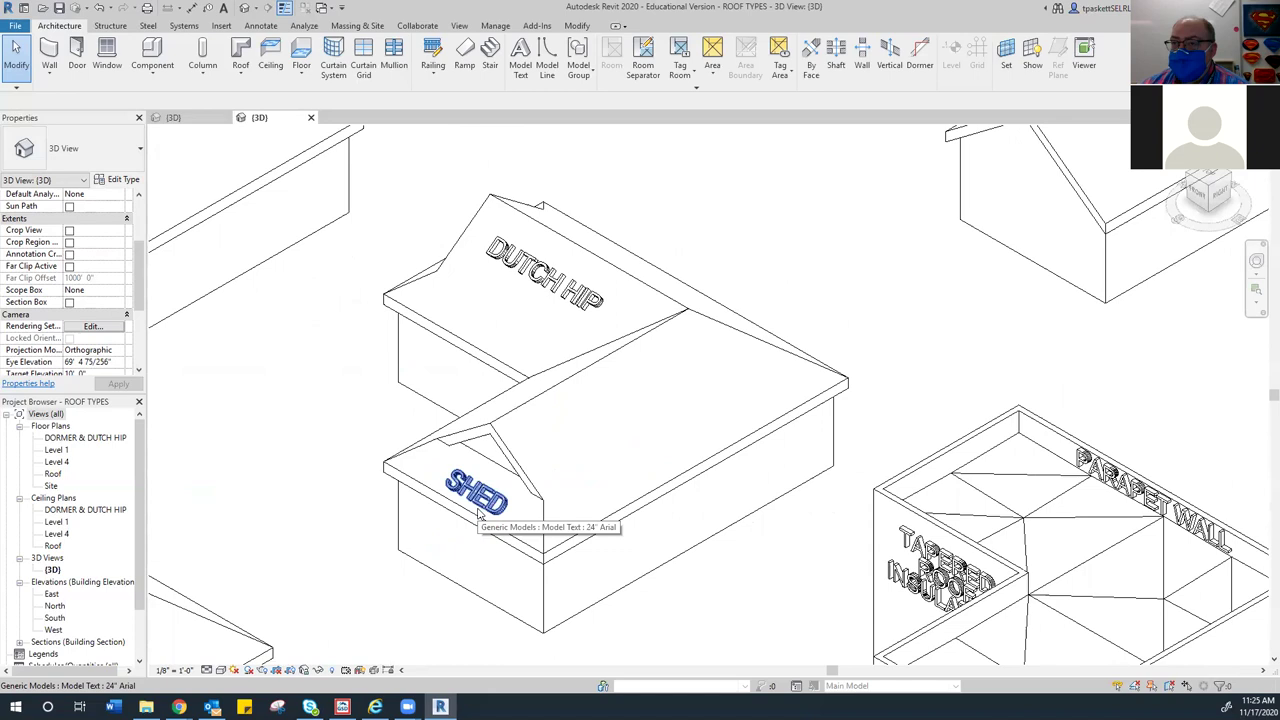
scroll(548, 392, down, 3)
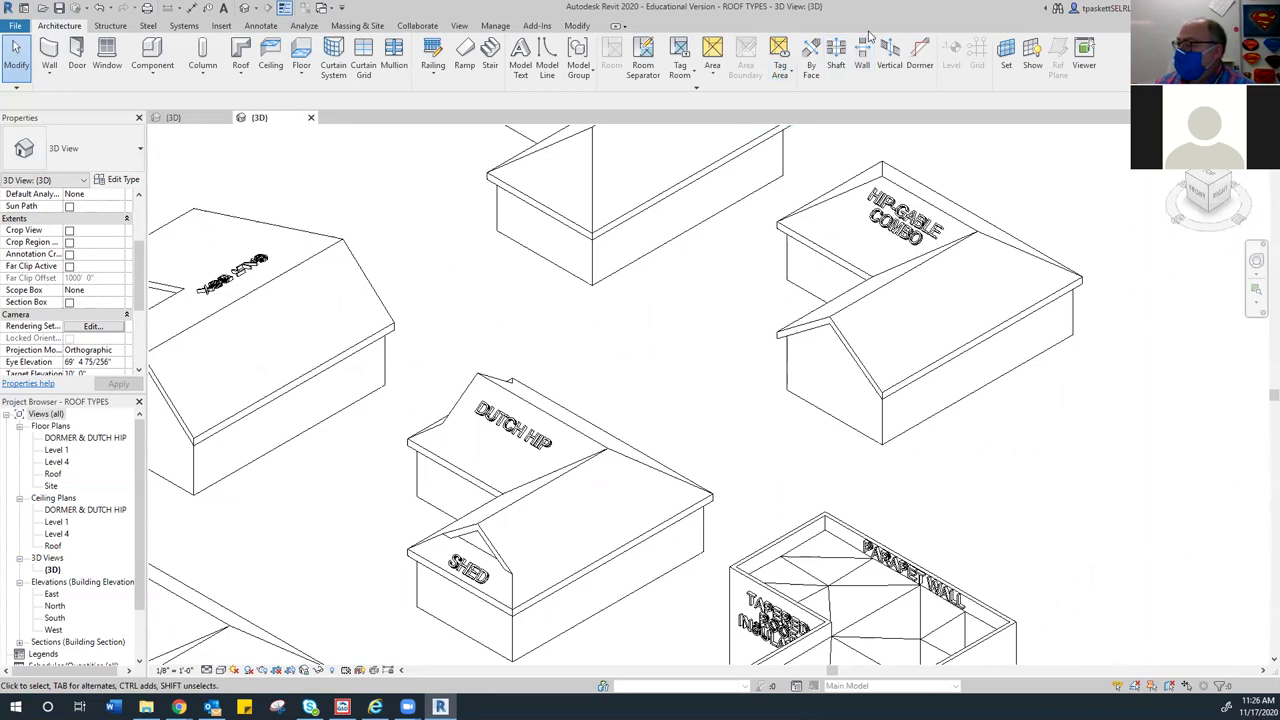
drag(897, 318, 968, 312)
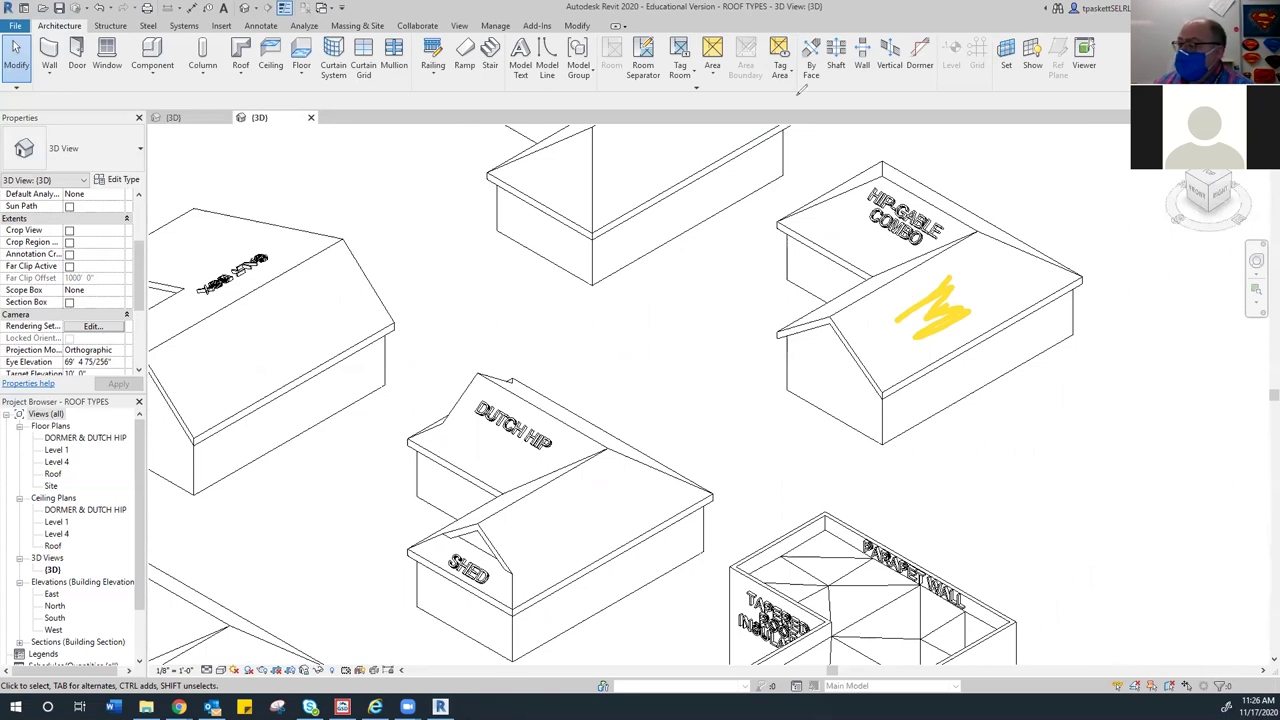
Mark the Dutch hip building's shed roof in yellow, its lower walls and small gable in blue, and clear the annotations
drag(434, 557, 488, 564)
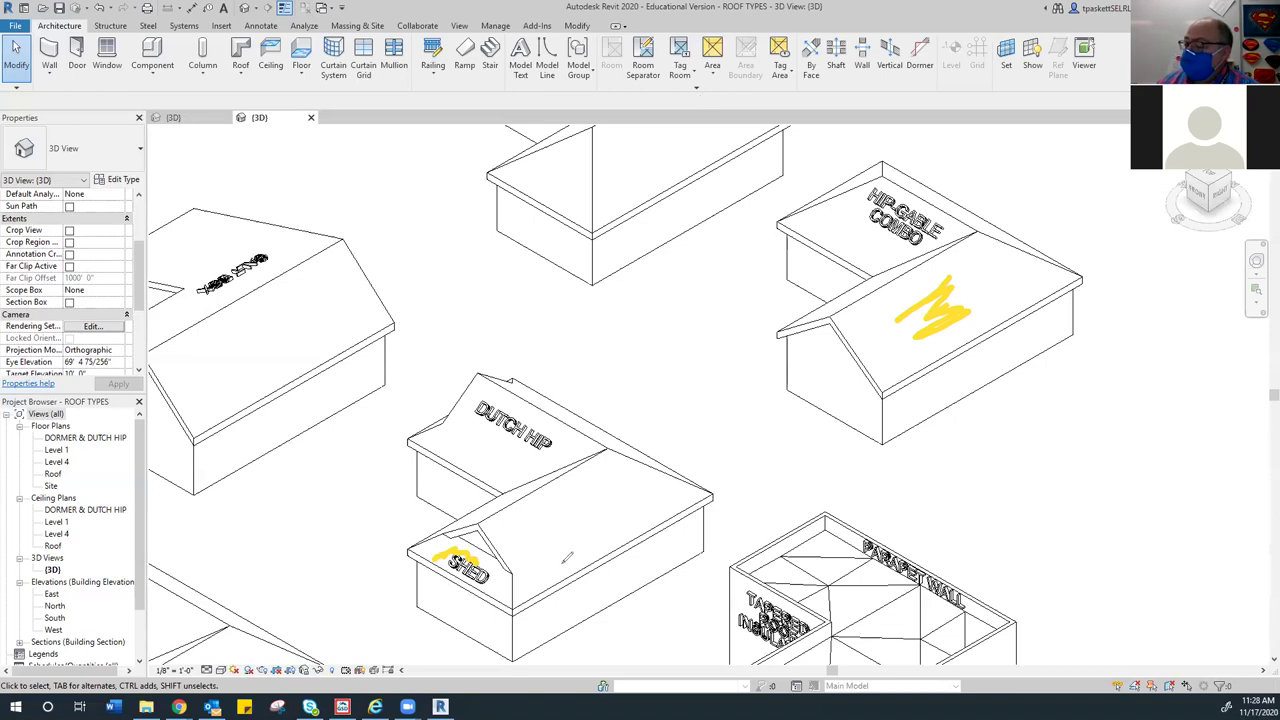
mouse_move(433, 578)
mouse_down()
mouse_move(452, 596)
mouse_move(485, 592)
mouse_move(498, 610)
mouse_move(572, 597)
mouse_move(590, 576)
mouse_up()
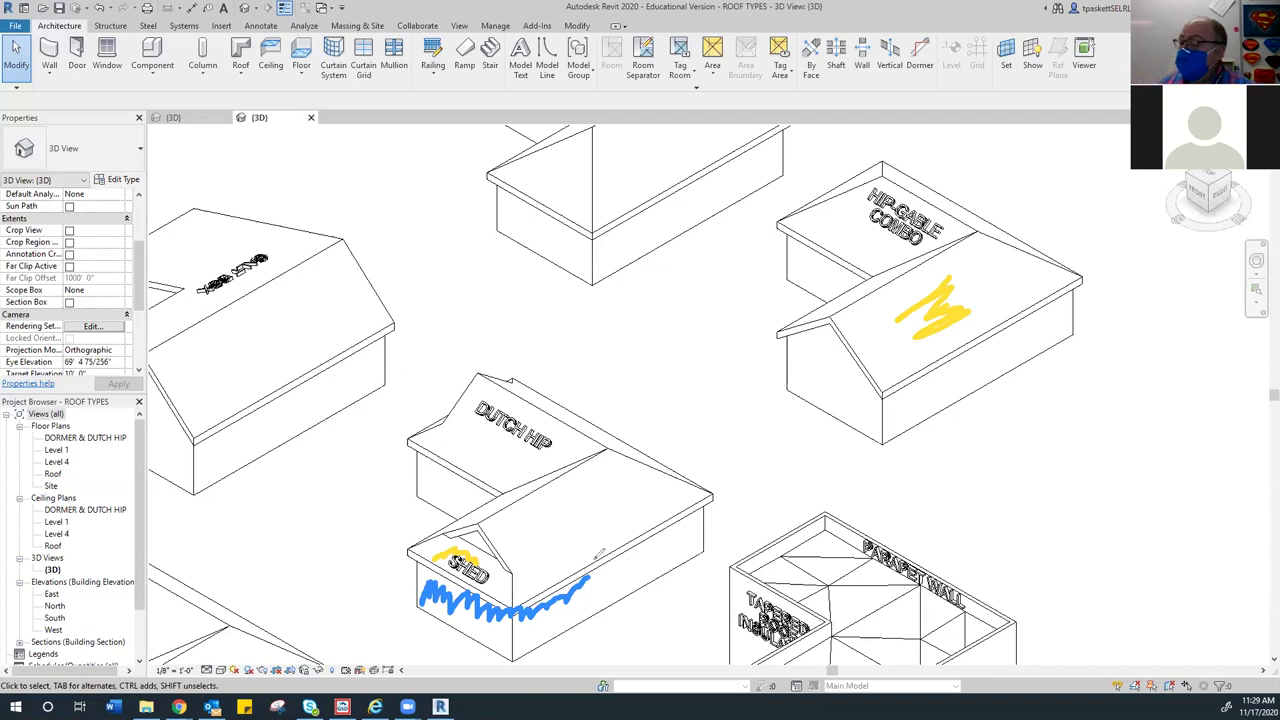
click(470, 543)
drag(482, 537, 476, 541)
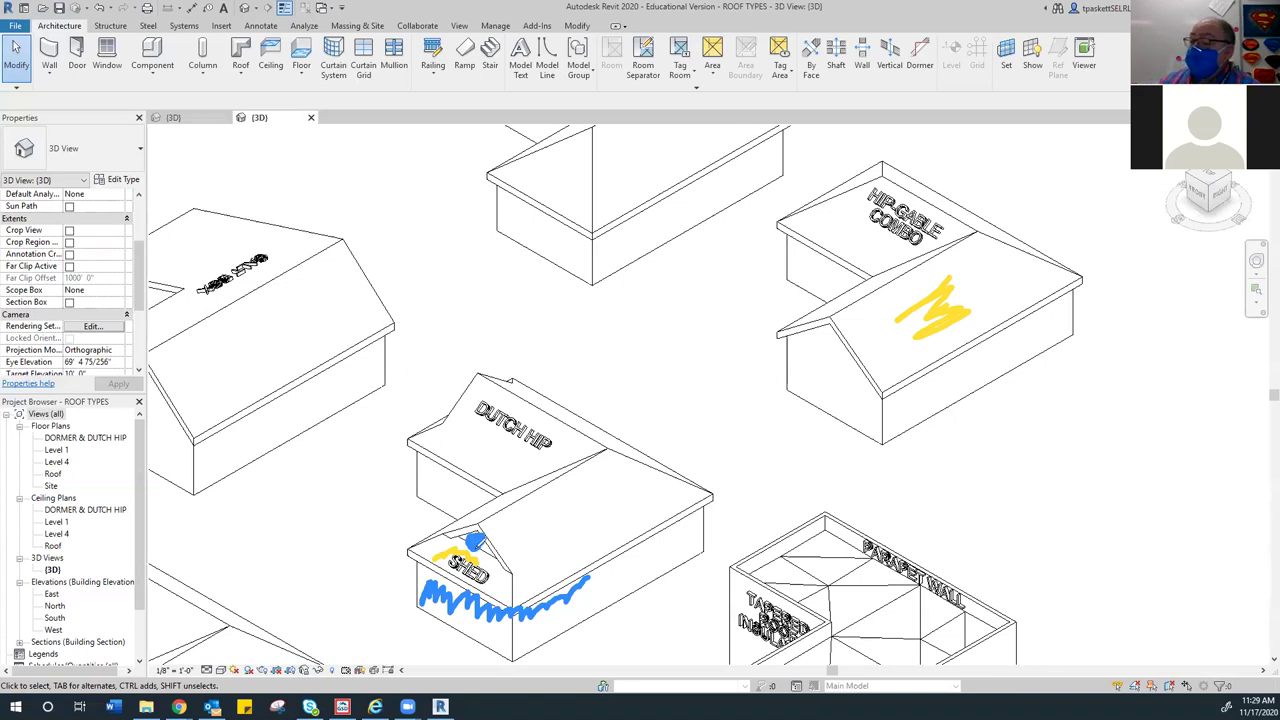
mouse_move(466, 548)
mouse_down()
mouse_move(486, 566)
mouse_move(452, 550)
mouse_up()
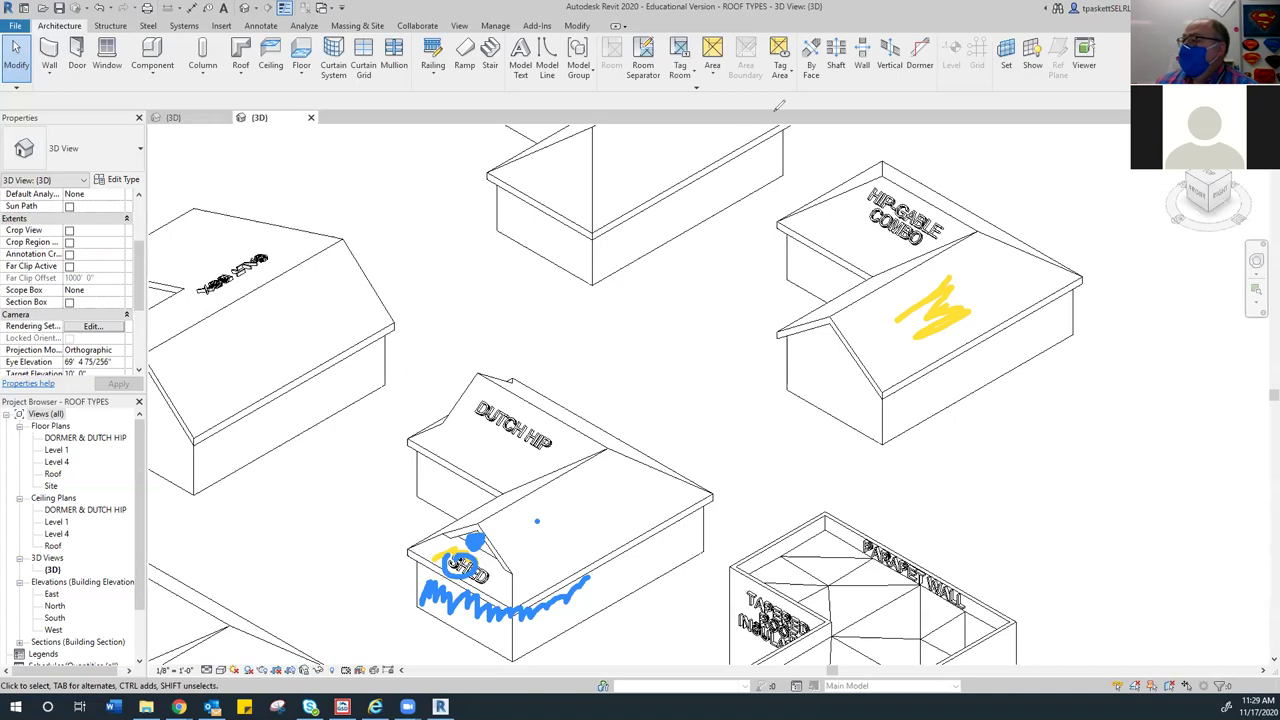
key(e)
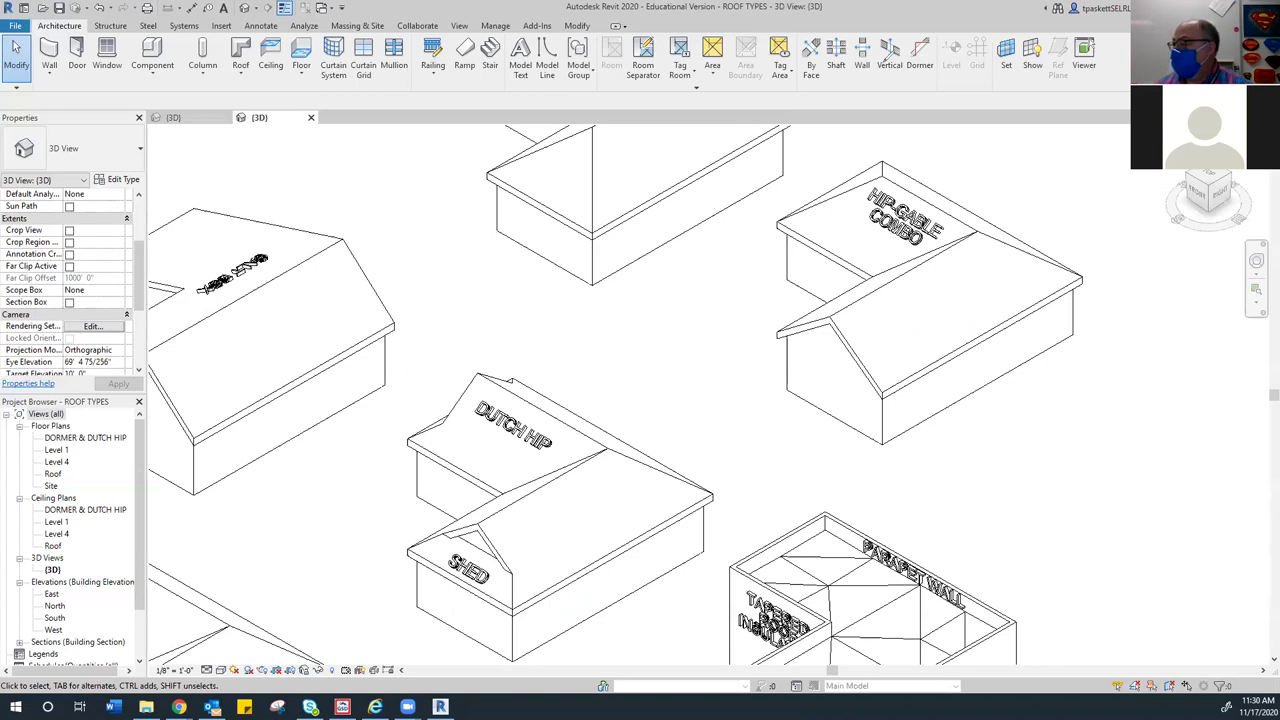
Examine the tapered insulation roof behind its parapet walls, and the mansard building with its flat roof
scroll(734, 406, down, 1)
scroll(652, 335, down, 2)
middle_drag(671, 371, 480, 215)
scroll(560, 330, up, 5)
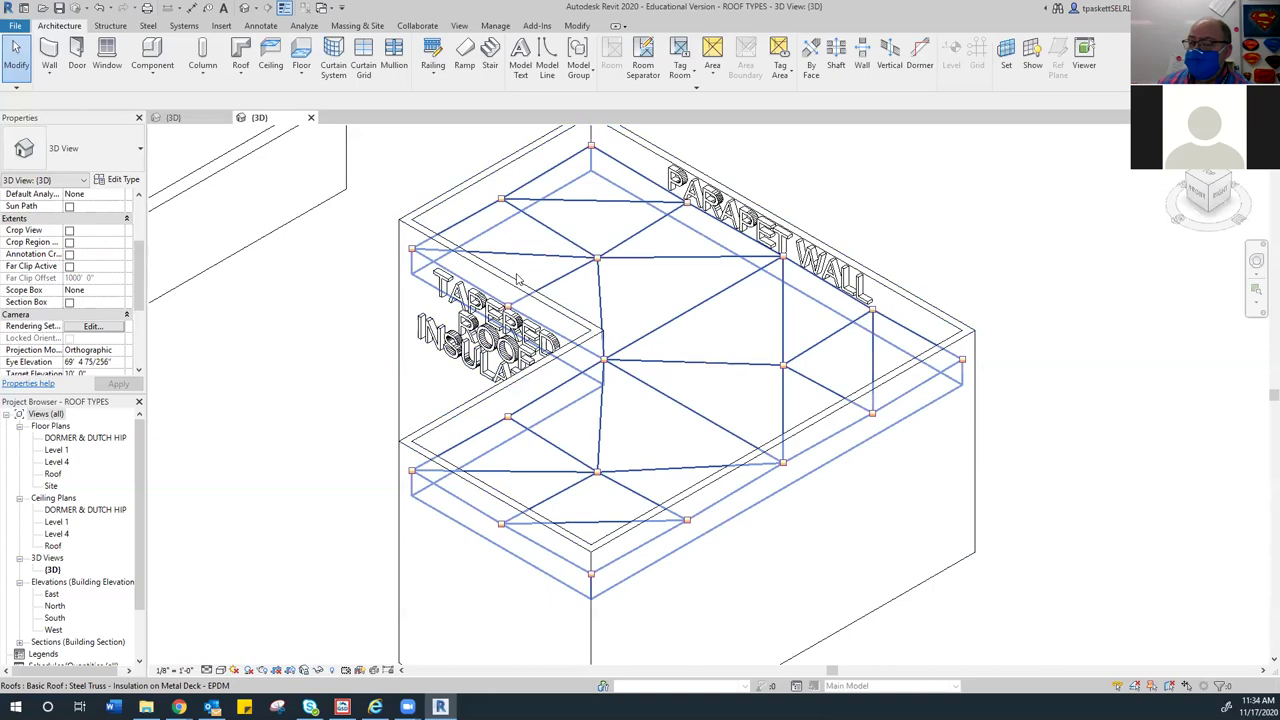
scroll(330, 330, down, 4)
middle_drag(294, 337, 433, 525)
scroll(433, 525, up, 5)
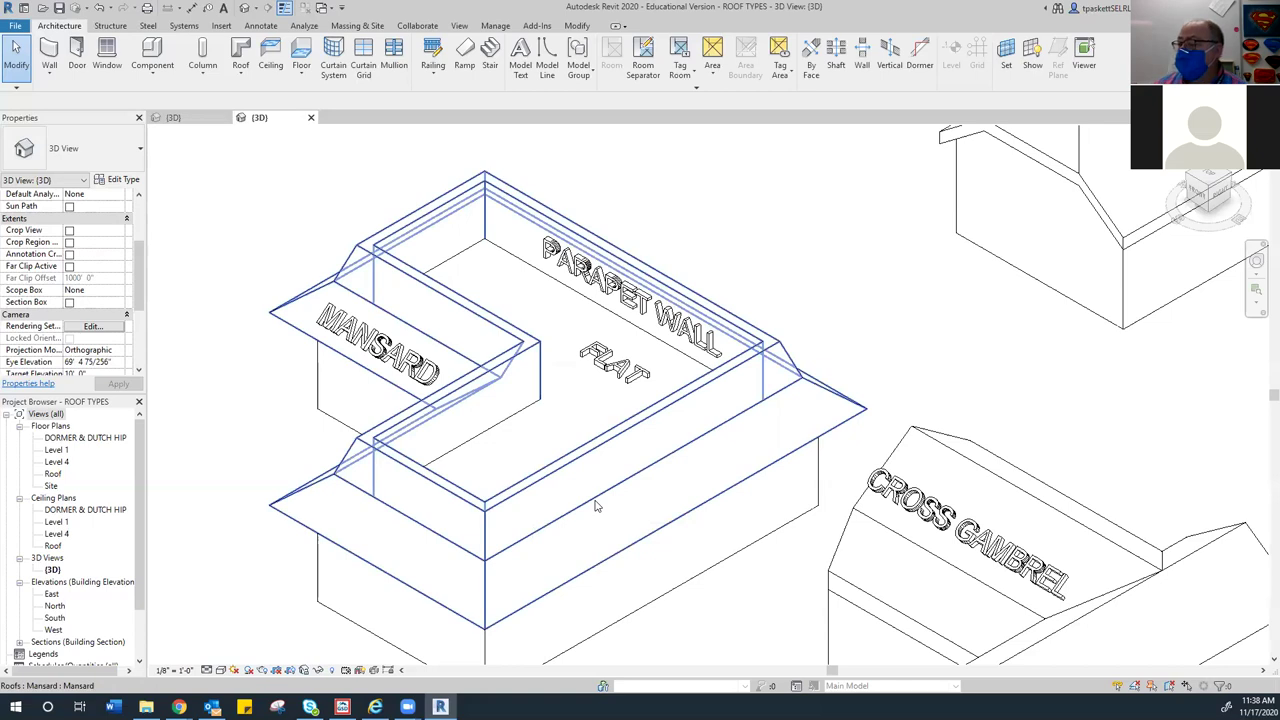
Examine the cross gambrel roof's shape and compare it with the neighbouring roof examples
scroll(595, 506, down, 1)
scroll(595, 530, down, 1)
middle_drag(595, 530, 391, 420)
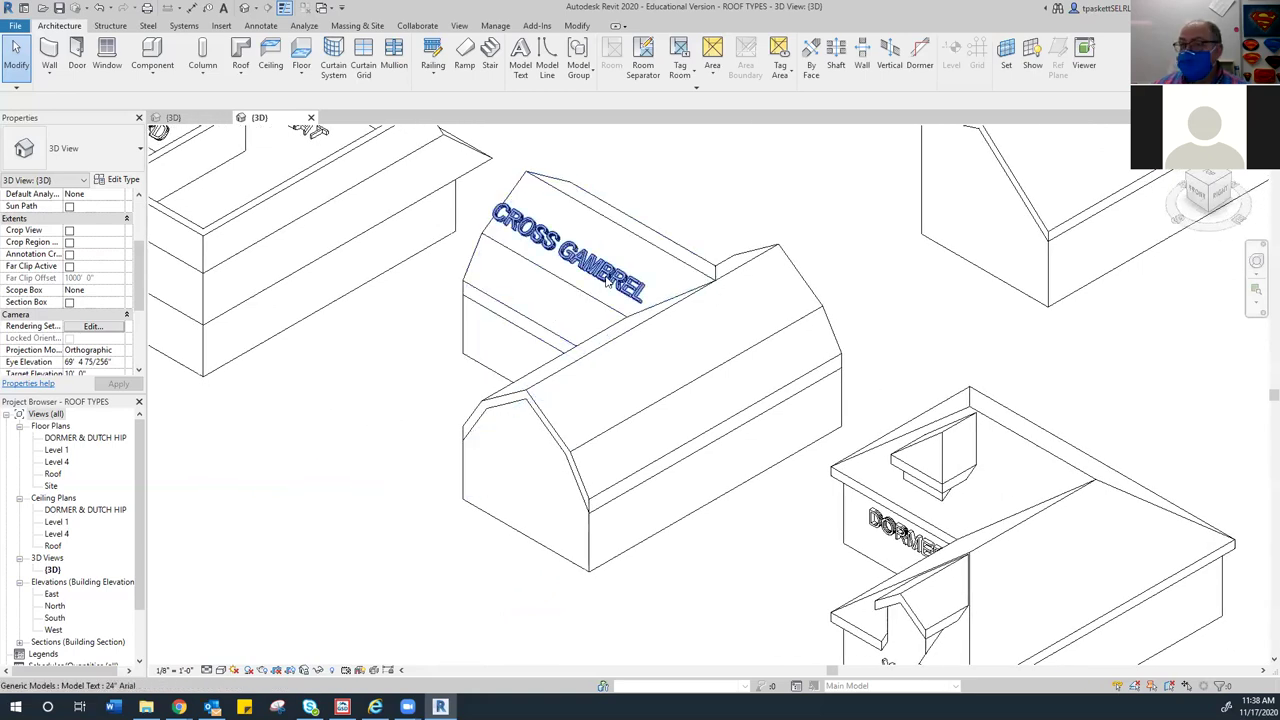
scroll(606, 282, down, 2)
middle_drag(606, 282, 694, 491)
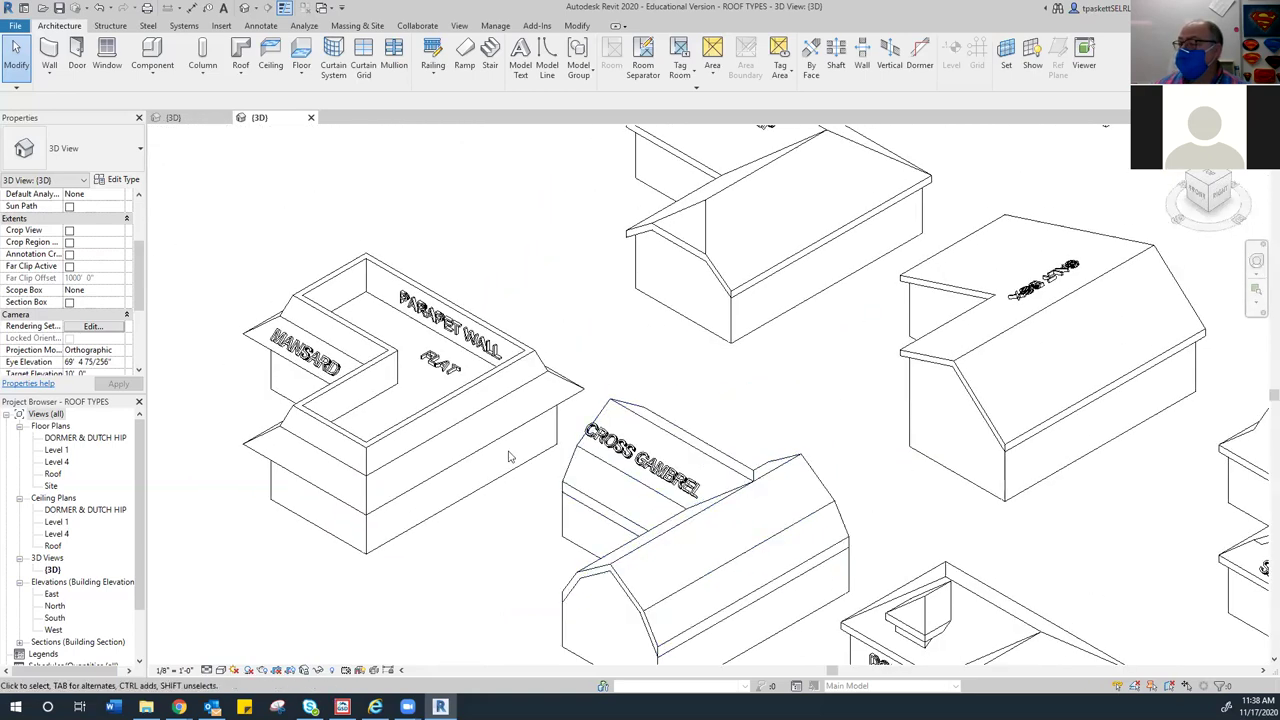
scroll(640, 358, down, 1)
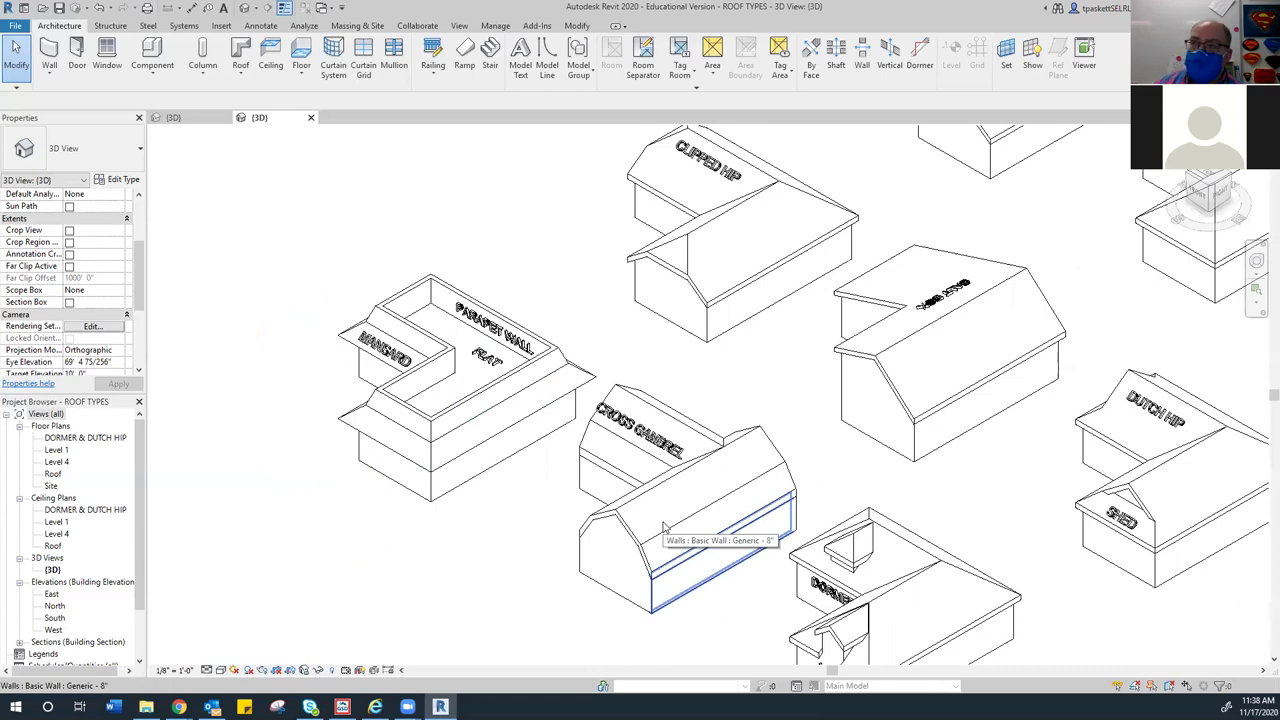
middle_drag(830, 570, 560, 555)
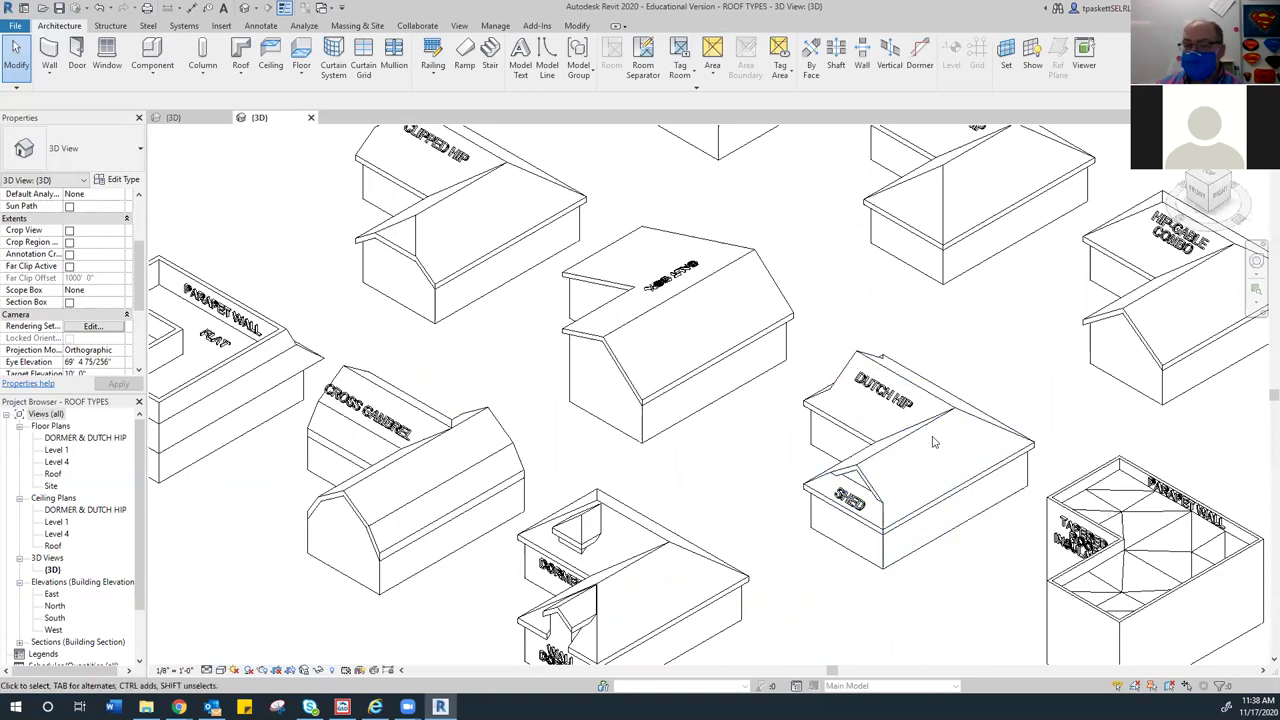
middle_drag(722, 471, 804, 475)
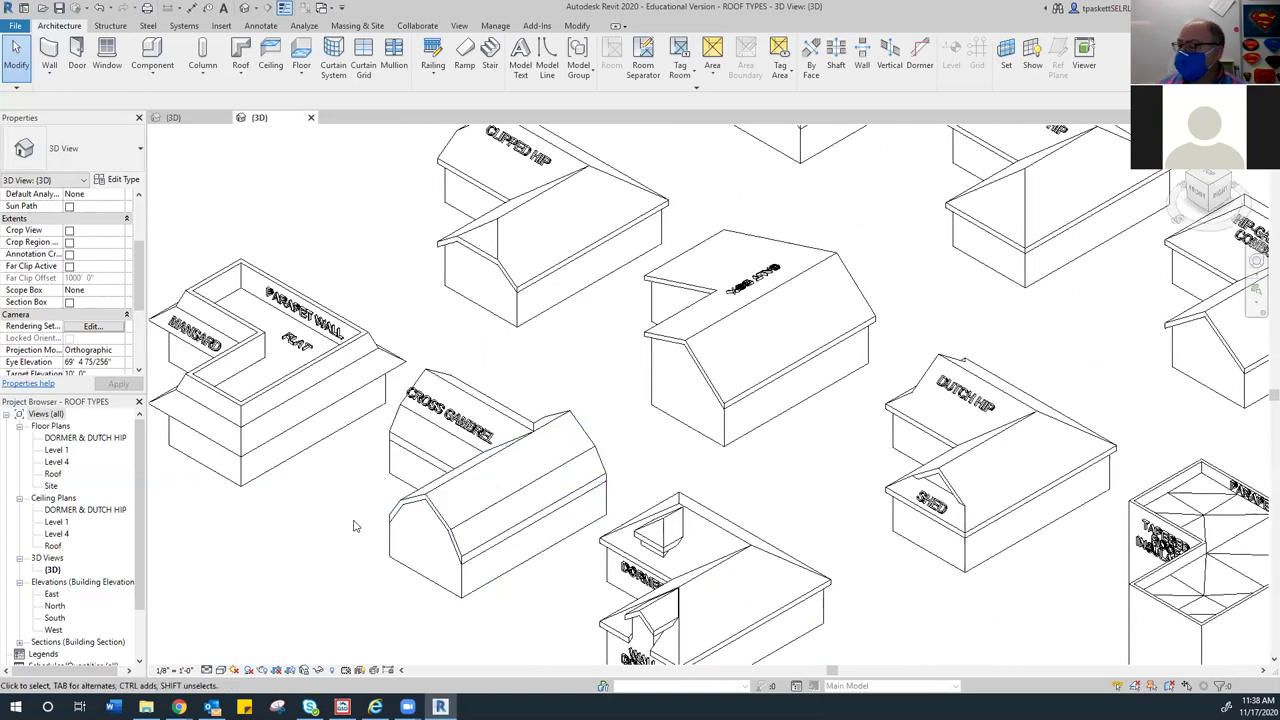
Inspect the profile sketch of the cross gambrel's front roof, finish it without edits, and save the project
scroll(410, 465, up, 2)
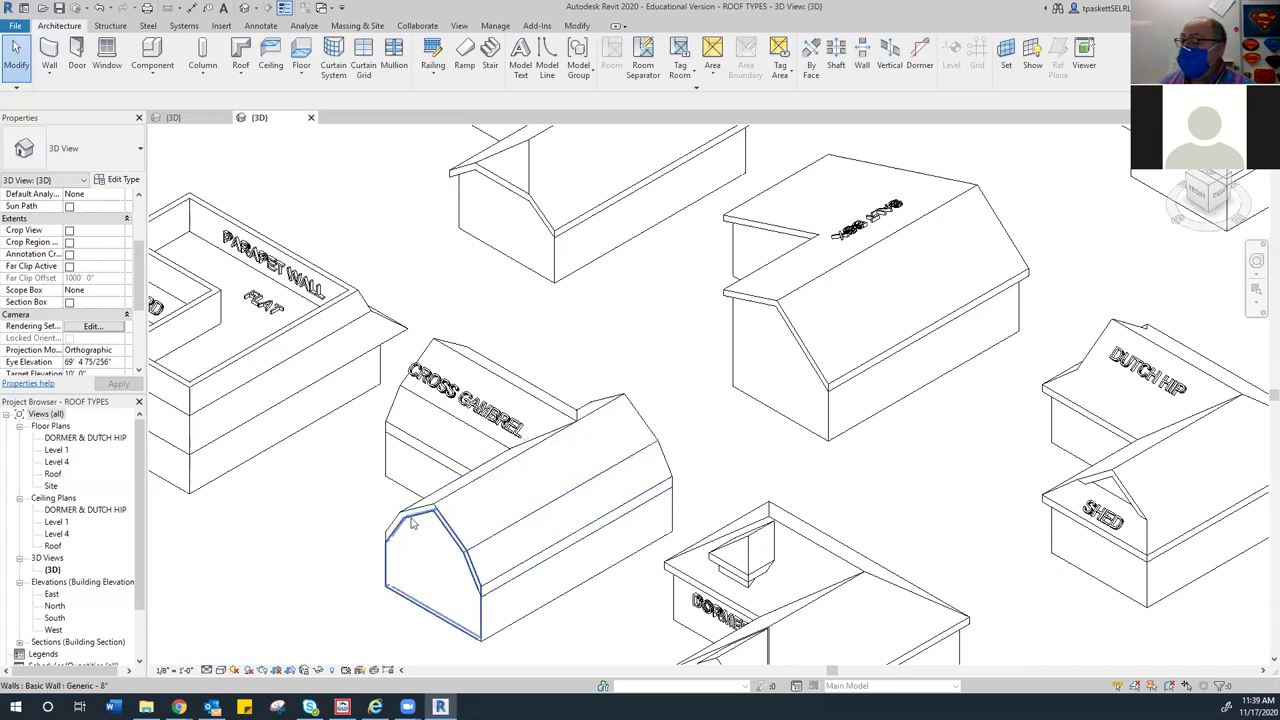
click(458, 545)
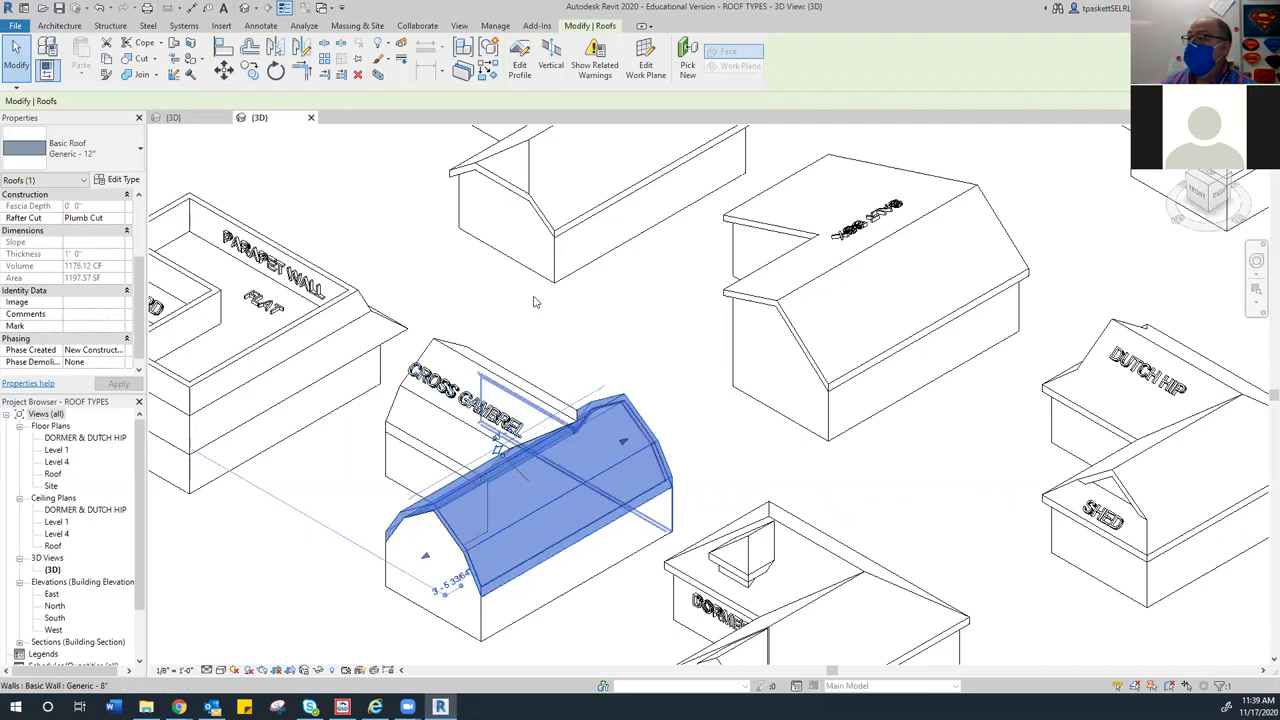
click(521, 66)
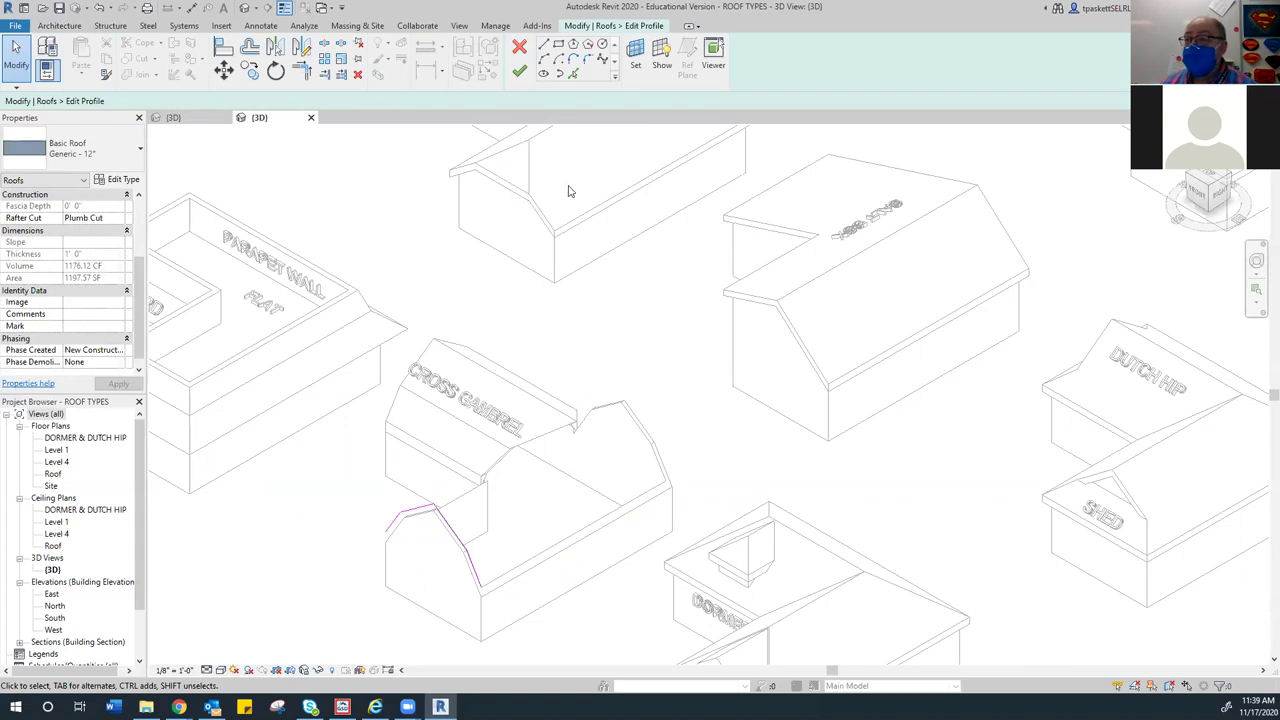
click(519, 71)
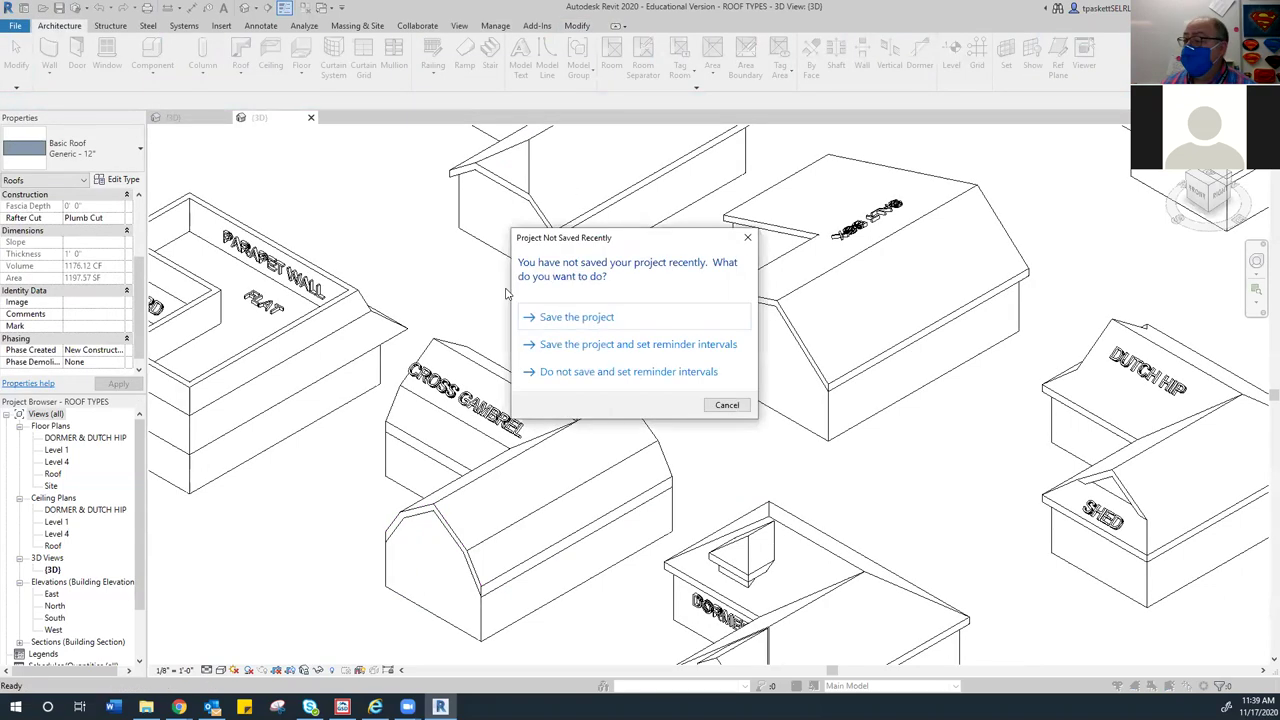
click(570, 318)
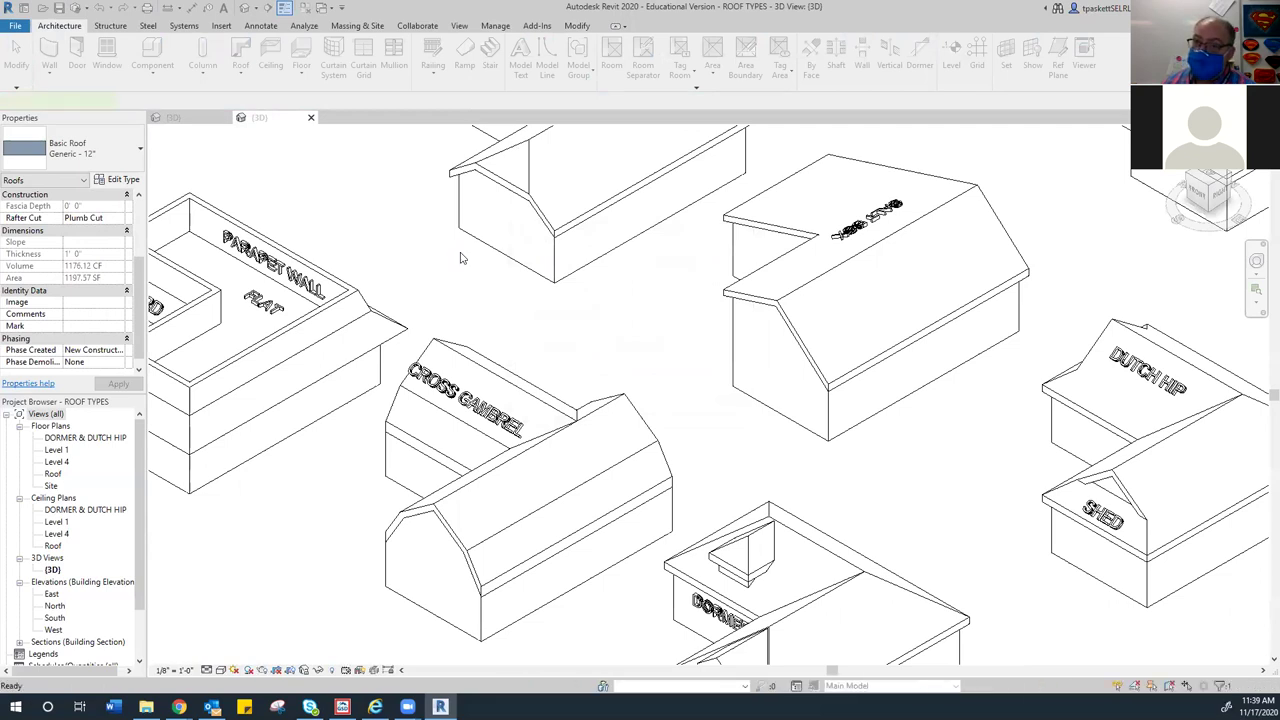
Select the main roof of the building with the dormer and wall dormer to inspect it, and clear the selection
scroll(460, 255, down, 3)
click(401, 482)
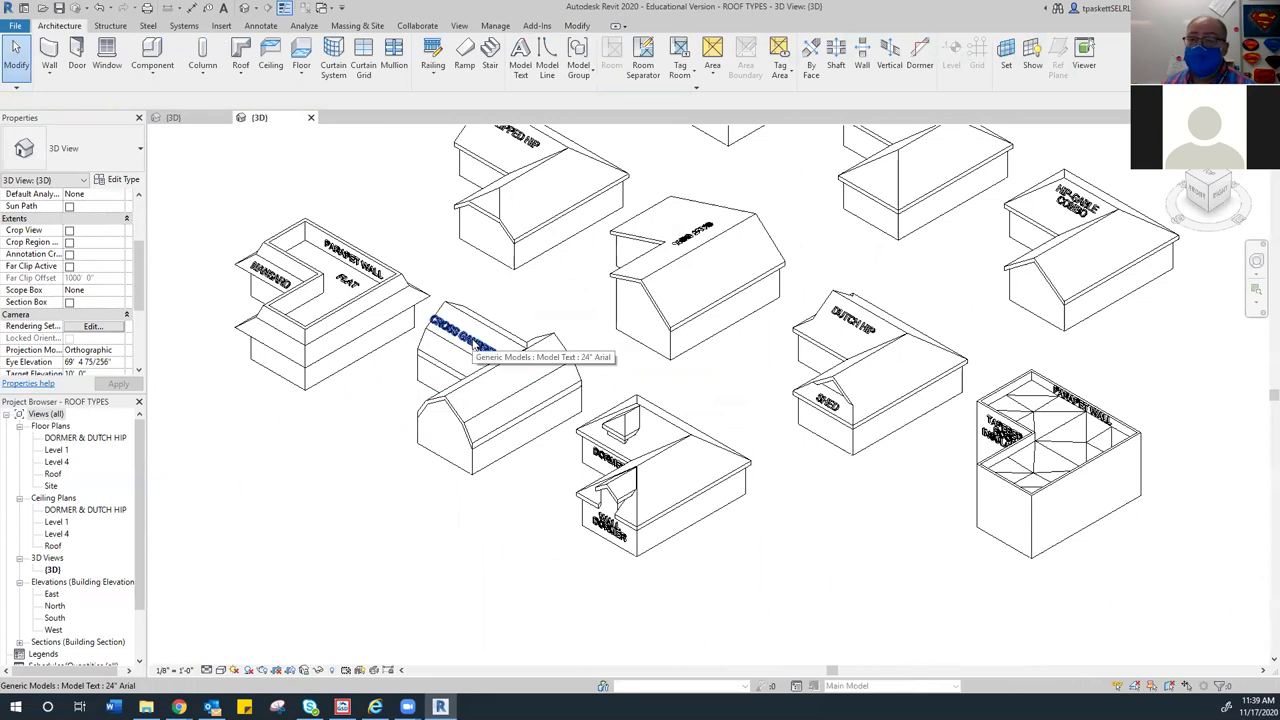
scroll(474, 344, up, 4)
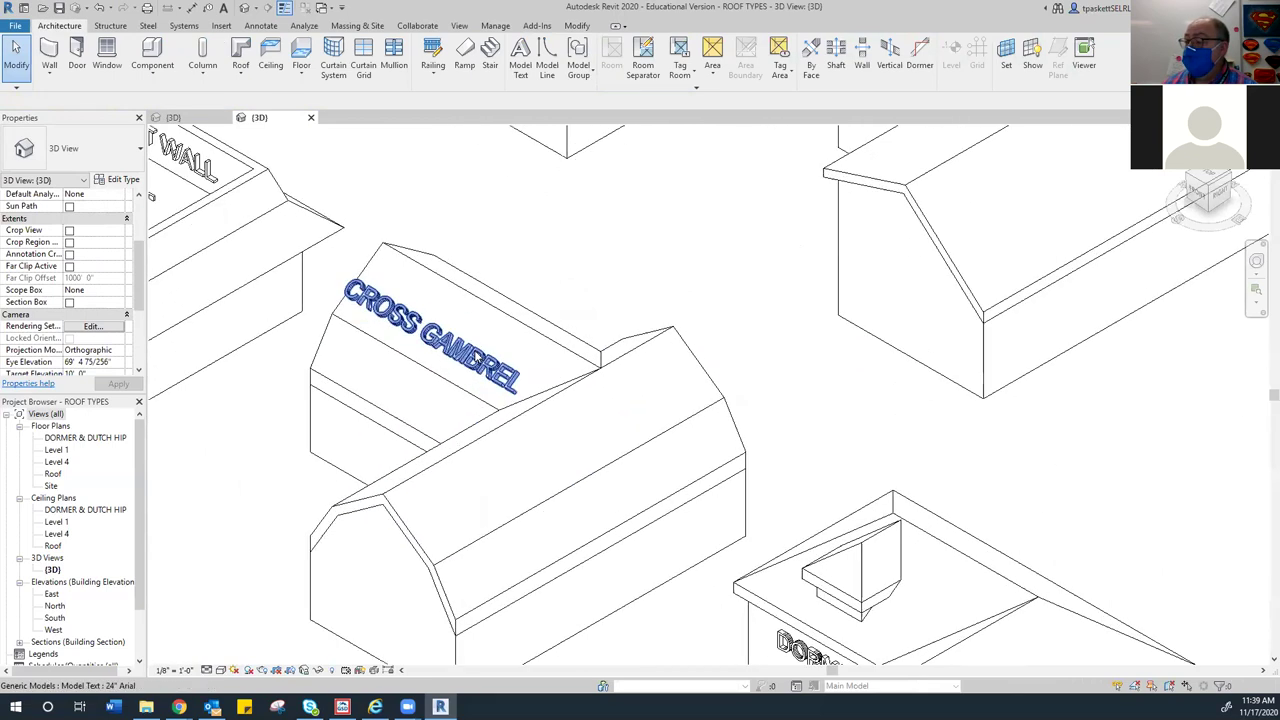
scroll(445, 362, down, 5)
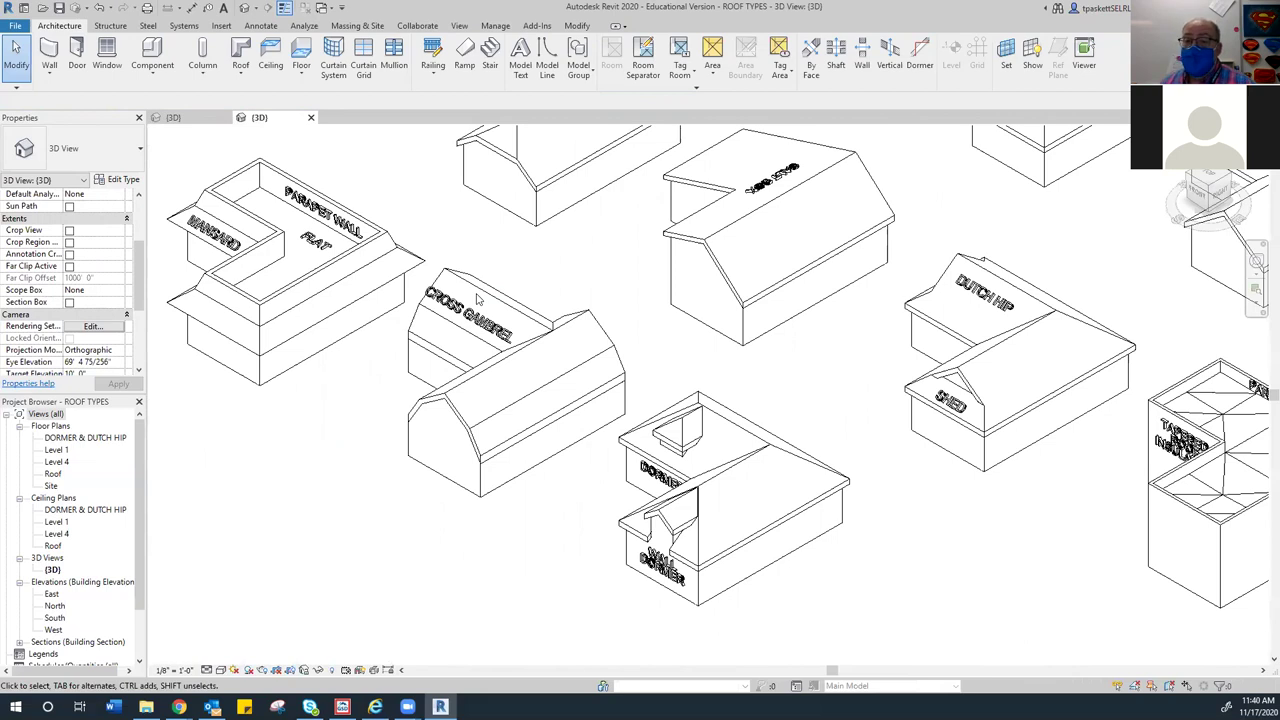
middle_drag(665, 540, 470, 483)
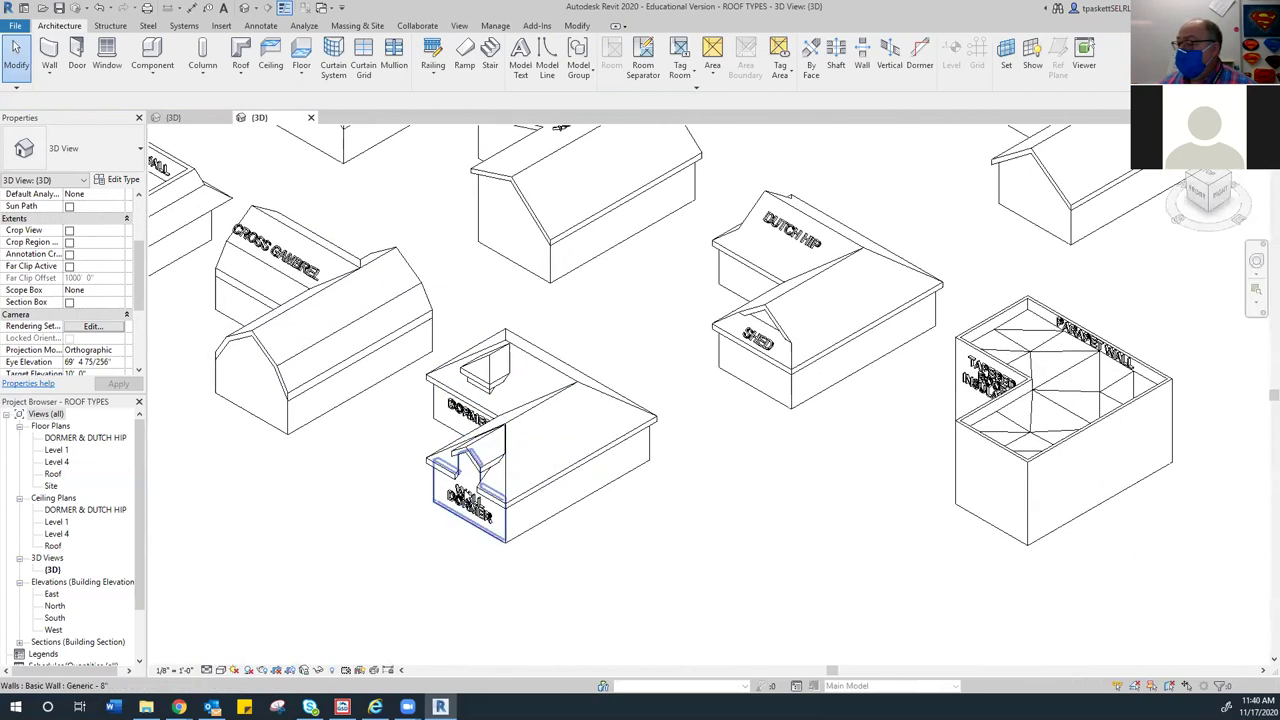
scroll(468, 497, up, 2)
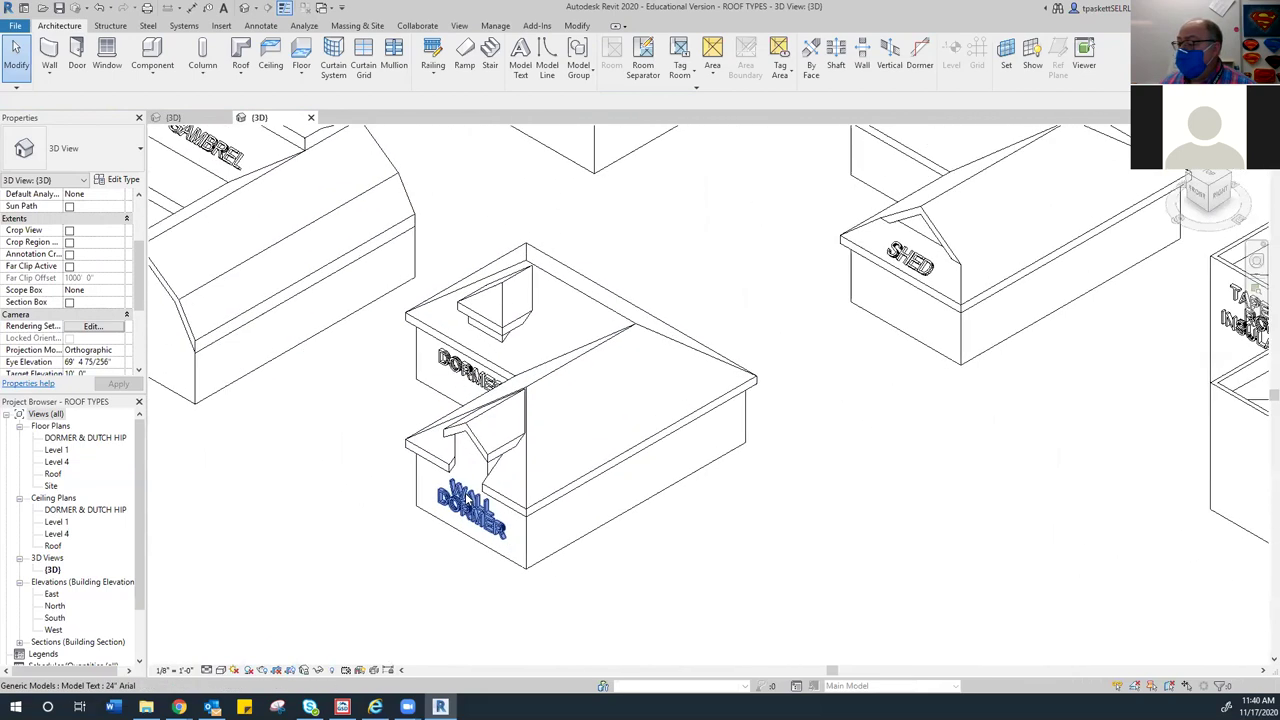
click(606, 452)
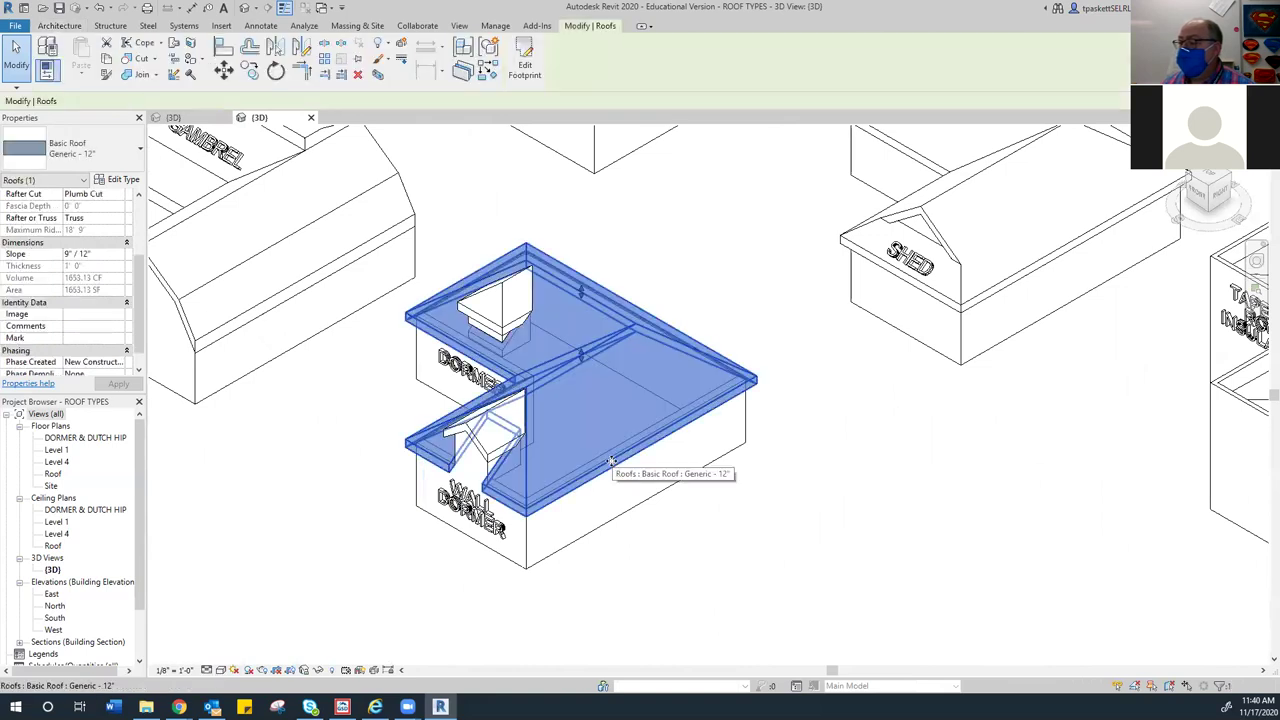
click(379, 406)
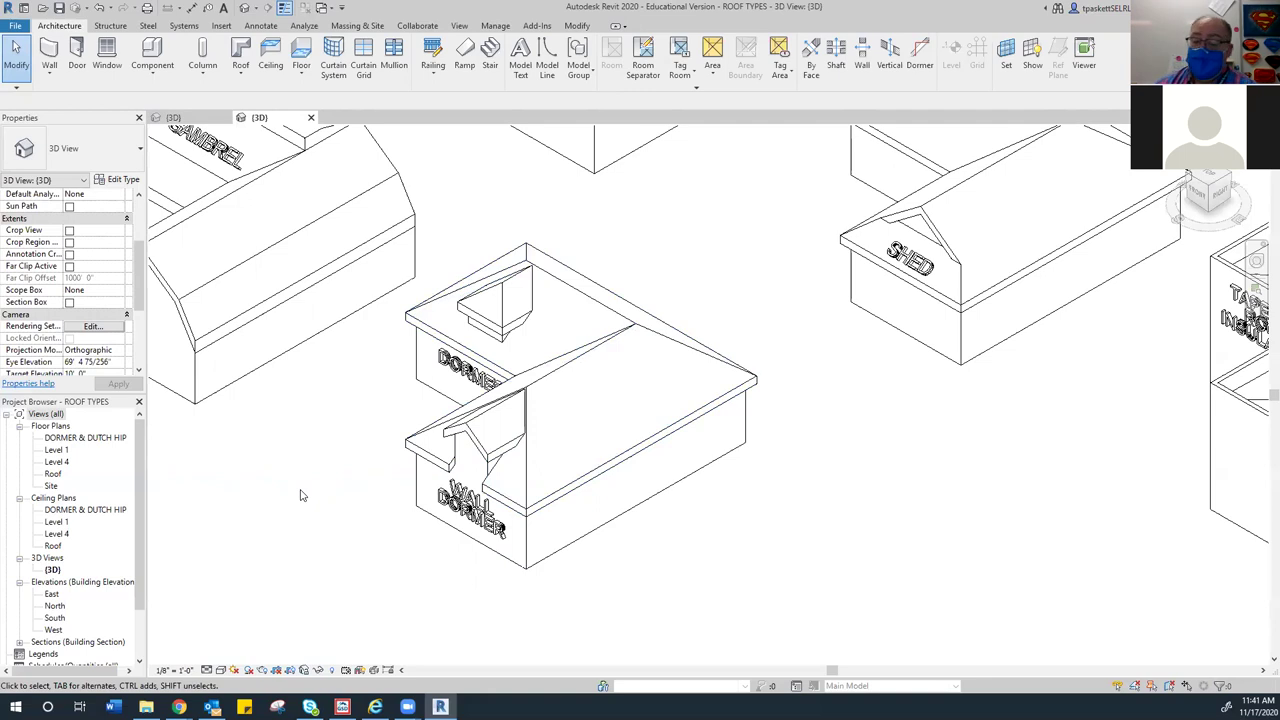
Set the 3D view's visual style to Realistic and examine the salt box roof among the shaded examples
scroll(300, 495, down, 6)
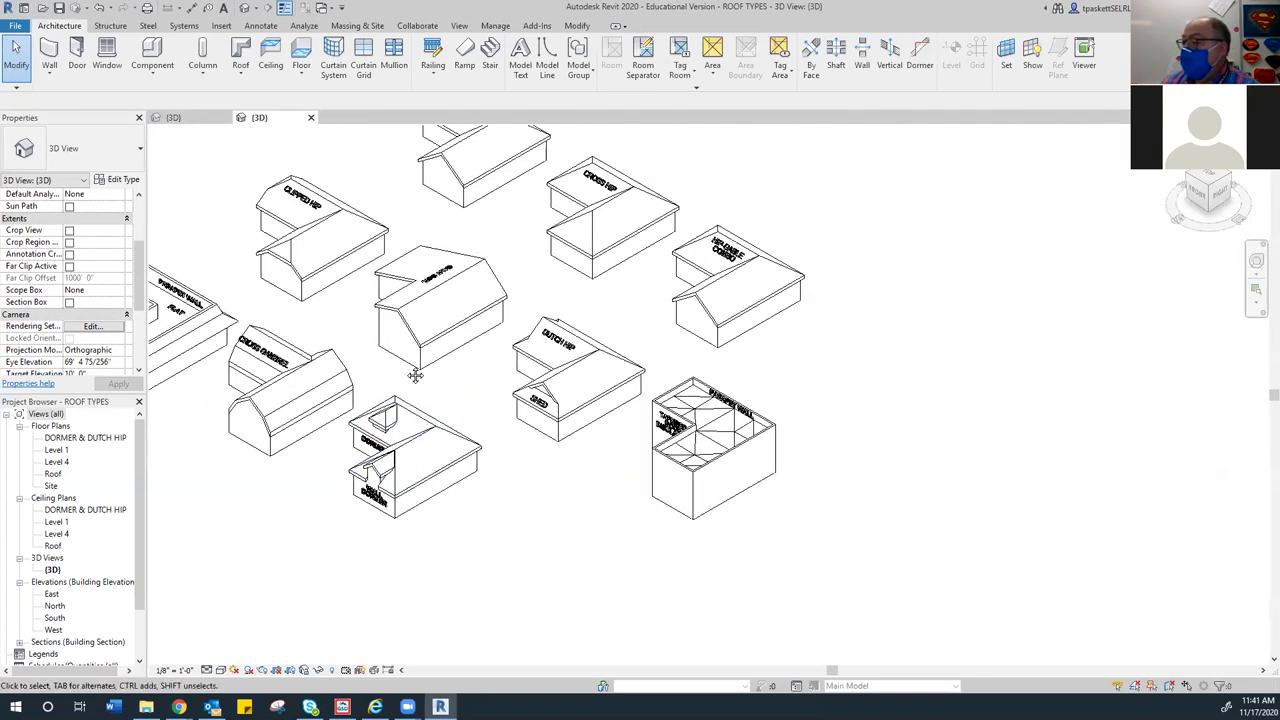
scroll(533, 447, up, 2)
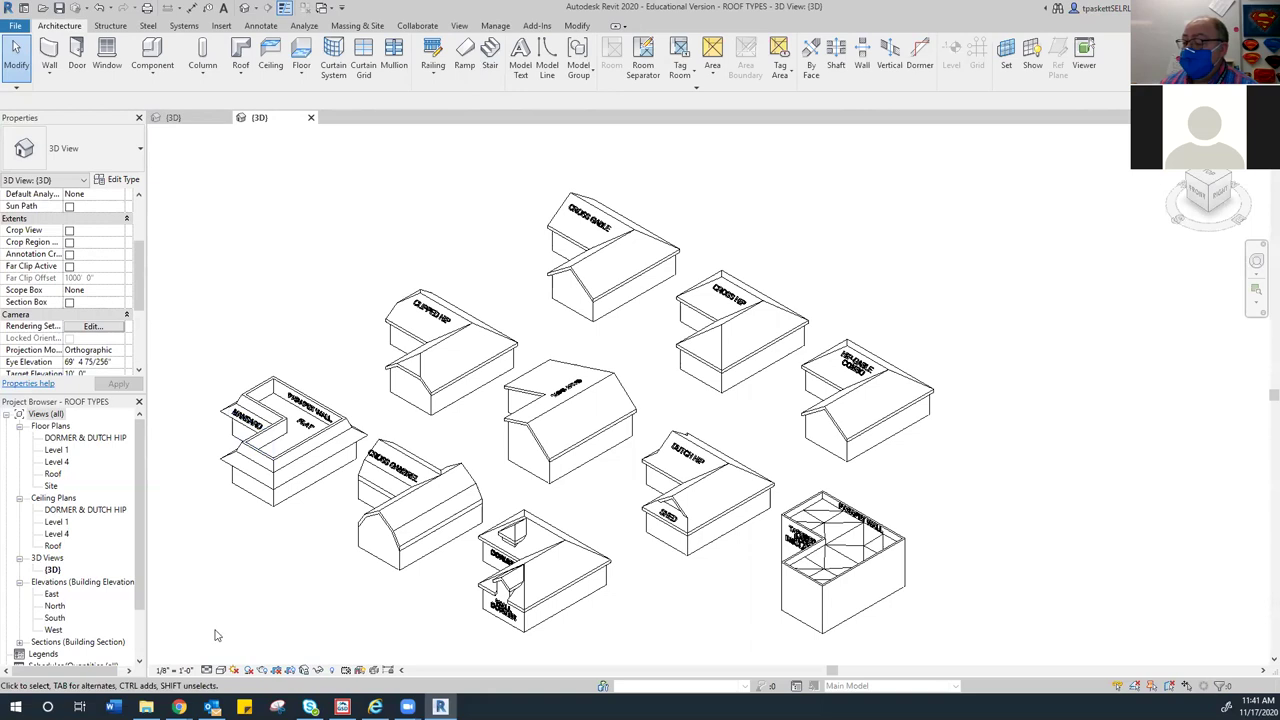
click(221, 669)
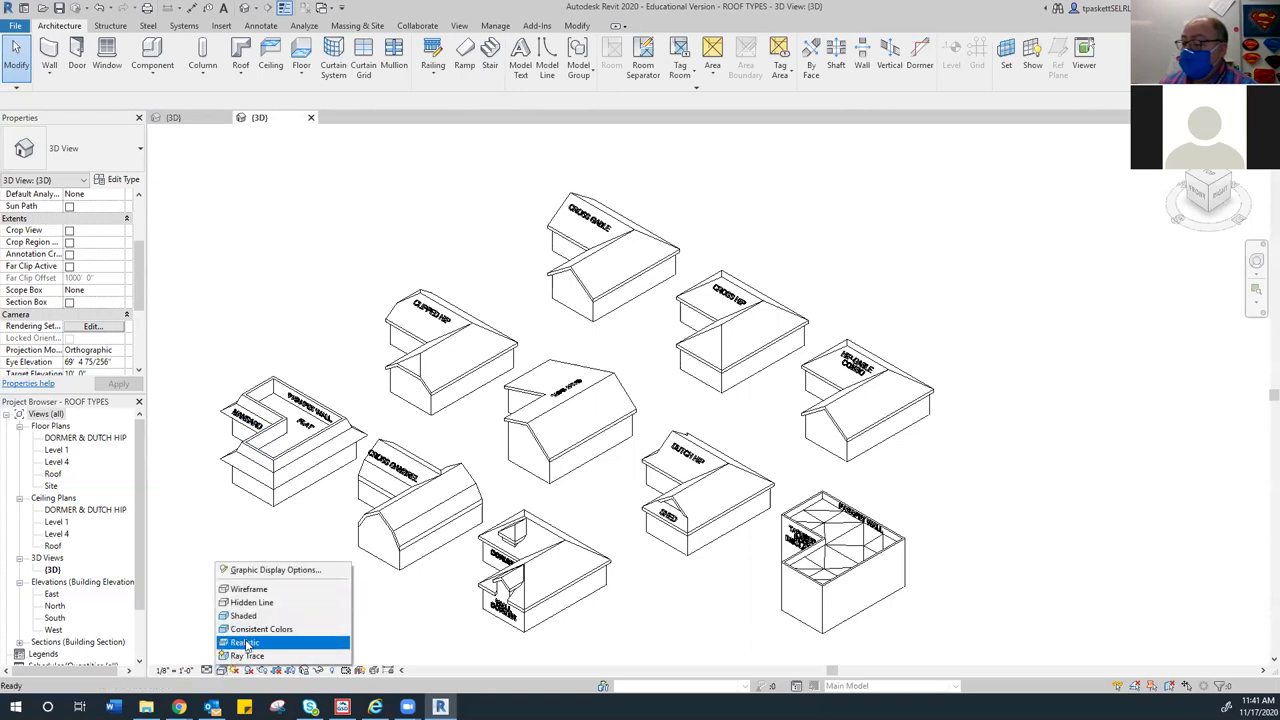
click(248, 642)
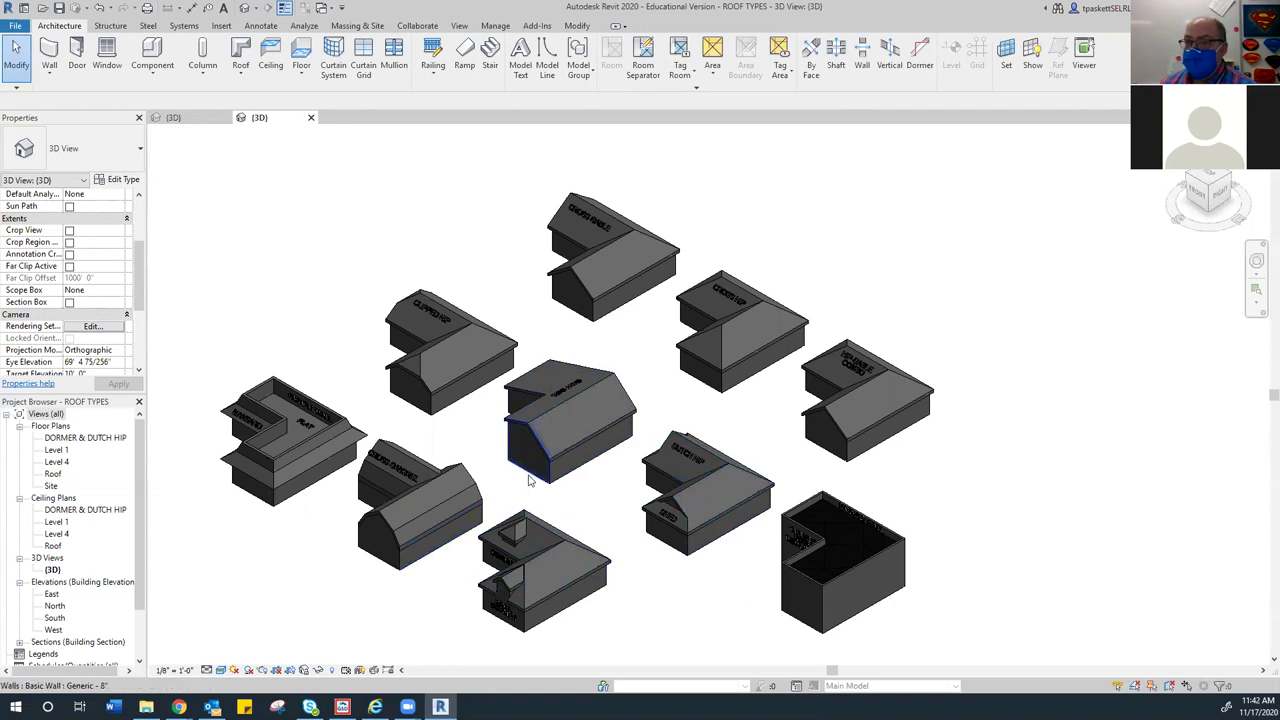
scroll(530, 481, up, 5)
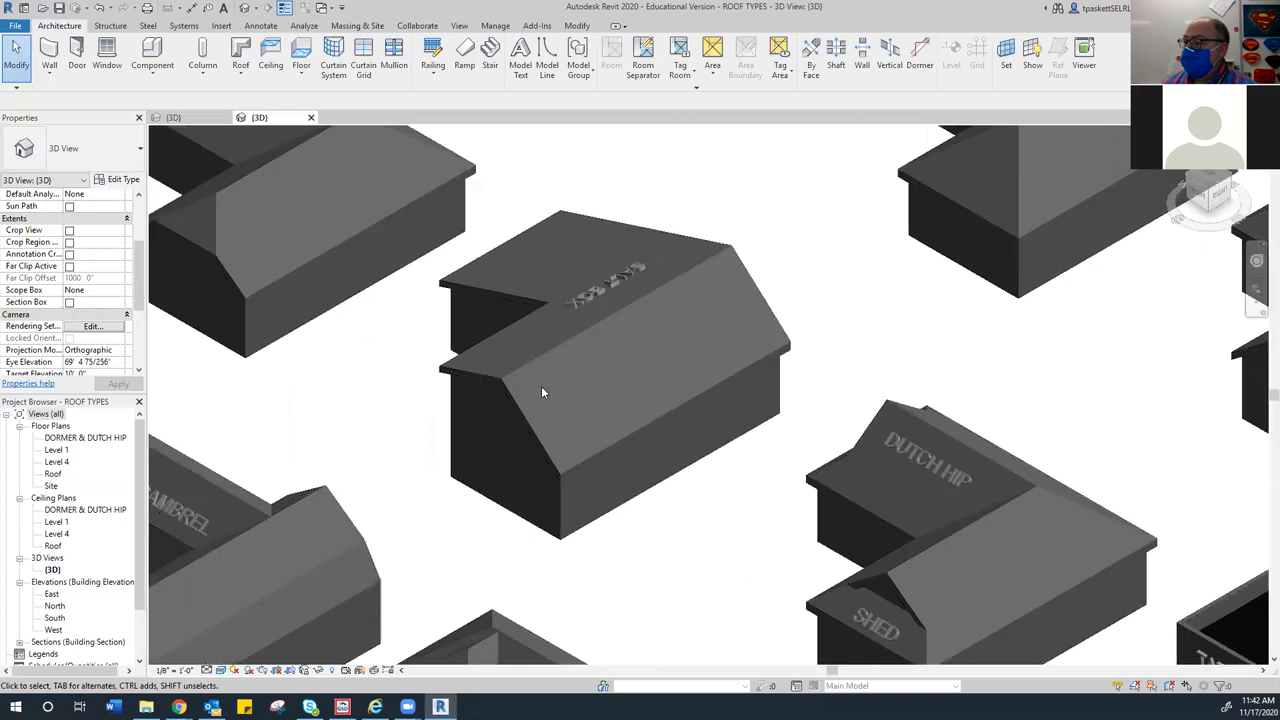
scroll(541, 392, up, 3)
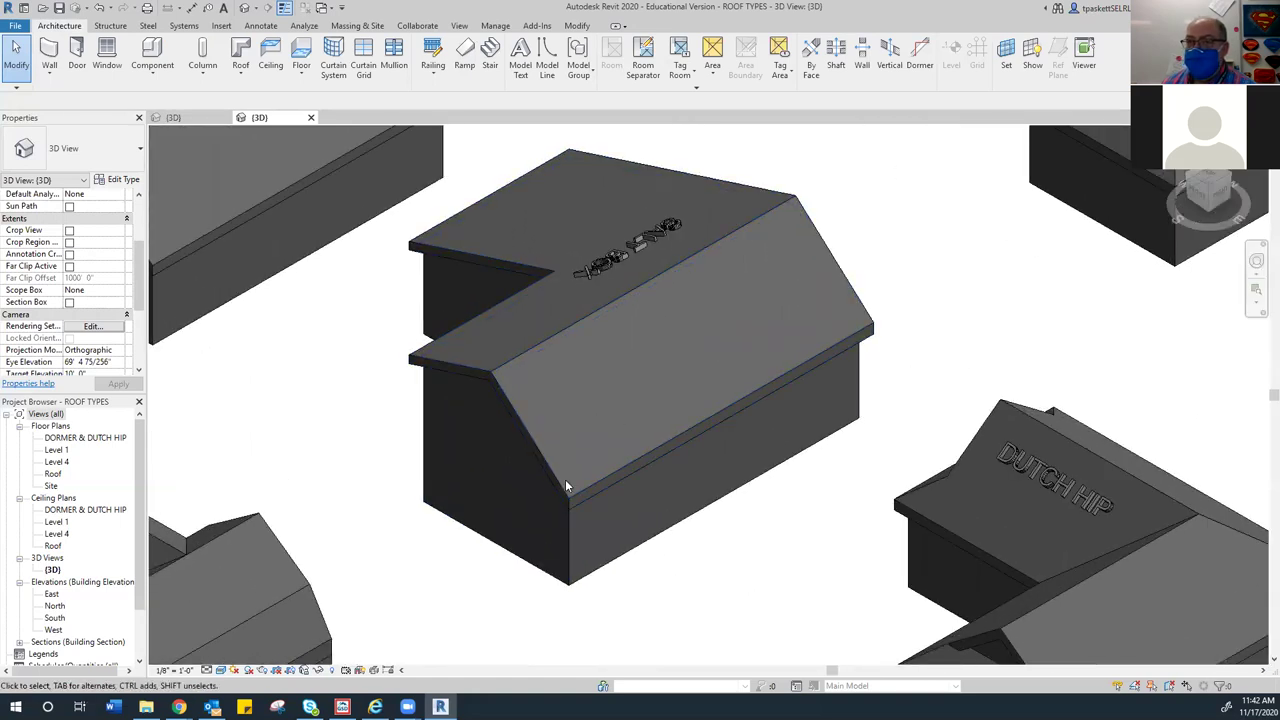
scroll(565, 479, down, 5)
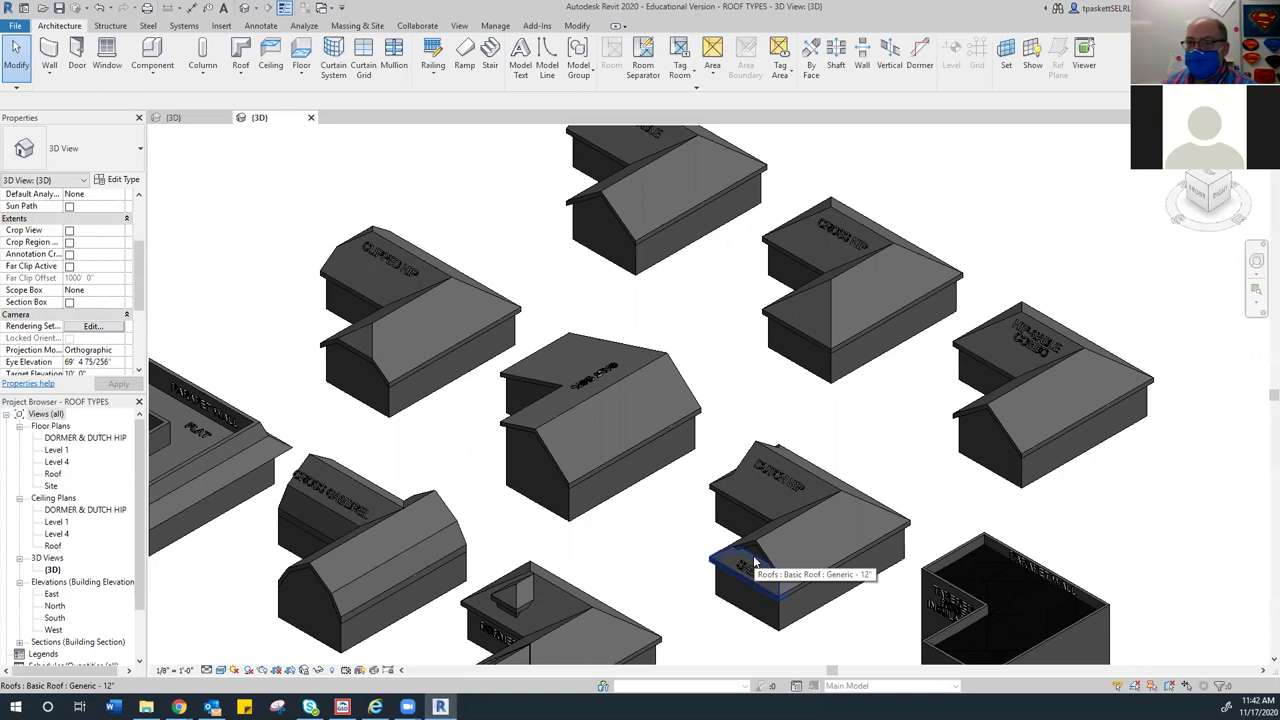
Switch from the roof samples to the B Haven project's 3D view and save the project
shift+middle_drag(757, 563, 543, 543)
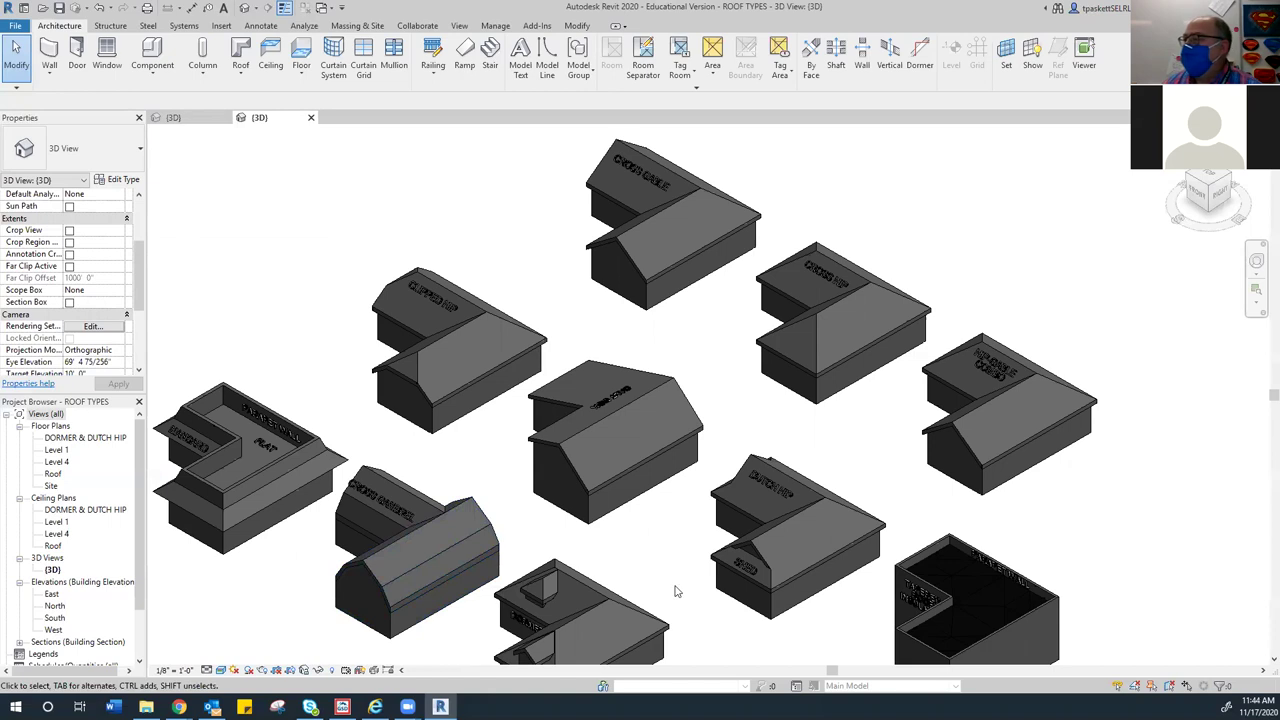
click(180, 119)
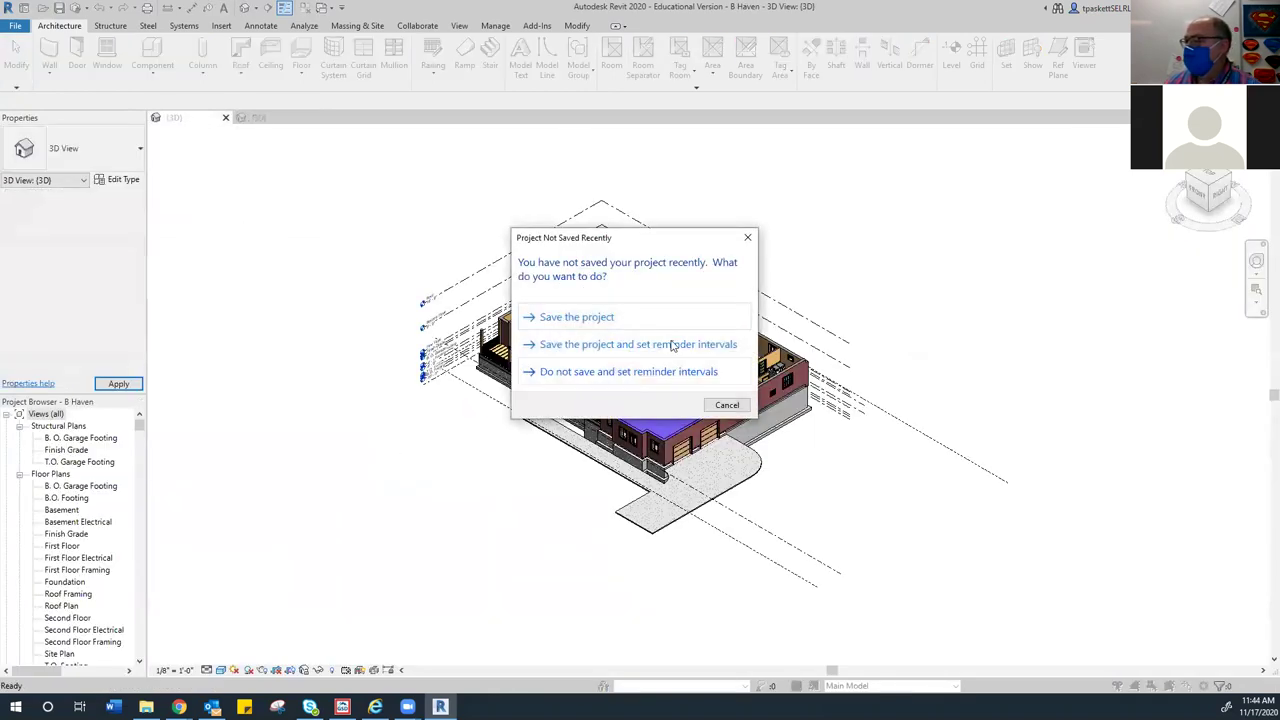
click(589, 316)
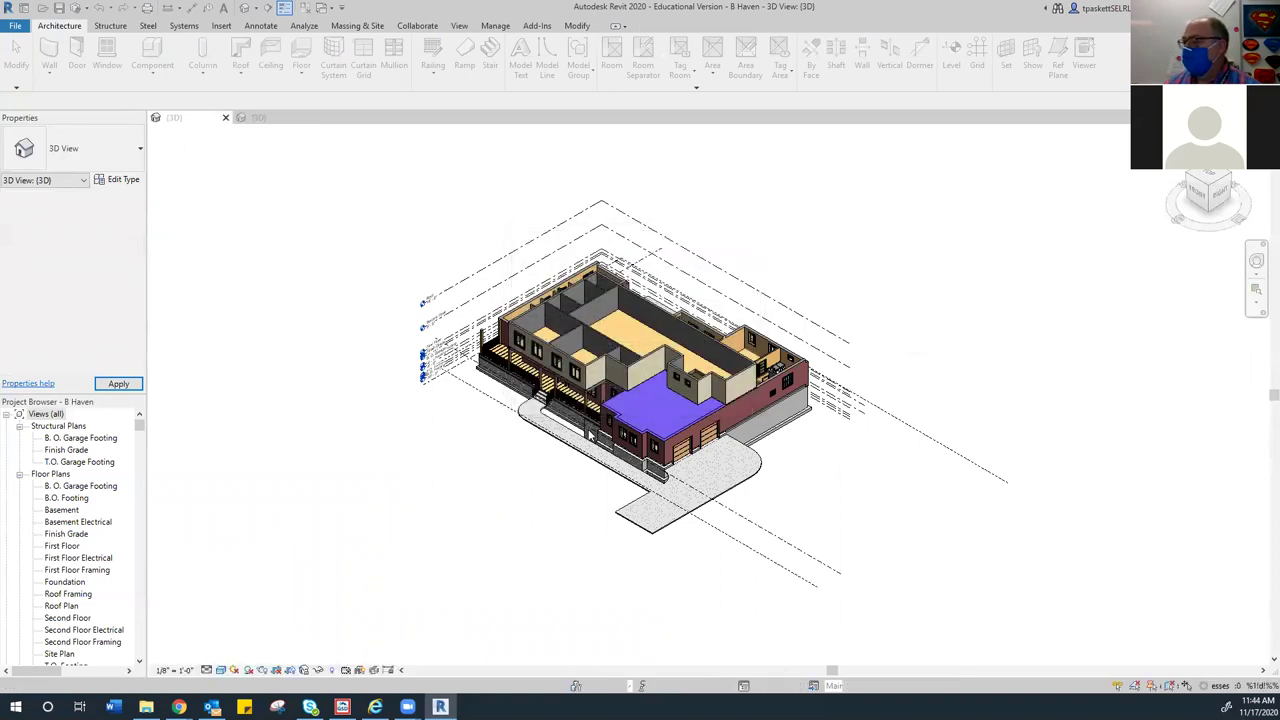
Examine the B Haven house from isometric, top and front corner views, comparing the first-floor wings, garage and second-floor walls that need roofs
scroll(560, 450, up, 5)
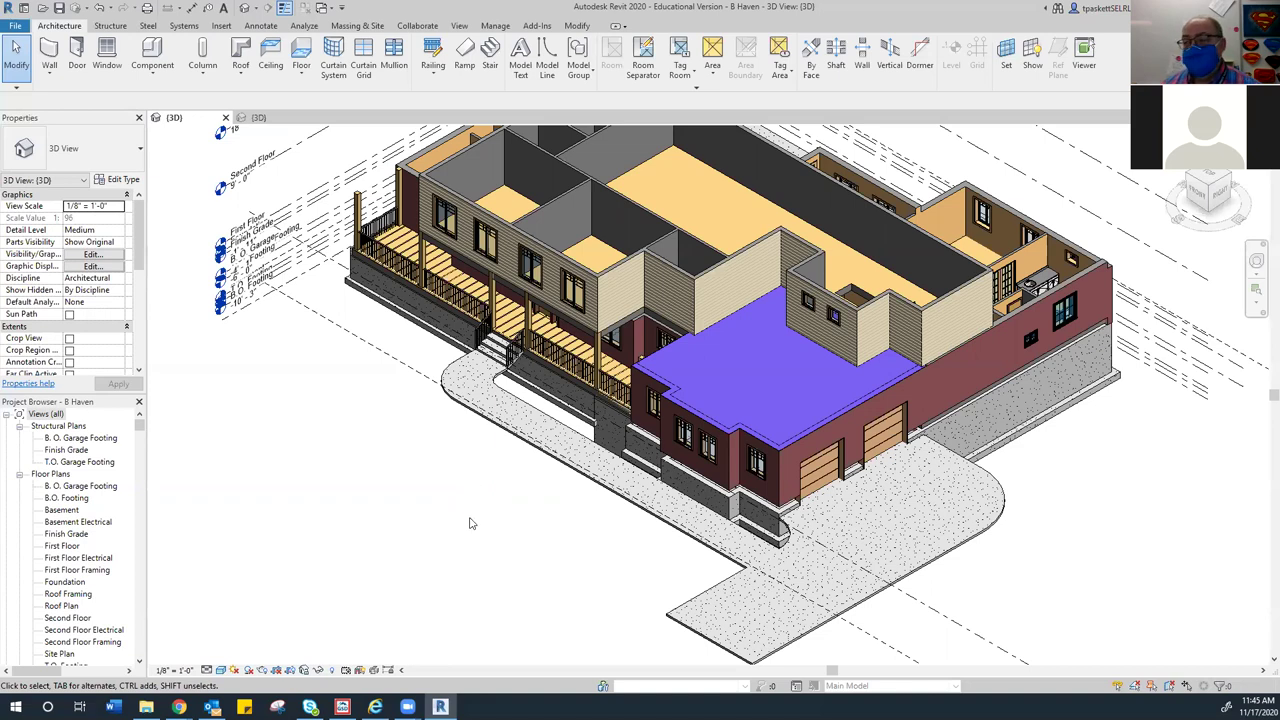
scroll(470, 522, down, 2)
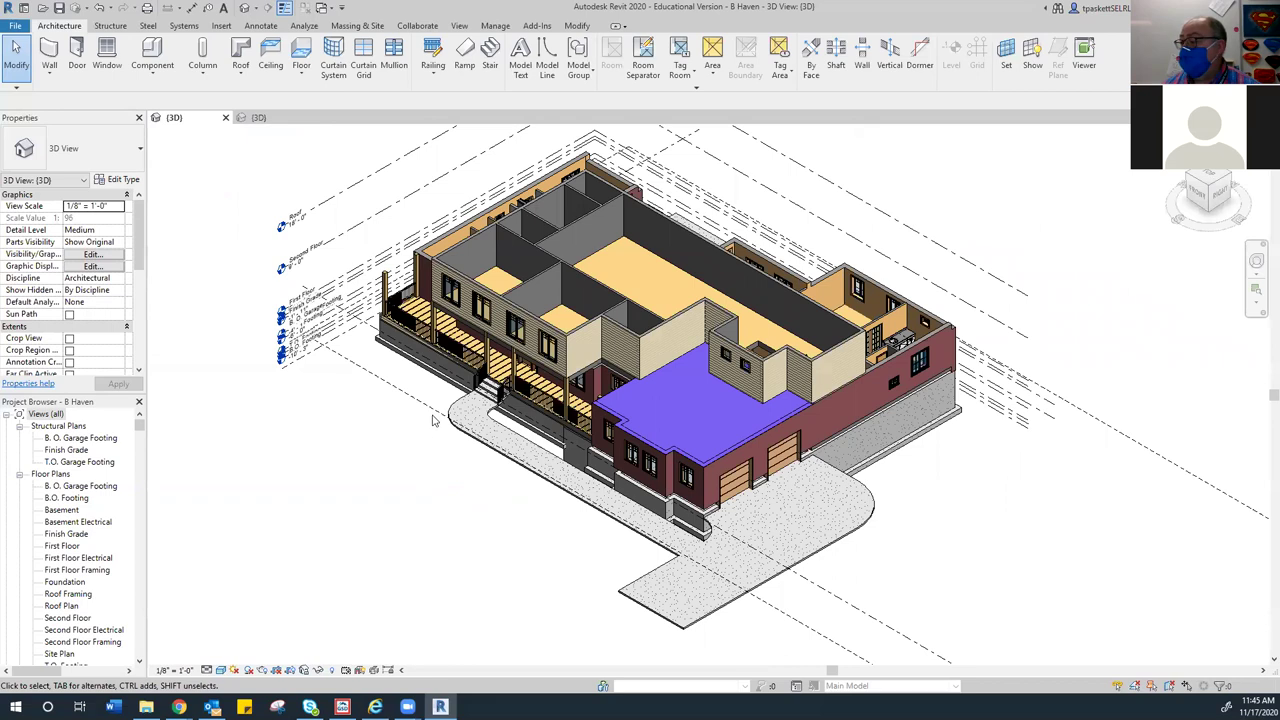
scroll(433, 417, up, 2)
scroll(706, 377, up, 5)
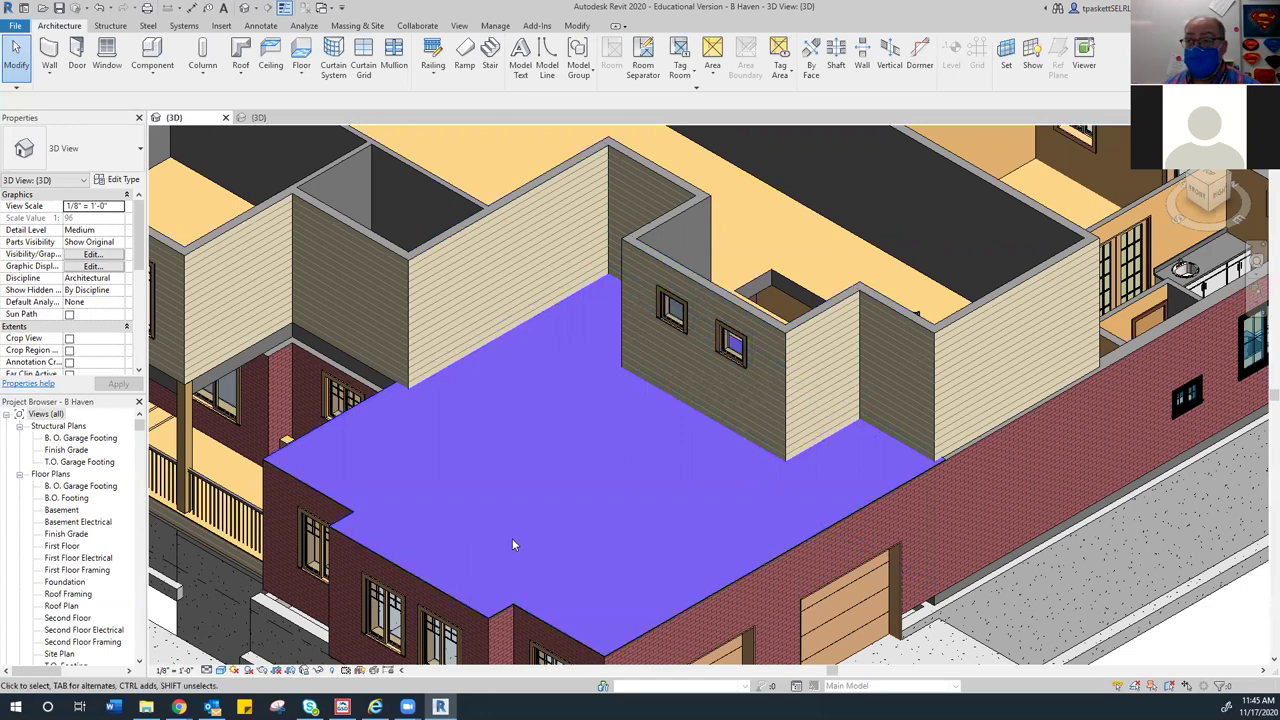
scroll(525, 520, down, 5)
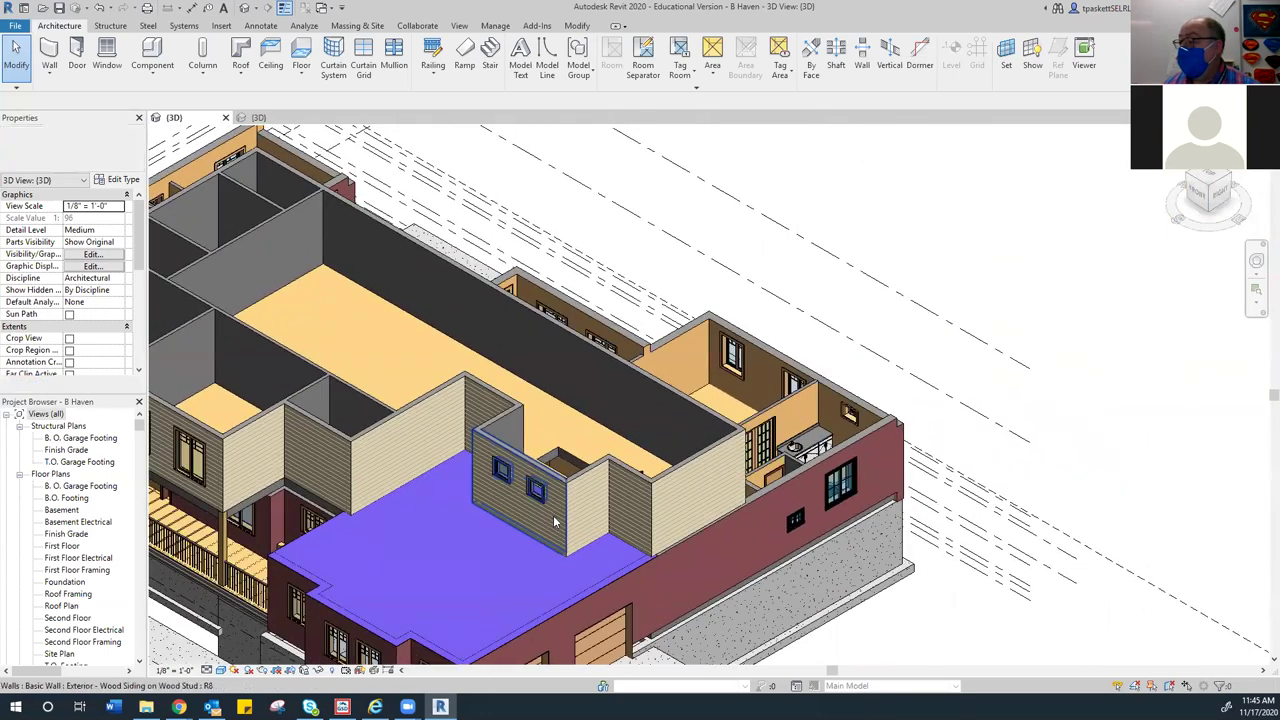
click(1210, 178)
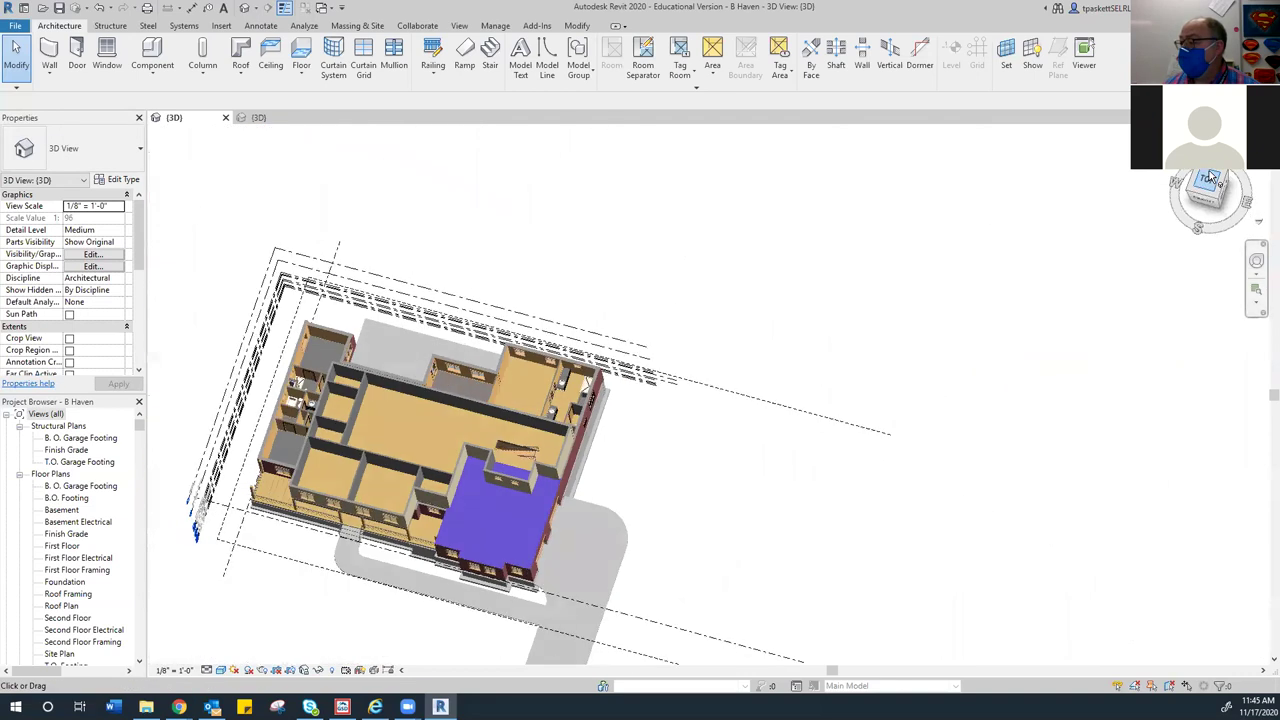
scroll(678, 399, up, 5)
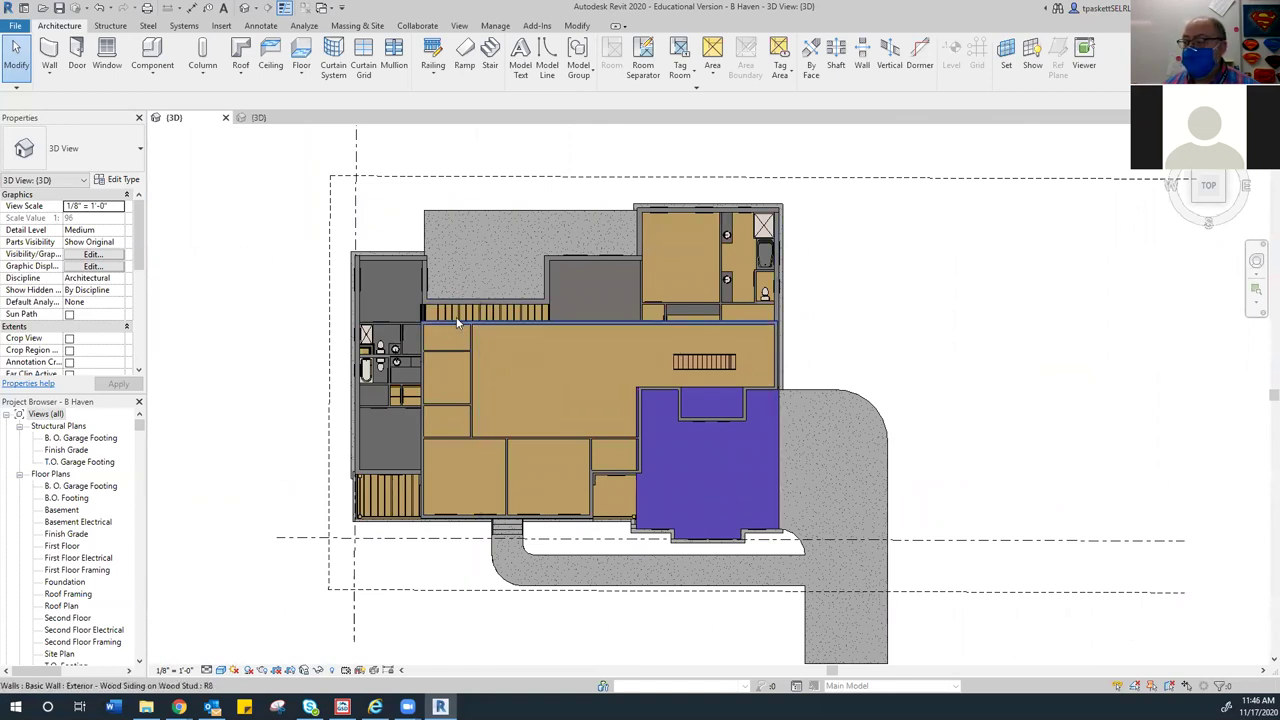
click(1191, 204)
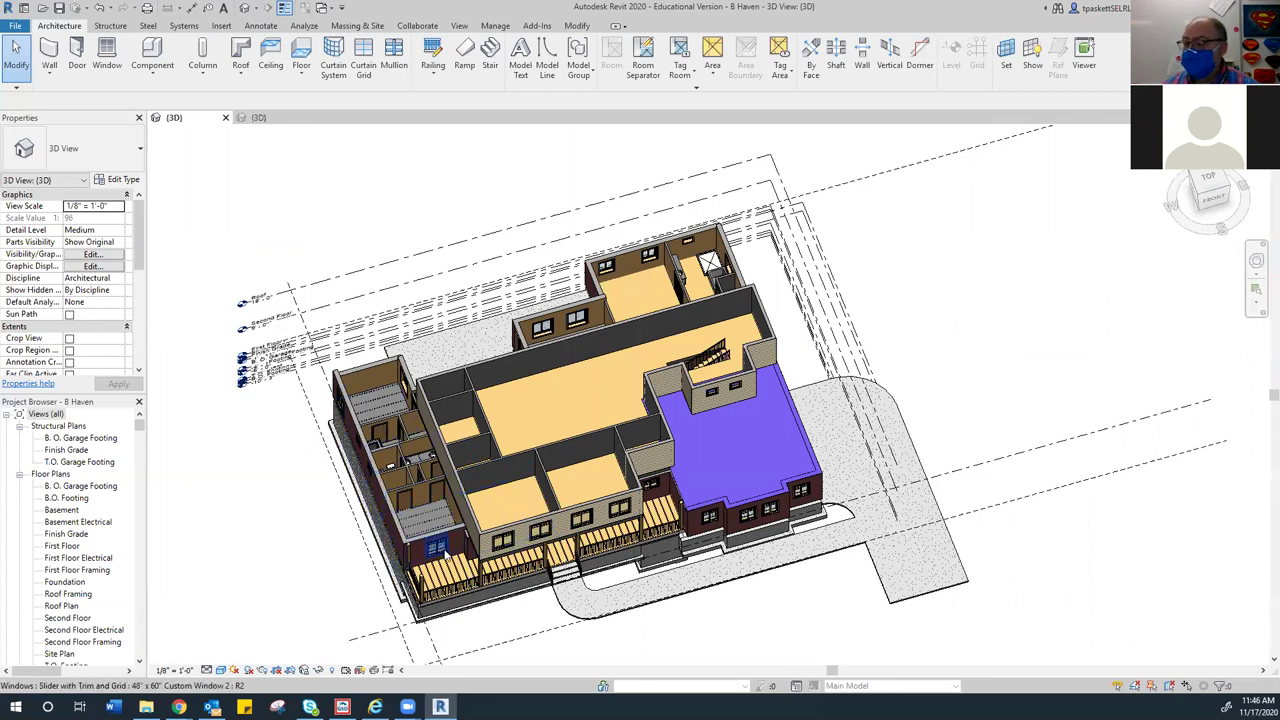
scroll(447, 555, up, 5)
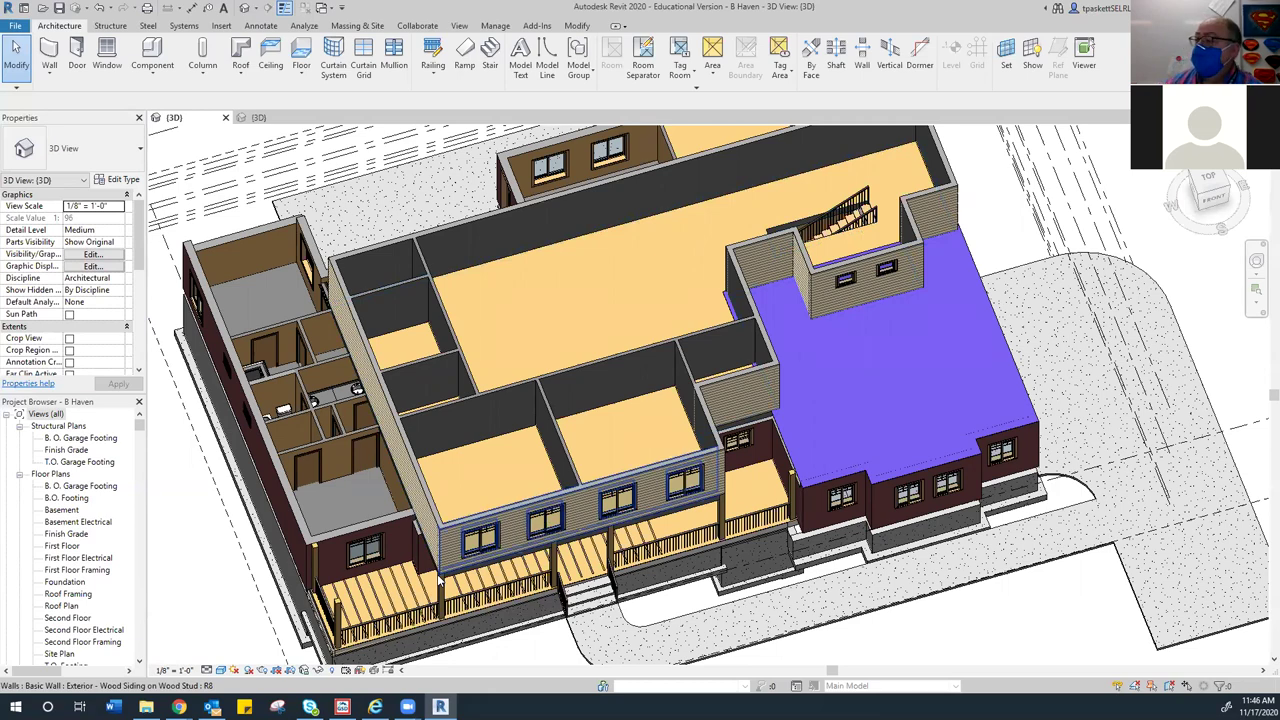
scroll(438, 580, down, 3)
shift+middle_drag(438, 580, 495, 312)
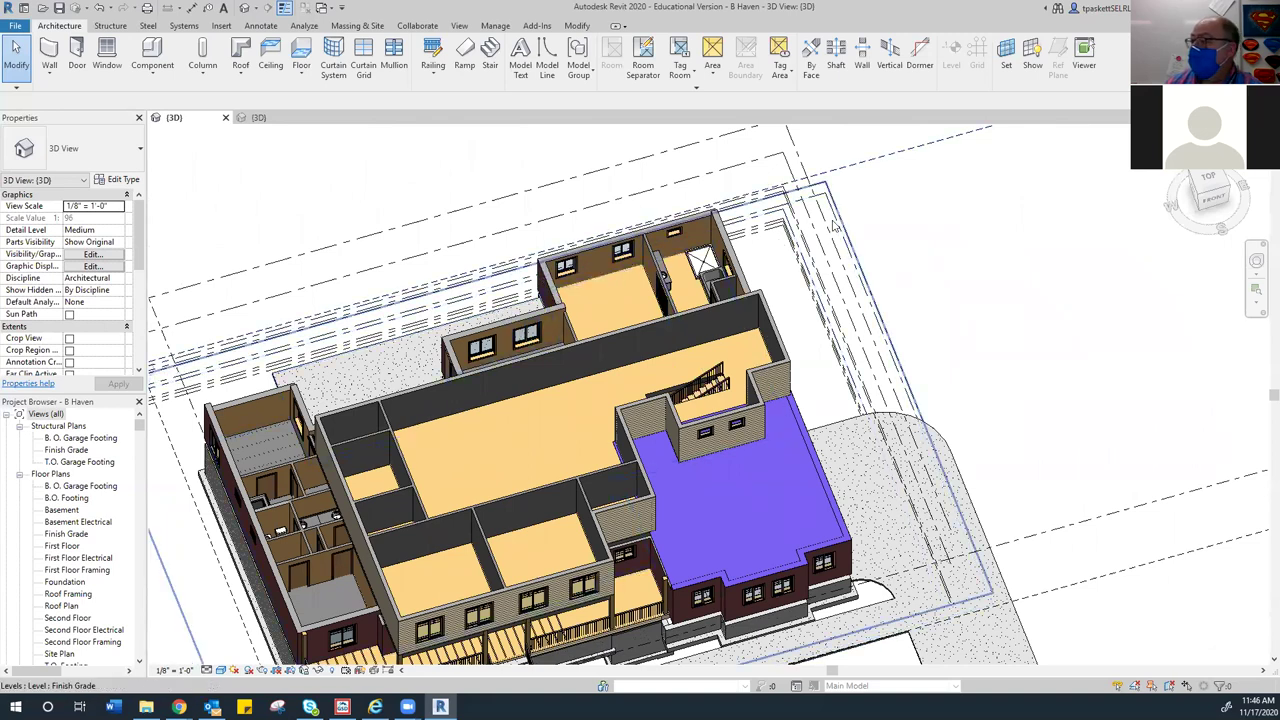
Open the First Floor plan and focus on the rear of the house around the patio, kitchen and rear bedroom
double_click(63, 546)
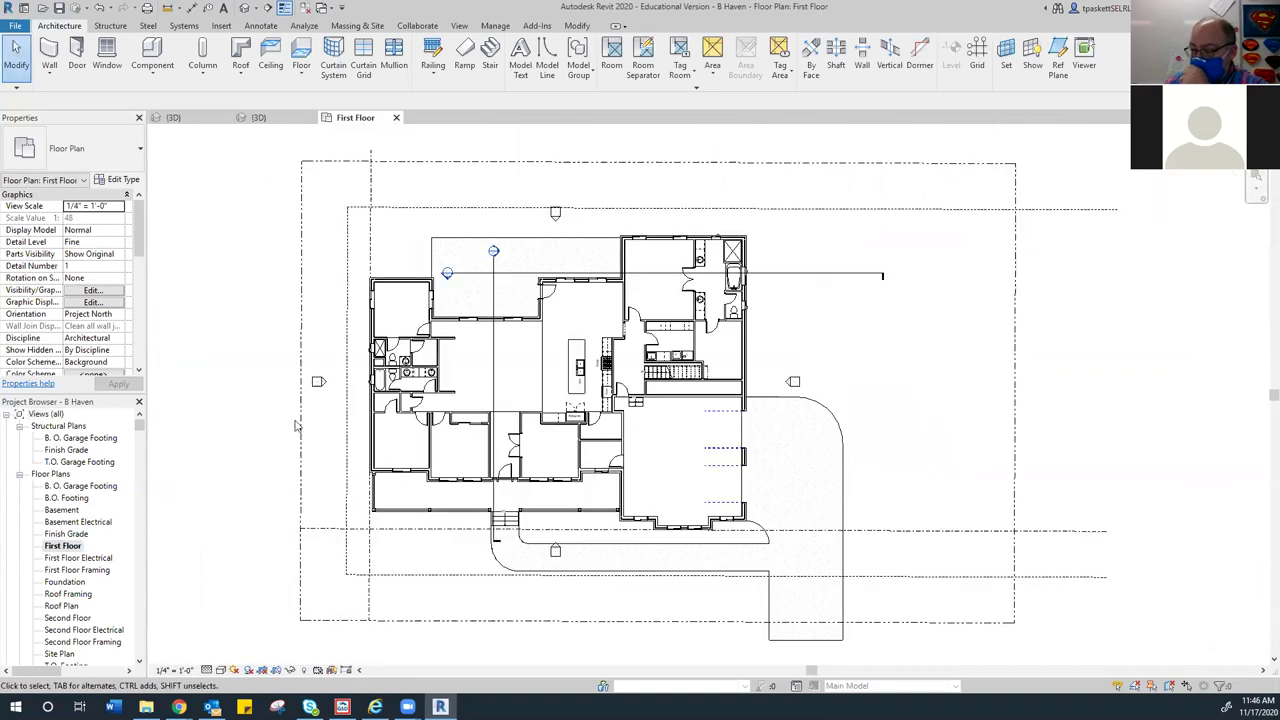
scroll(597, 319, up, 5)
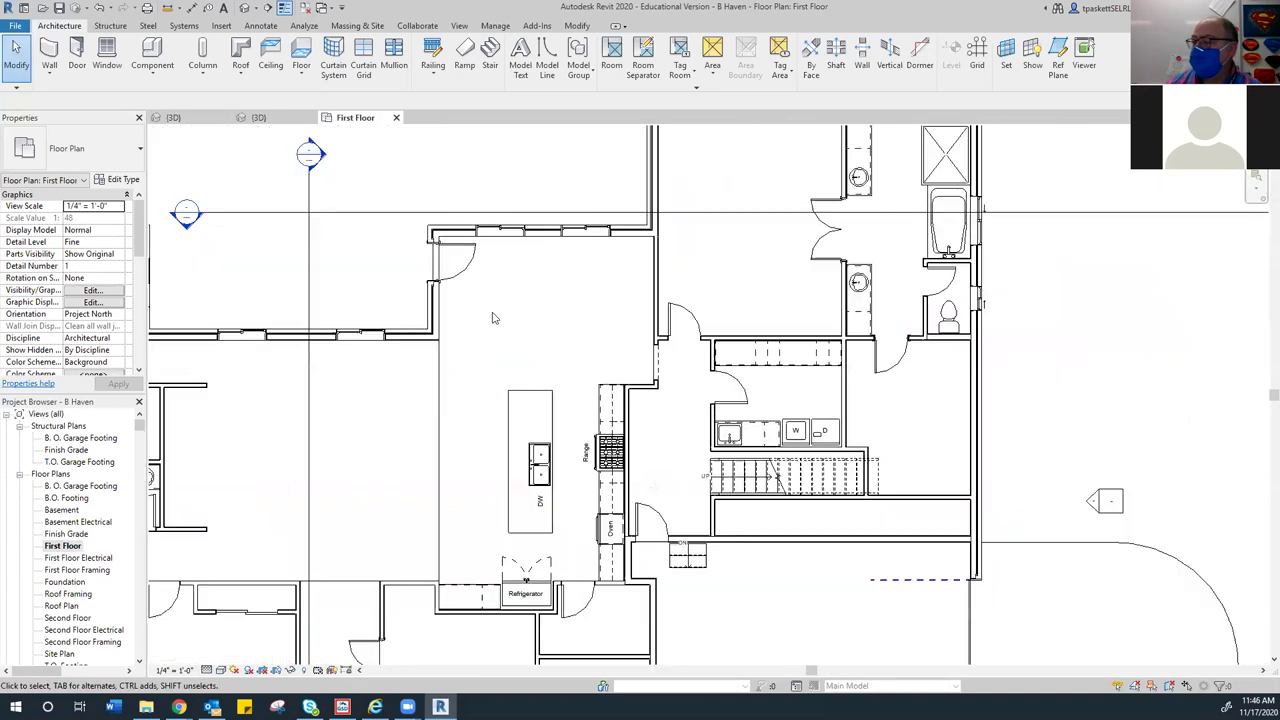
scroll(540, 305, down, 2)
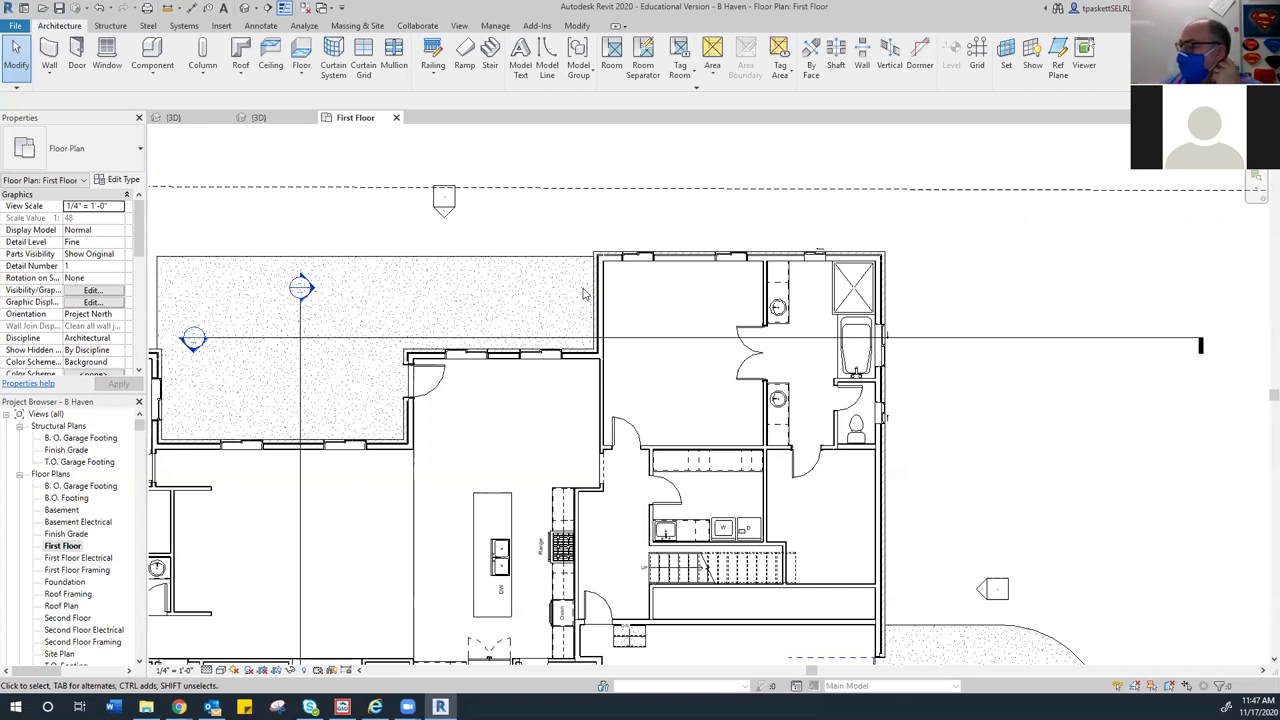
scroll(510, 356, down, 1)
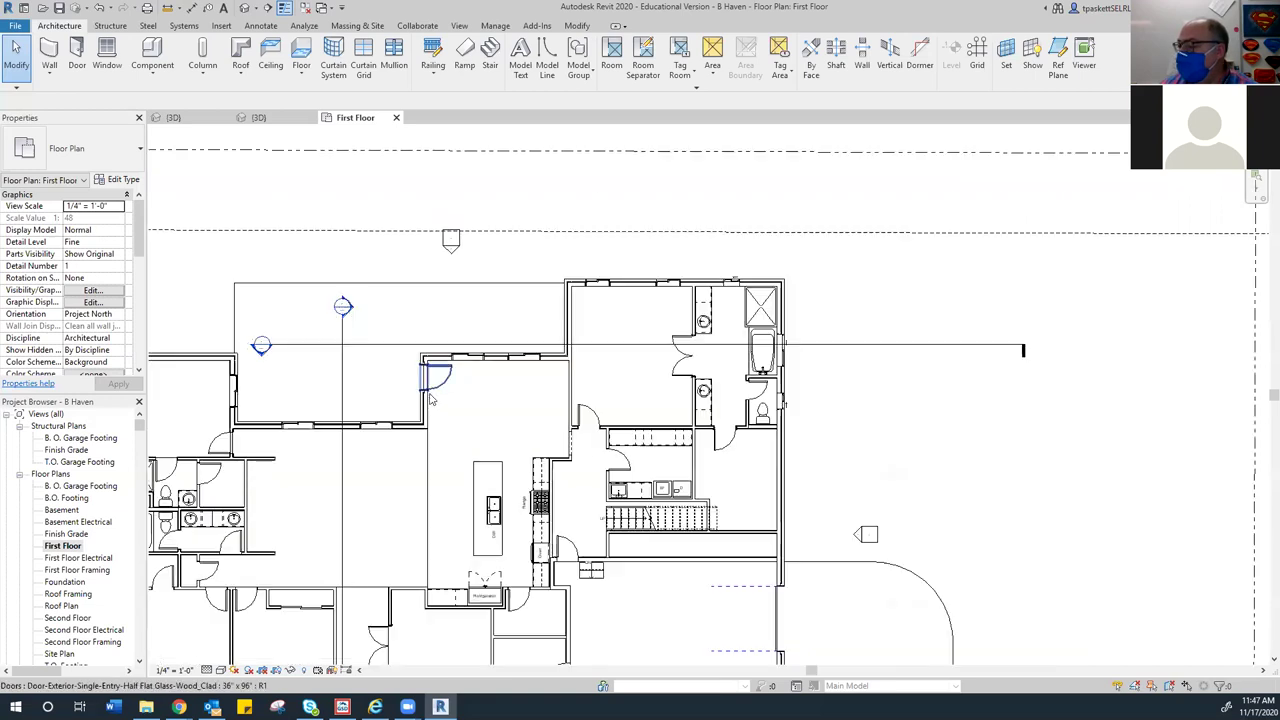
Select the interior partition walls by the bathrooms, the kitchen and the rear bedroom one by one, and clear the selection
click(260, 461)
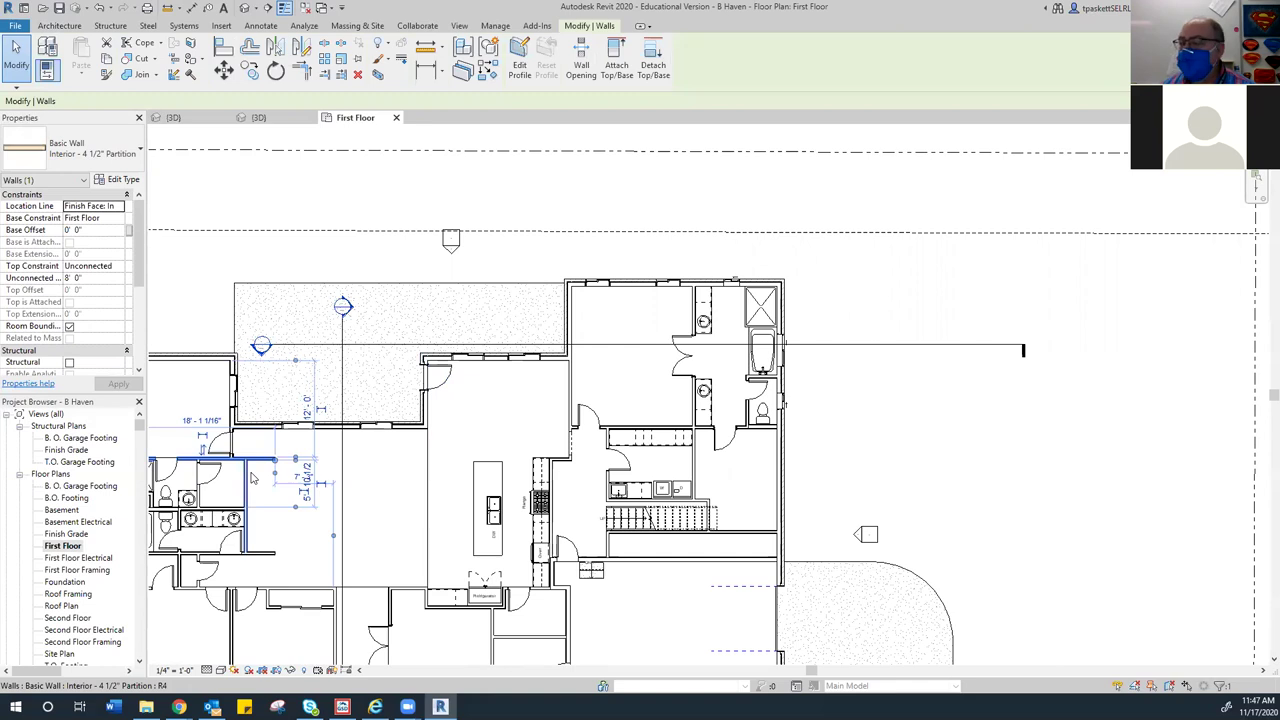
click(562, 460)
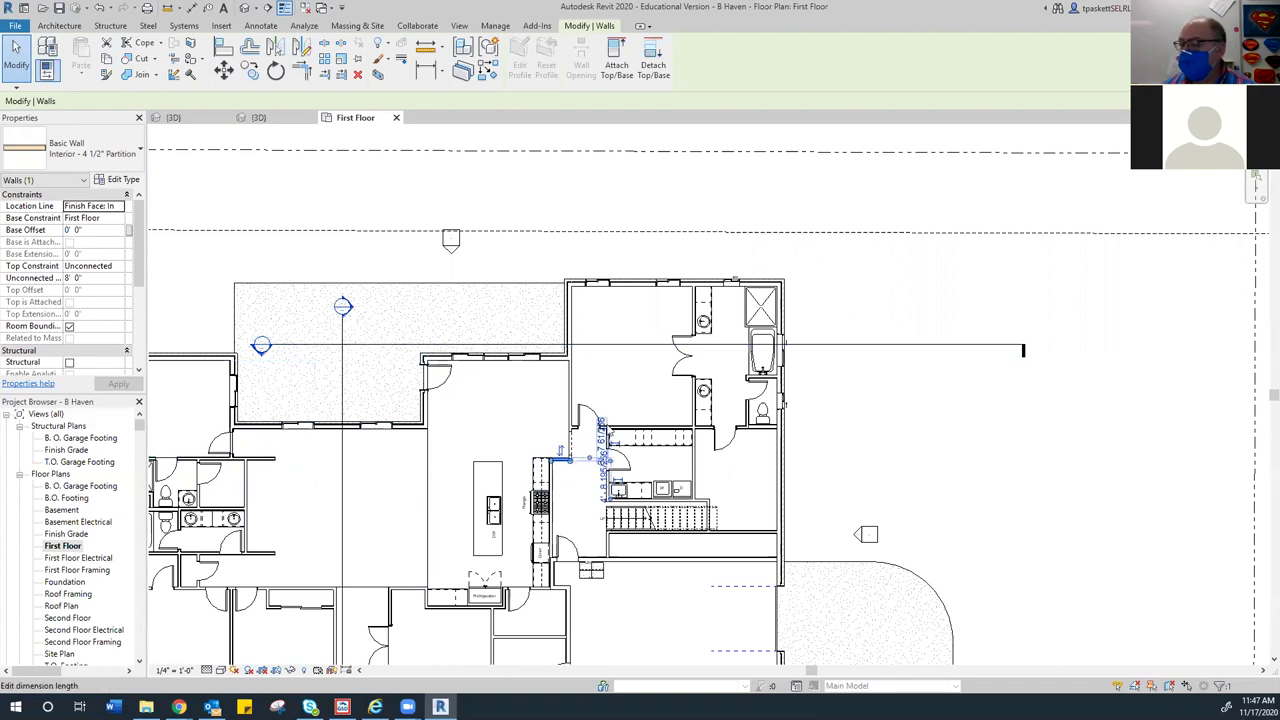
click(622, 427)
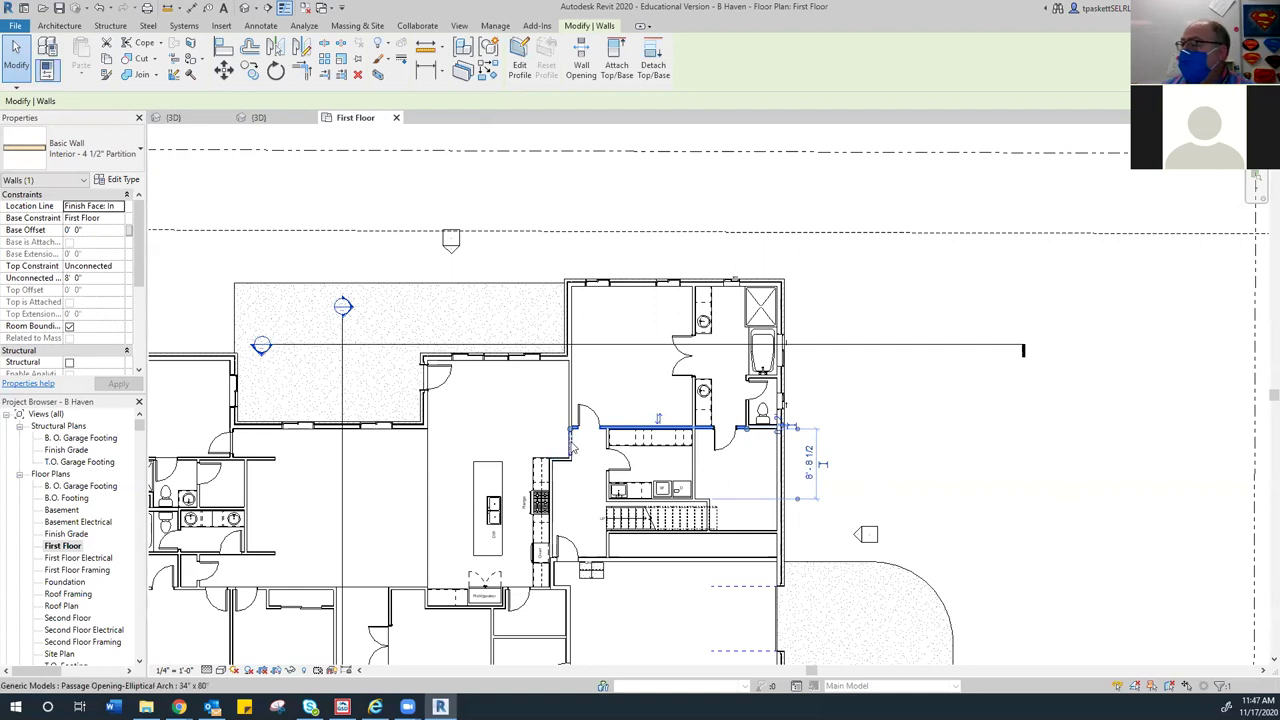
click(808, 257)
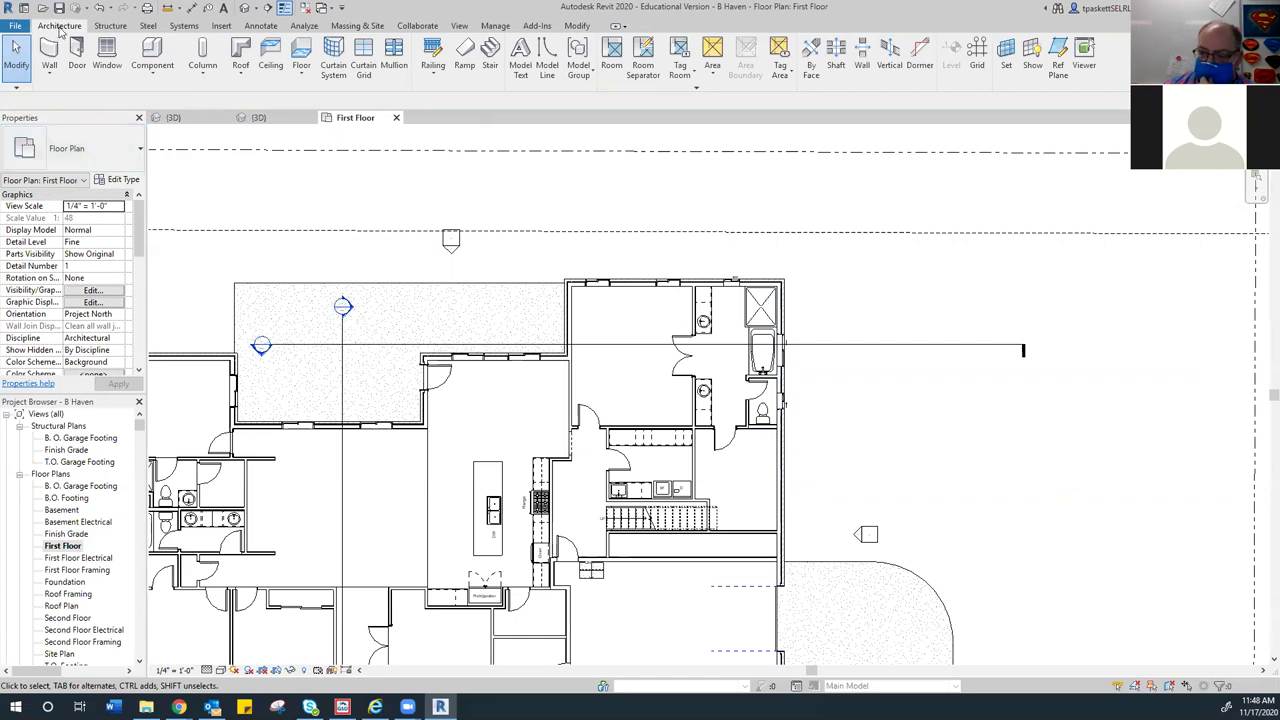
Start a roof by footprint on the First Floor with slope-defining boundary lines and a 1.5' overhang
click(241, 60)
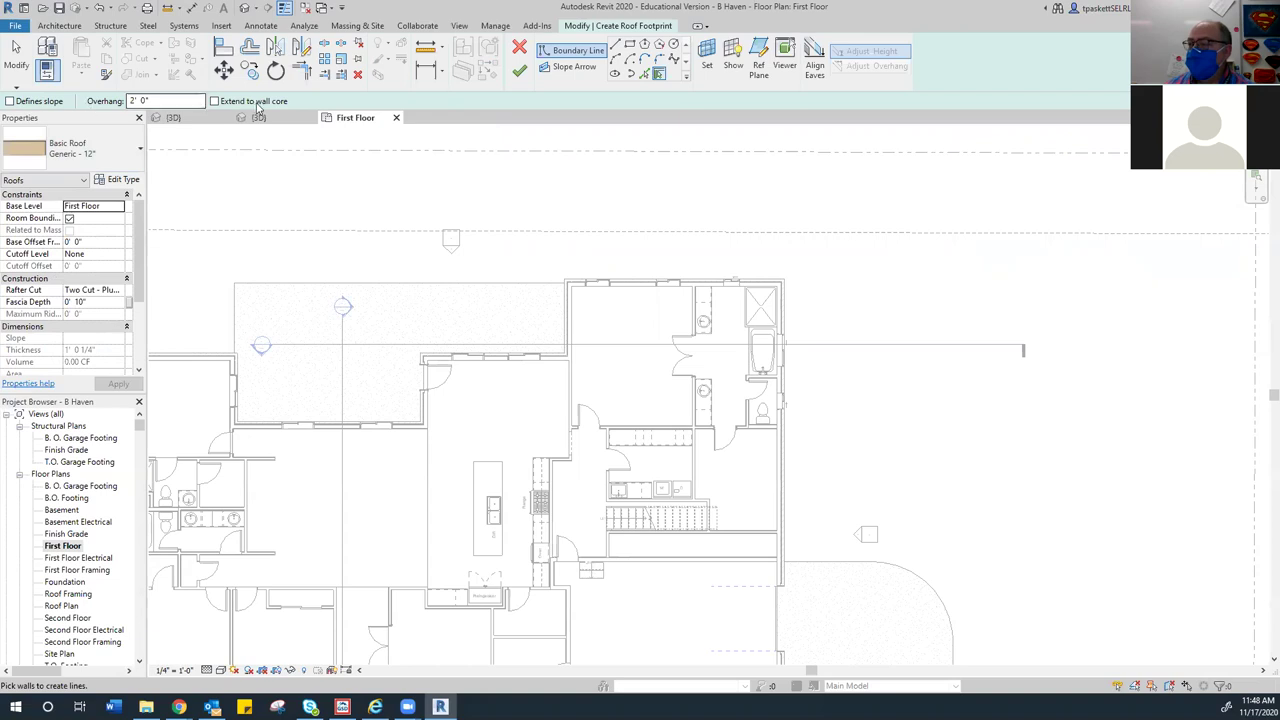
click(9, 102)
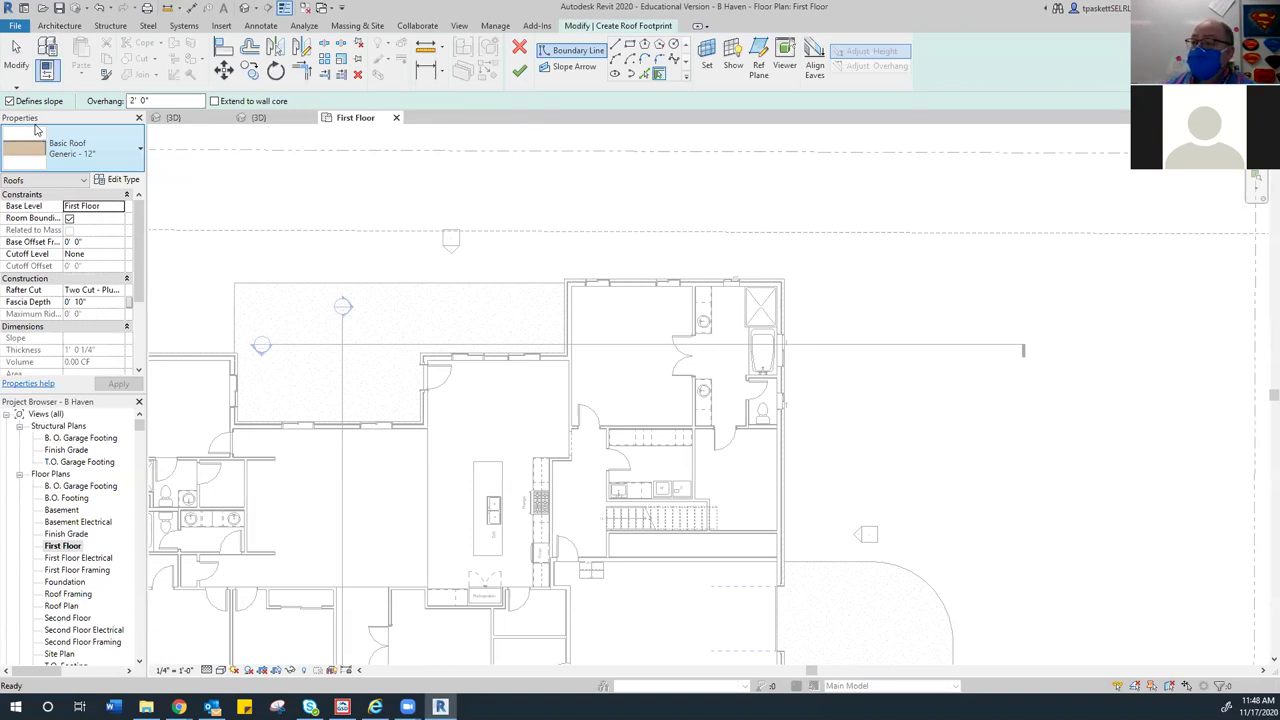
drag(150, 101, 120, 103)
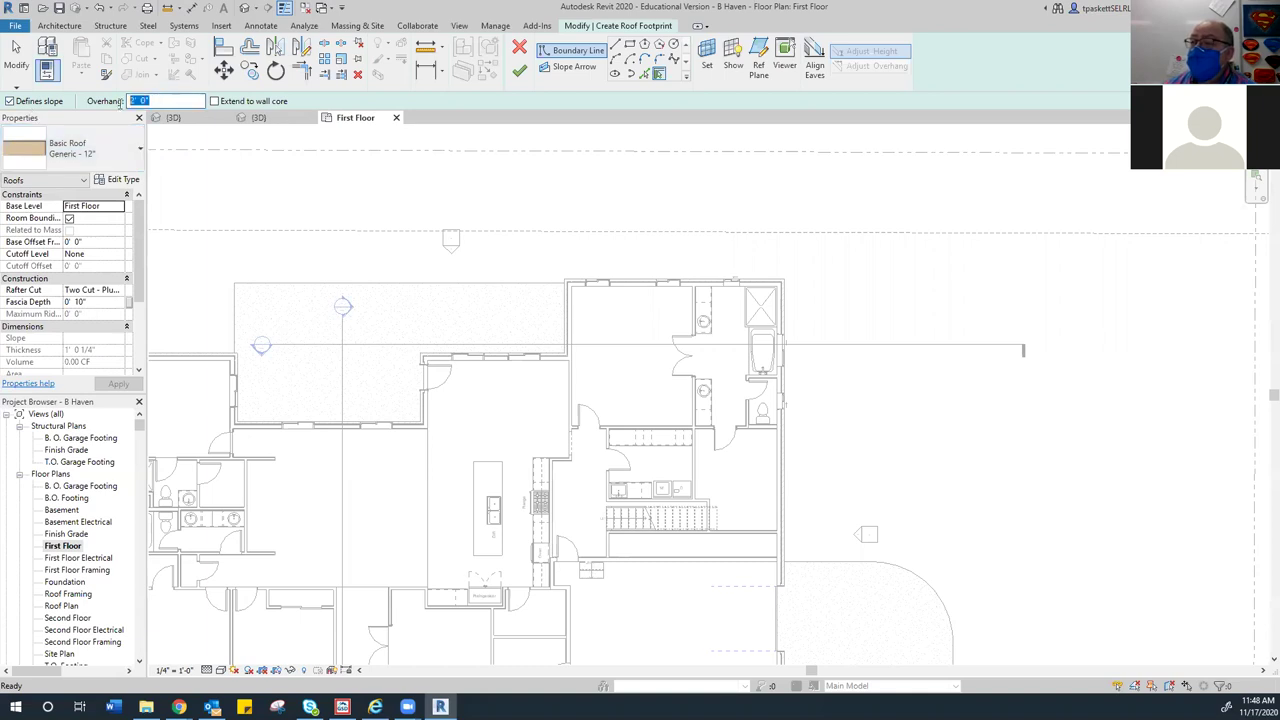
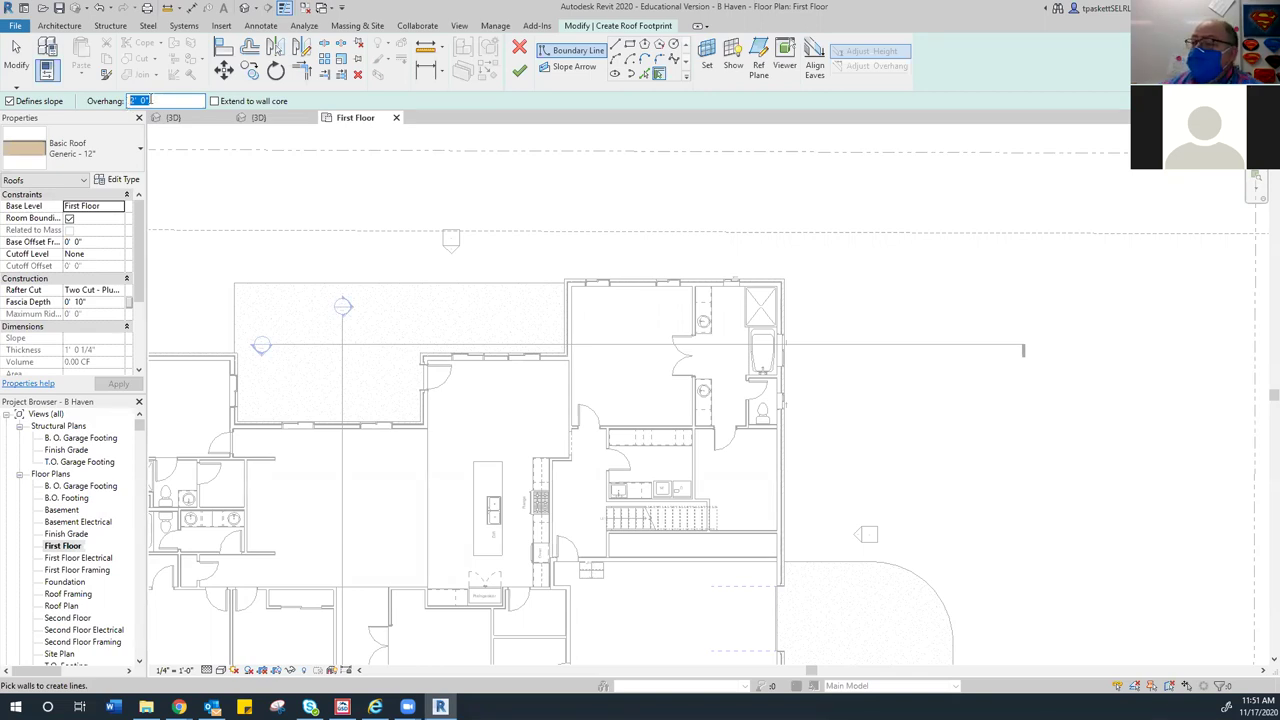
text(1.5)
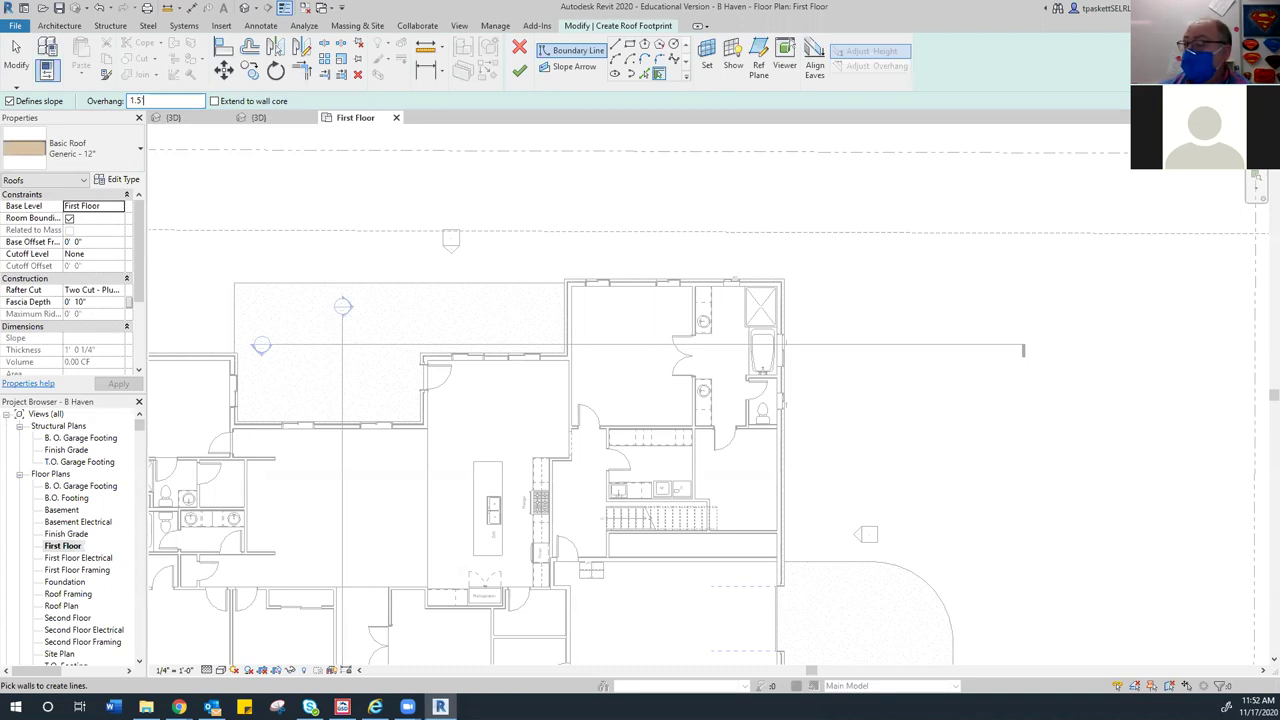
key(Return)
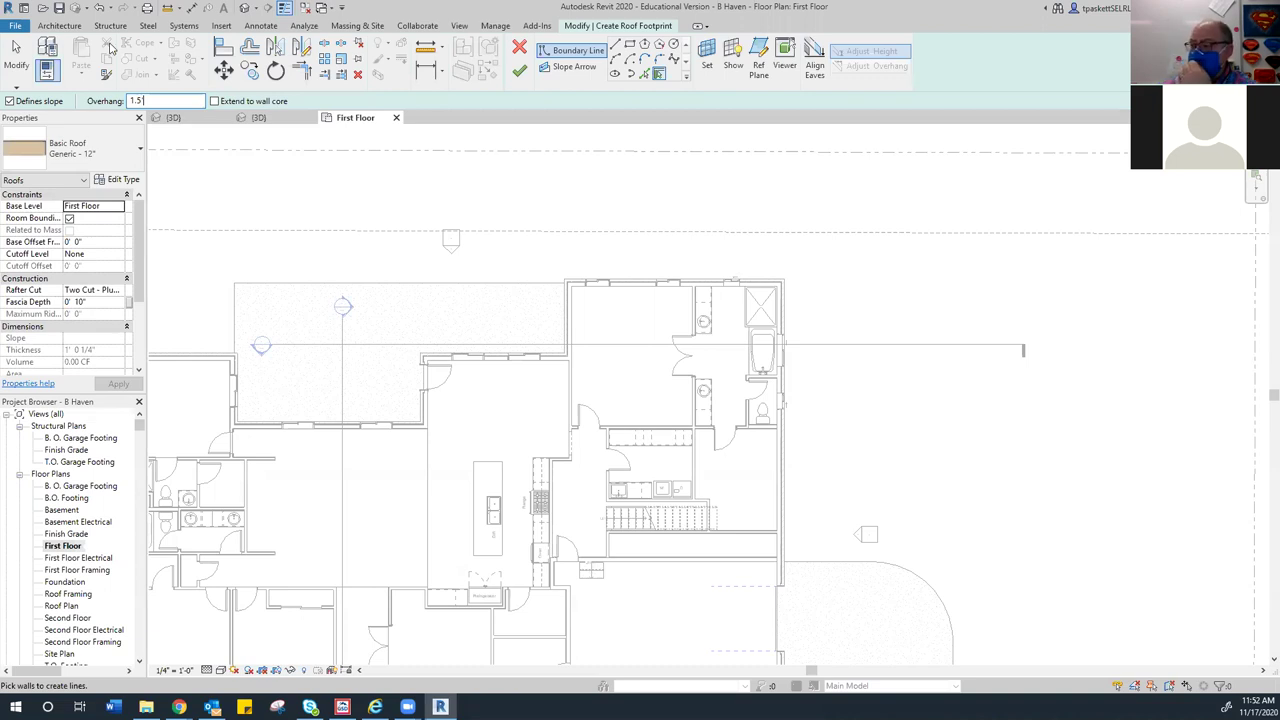
click(214, 101)
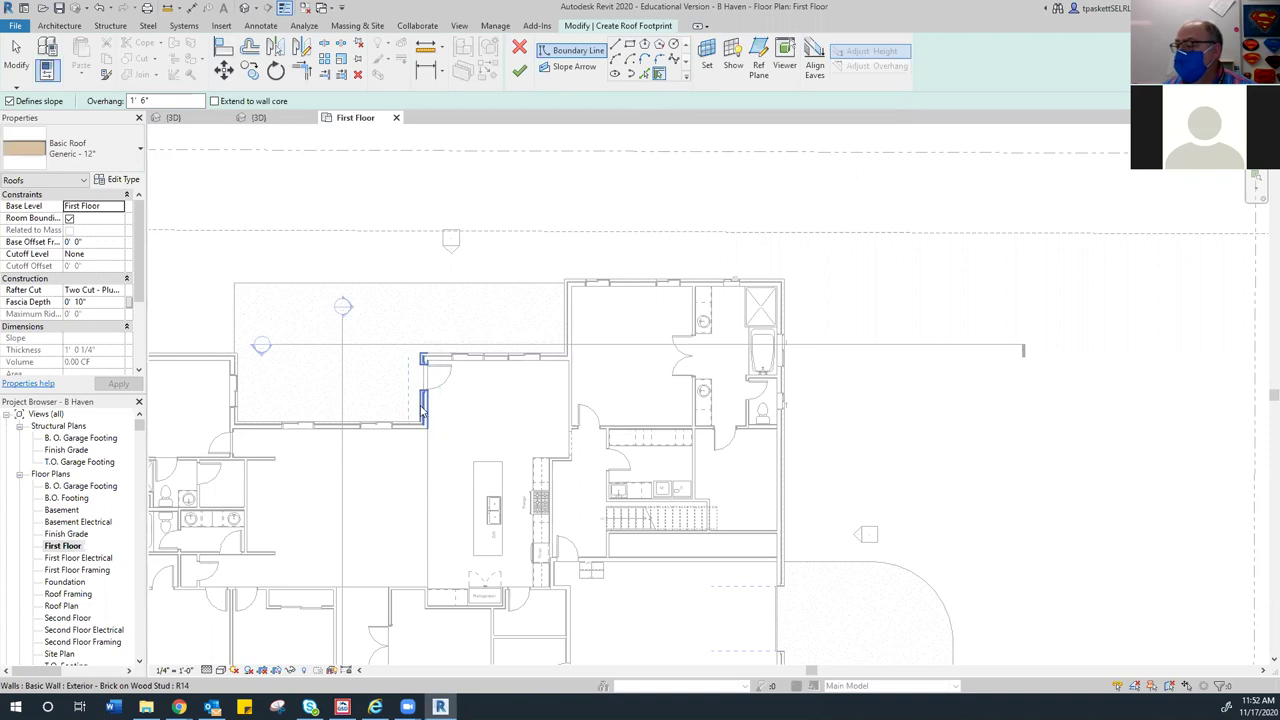
Add sloped roof boundary lines from the exterior walls around the kitchen's patio side, the rear bedroom wing and the garage side
click(422, 412)
click(438, 360)
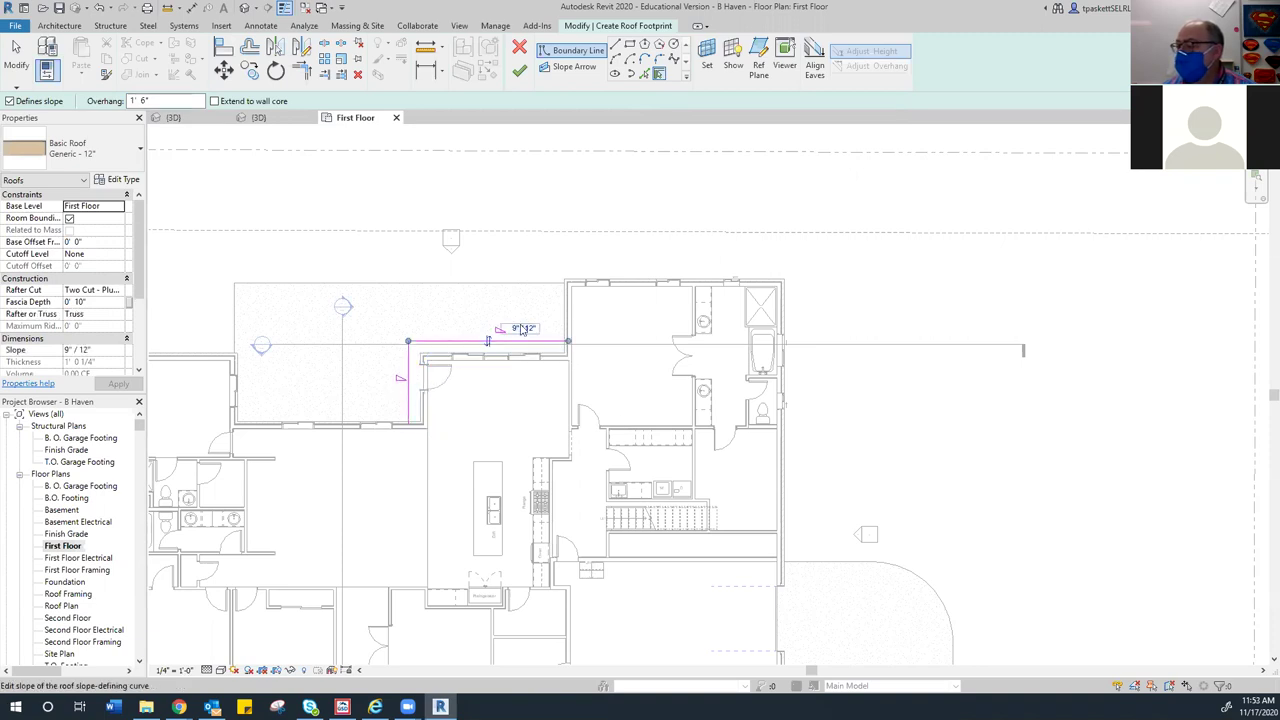
click(567, 312)
click(611, 281)
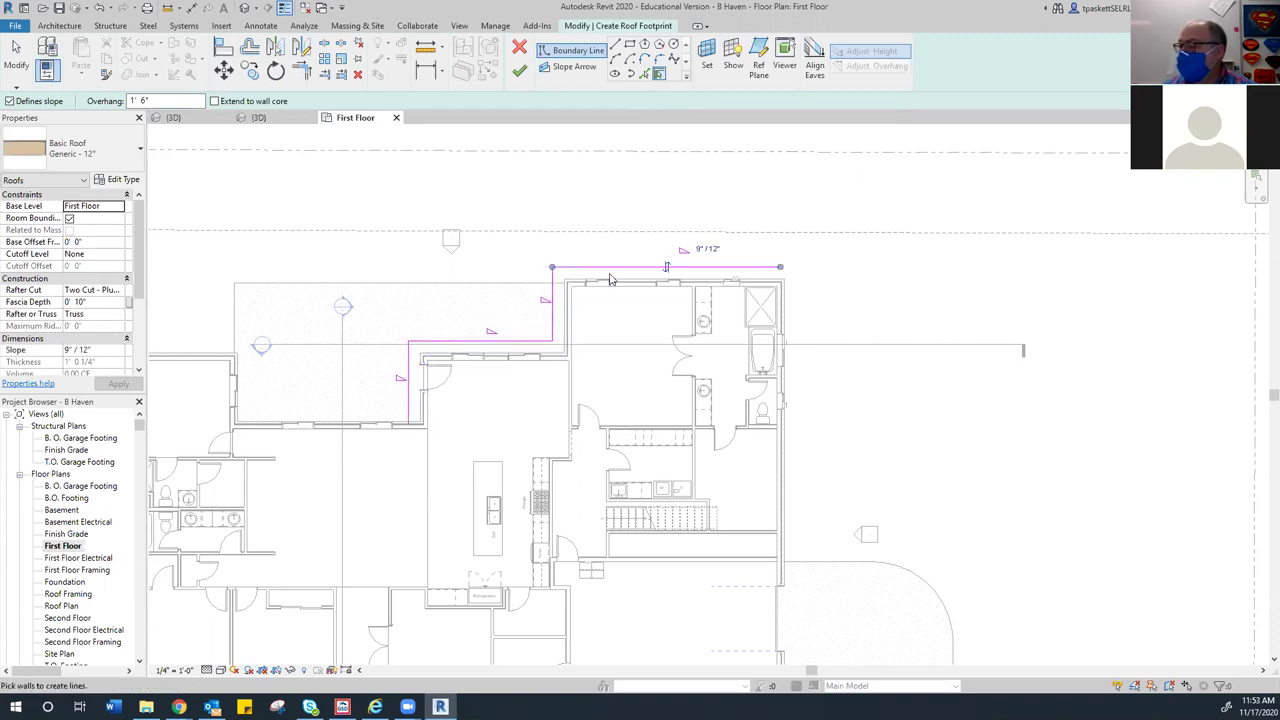
click(786, 327)
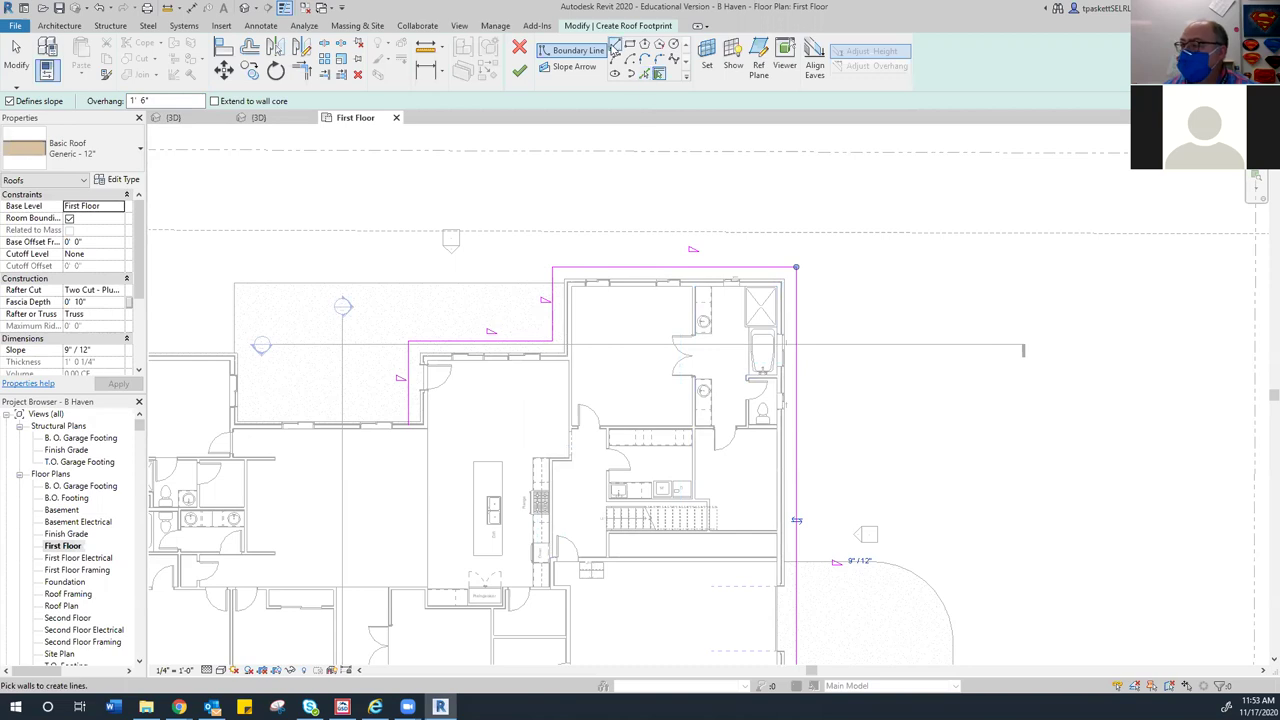
Draw a straight horizontal roof boundary line from the corner of the kitchen's range wall across the laundry room toward the exterior side wall
click(615, 47)
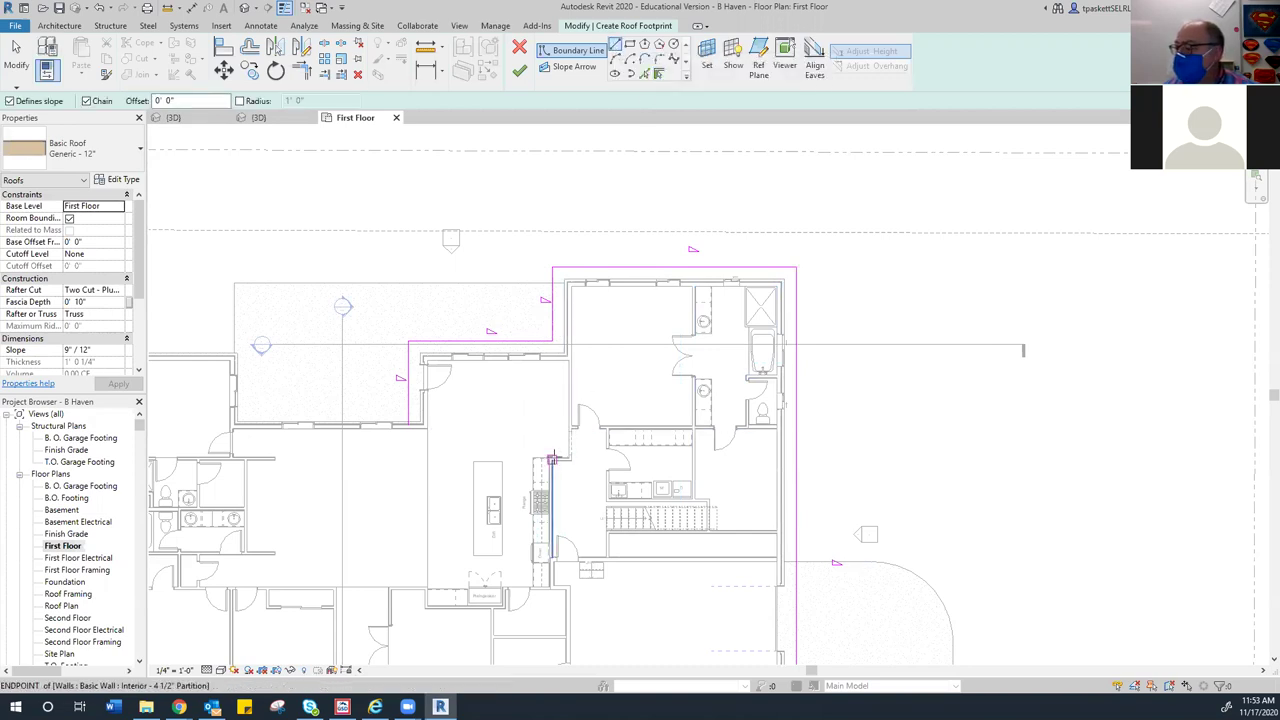
scroll(551, 460, up, 4)
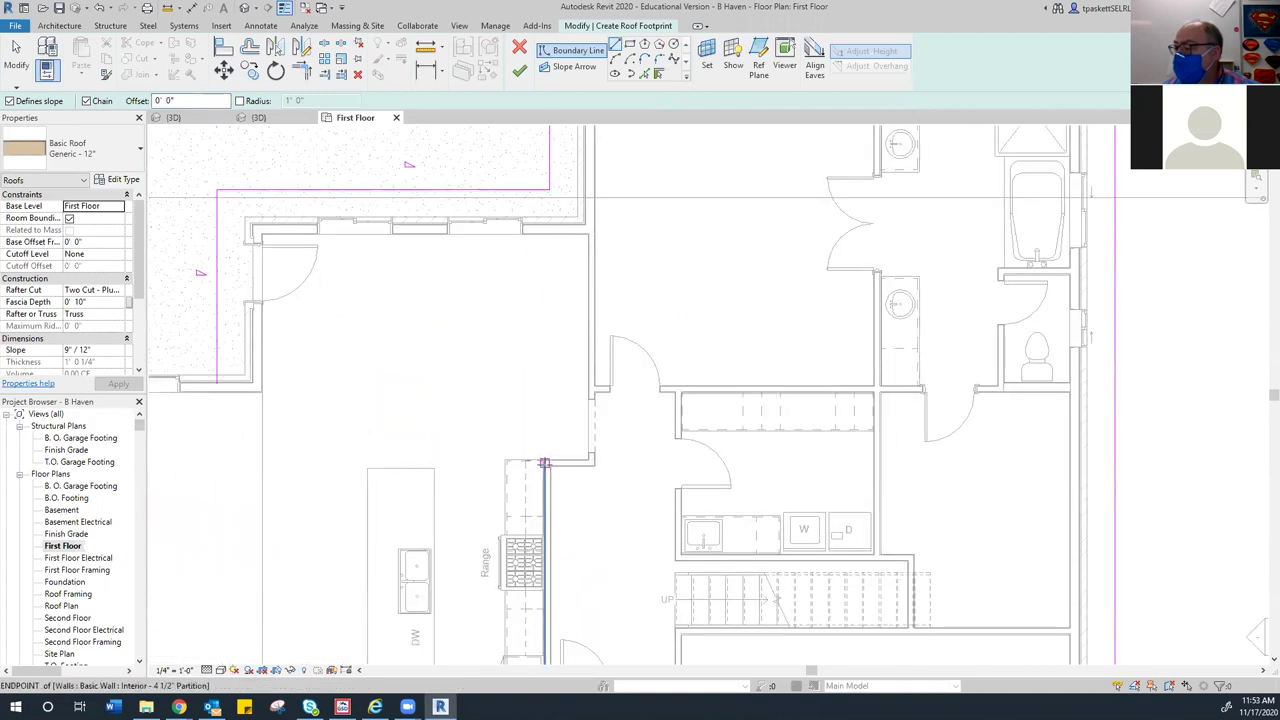
click(546, 462)
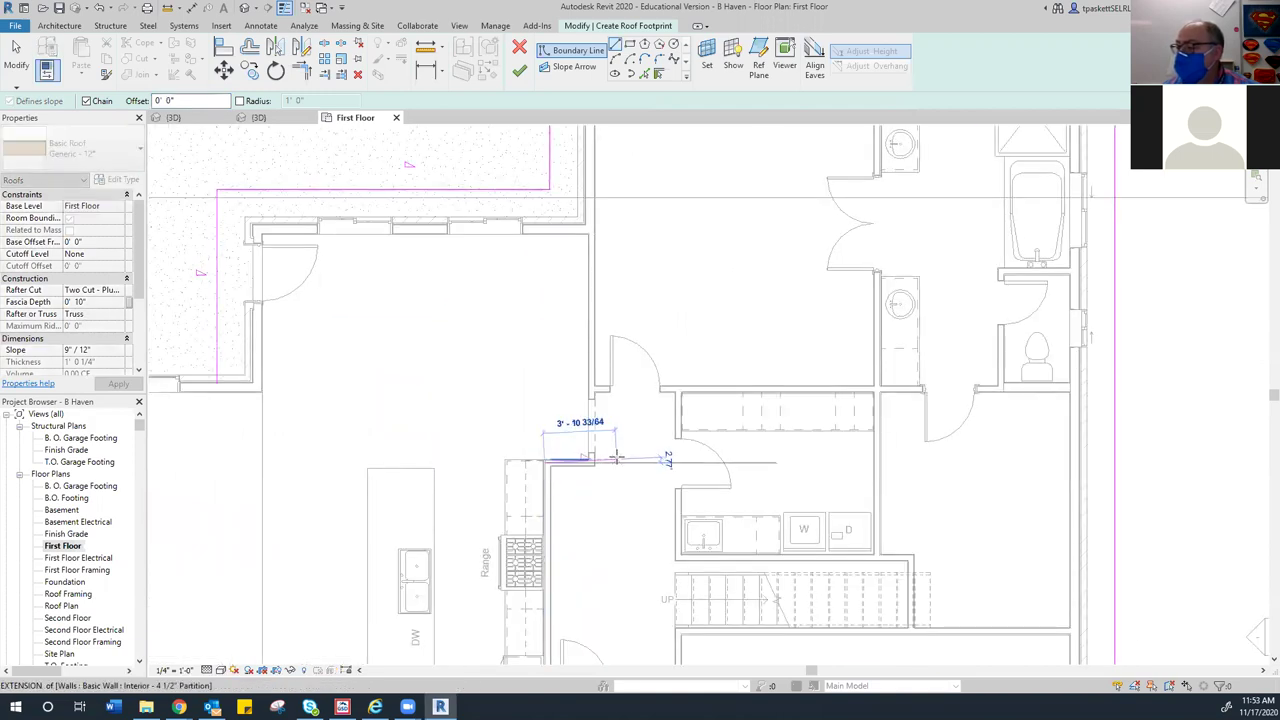
scroll(611, 461, down, 1)
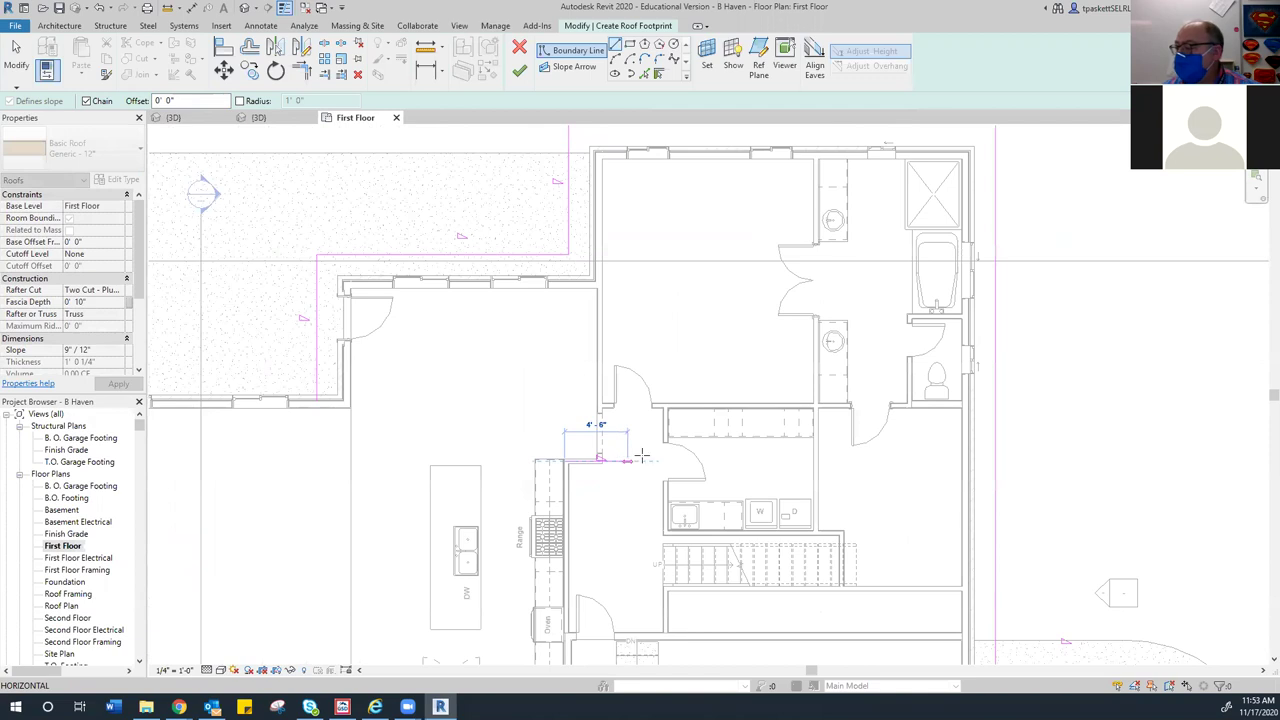
click(878, 461)
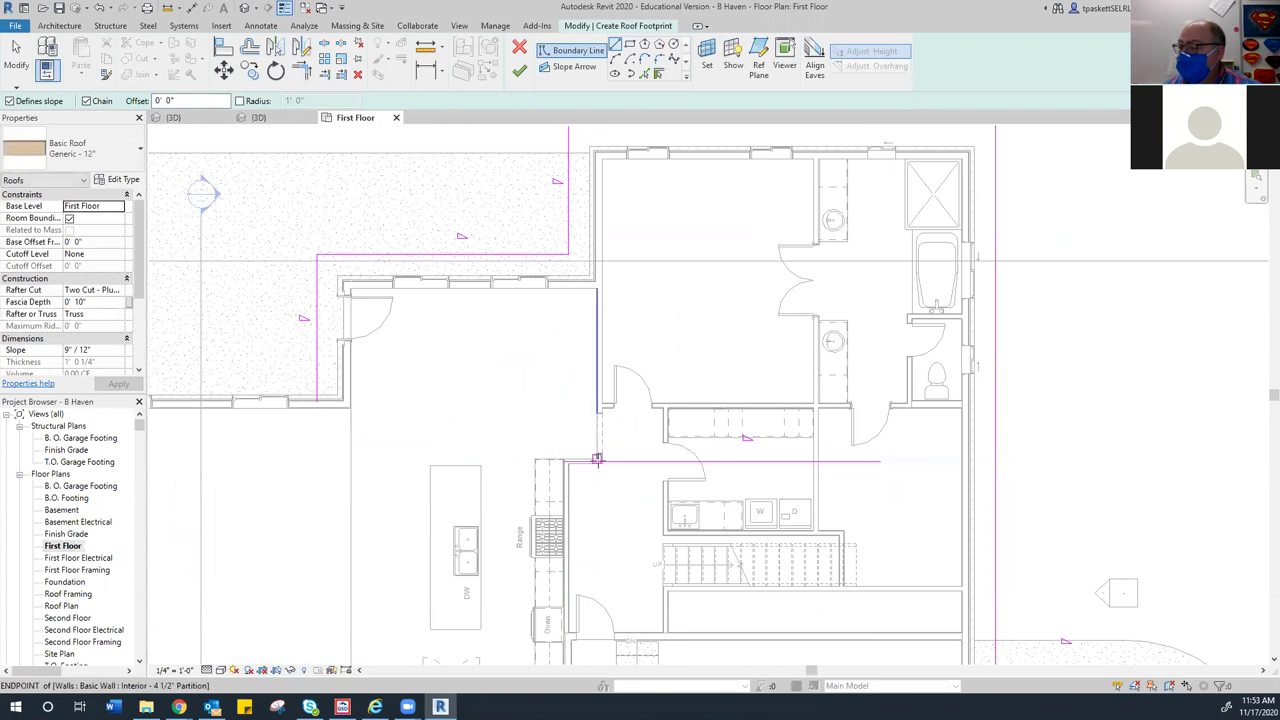
key(Escape)
click(181, 95)
text(2)
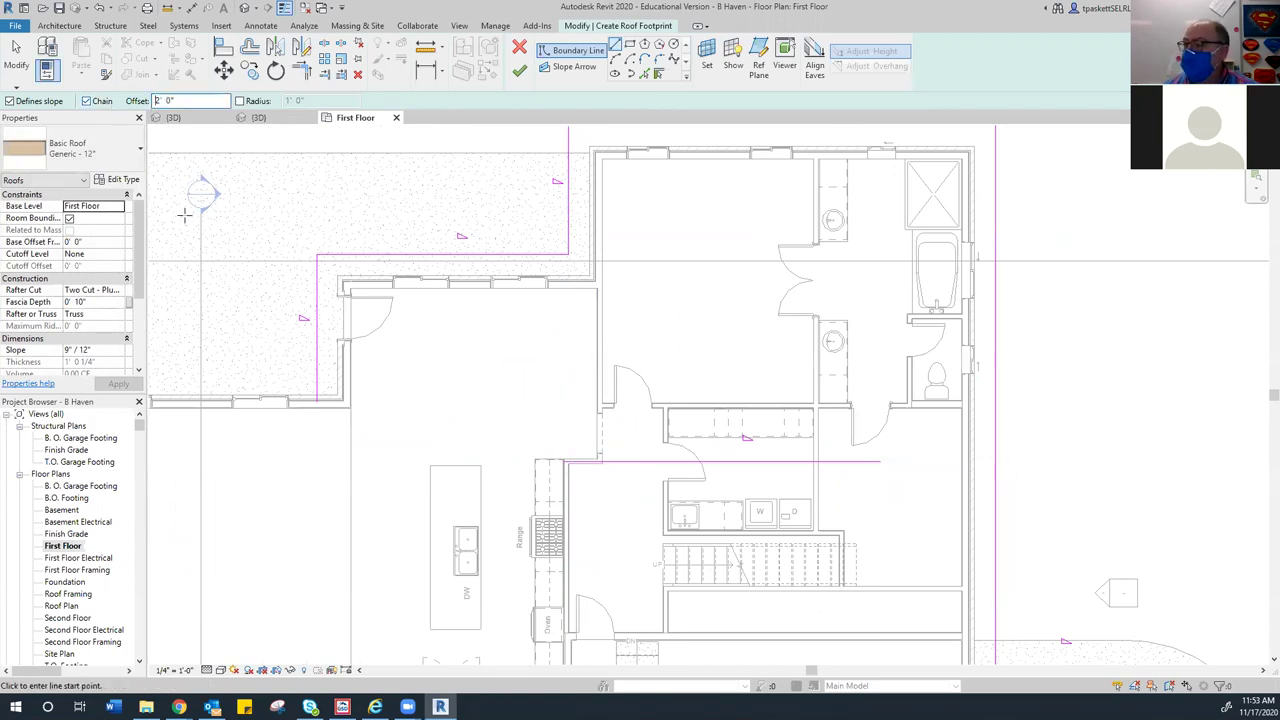
scroll(286, 191, down, 2)
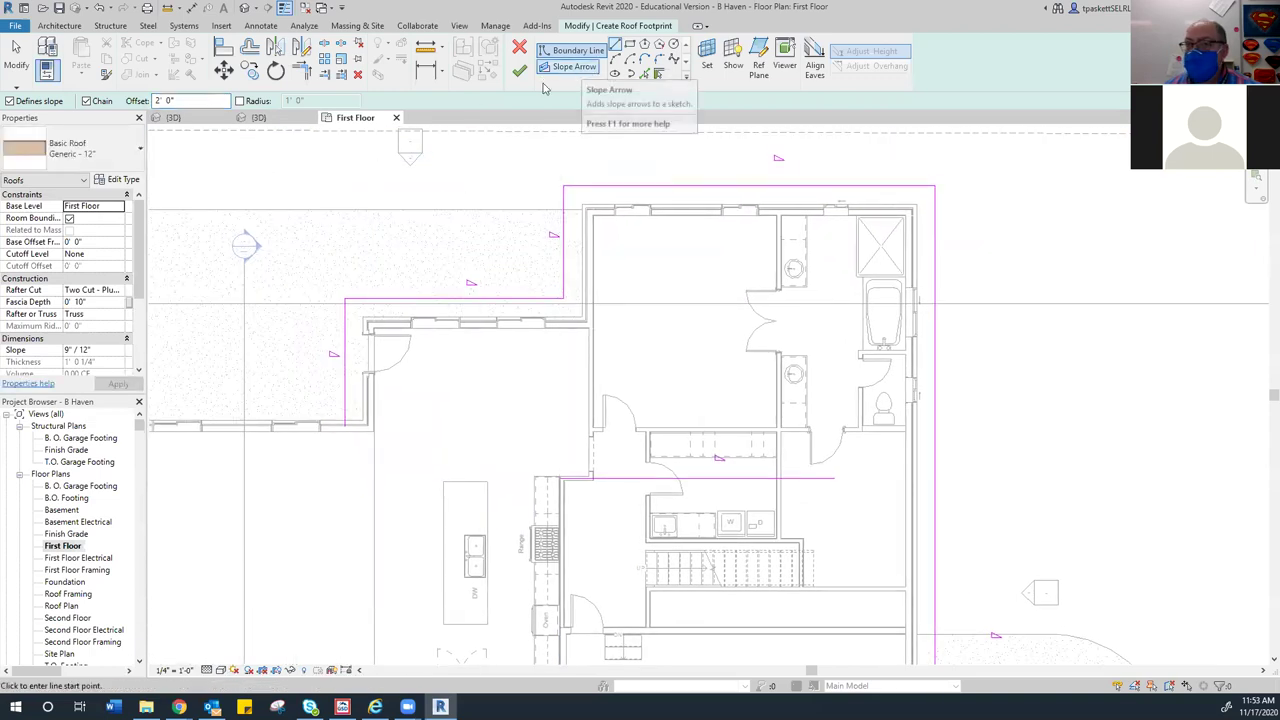
click(244, 177)
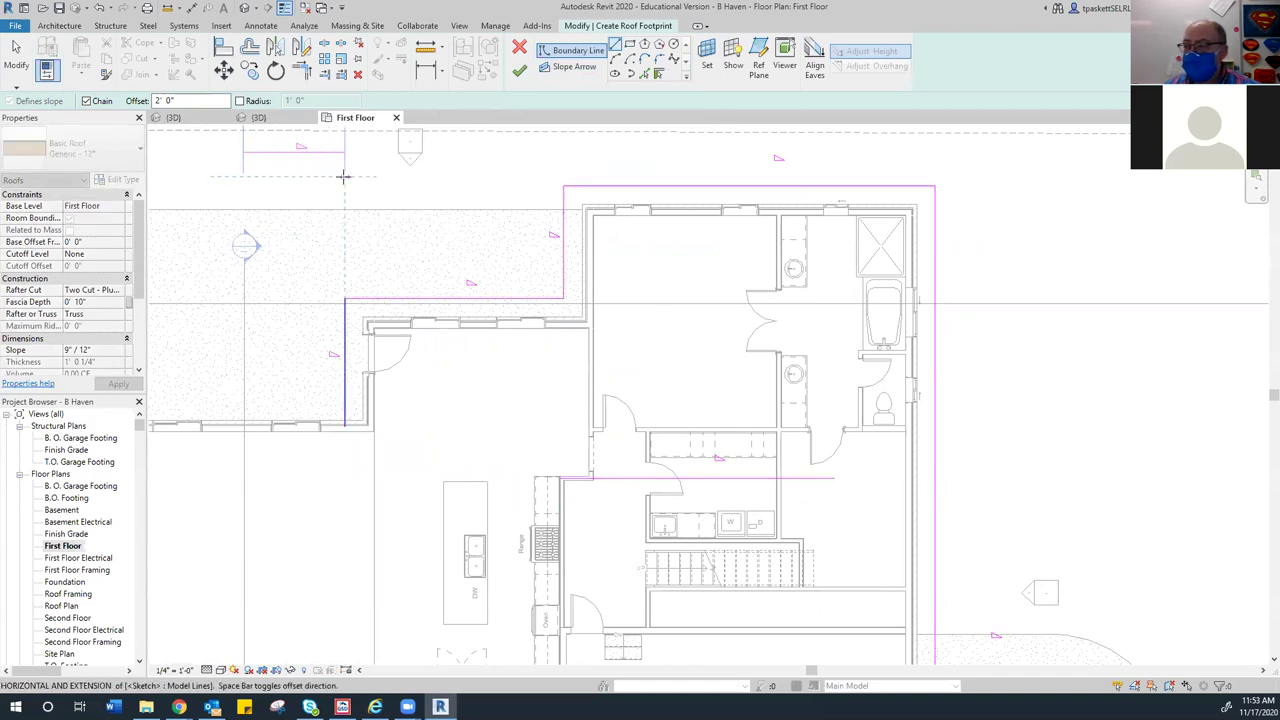
scroll(343, 177, down, 3)
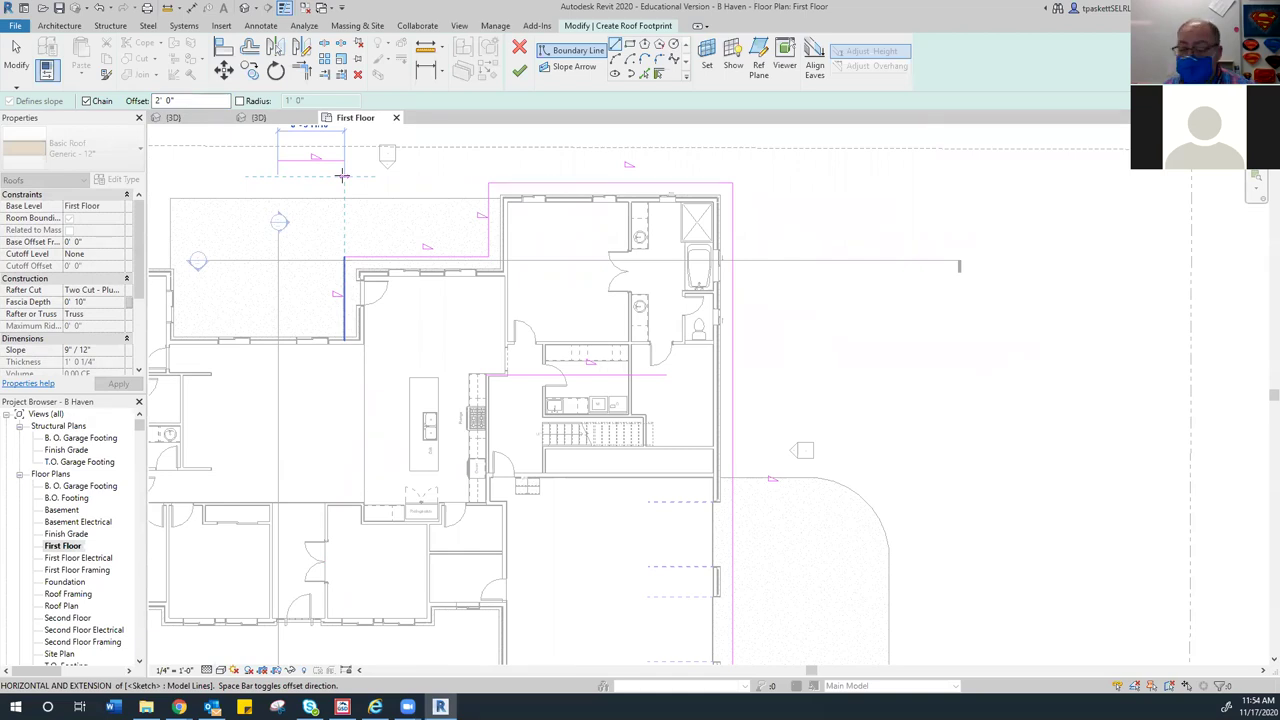
key(Escape)
key(Escape)
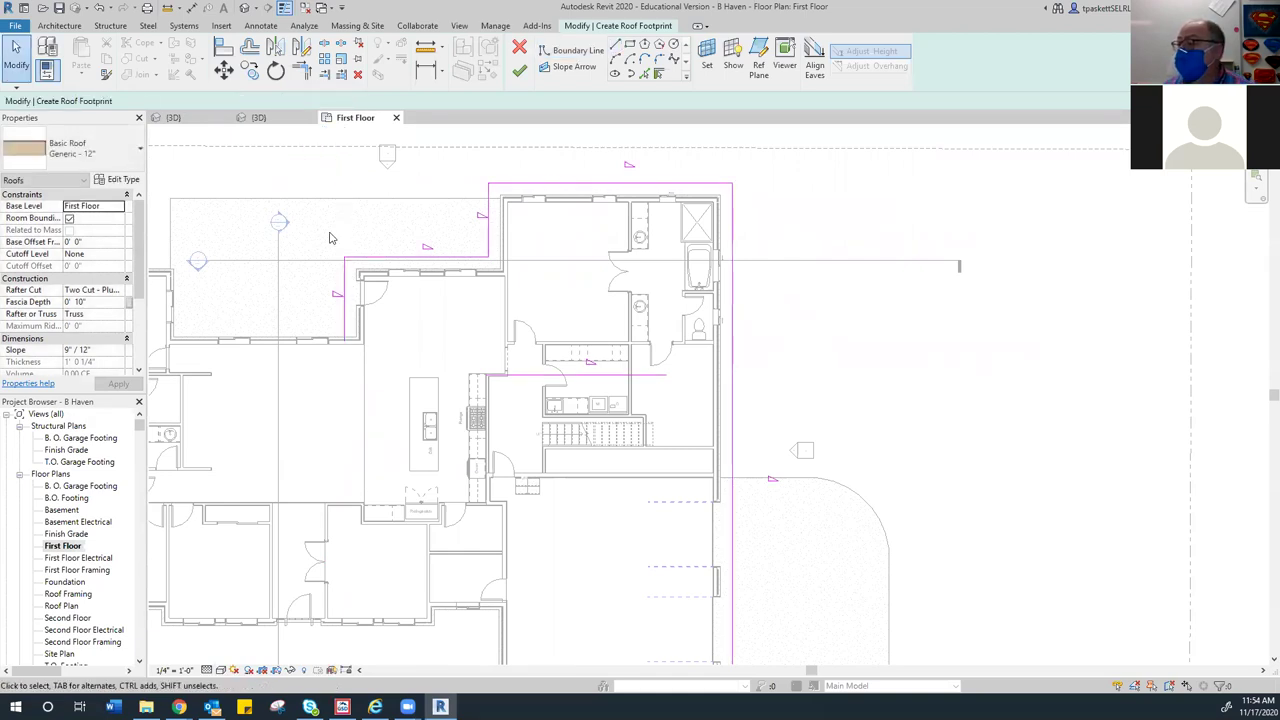
Trim and extend the interior roof boundary line to the patio-side and exterior side boundary lines, closing the rear wing's footprint
click(302, 69)
click(347, 318)
click(533, 378)
click(732, 272)
click(667, 378)
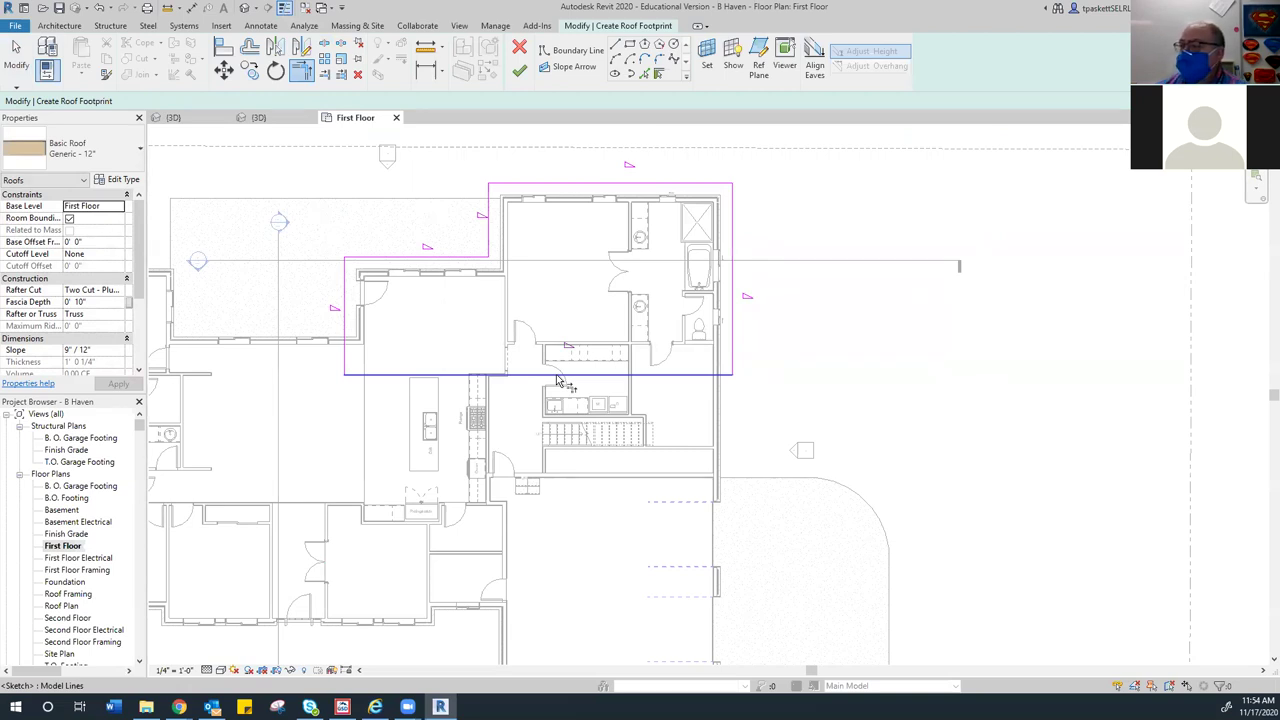
key(t)
key(r)
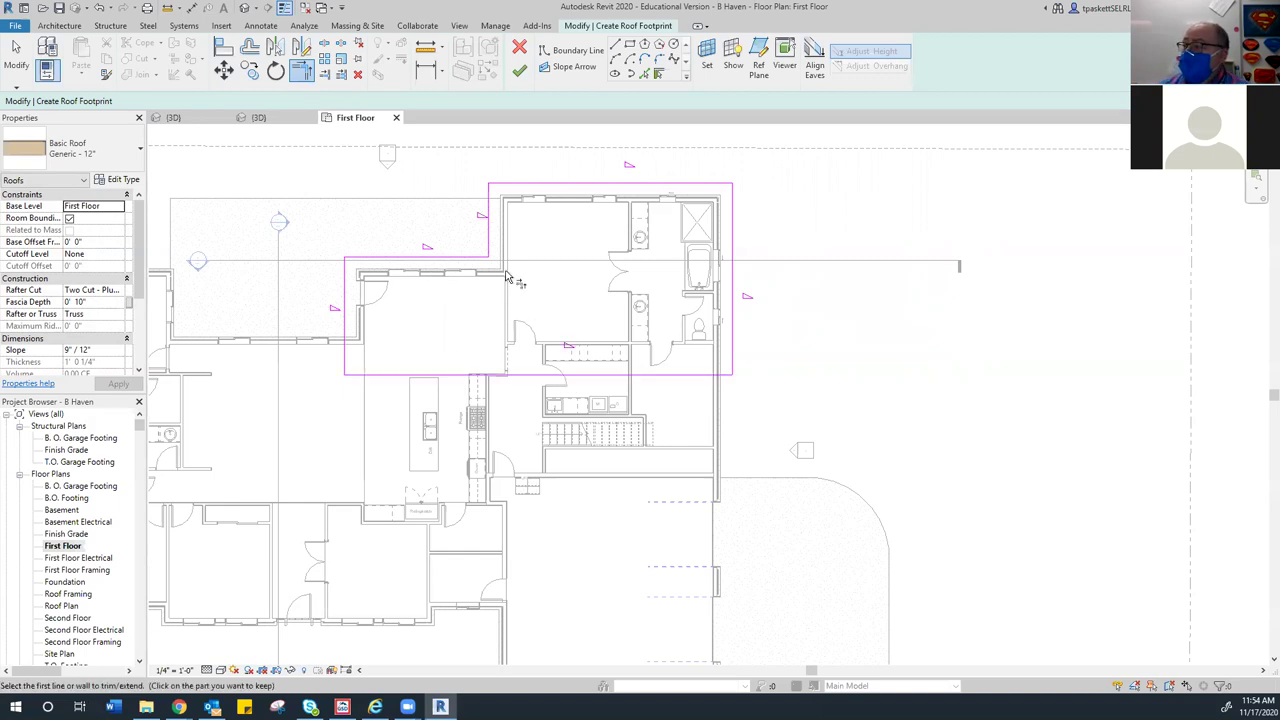
Finish the roof footprint sketch and attach the highlighted walls to the roof
click(519, 70)
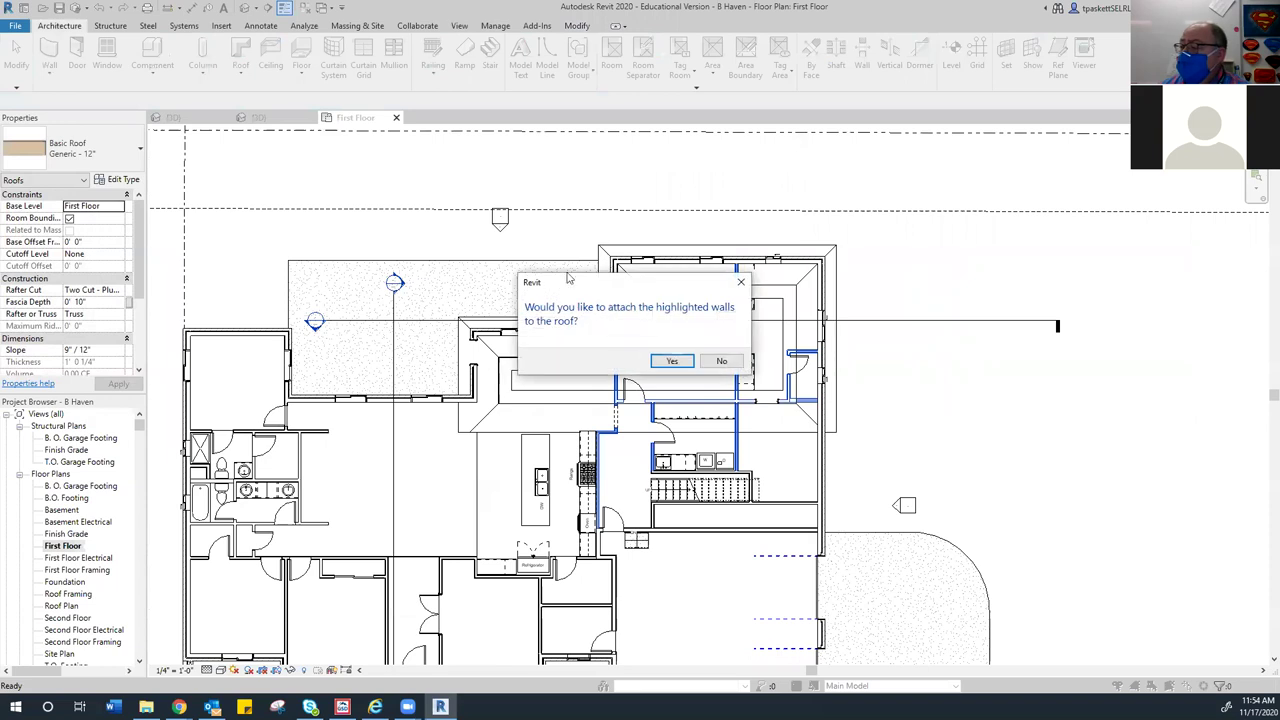
click(670, 360)
middle_drag(670, 360, 565, 300)
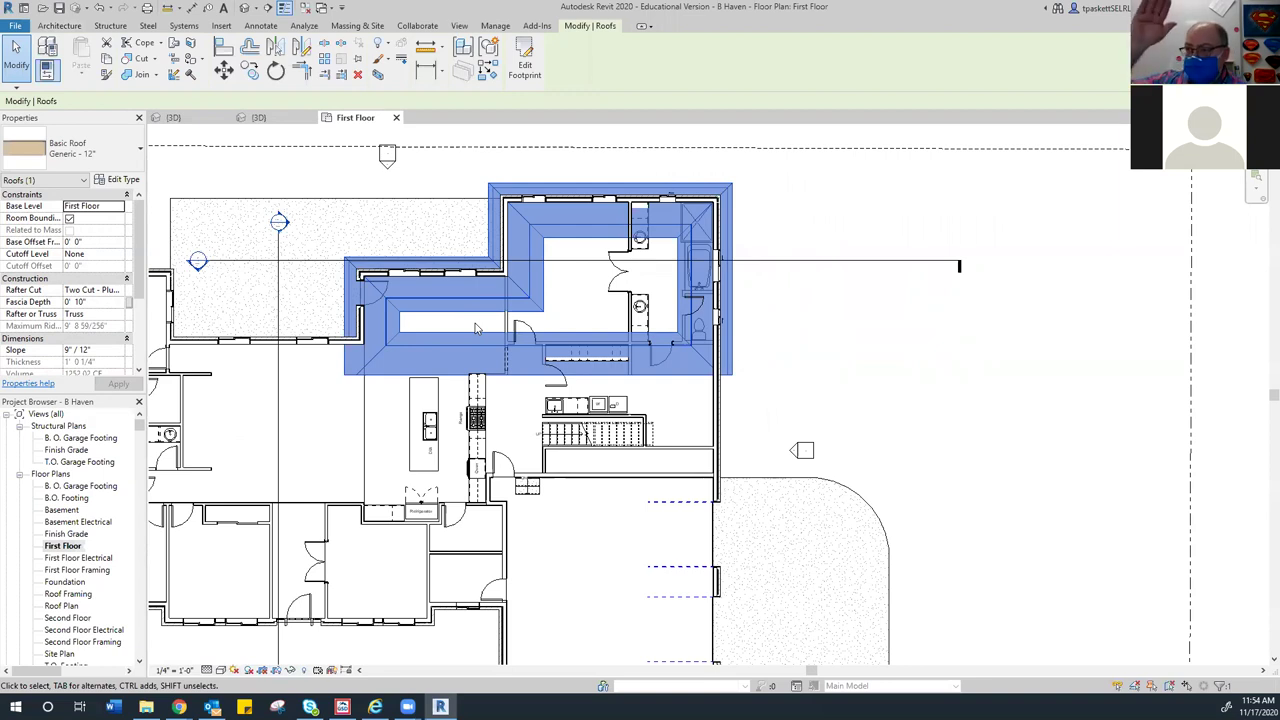
Close the ROOF TYPES 3D view and return to the B Haven house's 3D view
click(258, 118)
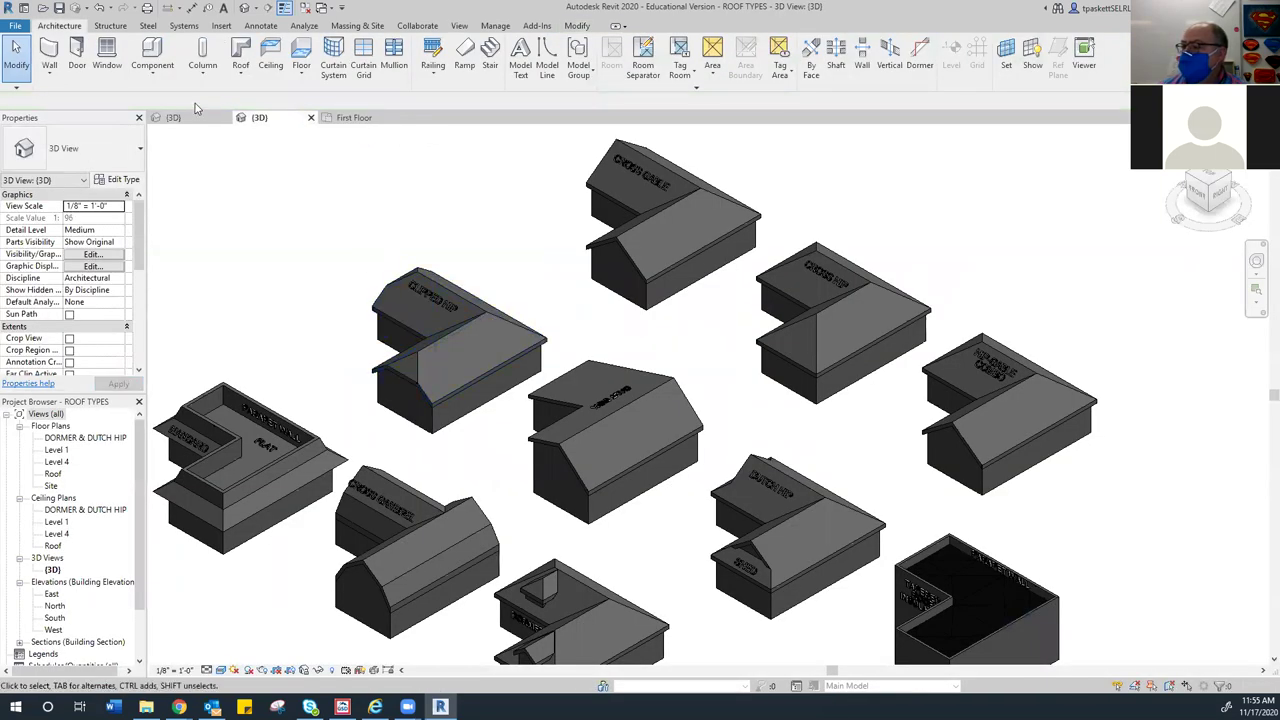
click(174, 118)
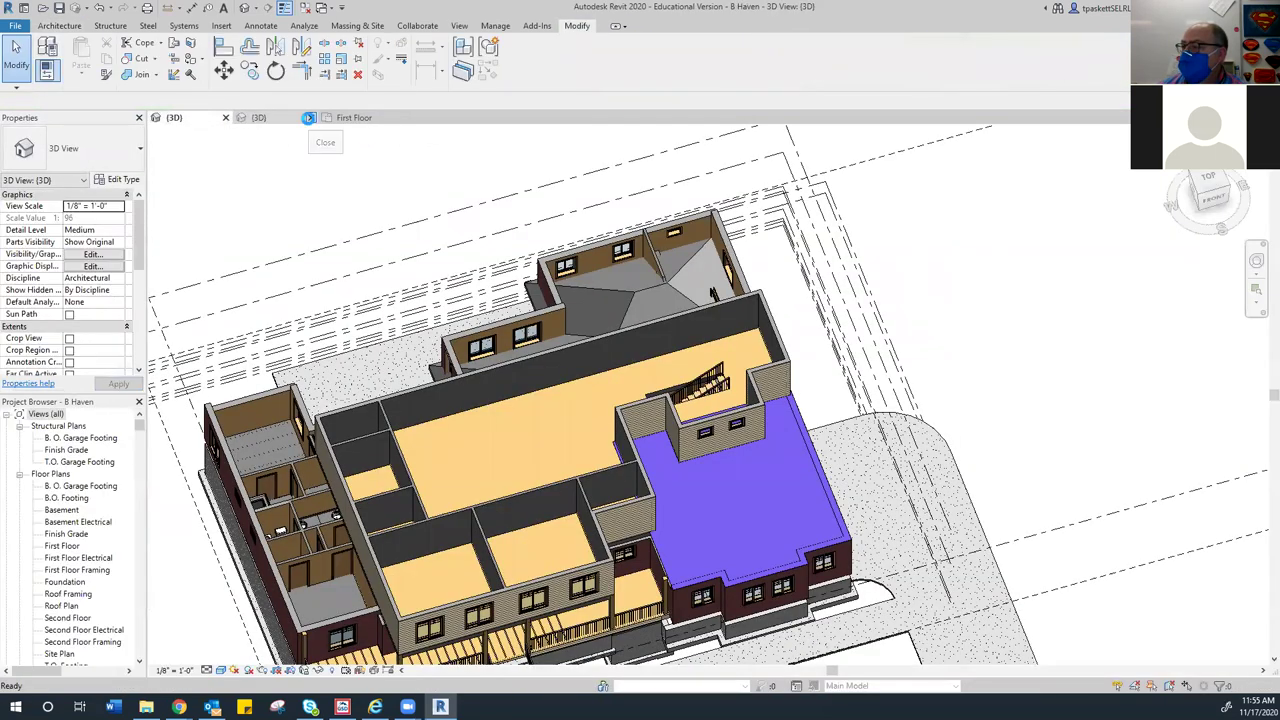
click(310, 118)
click(650, 354)
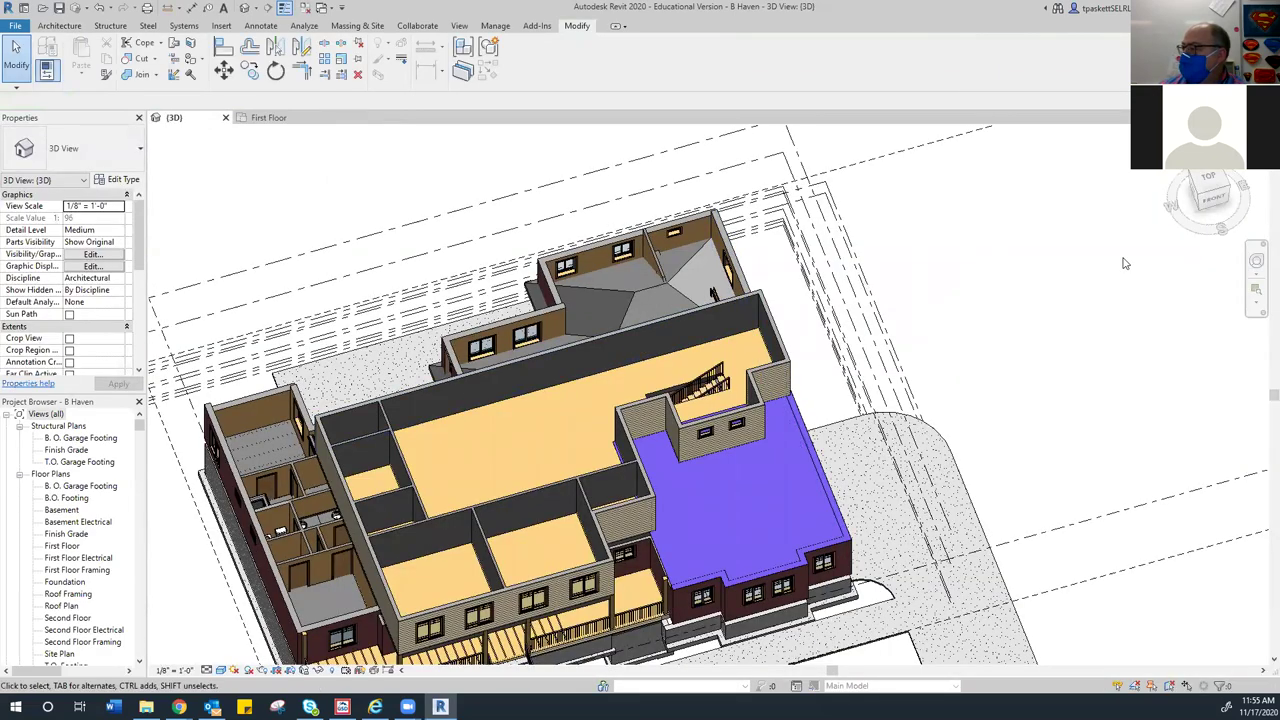
Set the rear wing roof's base level to Second Floor
drag(1205, 200, 1225, 195)
shift+middle_drag(560, 330, 734, 323)
scroll(600, 460, up, 4)
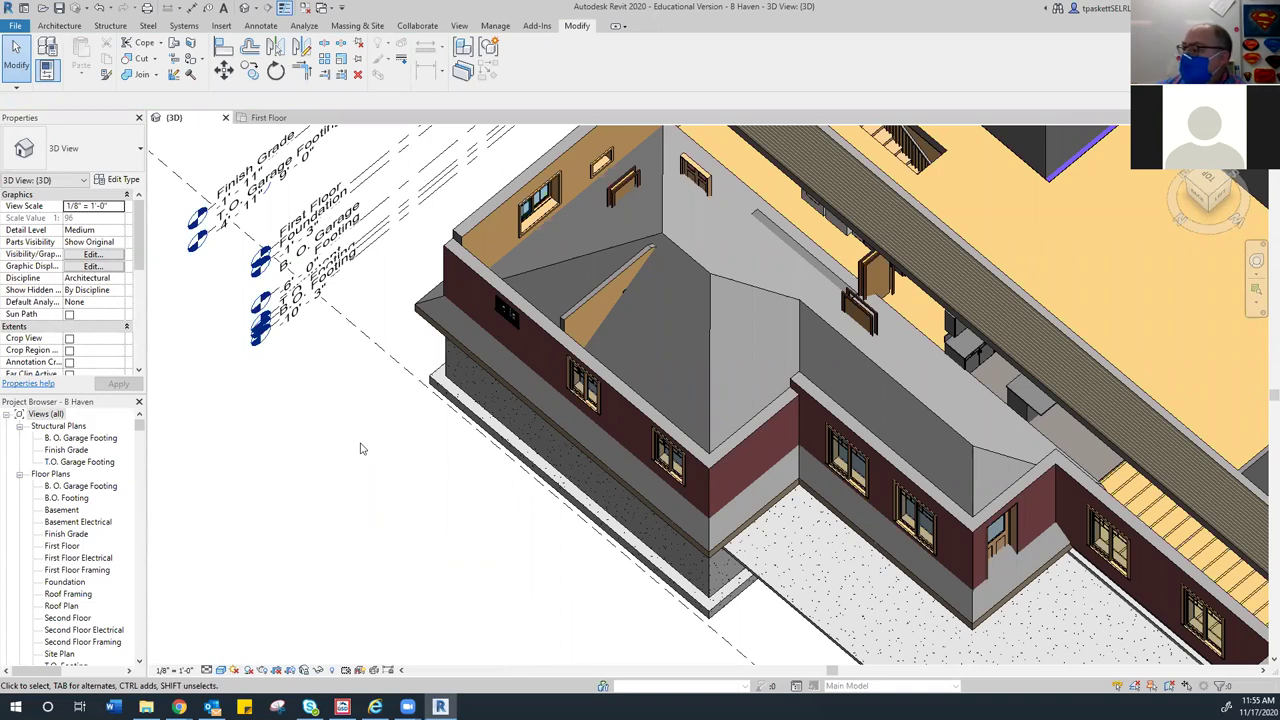
click(717, 287)
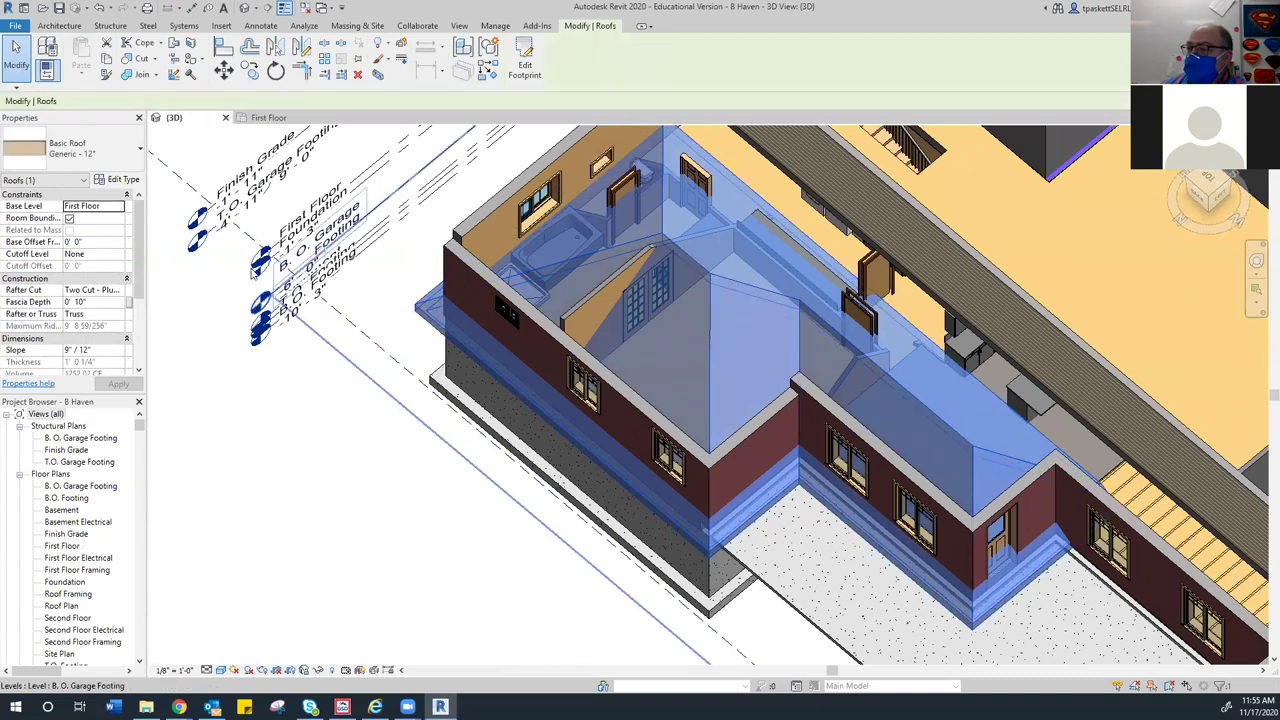
click(108, 210)
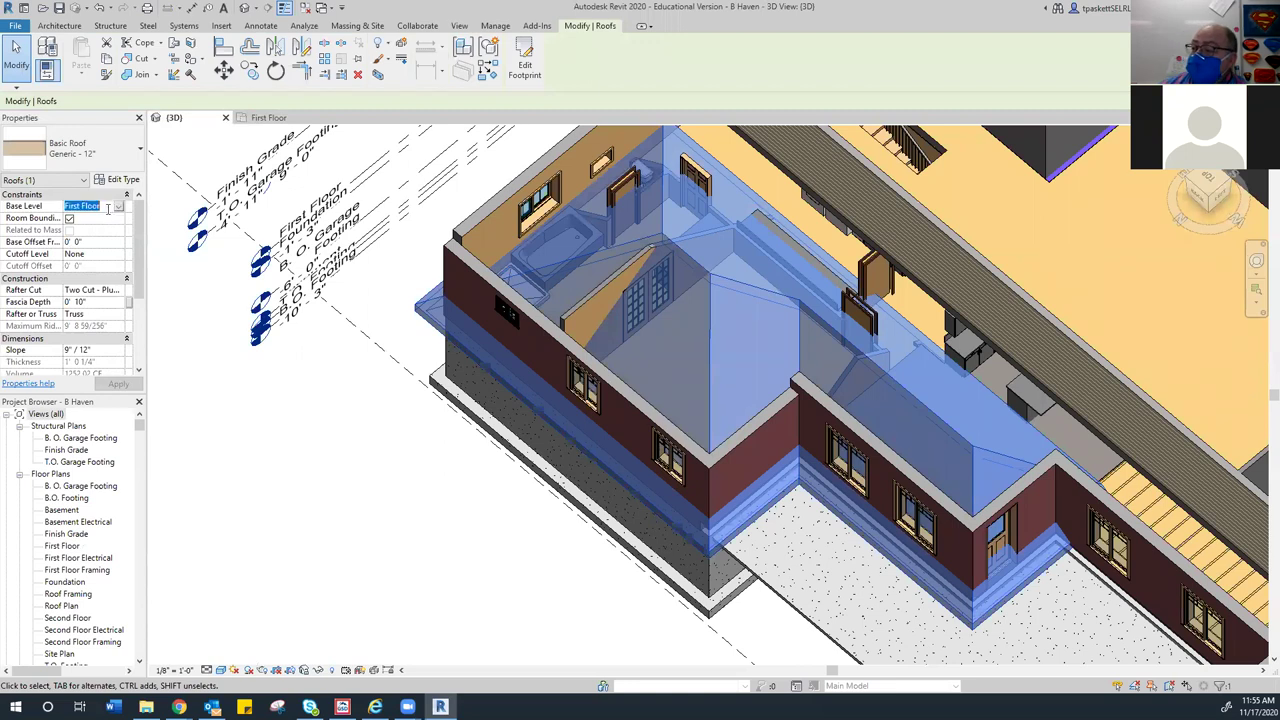
click(119, 206)
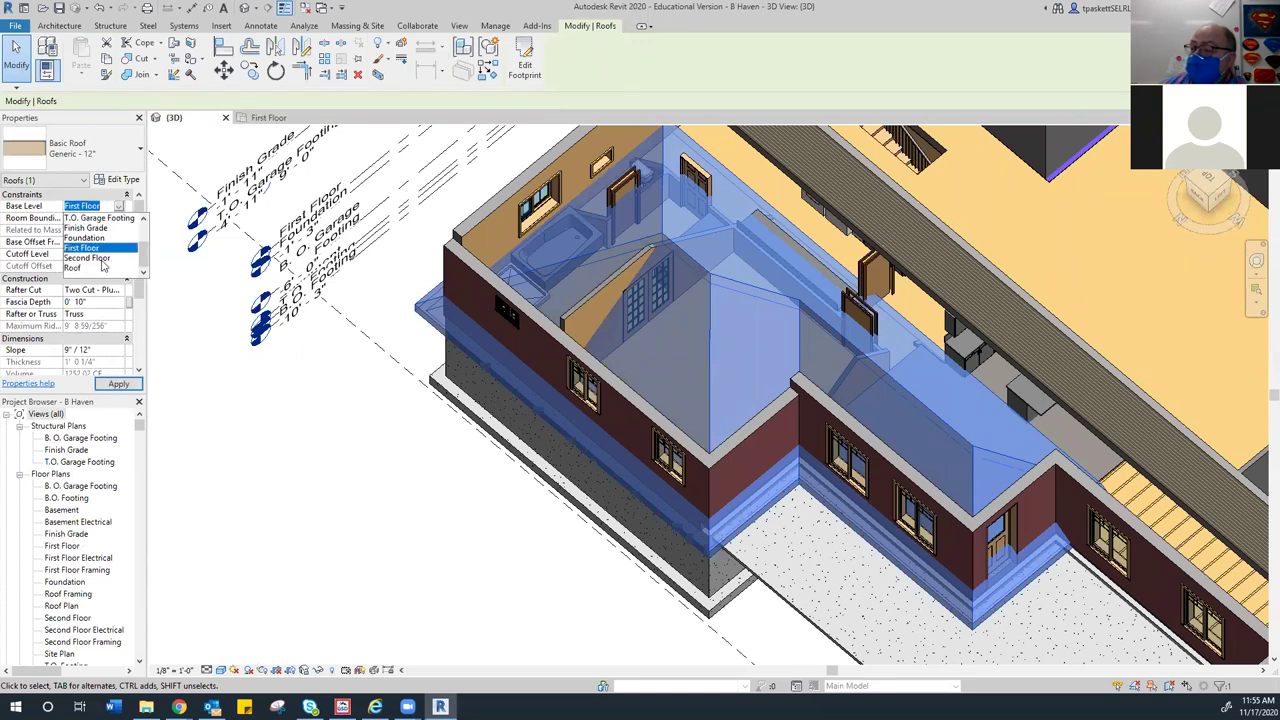
click(90, 258)
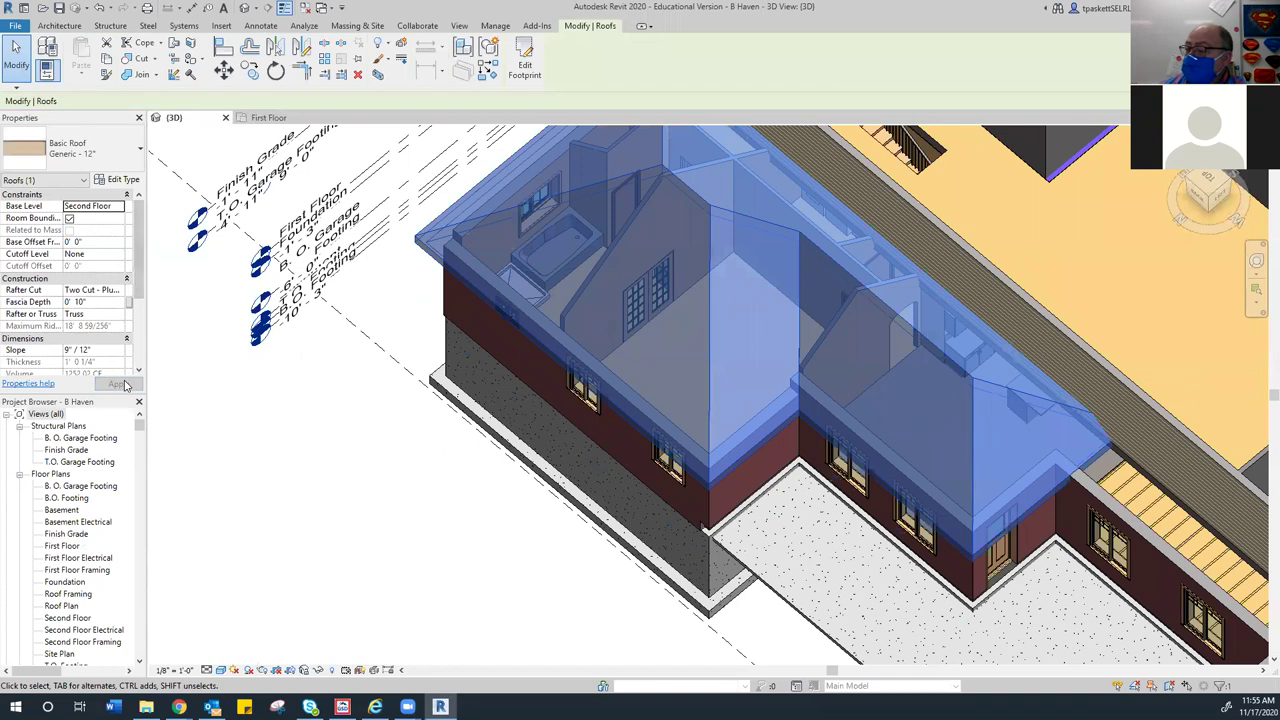
click(390, 421)
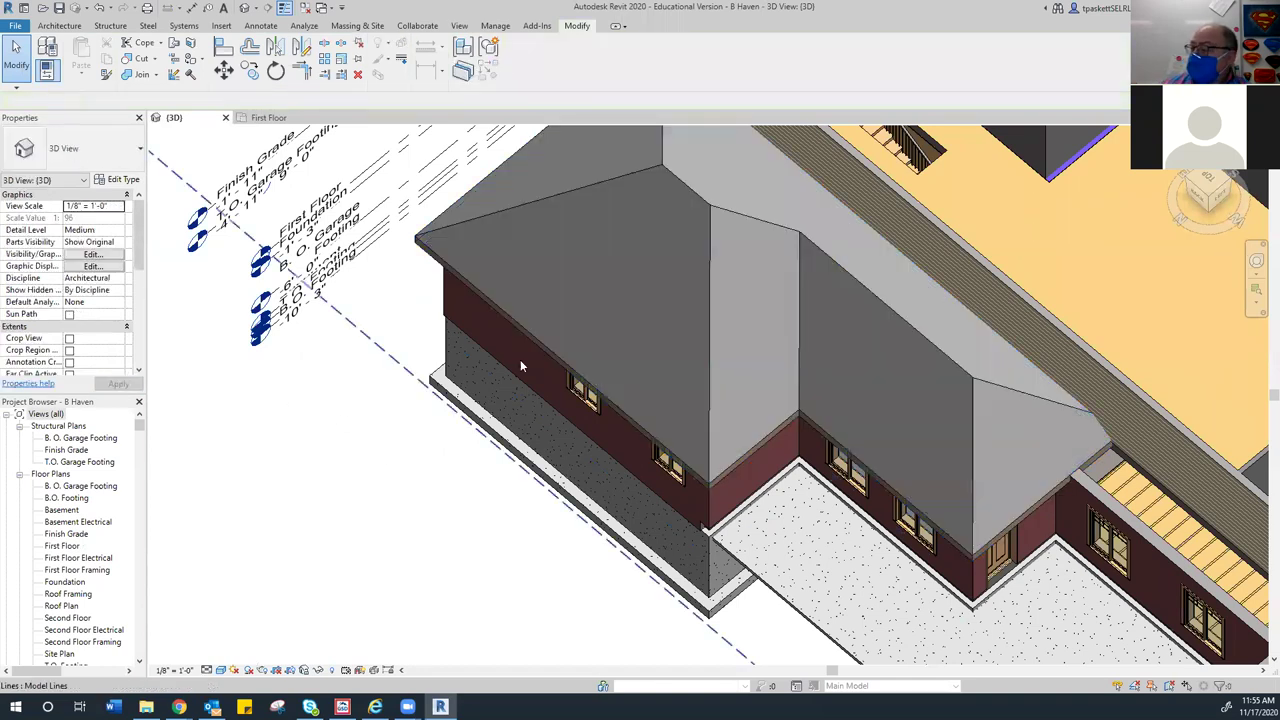
Examine the rear wing roof from the back and where it meets the second-floor siding wall
click(1196, 198)
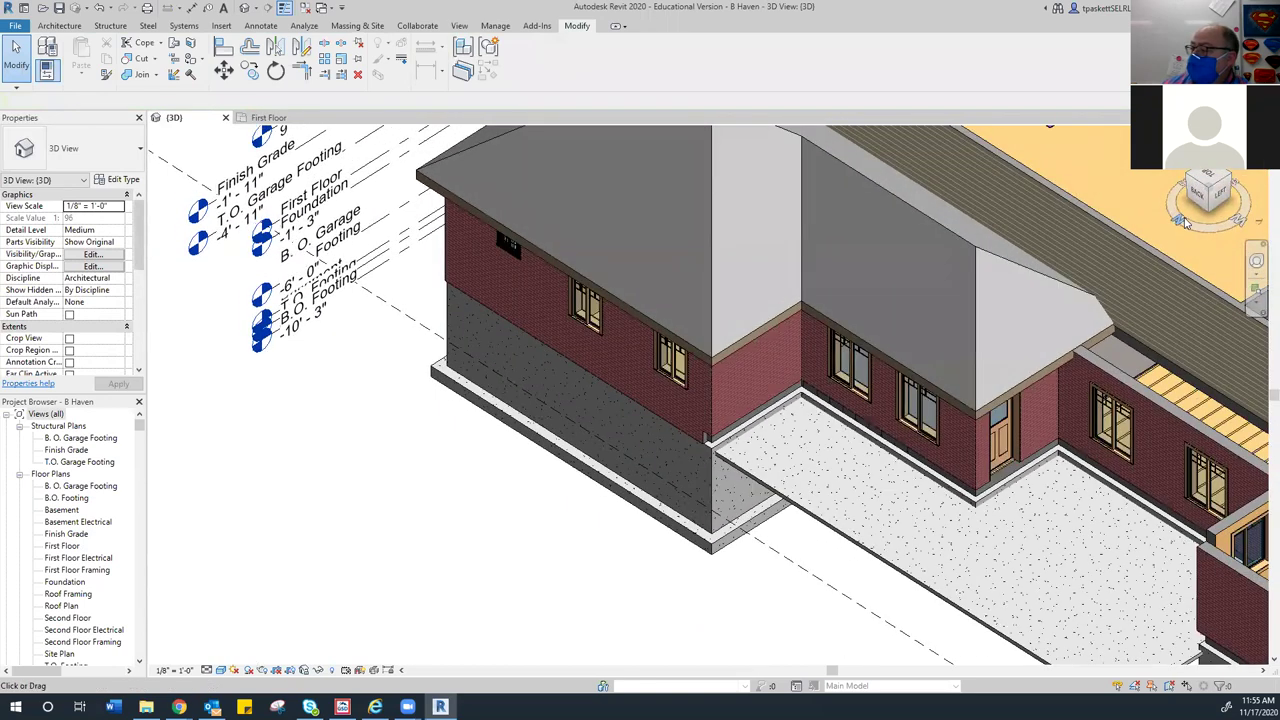
click(1199, 204)
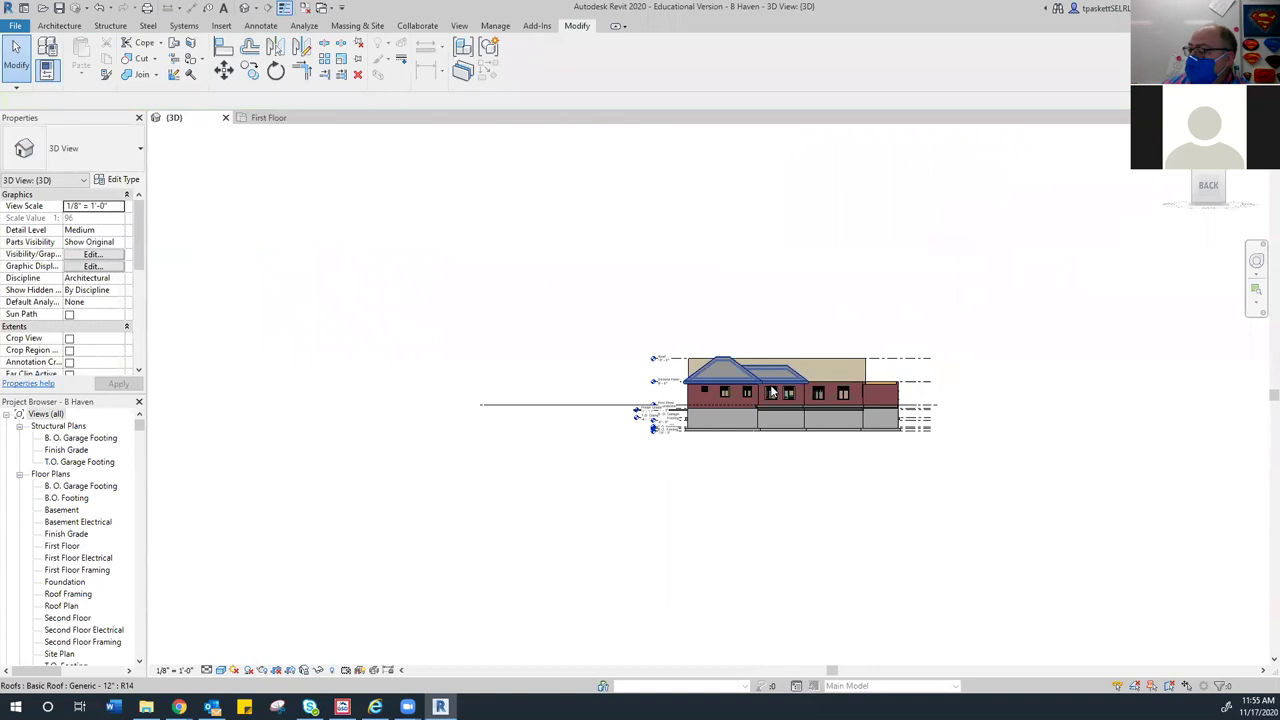
scroll(685, 390, up, 5)
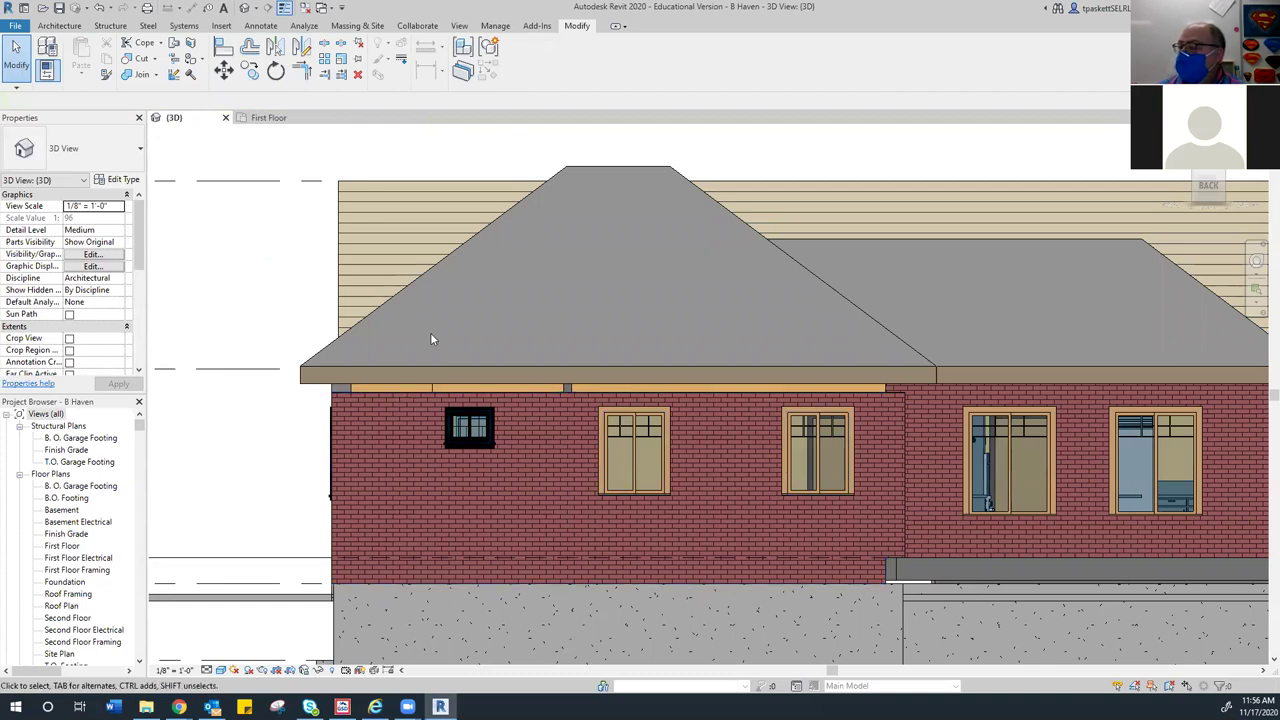
click(1230, 192)
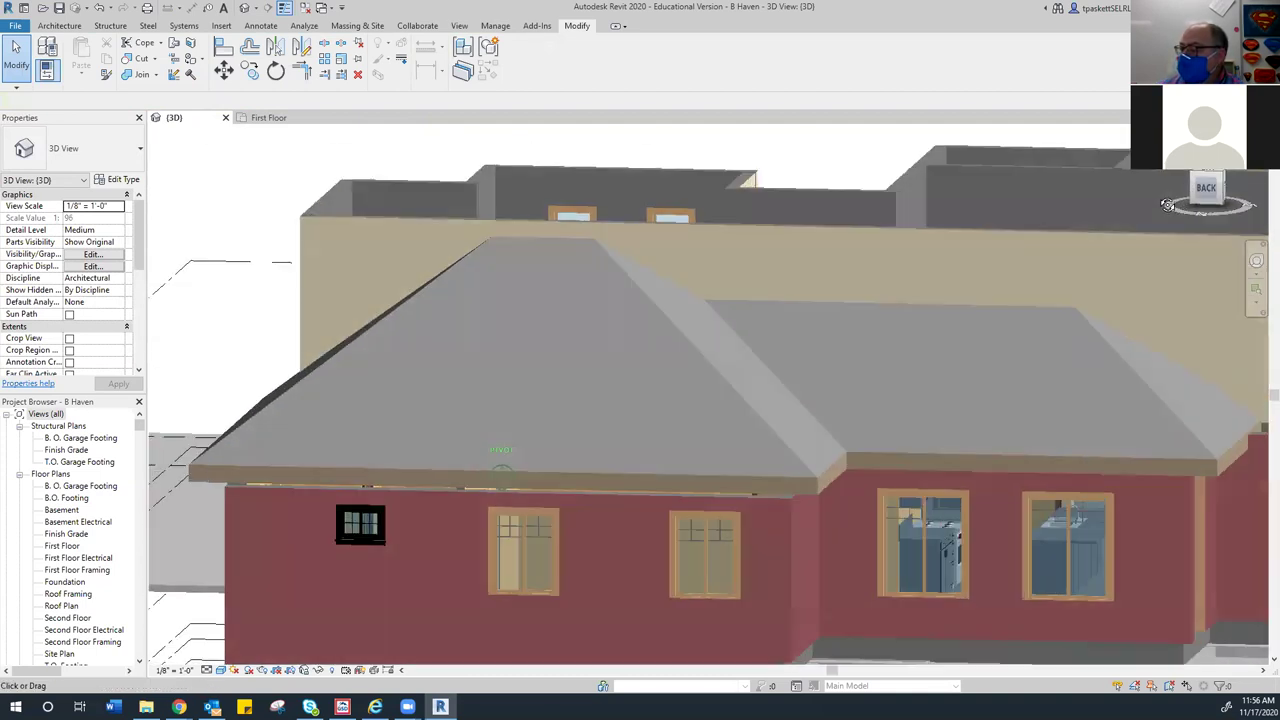
scroll(783, 383, up, 5)
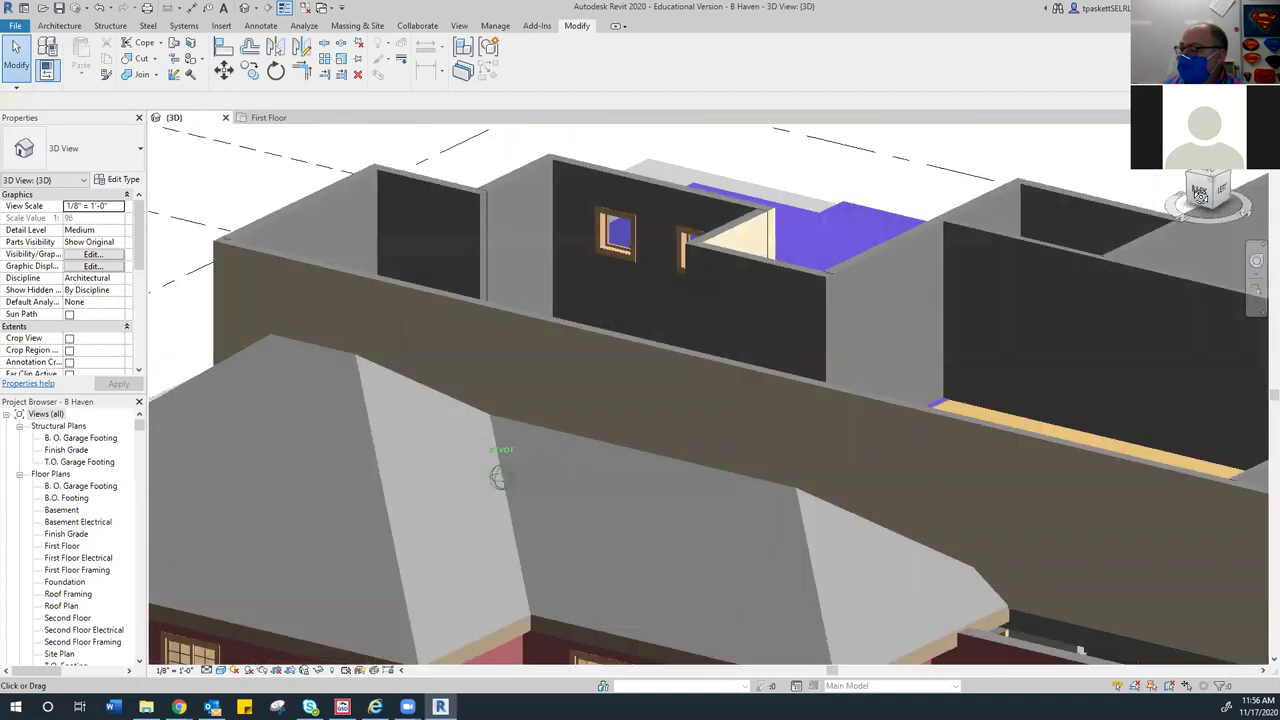
middle_drag(783, 383, 895, 211)
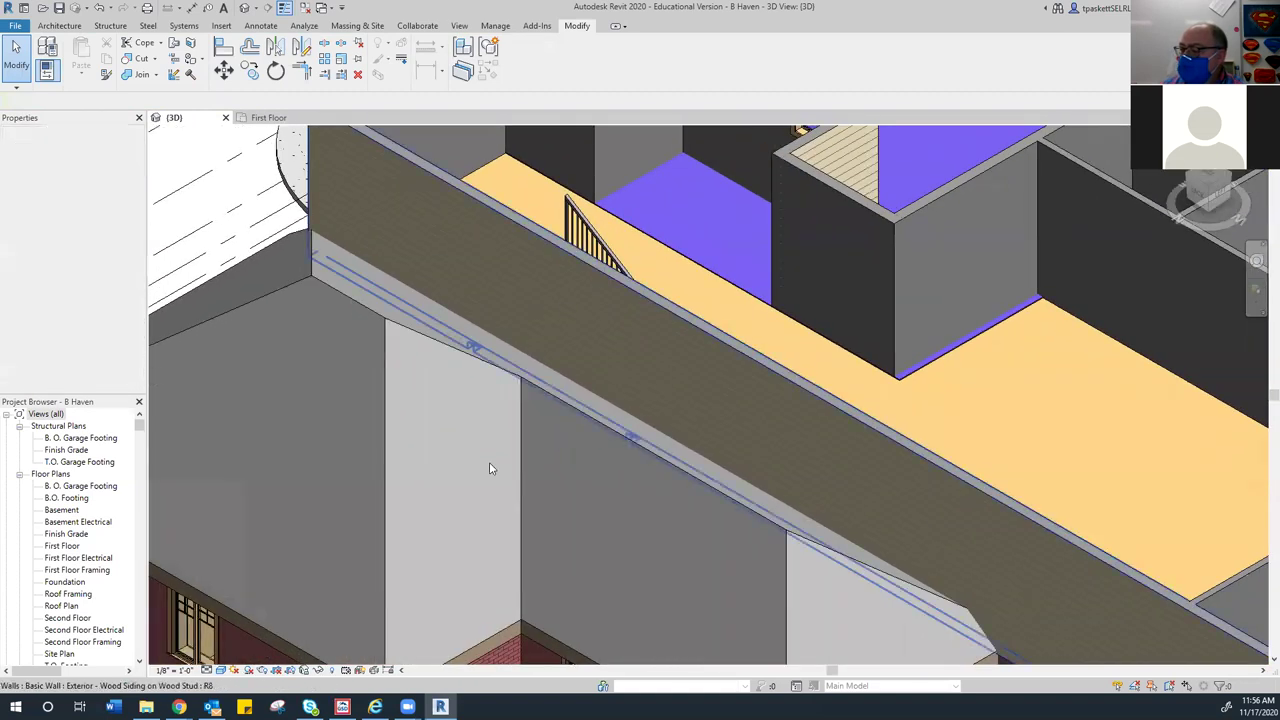
middle_drag(412, 318, 340, 234)
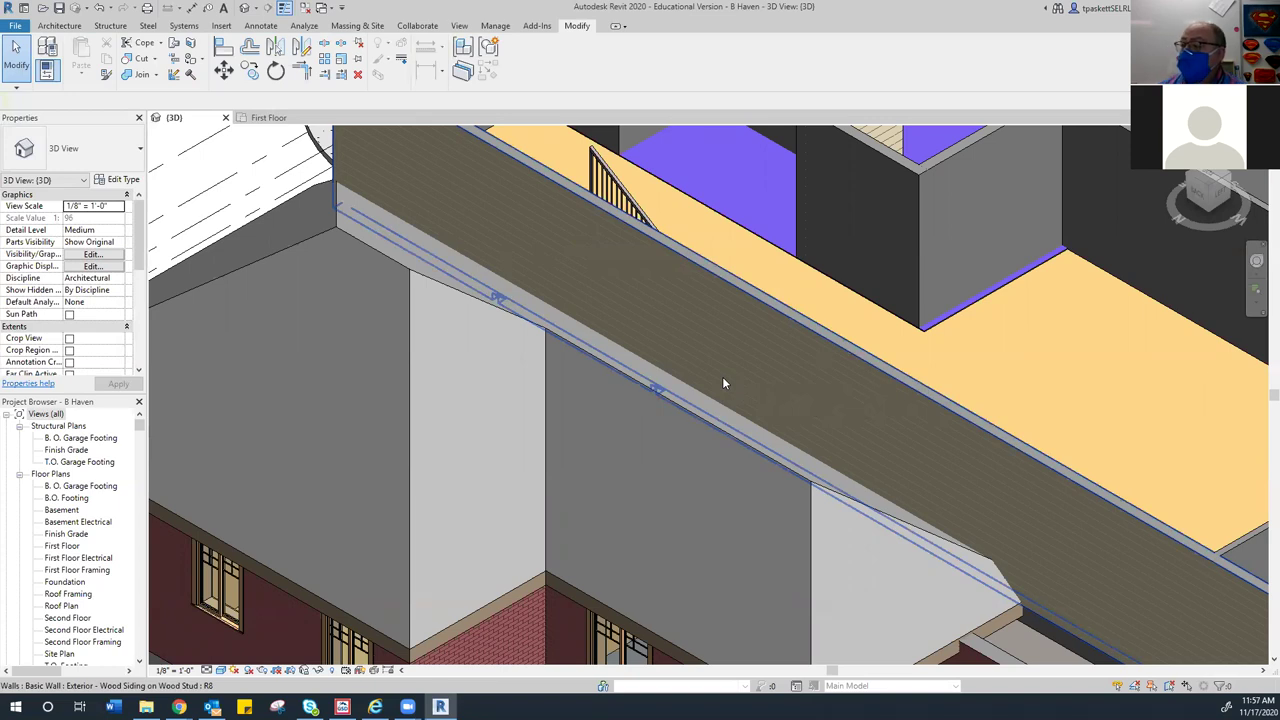
scroll(668, 374, down, 4)
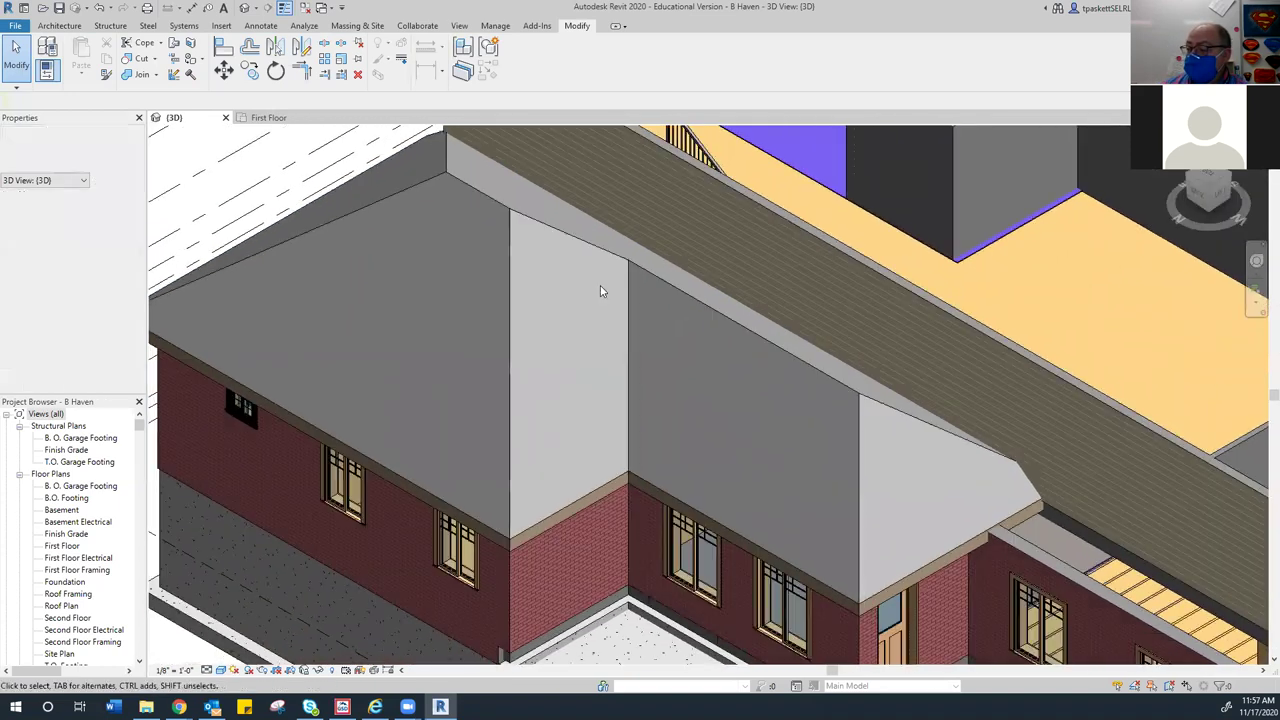
Edit the rear wing roof's type assembly, setting the Softwood, Lumber structure layer's thickness to 8"
click(366, 346)
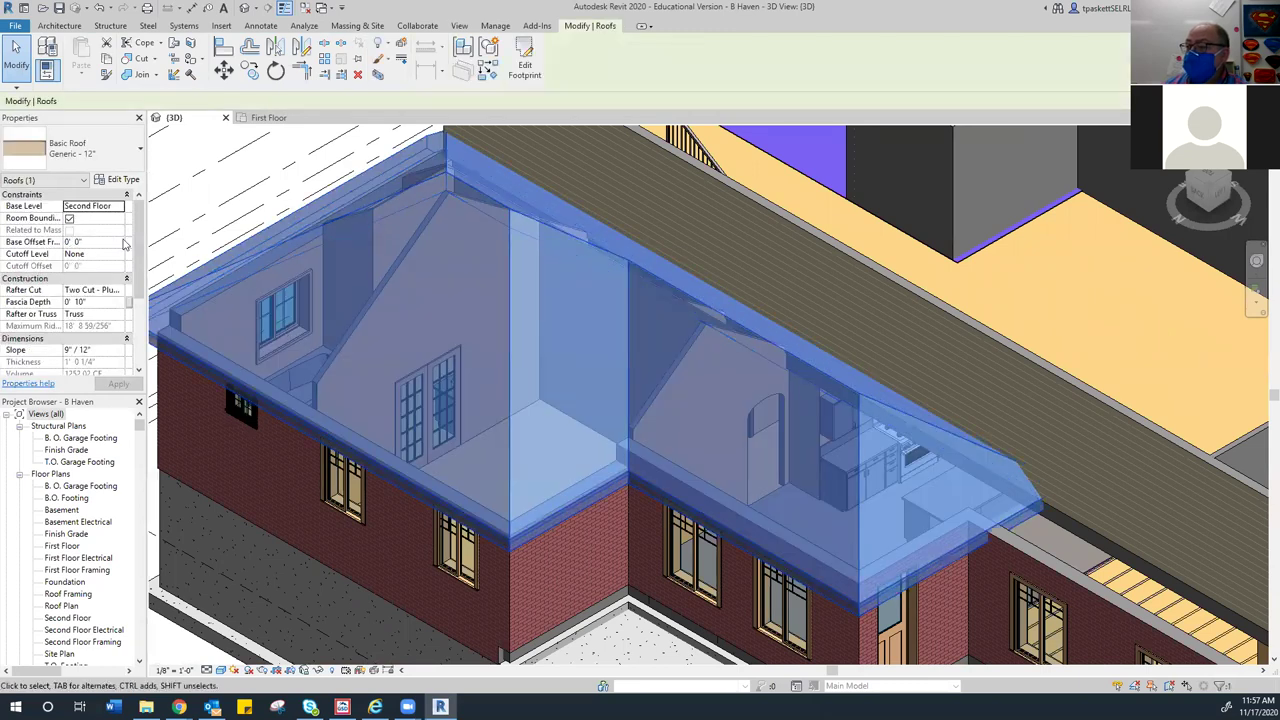
click(115, 183)
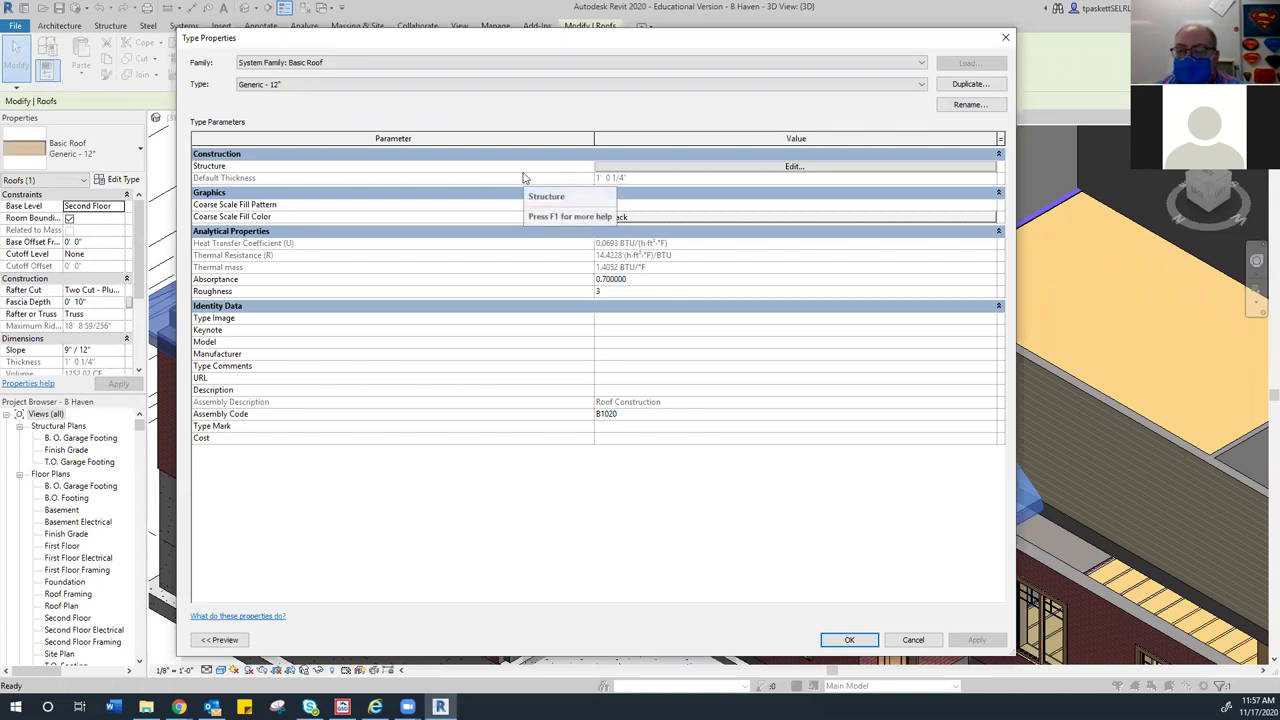
click(793, 166)
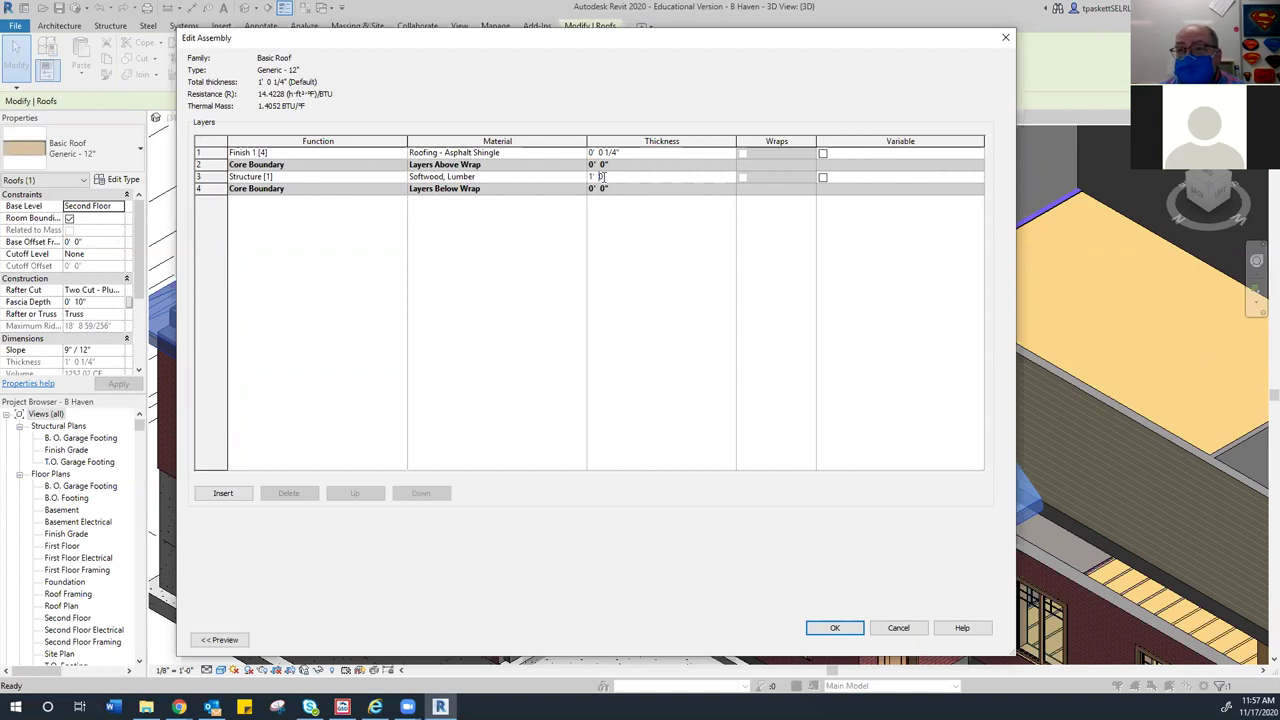
drag(604, 176, 581, 188)
text(8)
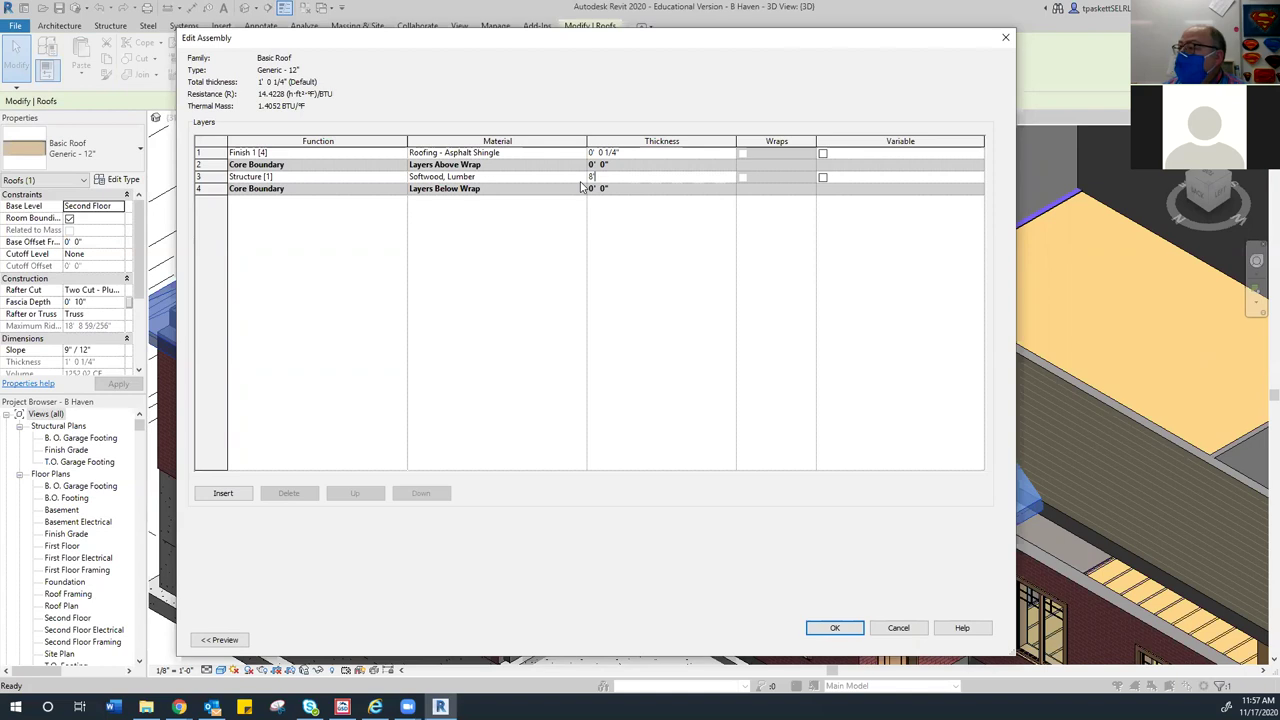
text(")
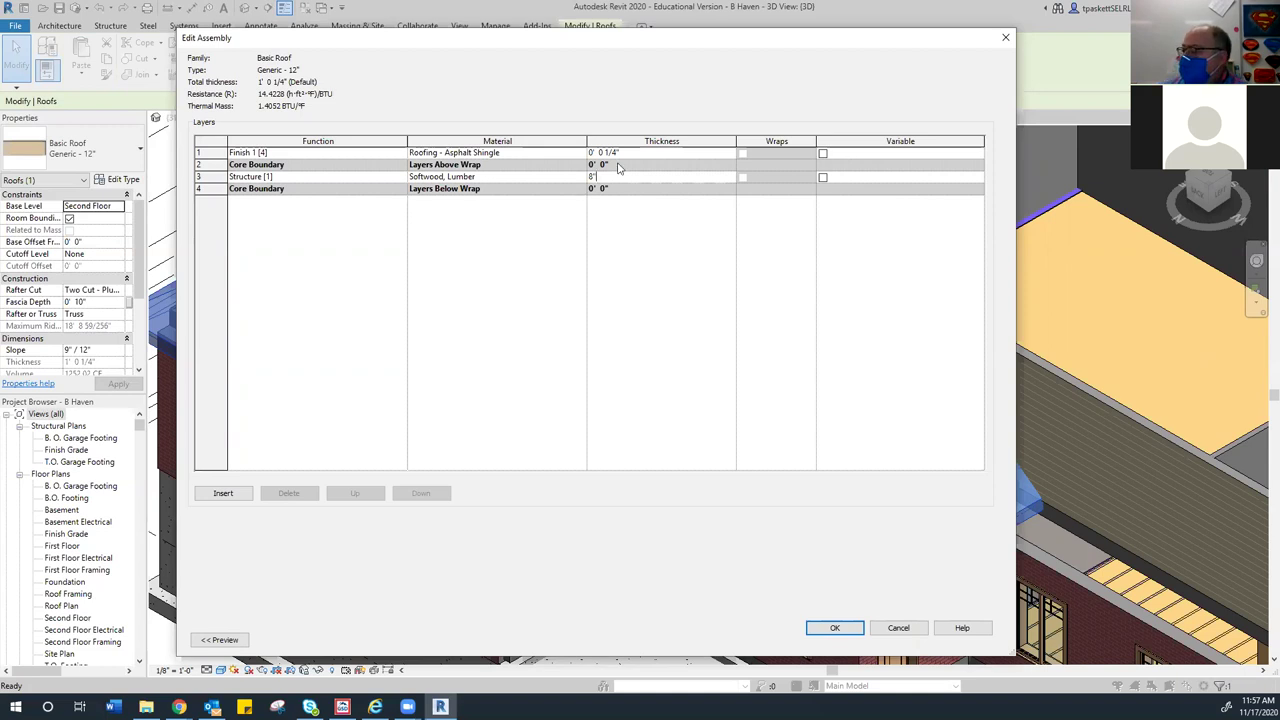
click(822, 627)
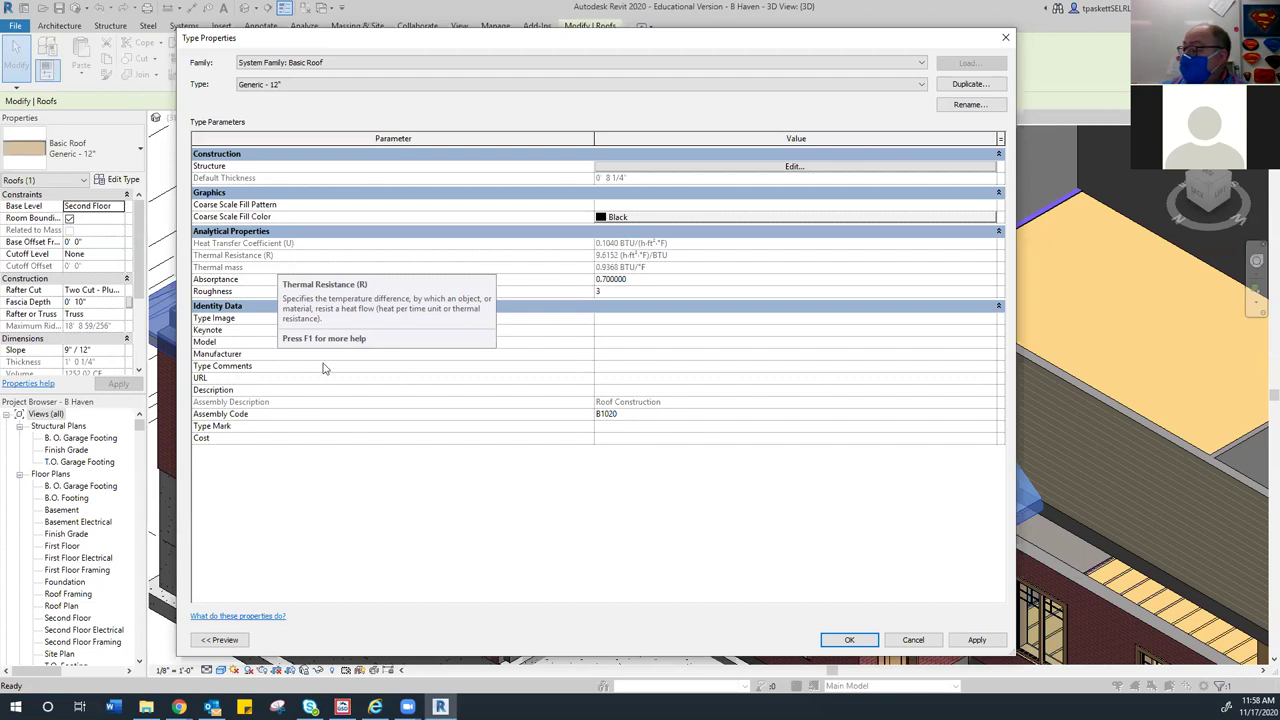
click(850, 640)
click(285, 432)
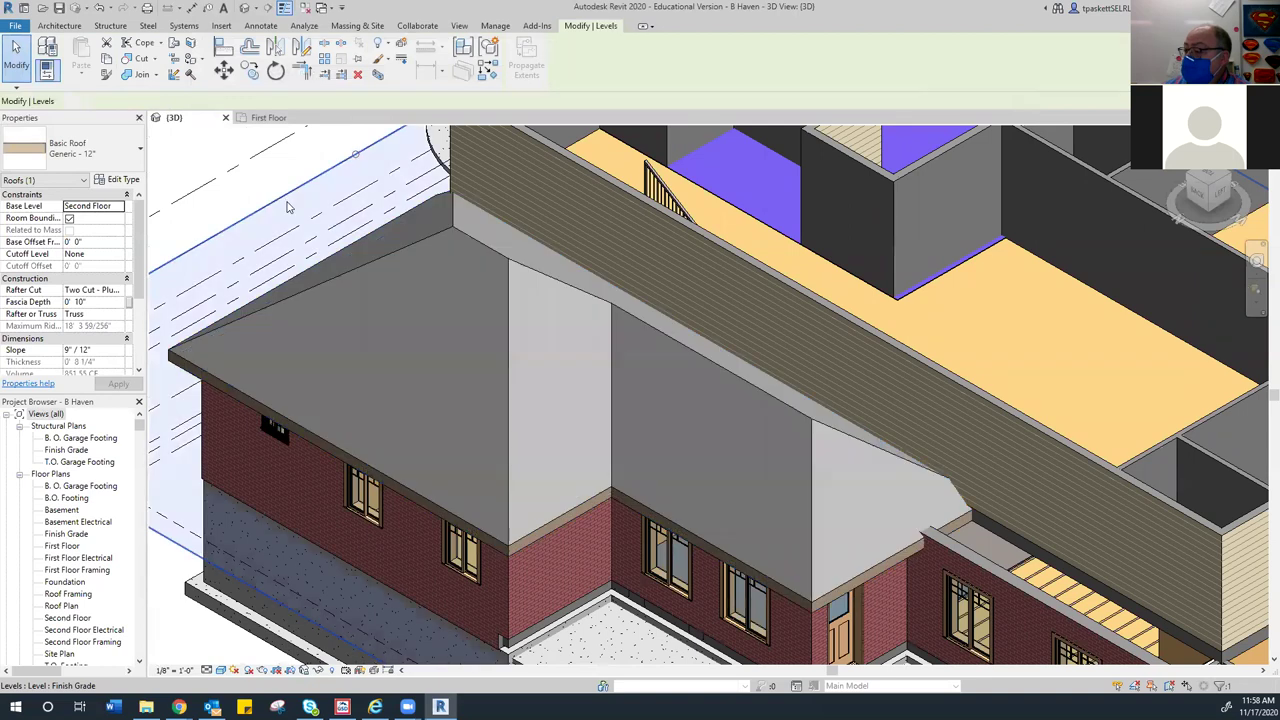
Select the rear wing roof and set its fascia depth to 6"
scroll(445, 514, up, 3)
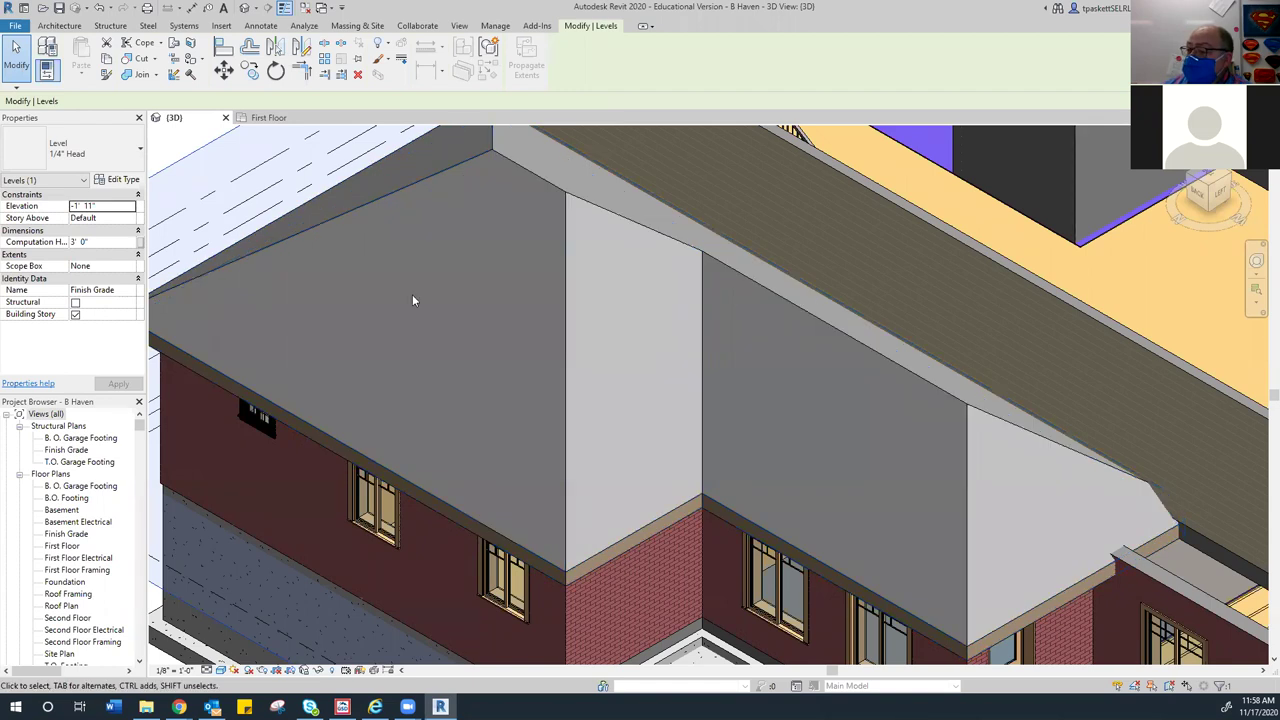
click(566, 297)
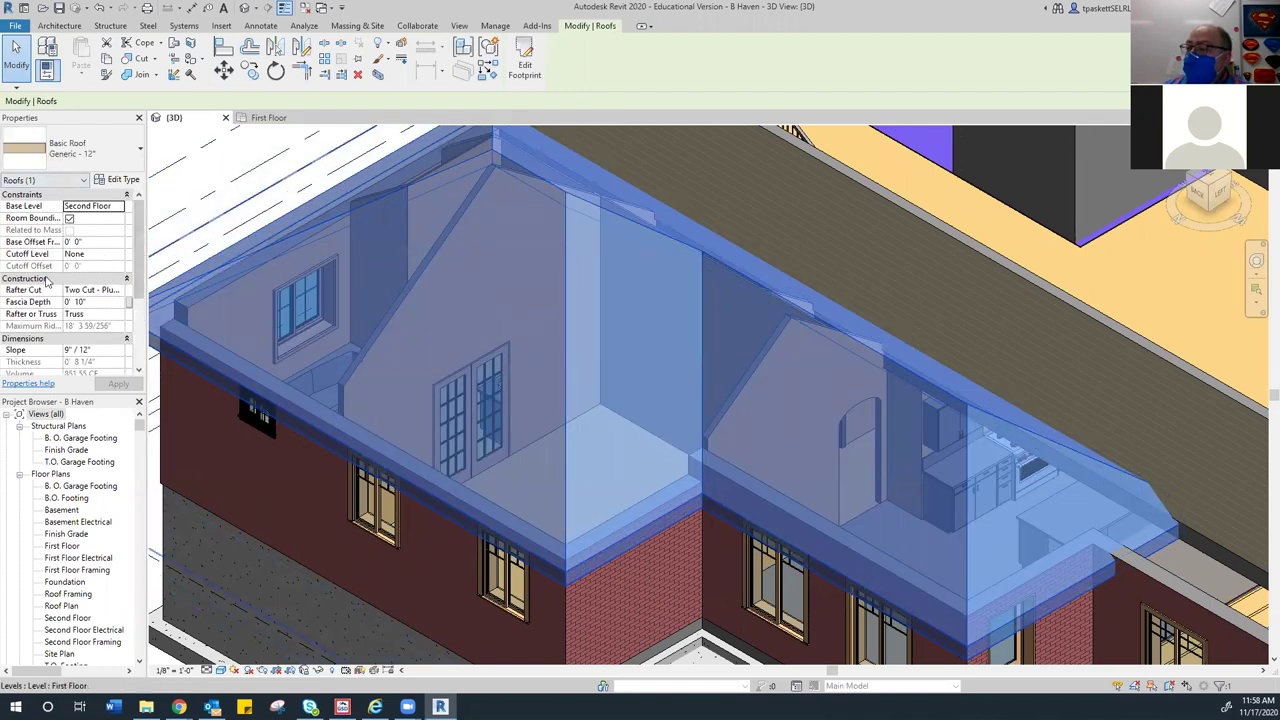
drag(132, 236, 131, 254)
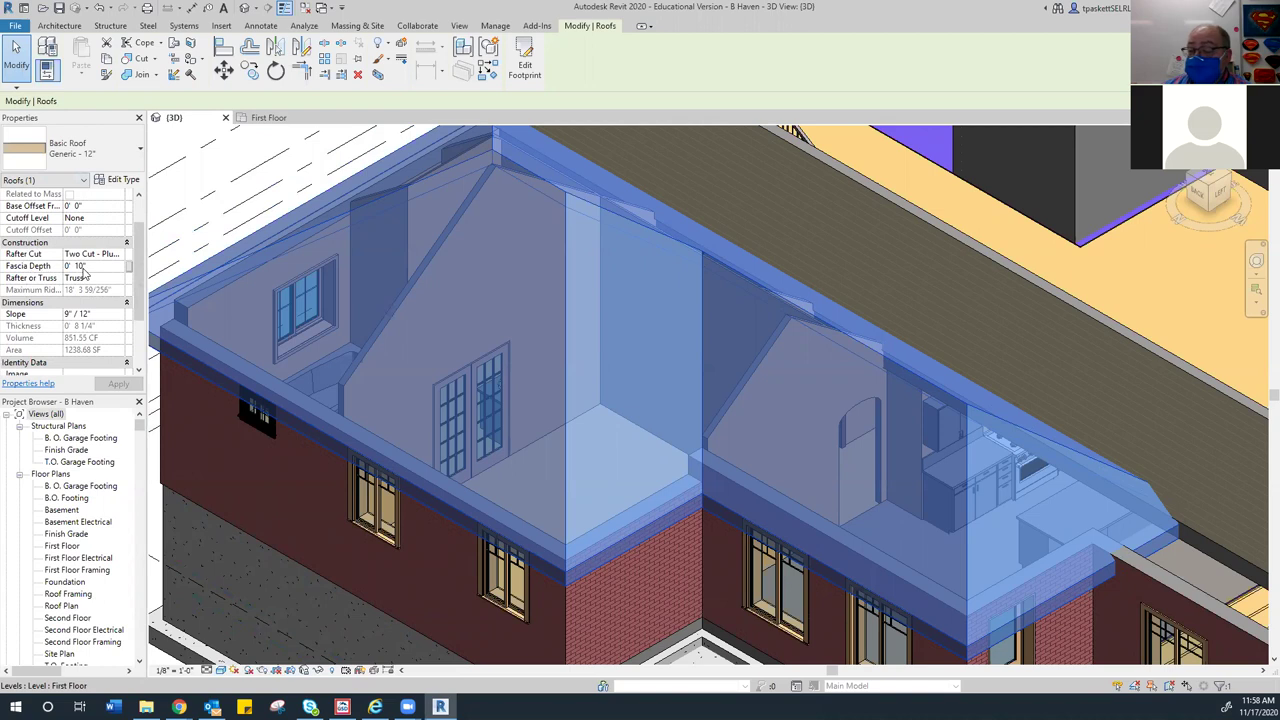
double_click(80, 266)
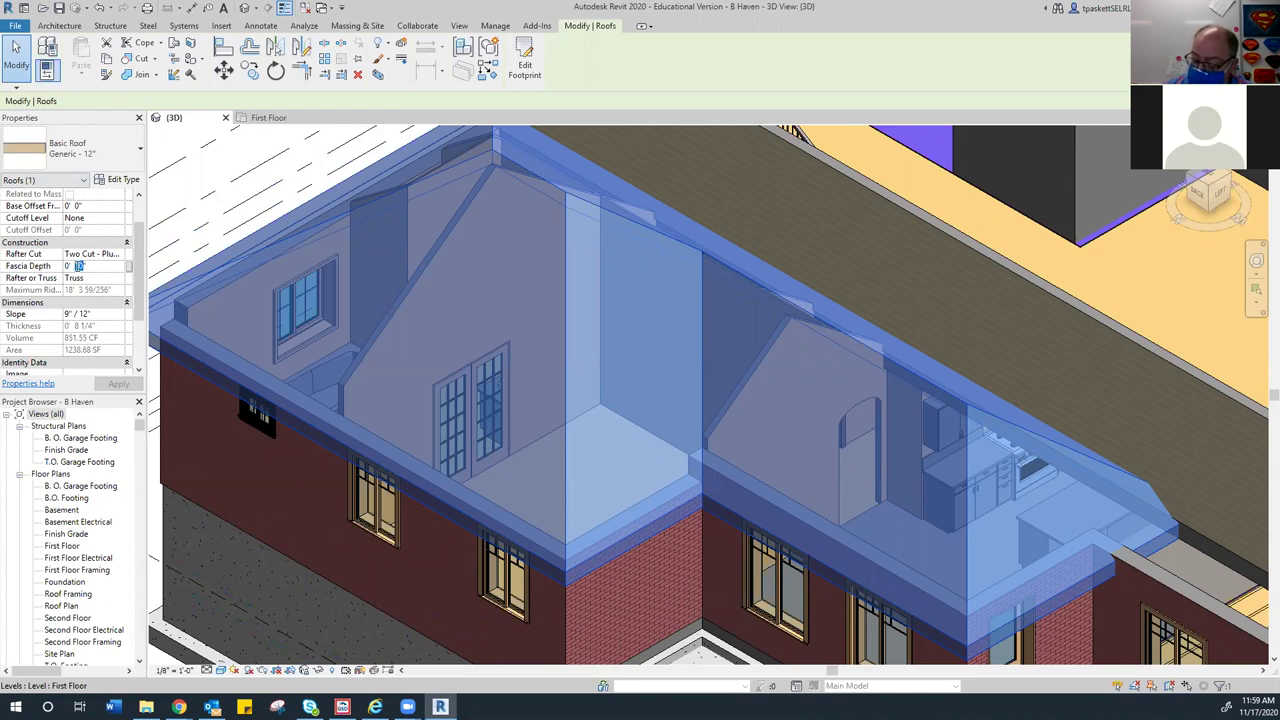
text(1)
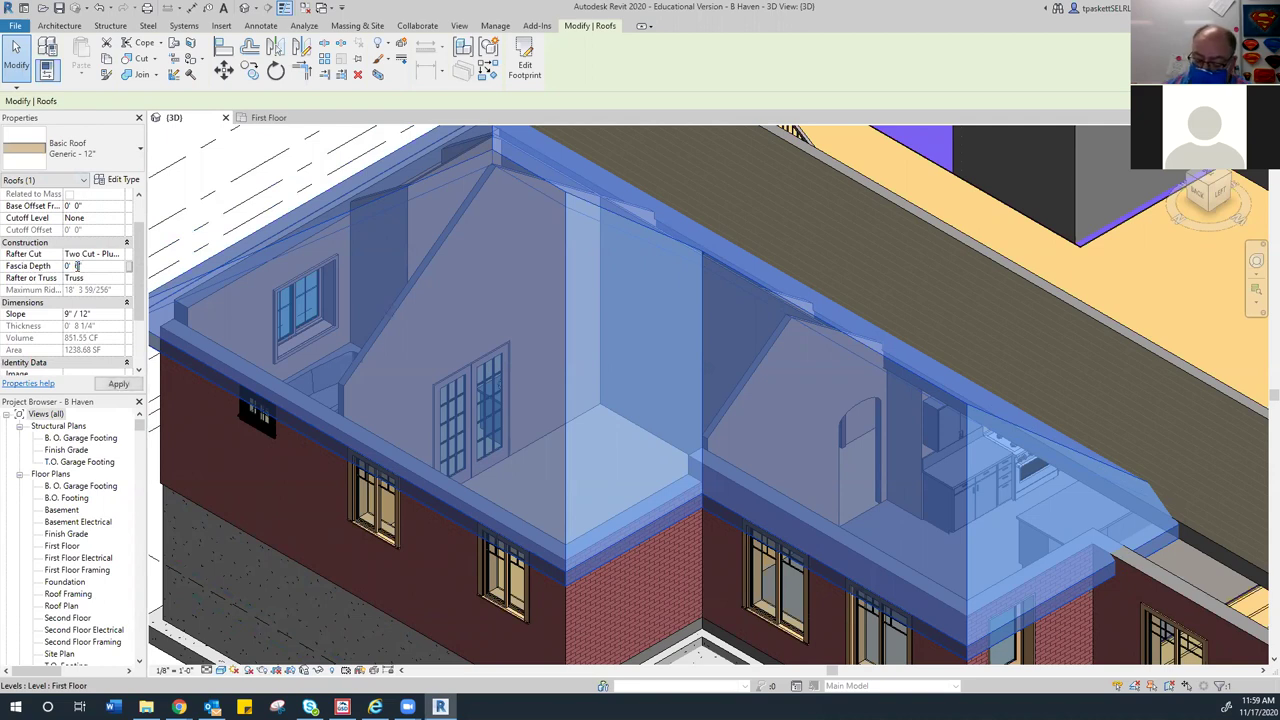
click(118, 385)
click(721, 353)
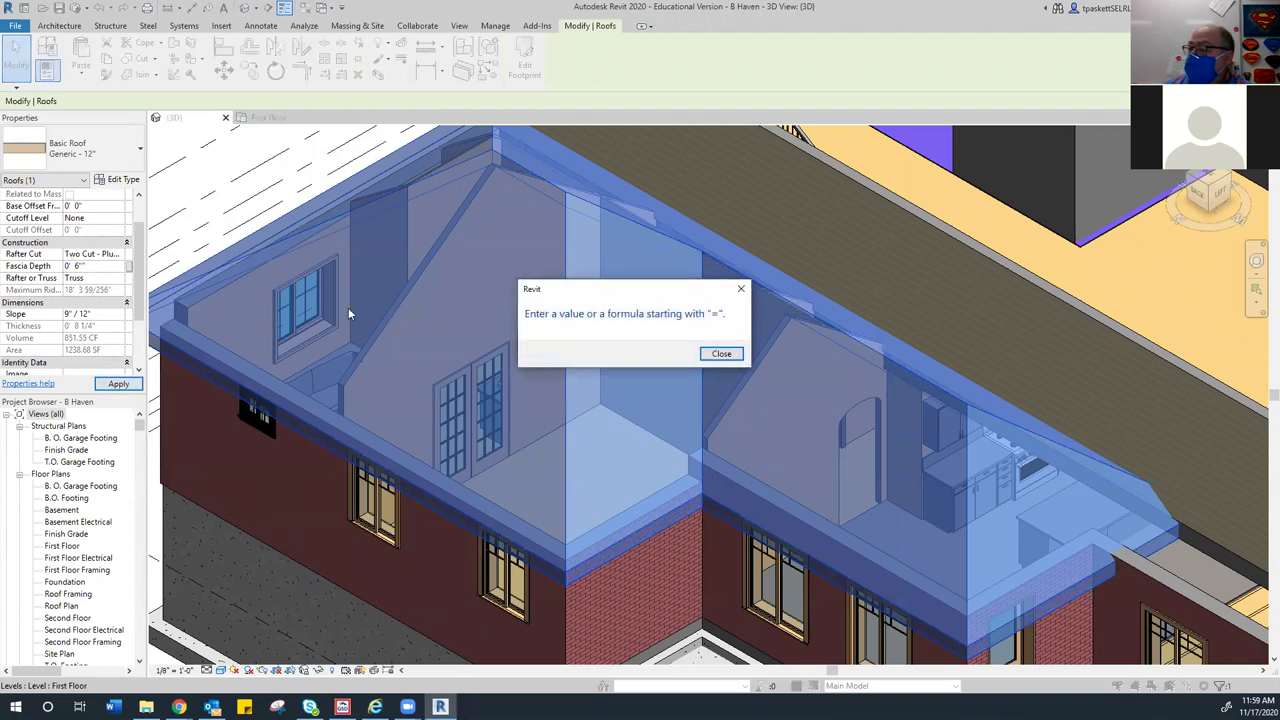
click(721, 353)
click(113, 266)
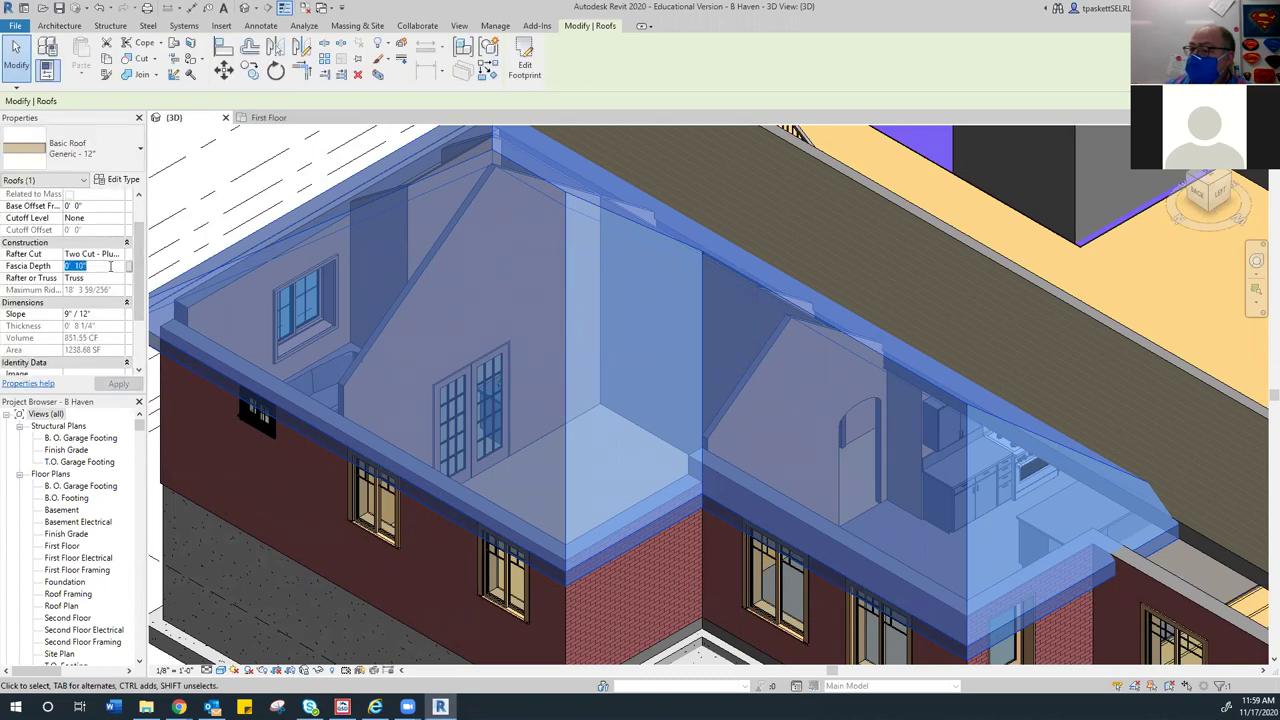
text(6)
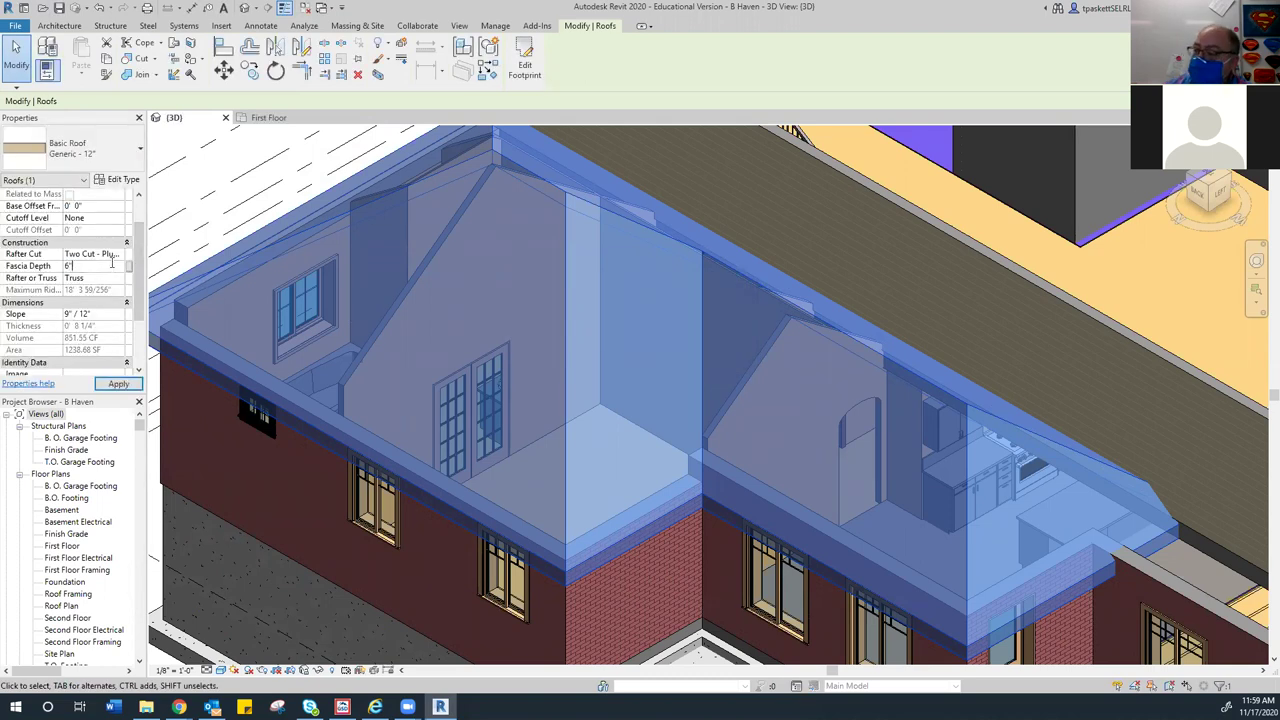
click(118, 385)
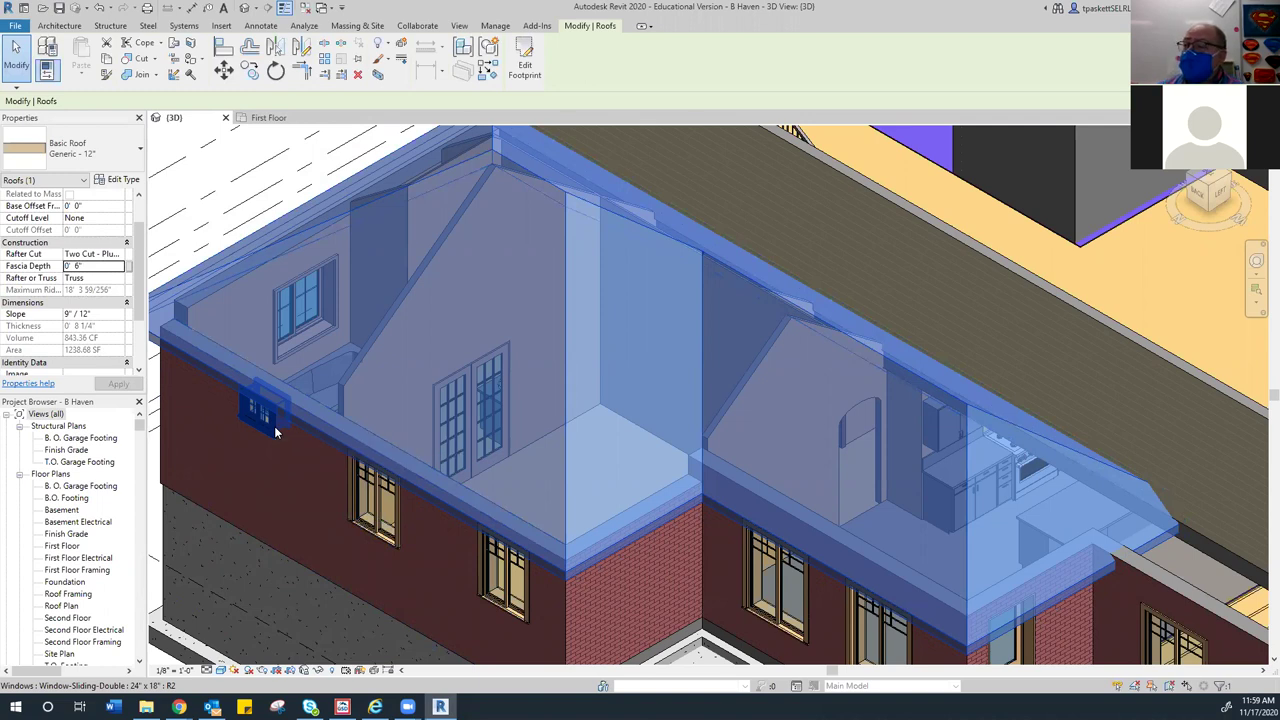
Set the rear wing roof's fascia depth to 8"
click(76, 266)
text(8)
click(115, 384)
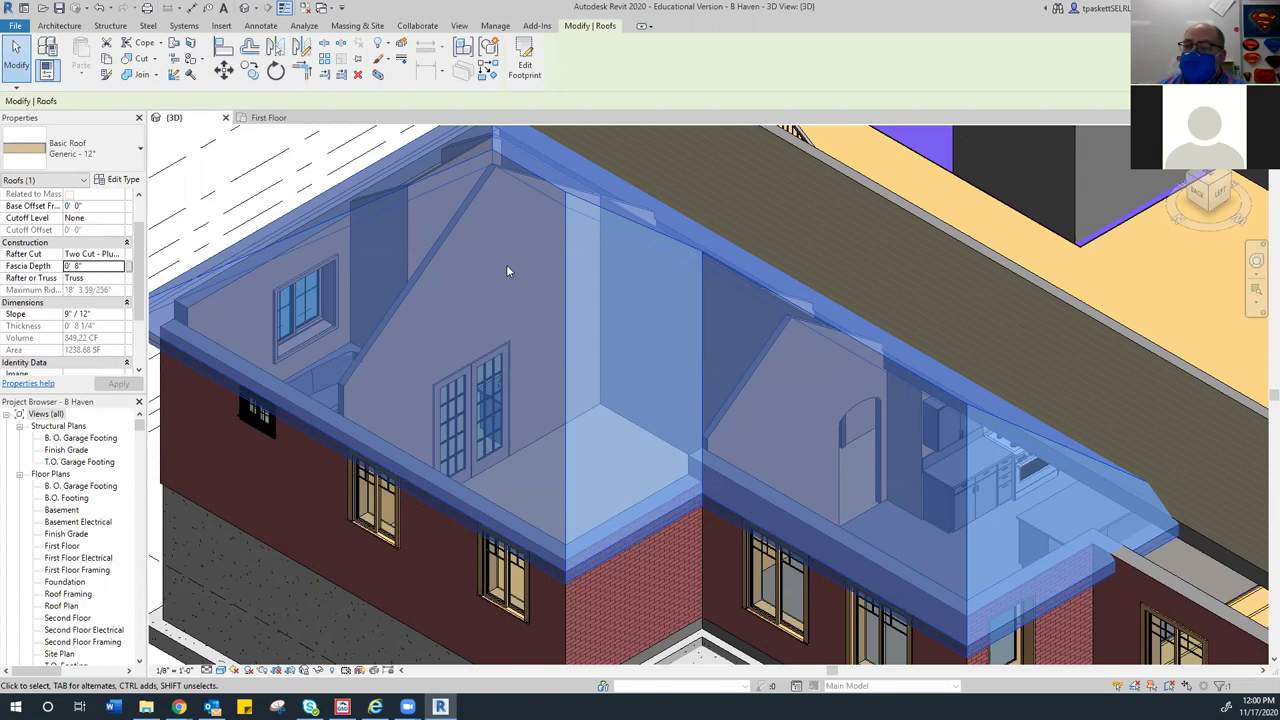
Set the rear wing roof's slope to 5" / 12"
click(76, 316)
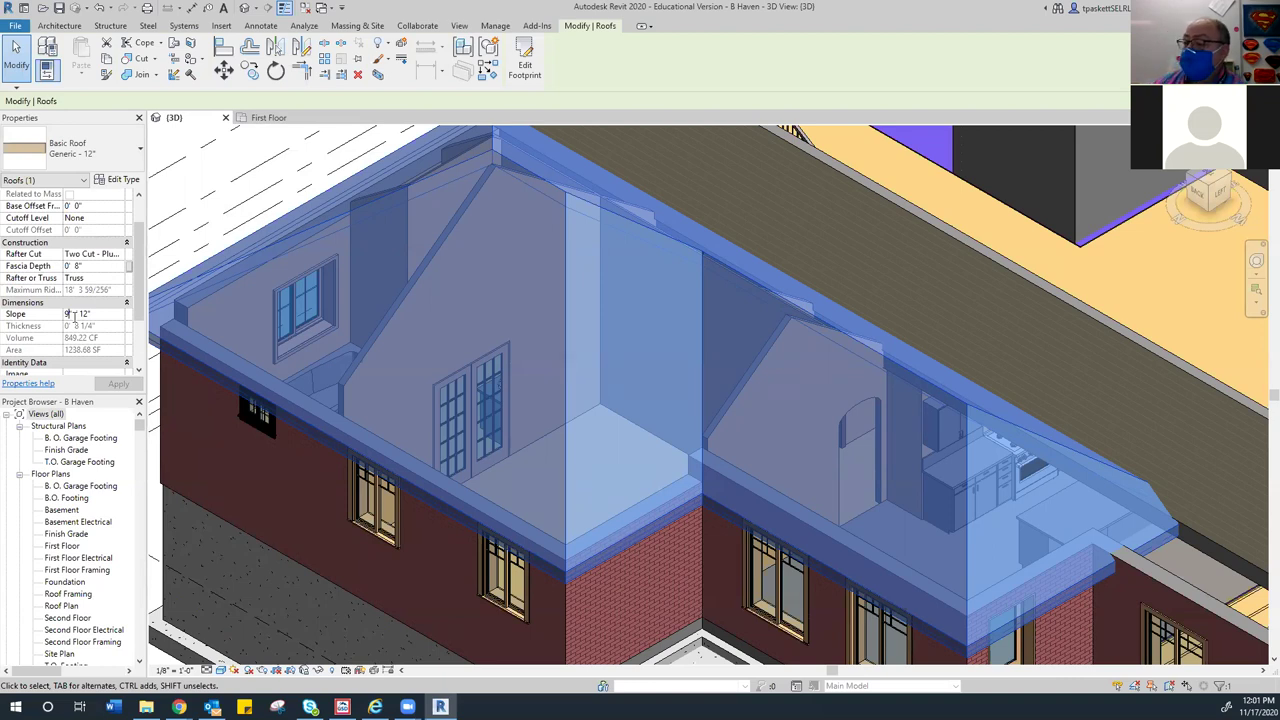
double_click(68, 314)
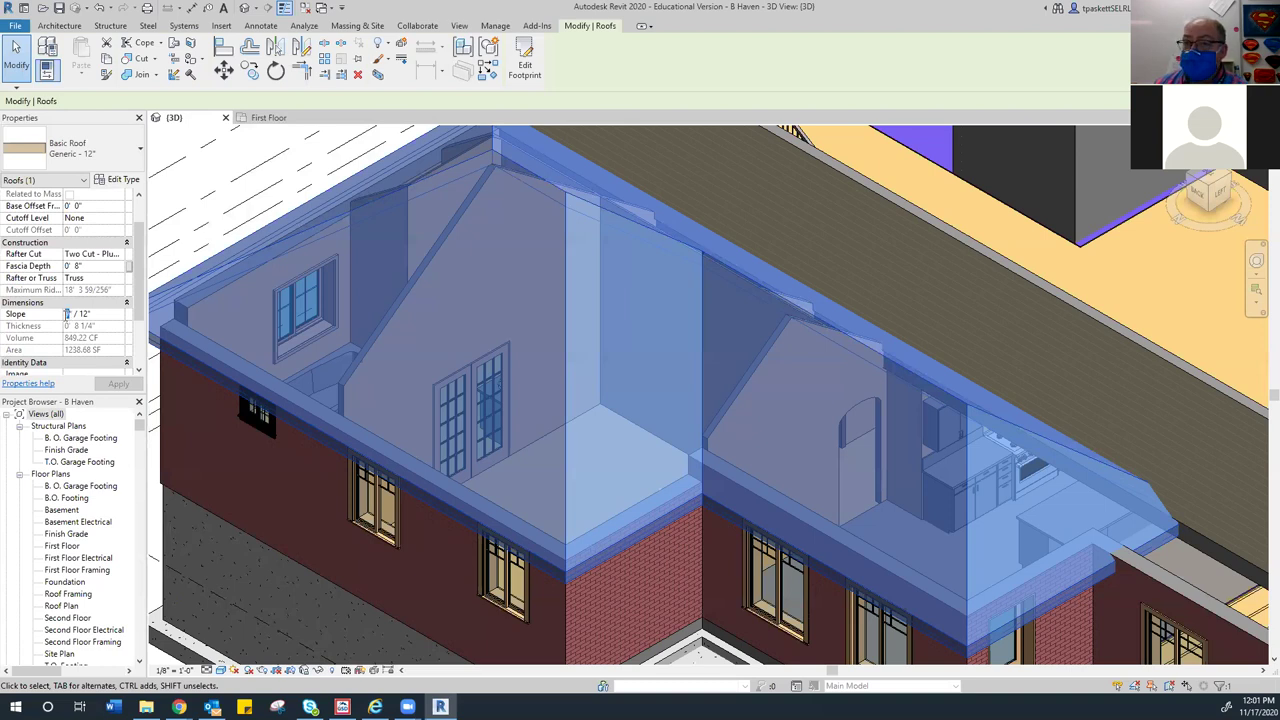
text(6)
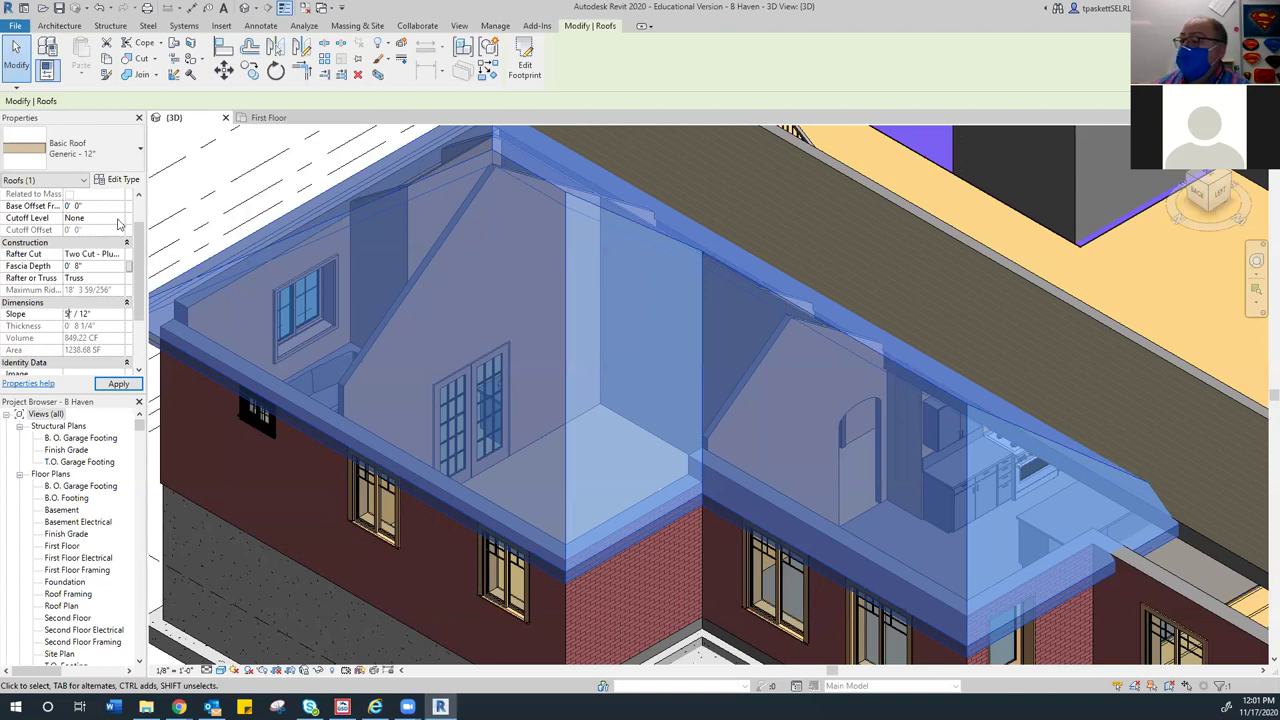
click(118, 384)
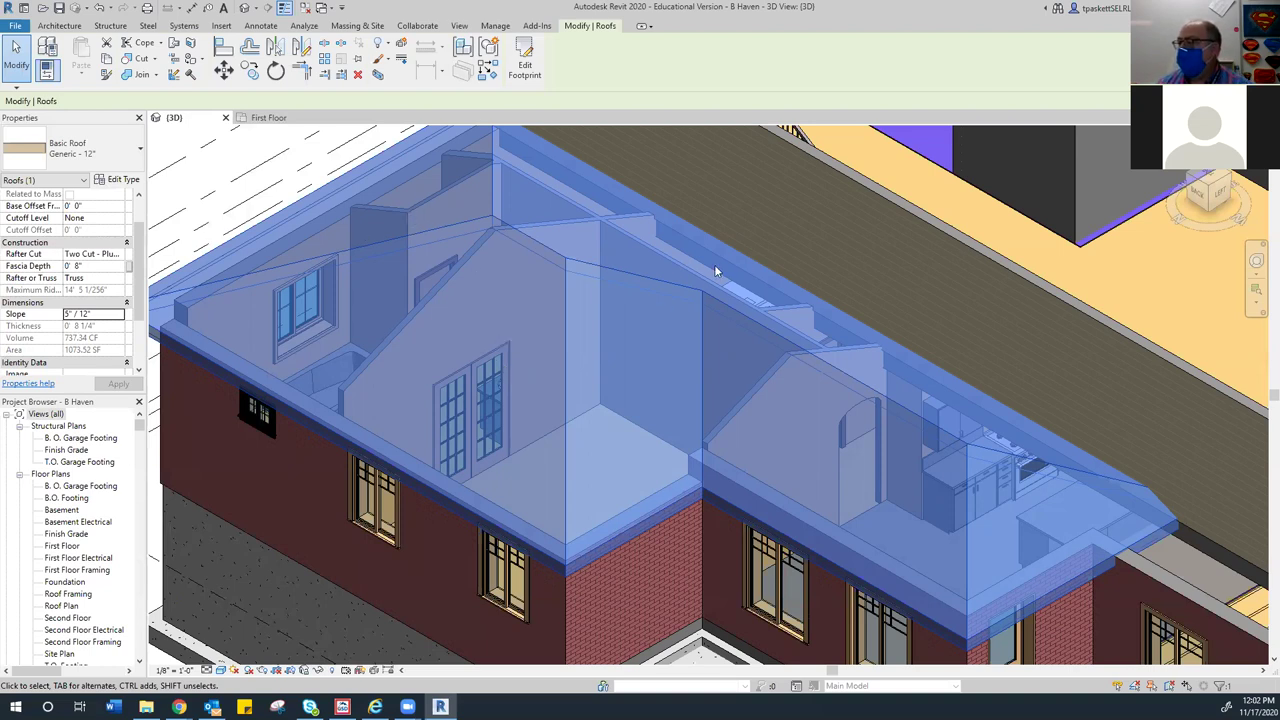
Edit the rear wing roof's footprint so the boundary line along the second-floor siding wall no longer defines a slope, and finish the sketch
scroll(720, 265, down, 2)
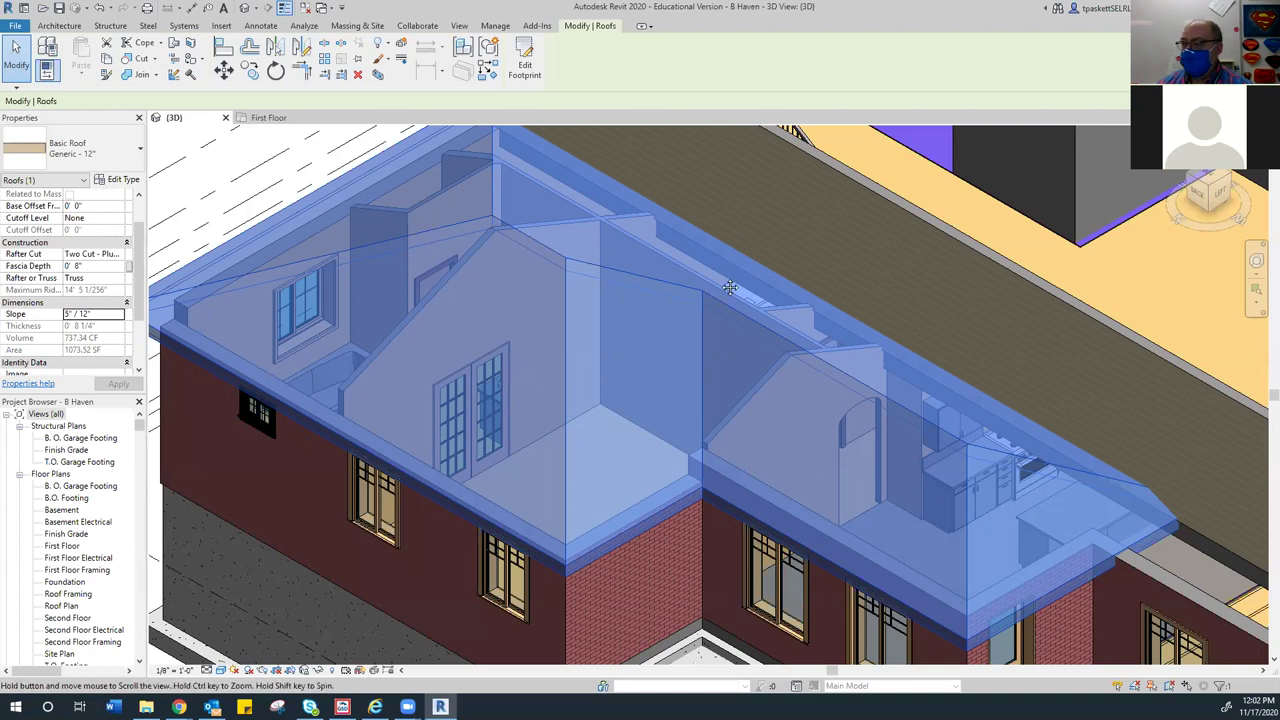
scroll(720, 287, up, 2)
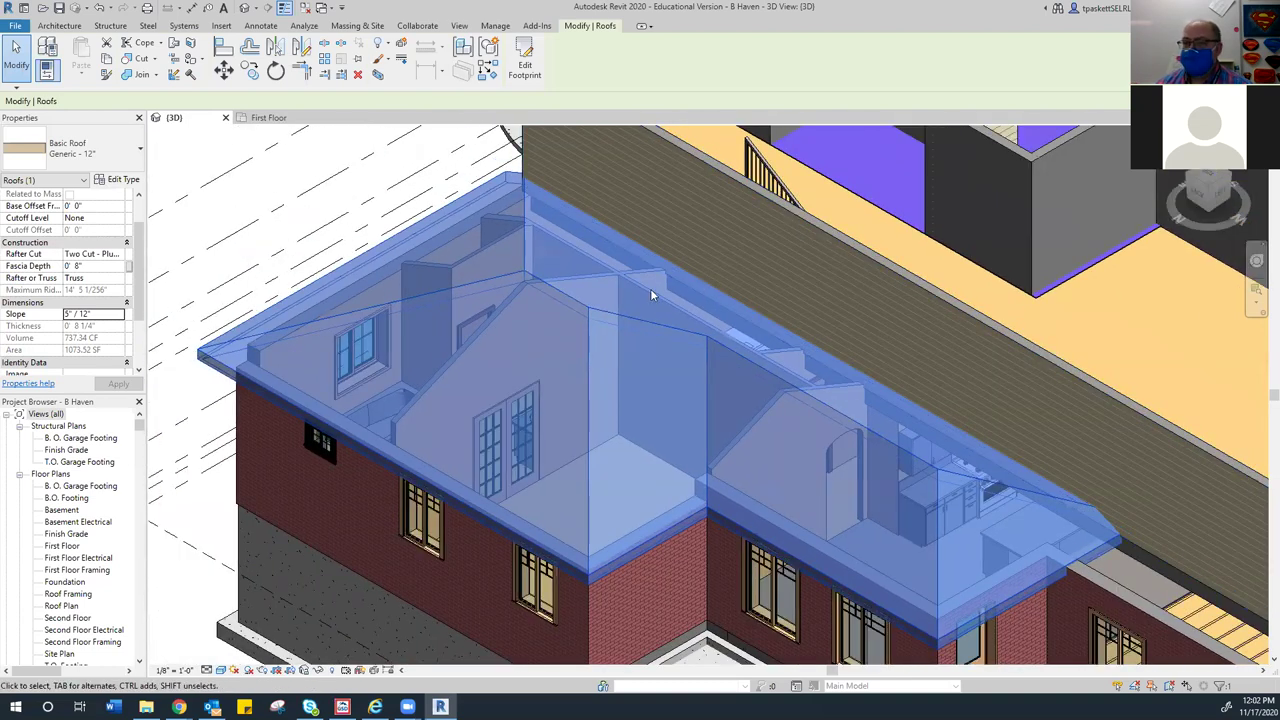
click(527, 65)
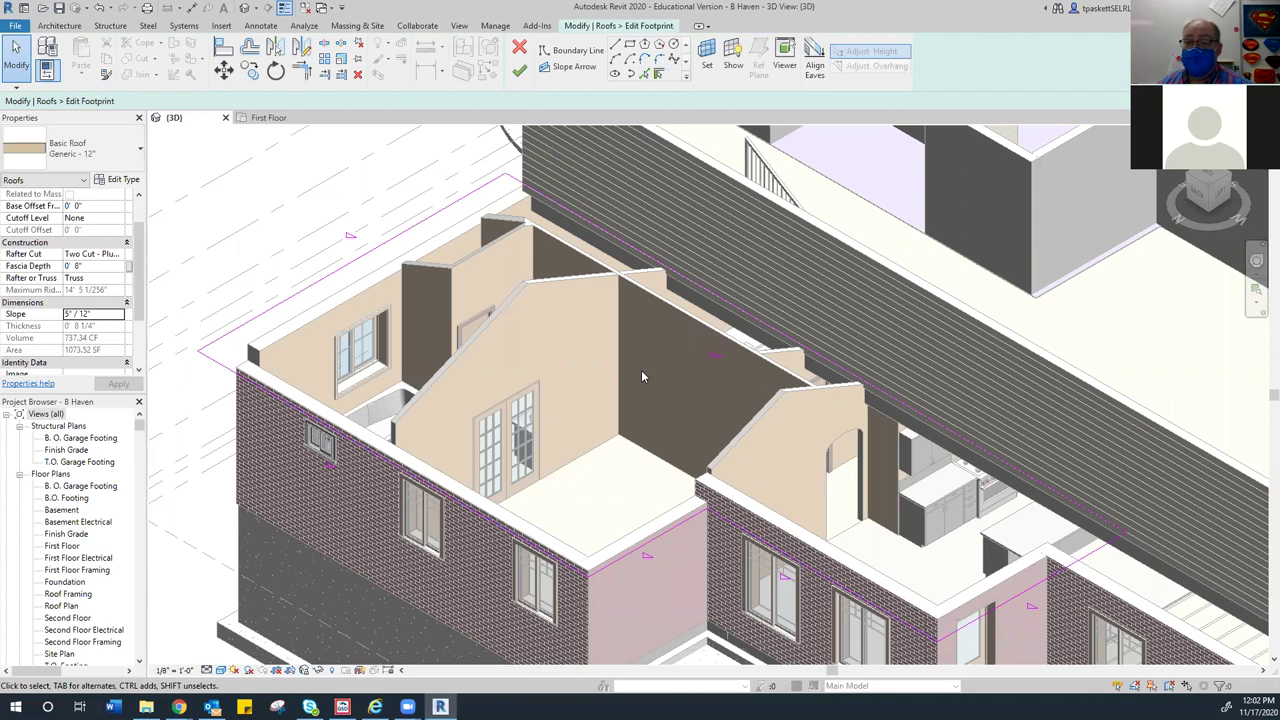
click(744, 318)
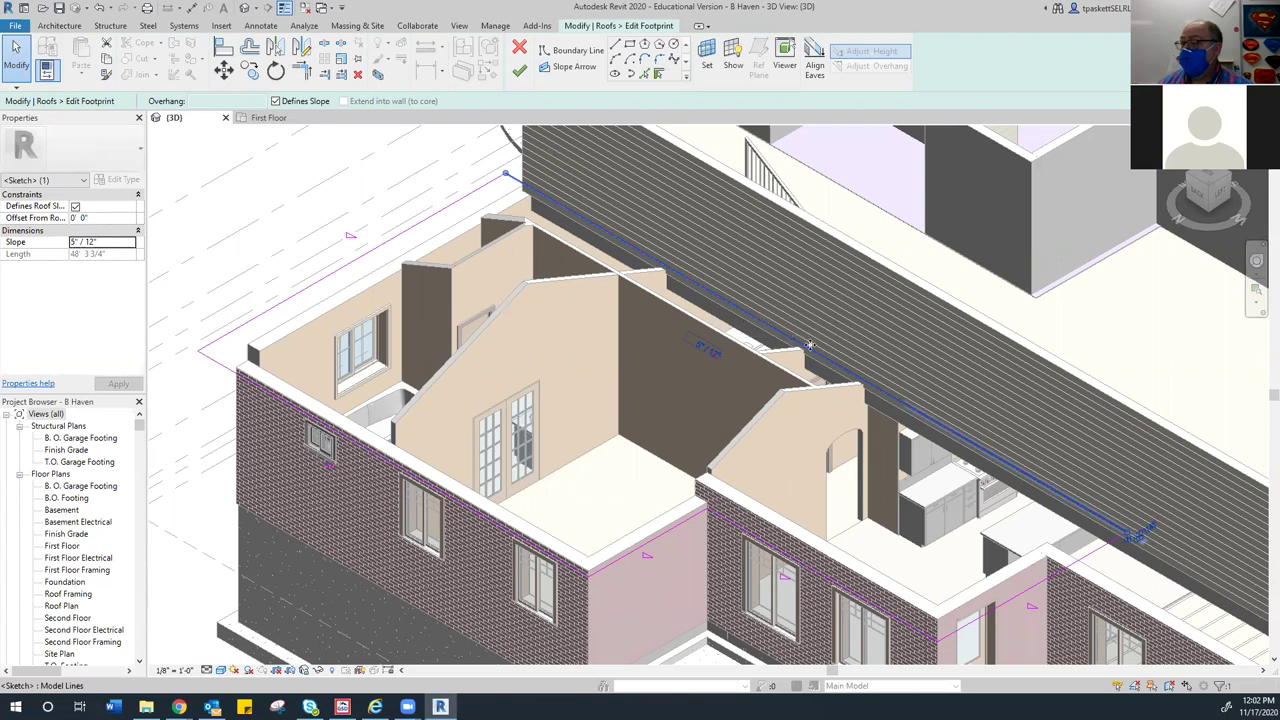
click(275, 101)
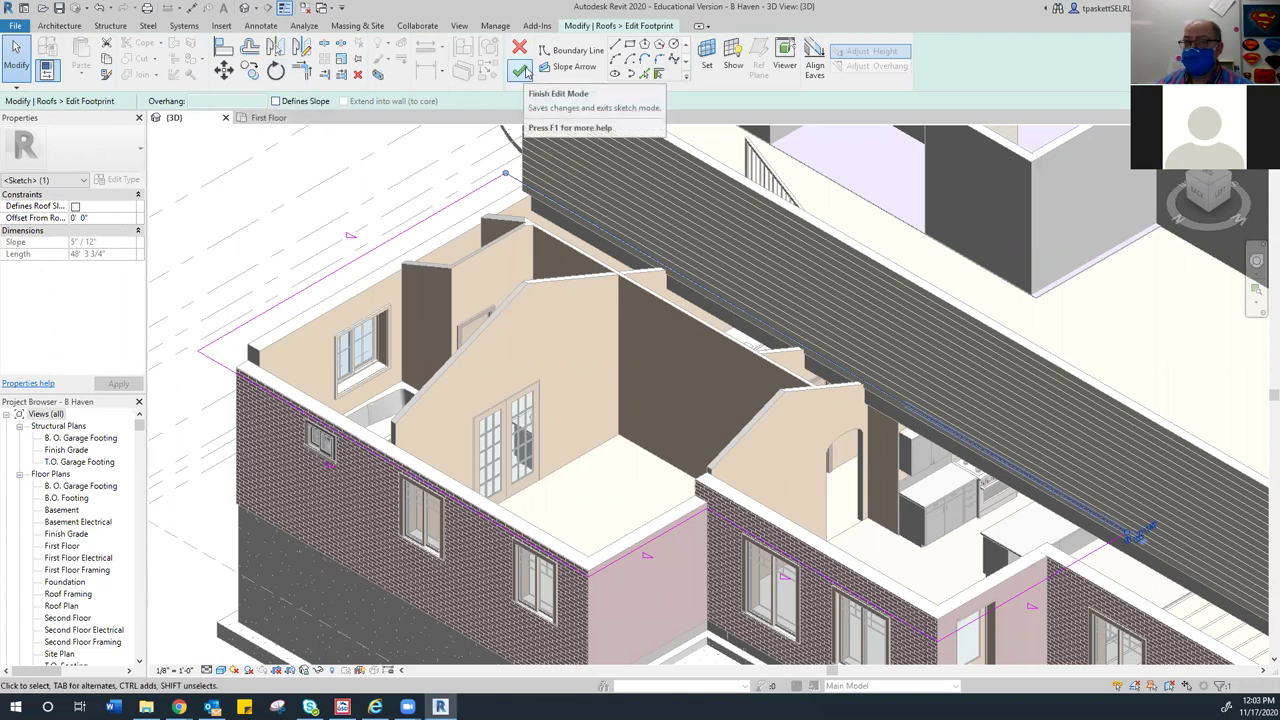
click(522, 70)
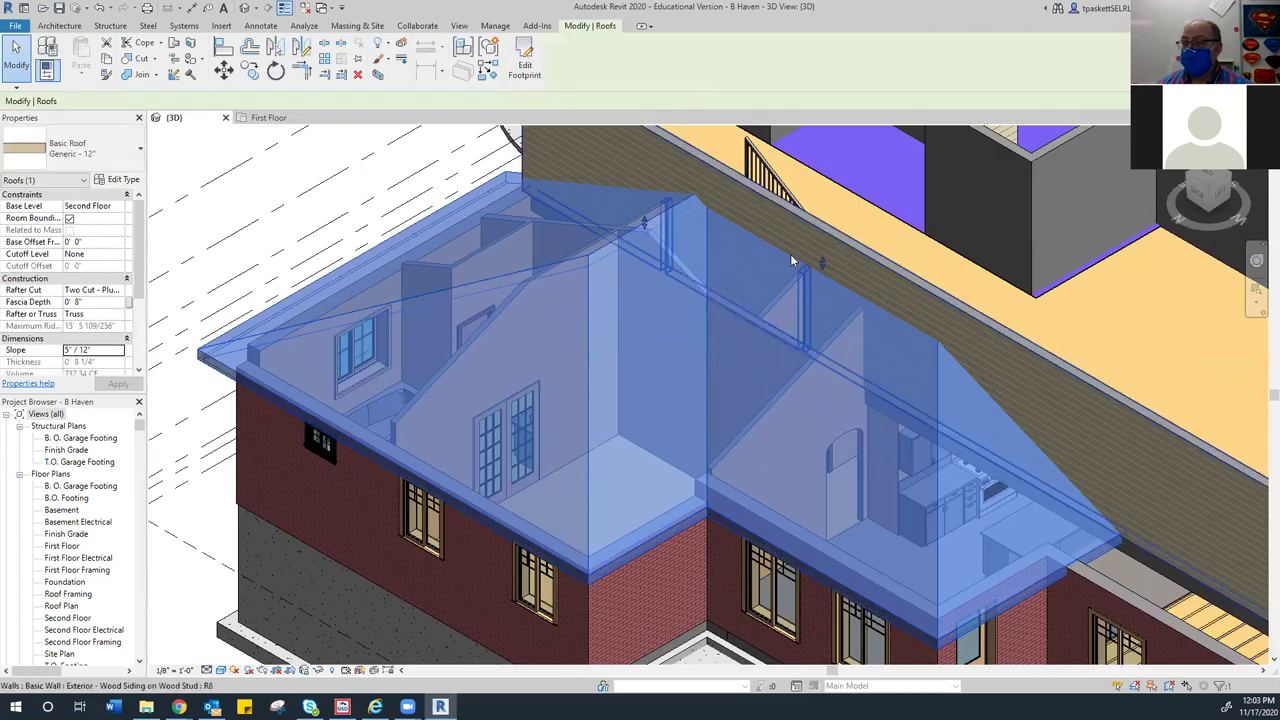
Inspect how the rear wing roof meets the siding wall and reduce the roof's slope to 3.25" / 12"
drag(1210, 219, 1140, 222)
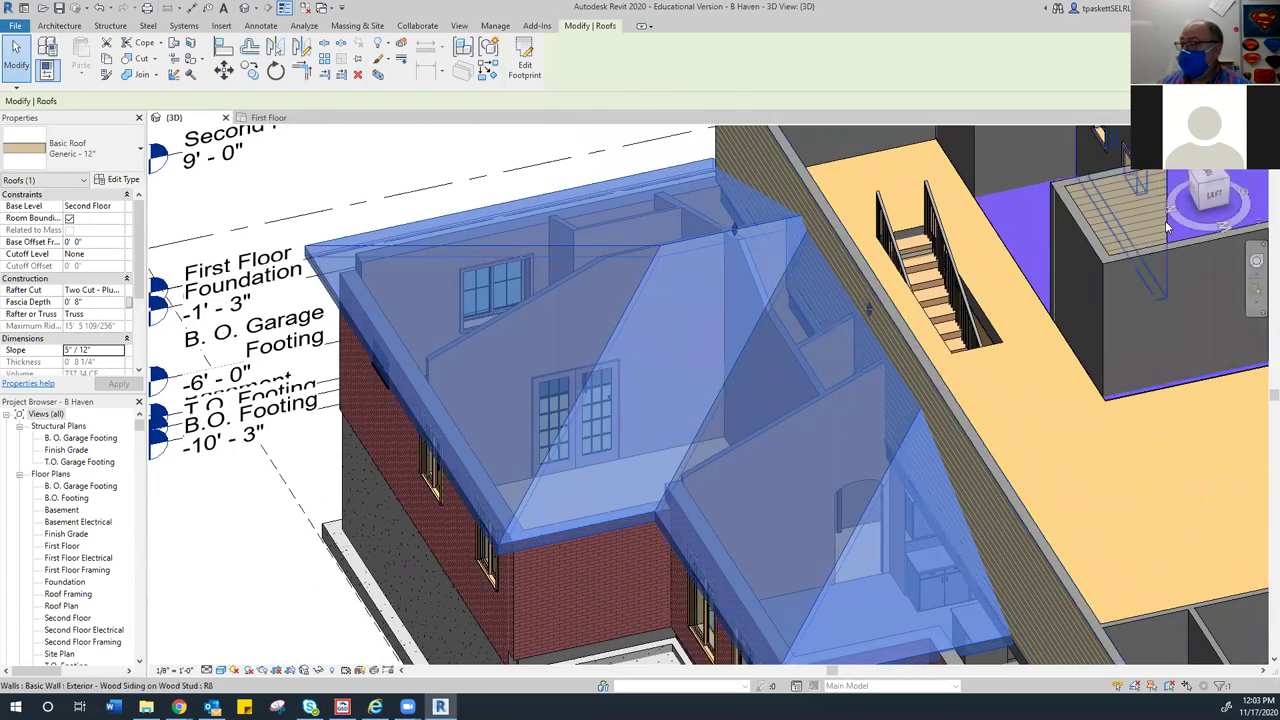
drag(1212, 208, 1236, 232)
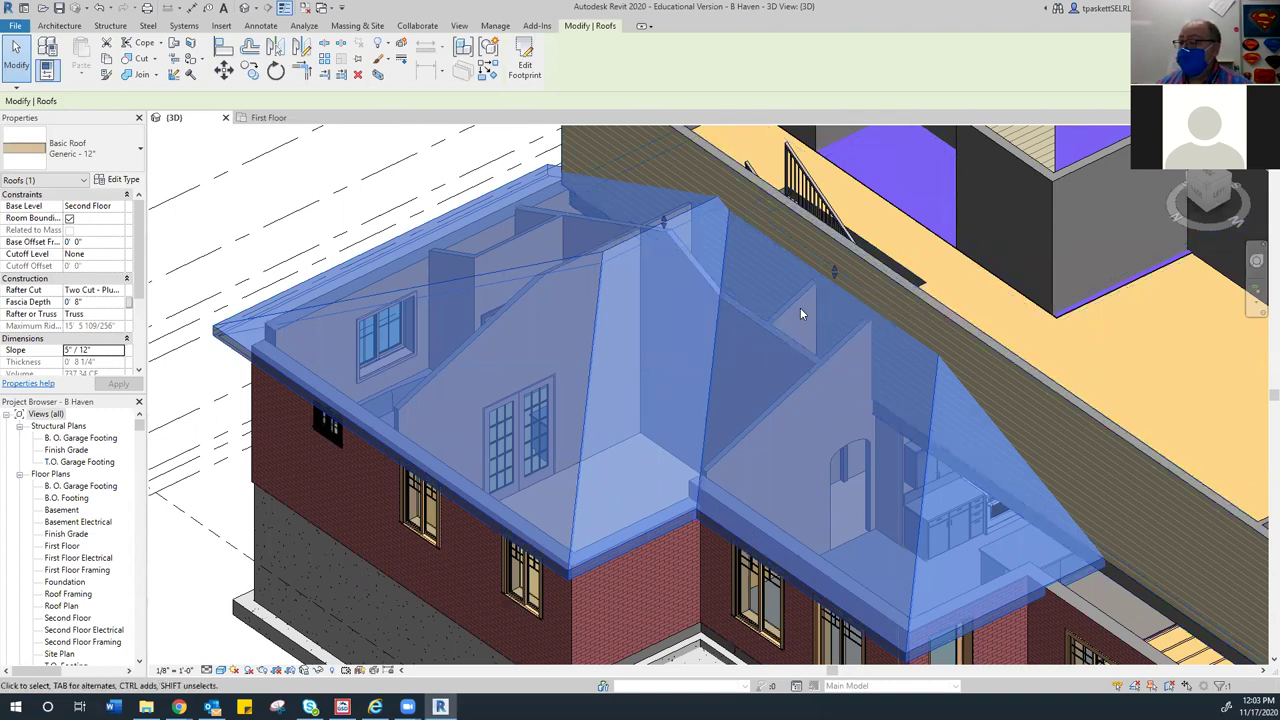
click(68, 350)
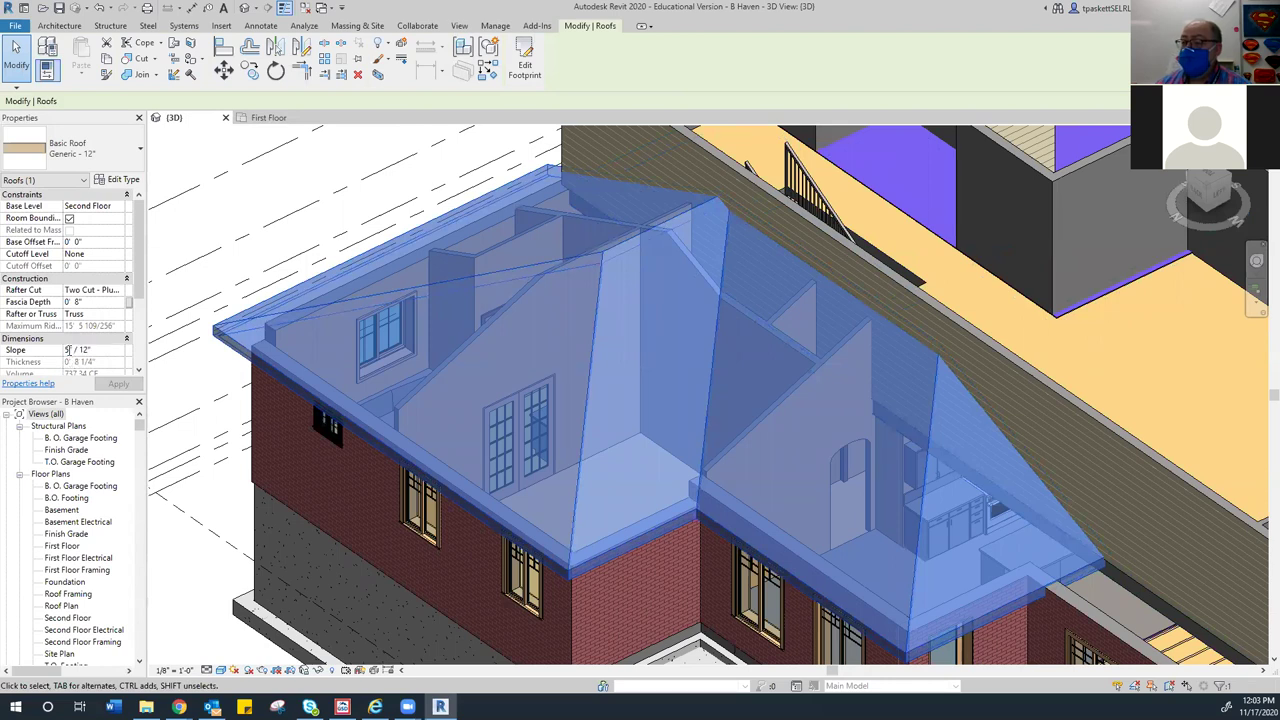
drag(70, 350, 62, 356)
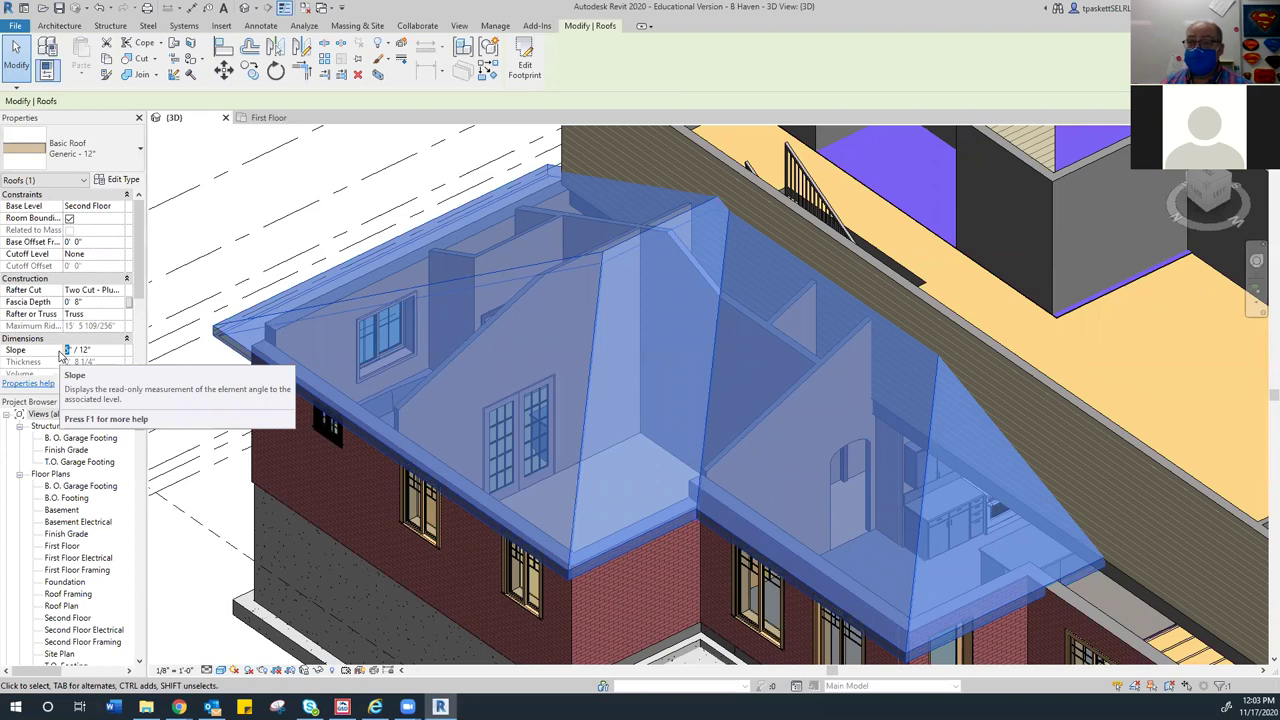
text(3.25)
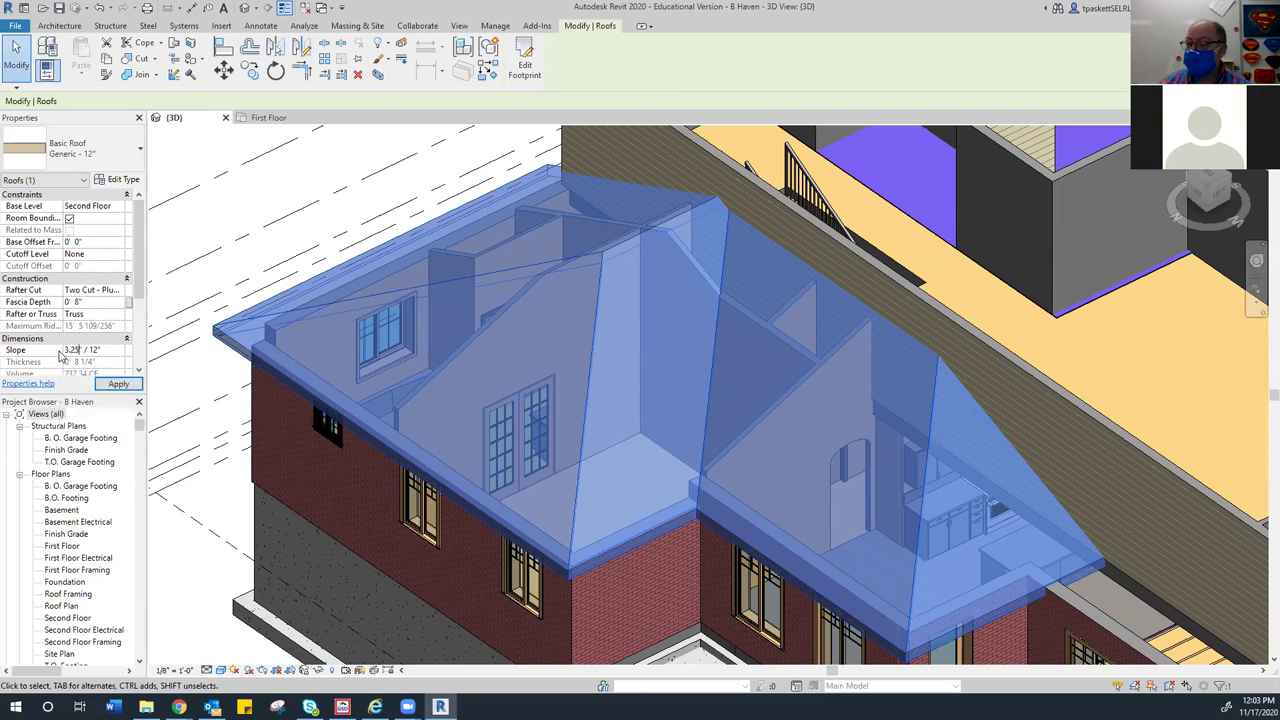
click(118, 384)
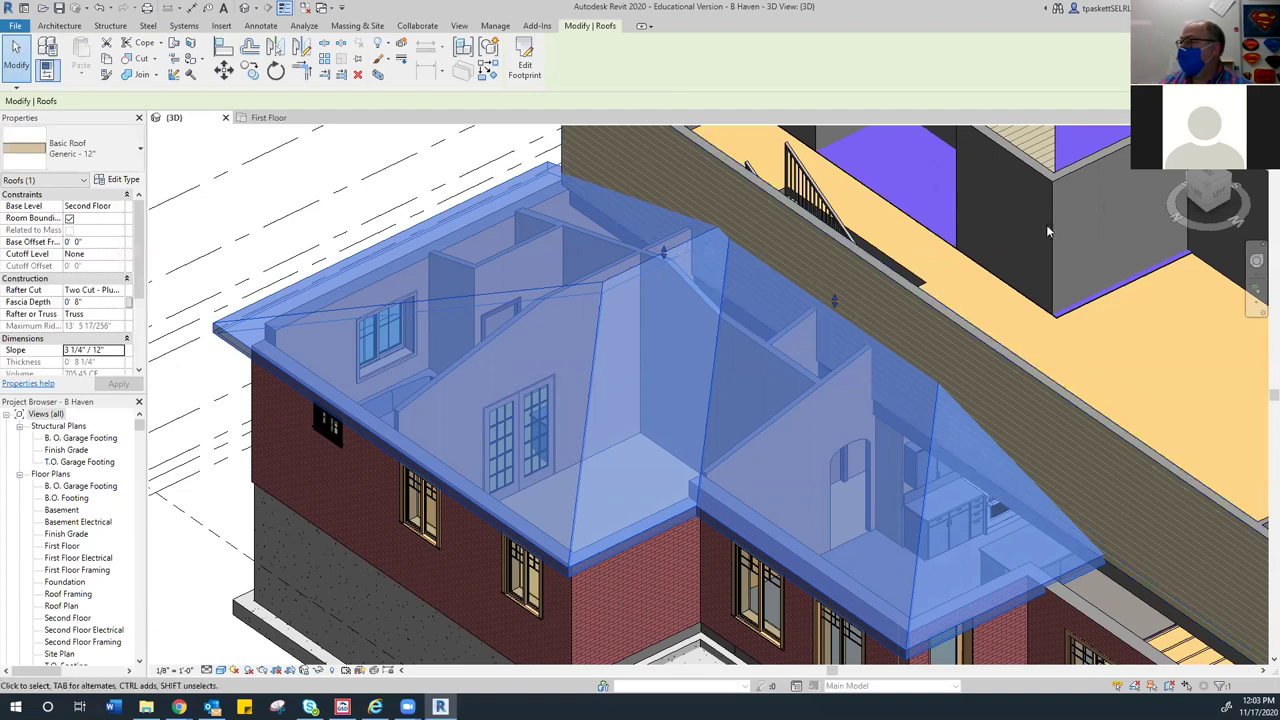
Check the rear wing roof in the back view and return its slope to 5" / 12"
click(1195, 192)
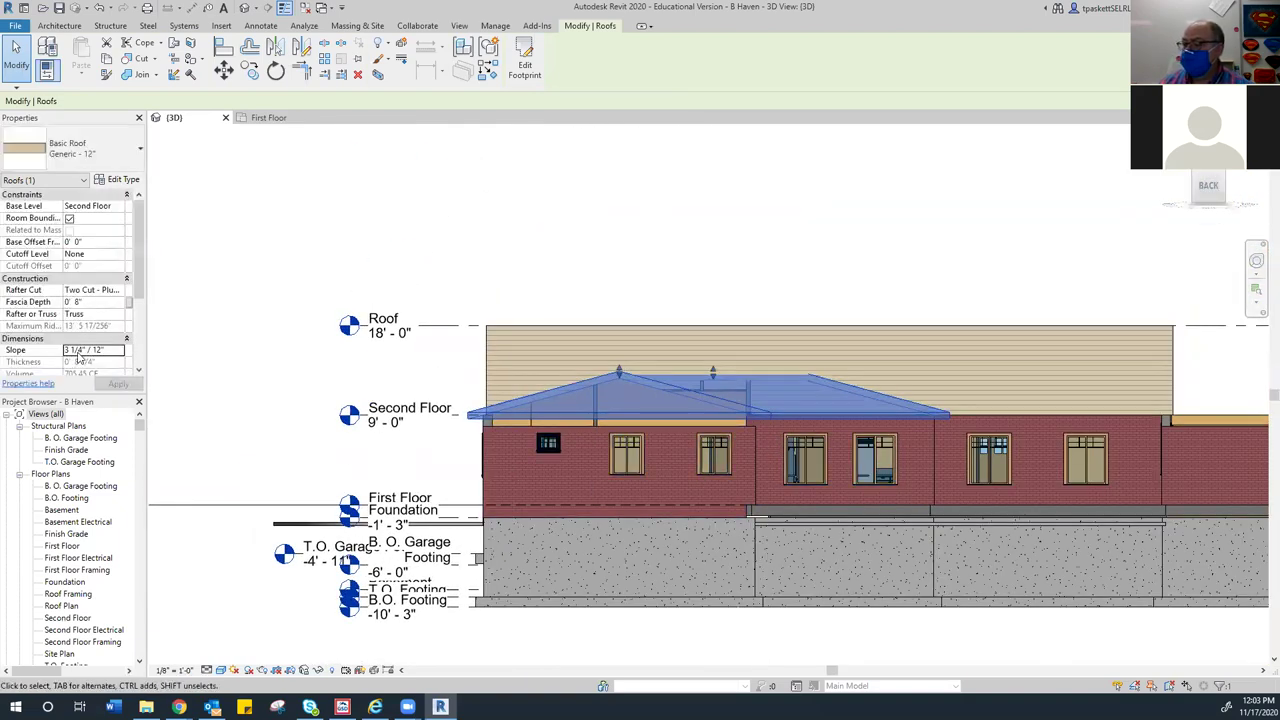
drag(86, 351, 62, 355)
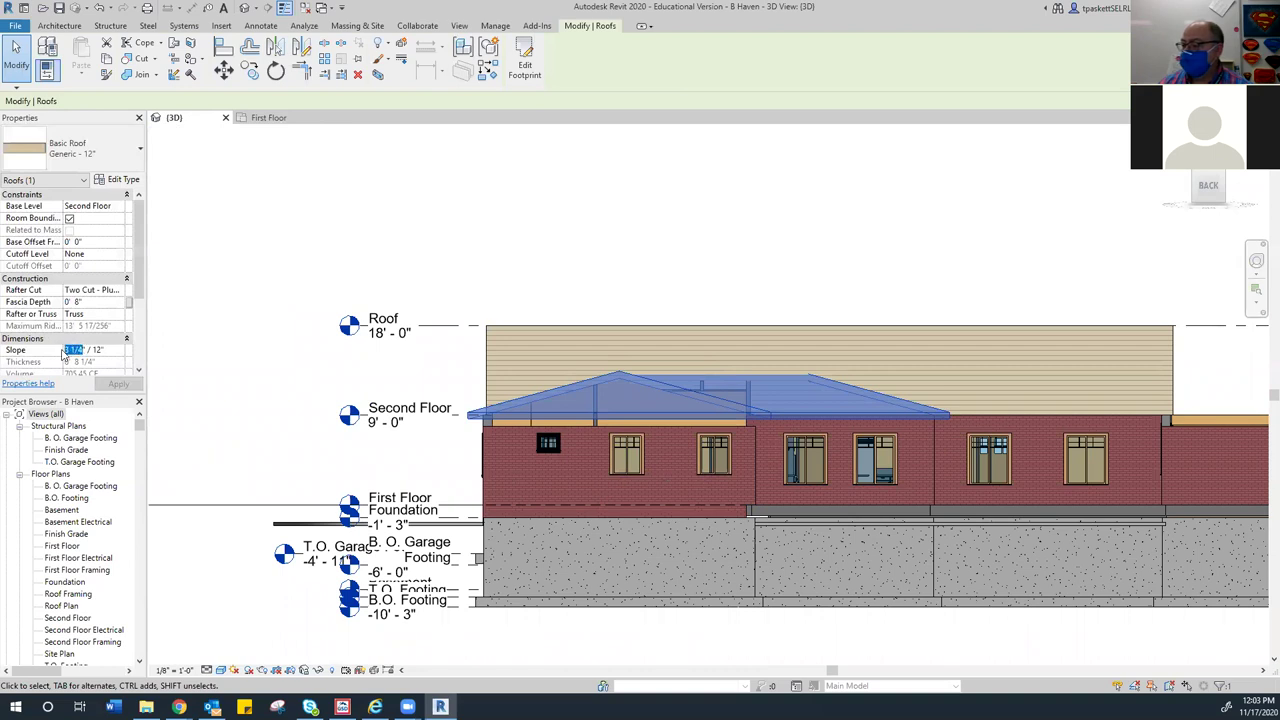
text(5)
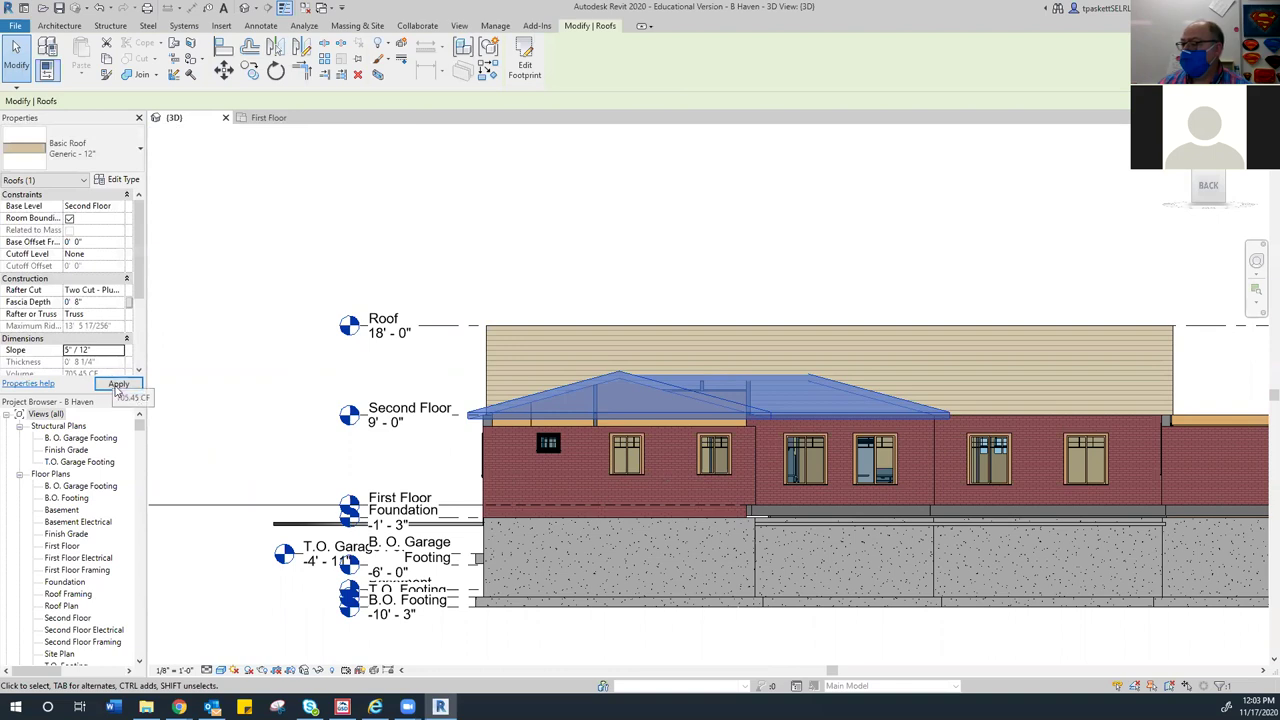
click(117, 384)
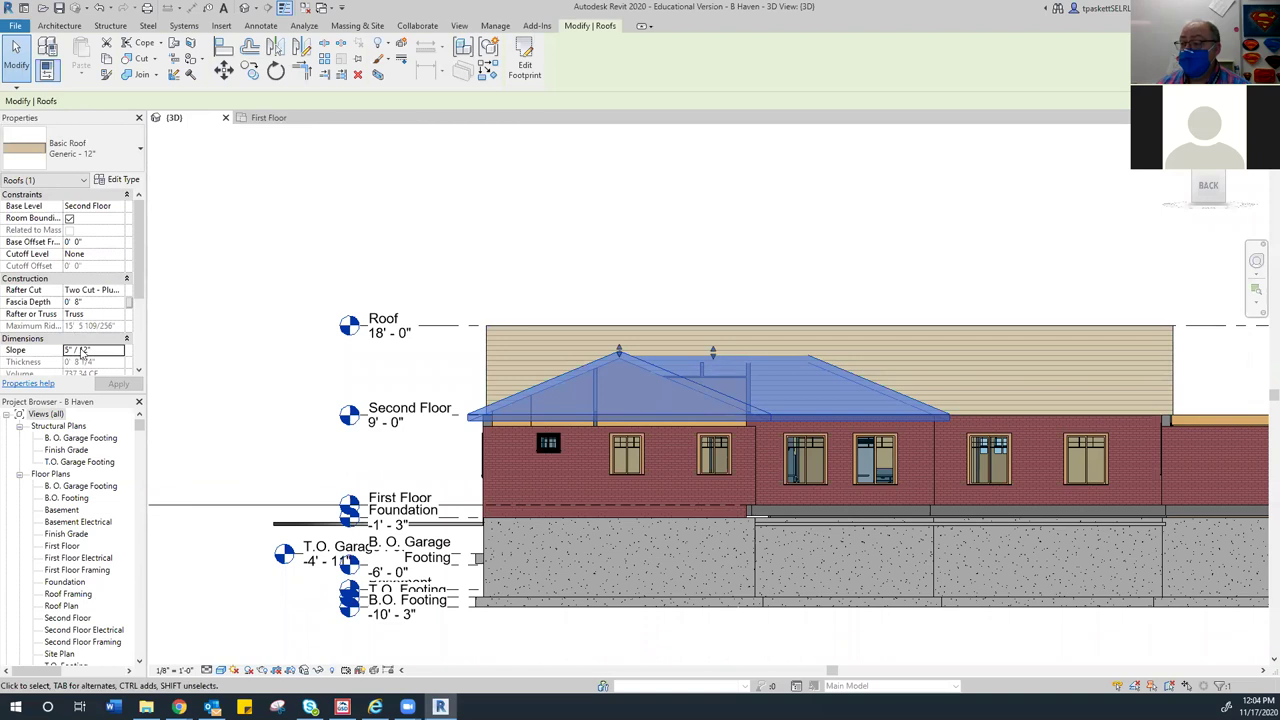
Set the rear wing roof's slope to 3 1/2" / 12"
text(3.)
key(Return)
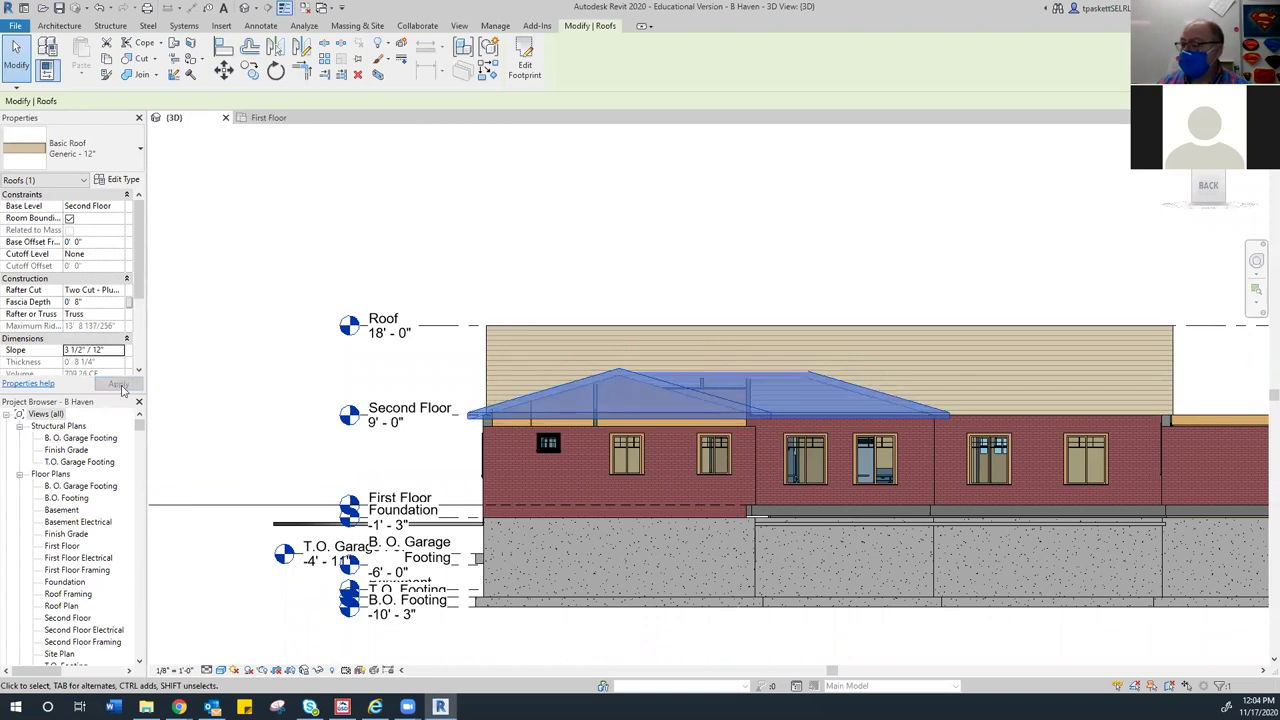
Edit the roof footprint to remove the slope from the boundary line above the brick wall with the small window, creating an open gable end
drag(1205, 190, 1165, 224)
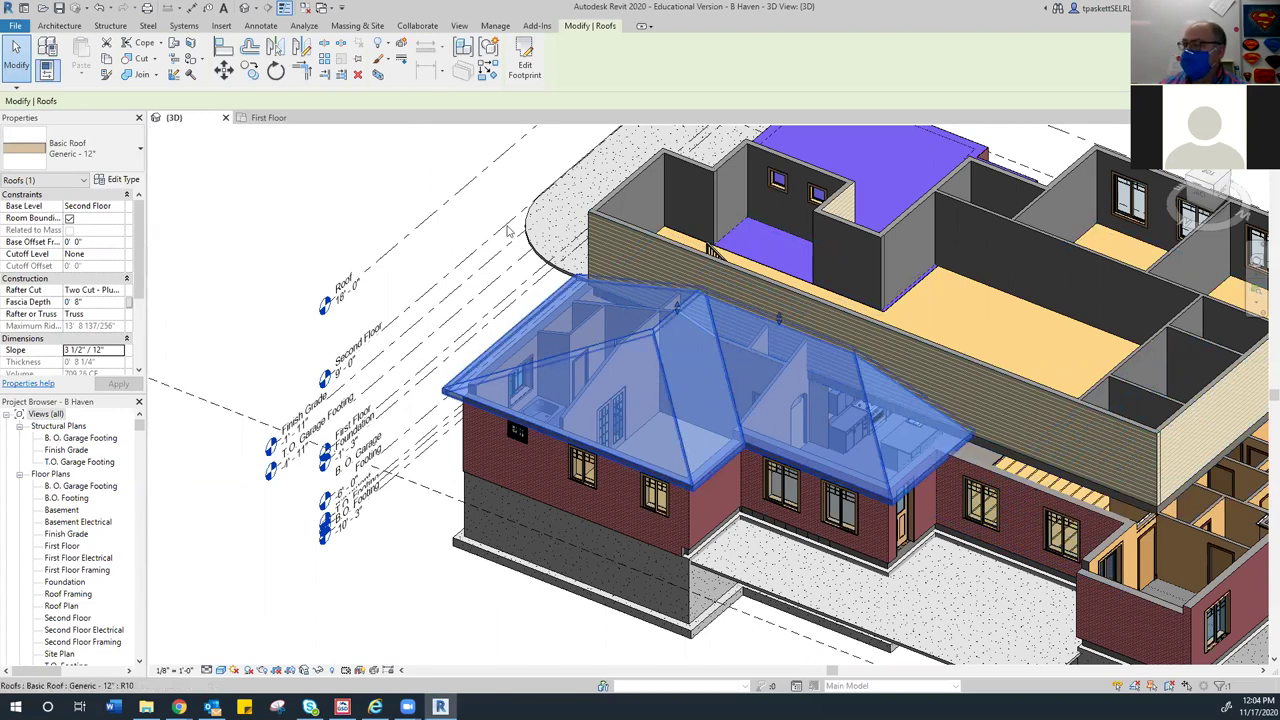
click(527, 52)
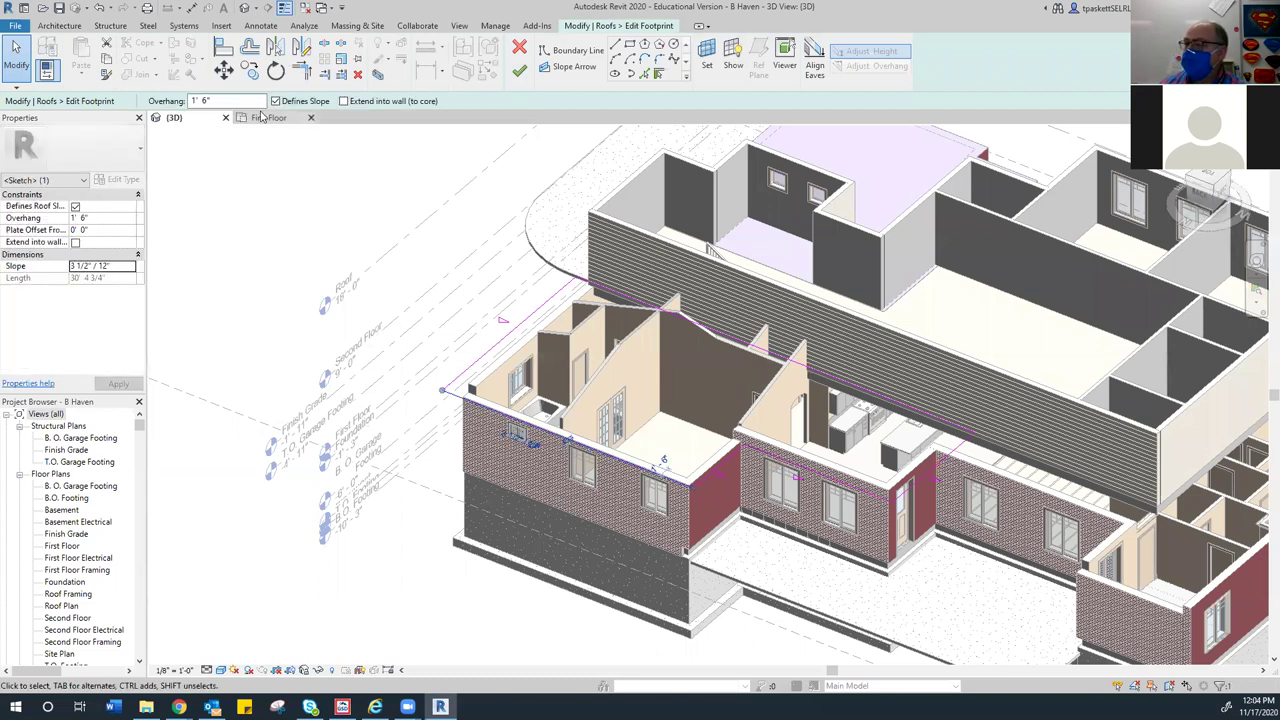
click(276, 101)
click(516, 70)
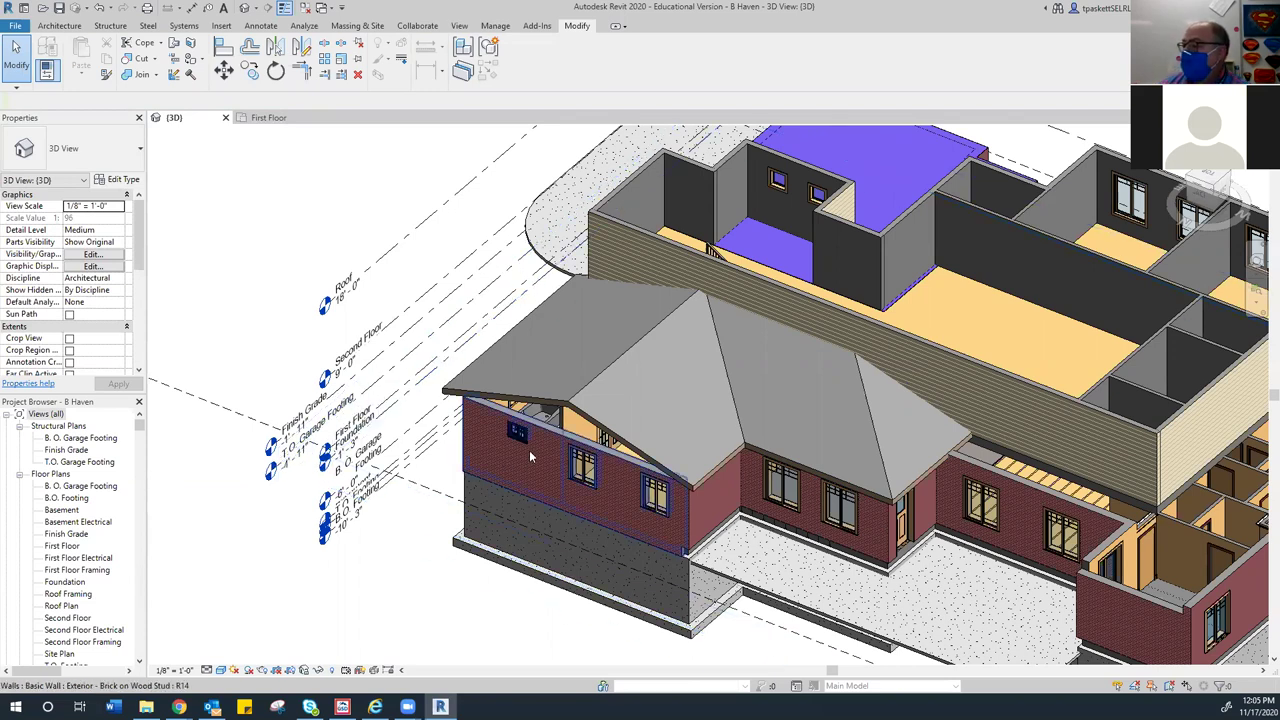
click(1200, 192)
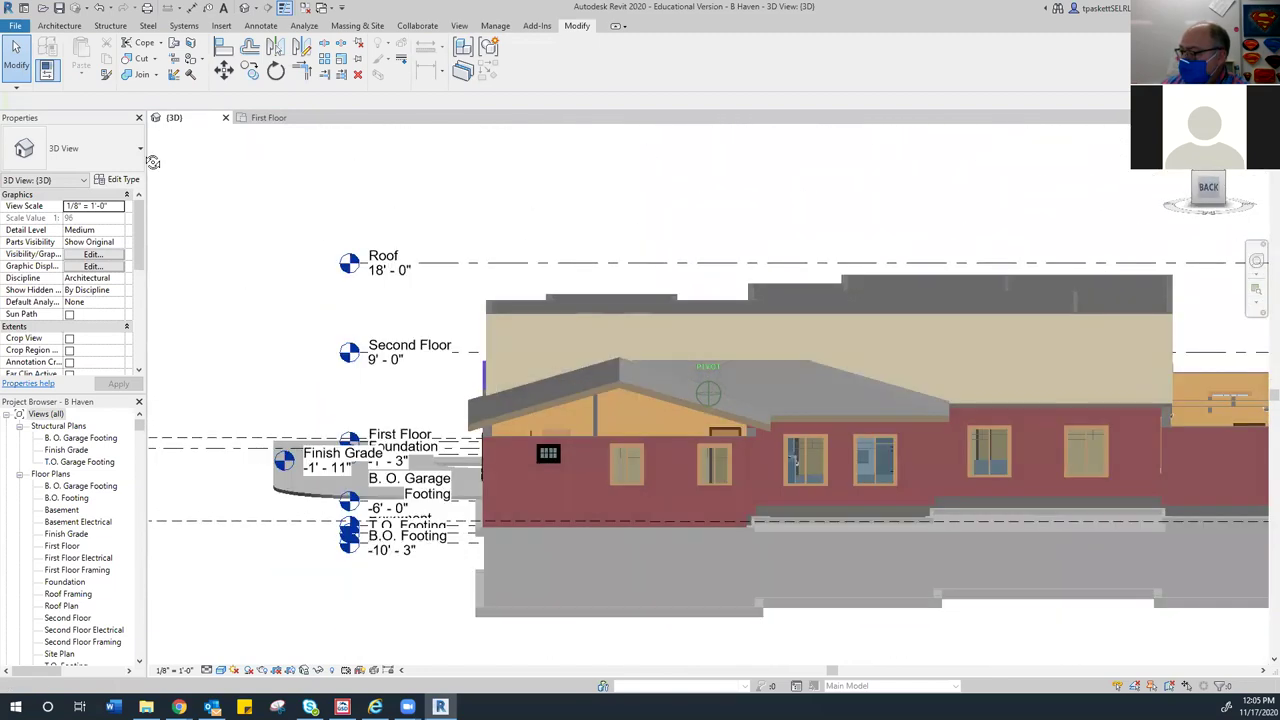
Examine the open gable end of the rear wing roof and compare the gable brick wall with the adjoining side wall
scroll(688, 392, up, 5)
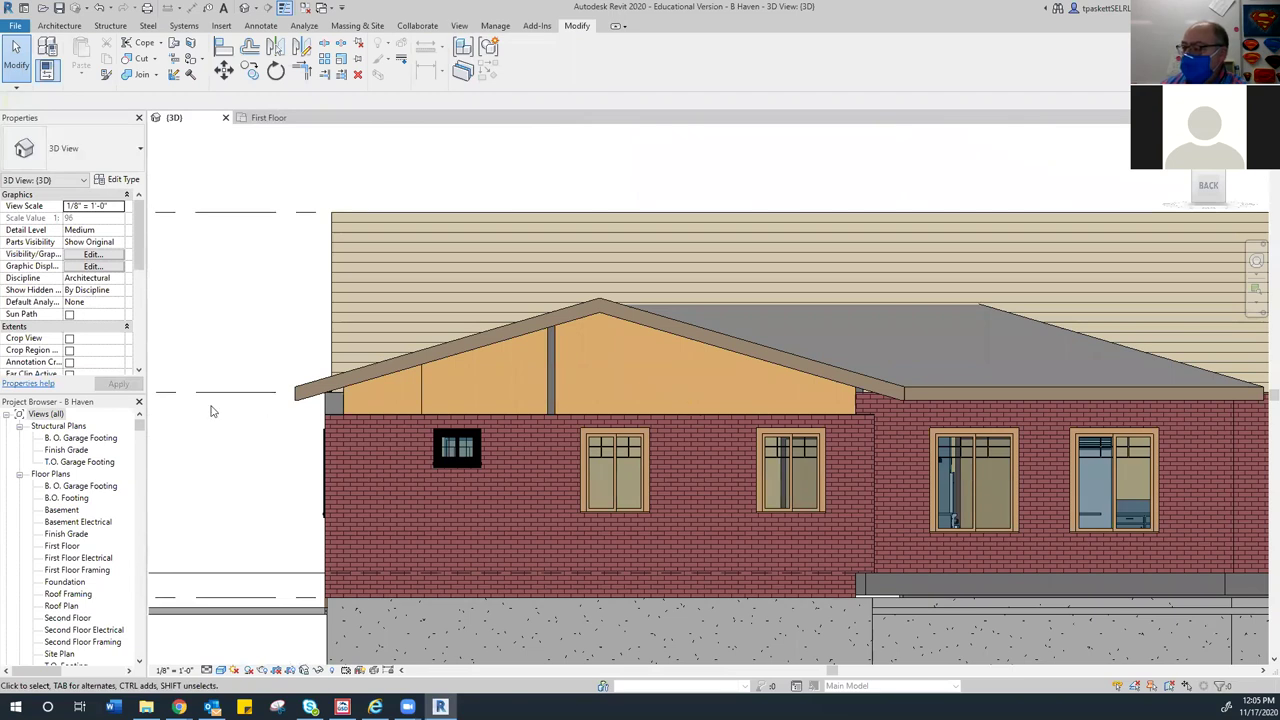
scroll(215, 409, up, 3)
middle_drag(346, 409, 505, 394)
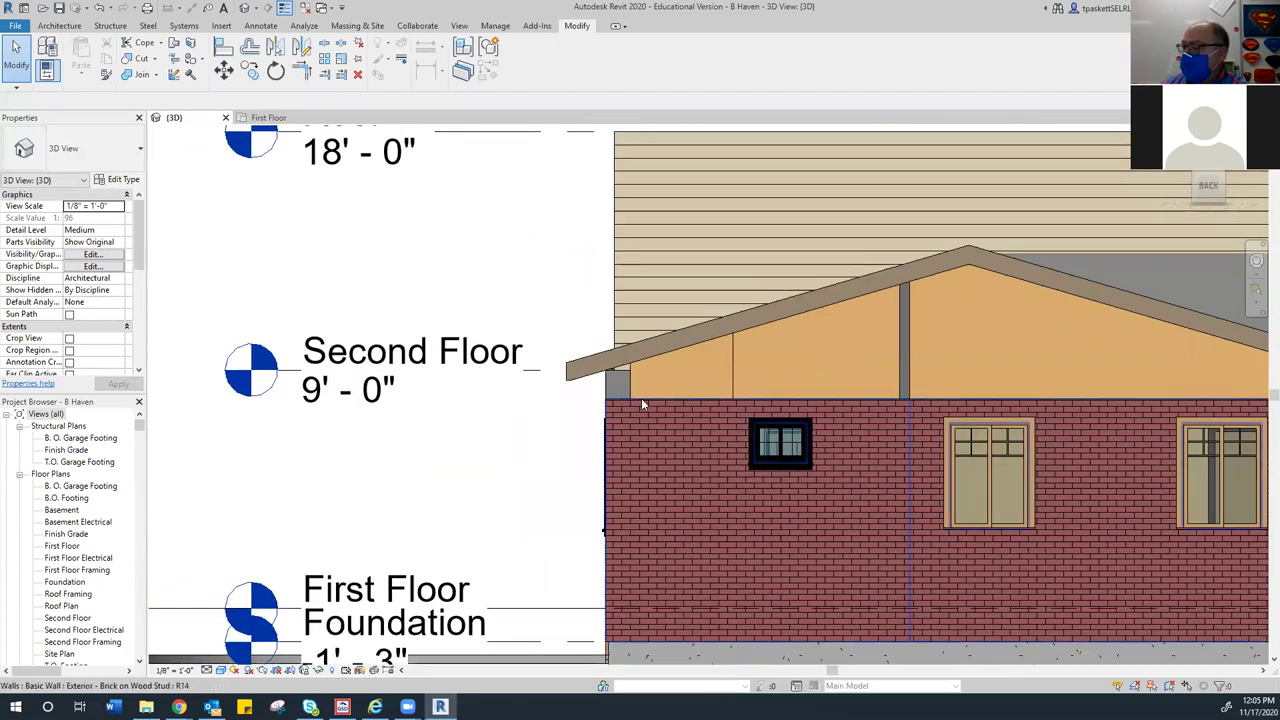
click(641, 400)
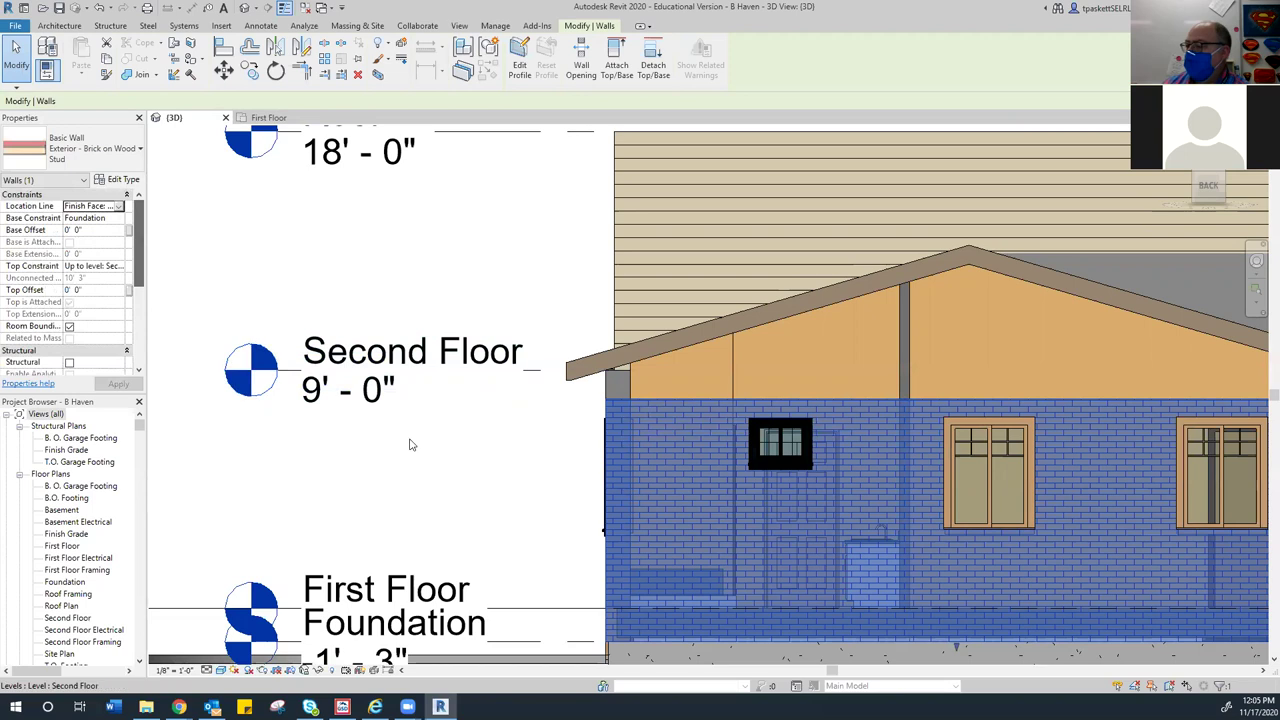
click(460, 430)
click(613, 375)
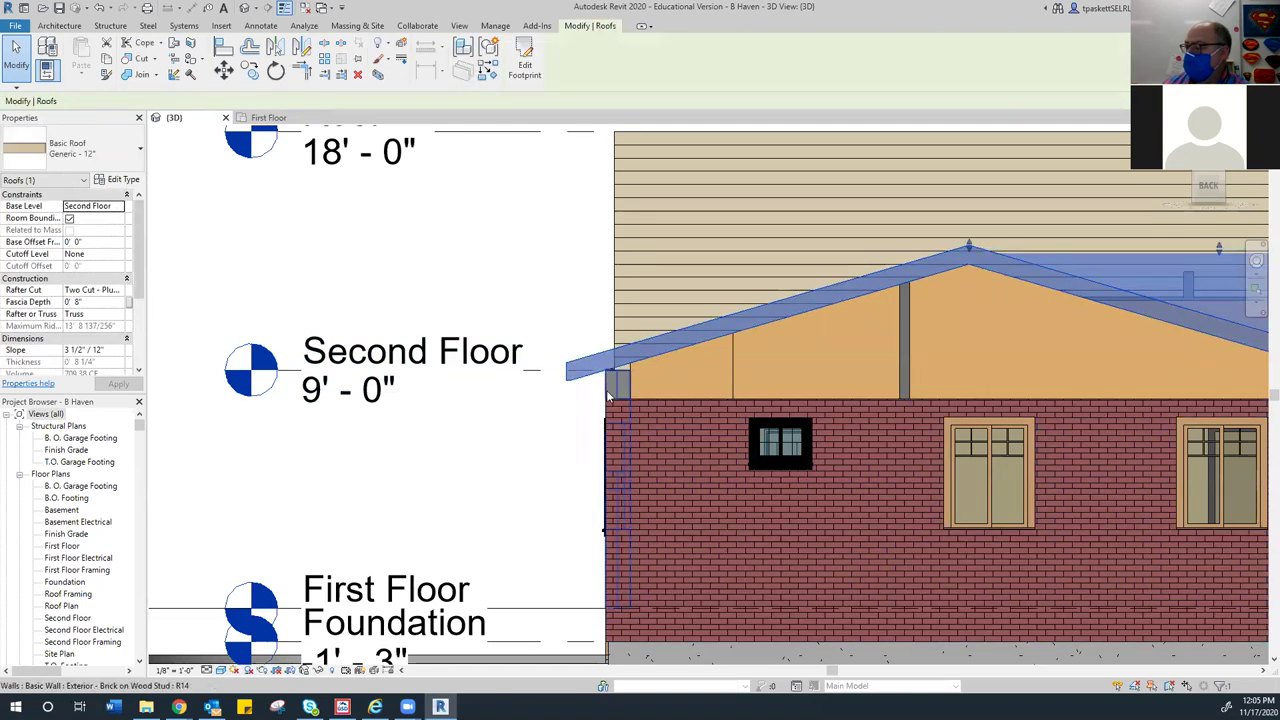
click(609, 388)
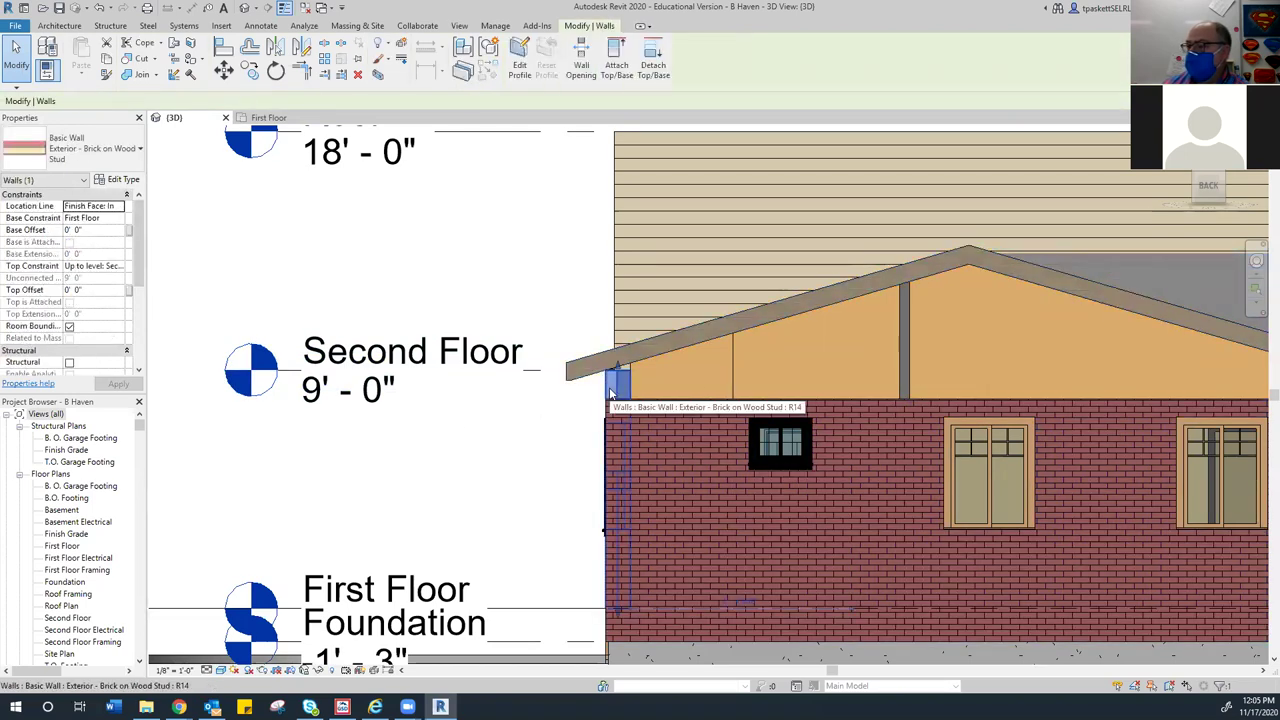
click(659, 399)
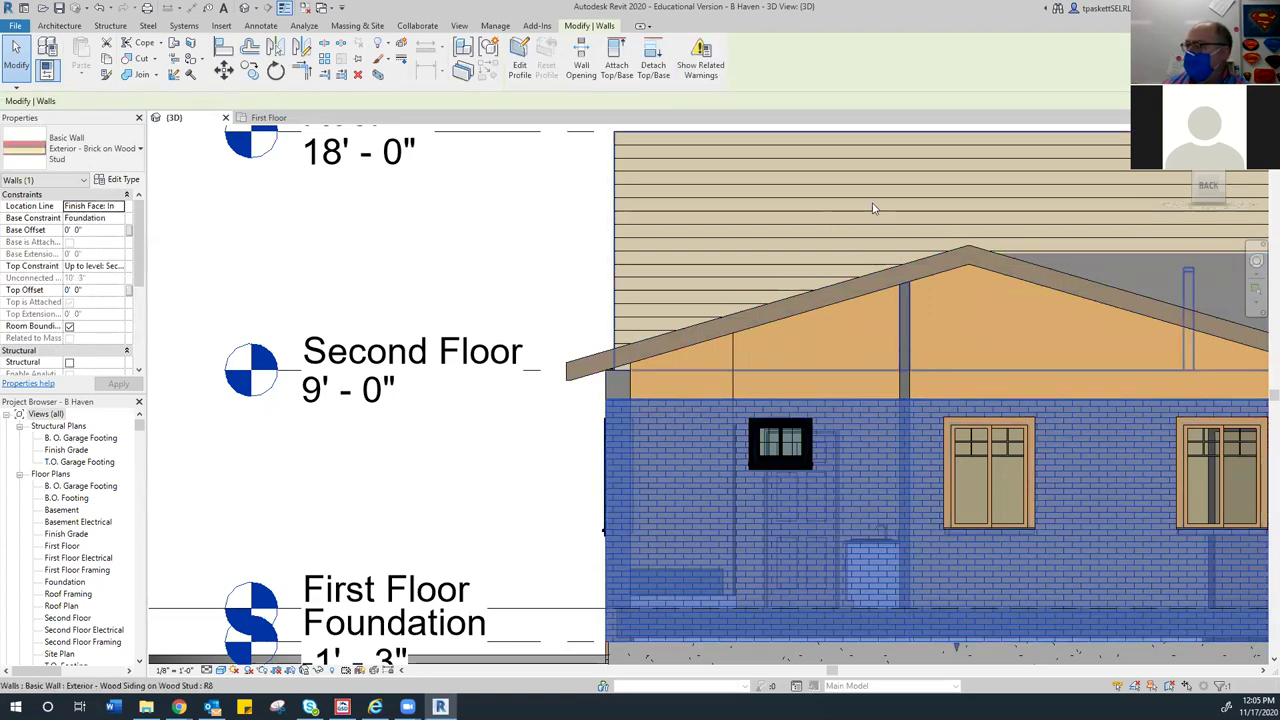
click(1212, 200)
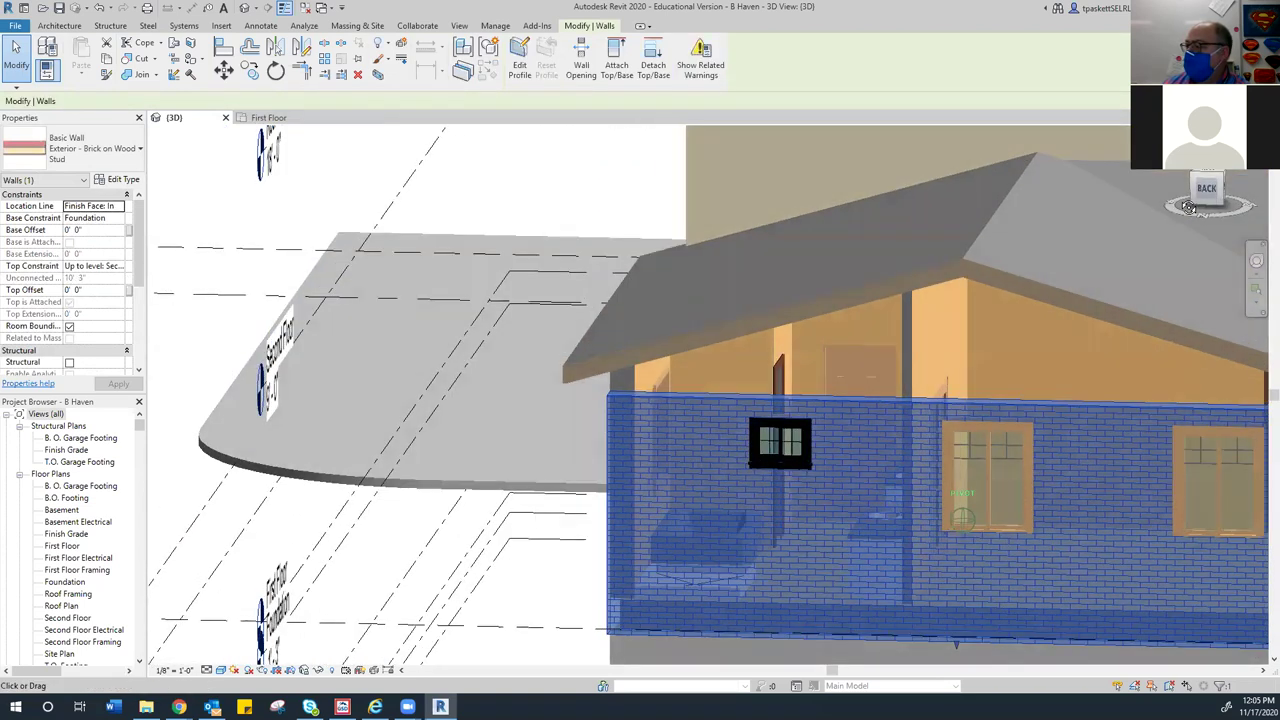
key(Escape)
middle_drag(680, 469, 481, 383)
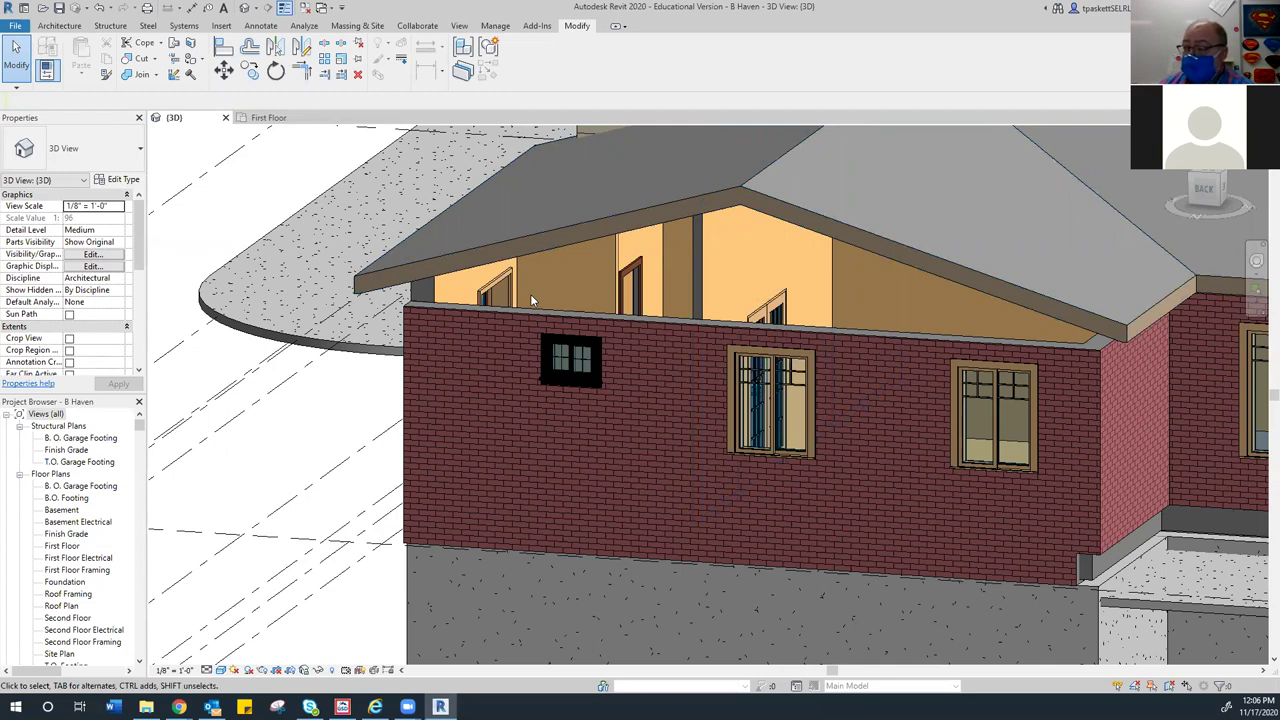
middle_drag(1009, 285, 954, 268)
click(1204, 188)
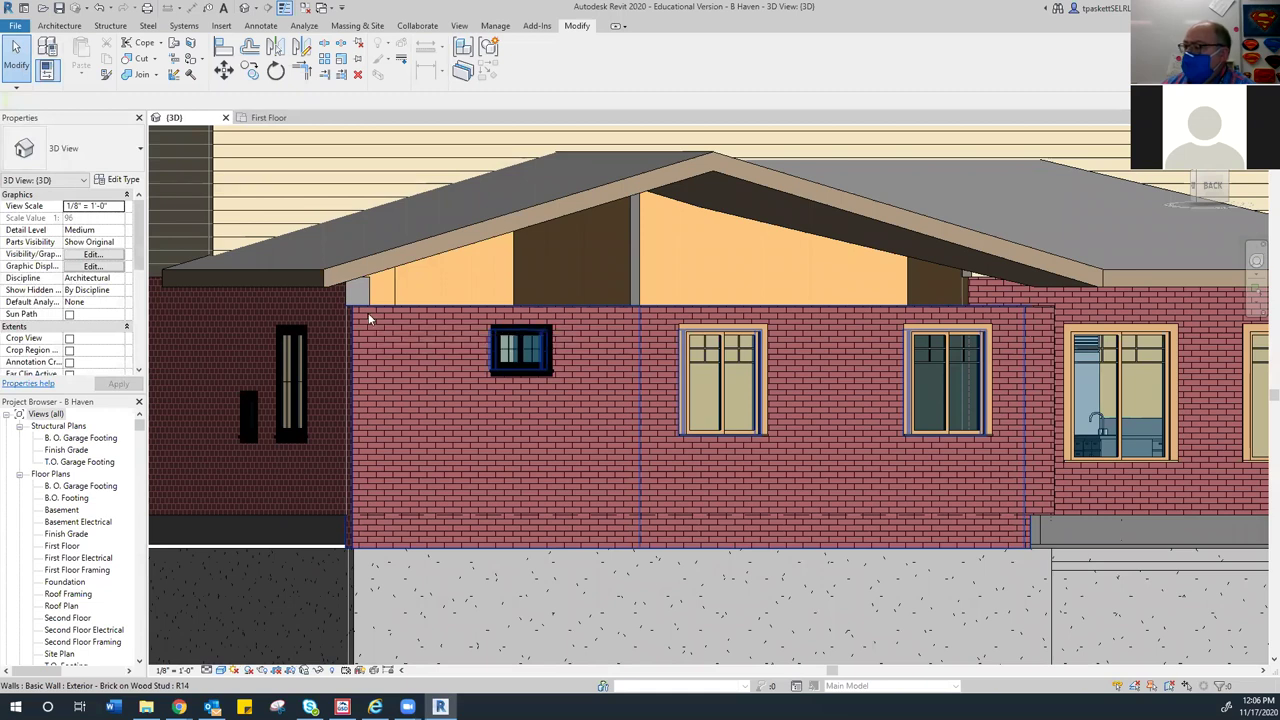
Set the base constraint of the brick side wall with the tall narrow window to Foundation, matching the adjoining gable wall
click(362, 308)
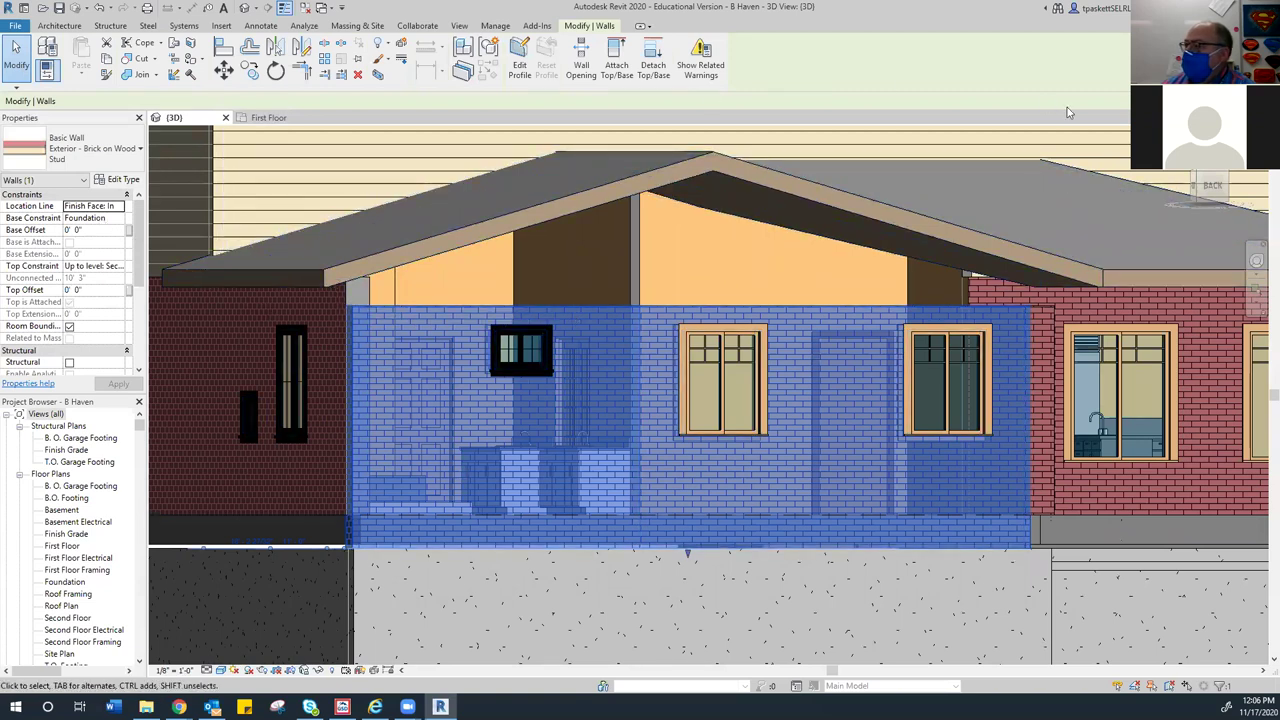
click(224, 497)
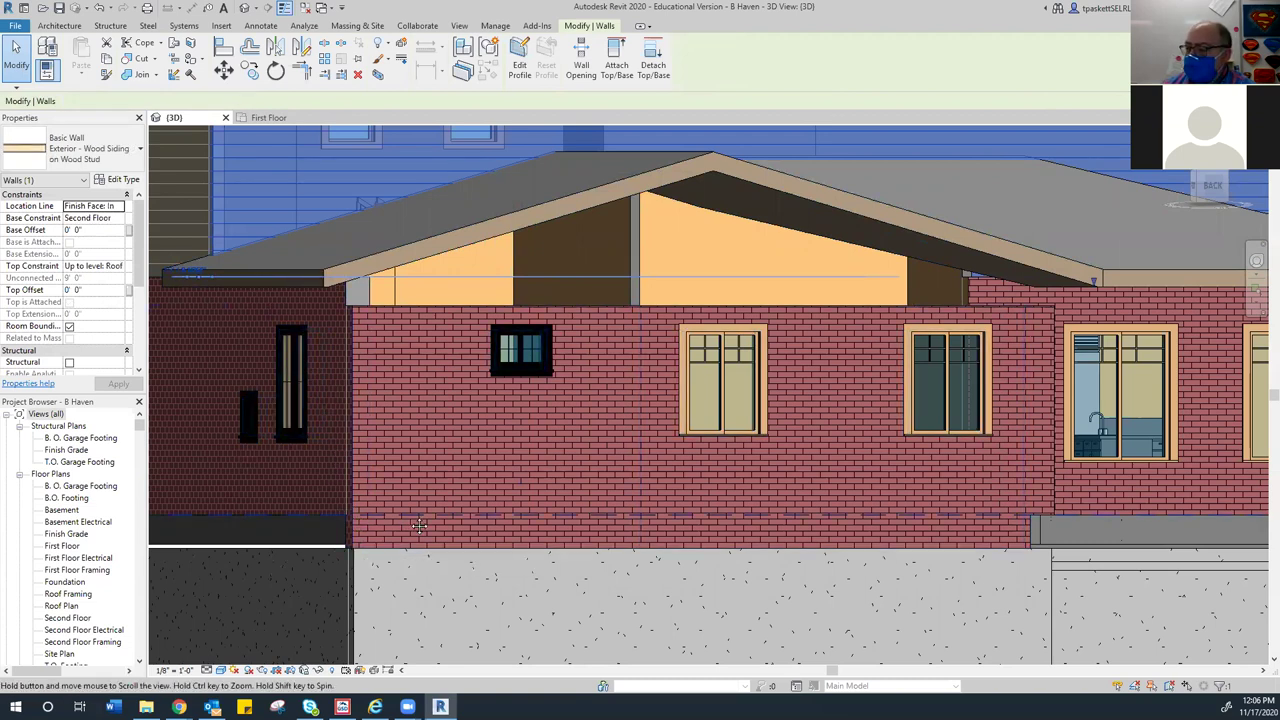
middle_drag(157, 353, 290, 340)
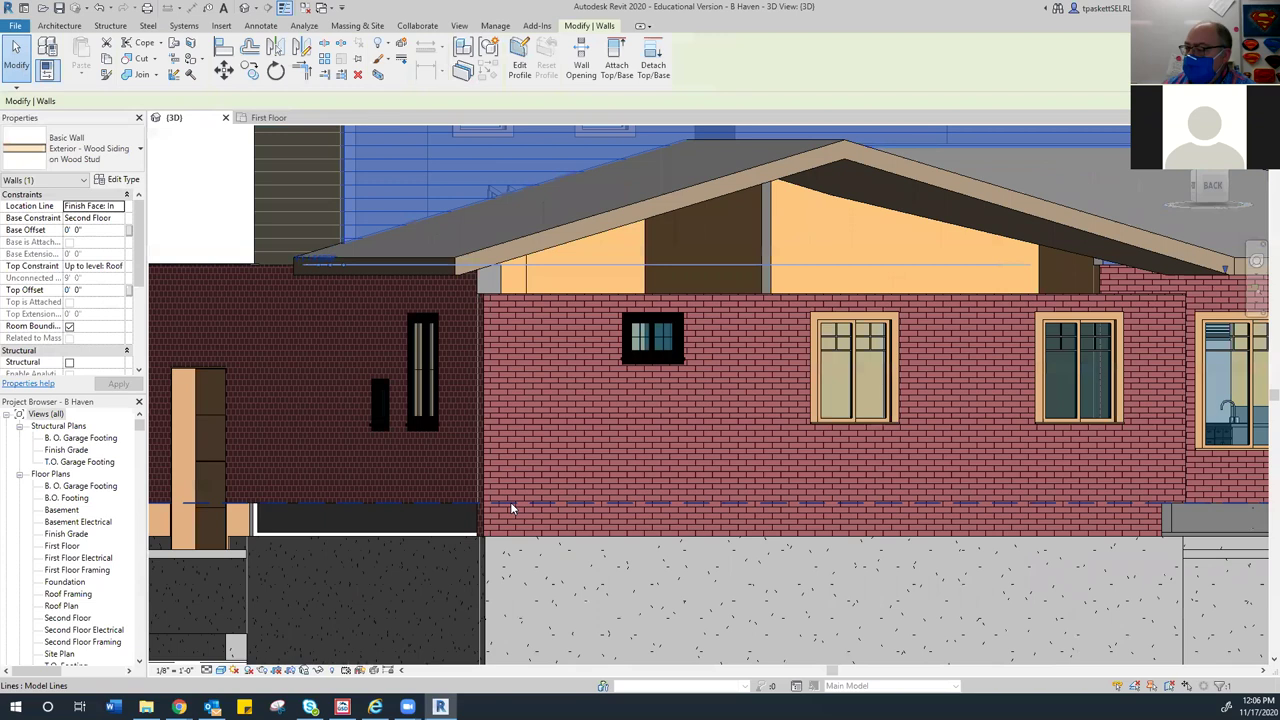
click(234, 267)
click(251, 277)
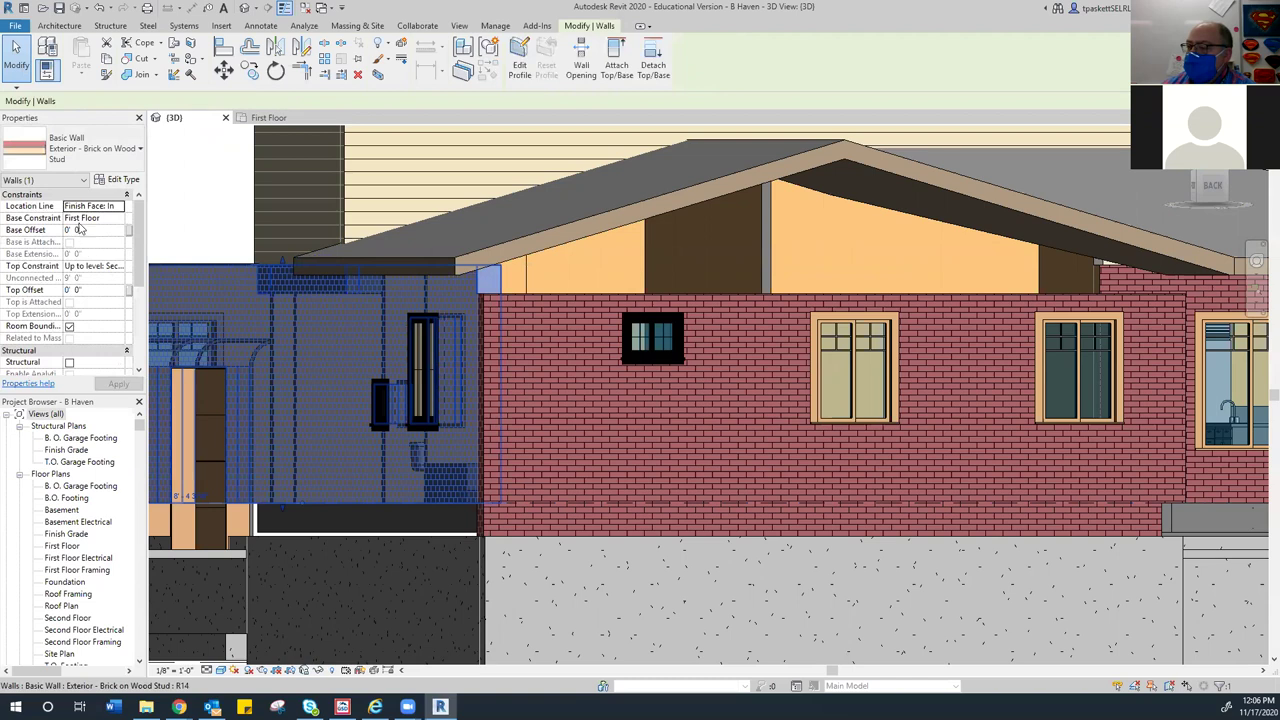
click(122, 220)
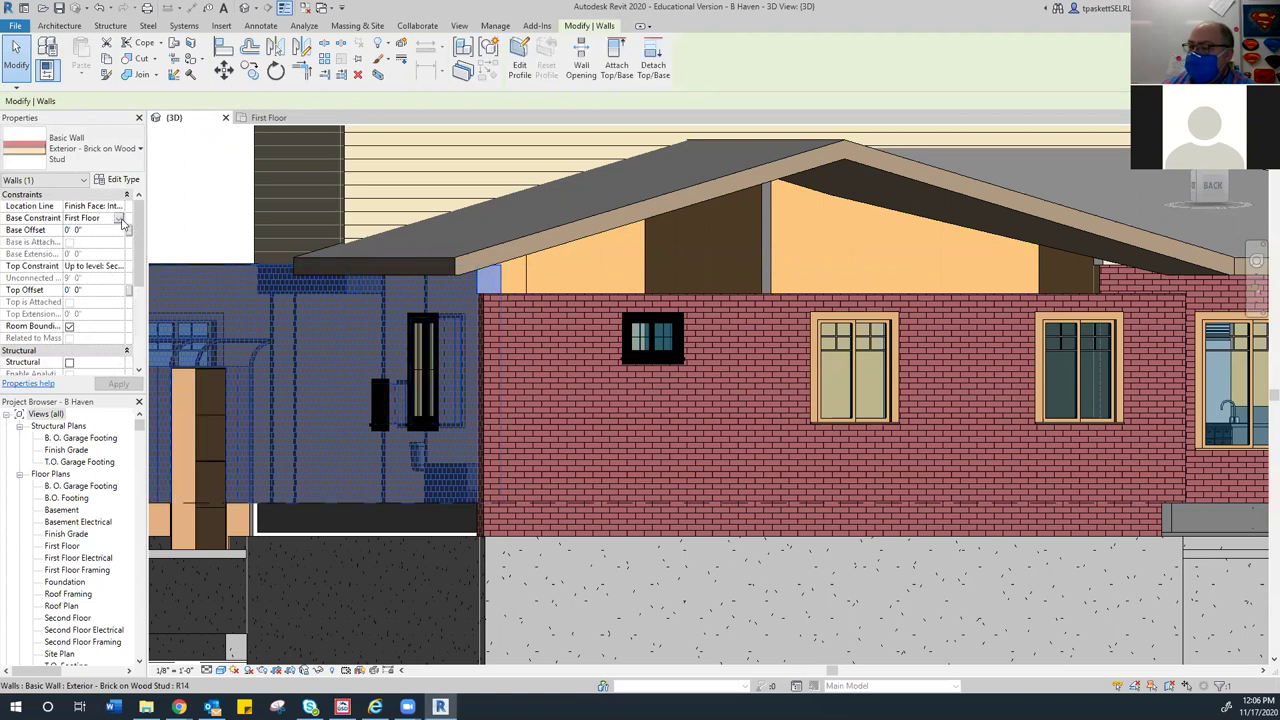
click(119, 218)
click(96, 274)
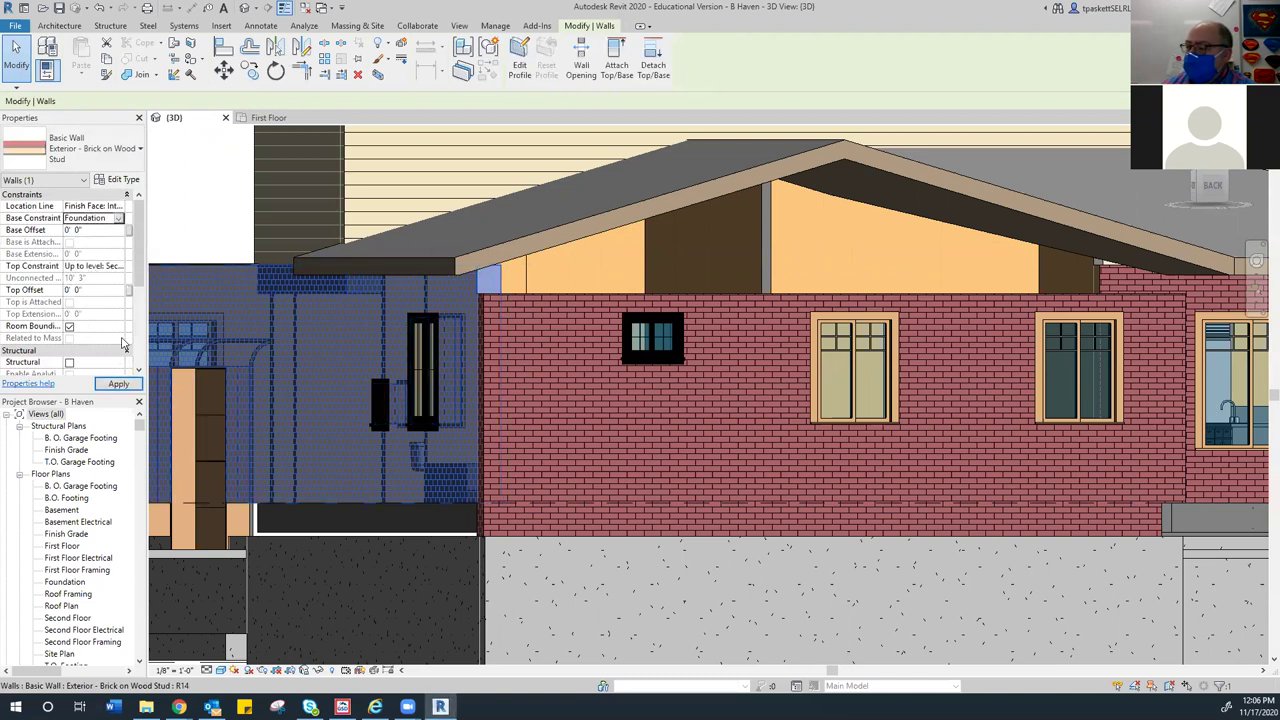
click(118, 384)
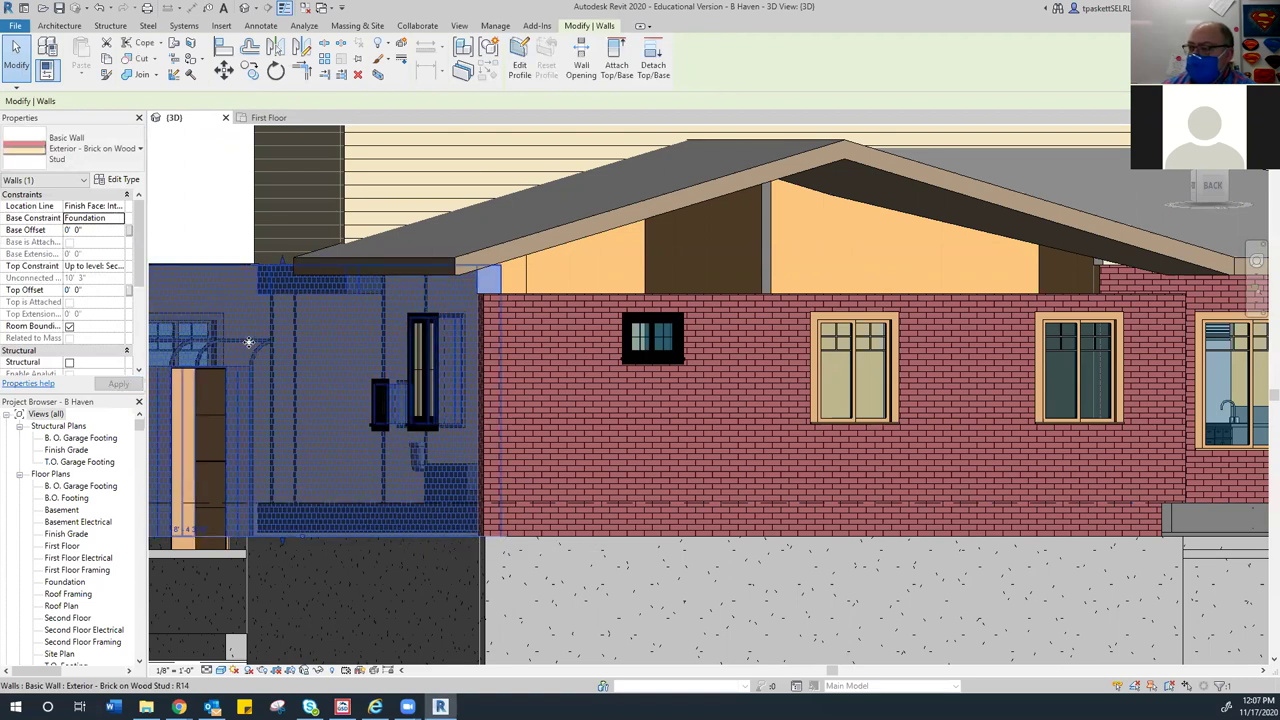
key(Escape)
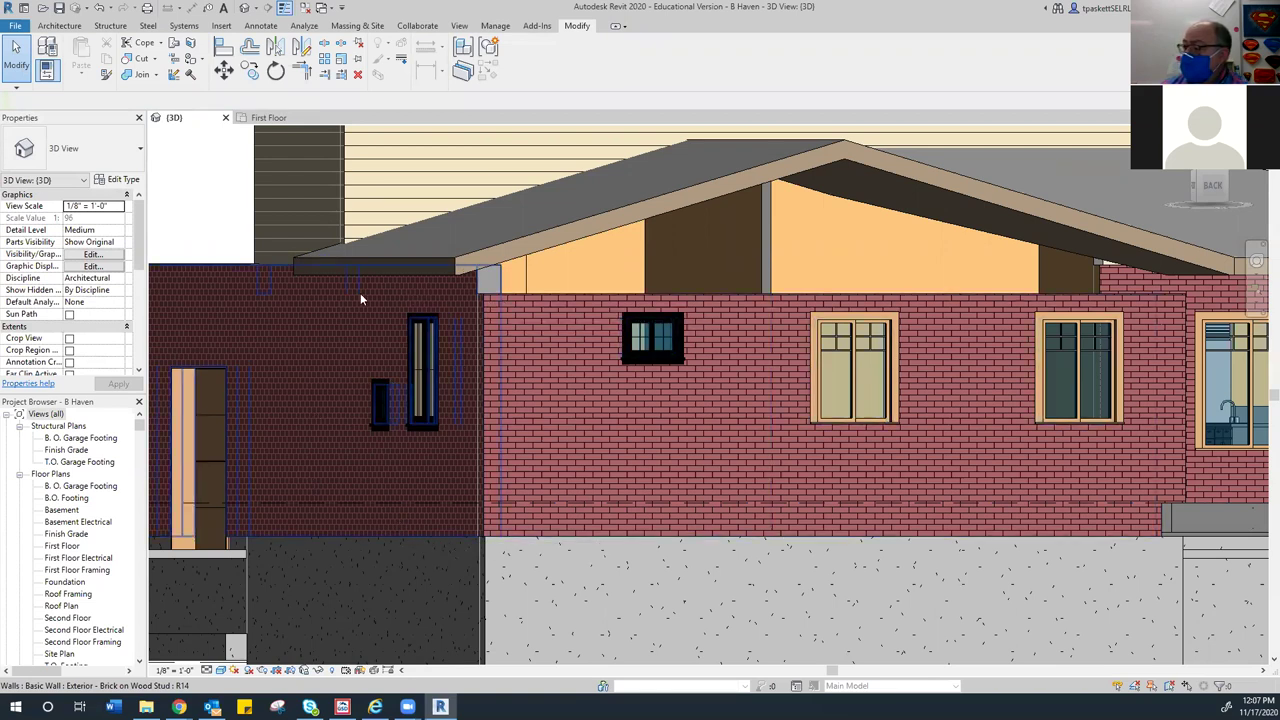
Compare the top constraints and offsets of the gable-end brick wall and the adjoining side wall
click(491, 298)
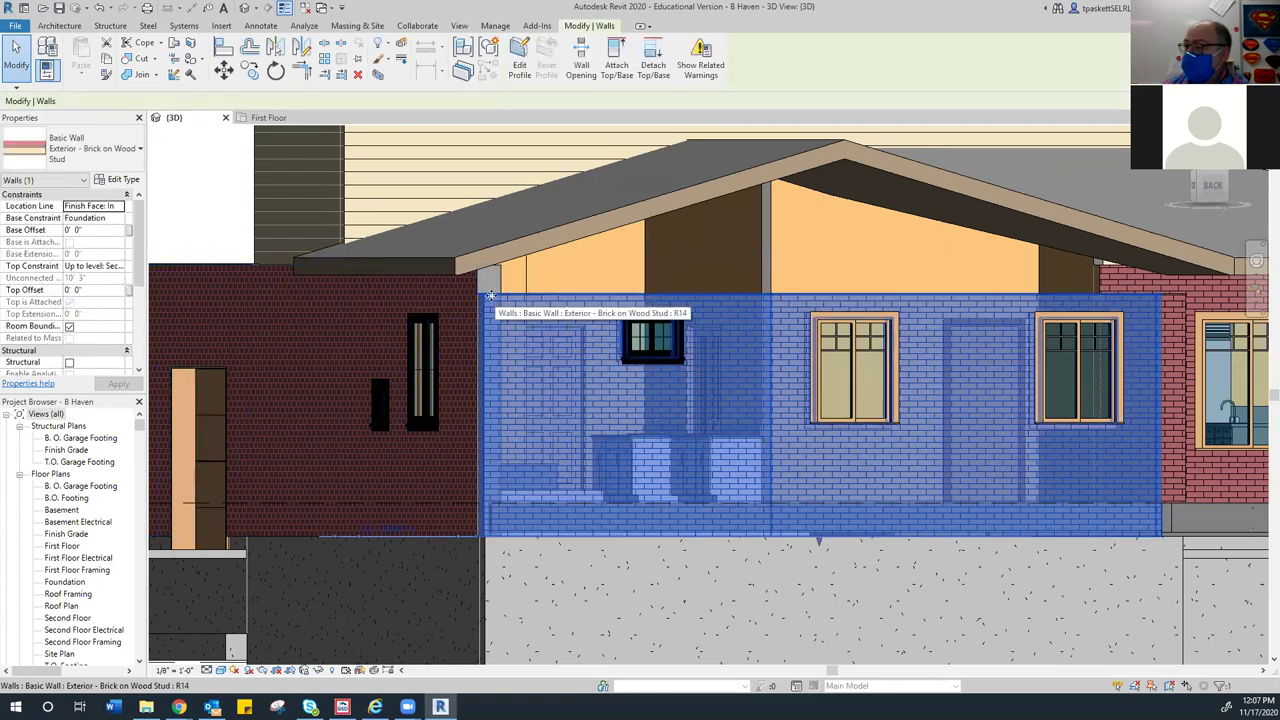
click(116, 268)
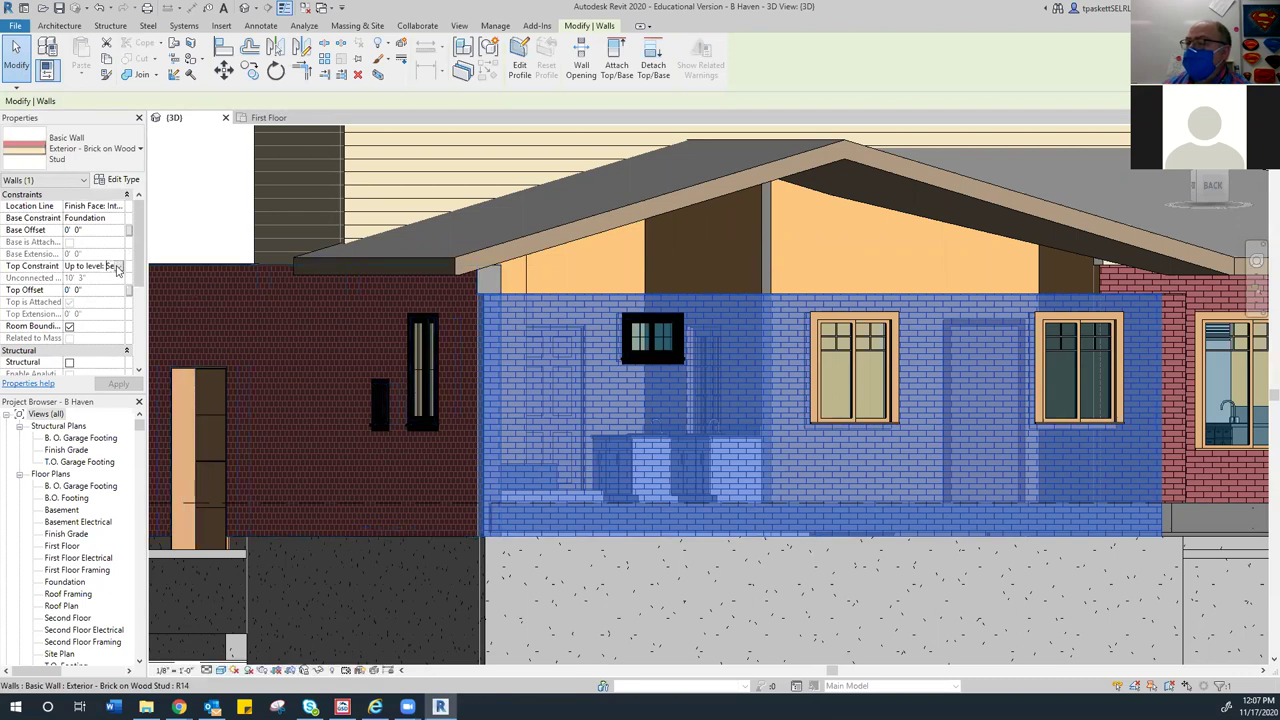
click(116, 268)
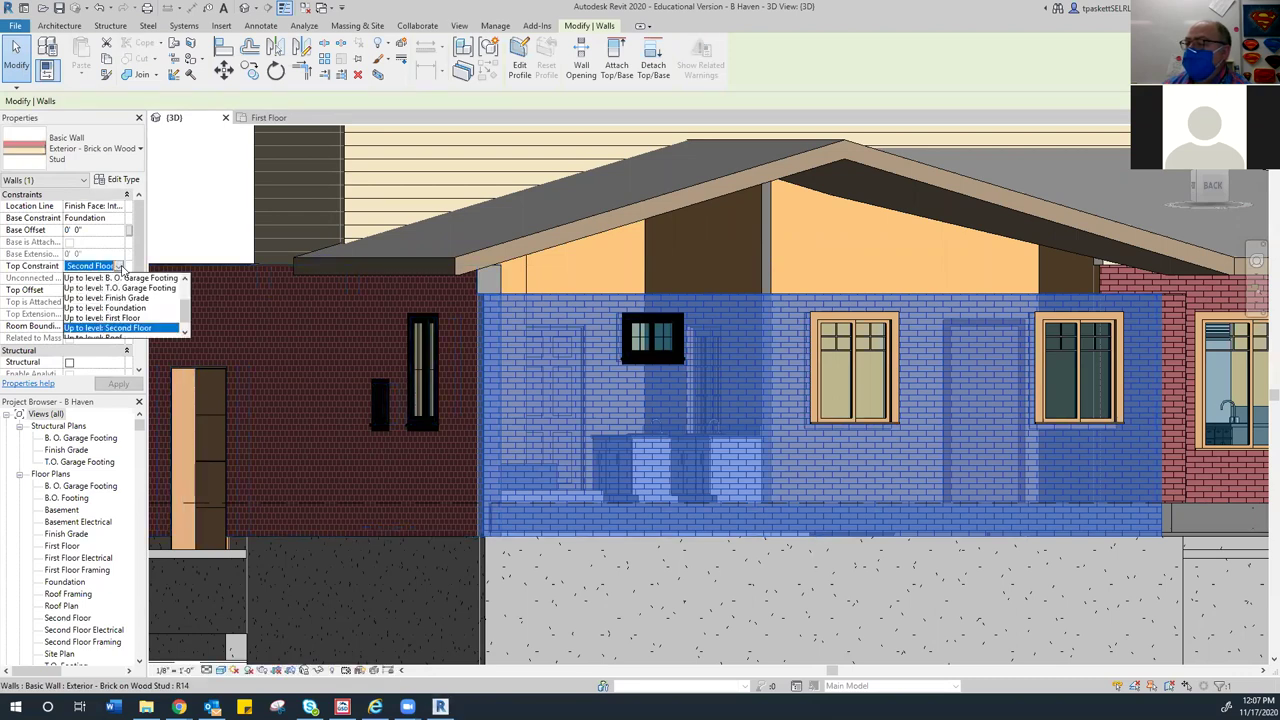
click(240, 268)
click(239, 266)
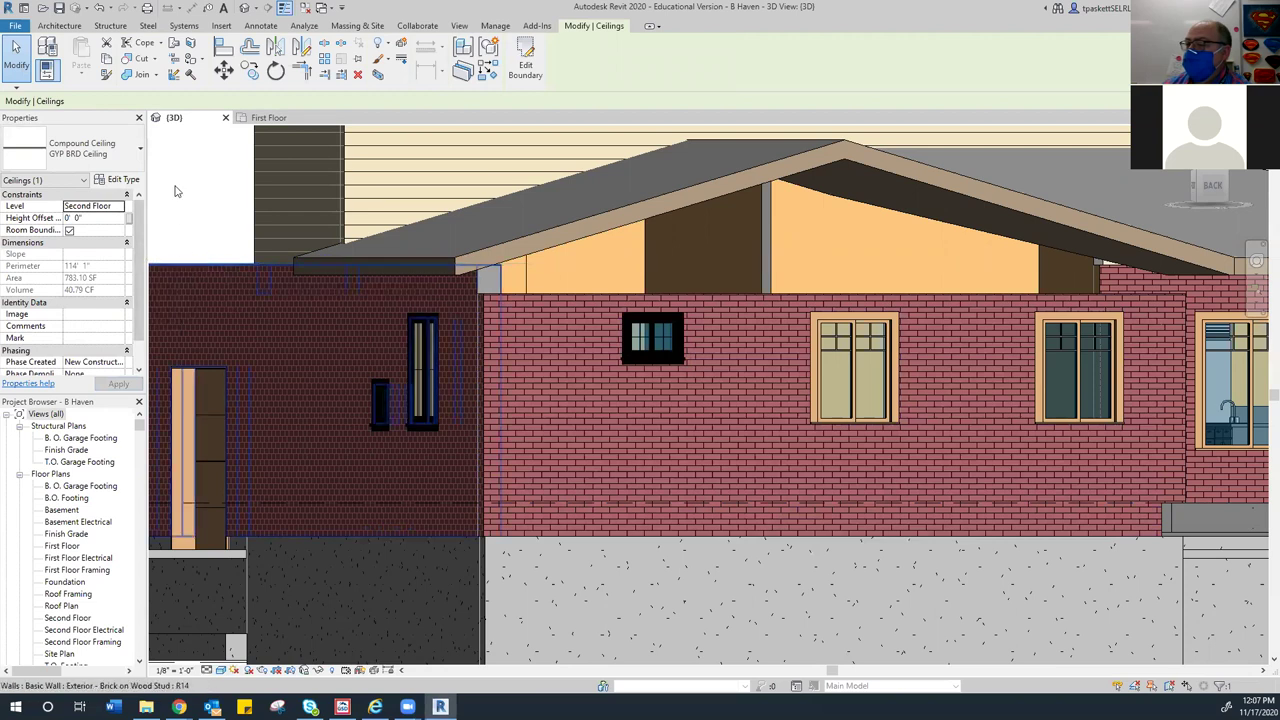
key(Escape)
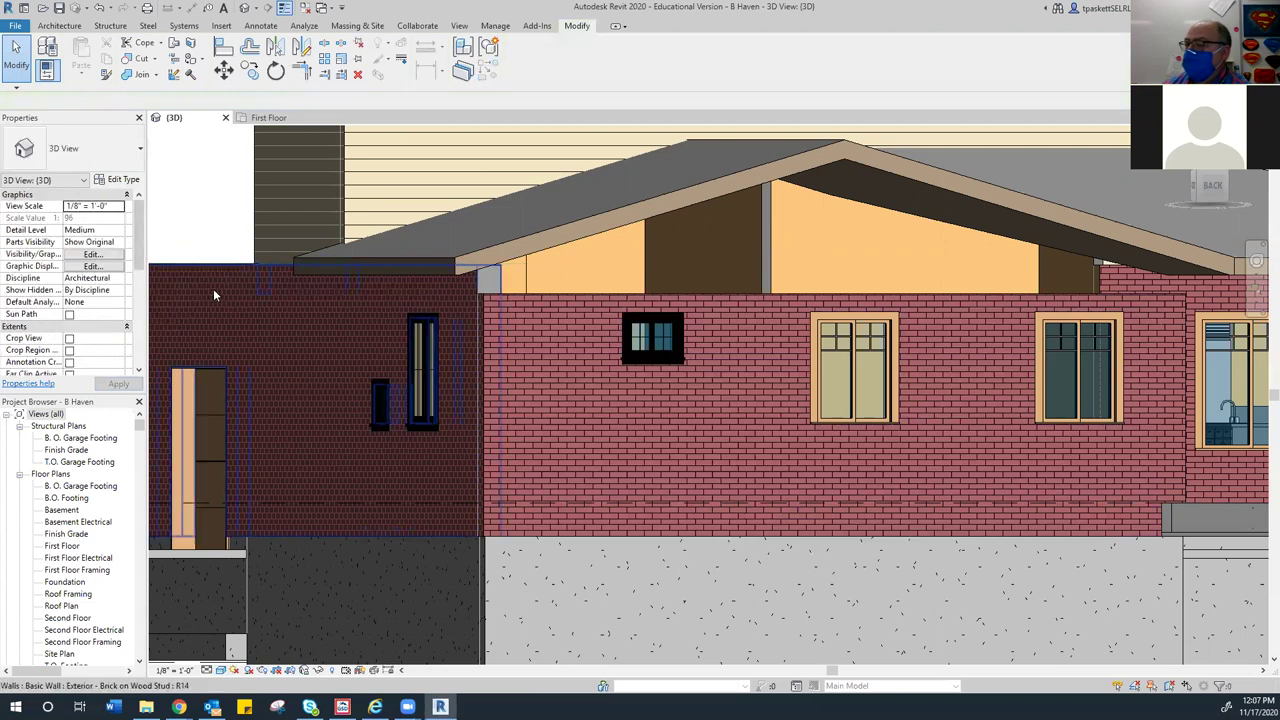
click(460, 287)
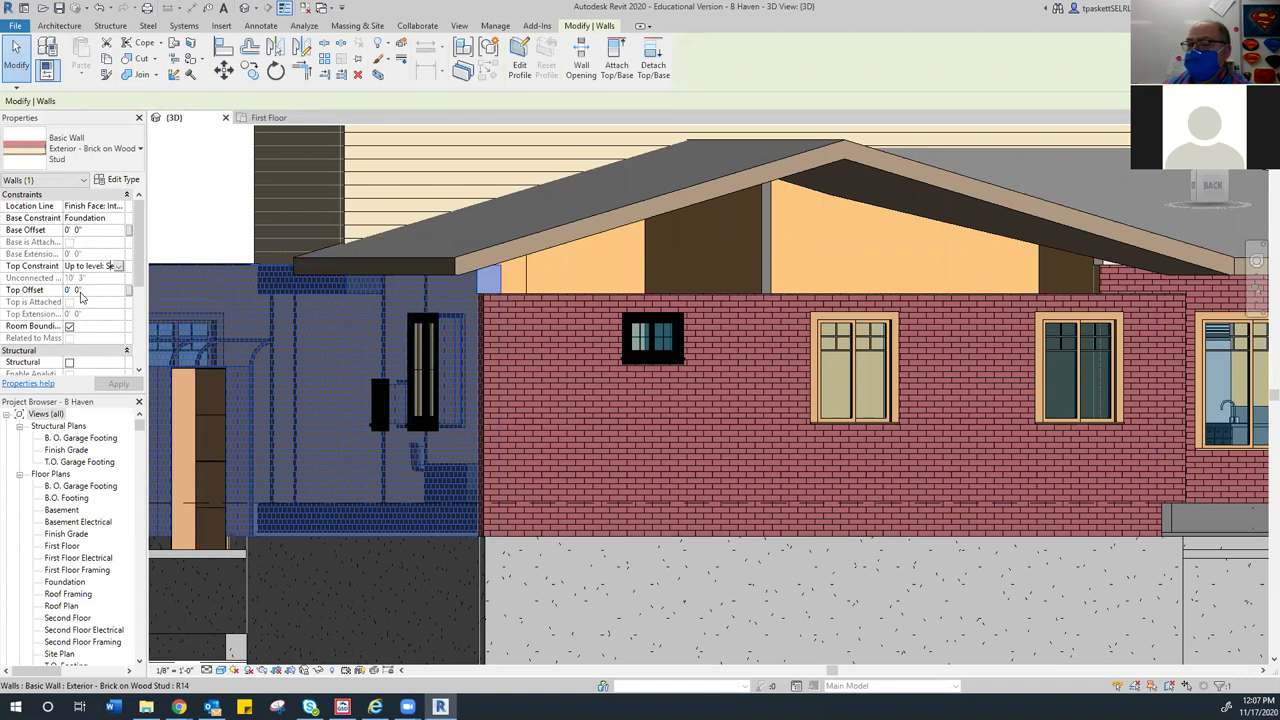
key(Escape)
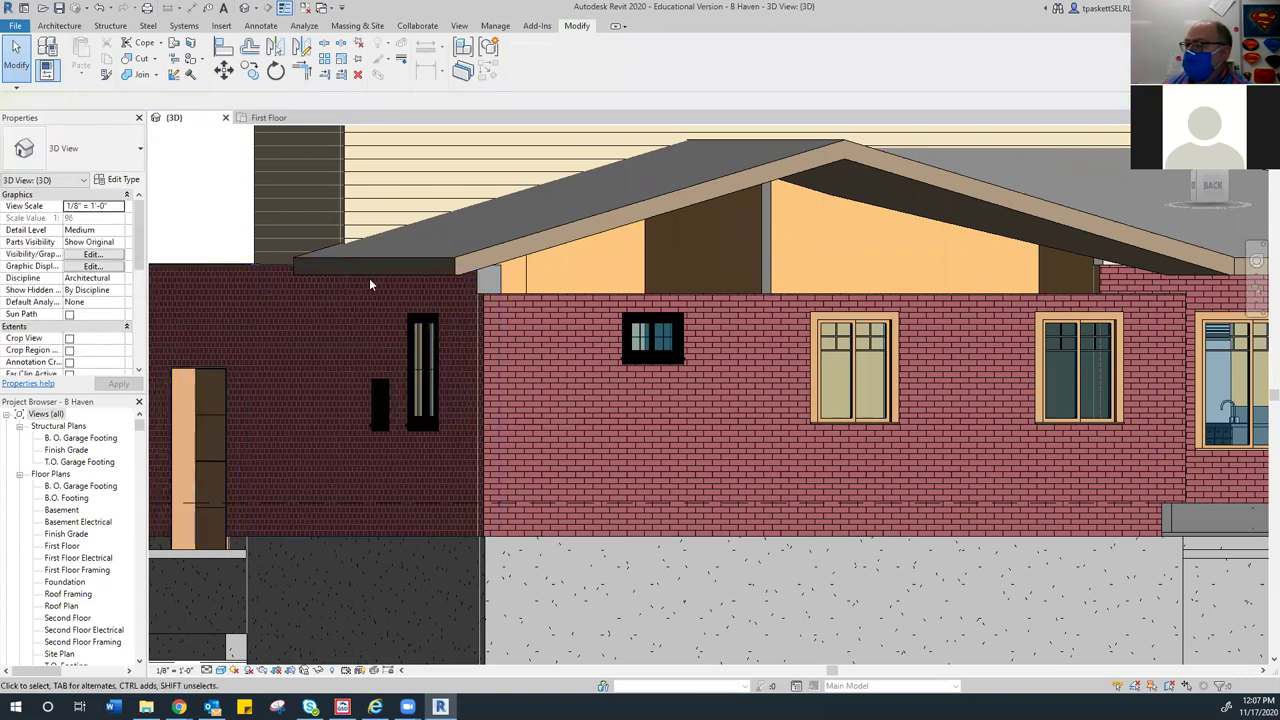
click(493, 298)
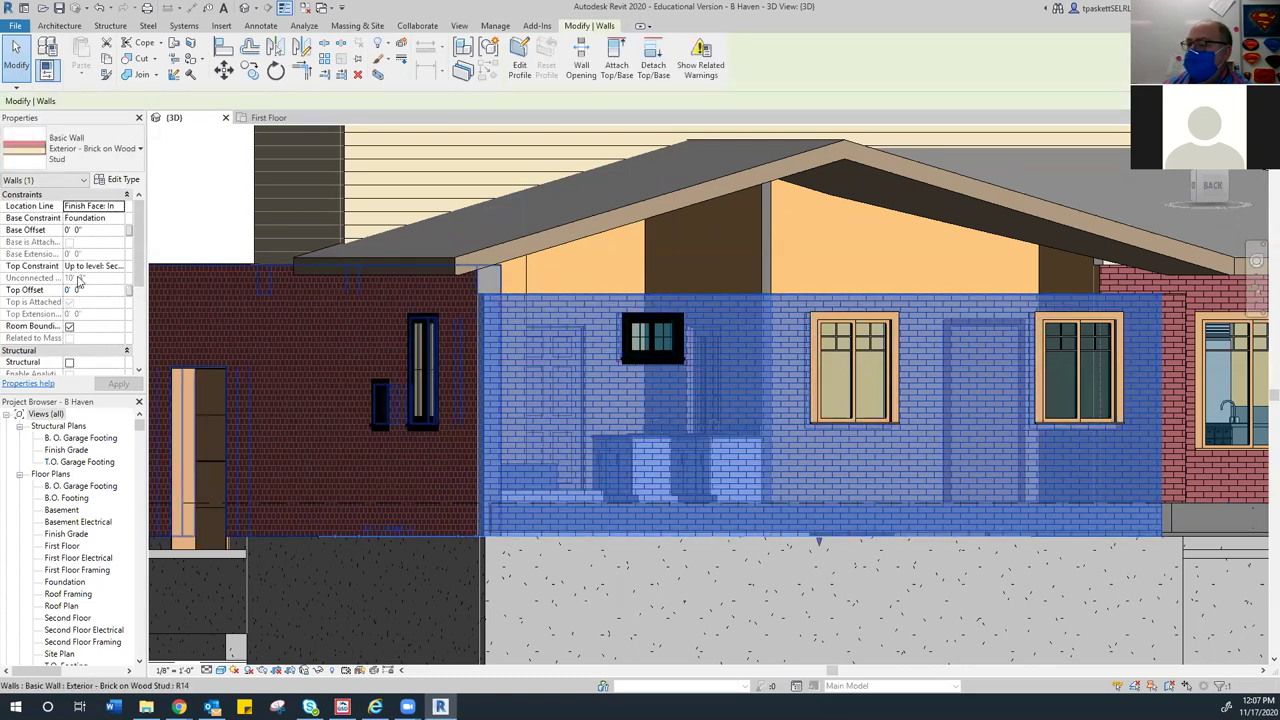
click(180, 227)
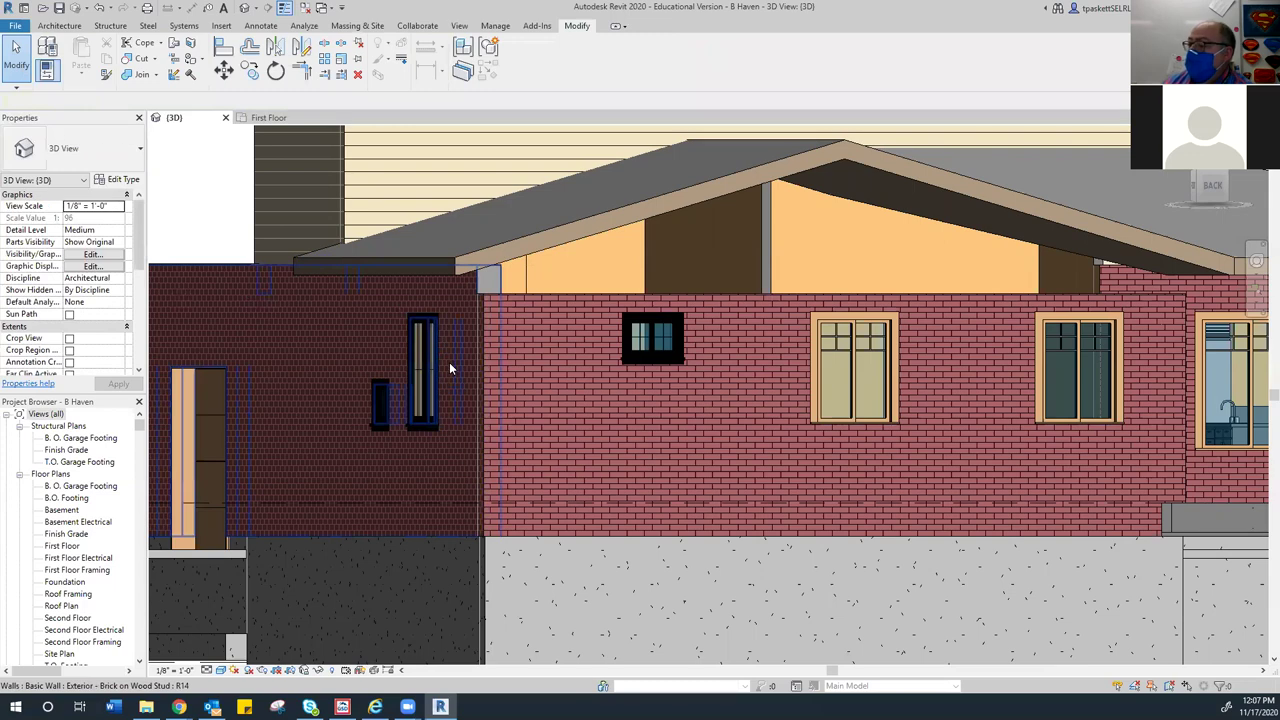
Open the Second Floor plan and bring the rear wing roof outline into view
scroll(490, 355, down, 2)
mouse_move(504, 358)
middle_down()
mouse_move(512, 373)
mouse_move(440, 376)
mouse_move(445, 345)
middle_up()
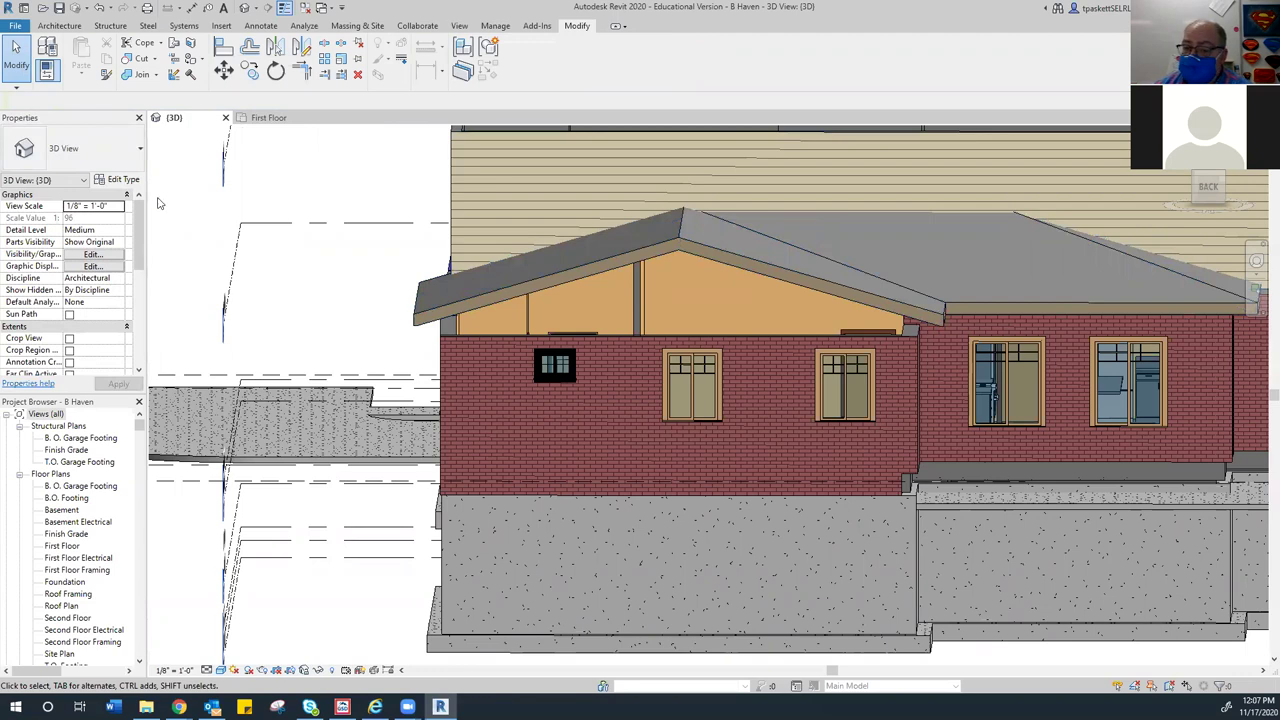
click(268, 118)
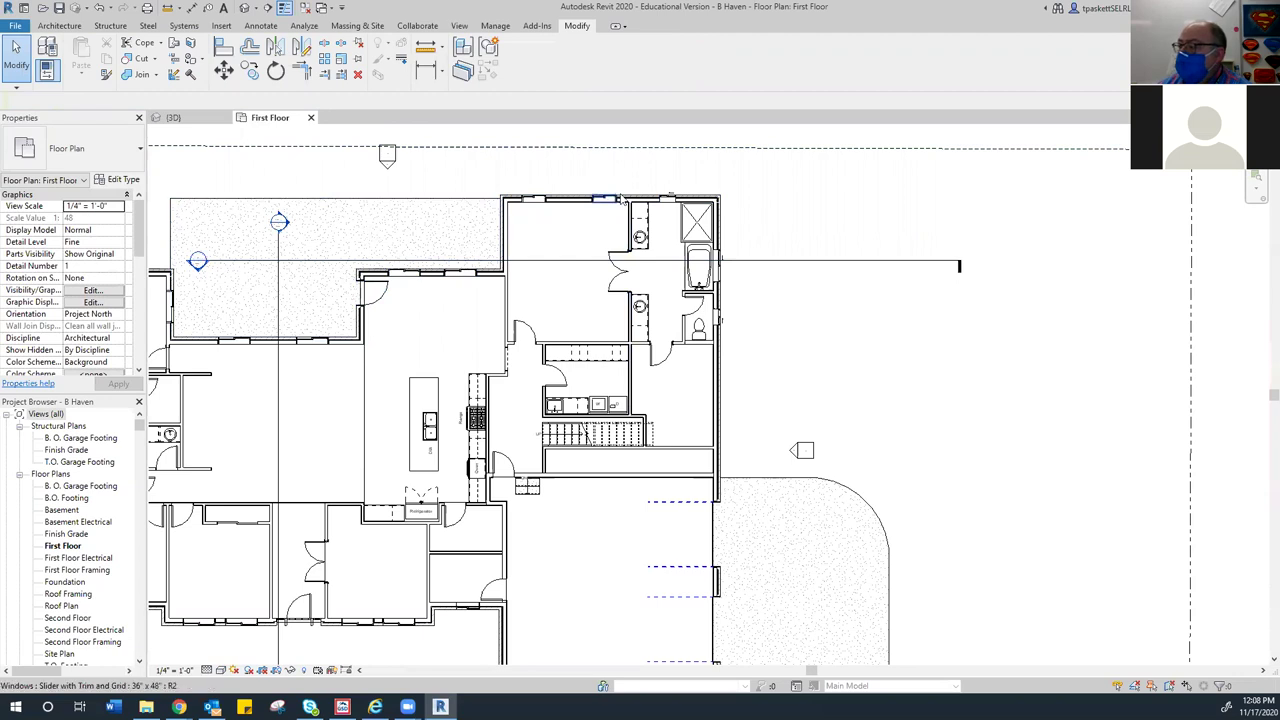
scroll(680, 202, down, 3)
scroll(690, 202, up, 2)
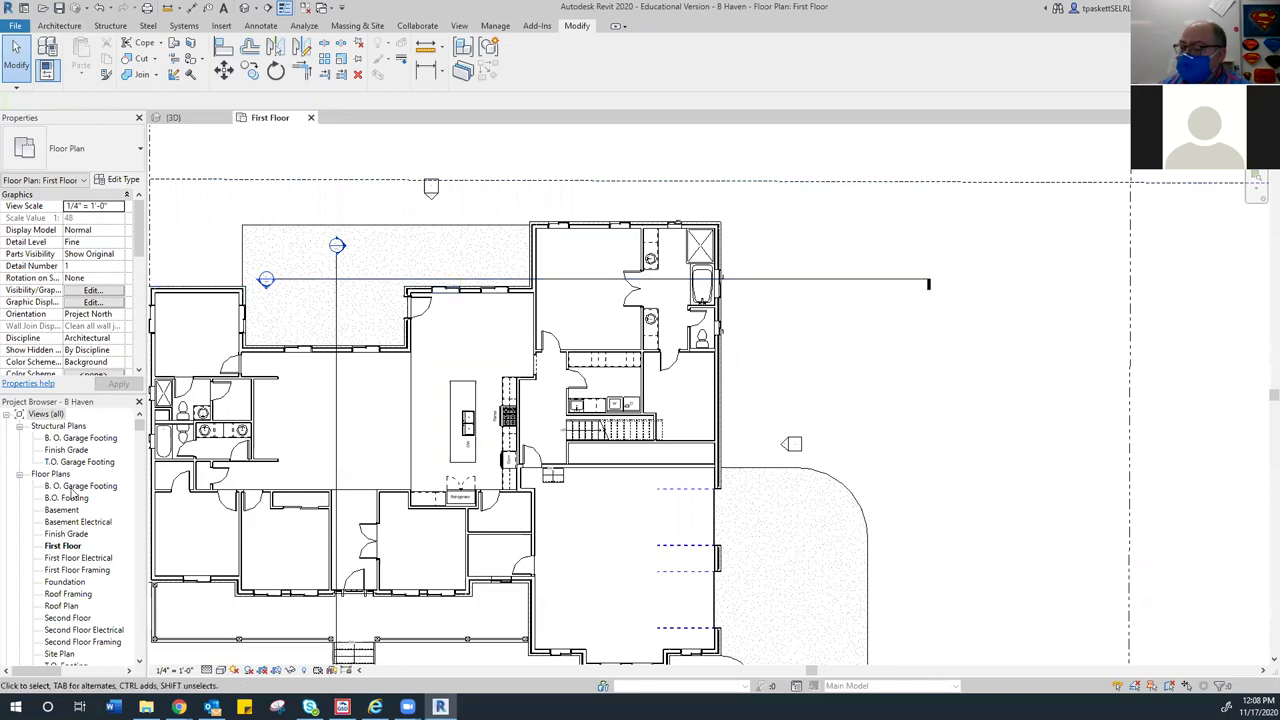
double_click(78, 619)
middle_drag(545, 279, 508, 376)
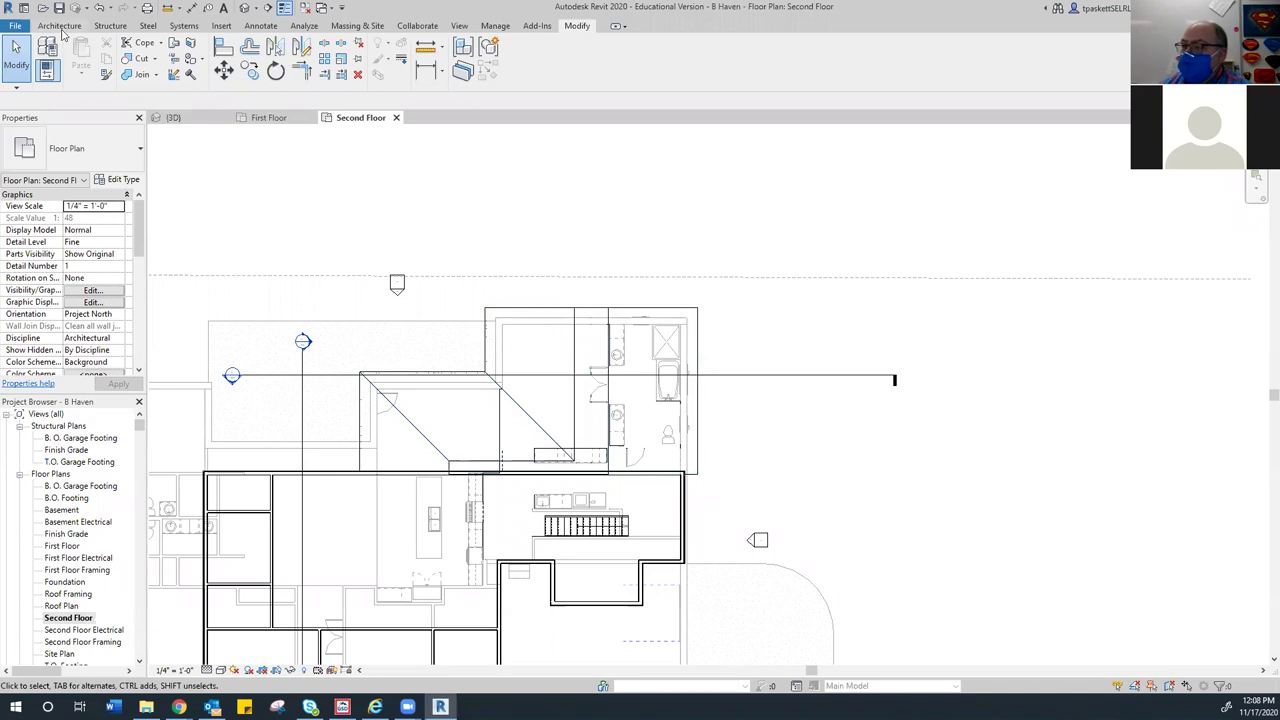
Start a new wall on the Second Floor using the type Exterior - Wood Shingle on Wood Stud
click(60, 26)
click(47, 52)
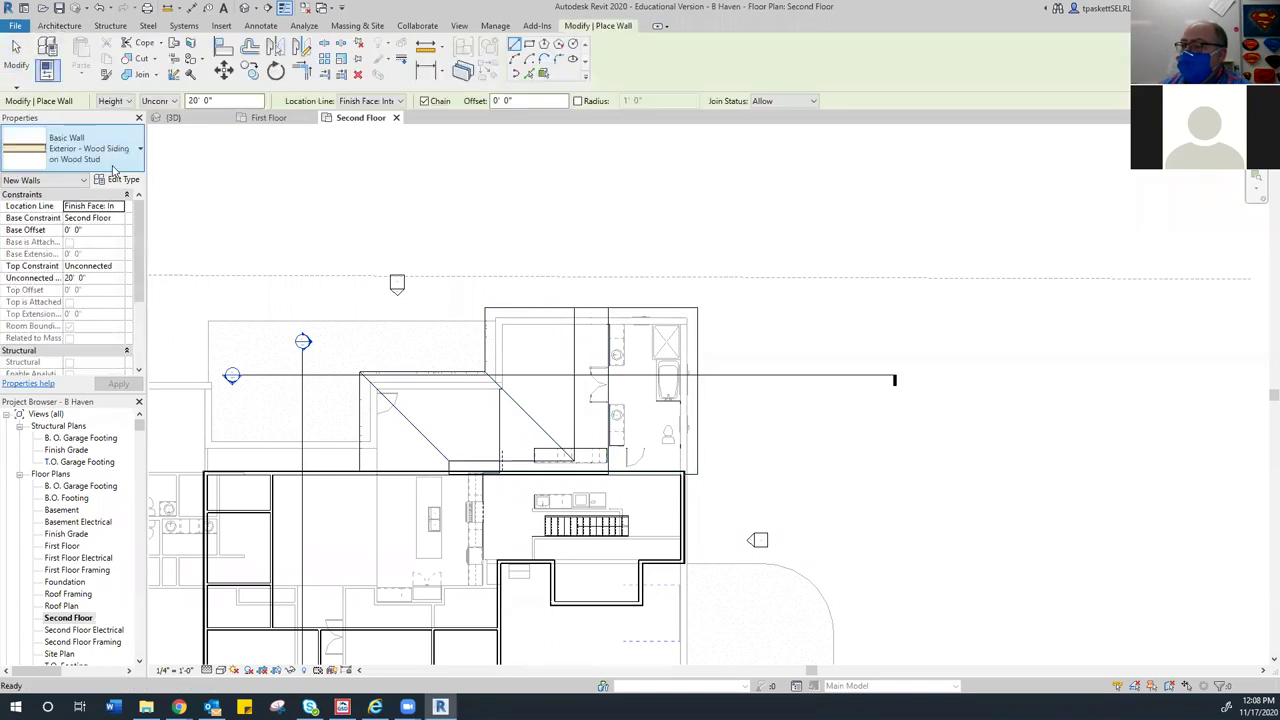
click(110, 155)
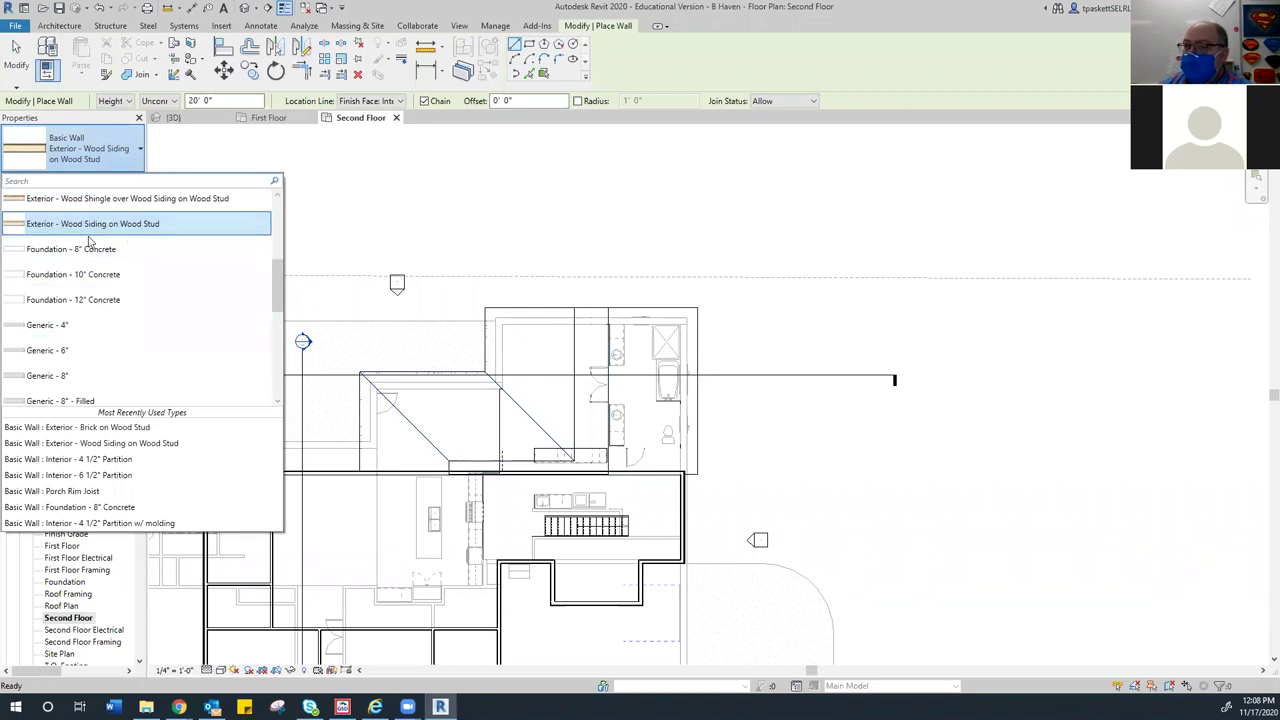
scroll(88, 240, up, 1)
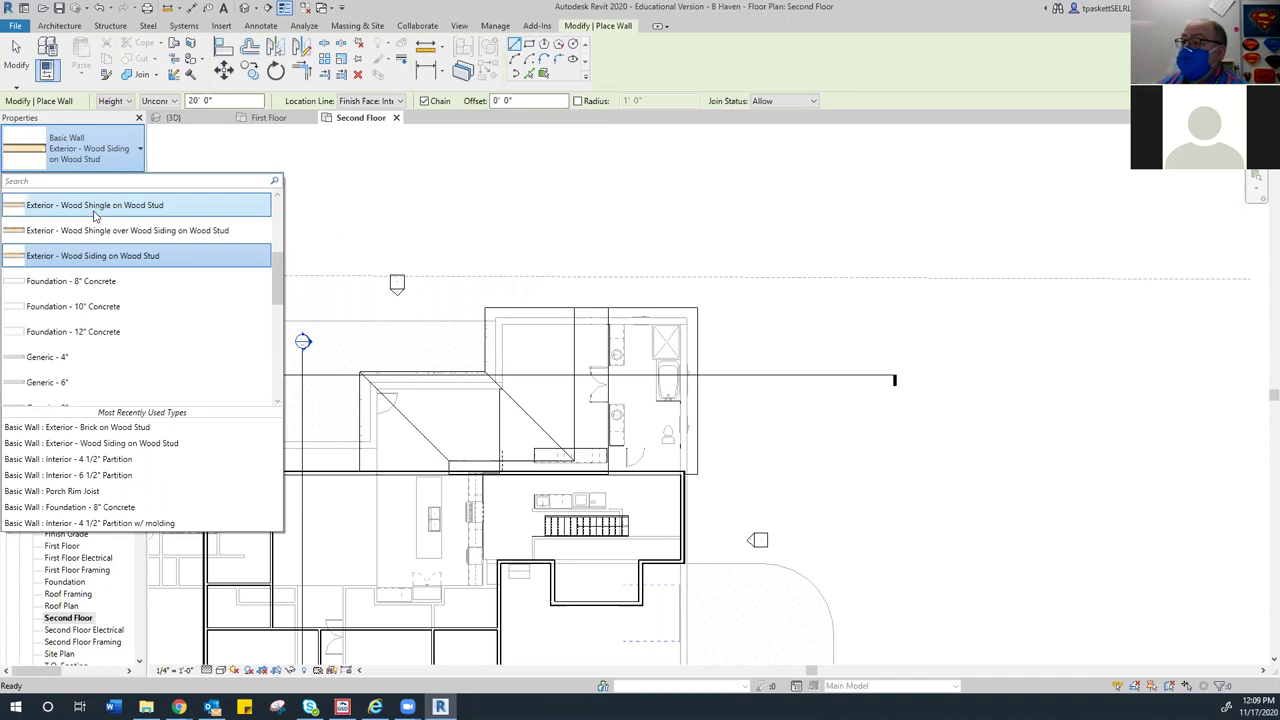
click(246, 214)
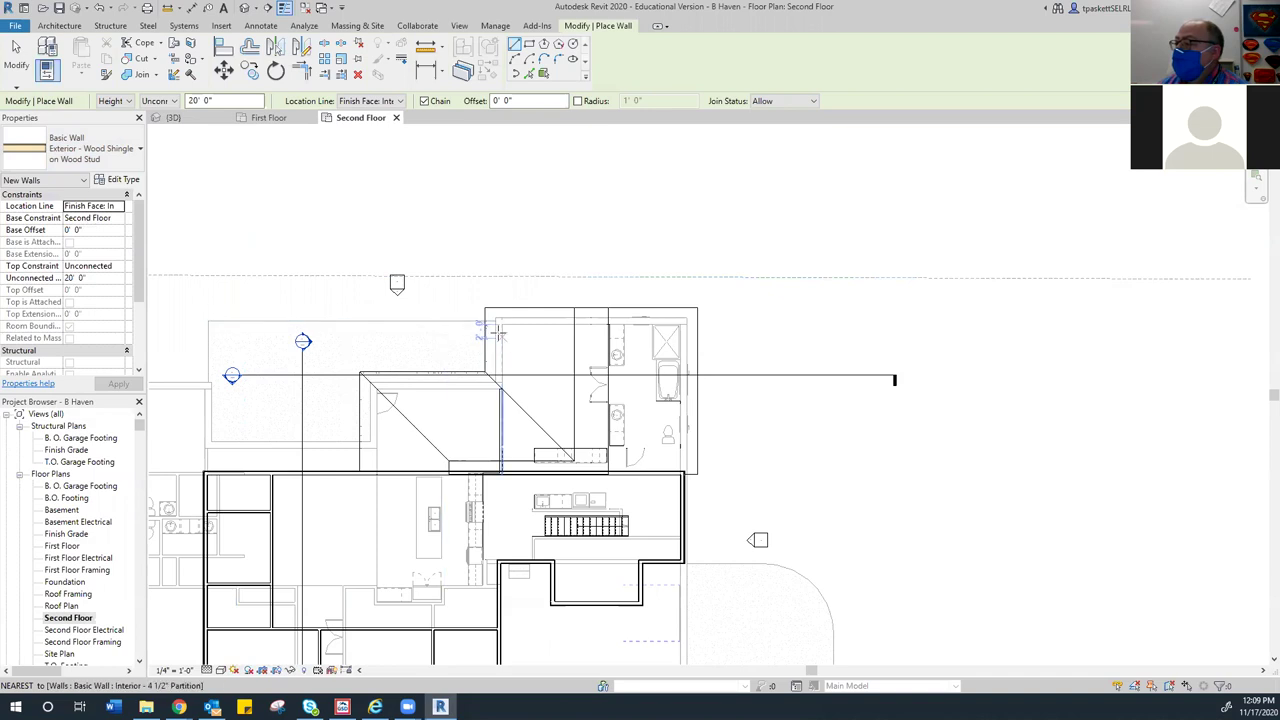
click(400, 101)
click(400, 101)
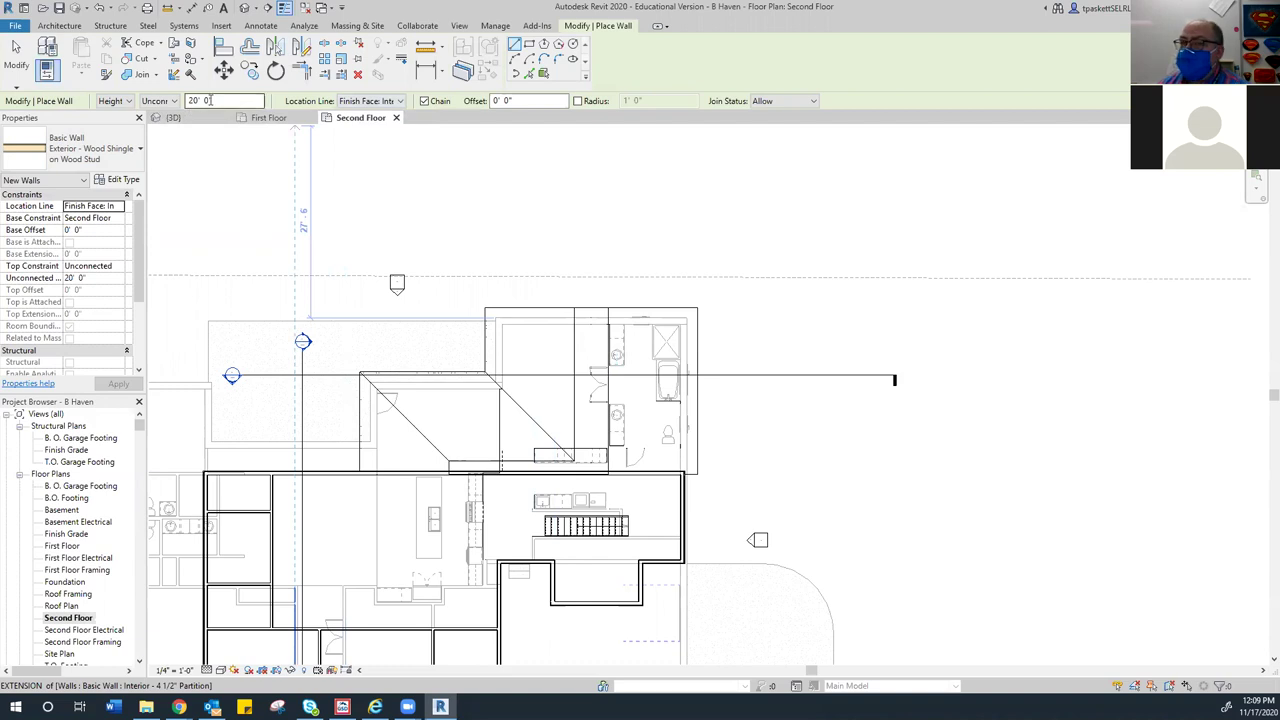
Draw the wood shingle wall about 26' 5 5/8" long over the rear wing's gable-end brick wall, along its interior face
scroll(503, 324, up, 3)
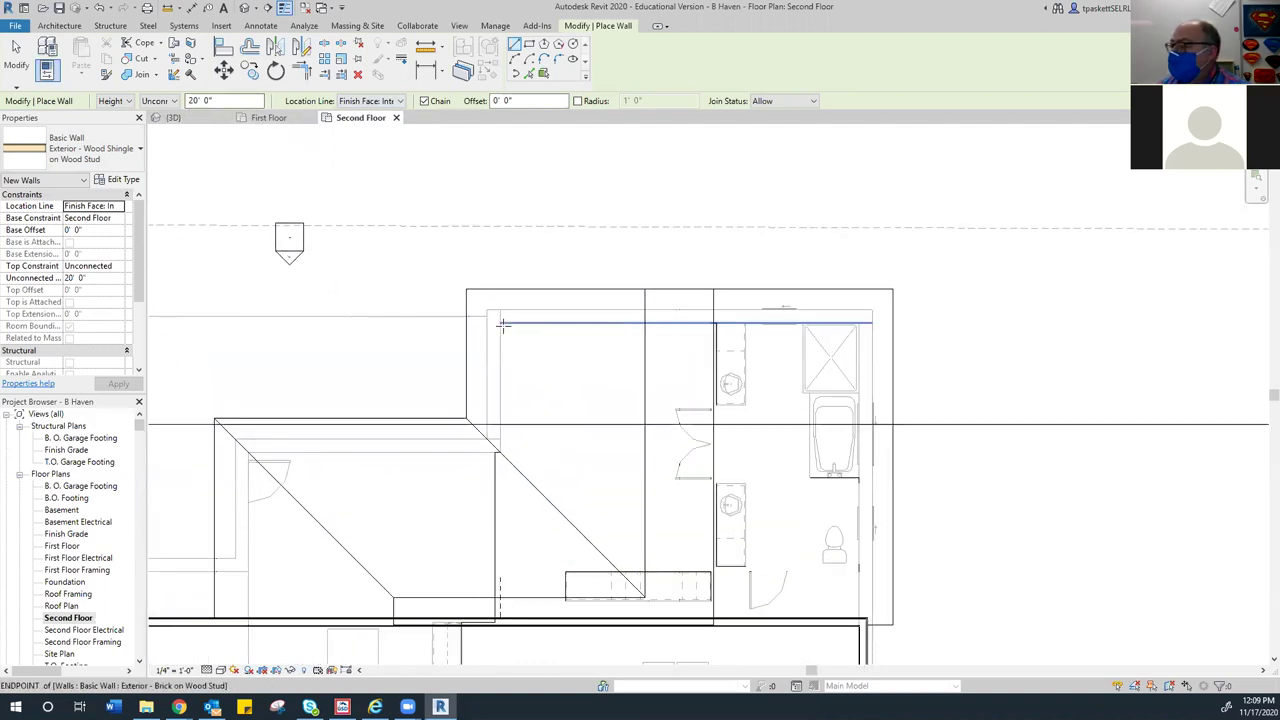
click(502, 323)
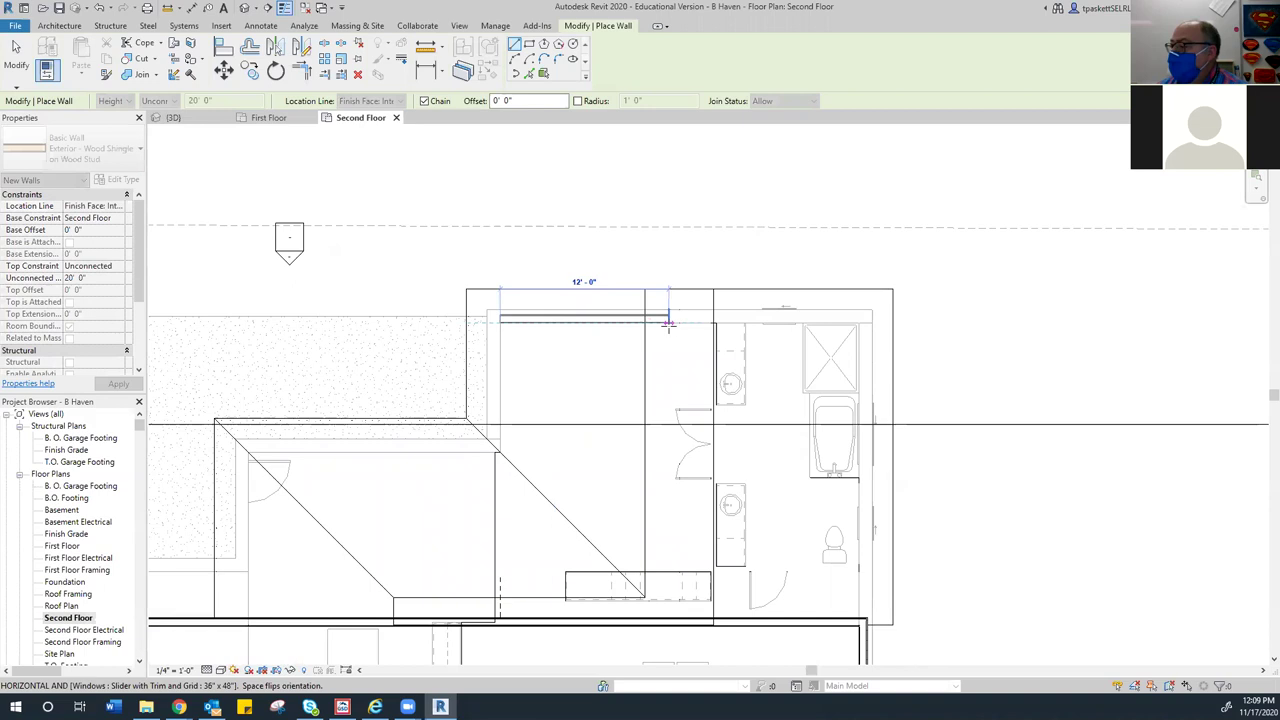
click(870, 320)
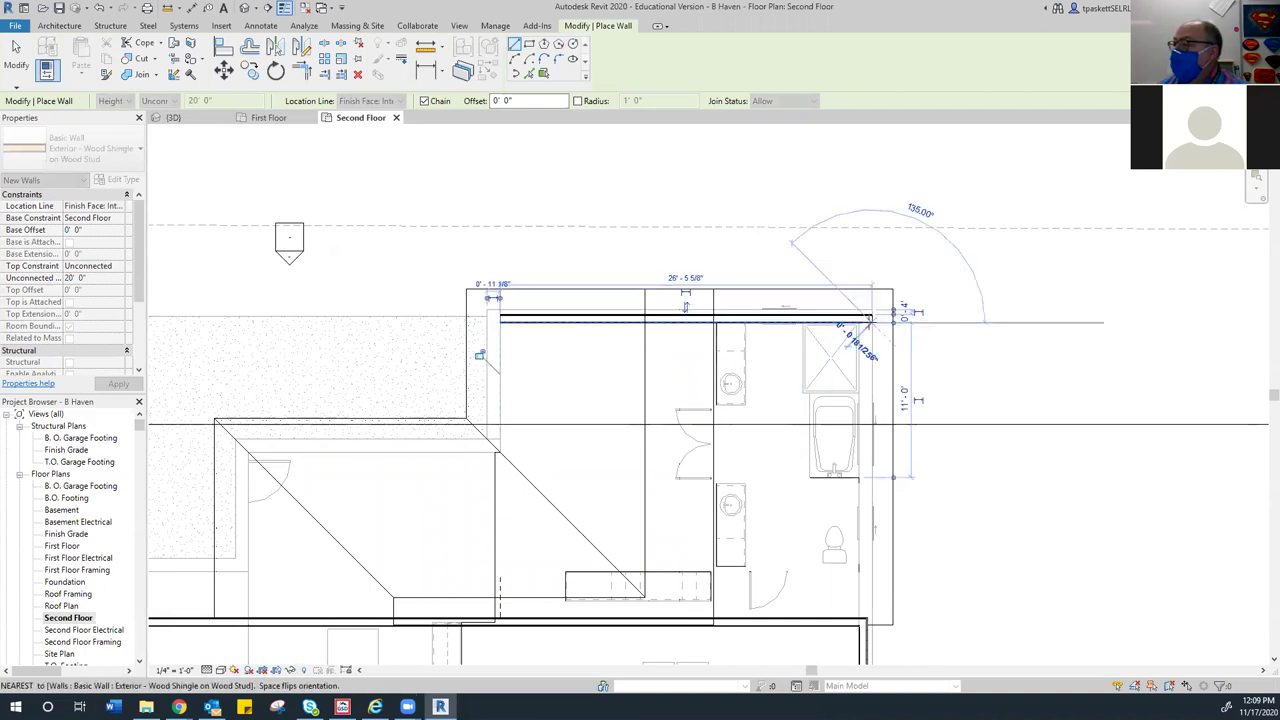
right_click(745, 218)
click(772, 228)
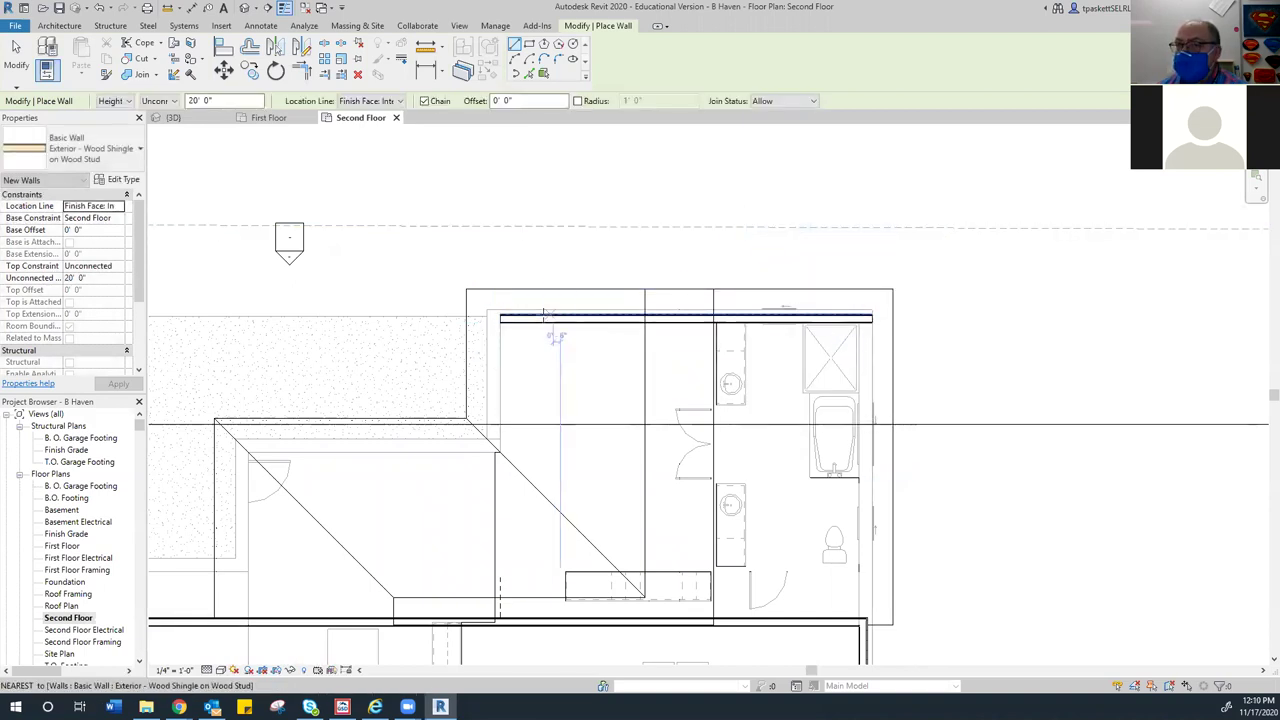
scroll(469, 335, up, 1)
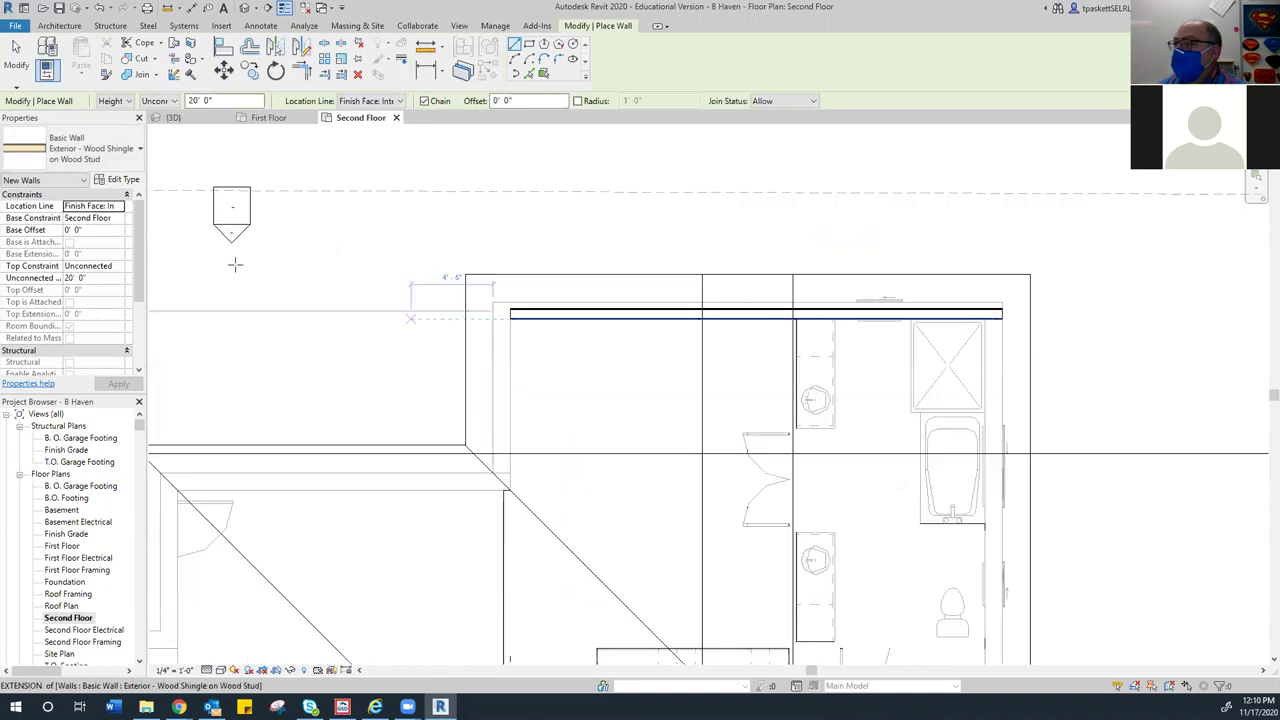
click(27, 68)
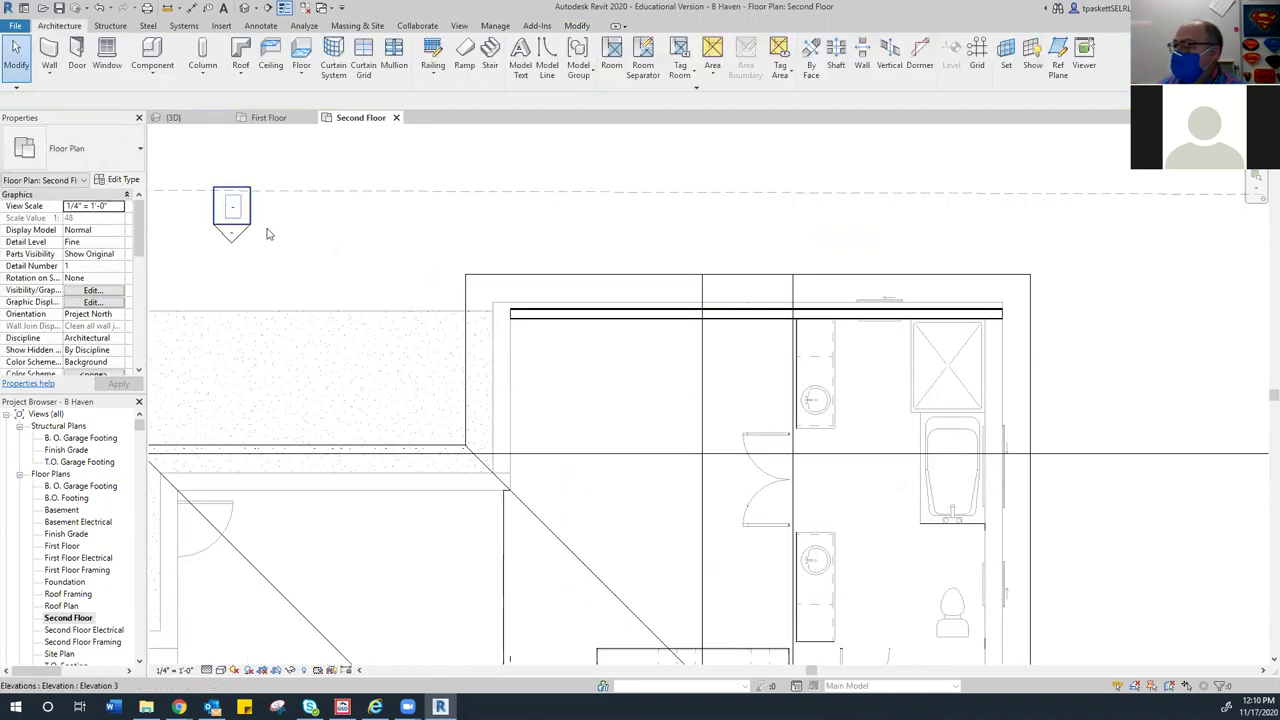
Extend the shingle wall's short end to the outer face of the adjoining brick side wall below
click(509, 320)
drag(509, 320, 493, 322)
click(462, 238)
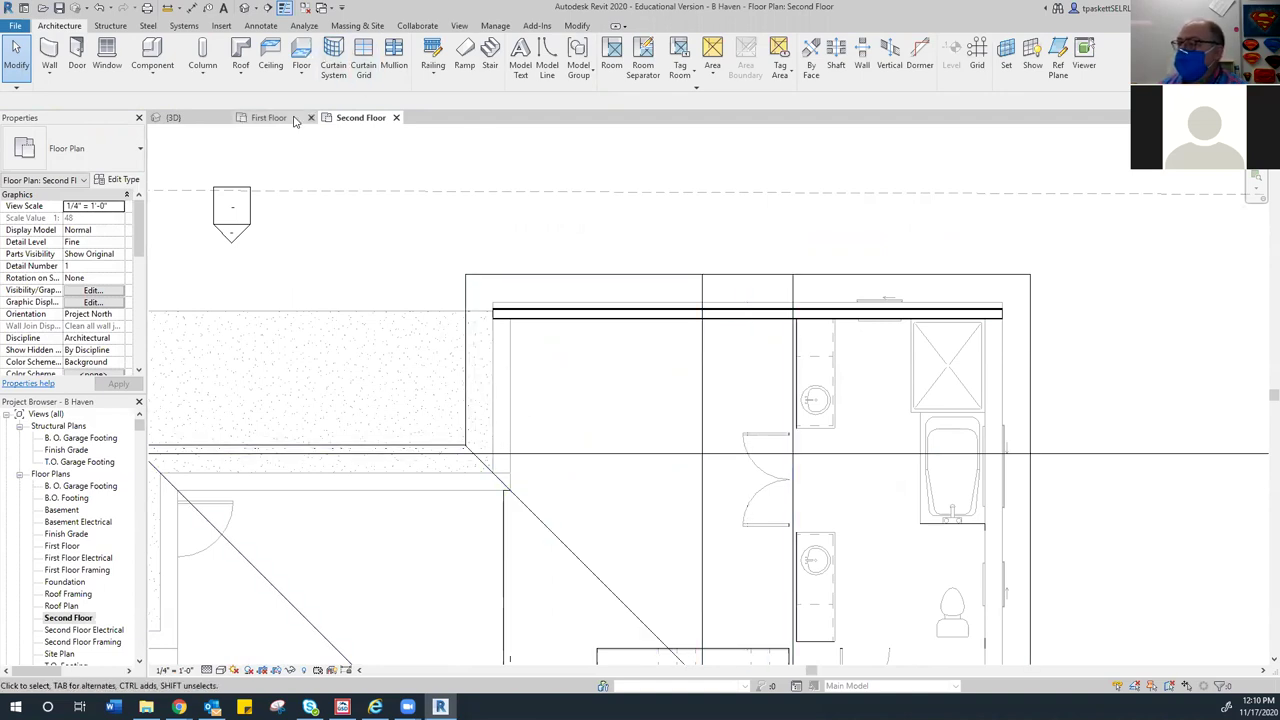
Open the 3D view and bring the new shingle wall into view from the back of the house
click(195, 118)
shift+middle_drag(369, 293, 444, 304)
scroll(444, 304, up, 5)
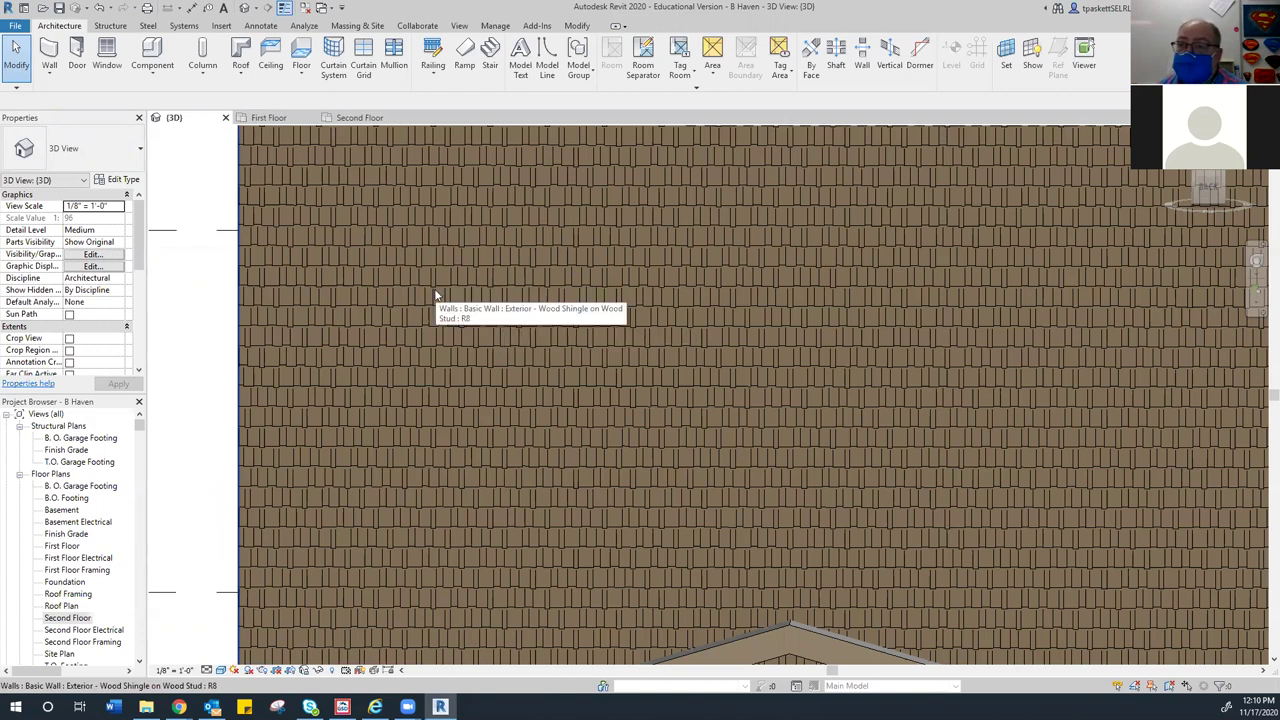
Open the North elevation at the gap between the shingle gable wall and the brick wall below it
scroll(435, 295, down, 5)
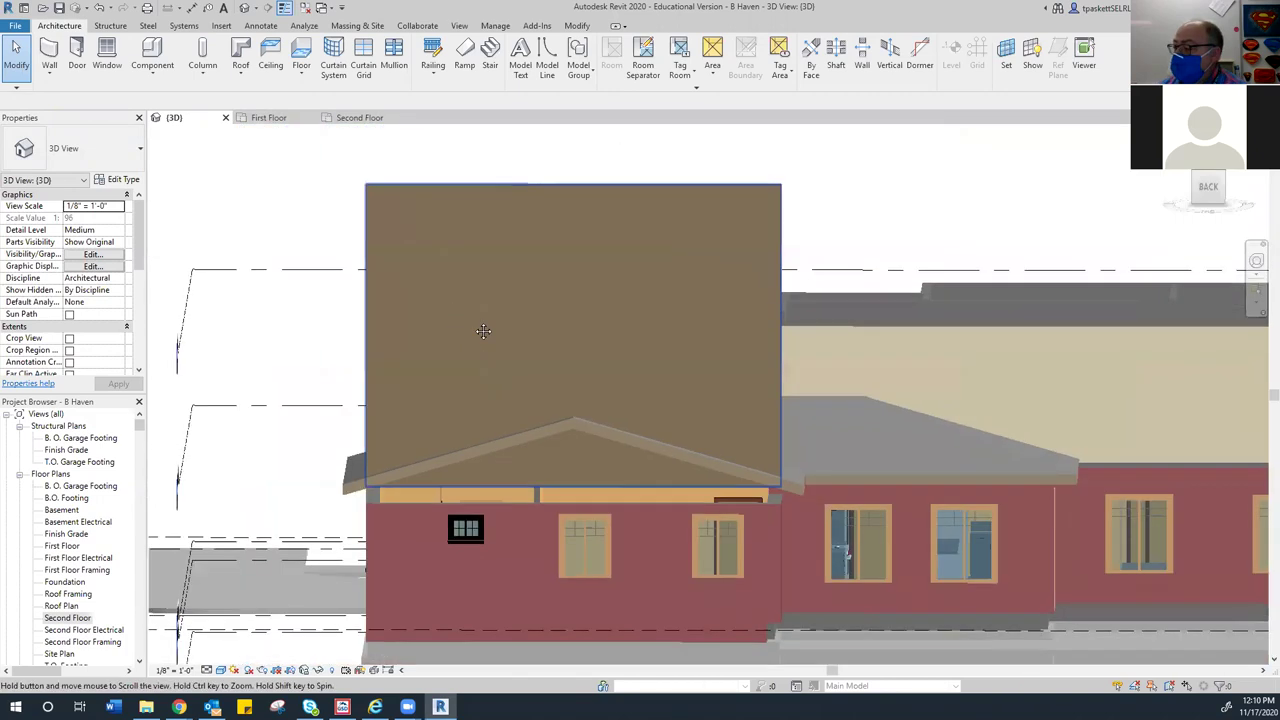
scroll(420, 406, up, 4)
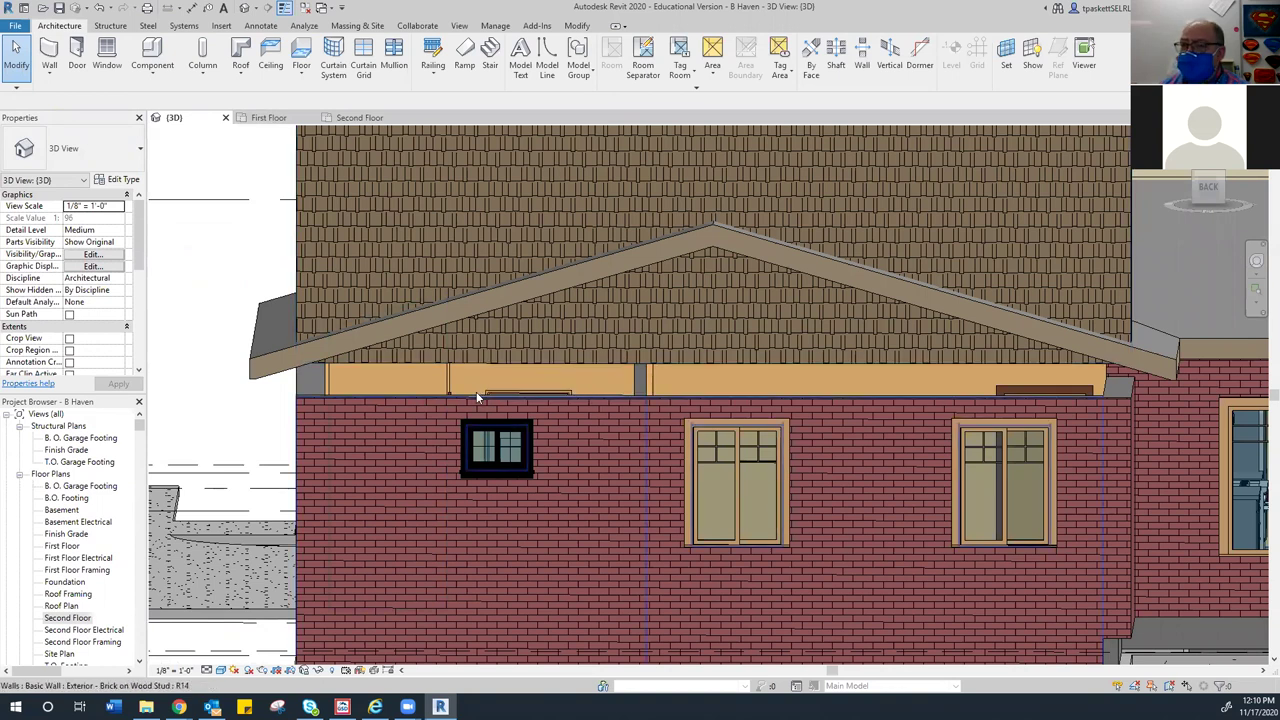
click(410, 363)
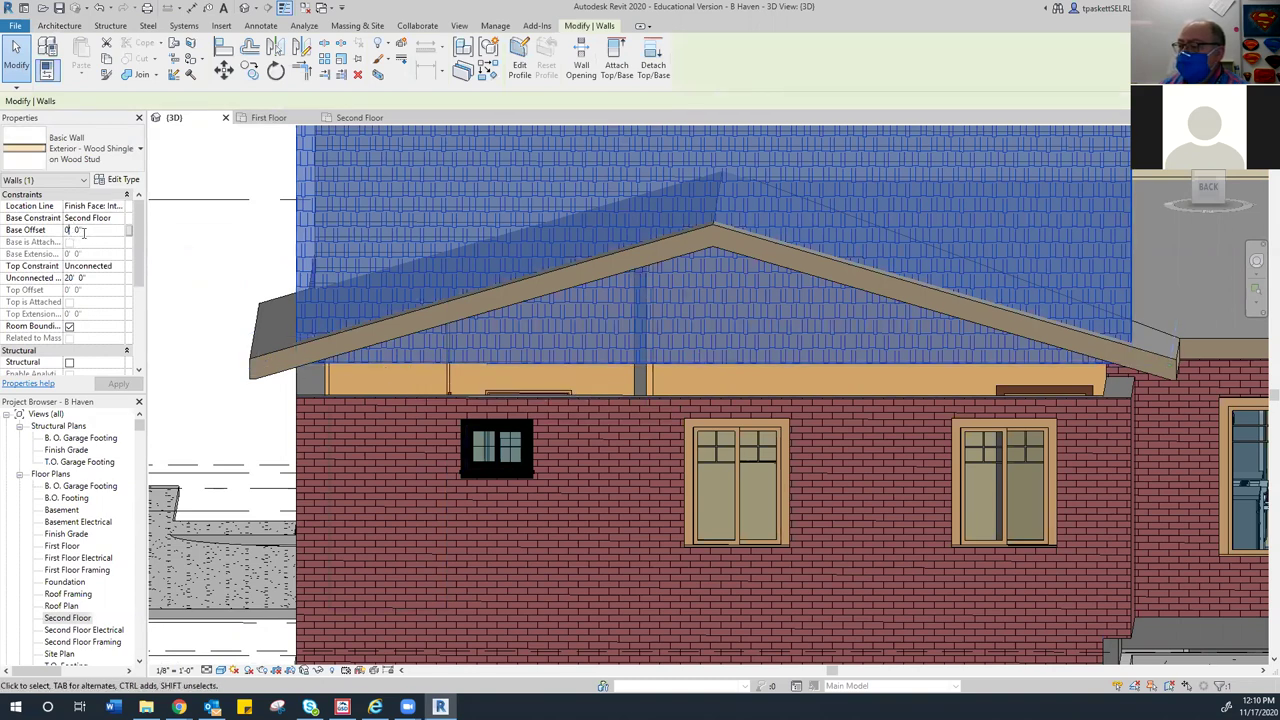
click(233, 264)
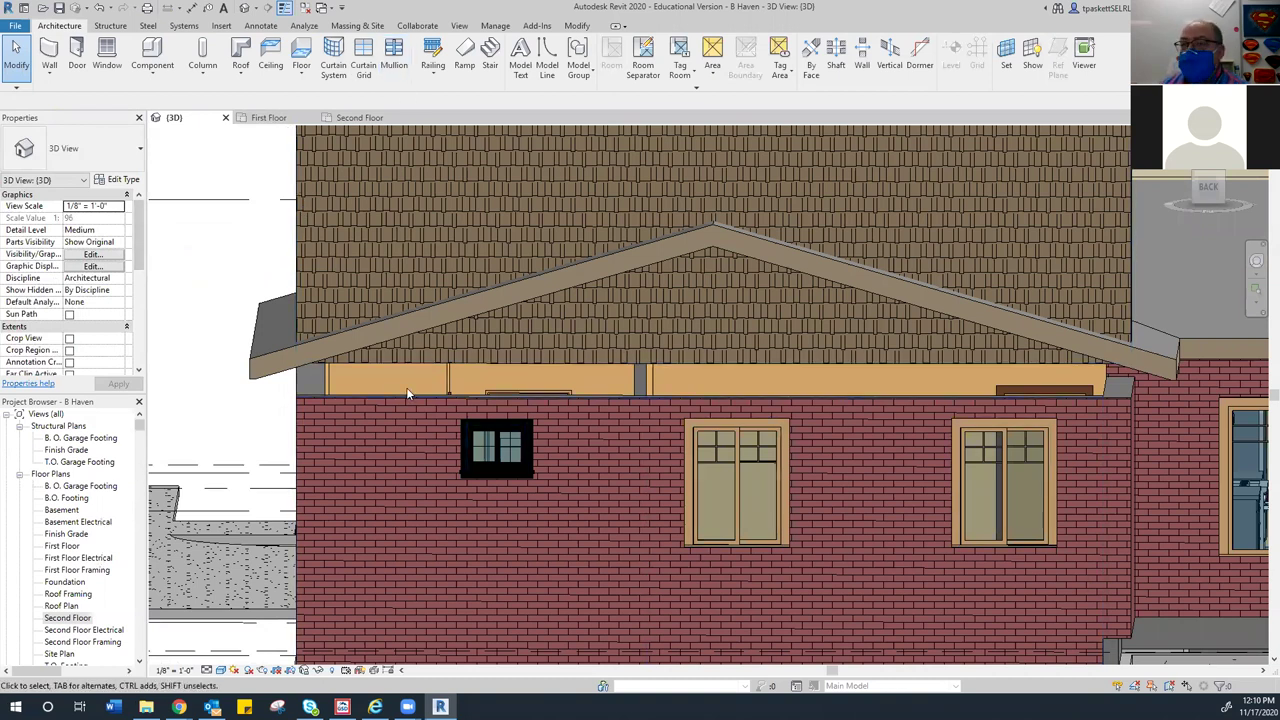
mouse_move(137, 258)
mouse_down()
mouse_move(137, 360)
mouse_move(135, 258)
mouse_up()
scroll(70, 596, down, 8)
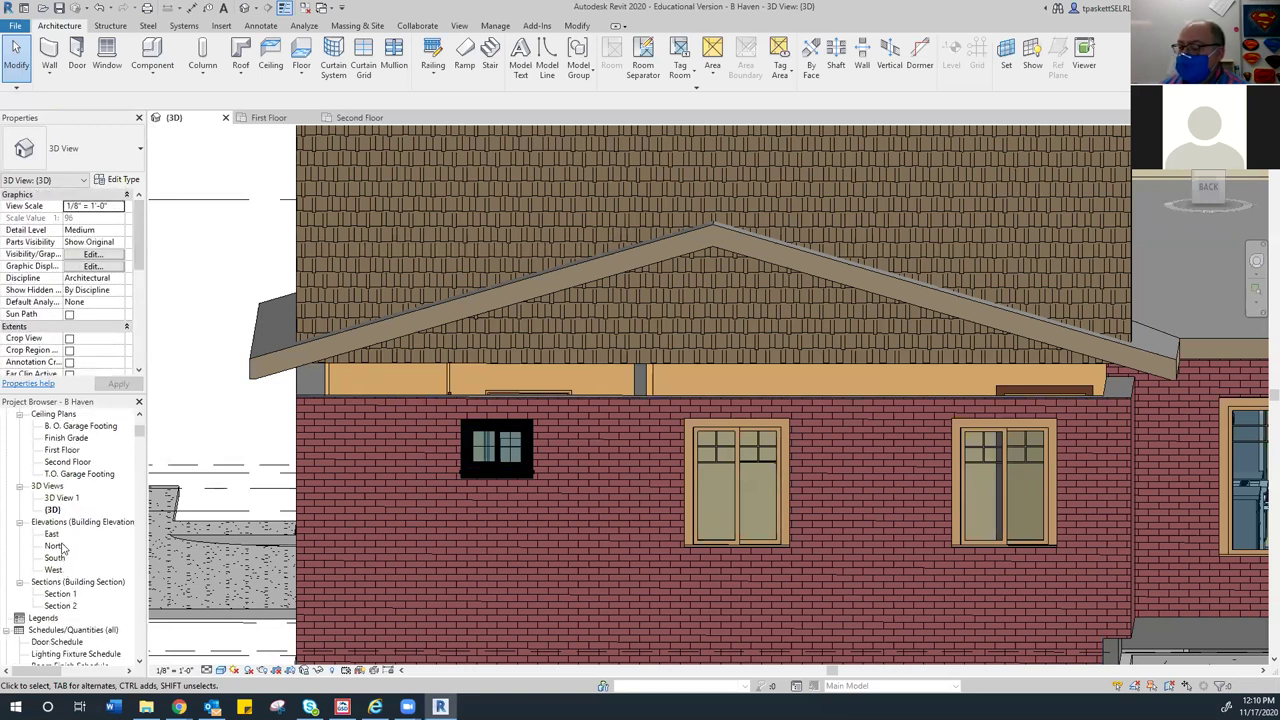
double_click(66, 546)
scroll(705, 395, up, 6)
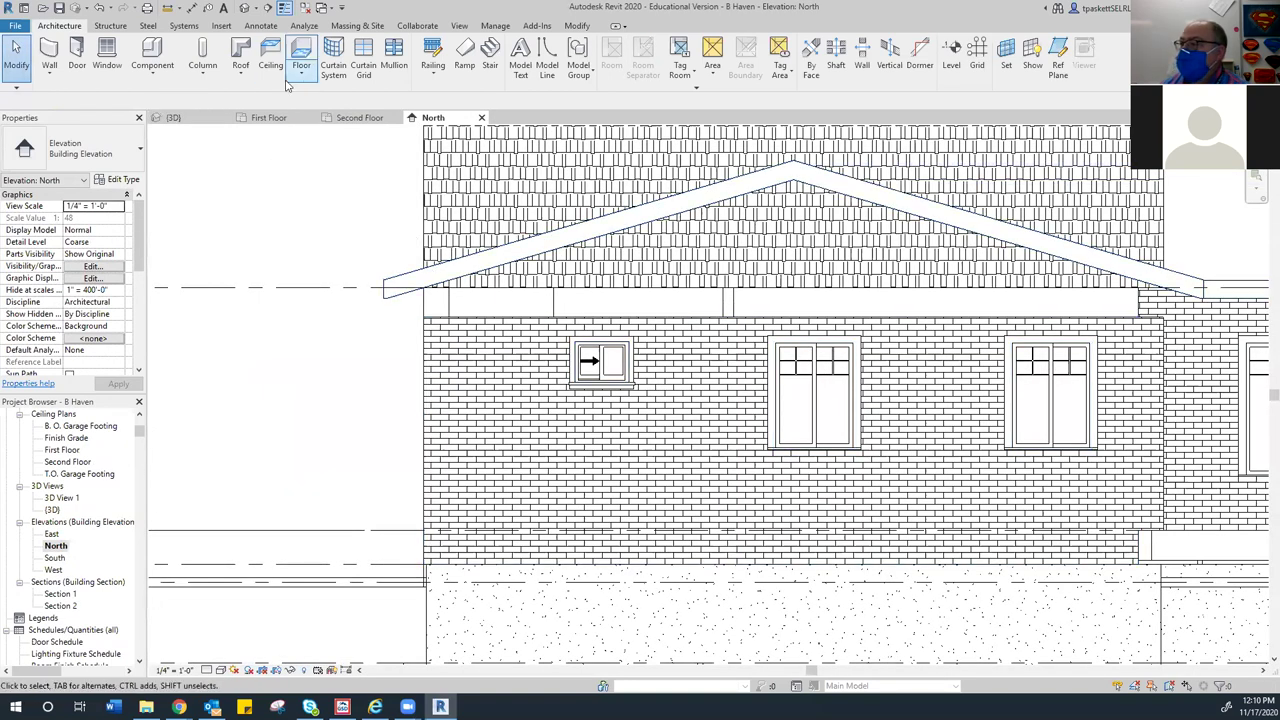
Measure the vertical gap between the base of the shingle wall and the top of the brick wall
click(577, 25)
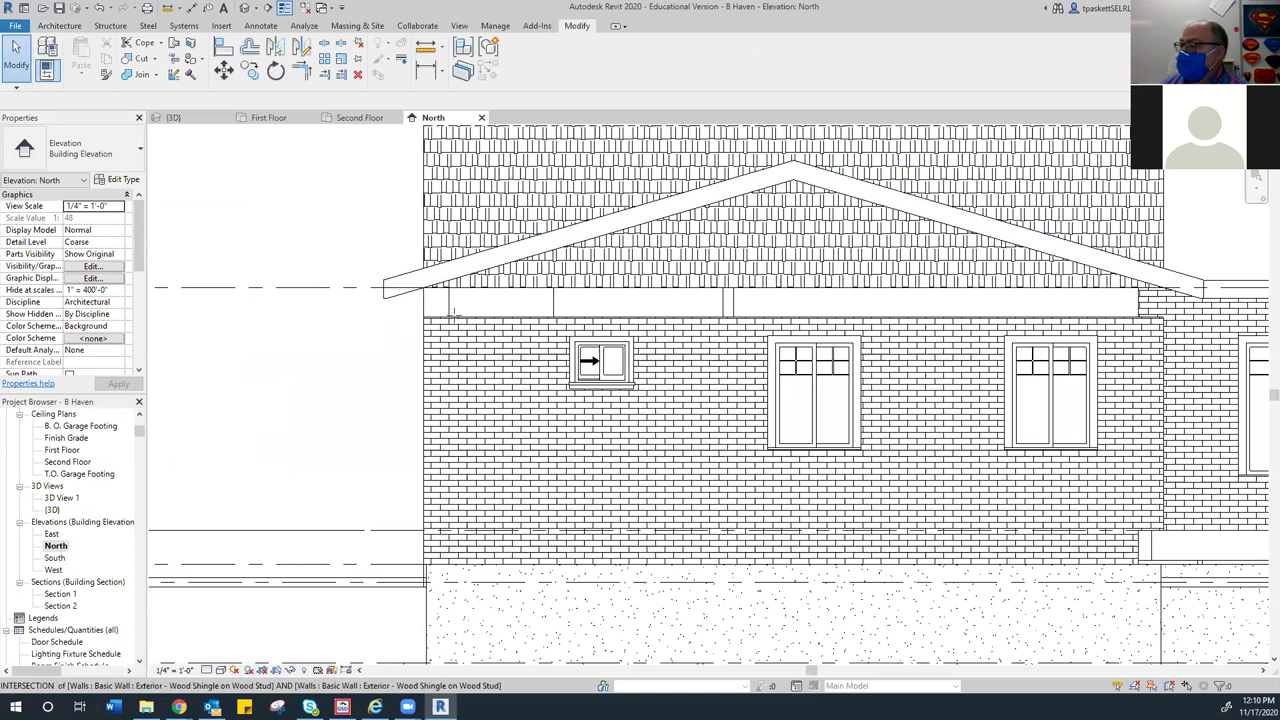
click(425, 47)
click(449, 285)
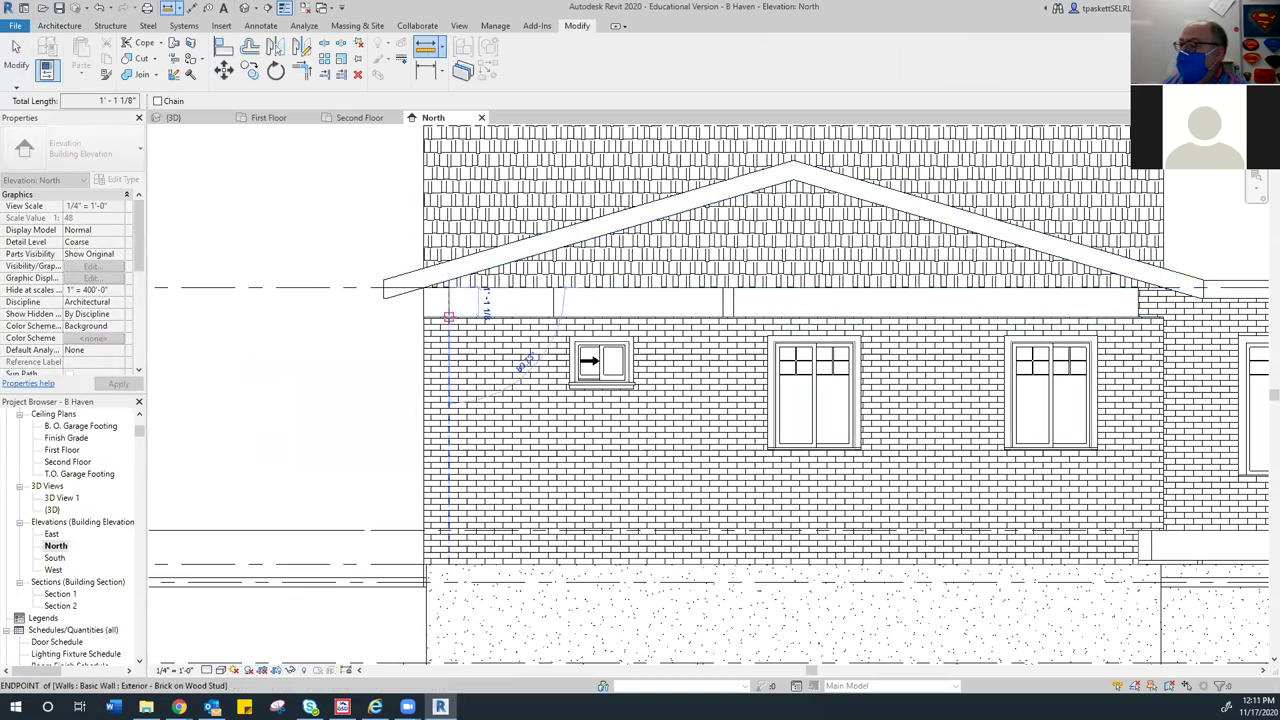
right_click(353, 222)
click(385, 228)
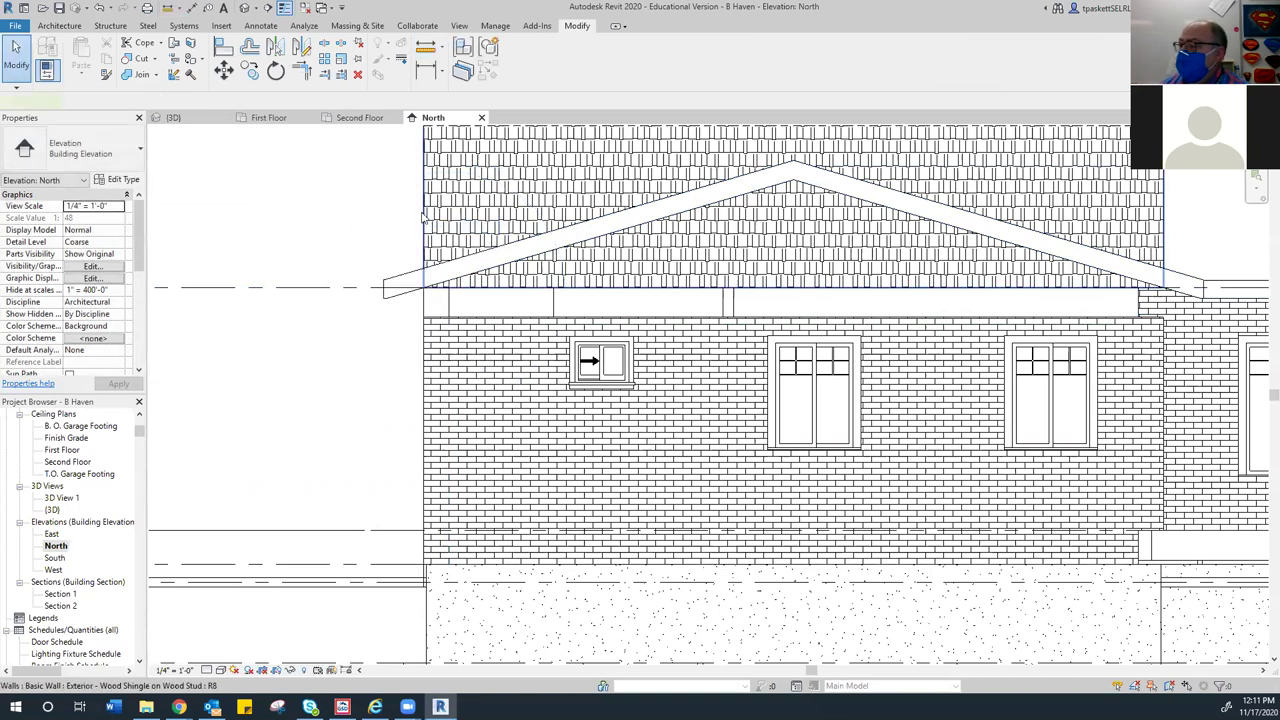
Set the base offset of the wood shingle gable wall to -1' 1 1/8"
click(428, 216)
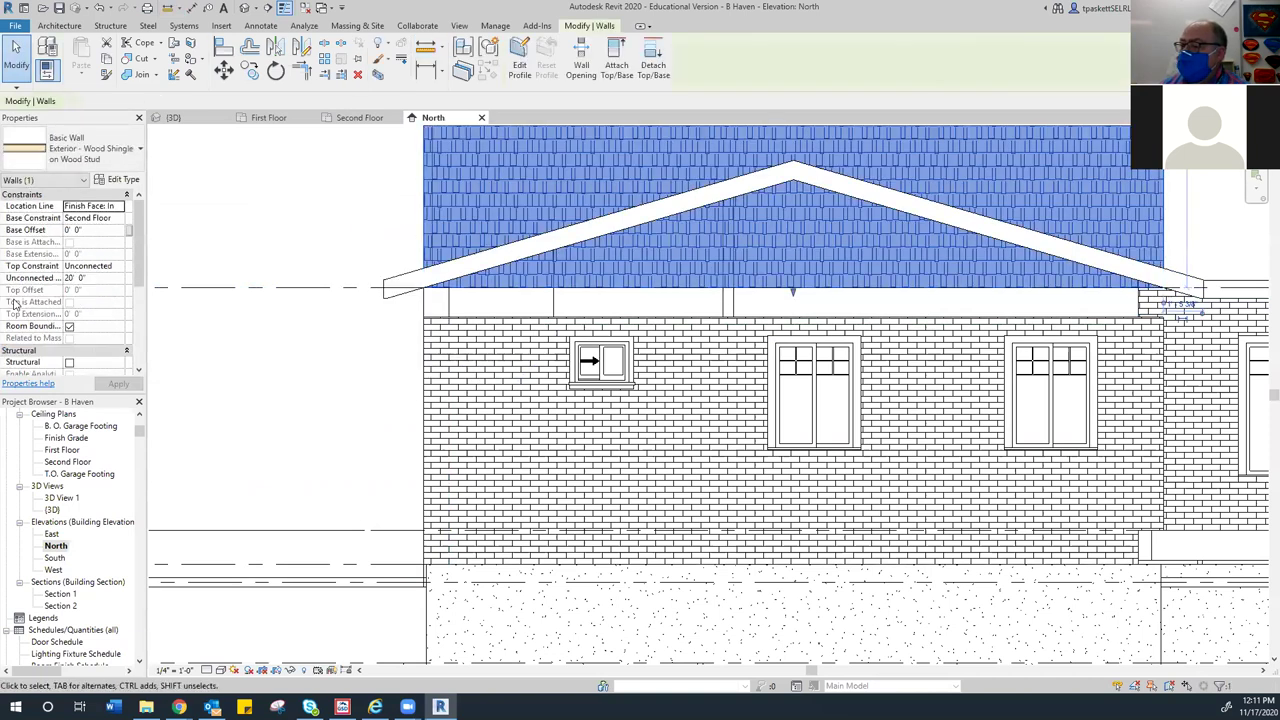
click(75, 230)
key(Return)
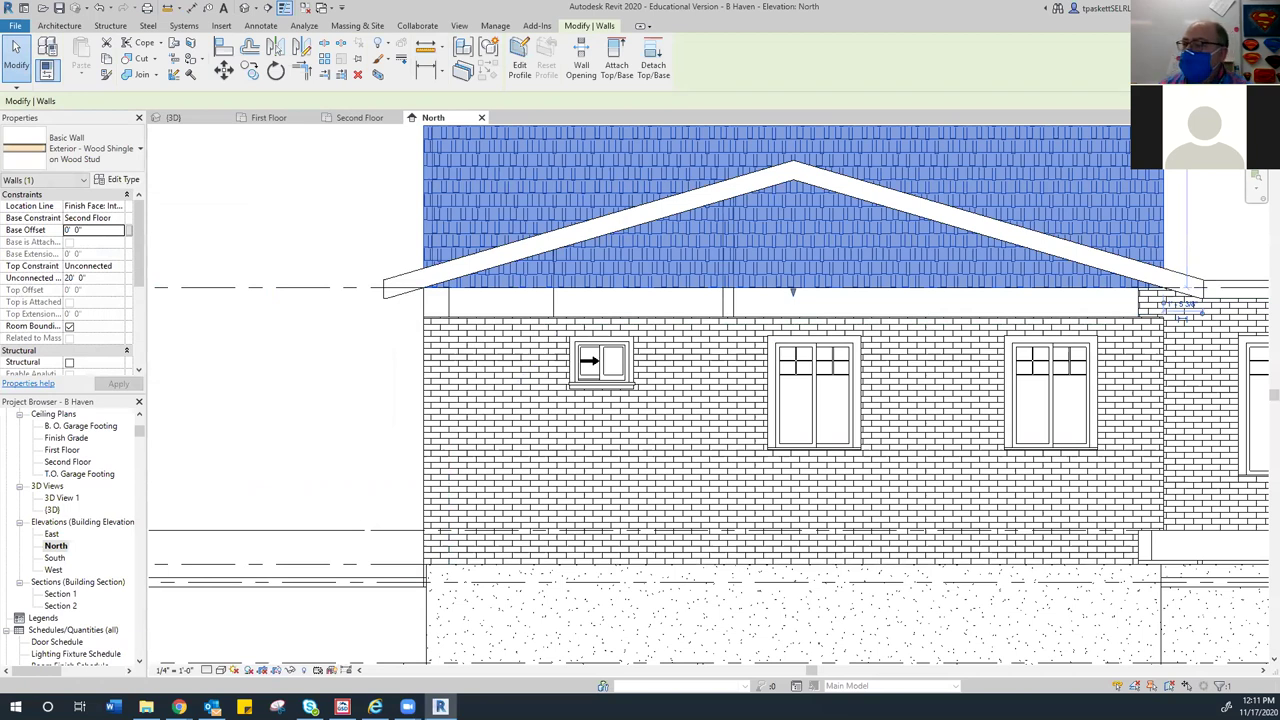
click(91, 229)
drag(91, 229, 55, 235)
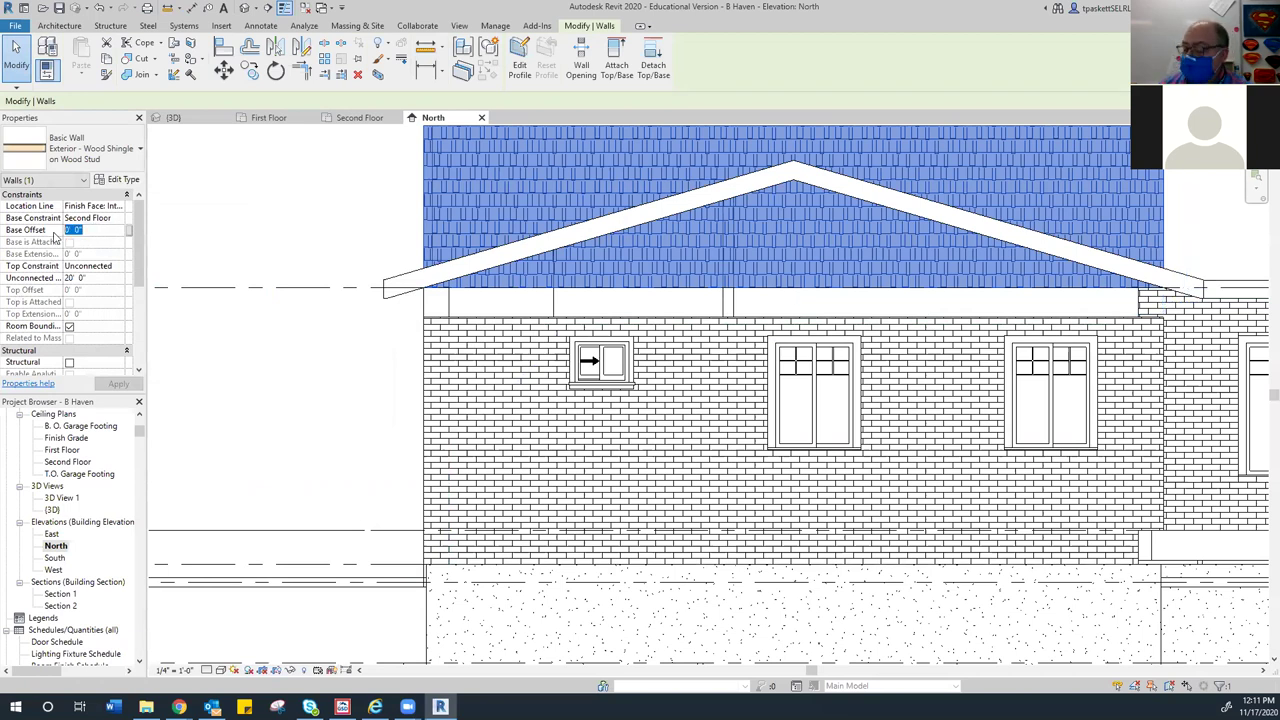
text(-)
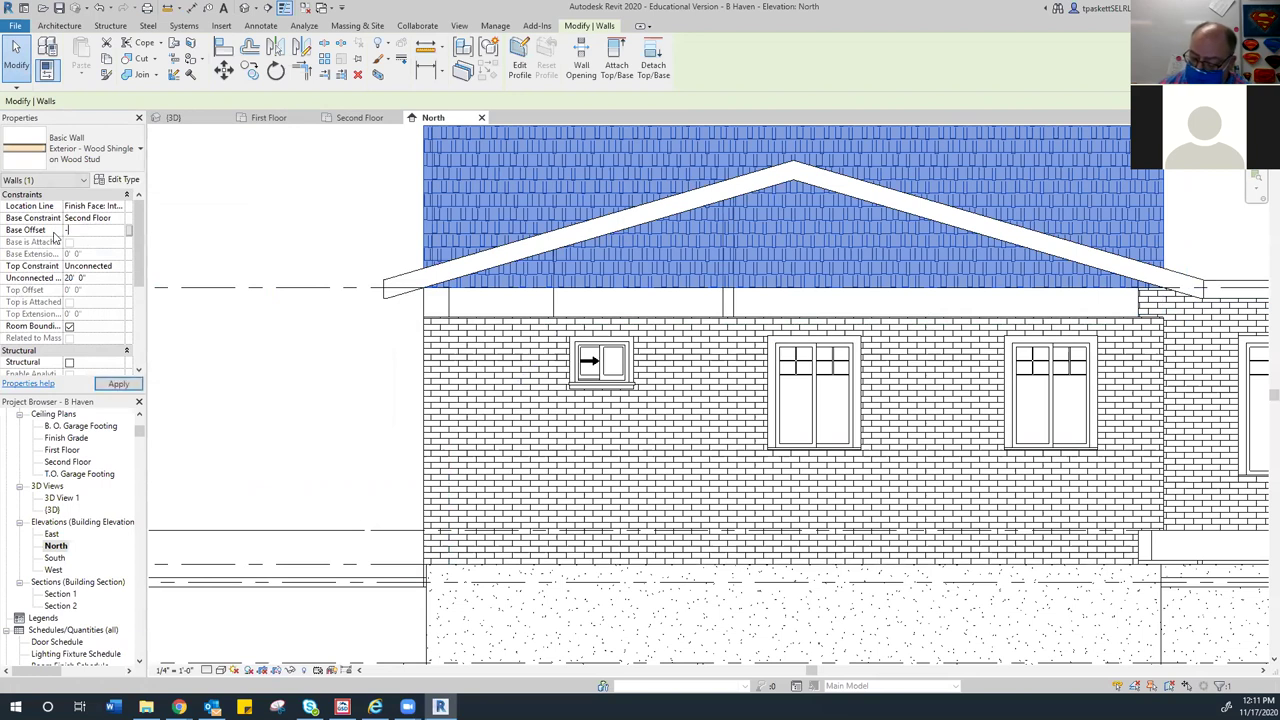
text(1'1.125")
click(118, 384)
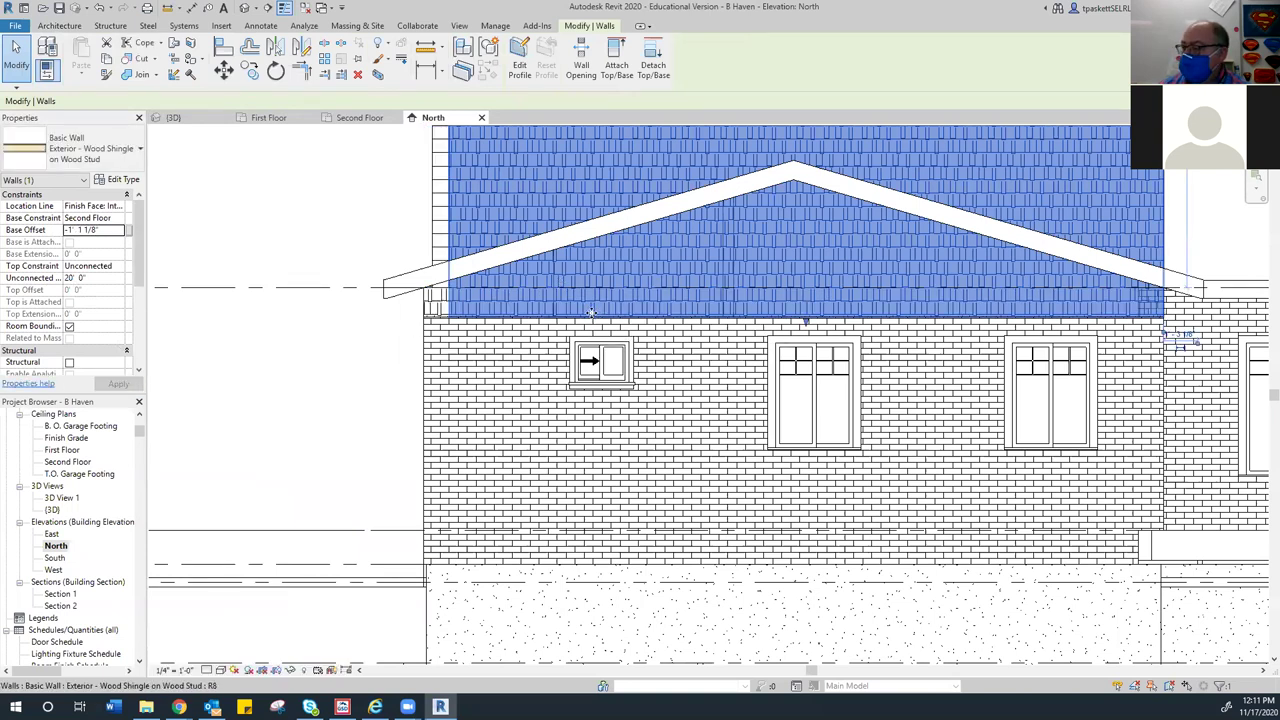
Return to the 3D view and attach the top of the wood shingle wall to the gable roof above it
scroll(441, 300, down, 2)
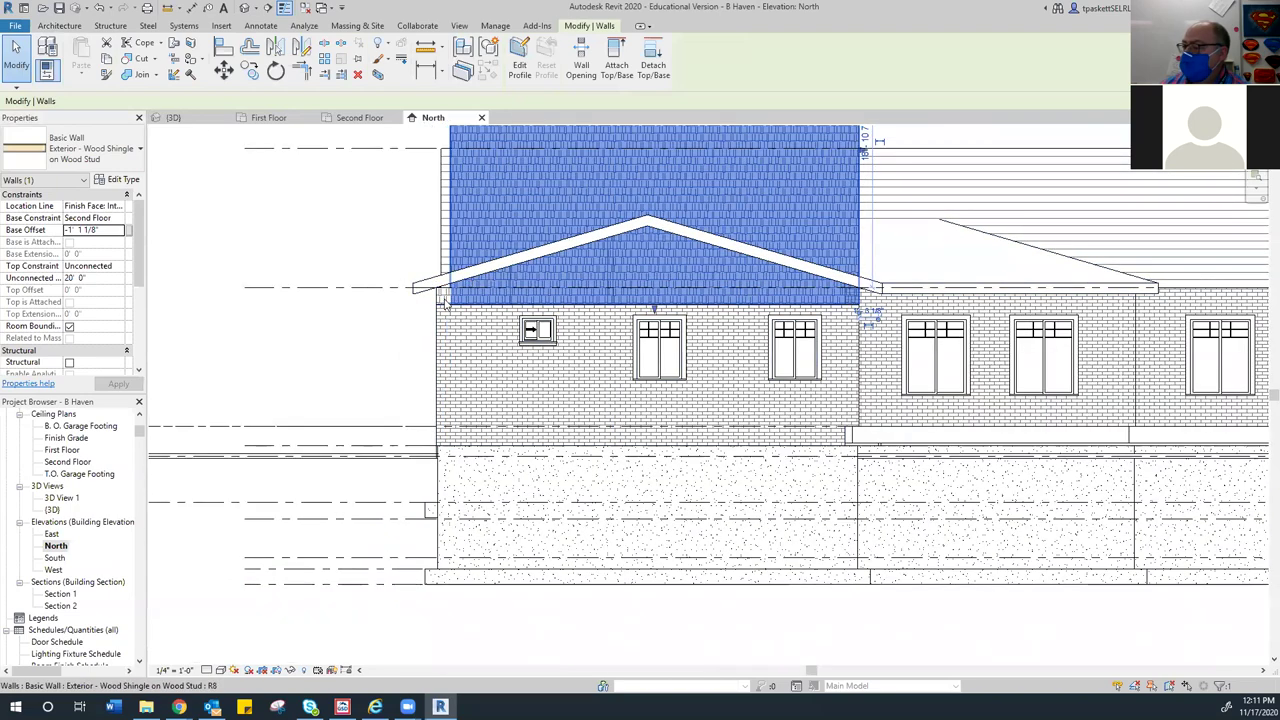
scroll(442, 295, up, 2)
scroll(444, 289, up, 1)
scroll(437, 258, down, 4)
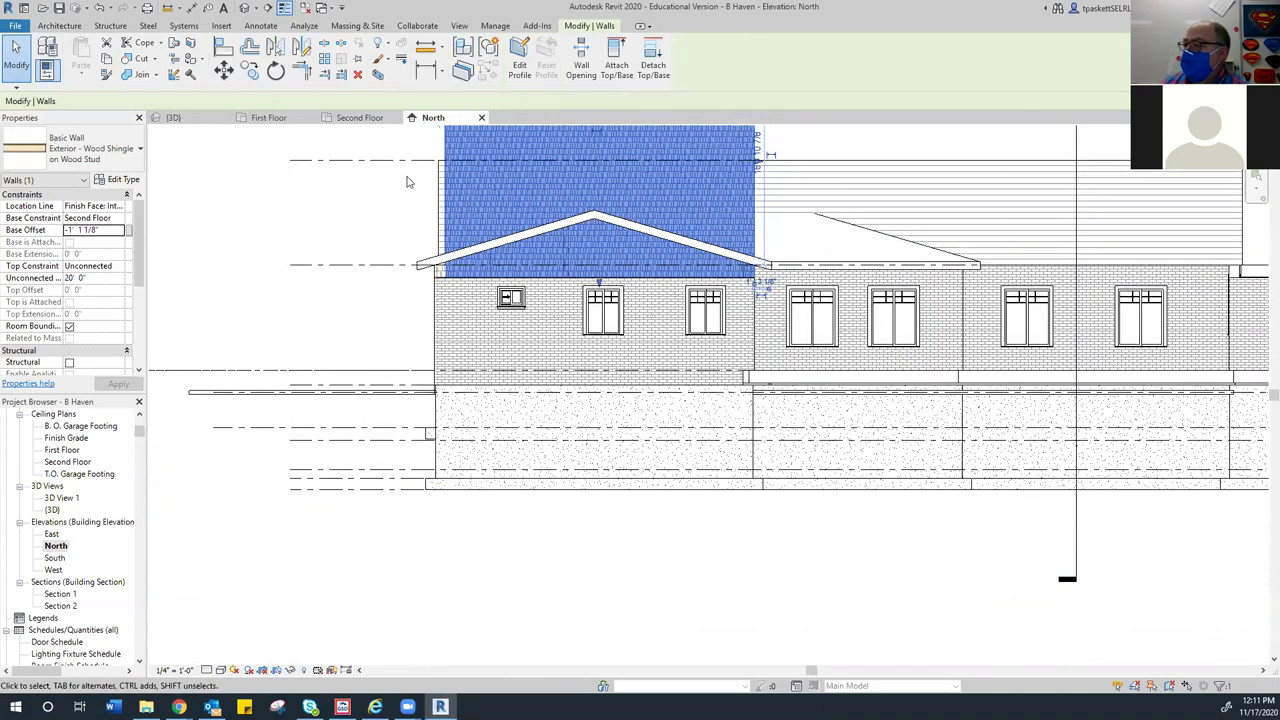
key(ctrl+Tab)
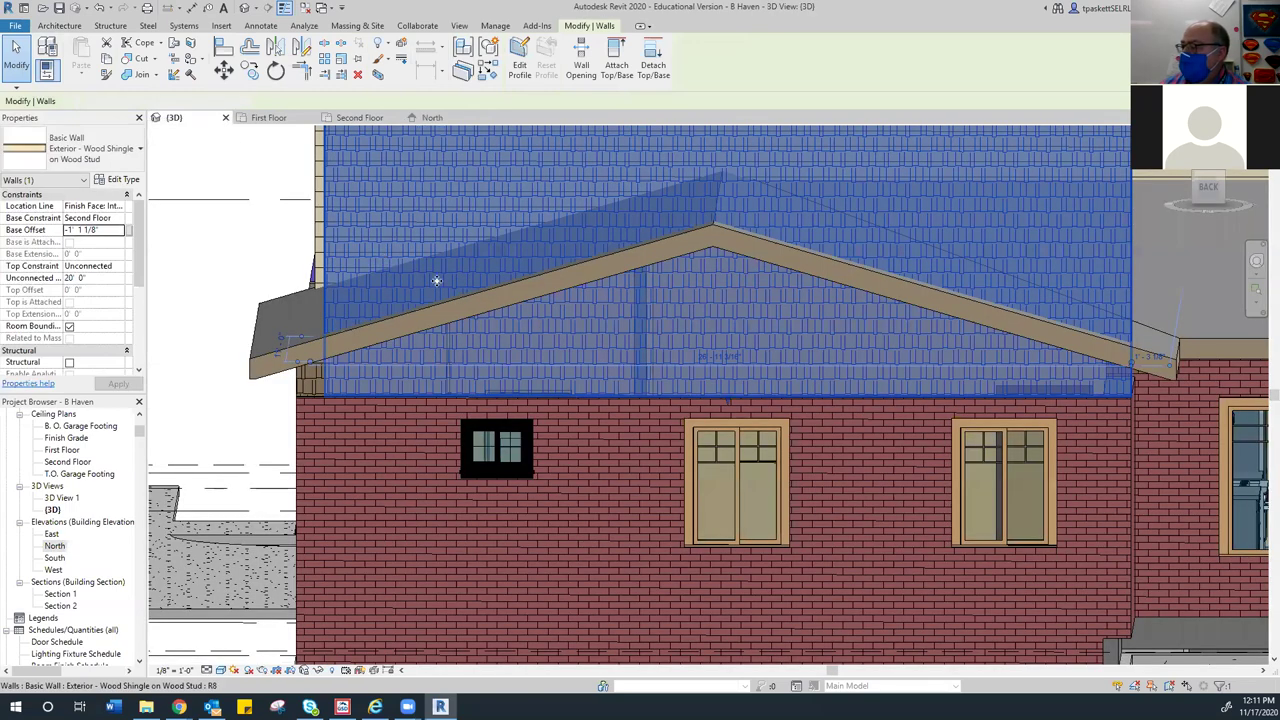
click(240, 257)
scroll(376, 338, down, 3)
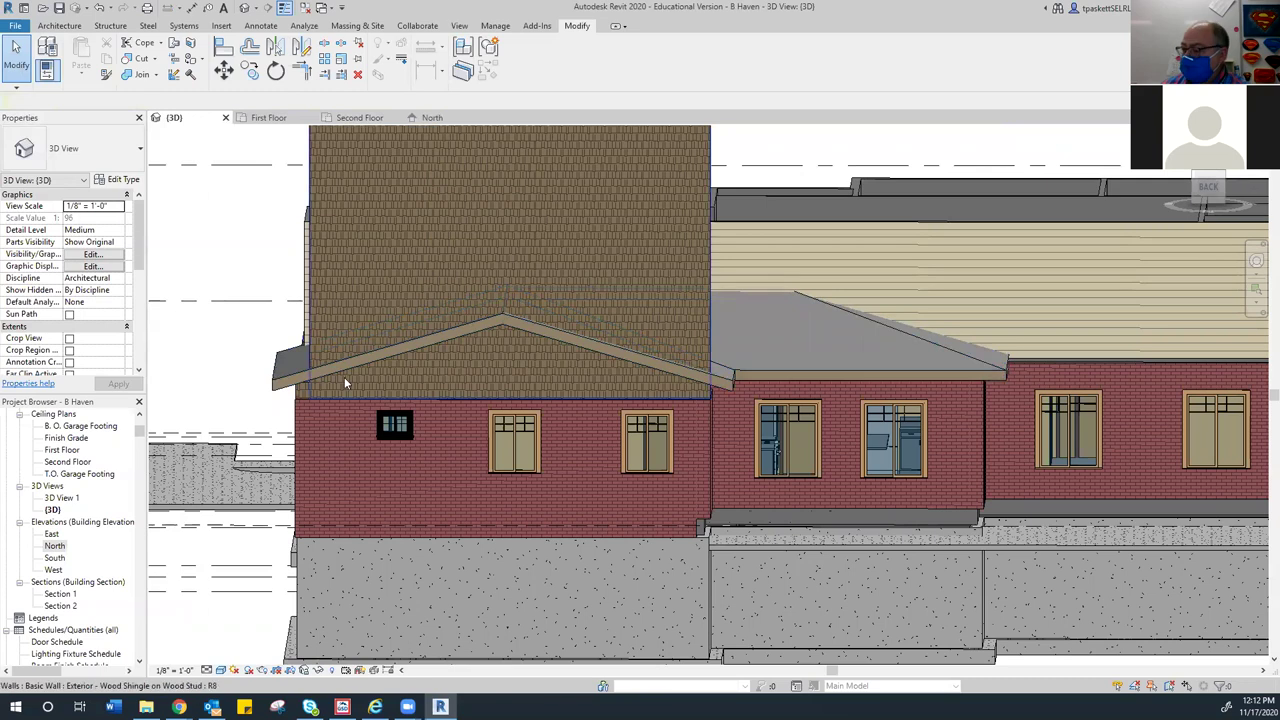
scroll(344, 377, down, 2)
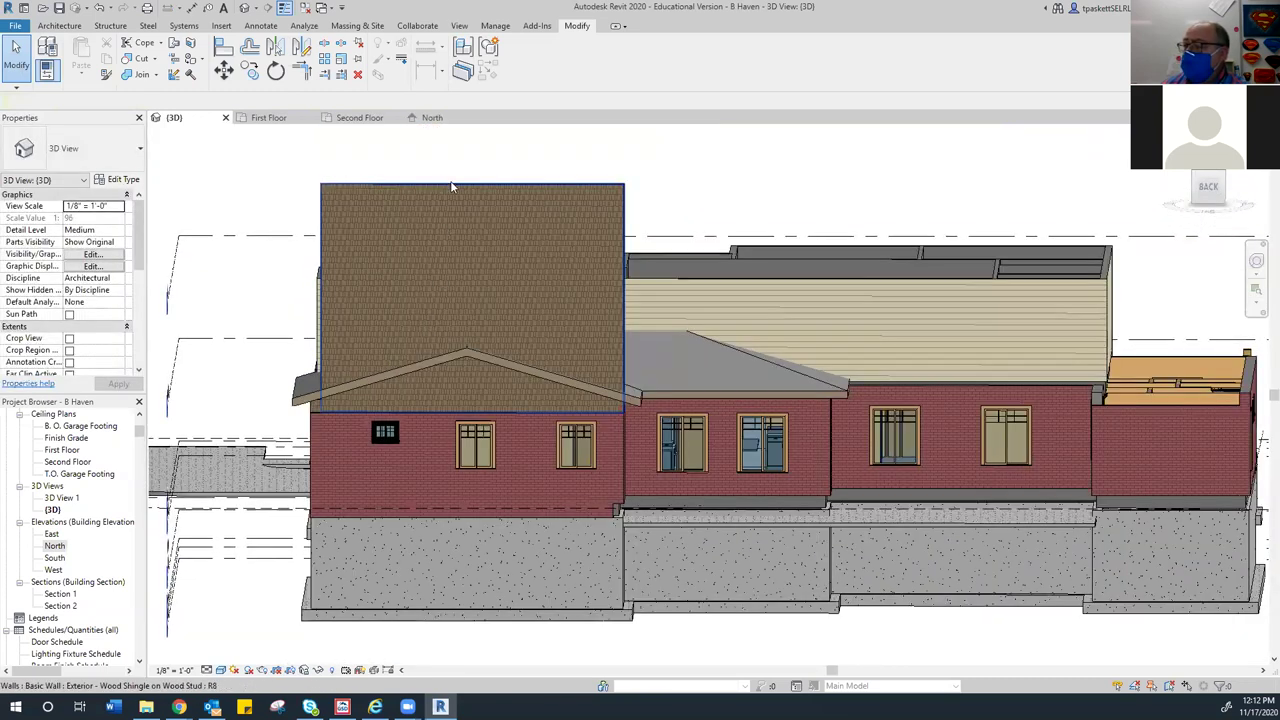
click(363, 204)
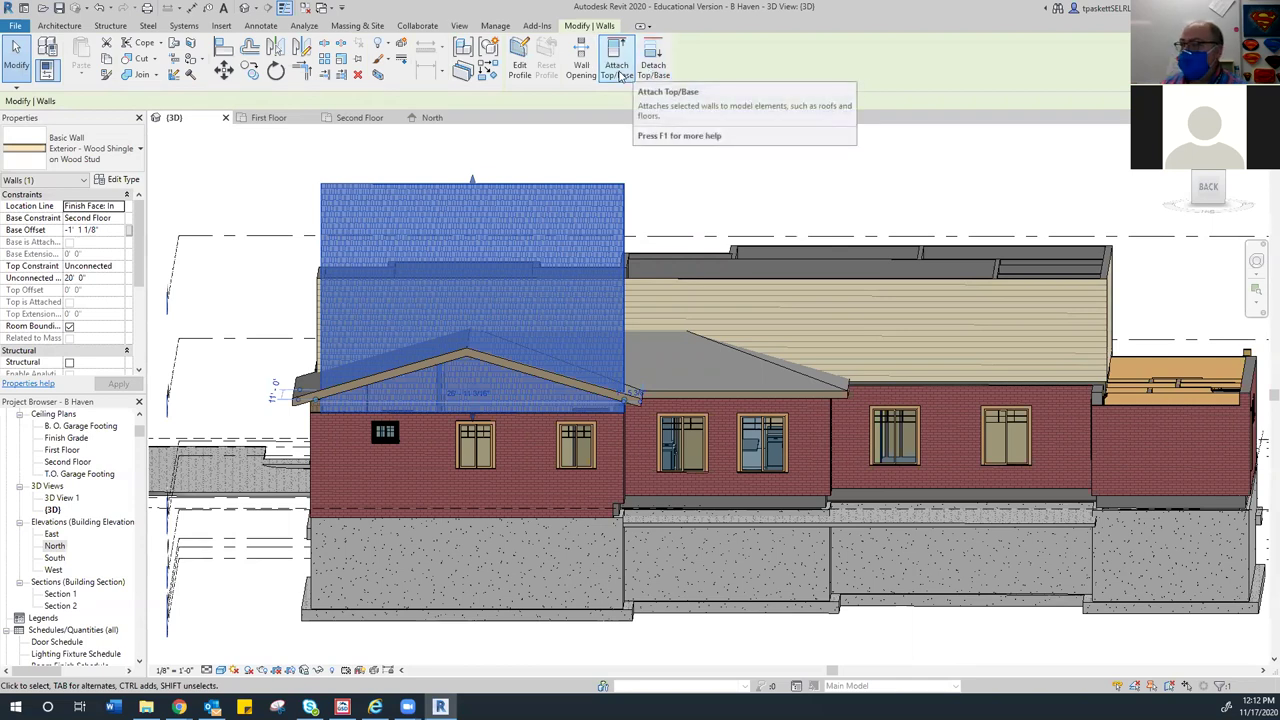
click(619, 74)
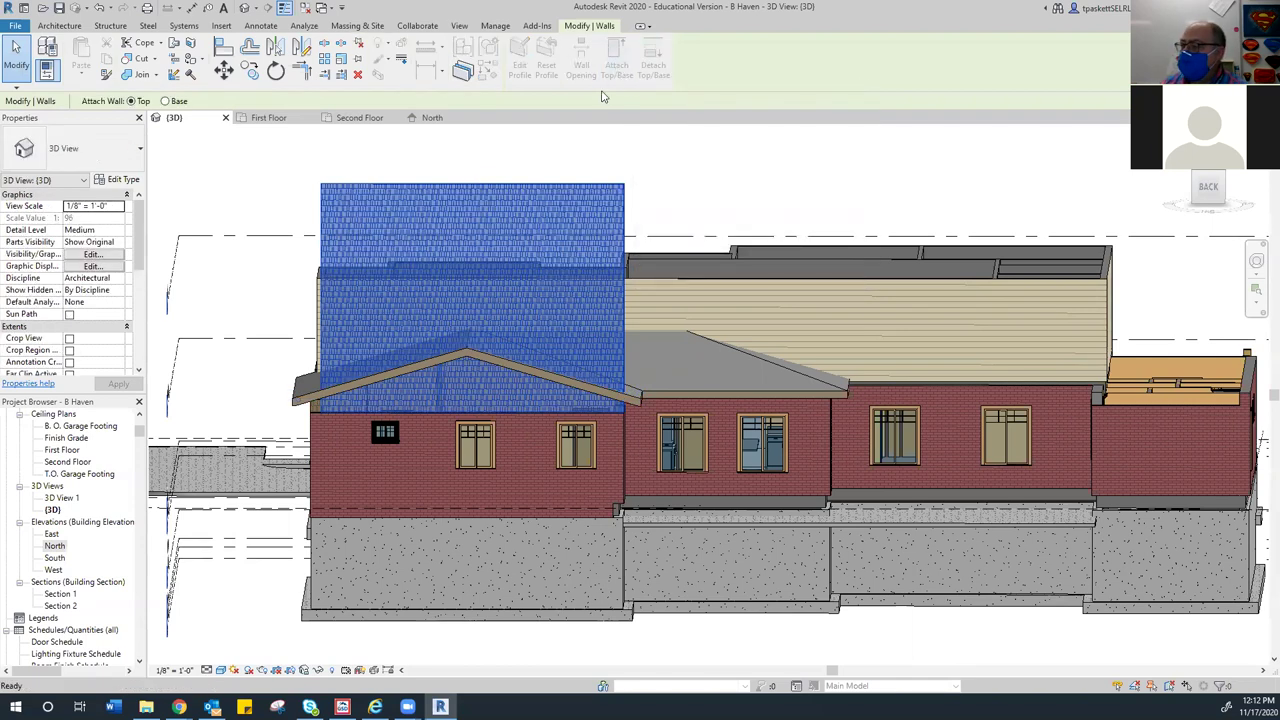
click(320, 397)
click(385, 202)
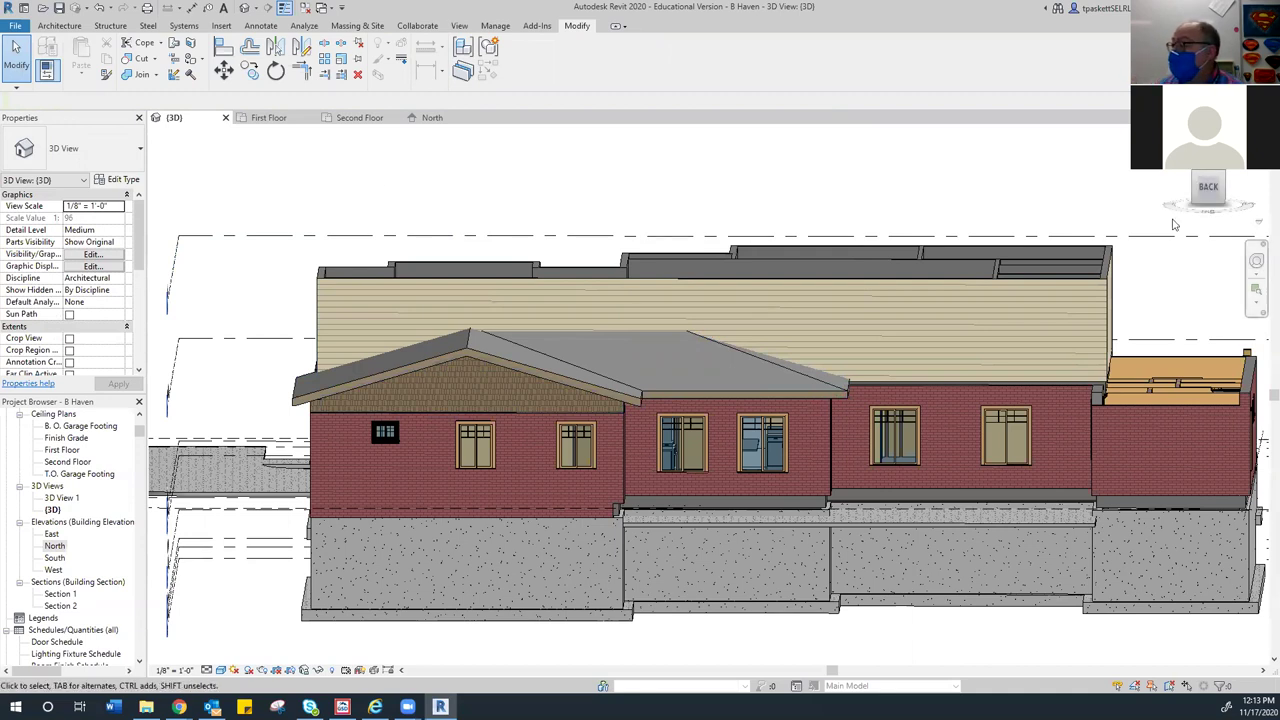
Attach the top of the brick side wall around the corner from the shingle gable to the roof above it
shift+middle_drag(422, 210, 463, 465)
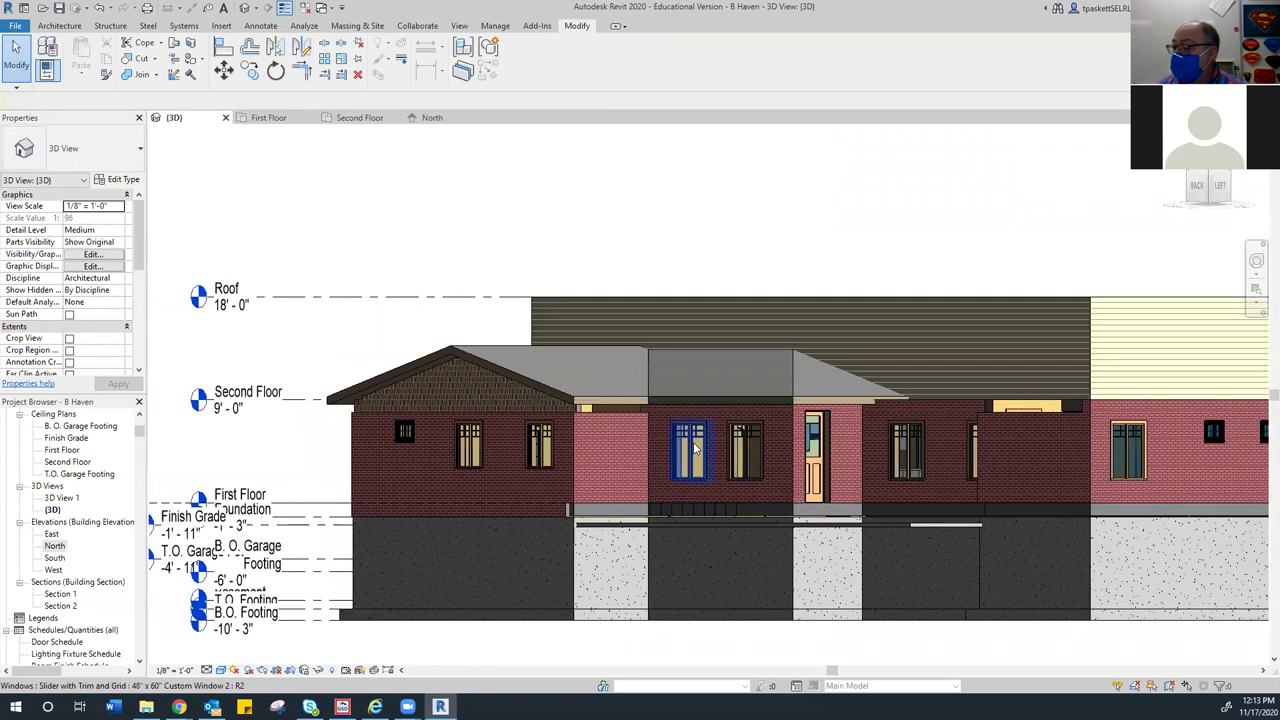
scroll(597, 415, down, 1)
scroll(597, 415, up, 5)
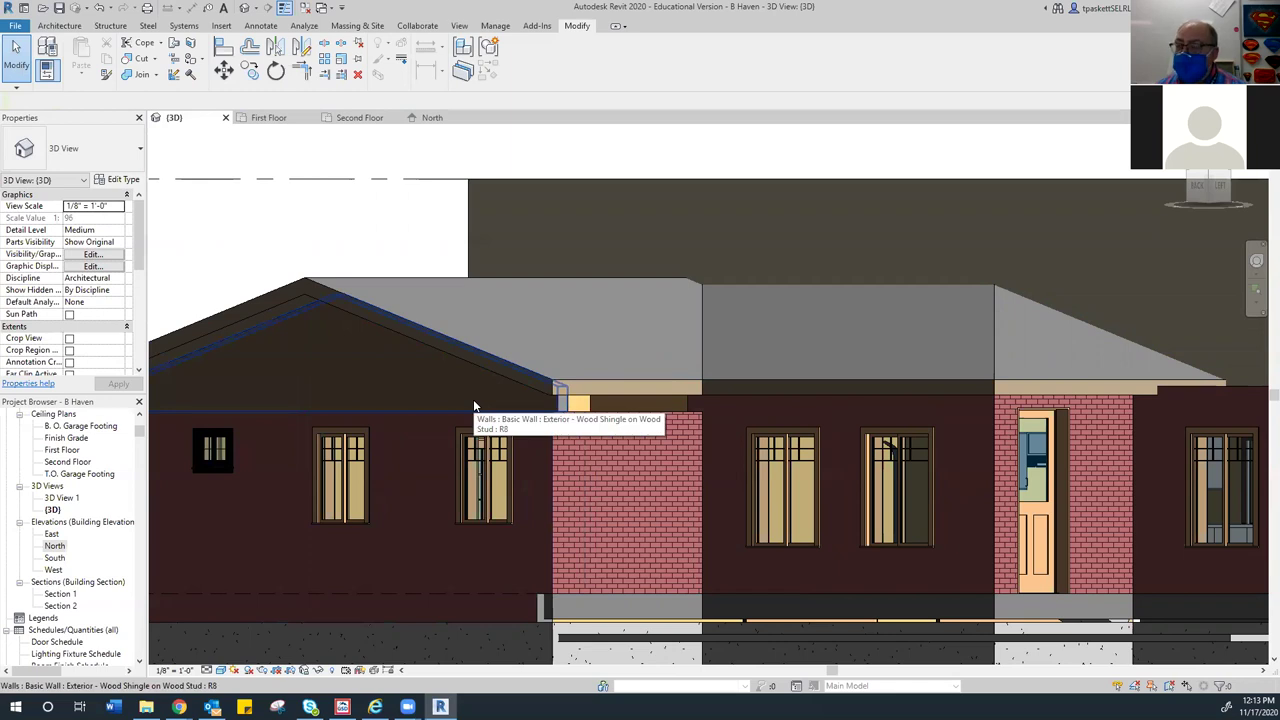
click(589, 411)
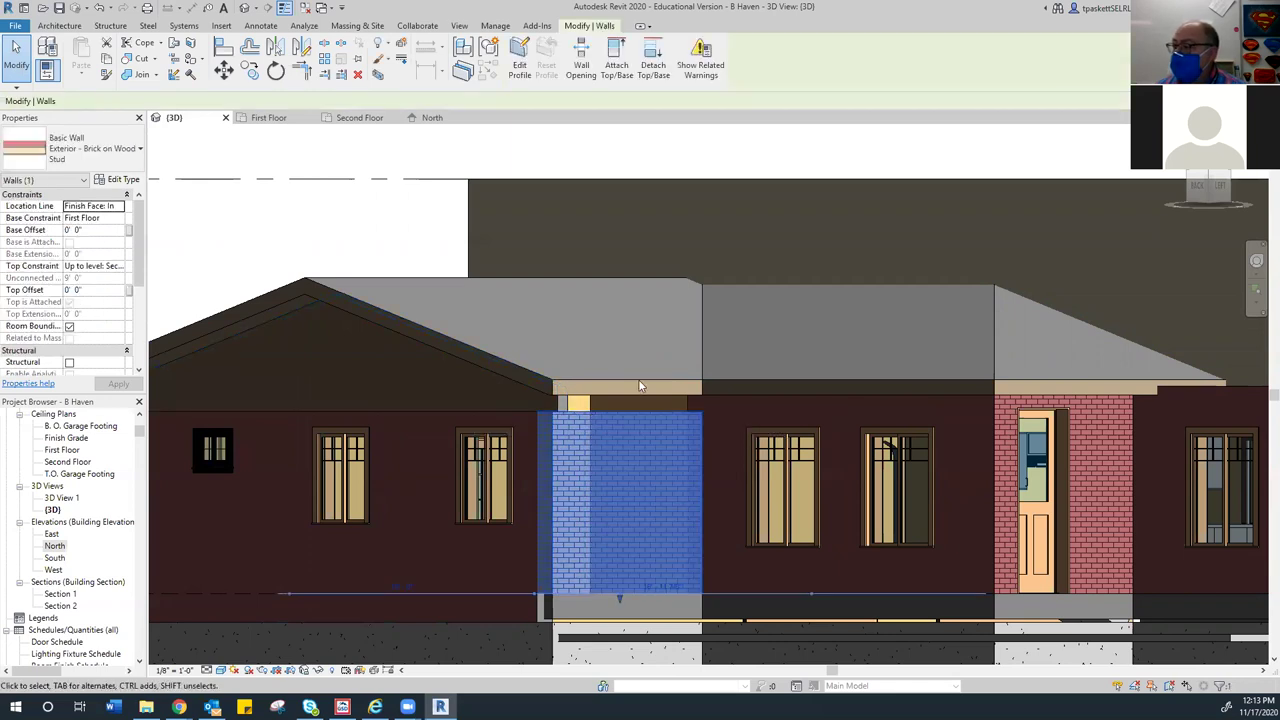
click(617, 64)
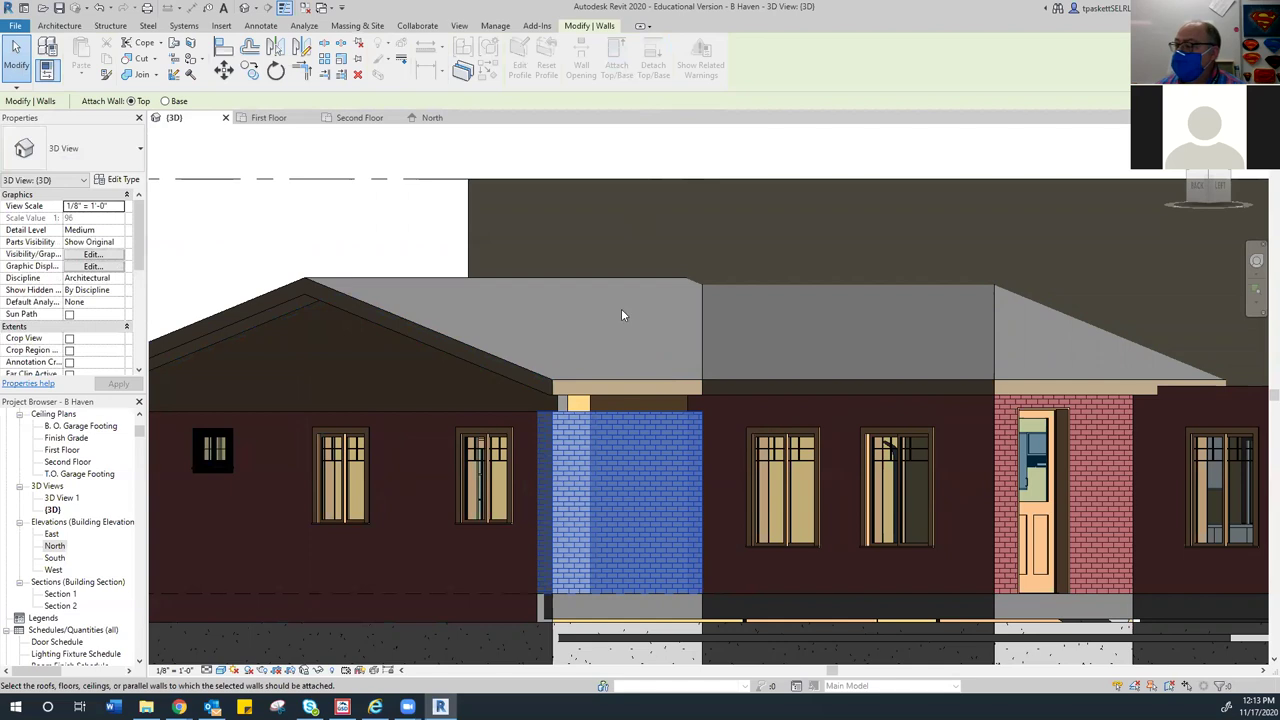
click(629, 380)
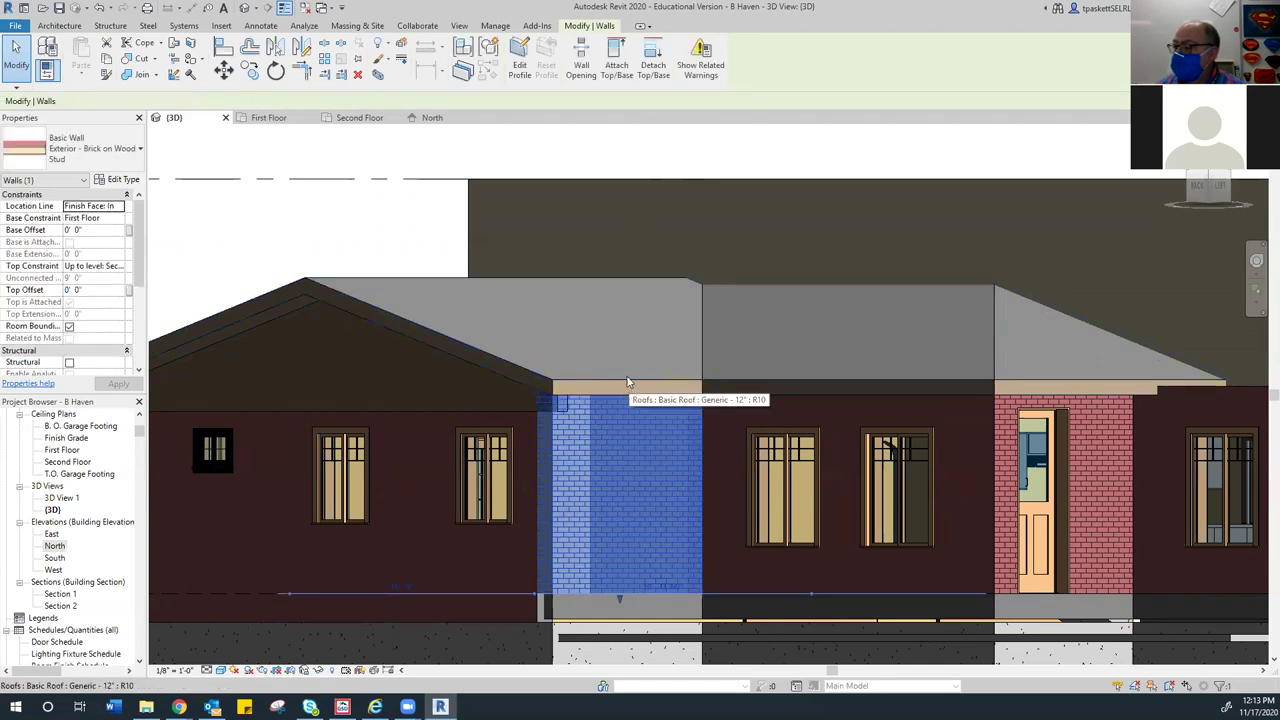
click(366, 219)
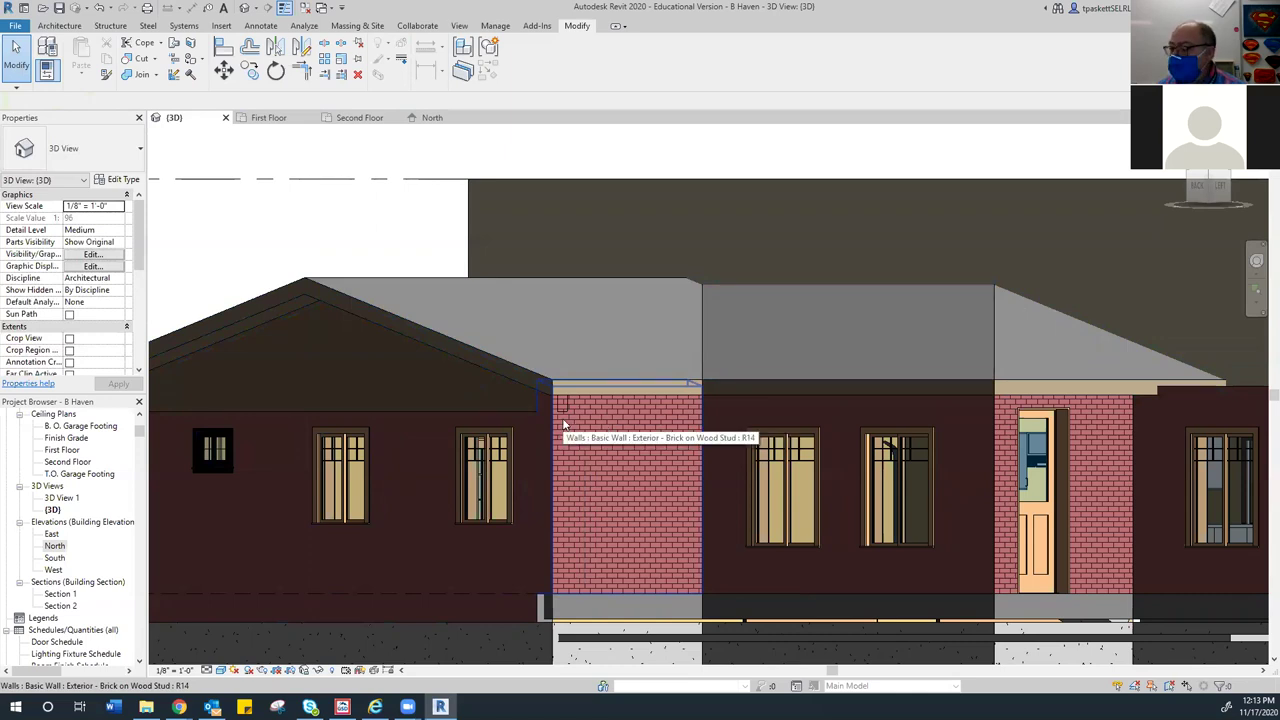
Examine the foundation corner below the brick side wall and the corner where the roof meets the wood siding wall
scroll(556, 587, up, 5)
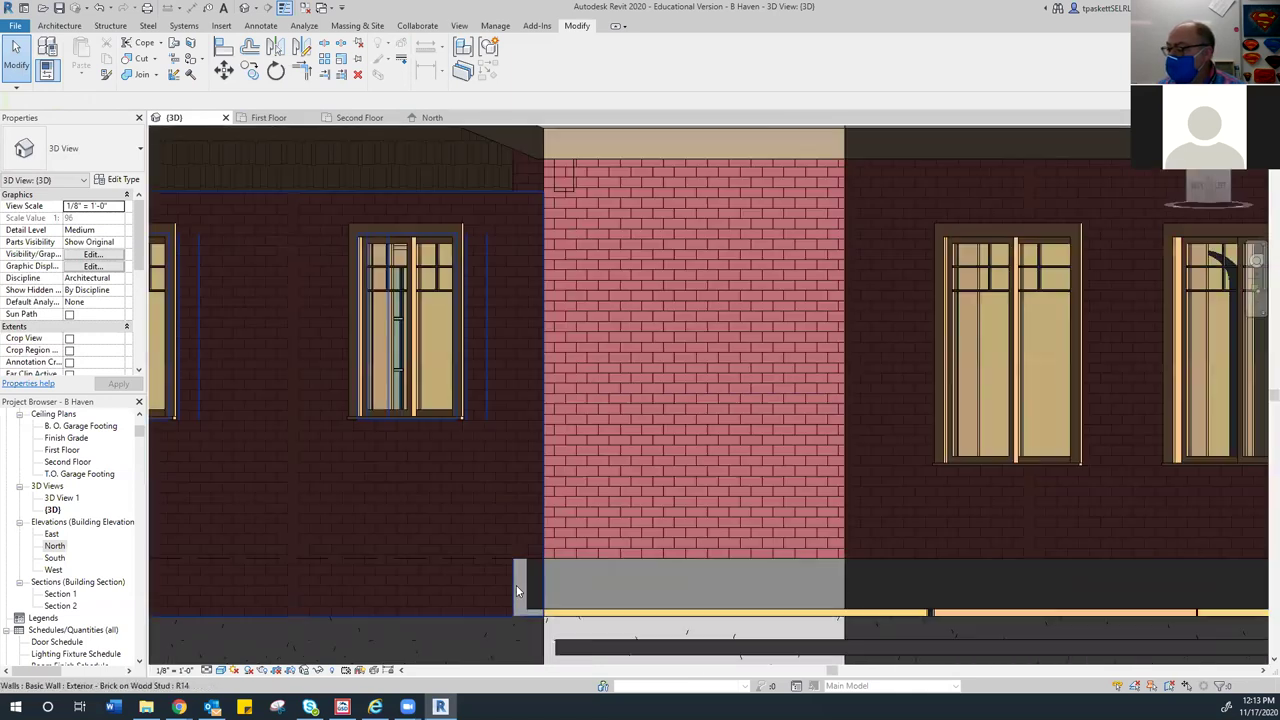
middle_drag(533, 588, 643, 508)
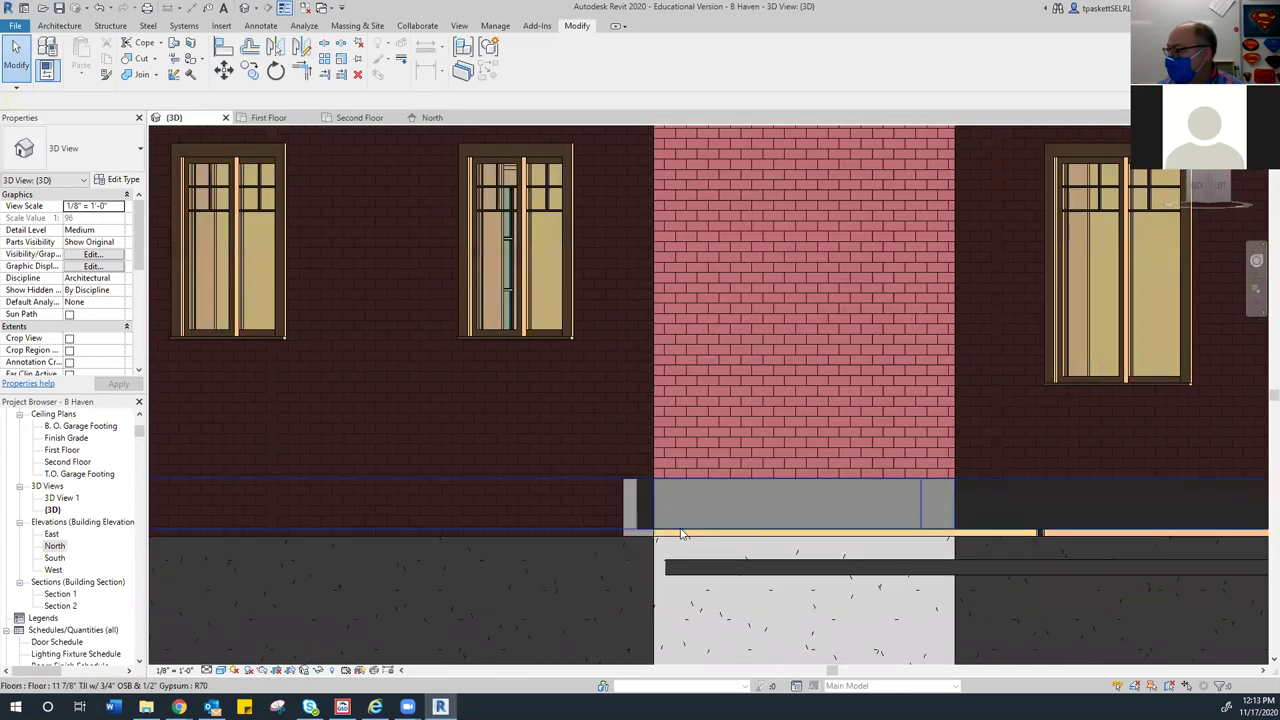
shift+middle_drag(958, 380, 764, 497)
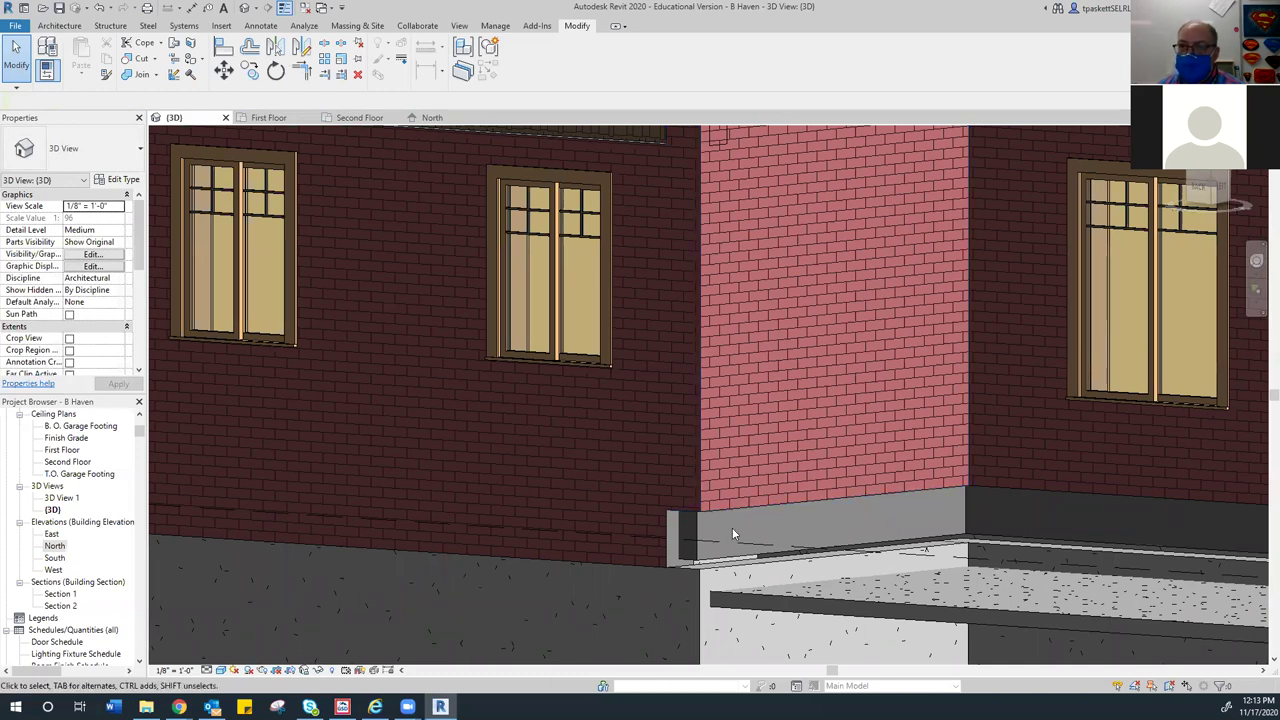
scroll(732, 527, down, 5)
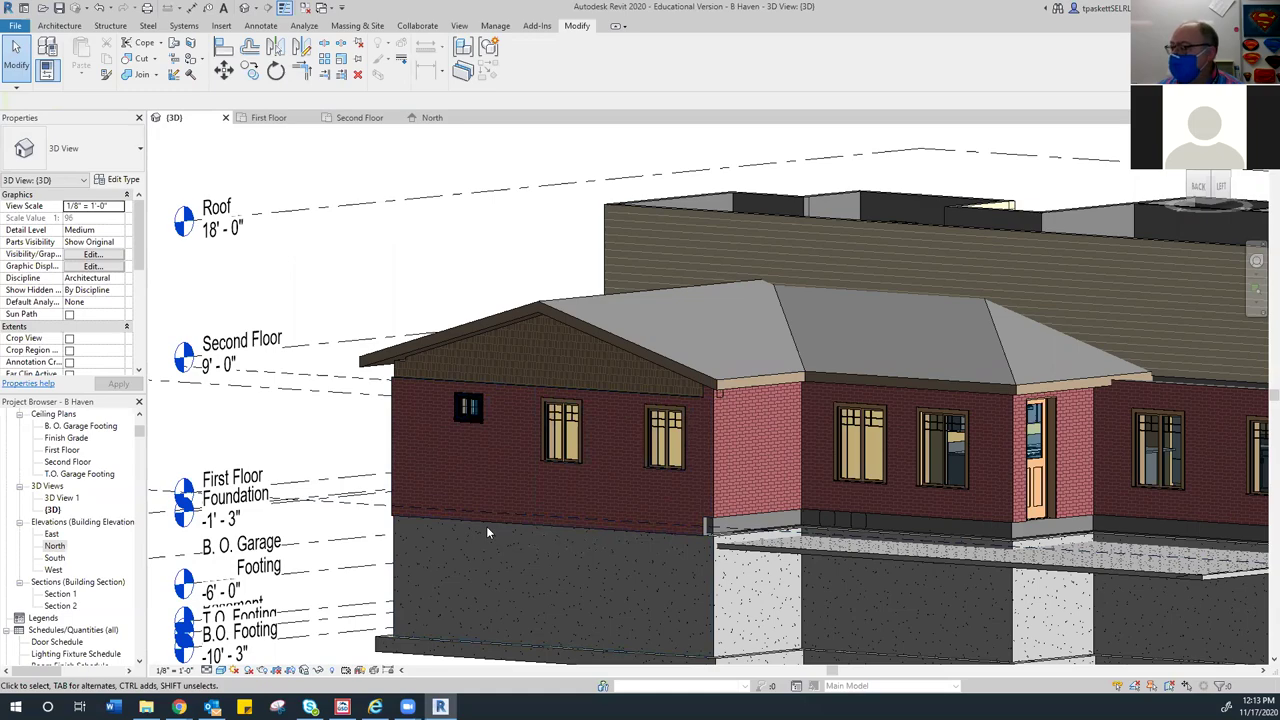
mouse_move(486, 526)
shift+middle_down()
mouse_move(744, 477)
mouse_move(1105, 371)
mouse_move(1248, 251)
mouse_move(1185, 190)
shift+middle_up()
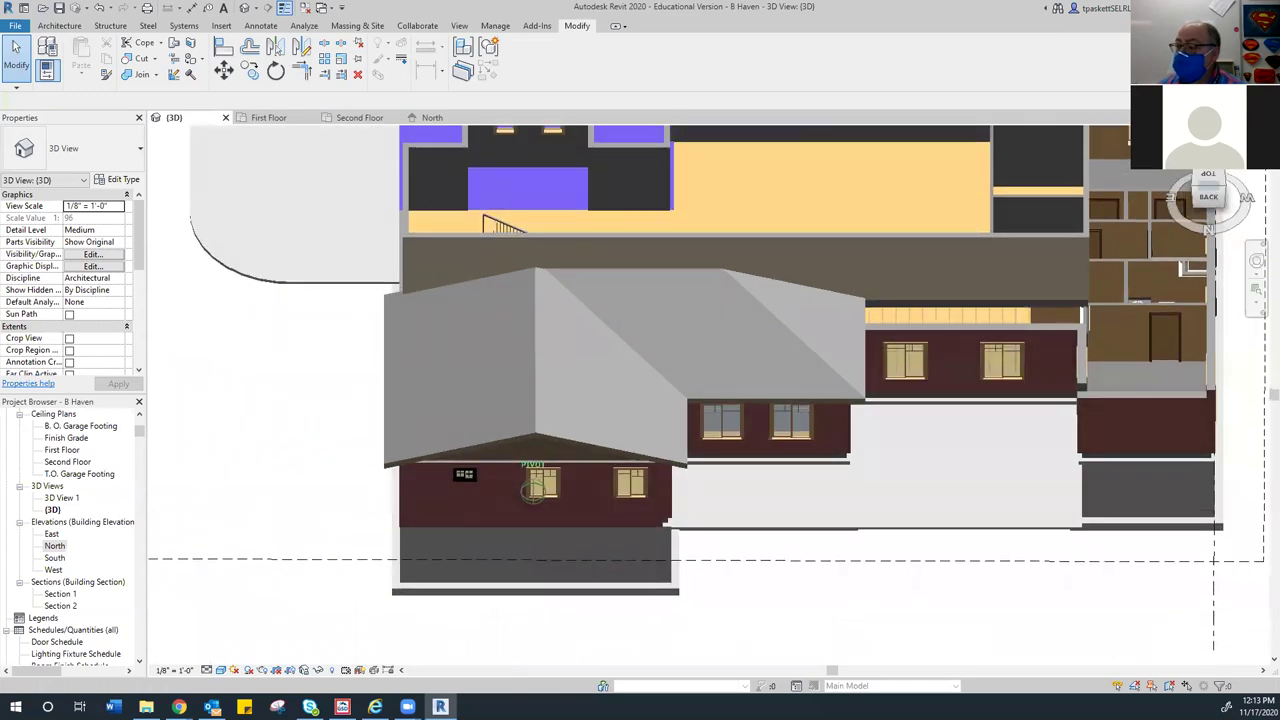
click(1185, 190)
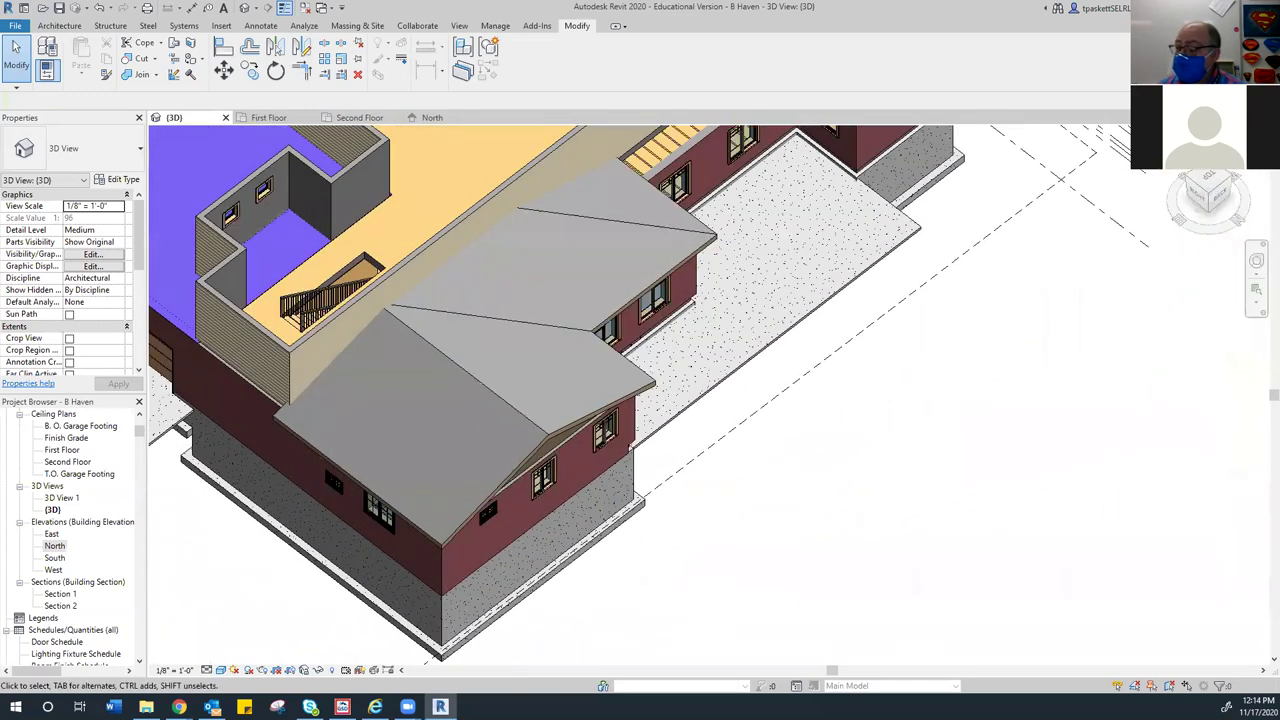
scroll(290, 415, up, 5)
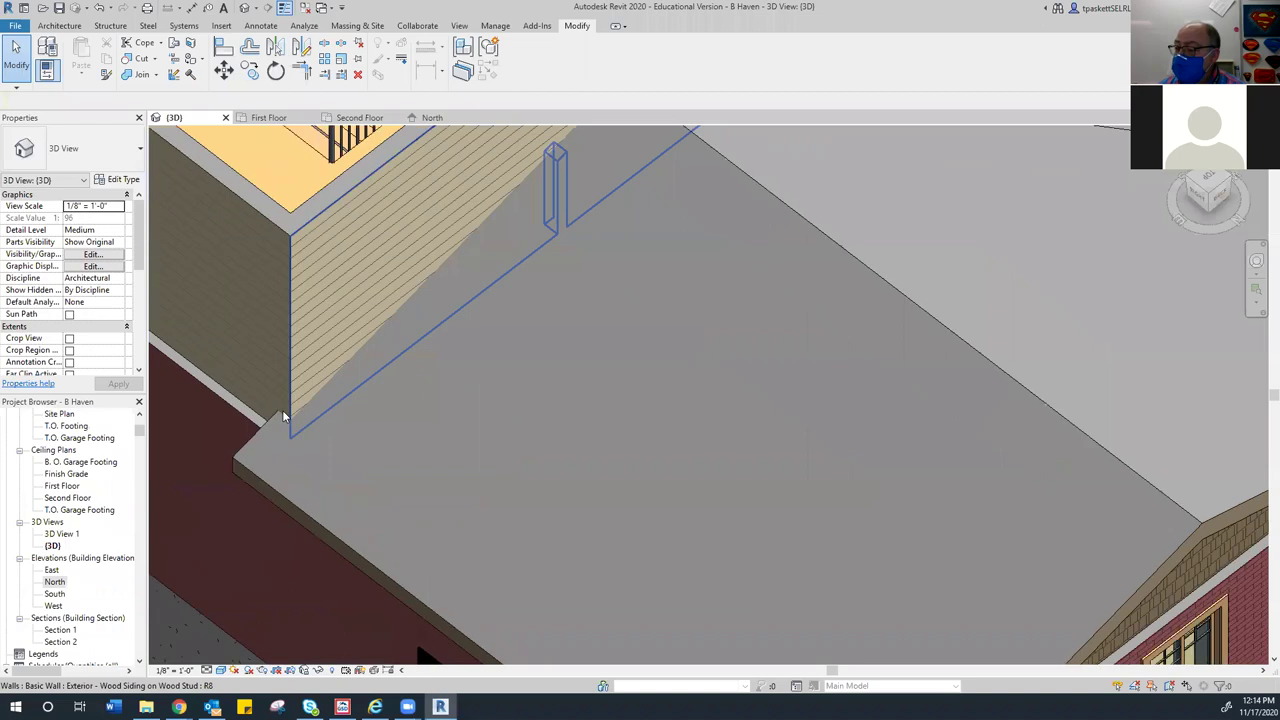
View the model from directly above and open the lower roof's footprint for editing at its corner by the wood siding wall
scroll(282, 416, up, 3)
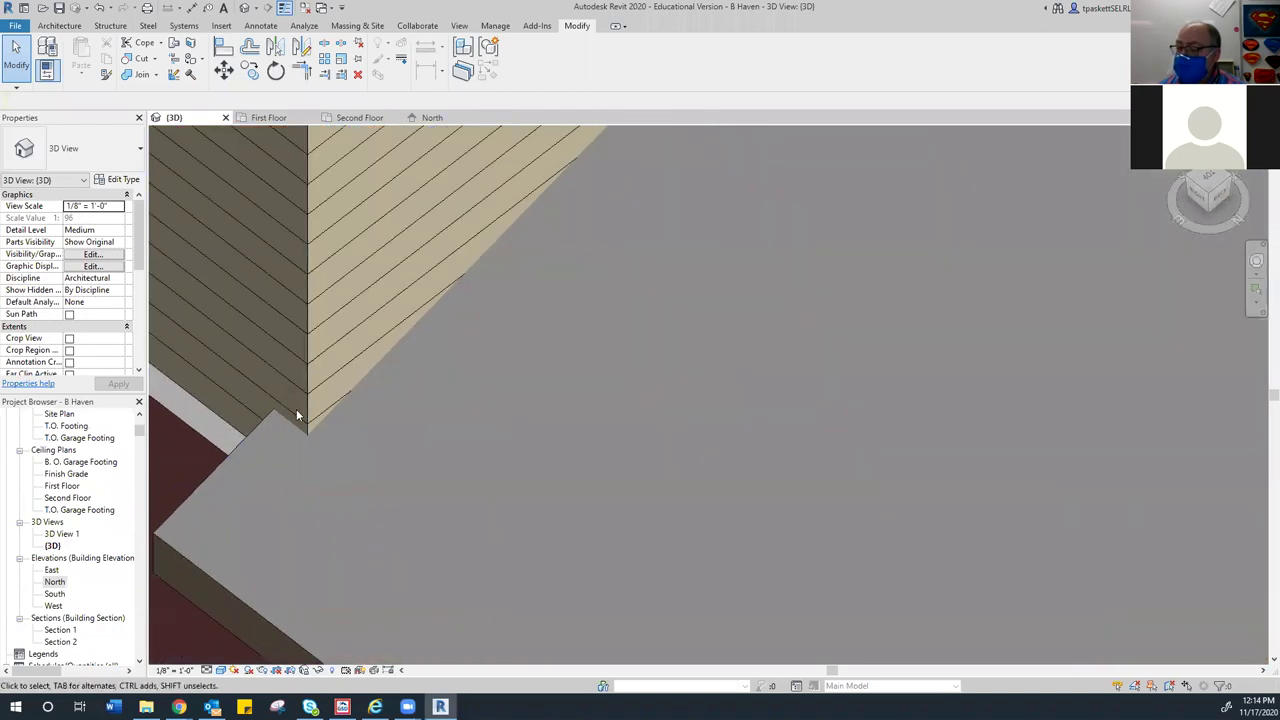
scroll(300, 415, down, 4)
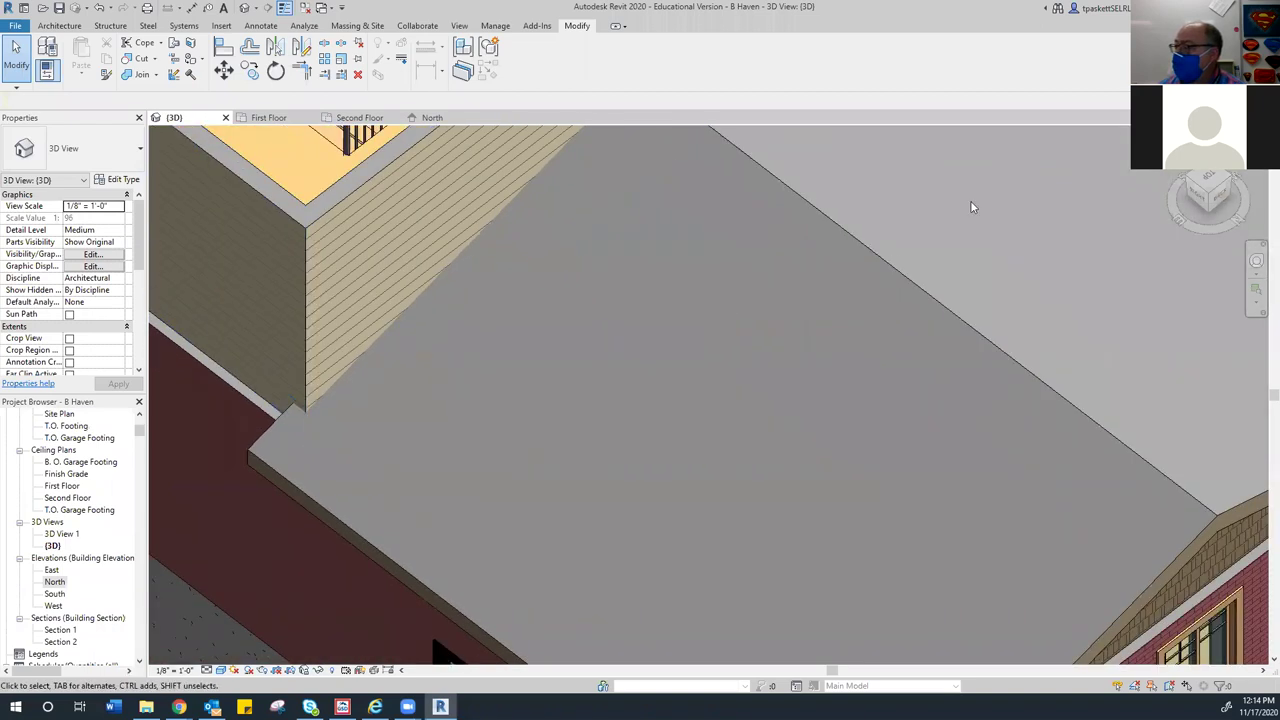
click(1208, 180)
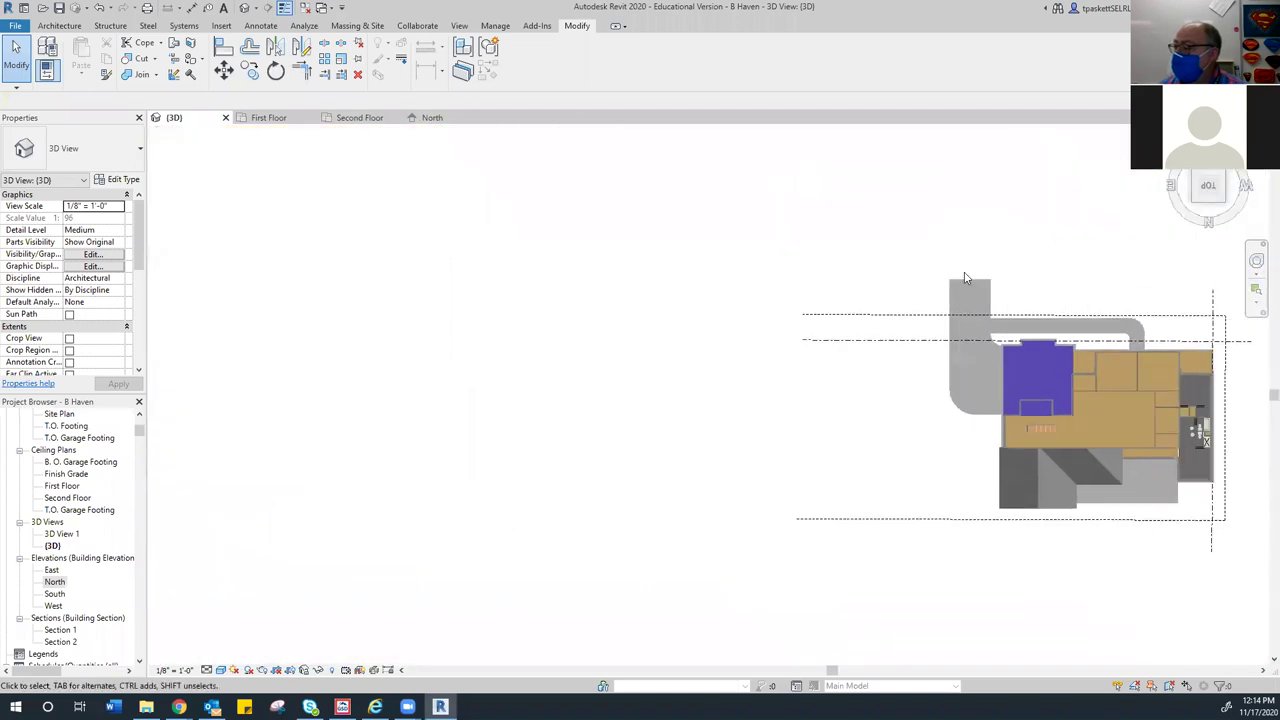
scroll(757, 391, up, 3)
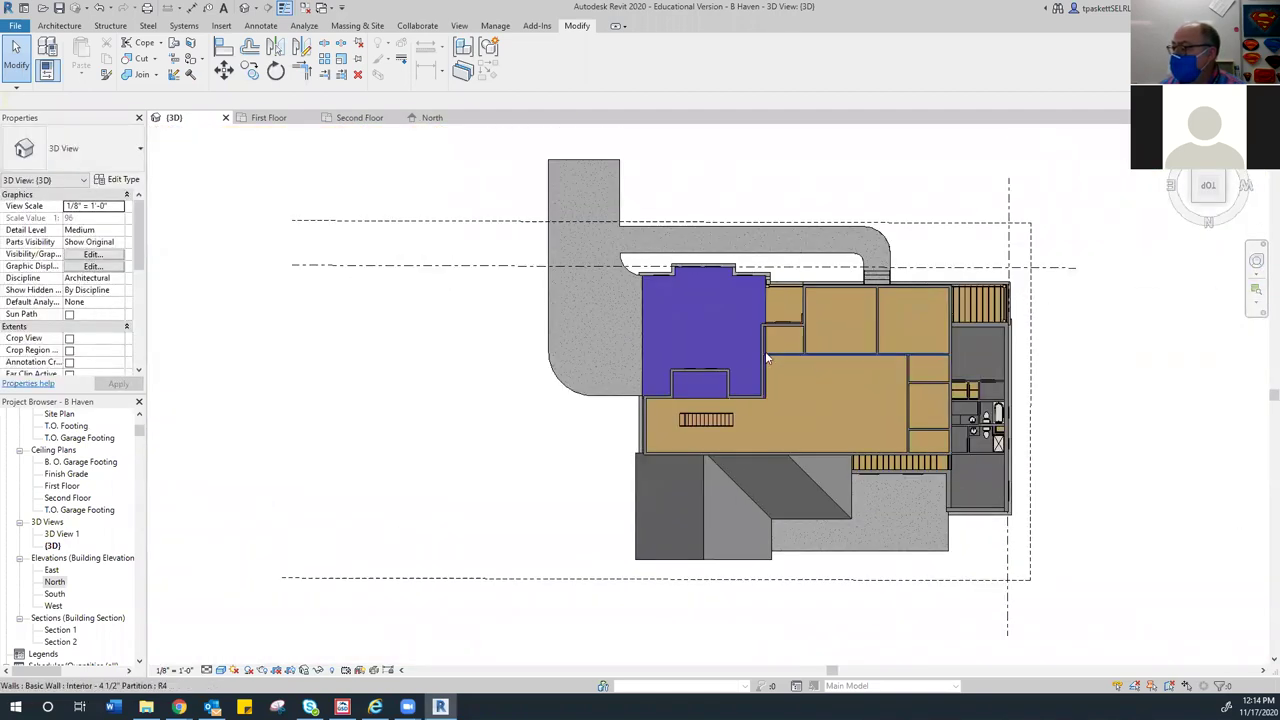
scroll(705, 477, up, 8)
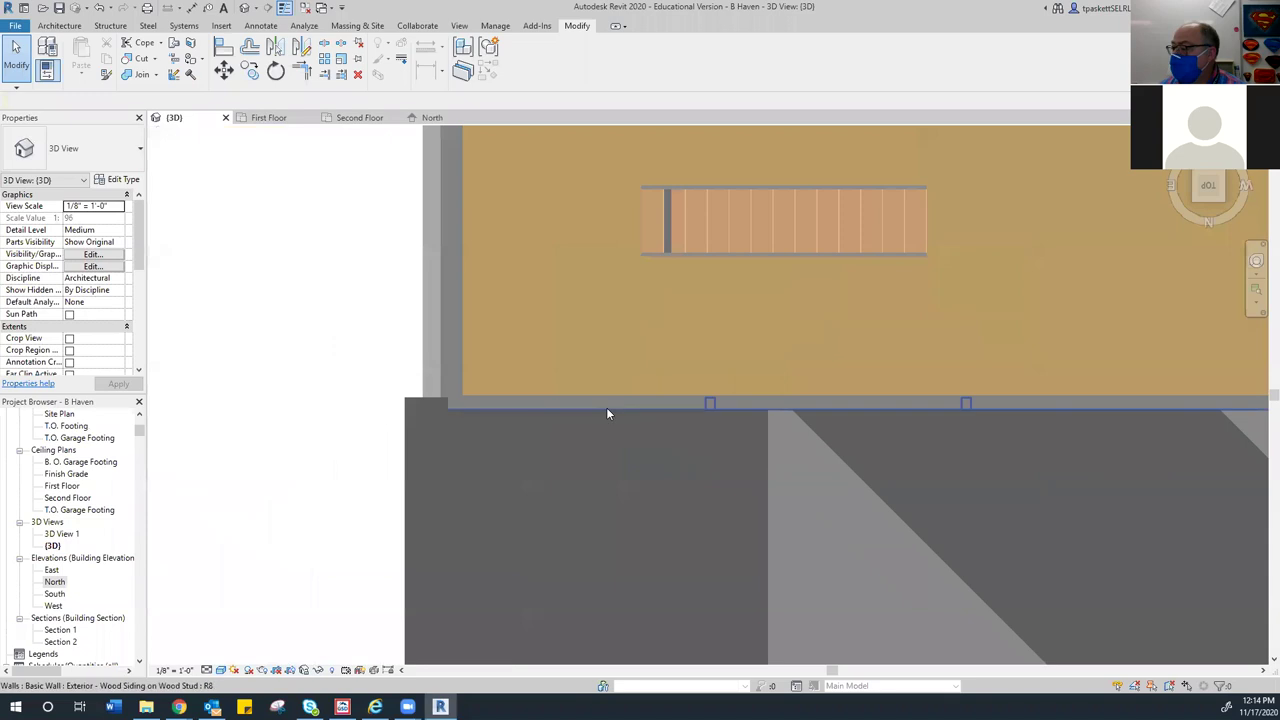
click(417, 403)
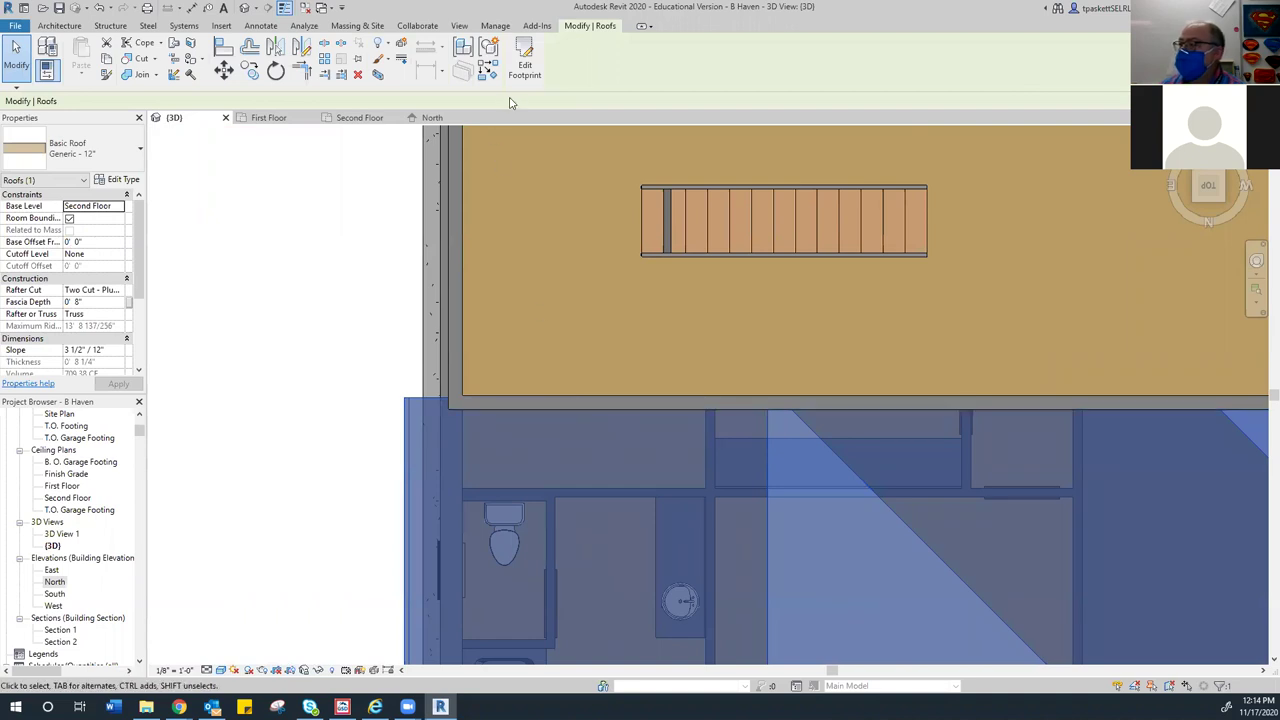
click(524, 62)
Move the roof boundary line along the wood siding wall to the wall's outer face and finish the footprint
scroll(502, 419, up, 4)
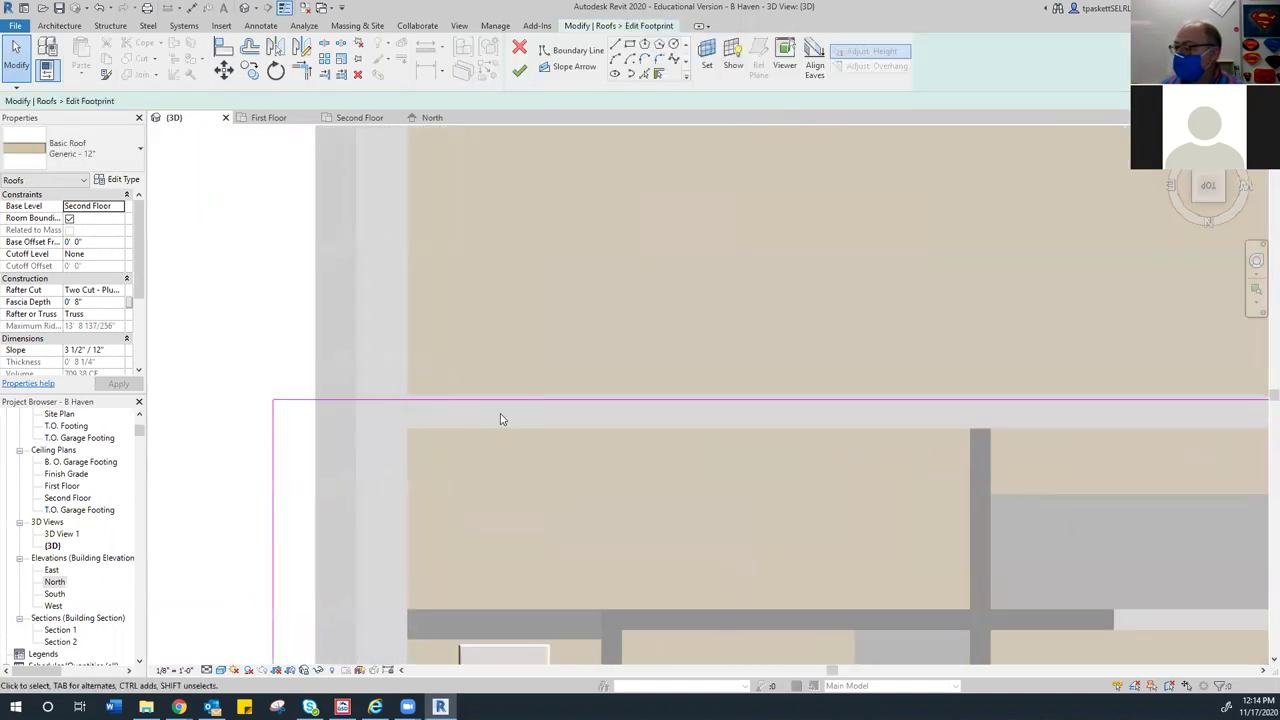
click(577, 406)
drag(577, 408, 577, 424)
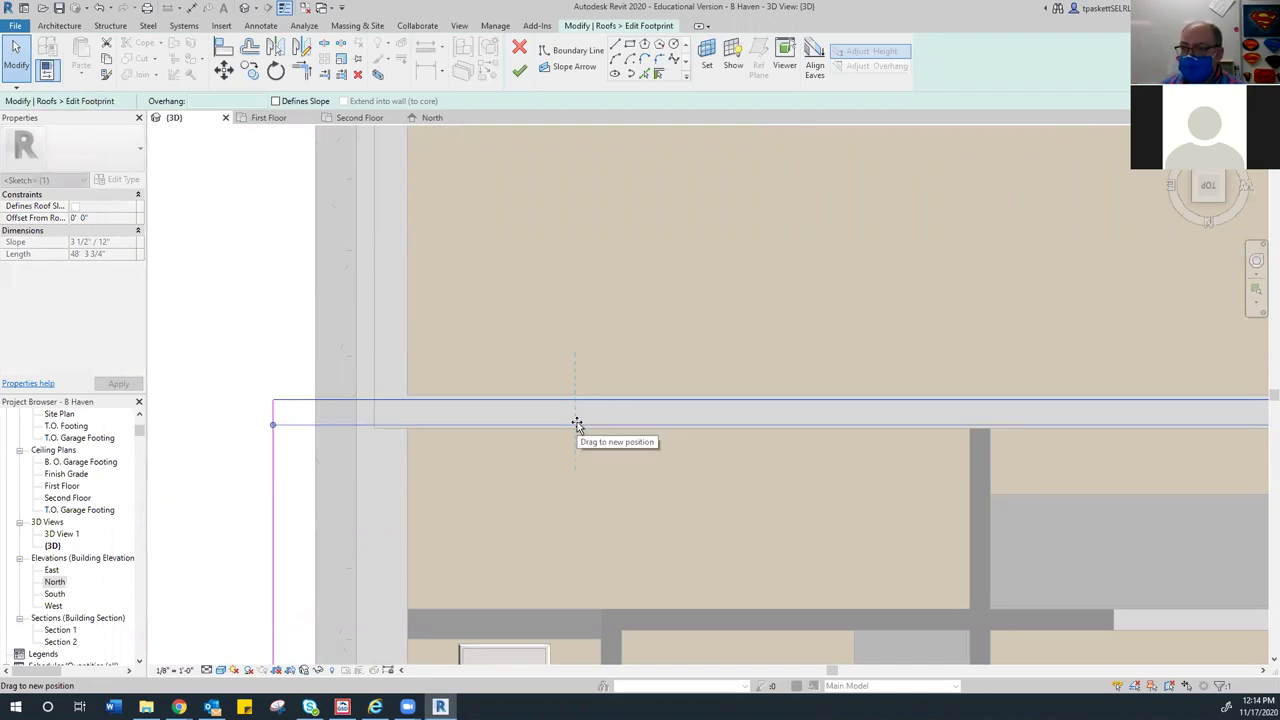
drag(577, 424, 577, 423)
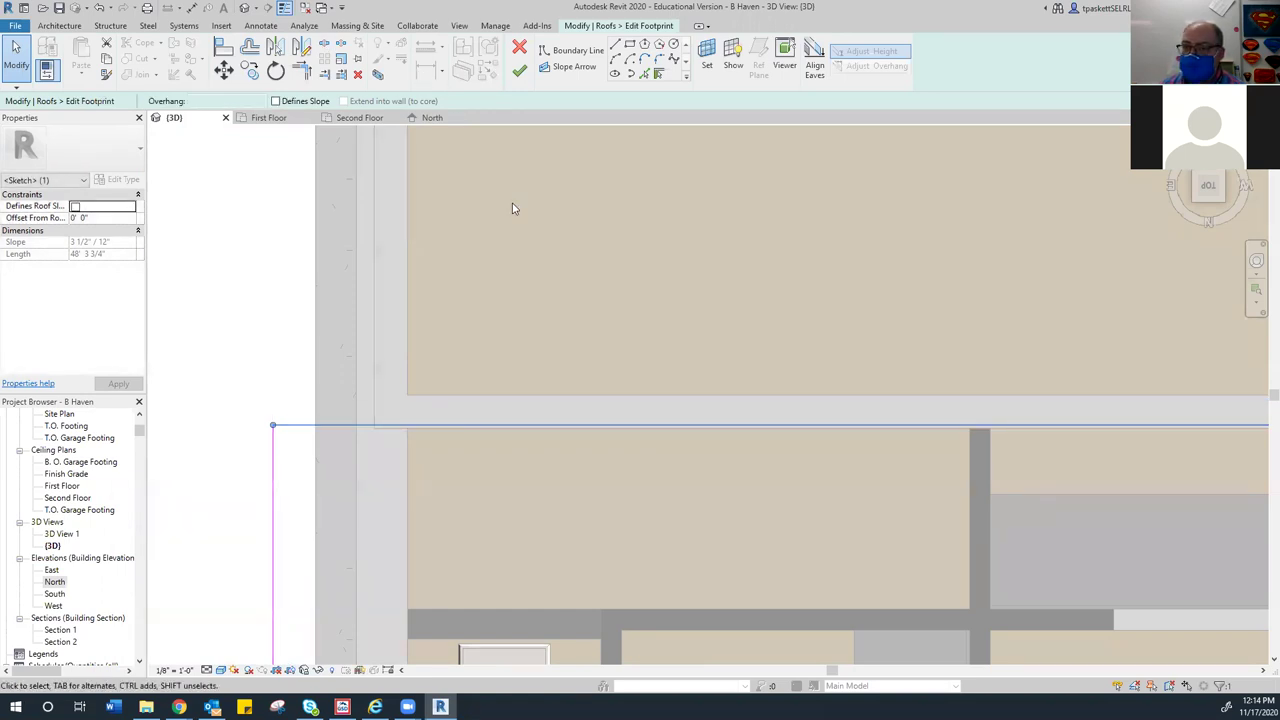
click(519, 71)
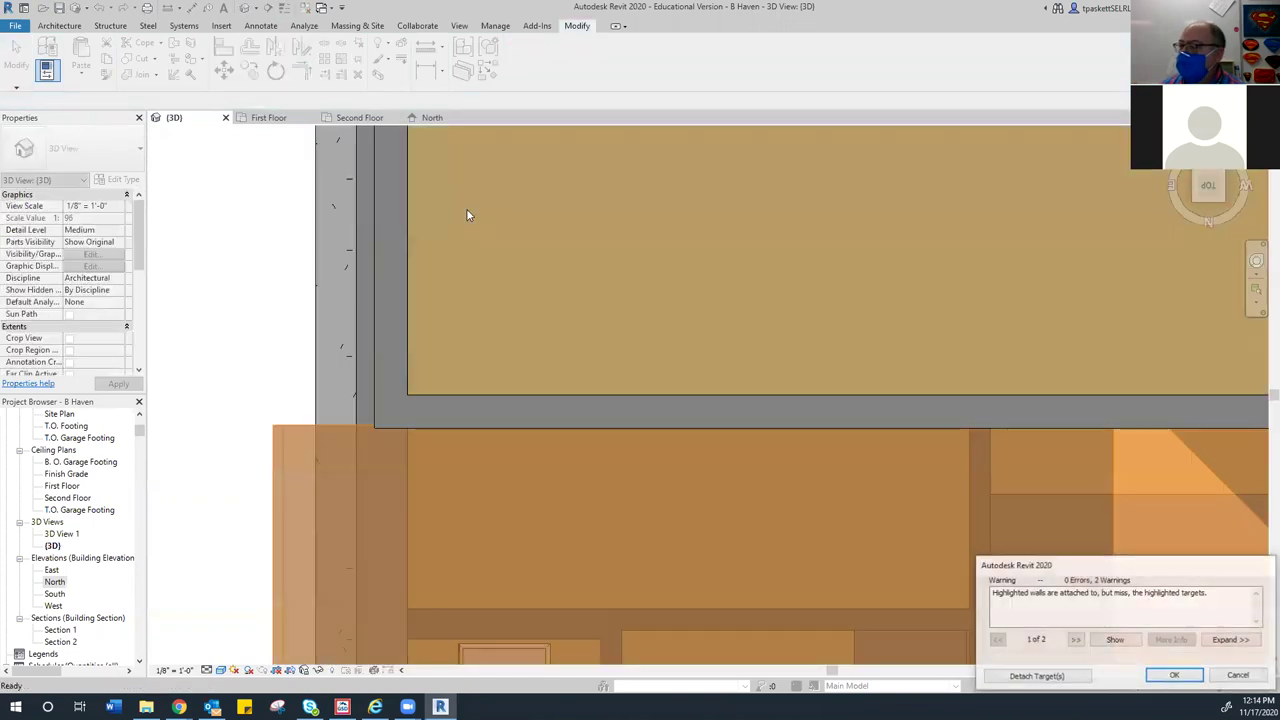
click(1174, 675)
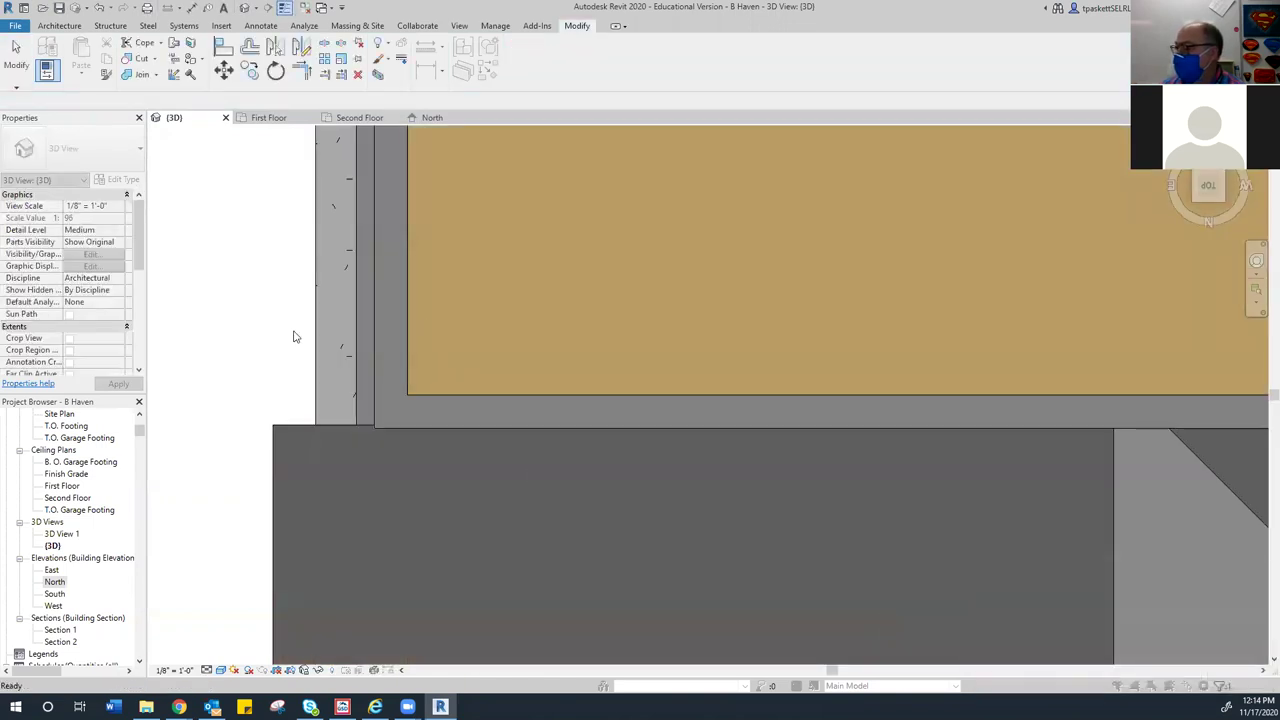
scroll(290, 320, up, 5)
scroll(333, 306, down, 5)
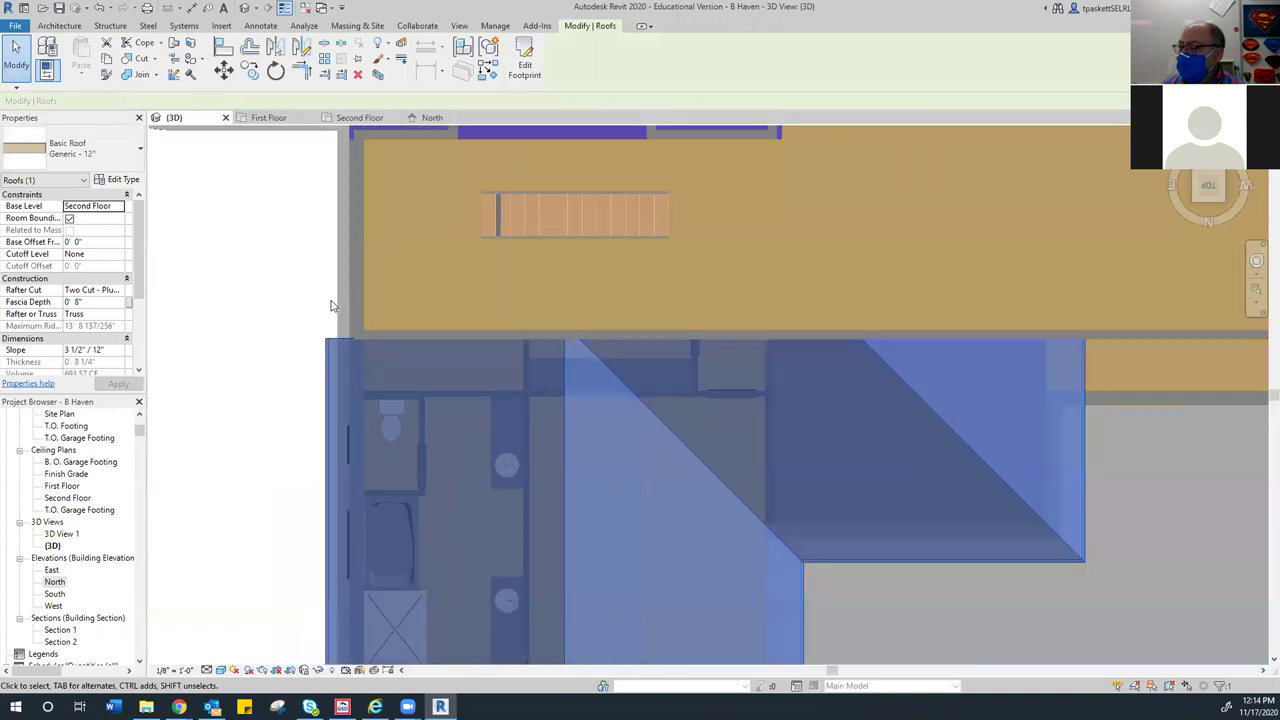
click(298, 329)
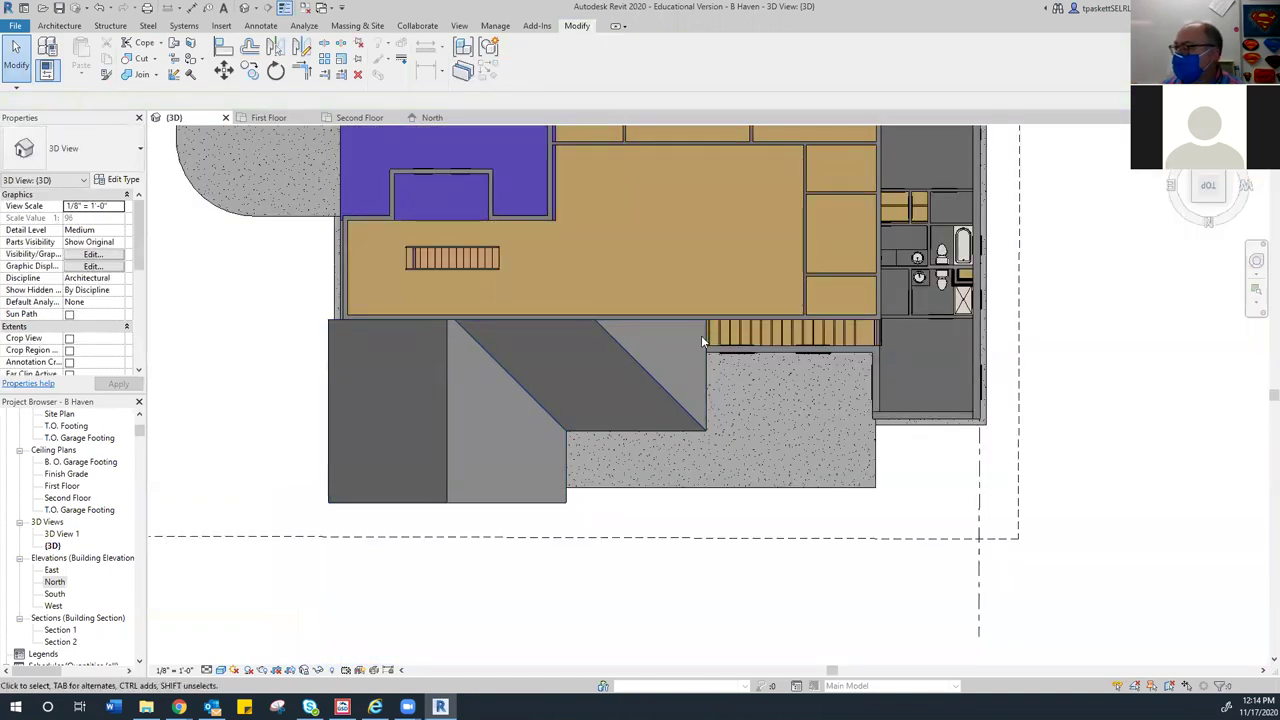
Open the lower roof's footprint for editing in the Second Floor plan
middle_drag(701, 335, 626, 344)
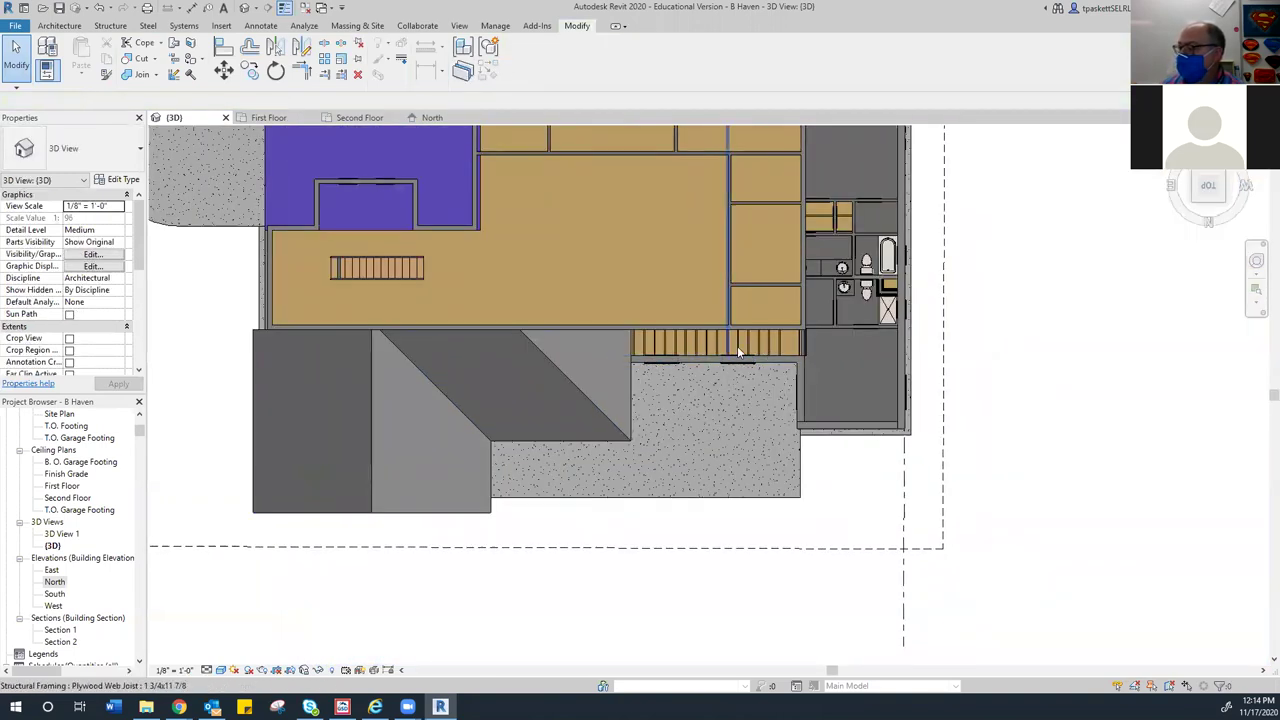
drag(1207, 186, 1227, 210)
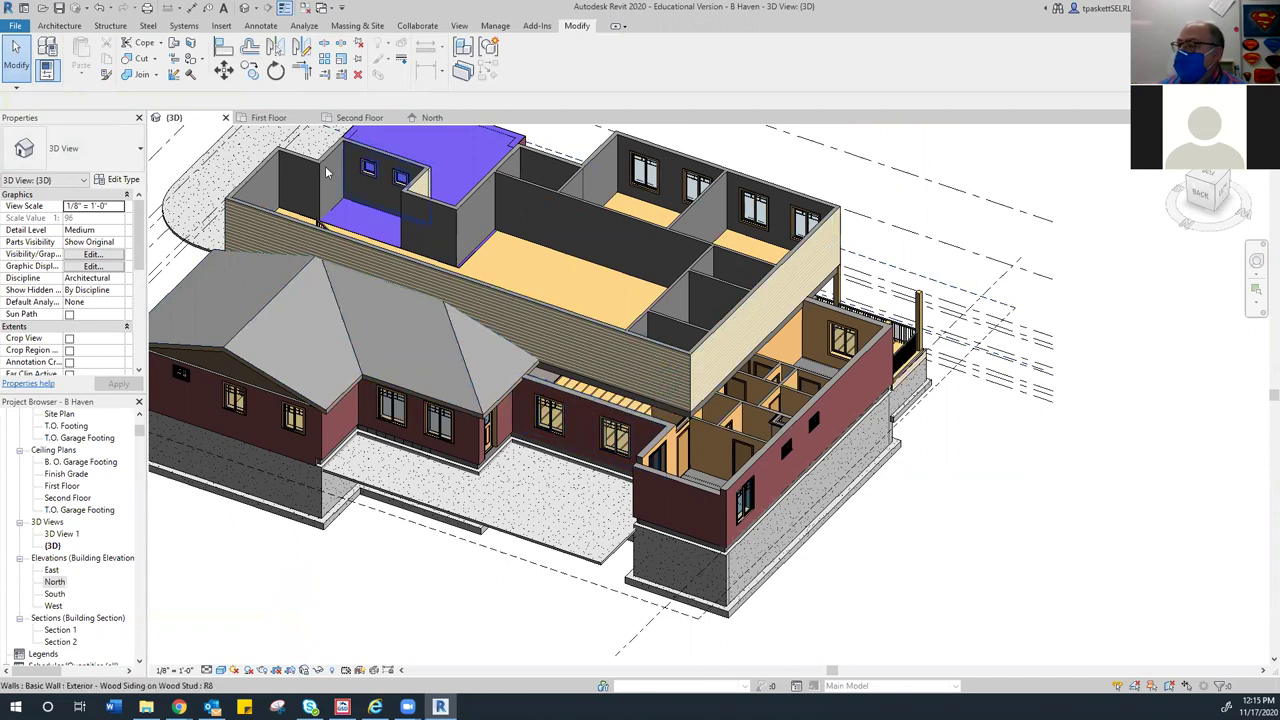
key(ctrl+Tab)
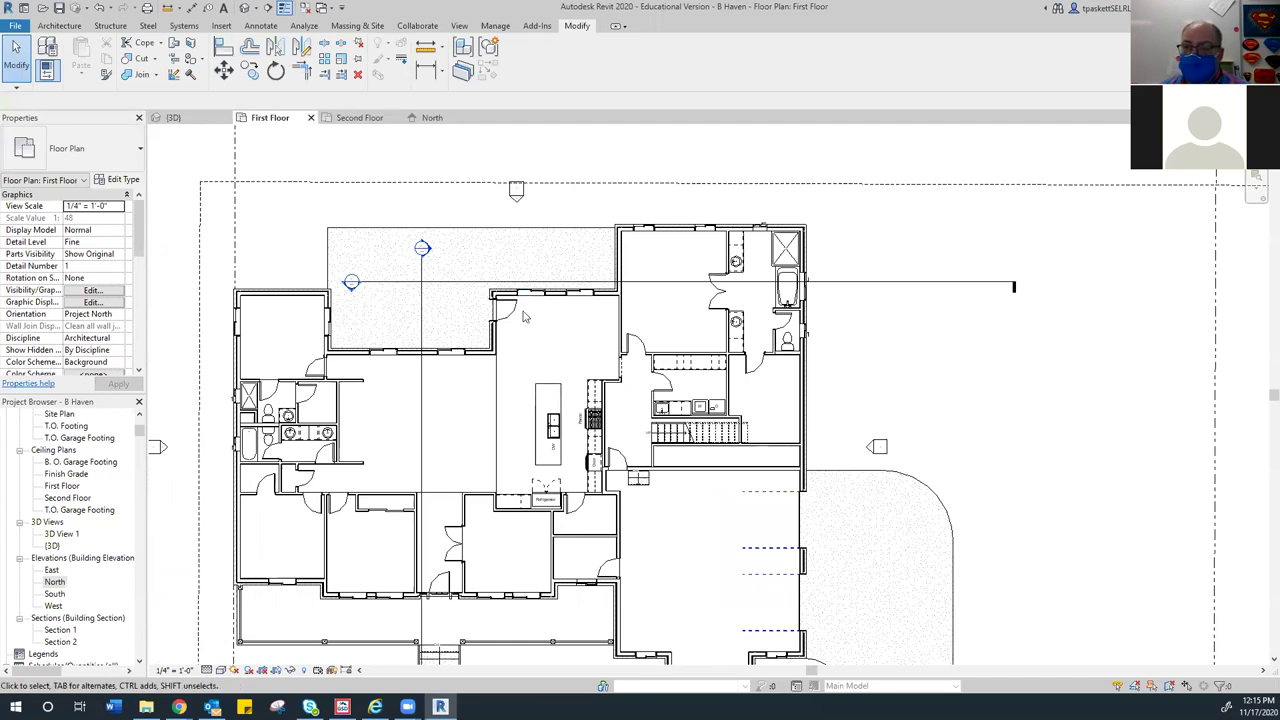
click(360, 118)
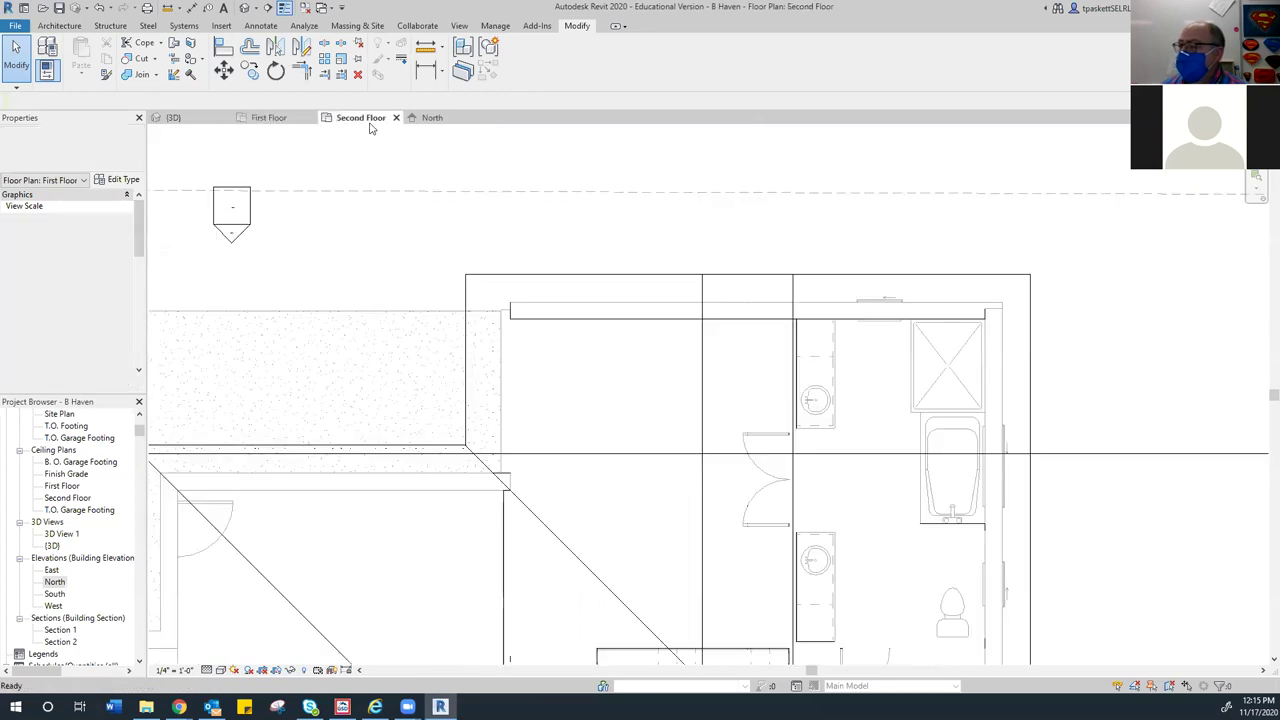
scroll(582, 287, down, 3)
middle_drag(582, 287, 622, 275)
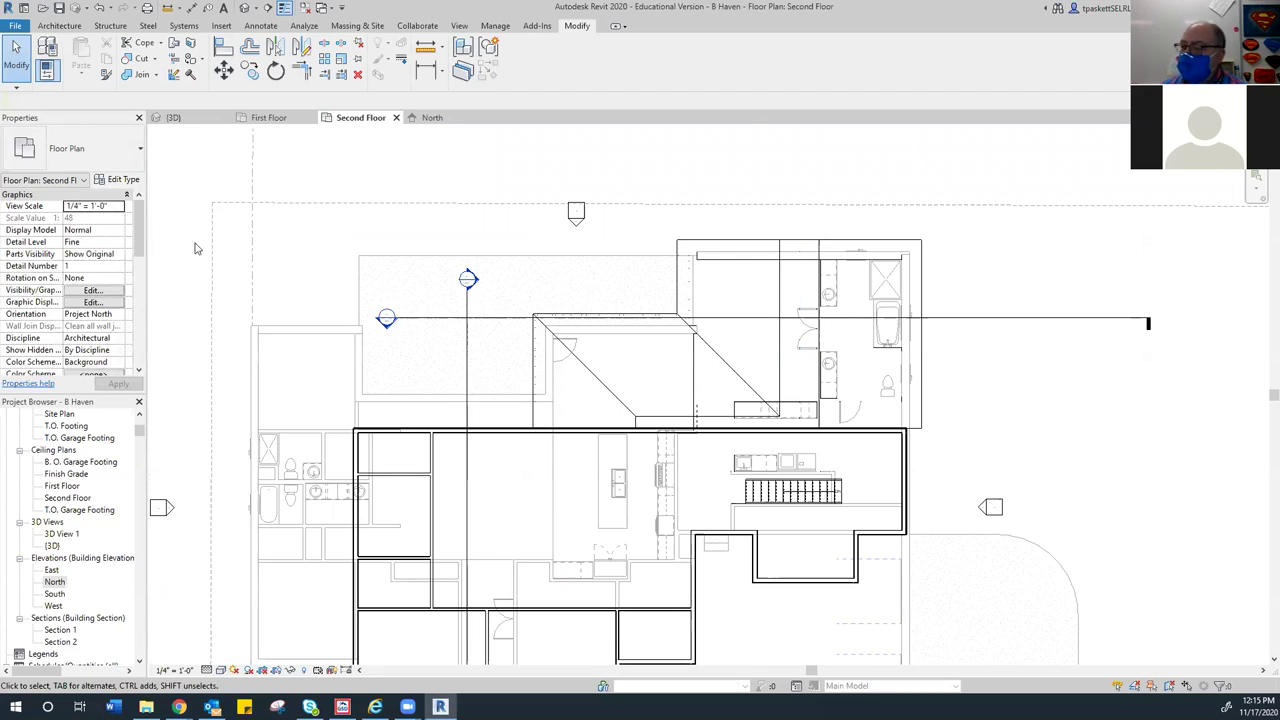
drag(140, 222, 133, 252)
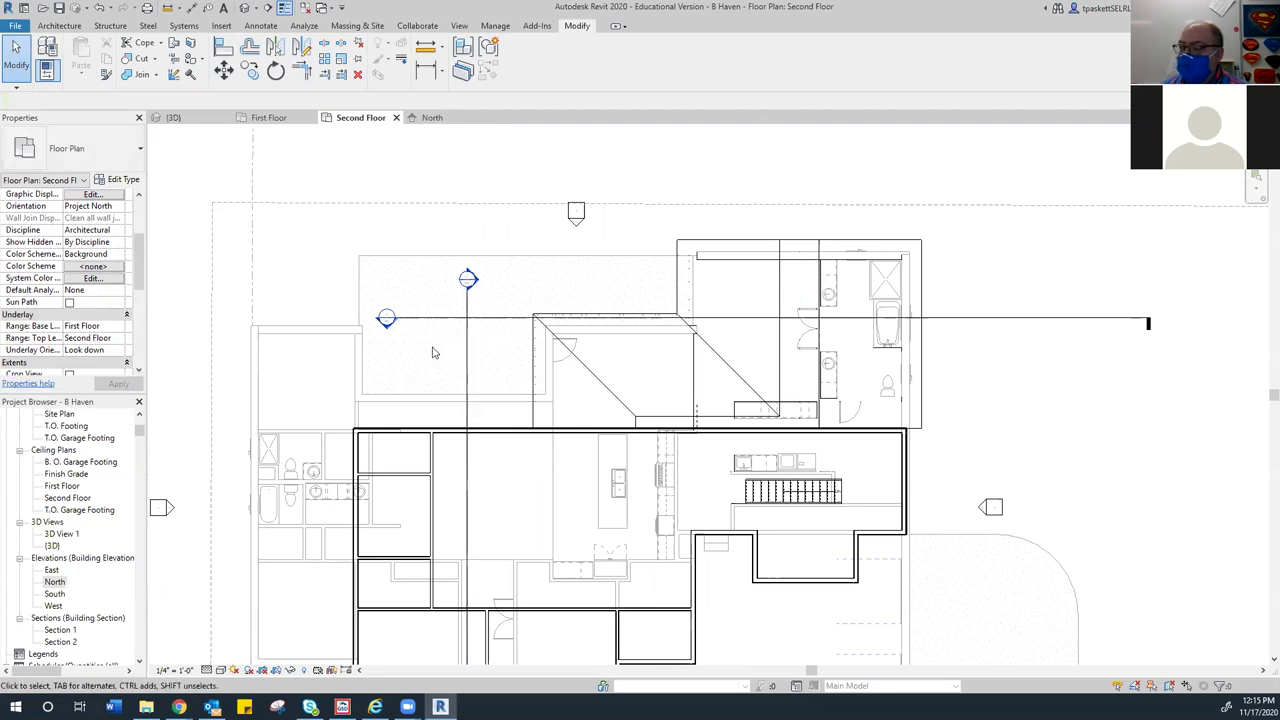
click(569, 311)
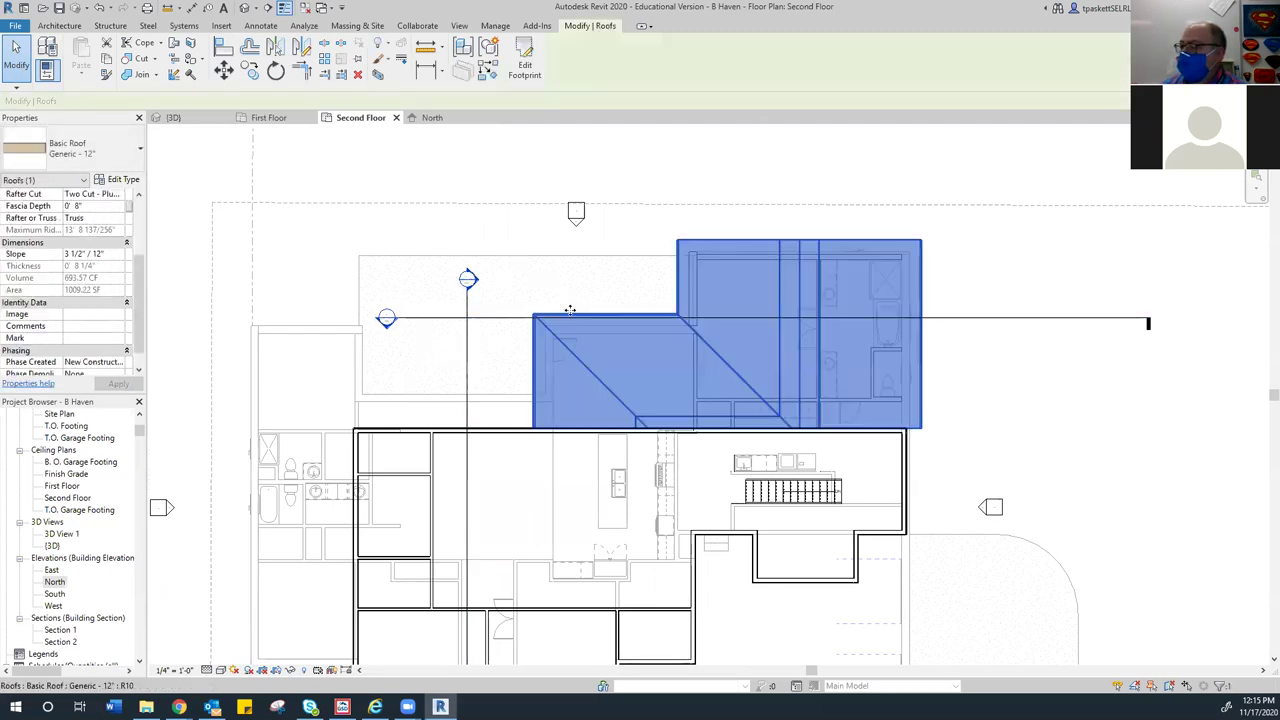
click(533, 72)
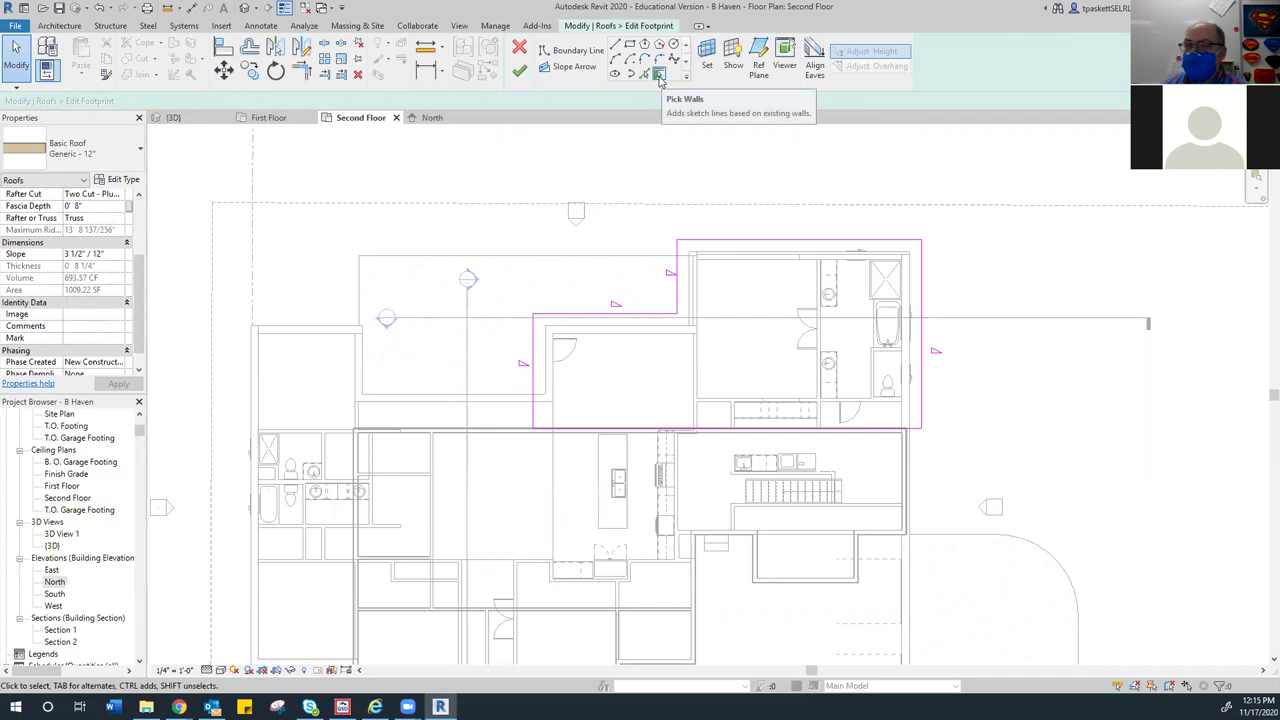
Add a sloped boundary with a 1' 6" overhang from the recessed brick patio wall, and draw an end line from the second-floor wall corner
click(659, 76)
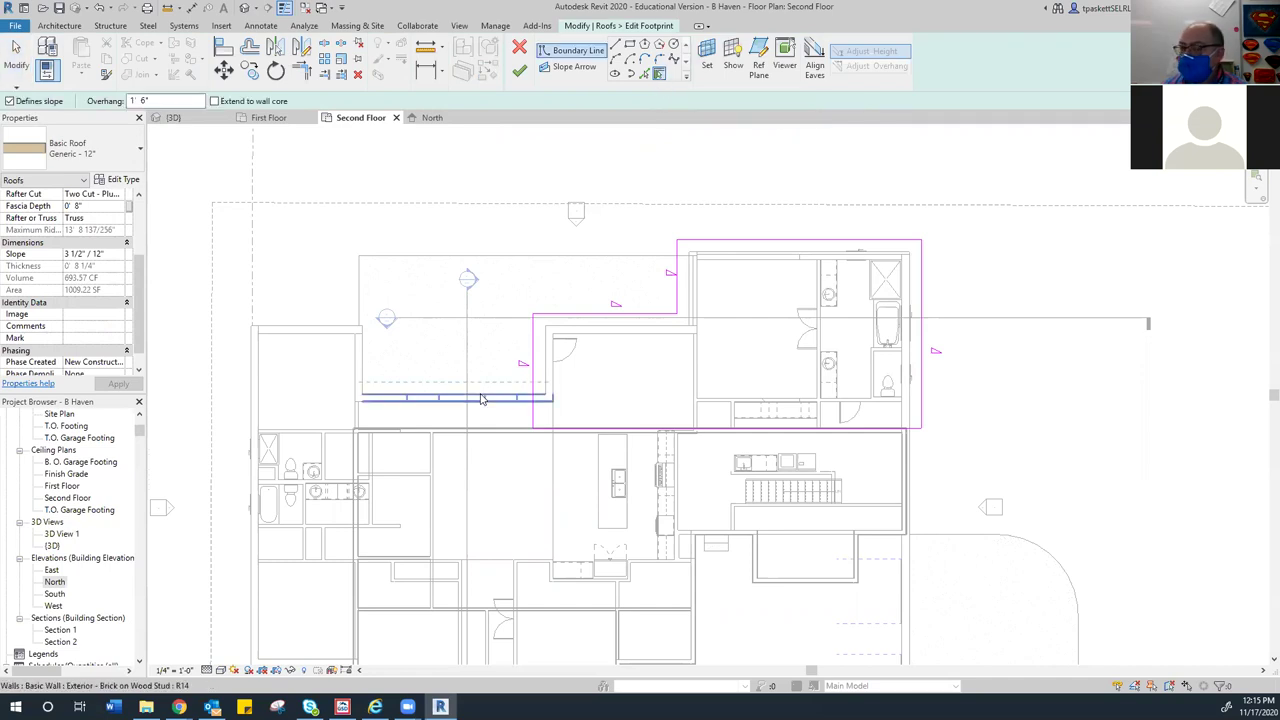
click(481, 399)
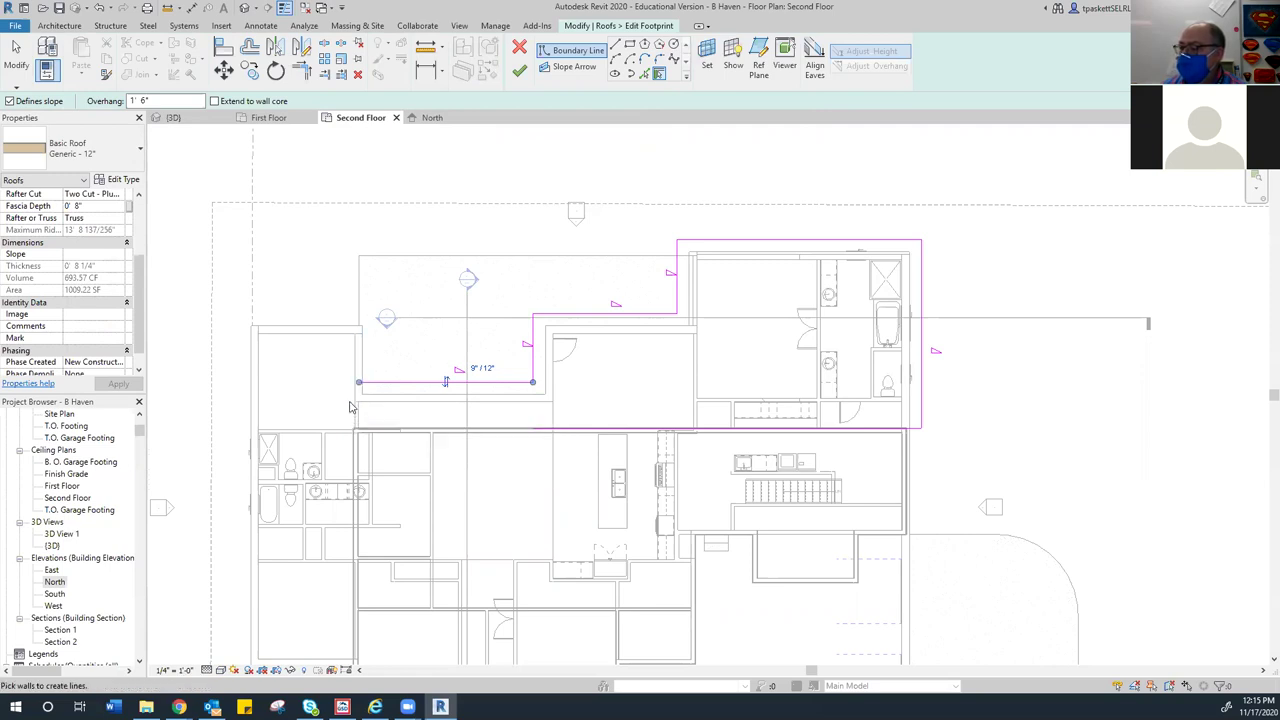
click(616, 45)
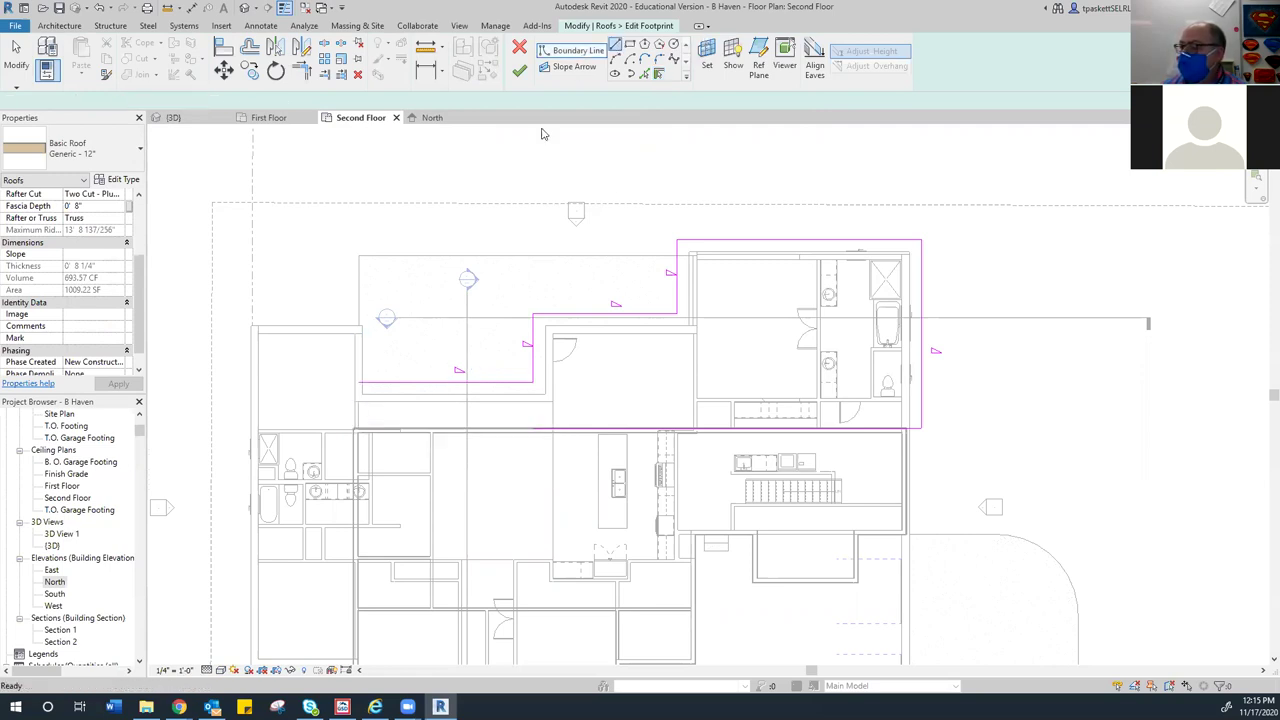
scroll(389, 418, up, 6)
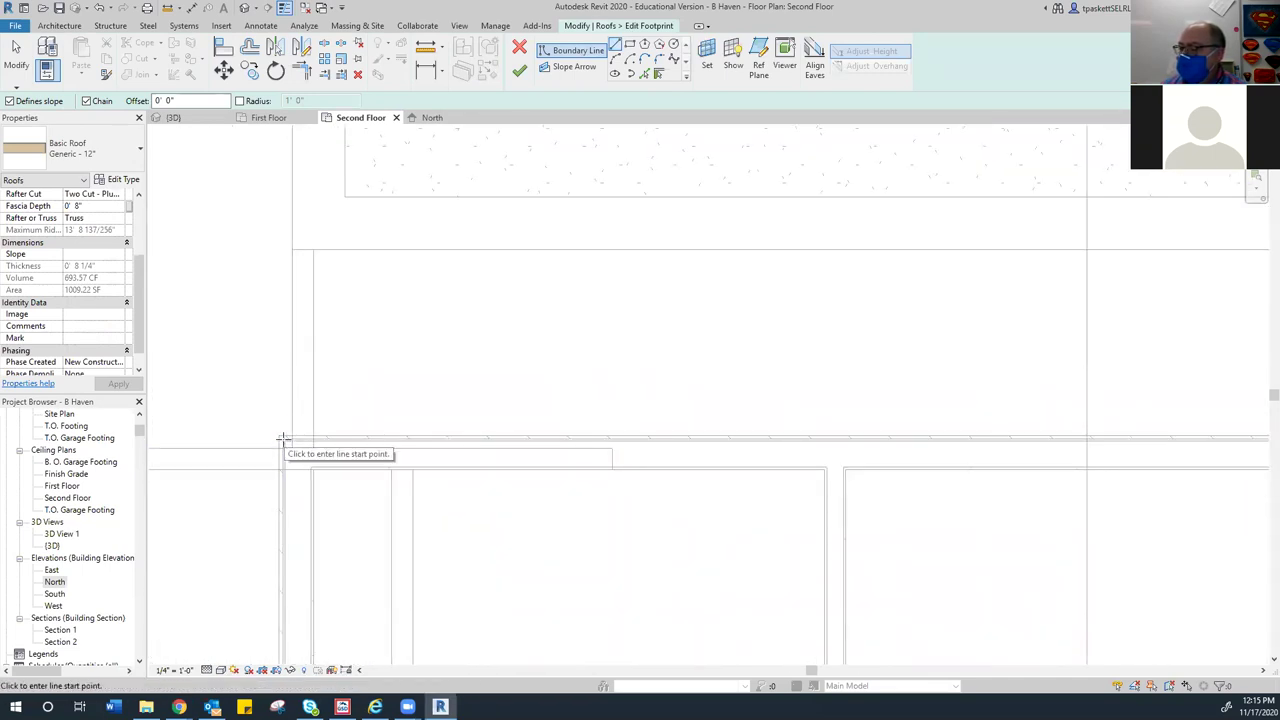
click(283, 438)
scroll(283, 266, down, 3)
scroll(280, 213, down, 2)
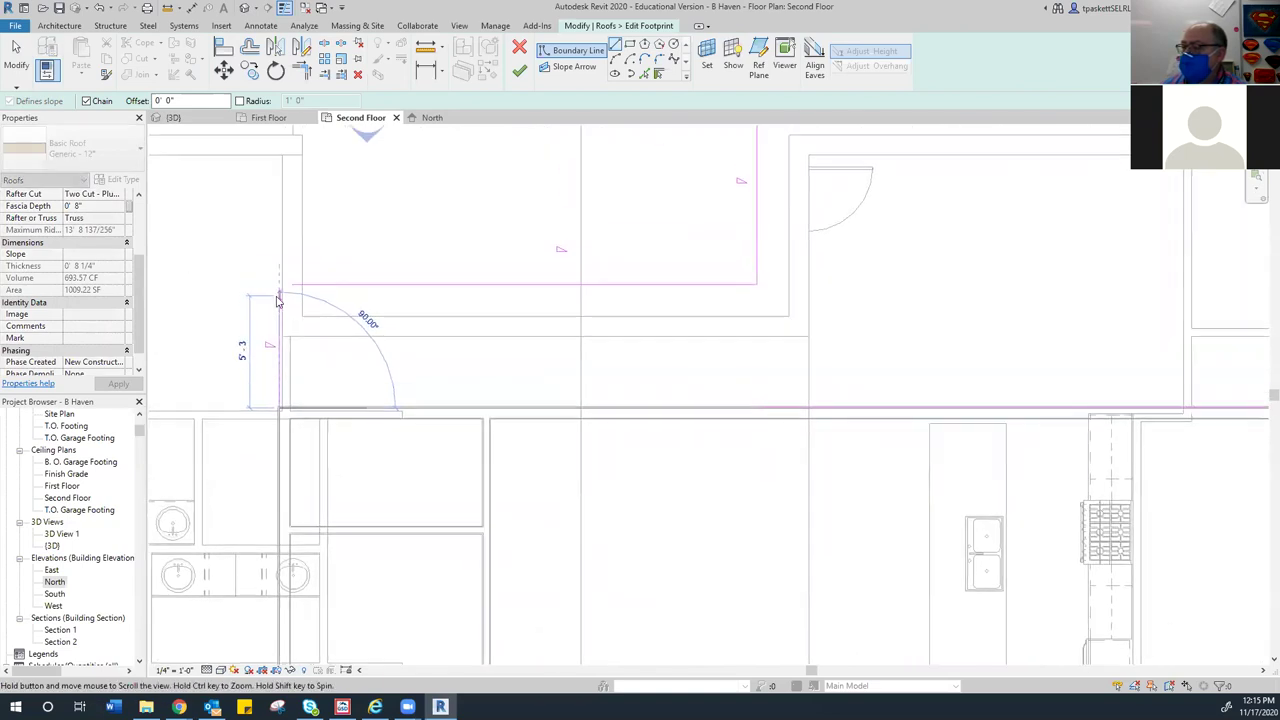
click(266, 250)
right_click(258, 262)
click(300, 257)
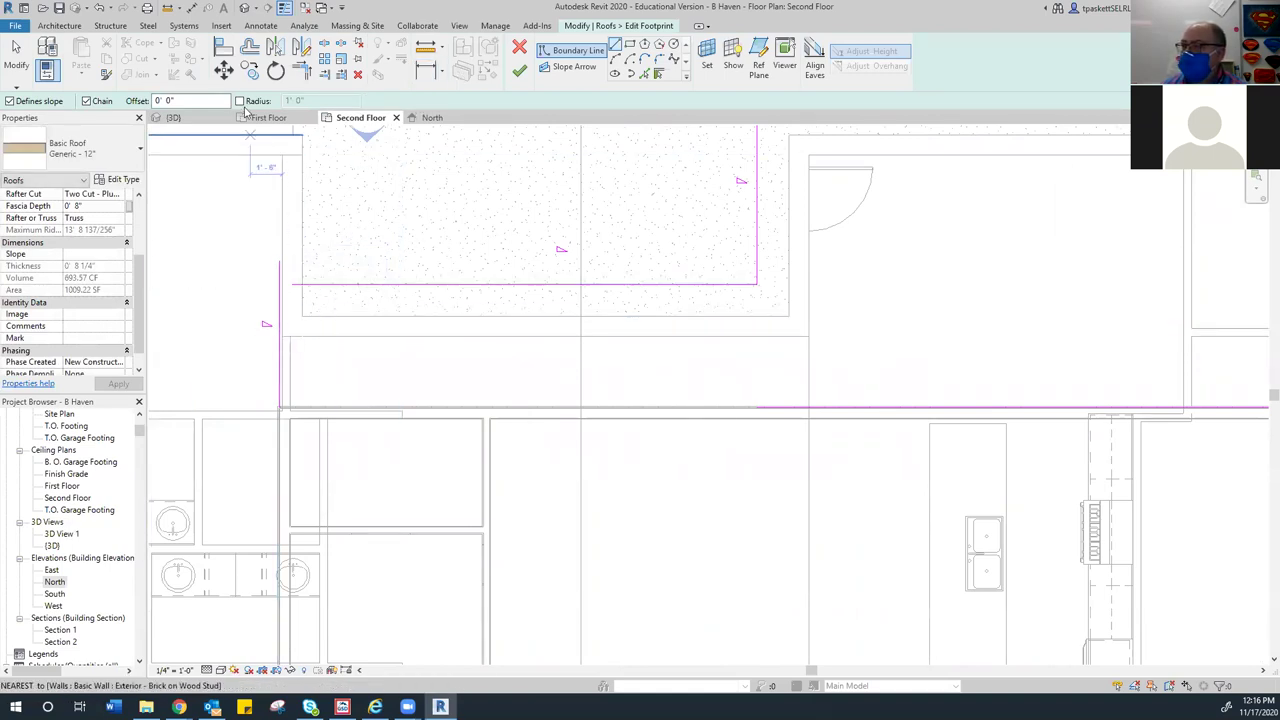
Trim the new patio-side boundary and end line to a corner, and extend the siding-wall boundary to the end line to close the footprint
click(301, 69)
click(354, 285)
click(278, 338)
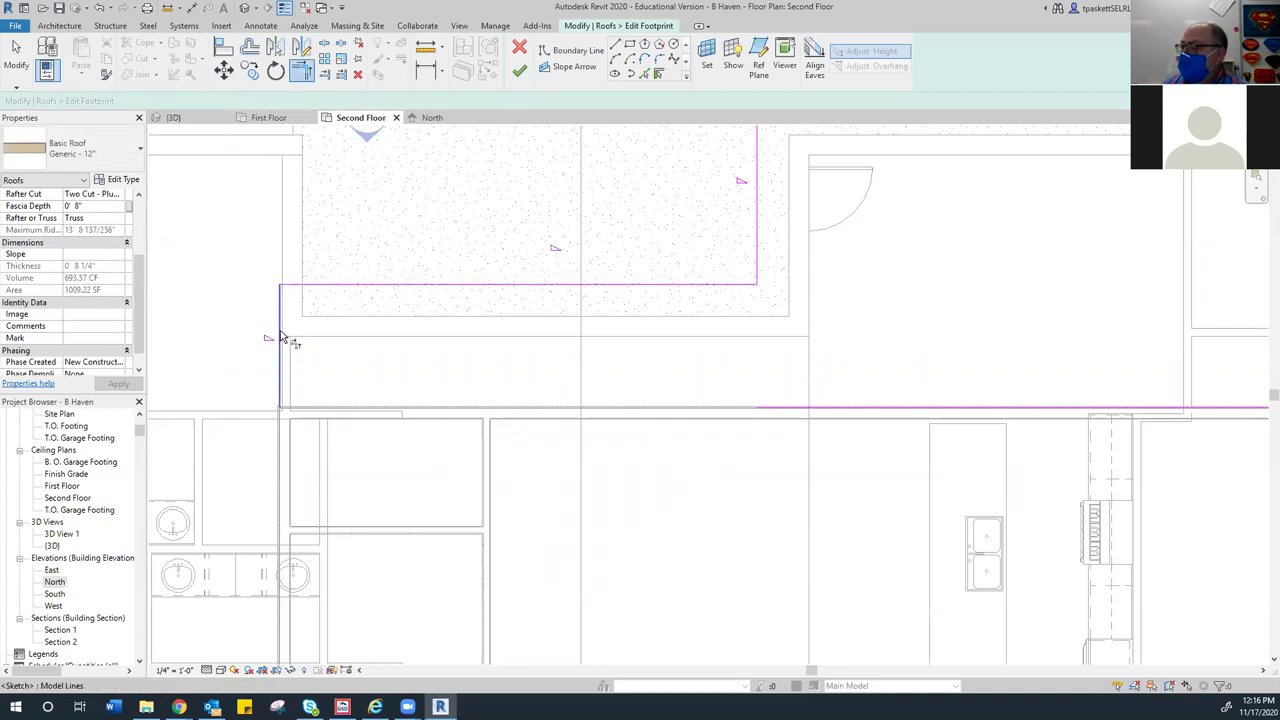
click(895, 402)
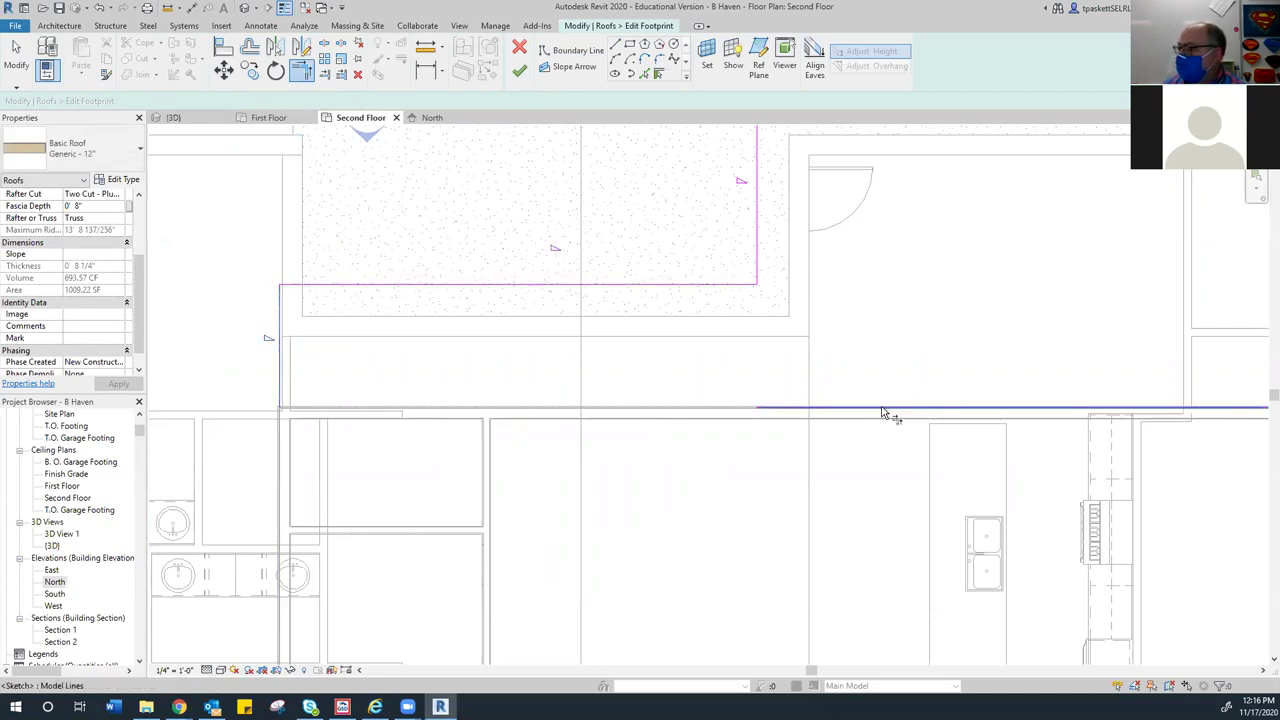
scroll(672, 293, down, 3)
scroll(623, 346, up, 1)
scroll(346, 403, up, 1)
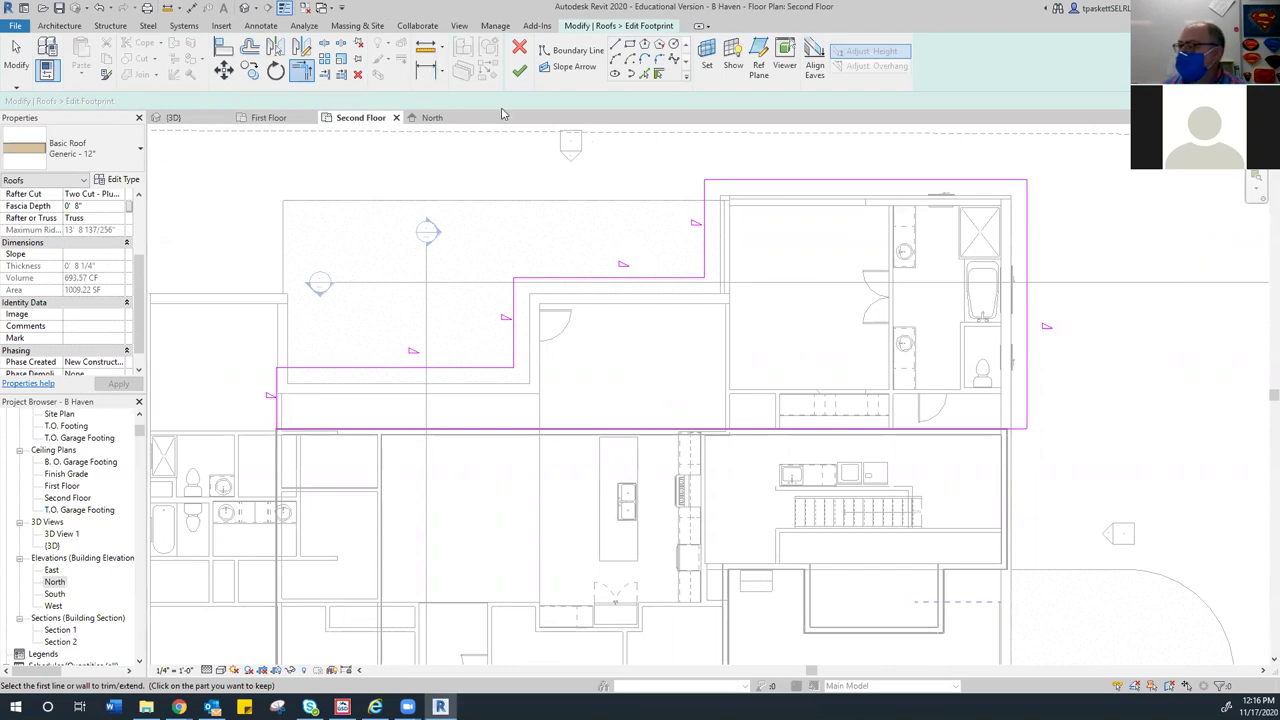
Try to finish the extended roof footprint by unjoining the conflicting elements, check the model in 3D, and return to the footprint sketch
click(520, 76)
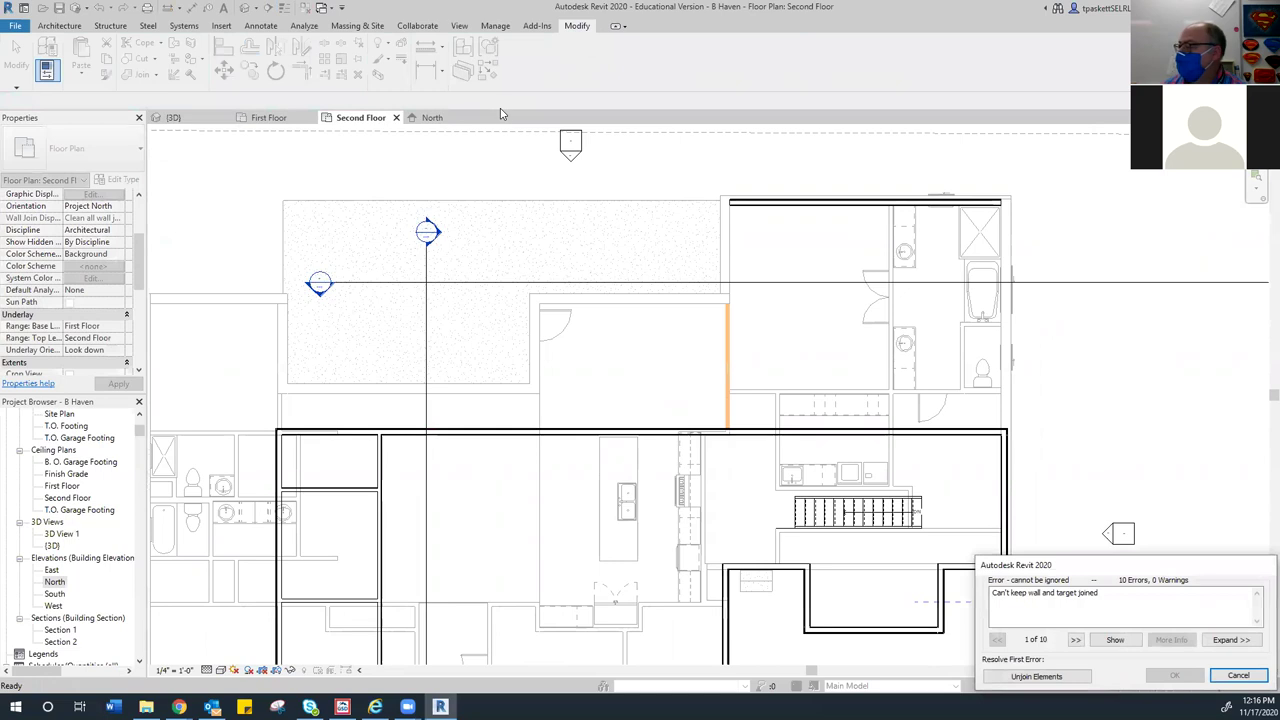
click(1036, 677)
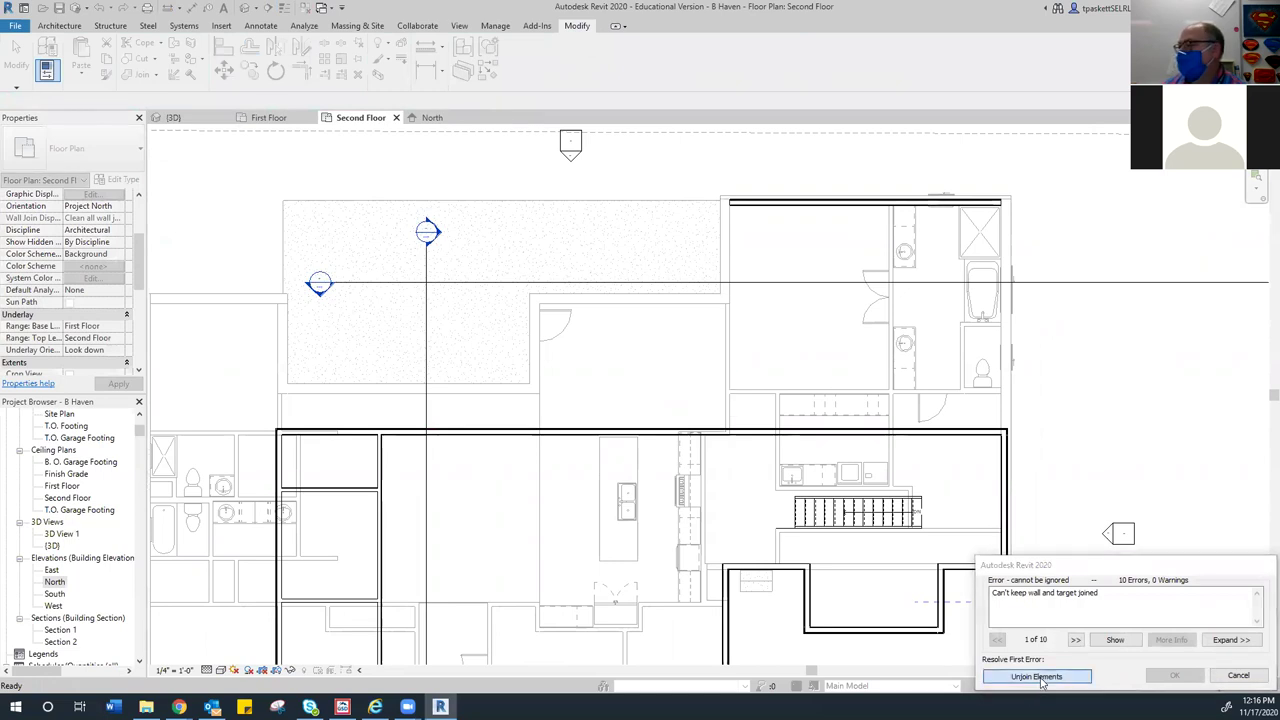
click(198, 119)
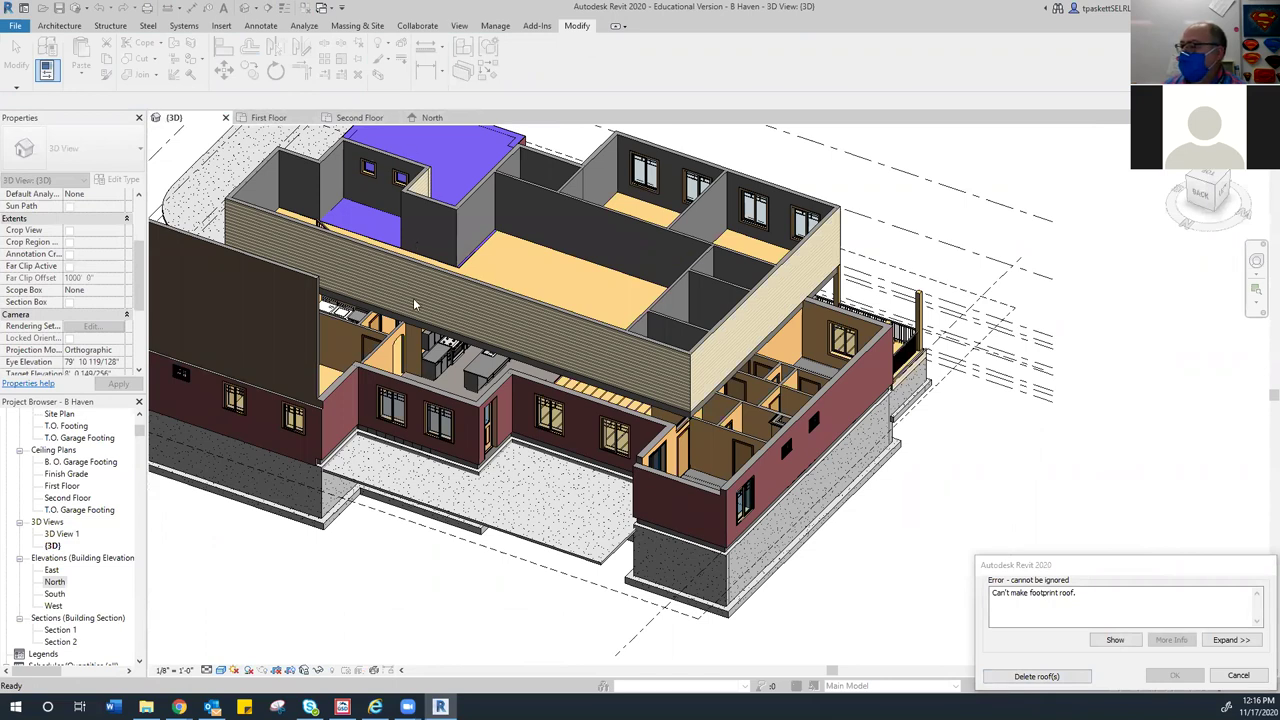
scroll(415, 303, down, 5)
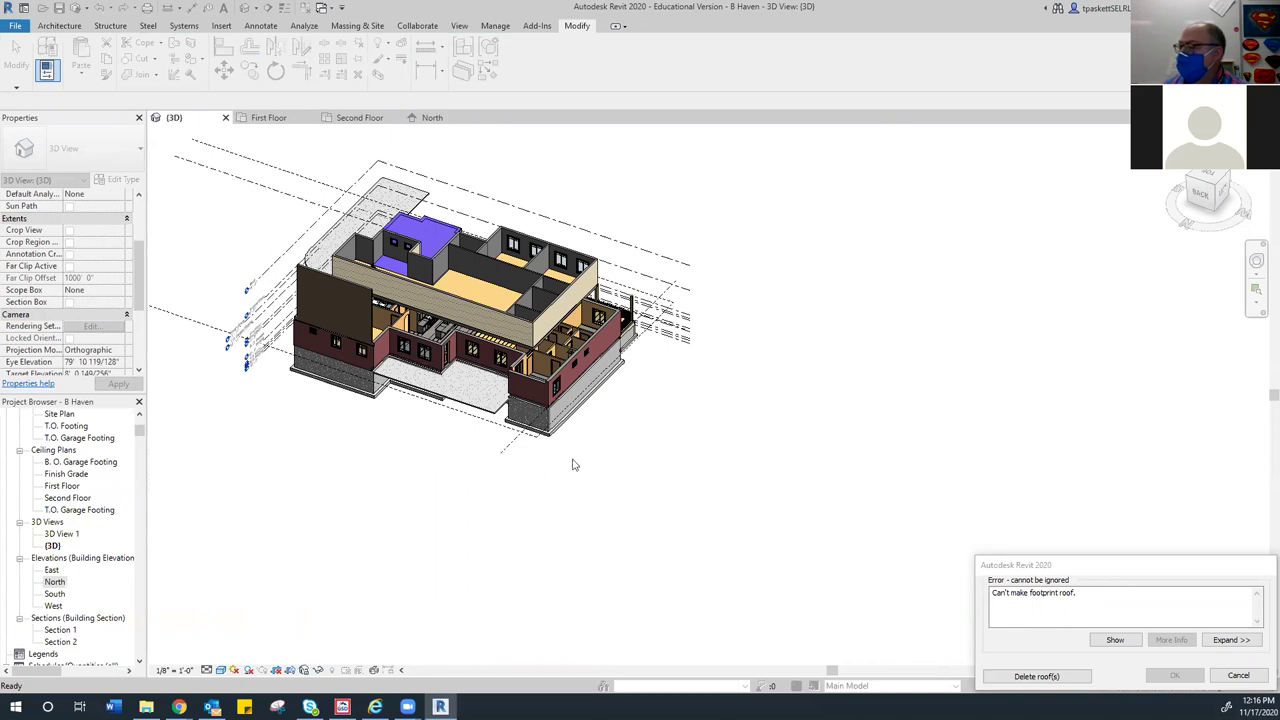
click(1238, 675)
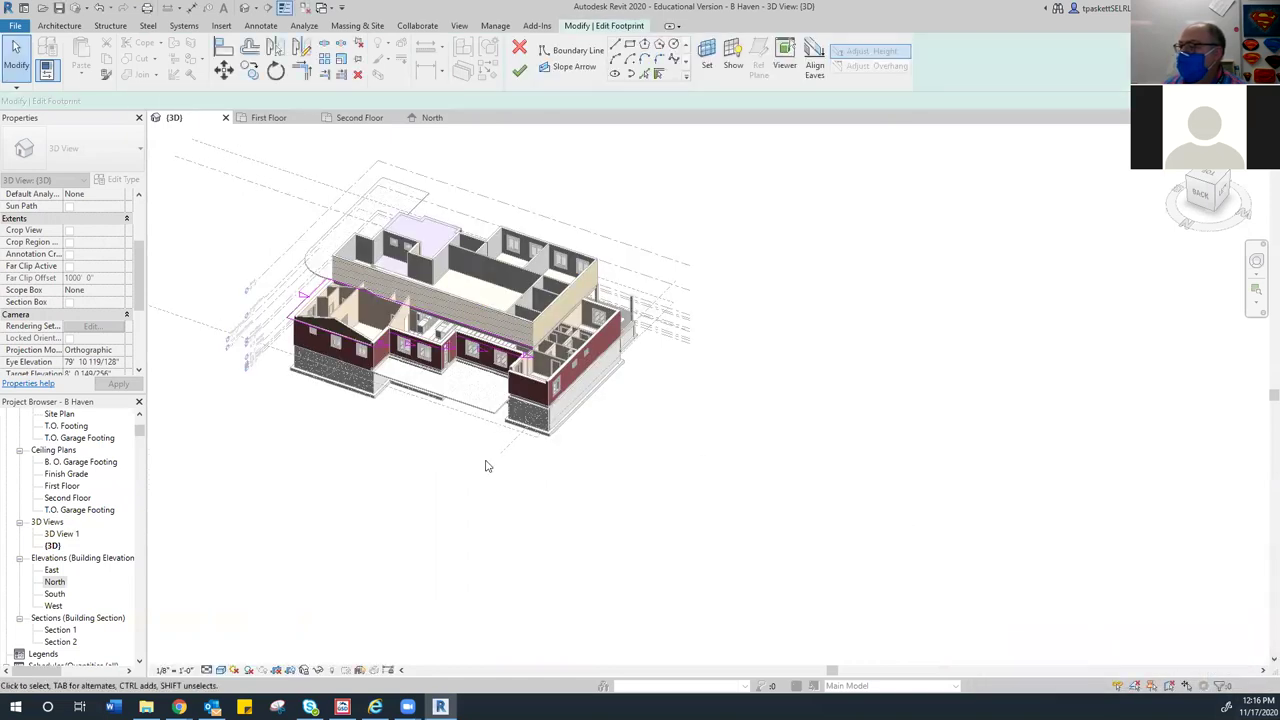
Set the slope of the patio-side roof boundary along the recessed brick wall to 3.5" / 12"
scroll(486, 466, up, 5)
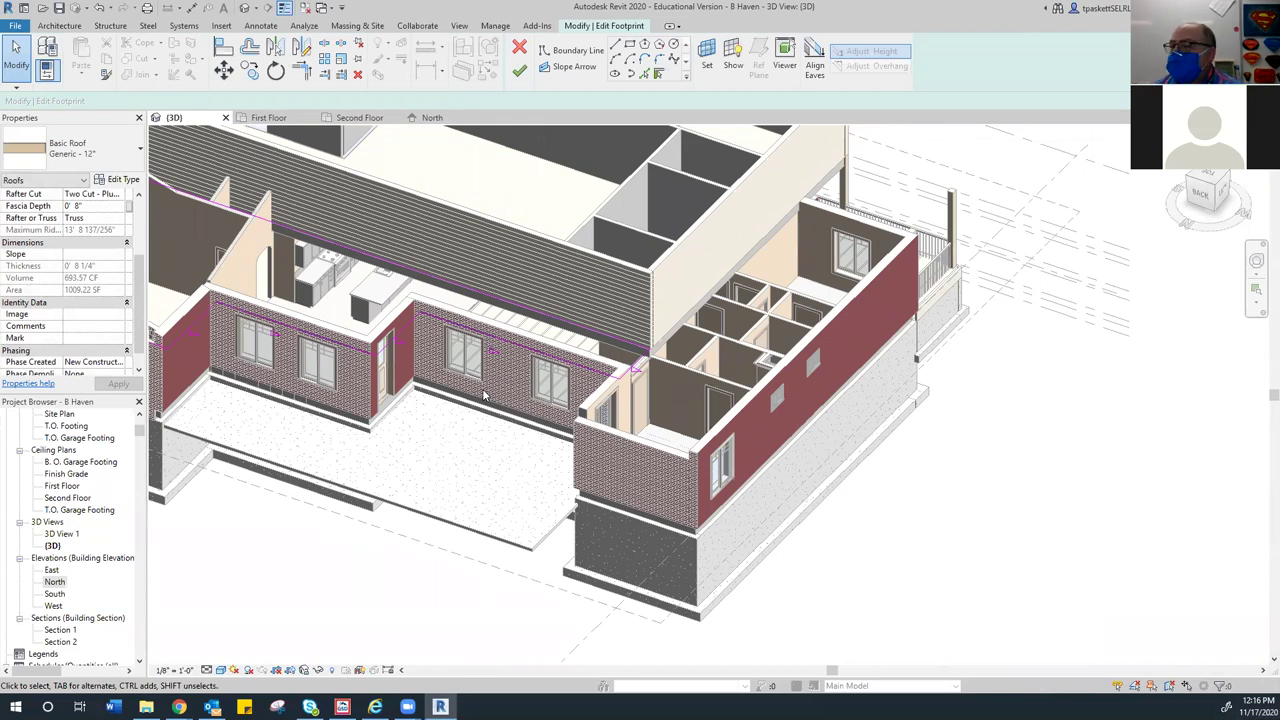
click(505, 348)
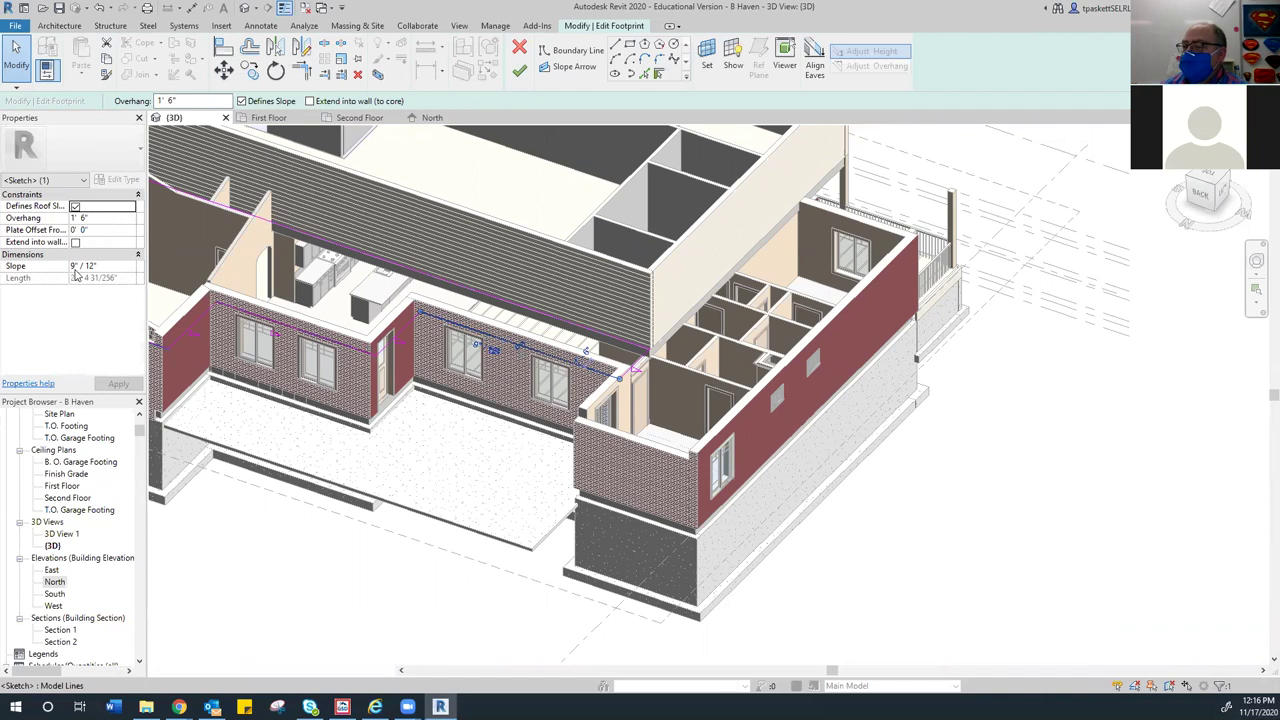
click(76, 268)
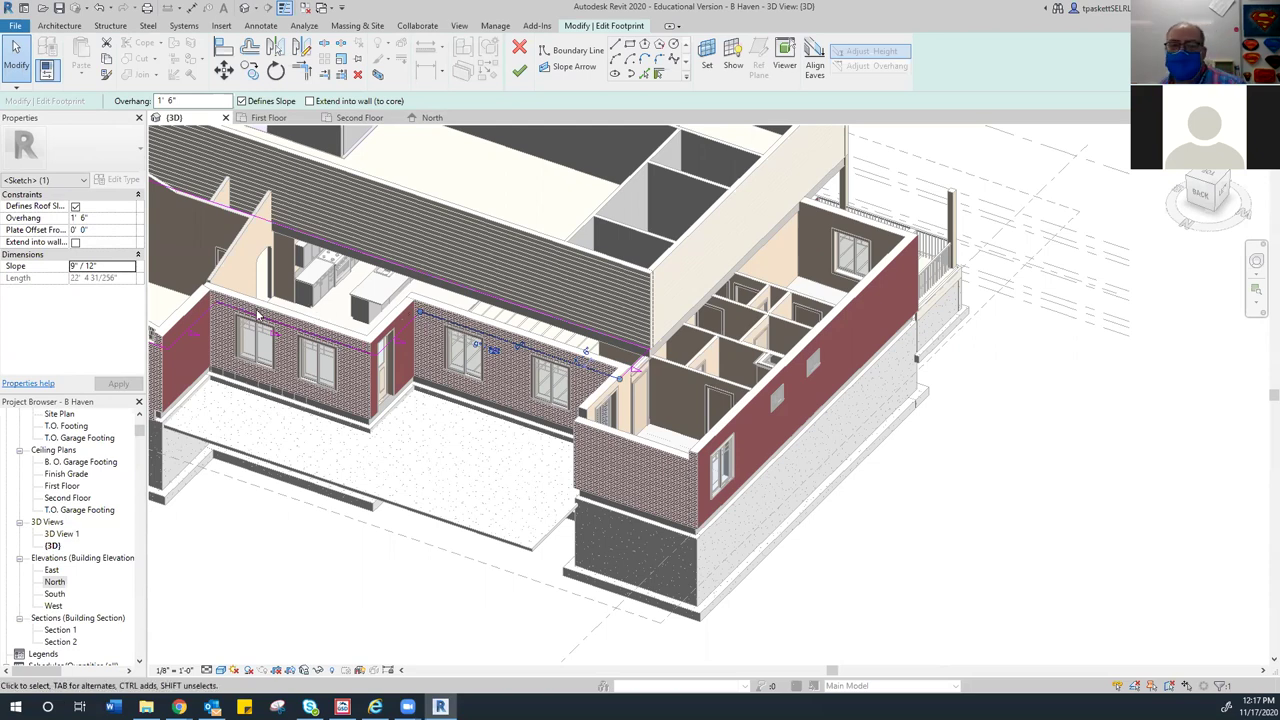
click(73, 266)
key(Delete)
text(3.5)
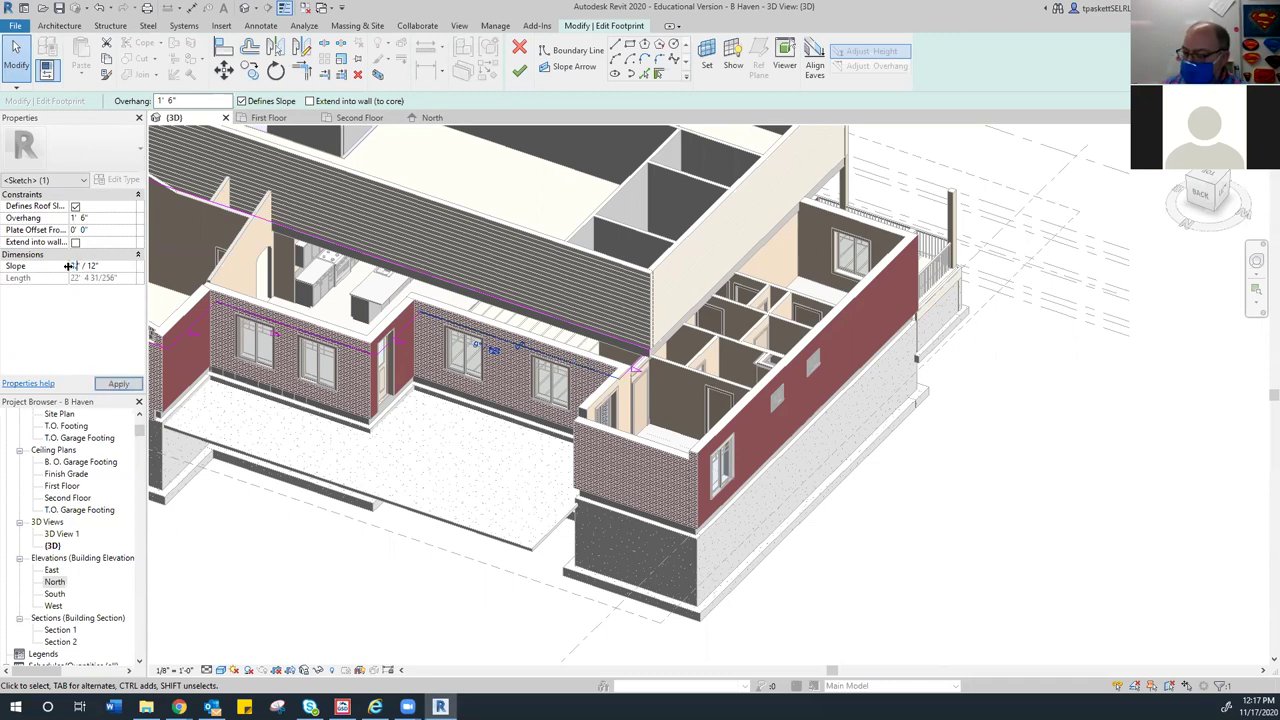
click(118, 385)
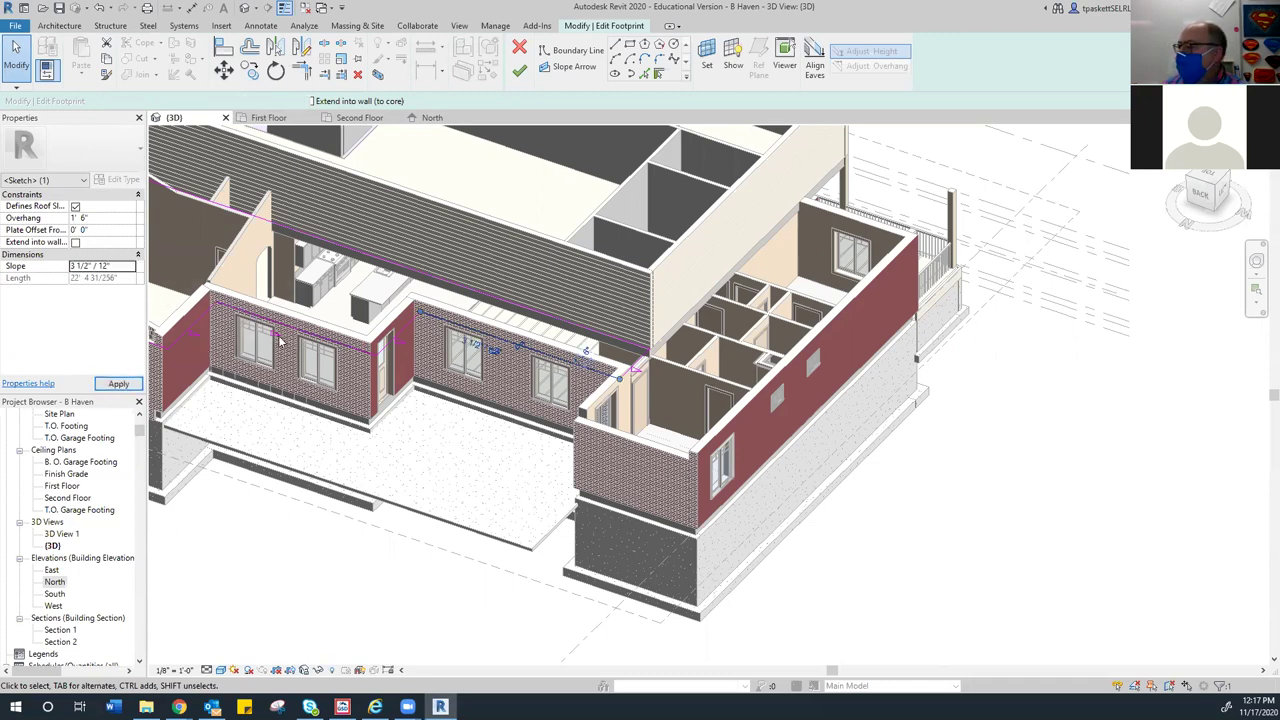
Set the slope of the short end line at the second-floor wall corner to 3.5" / 12"
click(637, 367)
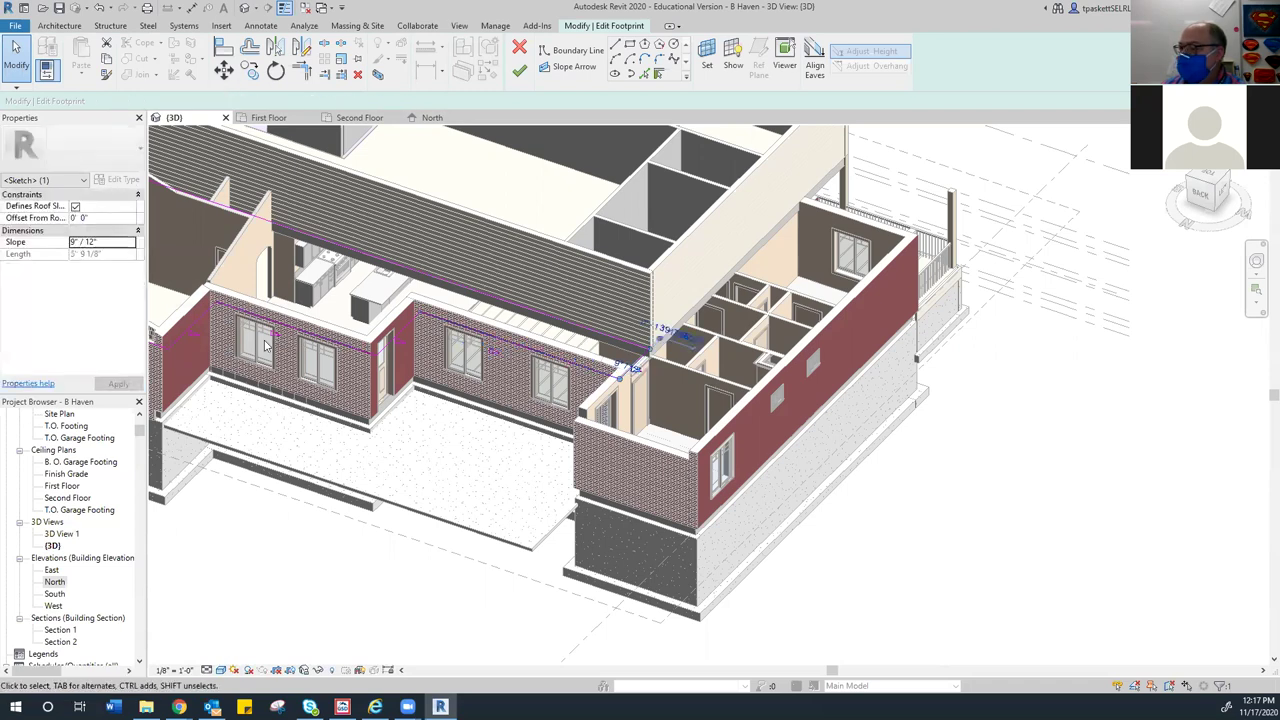
click(73, 241)
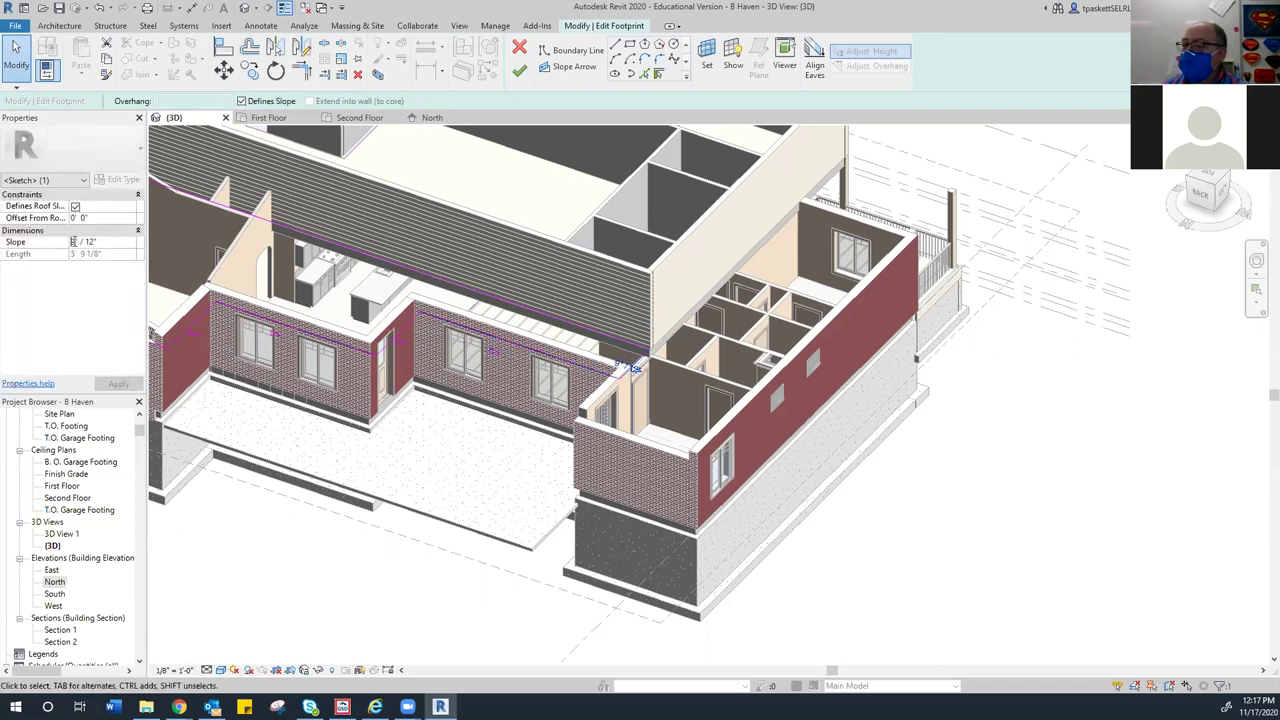
text(3.5)
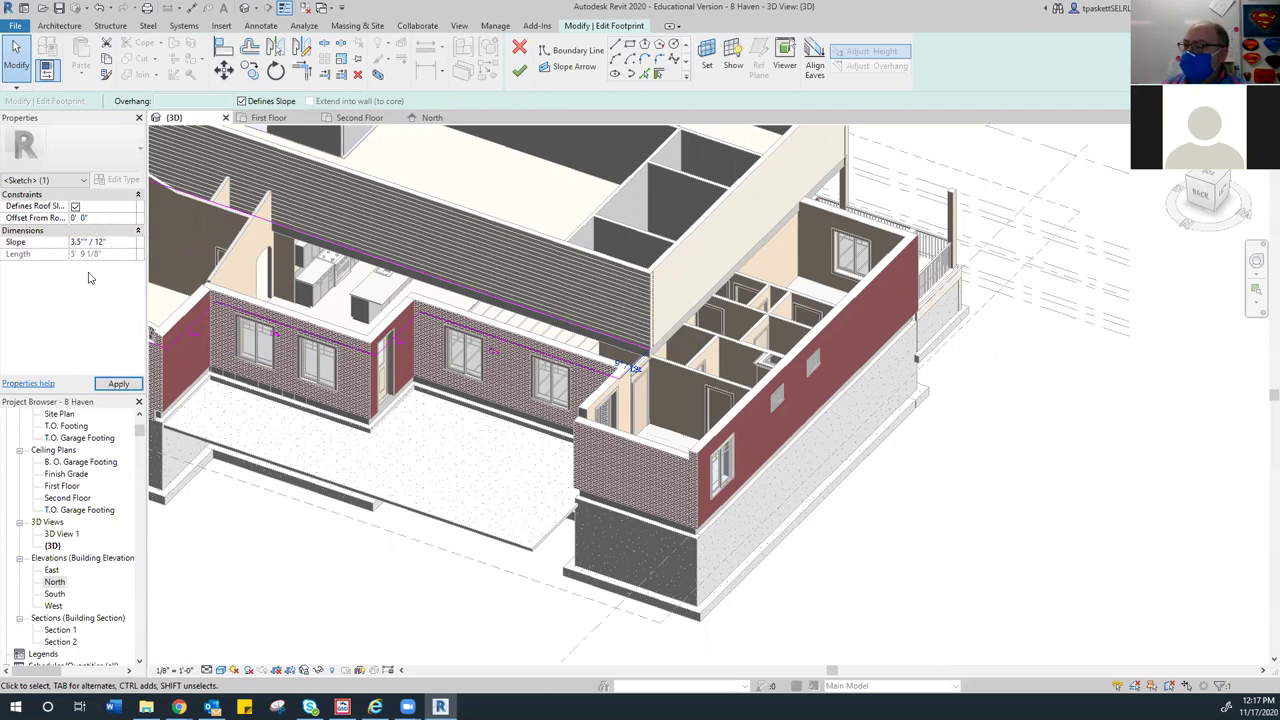
click(96, 237)
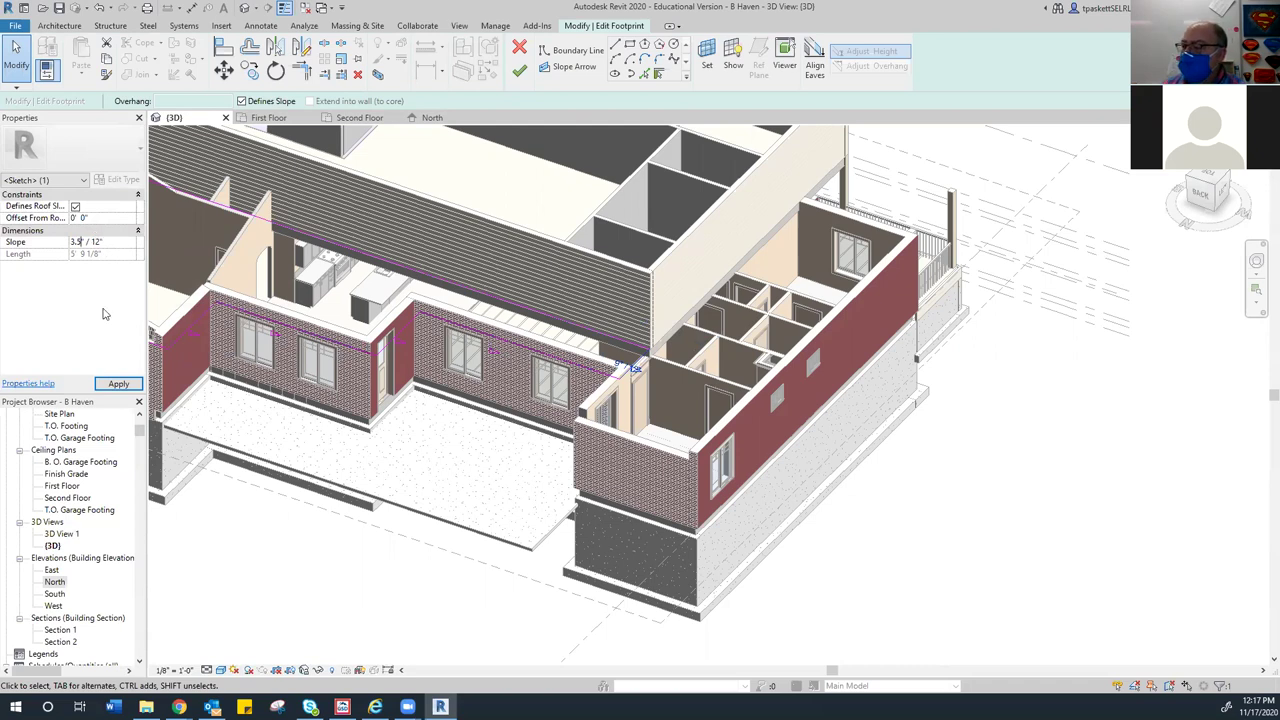
click(118, 384)
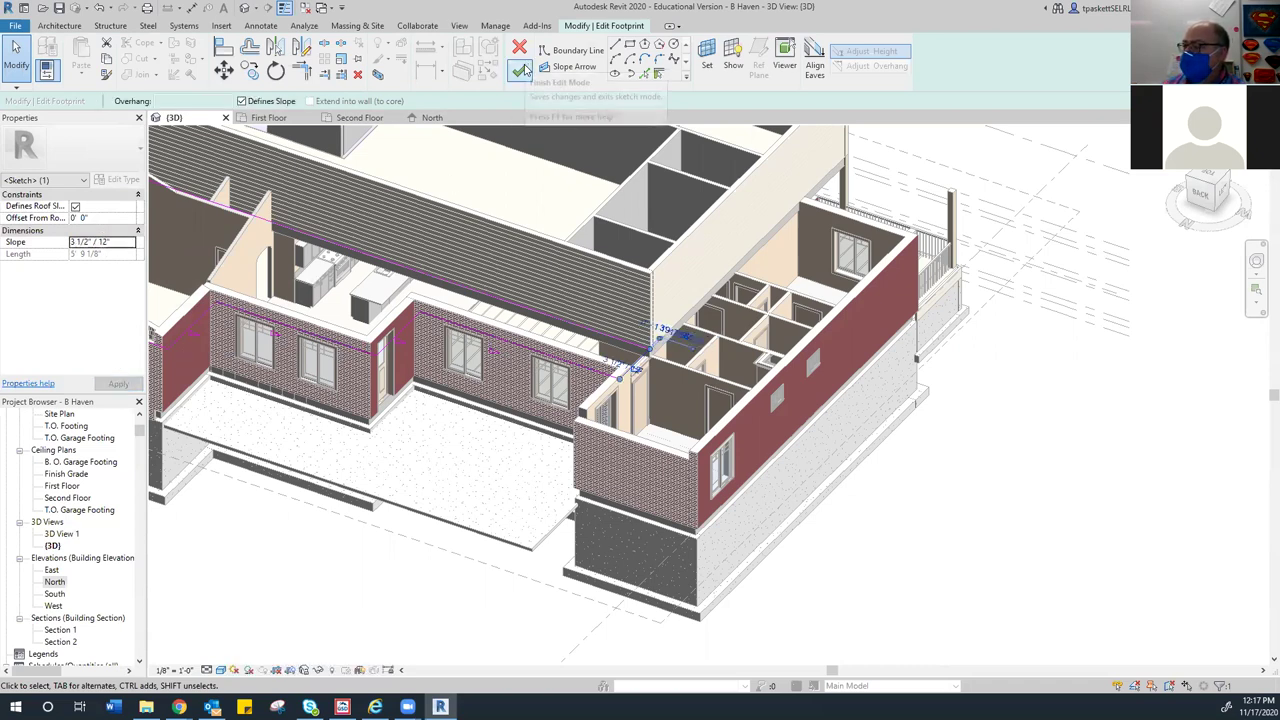
Try to finish the footprint with both edited slopes by unjoining the conflicting elements, and return to the sketch
click(522, 69)
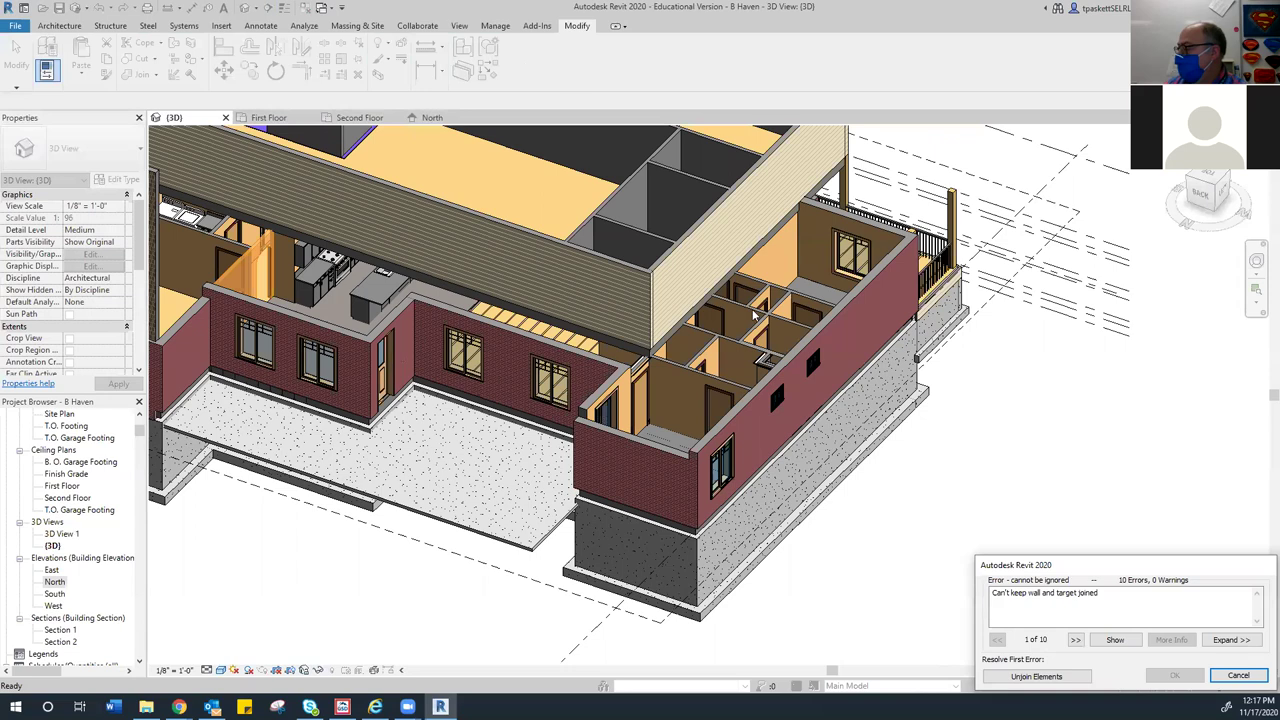
click(1018, 677)
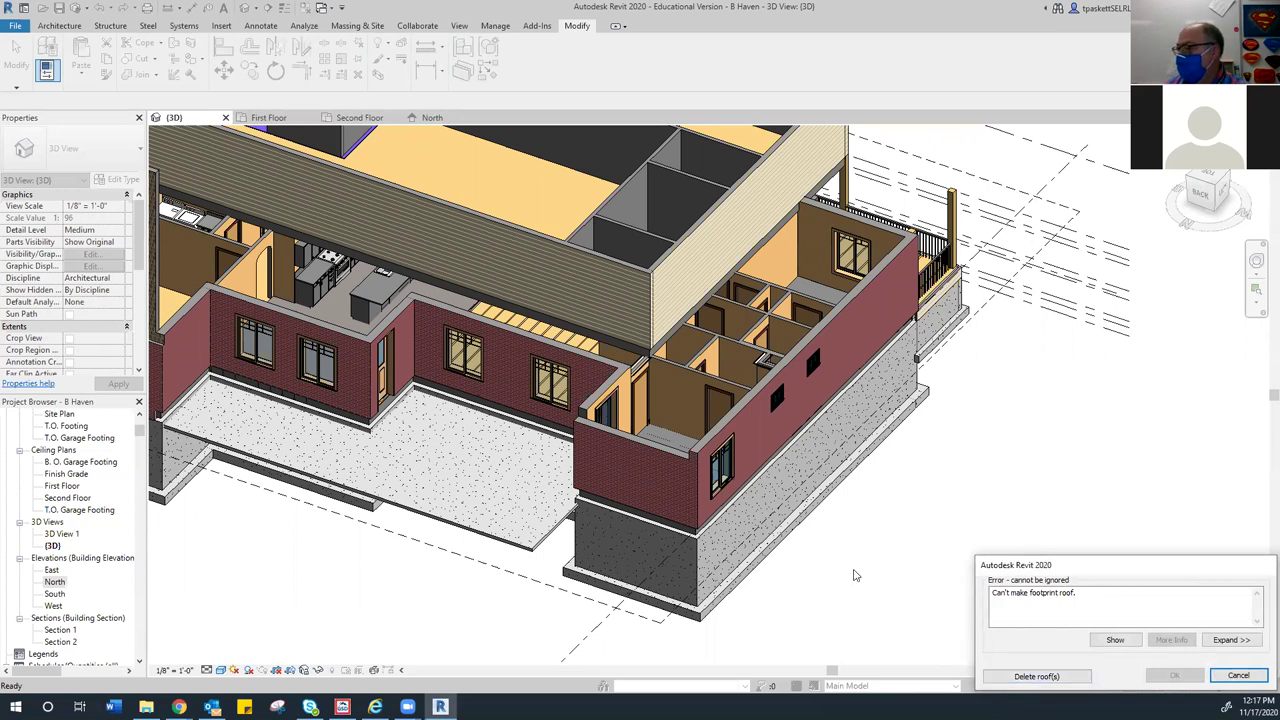
click(1234, 679)
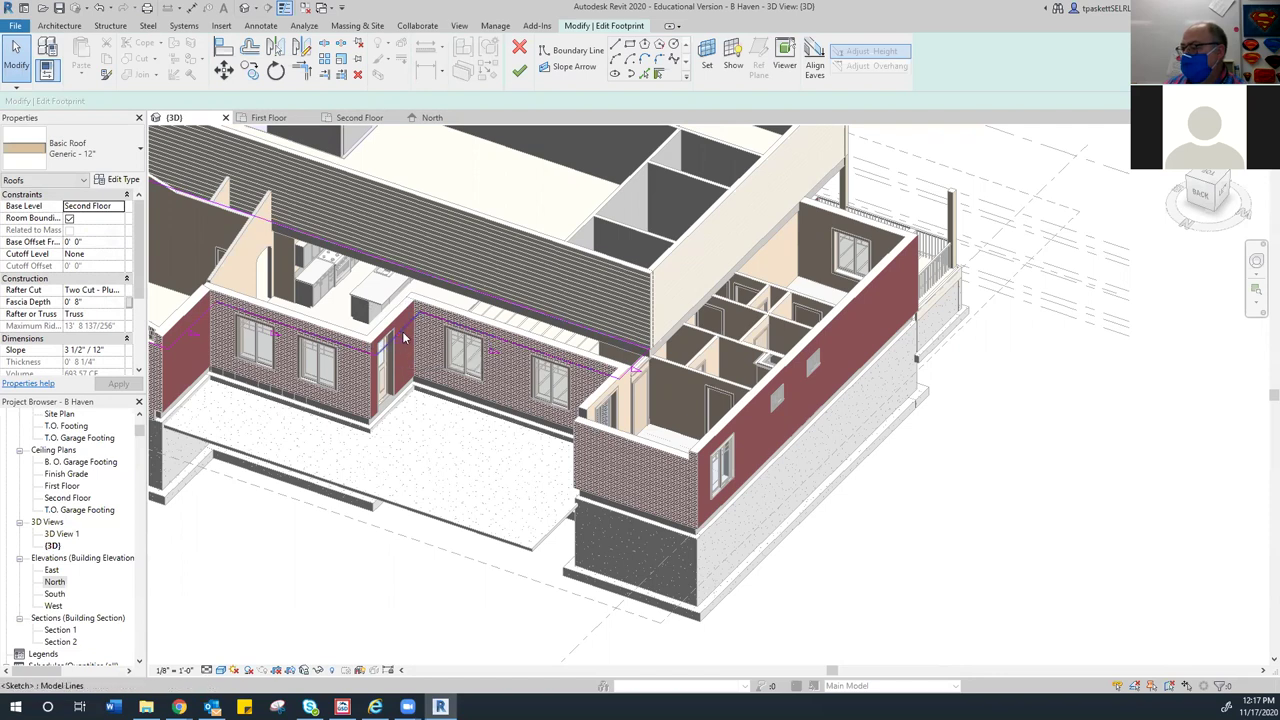
Turn off the slope definition for the short end line and finish the lower roof's footprint
scroll(402, 342, down, 1)
scroll(405, 340, down, 2)
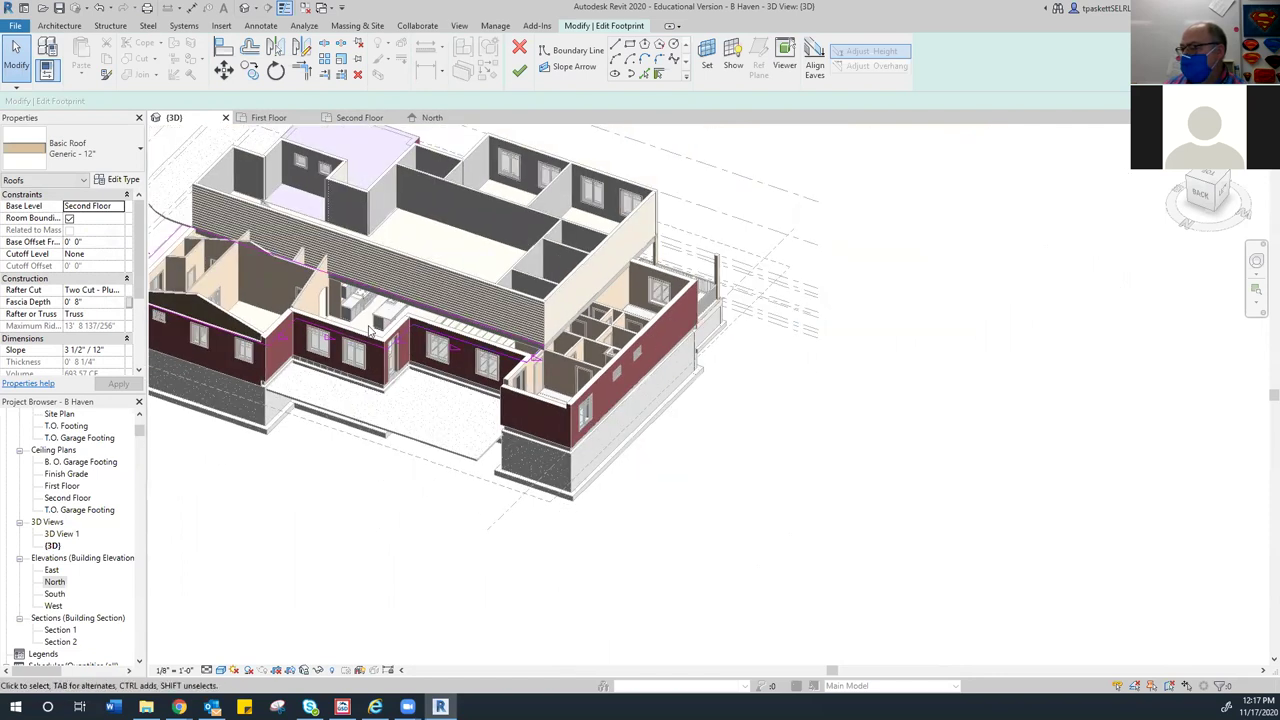
scroll(530, 355, up, 3)
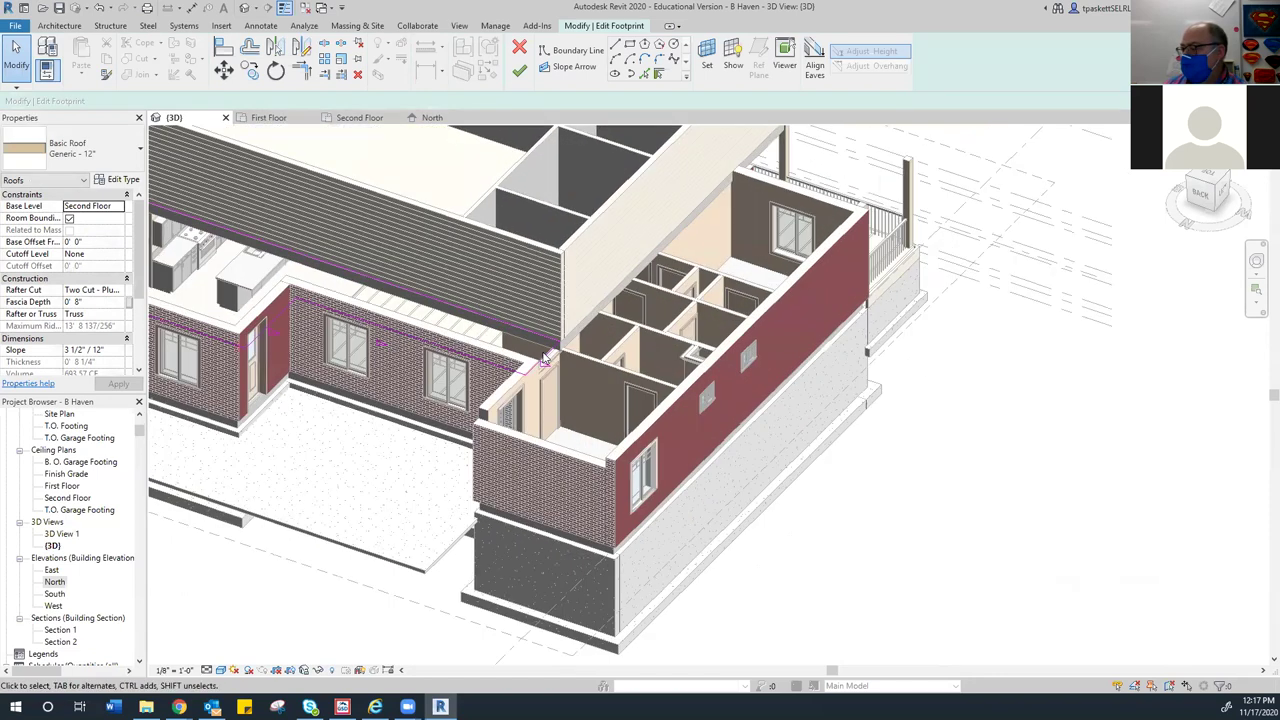
click(525, 358)
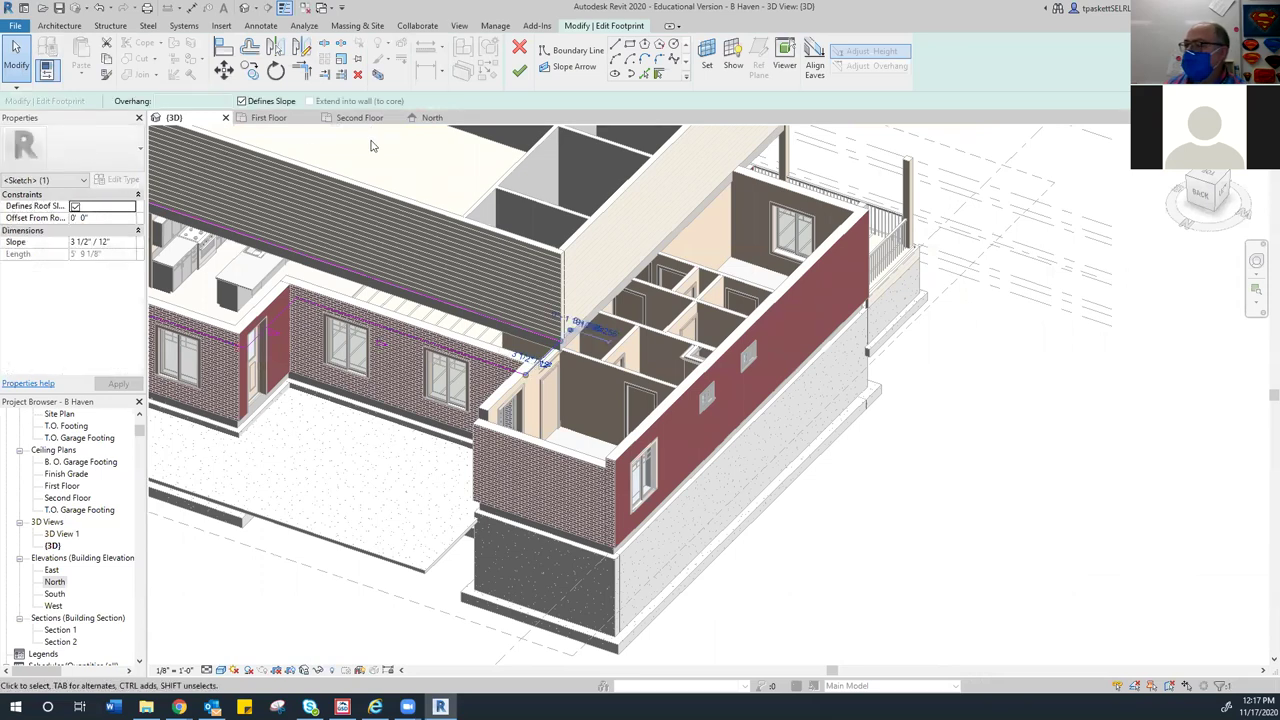
click(241, 101)
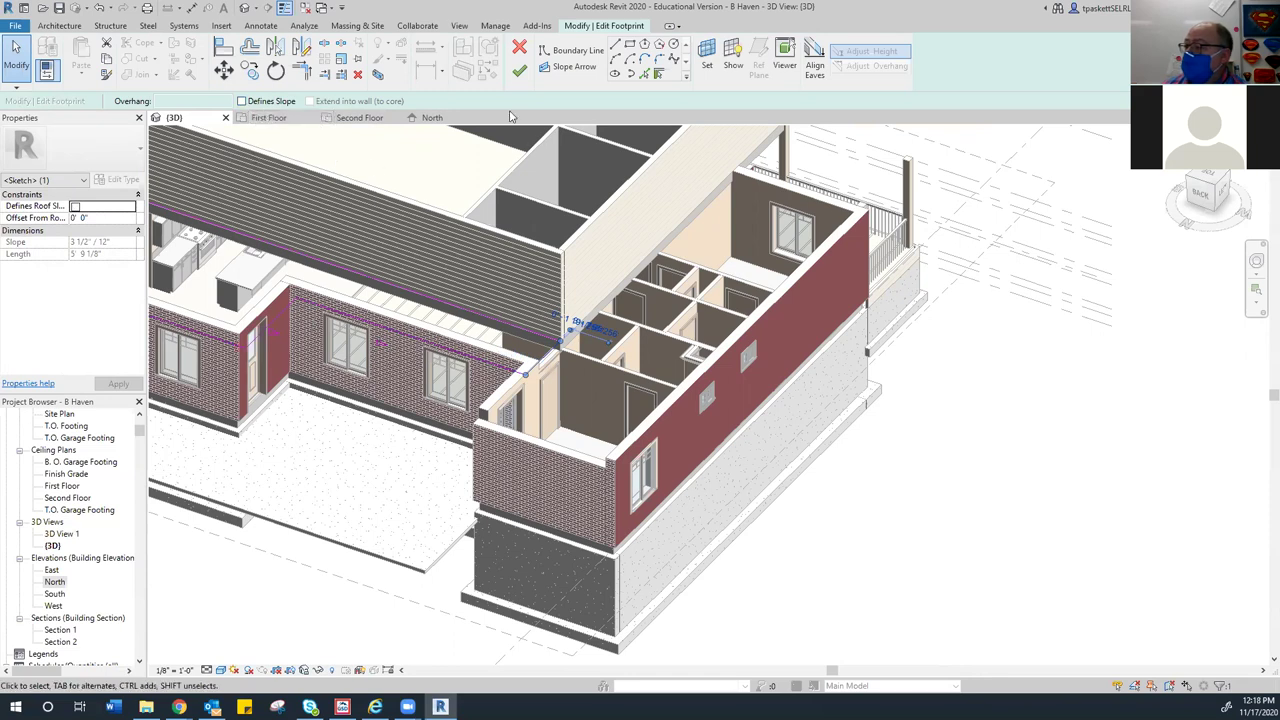
click(519, 71)
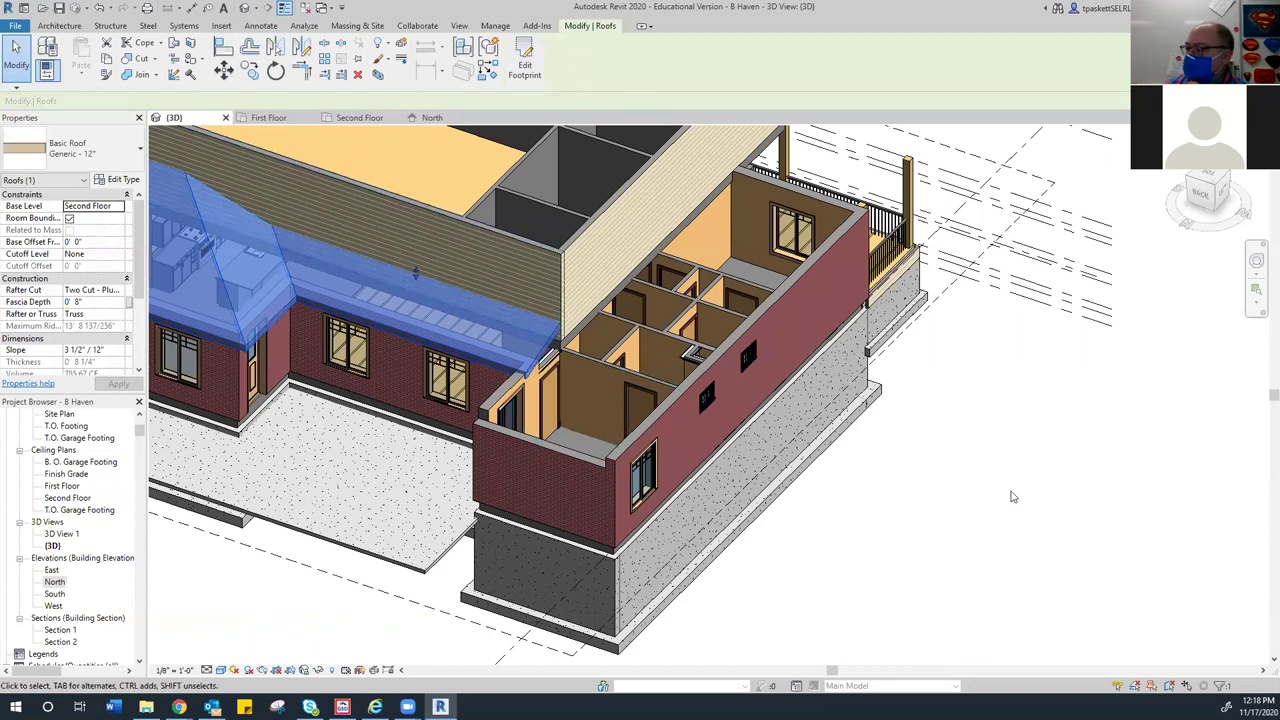
key(Escape)
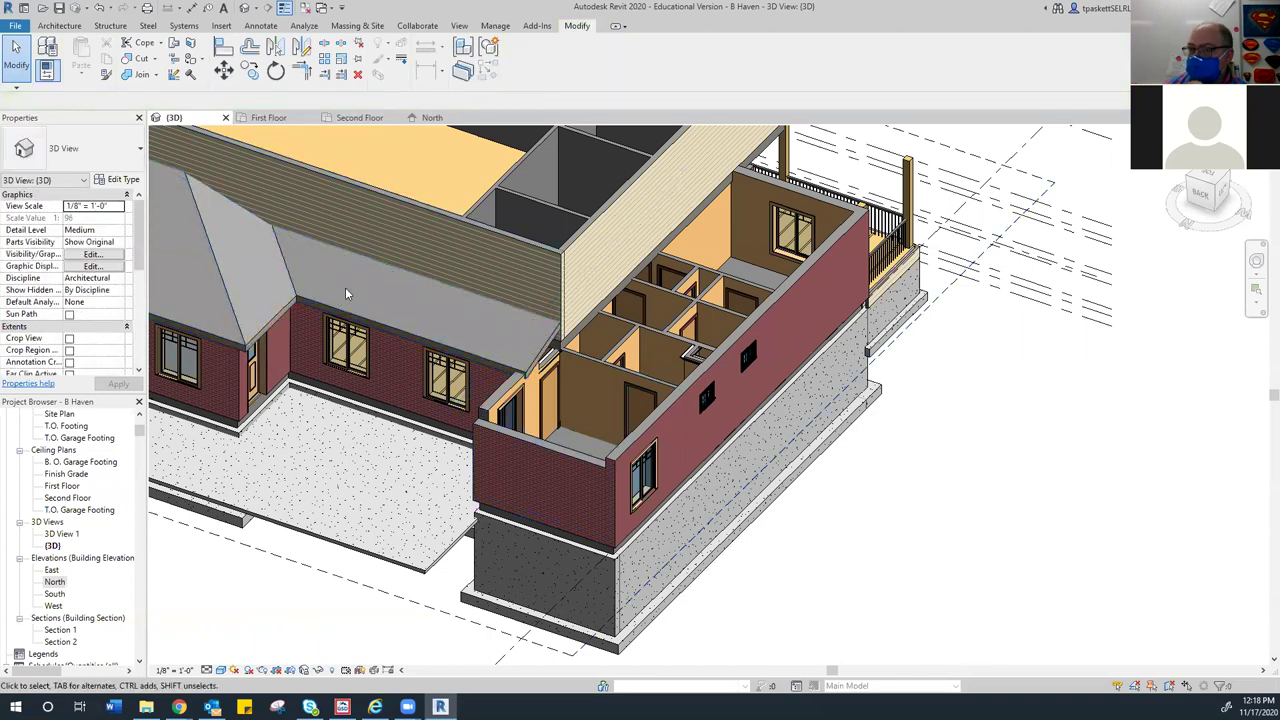
Inspect the extended roof and the uncovered wing in 3D, and reopen the roof's footprint for editing in the Second Floor plan
scroll(343, 291, up, 3)
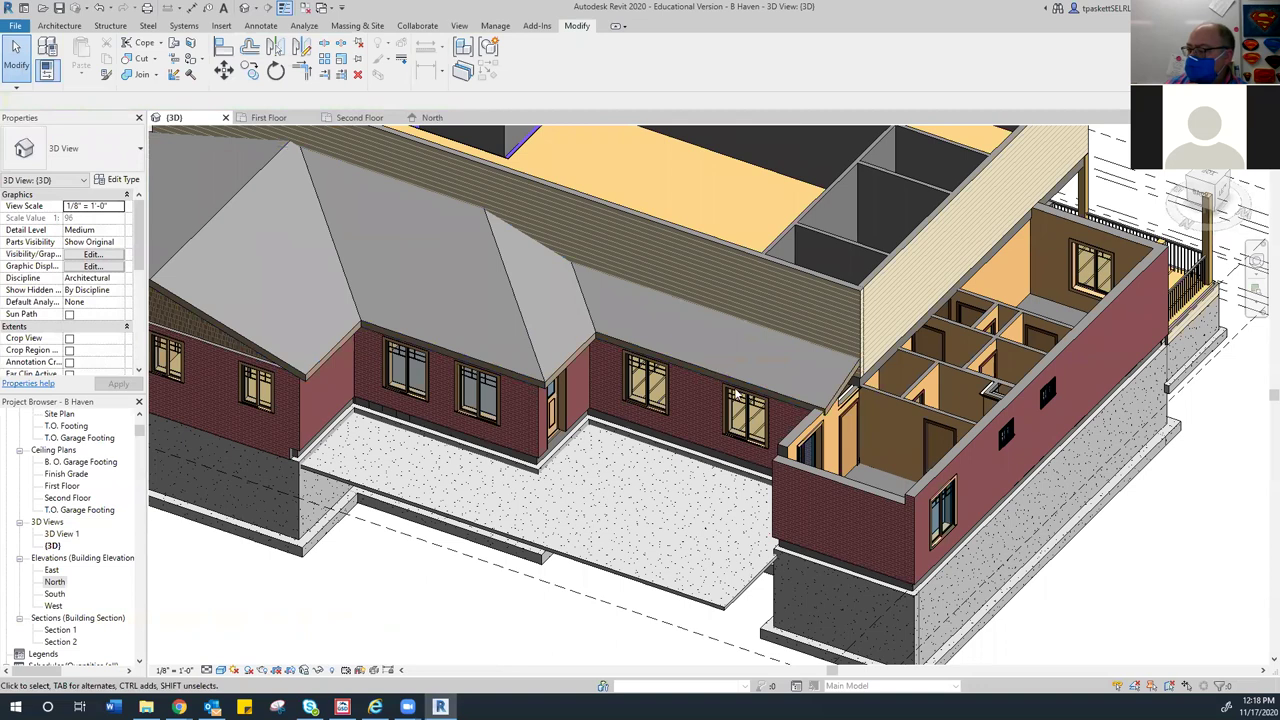
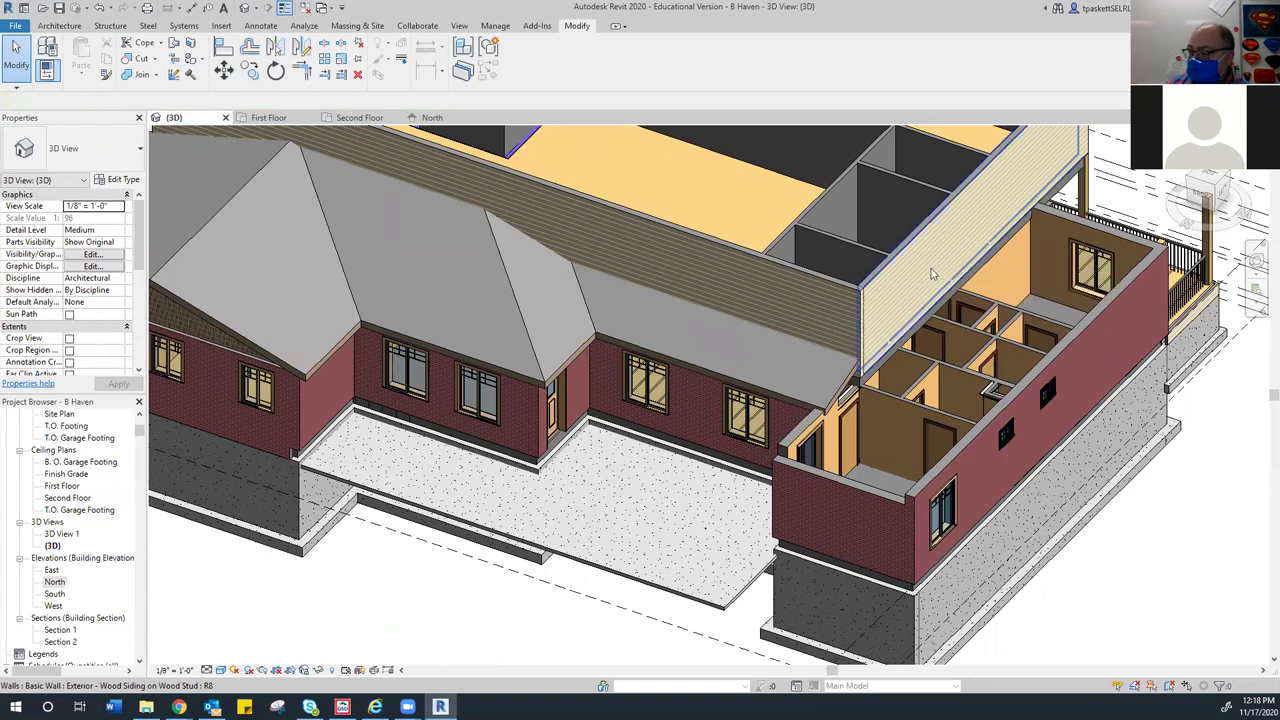
scroll(931, 272, down, 3)
shift+middle_drag(931, 272, 727, 344)
scroll(727, 344, up, 3)
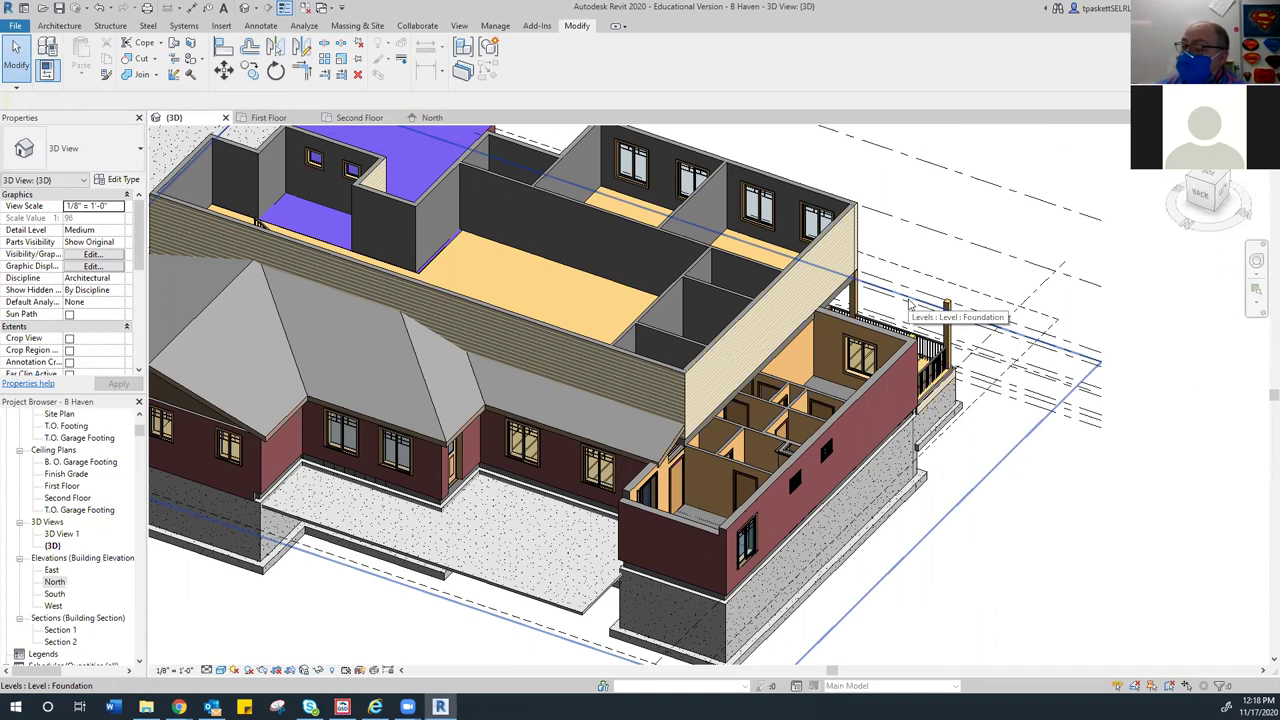
scroll(910, 305, down, 2)
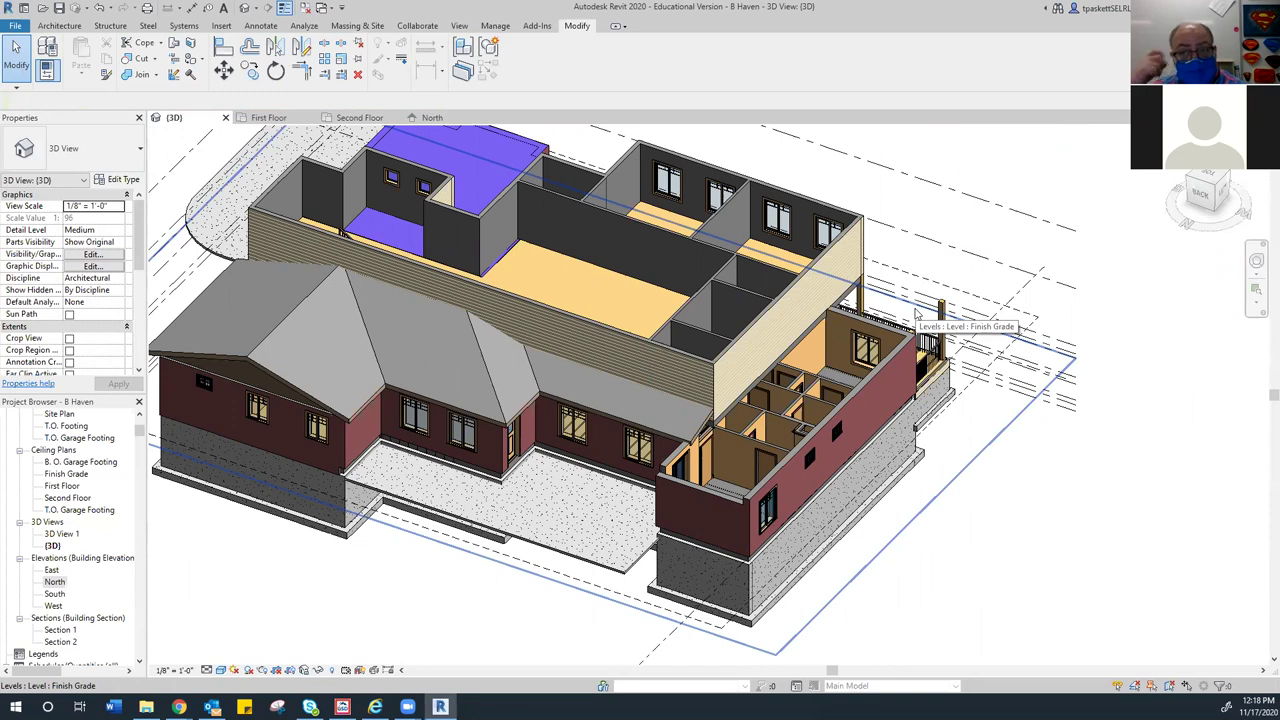
scroll(915, 315, down, 2)
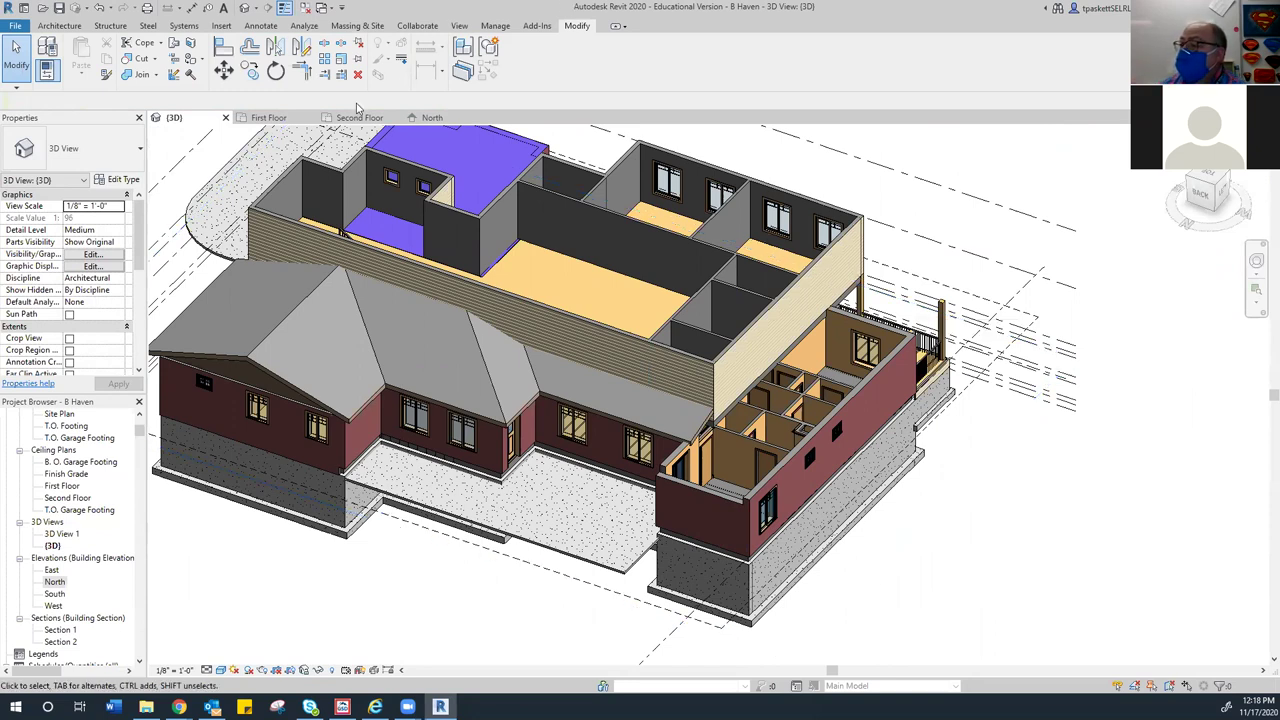
click(358, 117)
scroll(510, 310, down, 3)
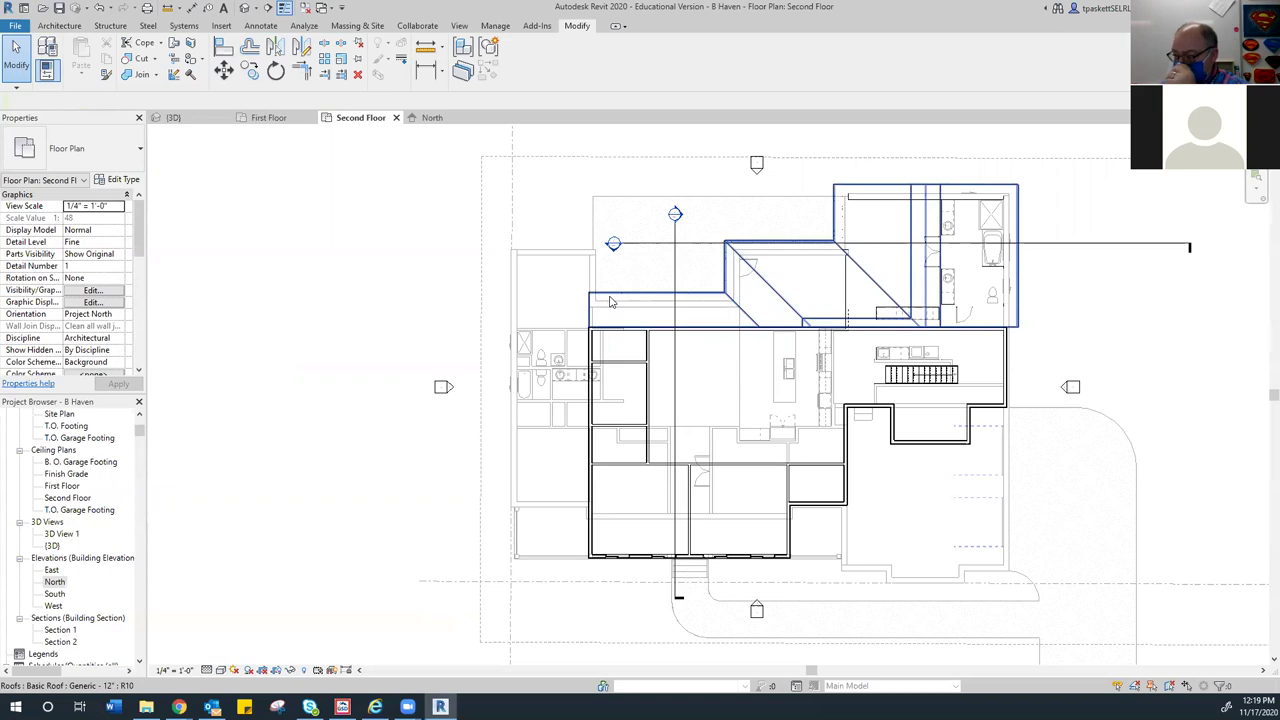
click(612, 300)
click(515, 52)
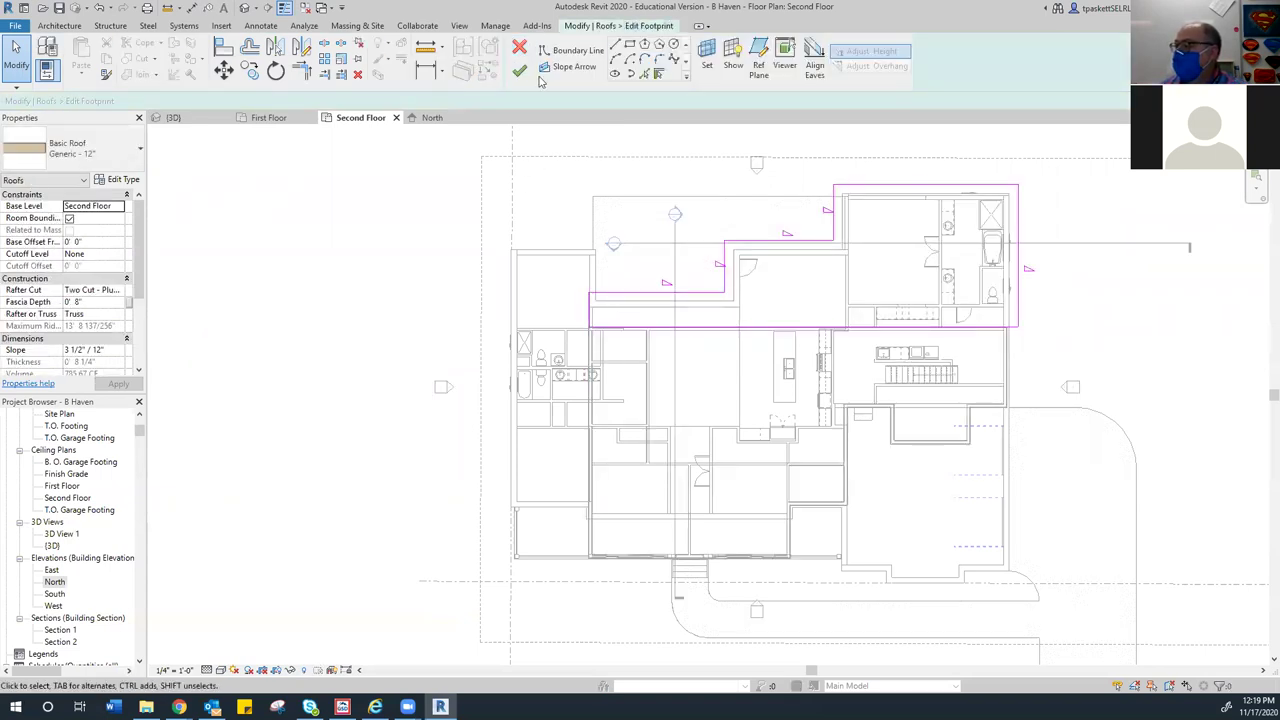
Add sloped boundaries with a 1' 6" overhang from the uncovered wing's patio-side, back and outer walls and from the house's front wall
click(659, 74)
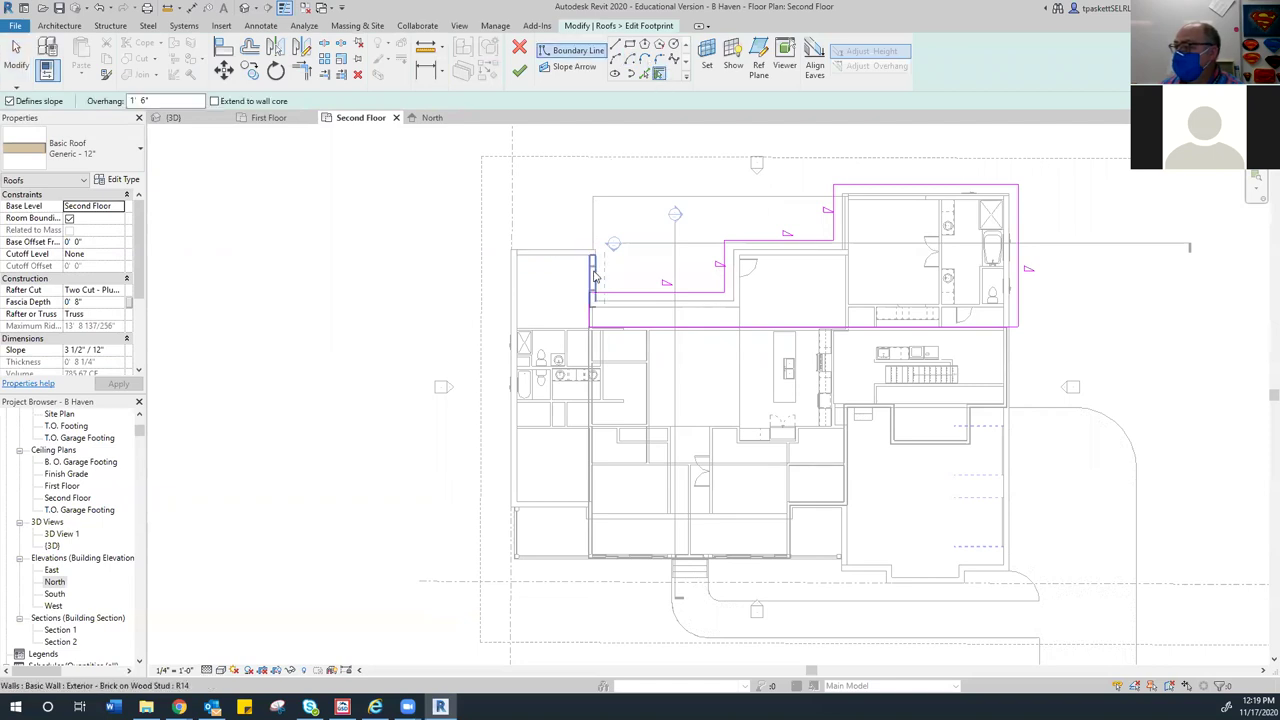
click(572, 252)
click(515, 300)
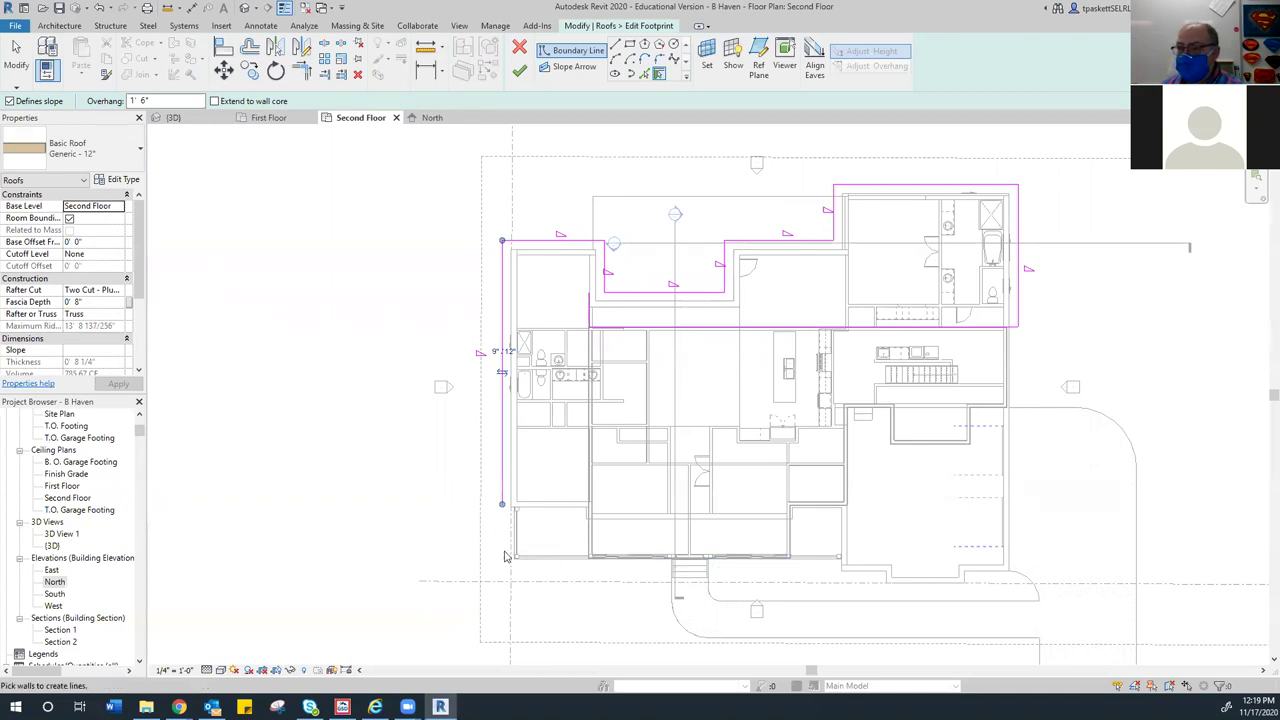
click(638, 568)
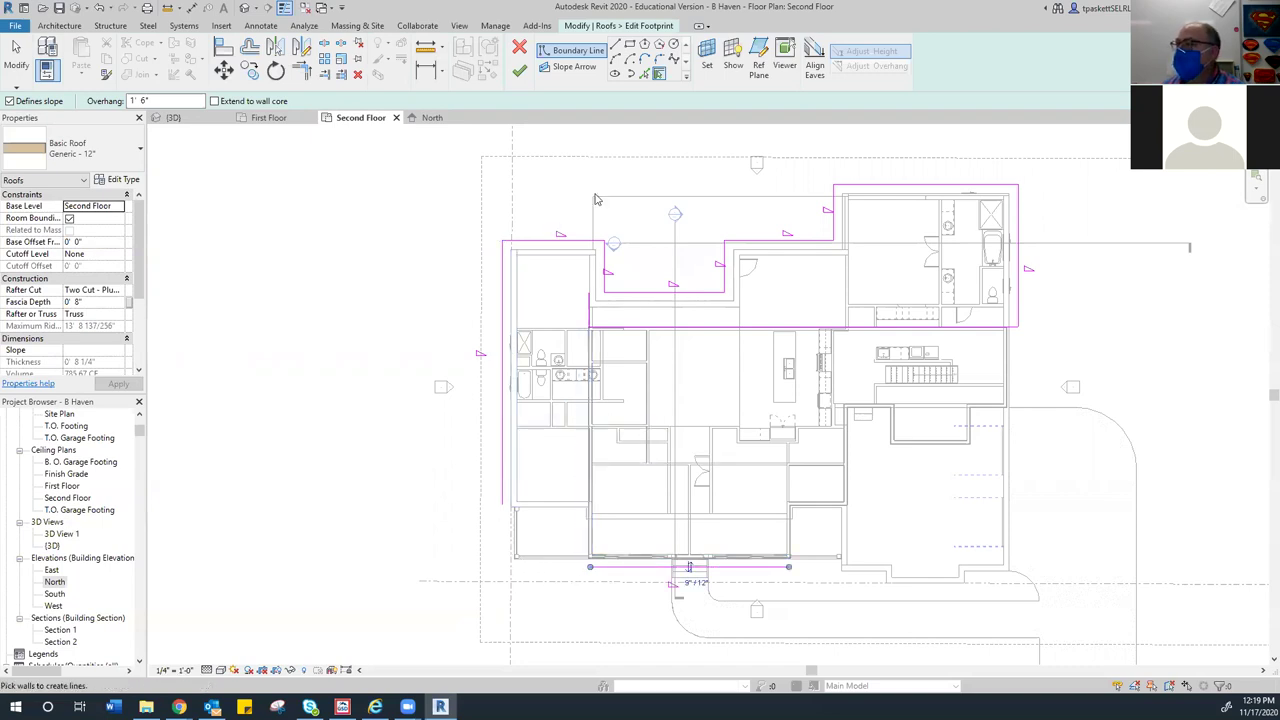
Trim the wing's outer boundary, front boundary and inner end line to corners, joining the end line to the siding-wall boundary to close the footprint
click(301, 69)
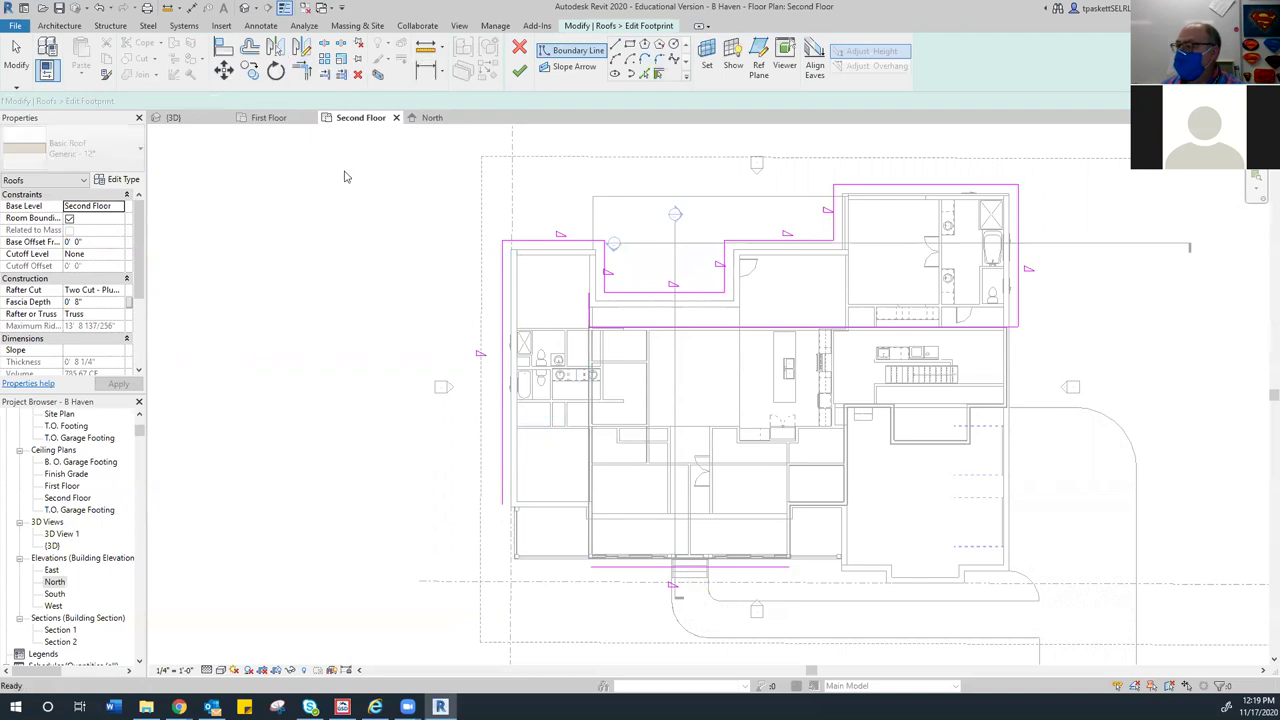
click(502, 448)
click(605, 568)
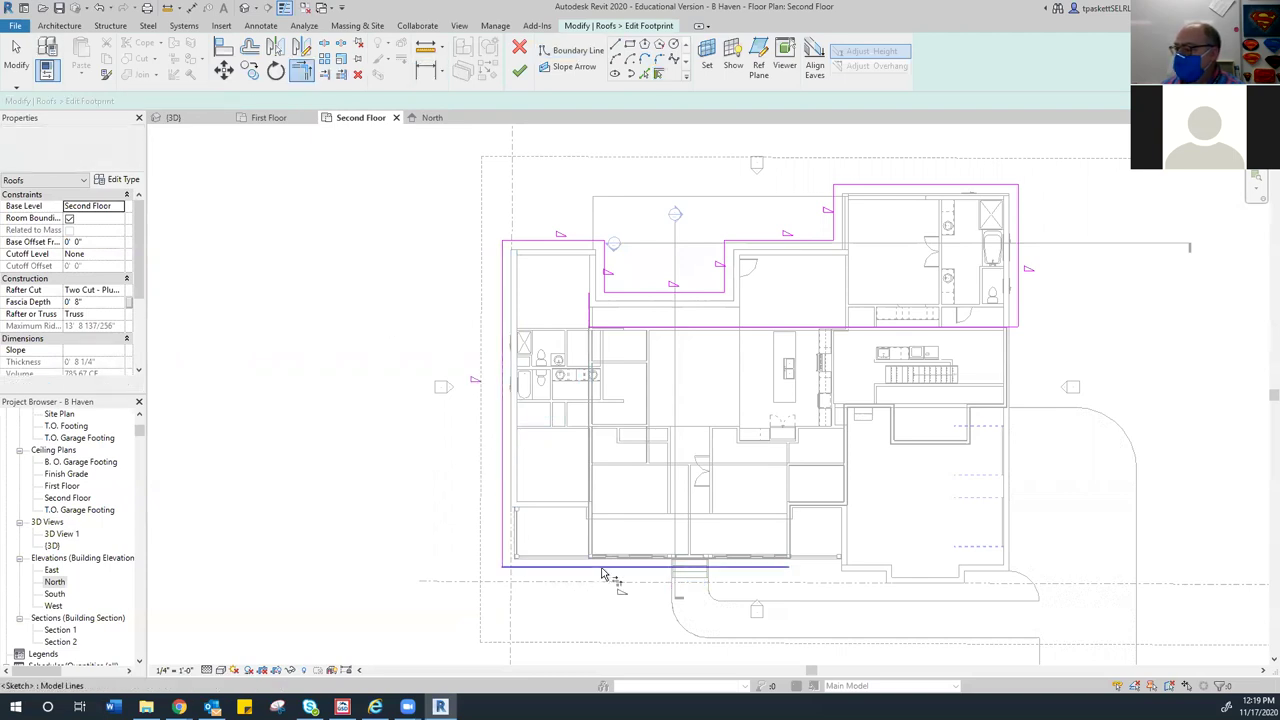
click(590, 328)
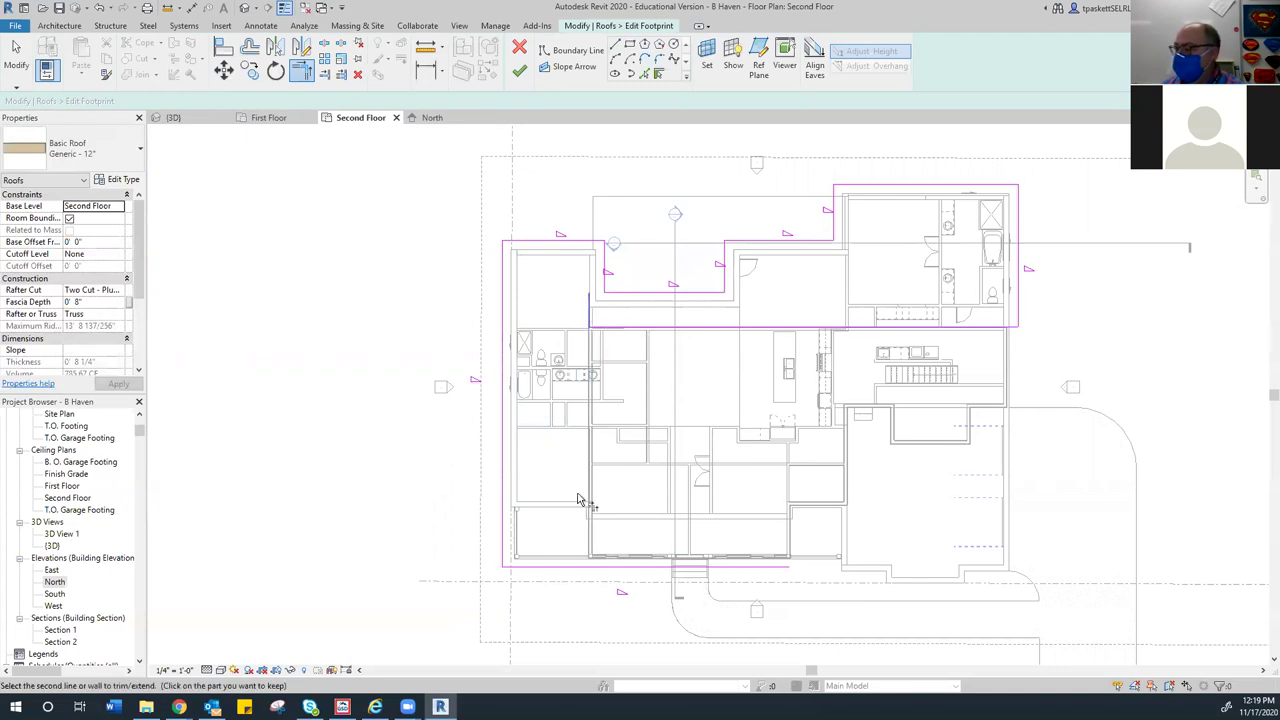
click(578, 568)
click(640, 331)
click(590, 354)
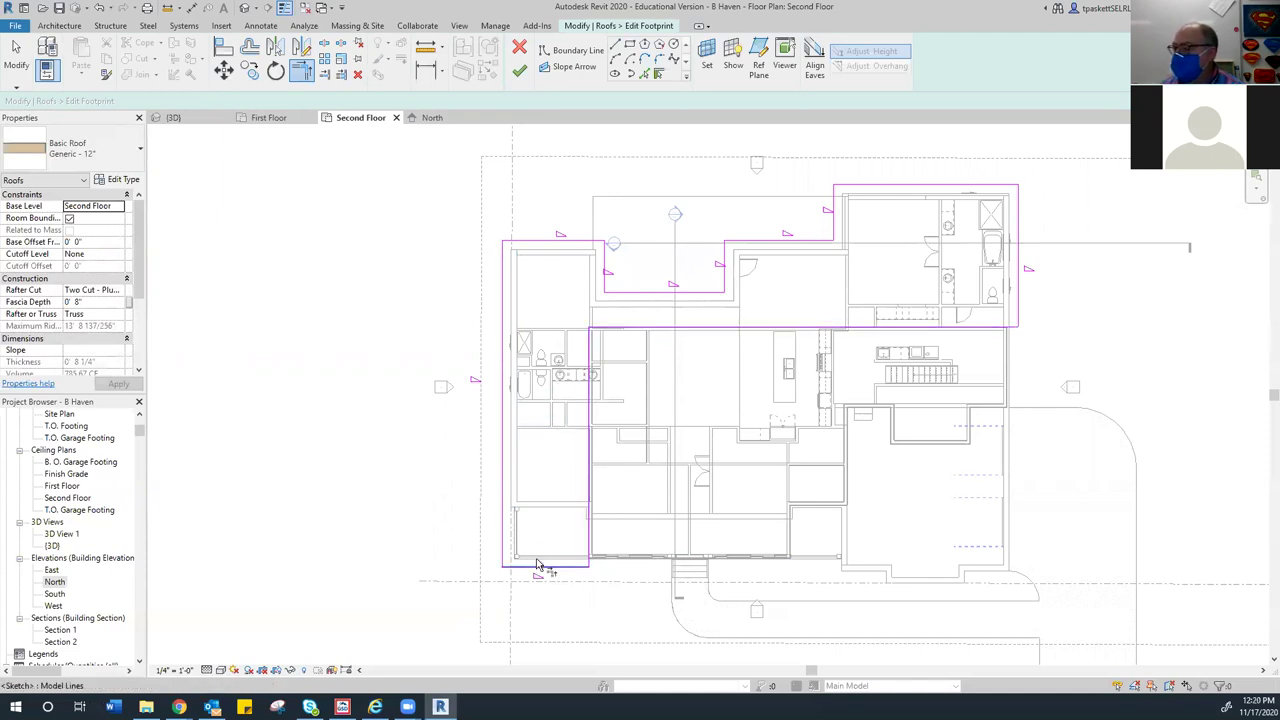
click(16, 47)
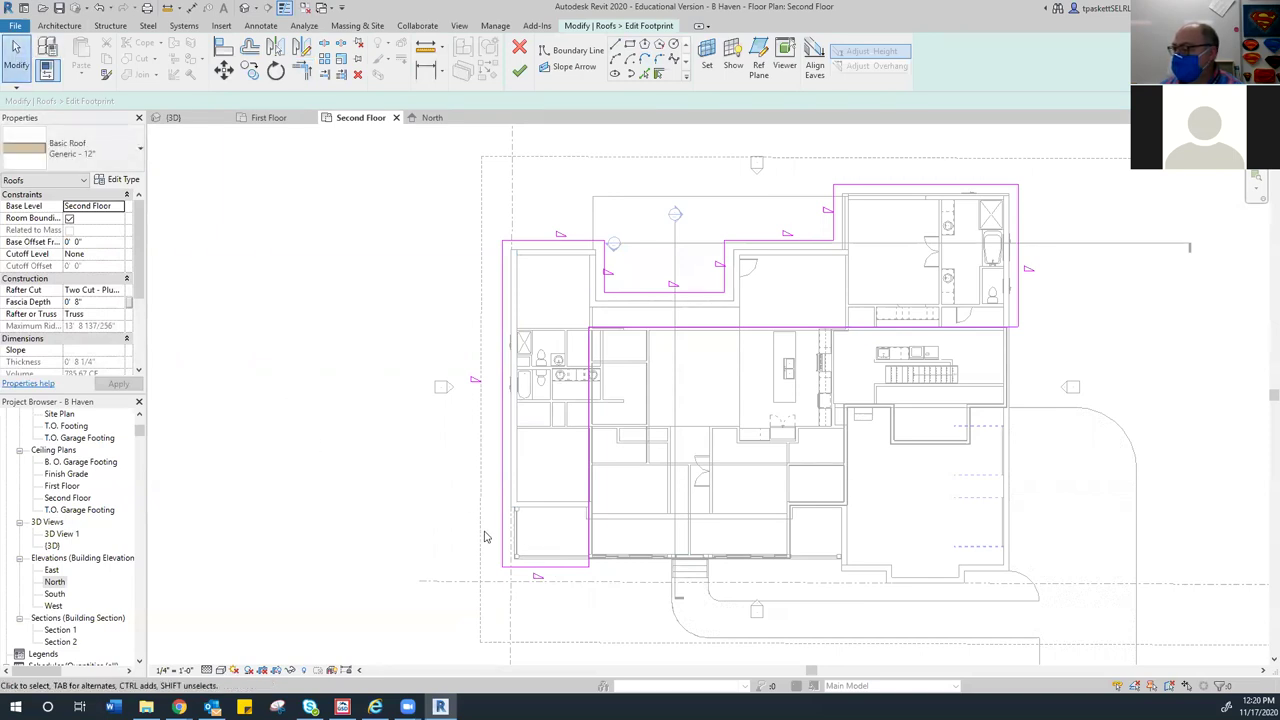
Turn off the slope definition for the side wing's front boundary line
click(528, 567)
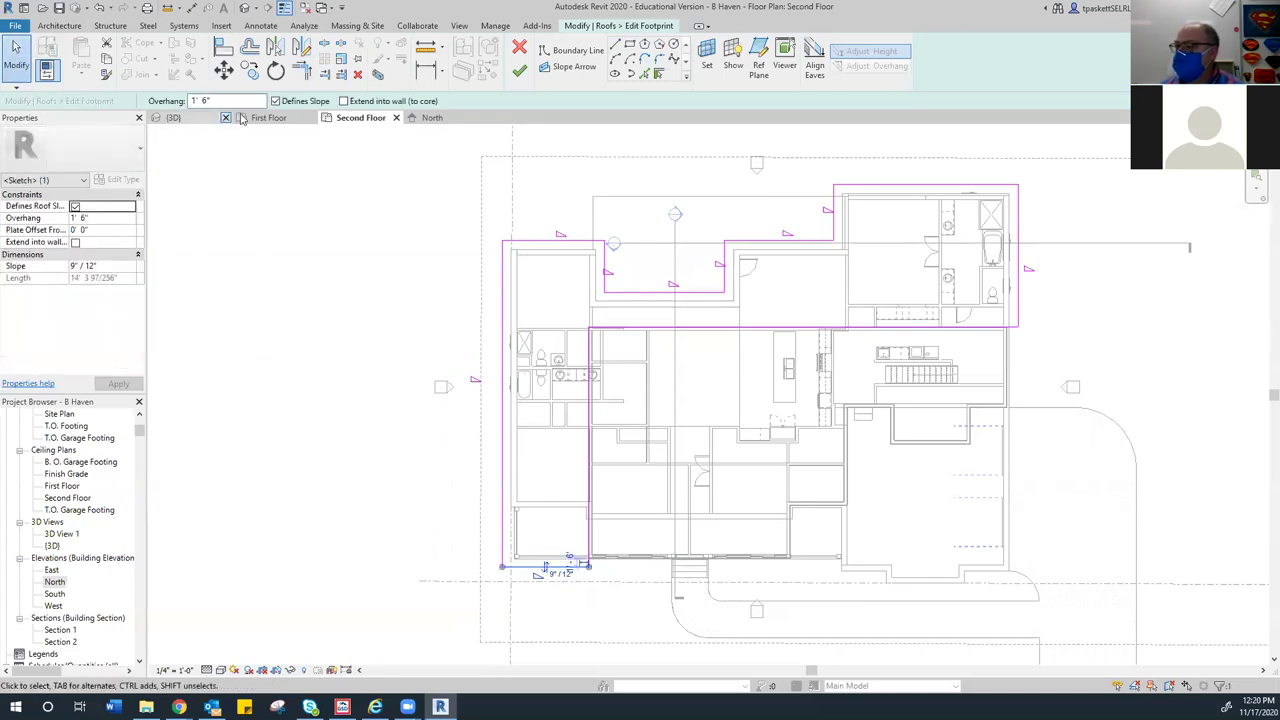
click(276, 101)
click(333, 200)
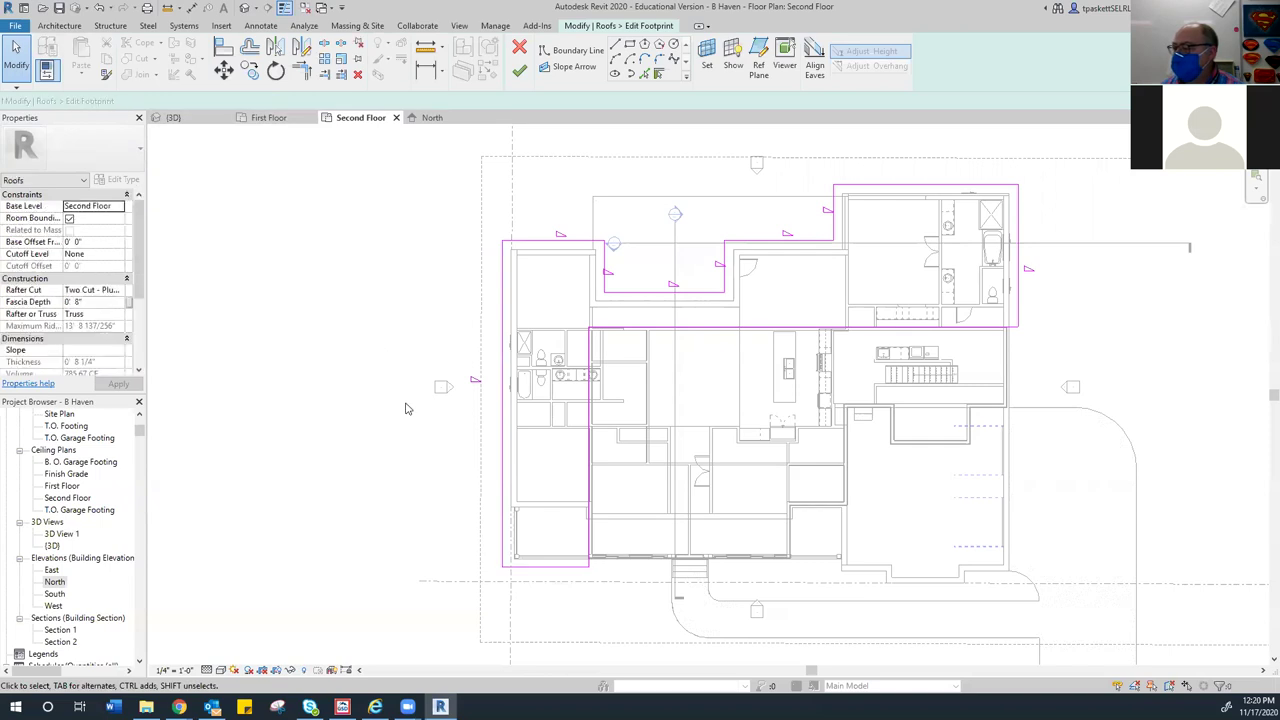
Set the slope of the wing's outer and back boundary lines to 3.5" / 12"
click(501, 400)
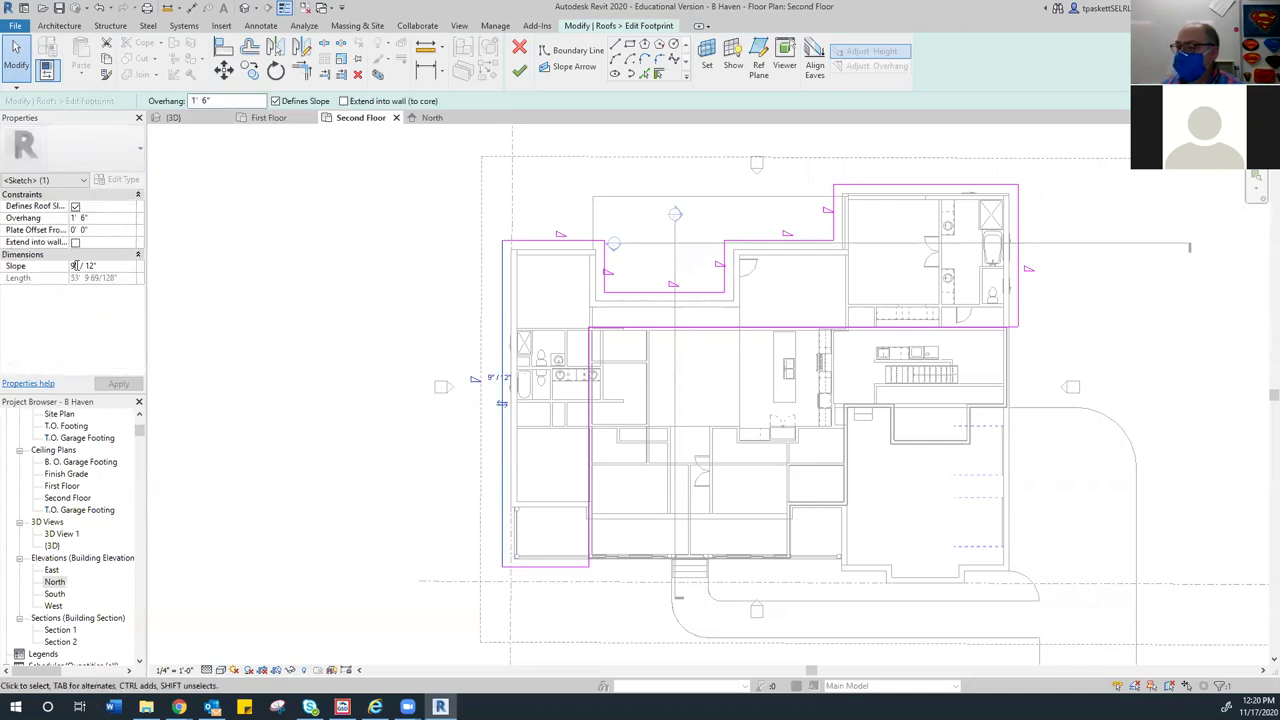
click(70, 266)
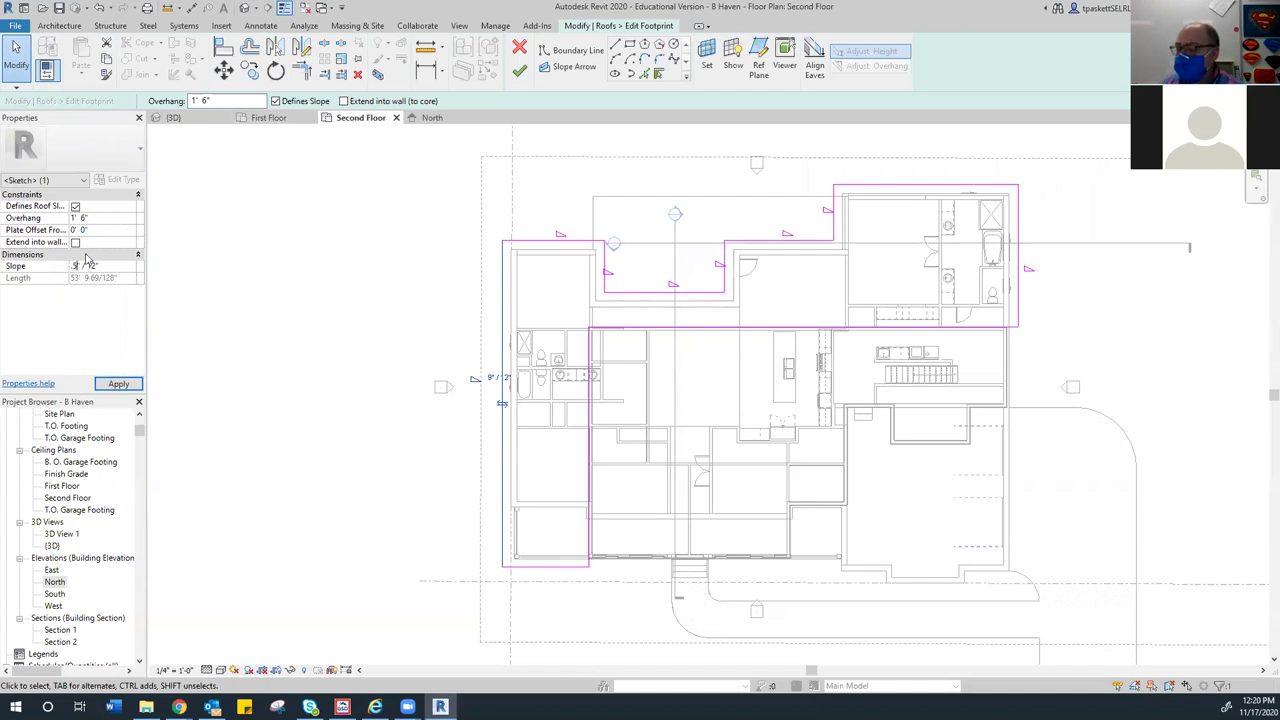
text(3.5)
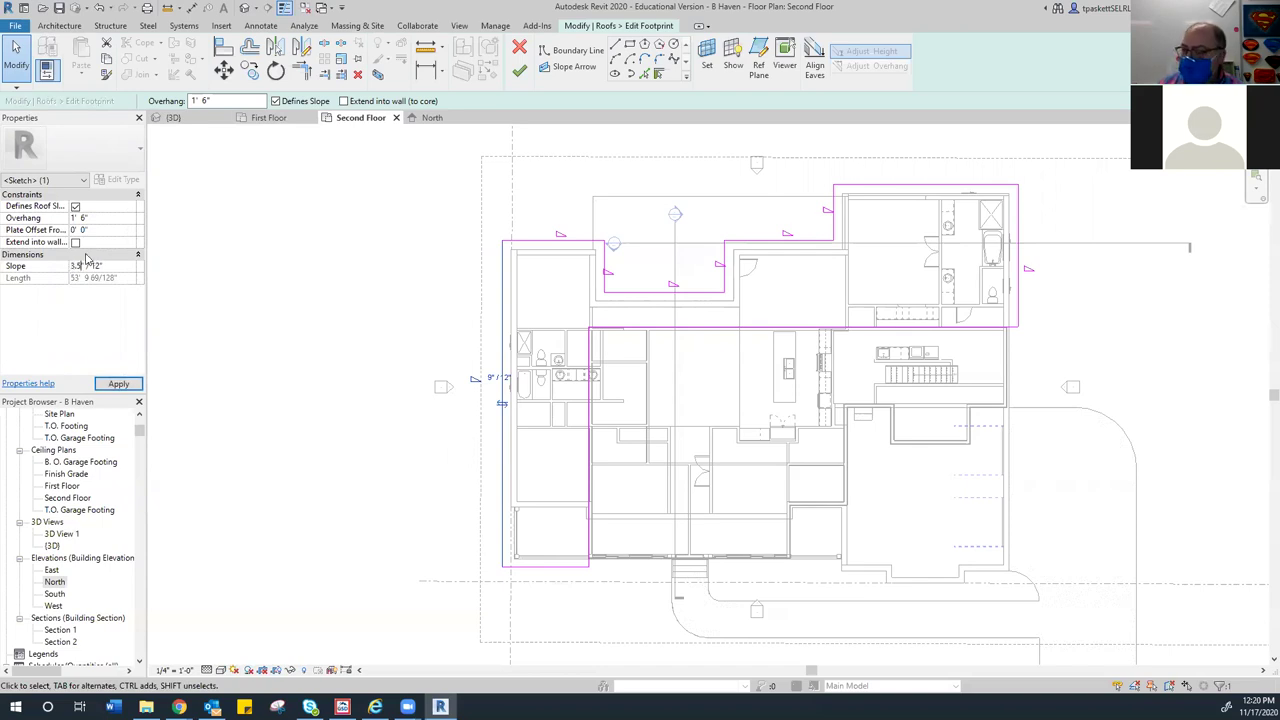
click(118, 383)
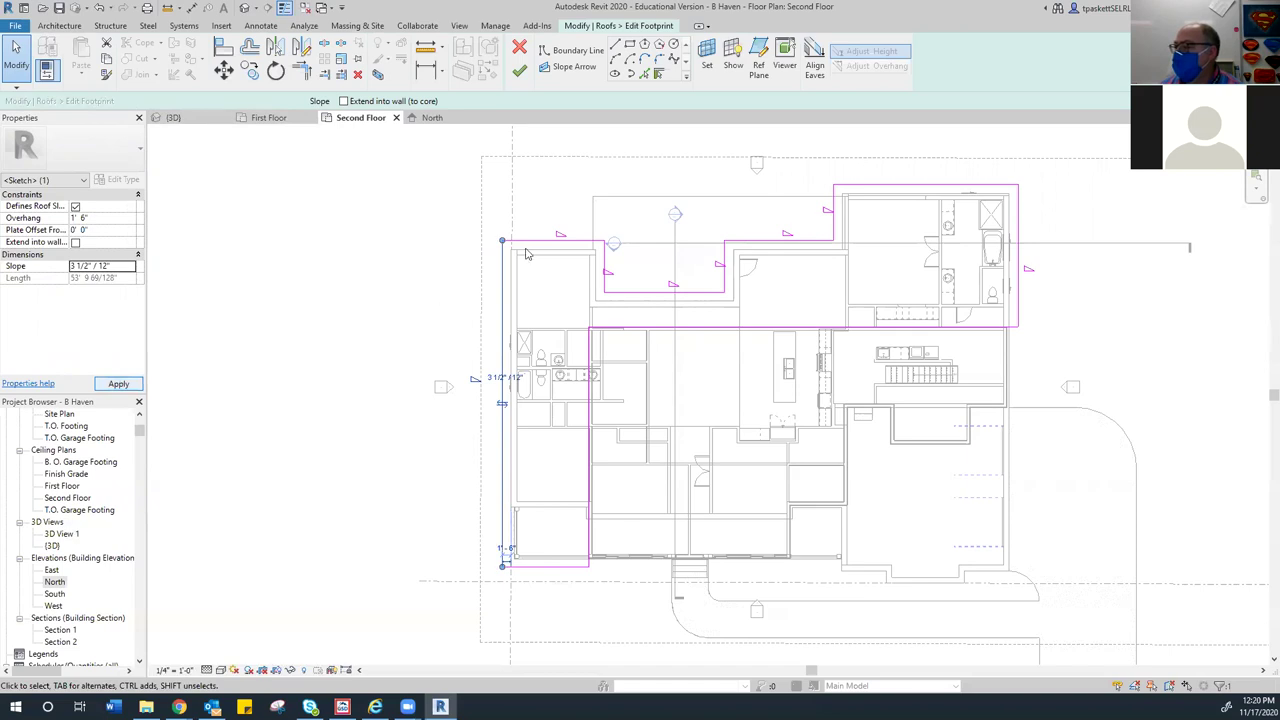
click(533, 246)
click(73, 266)
text(3 1/2)
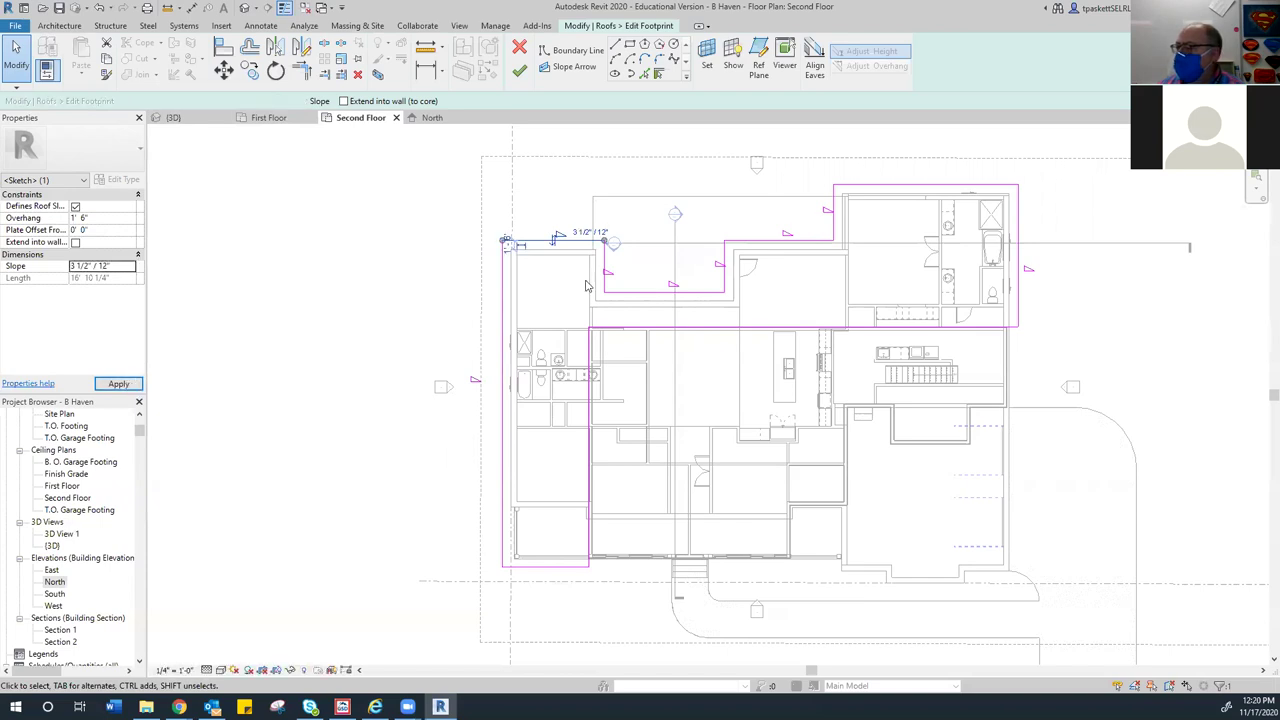
Set the slope of the wing's patio-side boundary line to 3.5" / 12" and finish the roof footprint
click(604, 265)
click(79, 266)
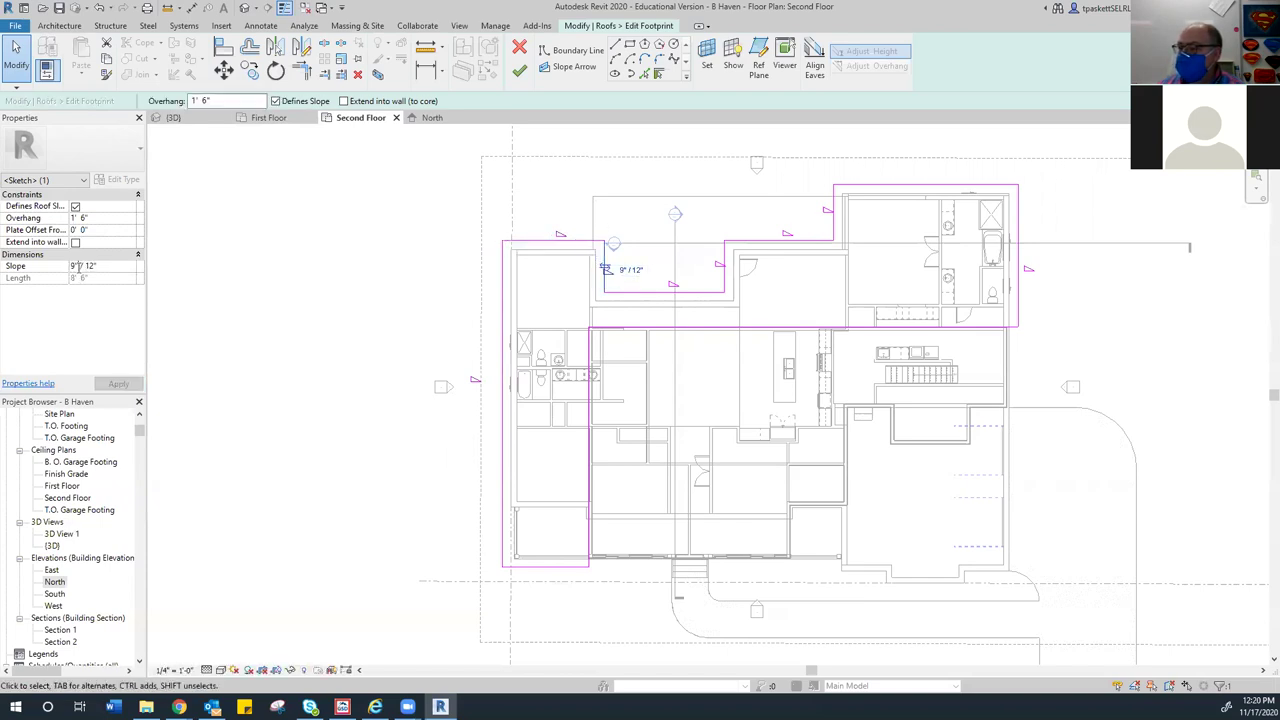
text(3.5)
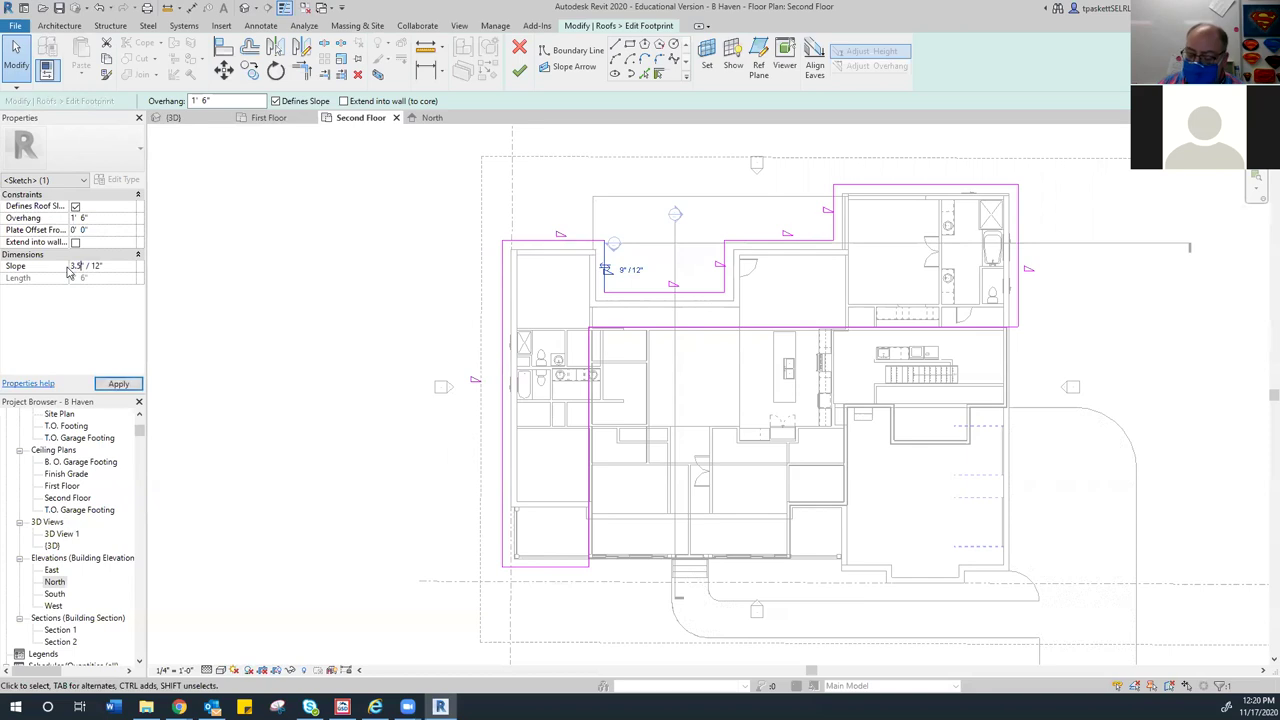
click(118, 384)
click(250, 325)
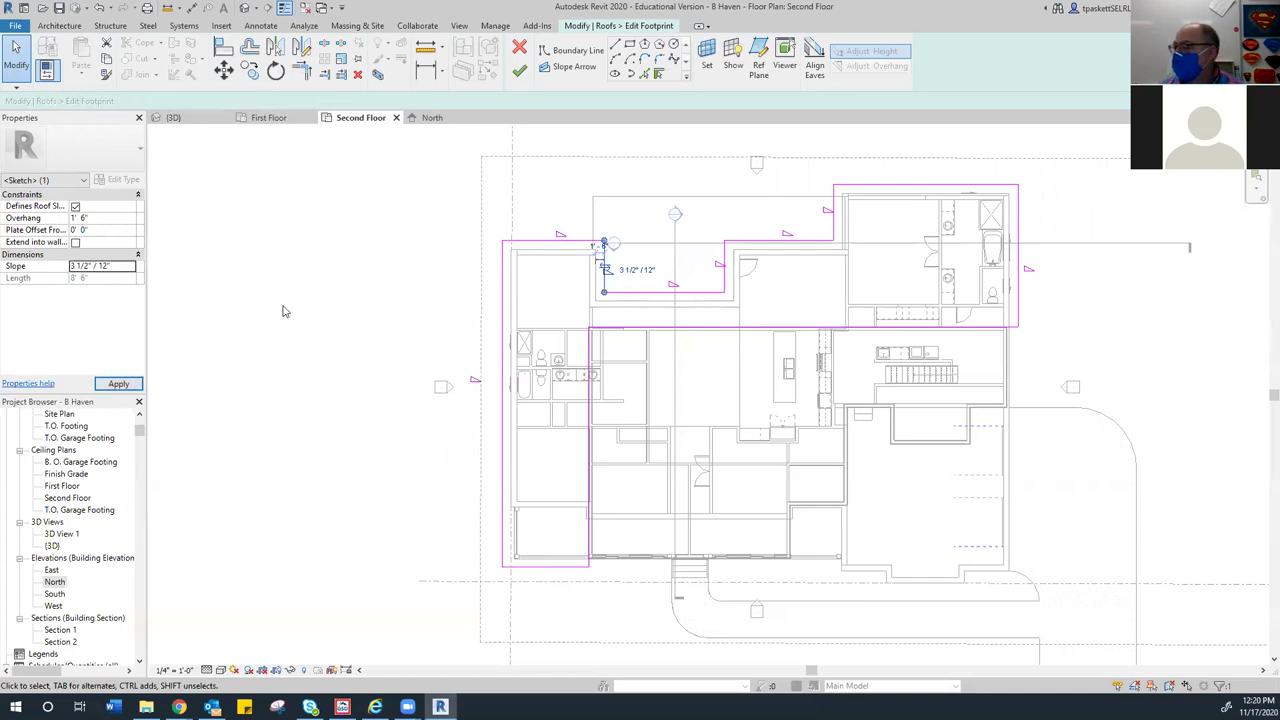
click(519, 70)
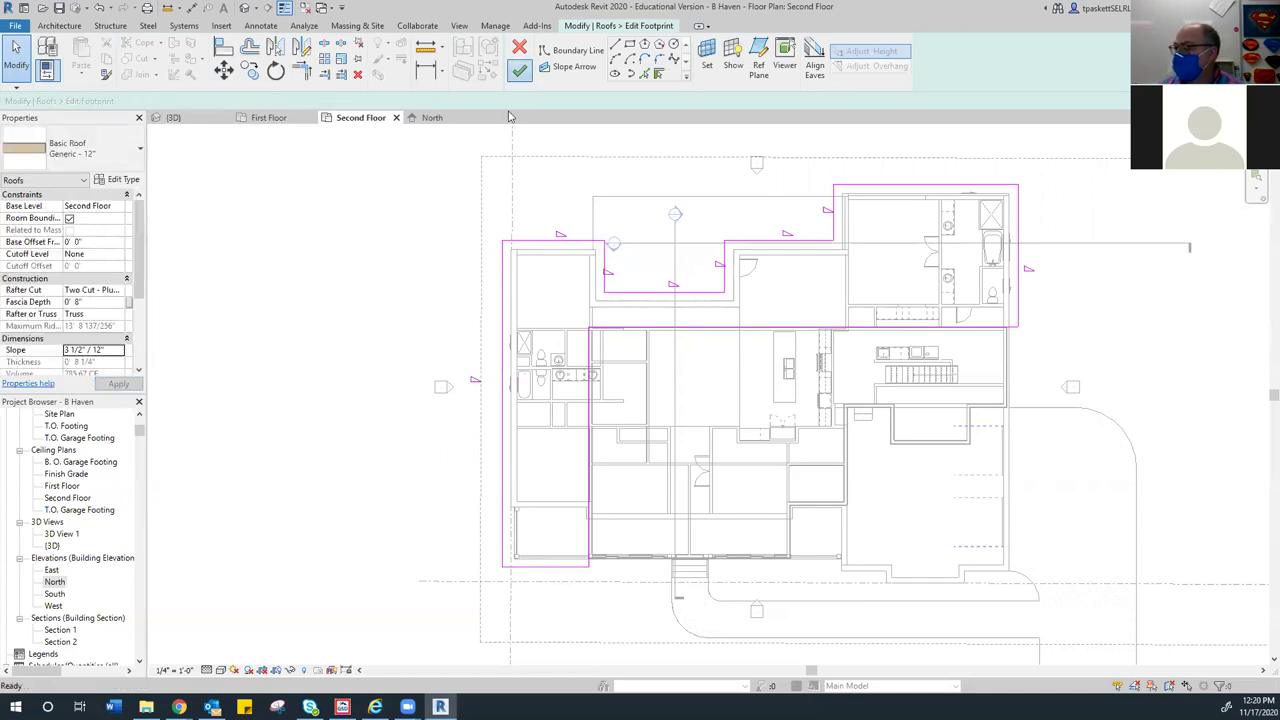
key(Escape)
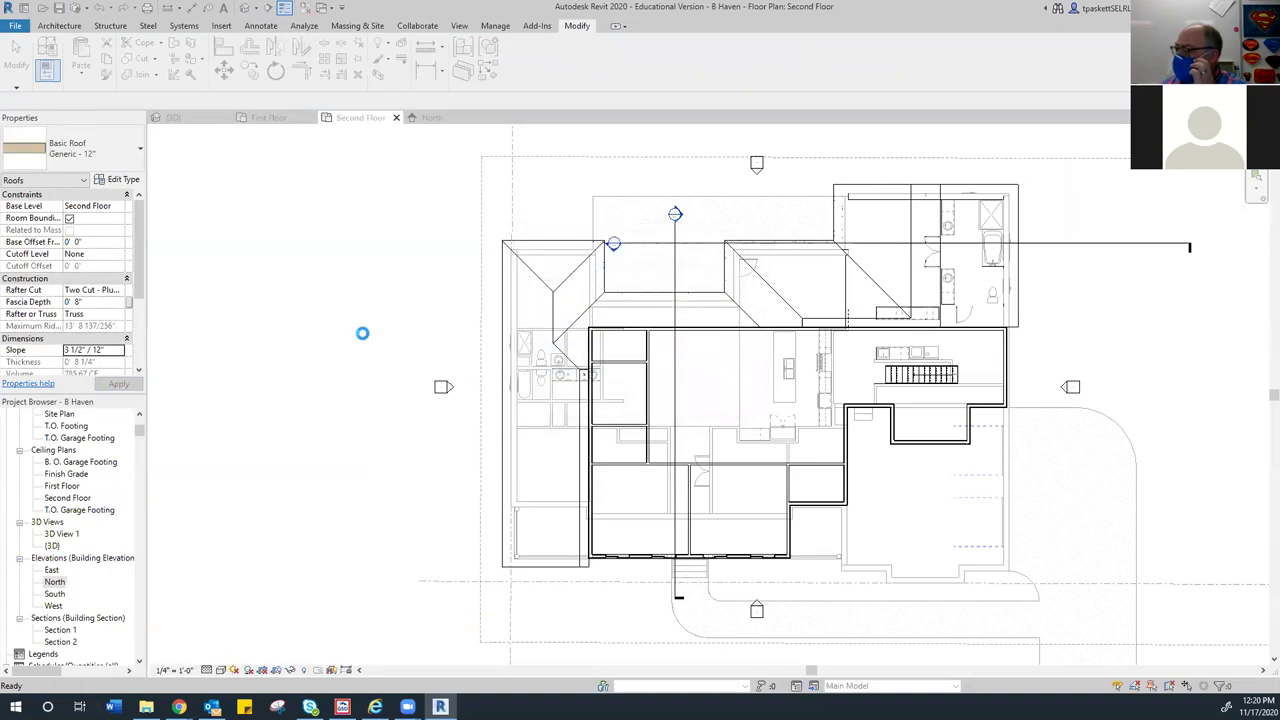
Examine the extended lower roof in 3D around the patio, side wing and front, including the still uncovered garage
scroll(585, 299, up, 3)
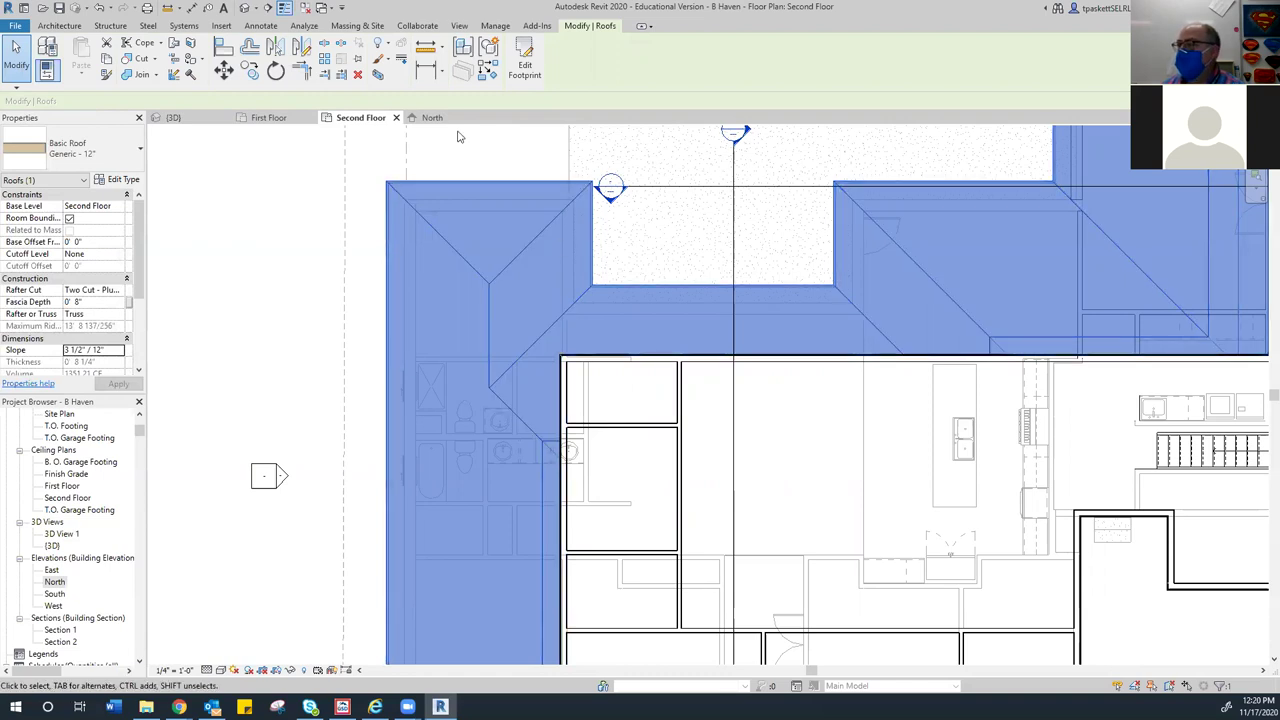
click(209, 126)
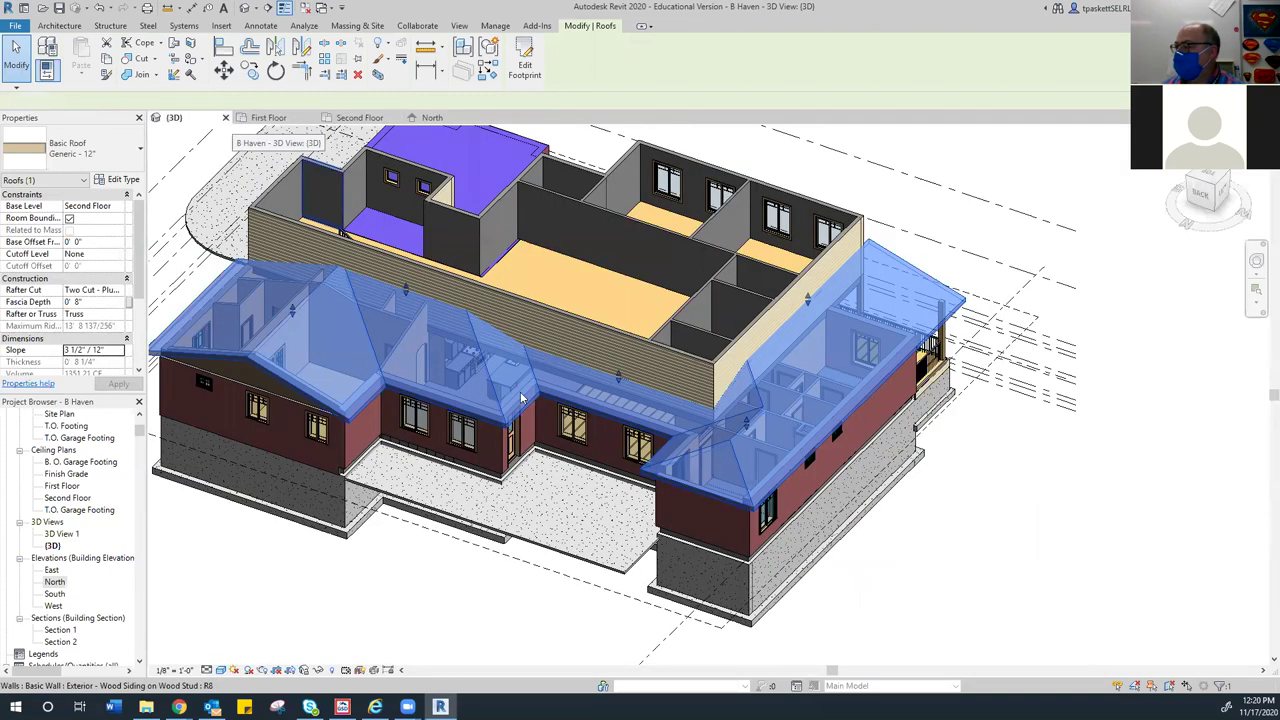
click(903, 495)
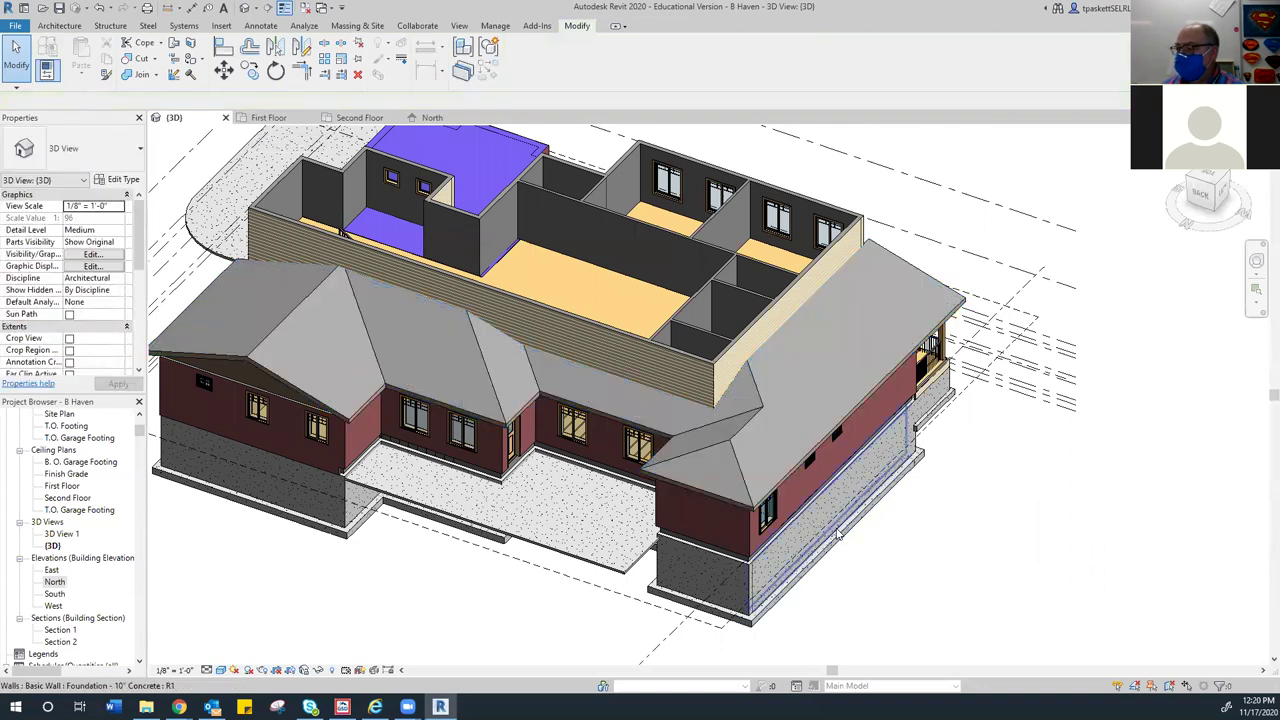
scroll(722, 399, up, 5)
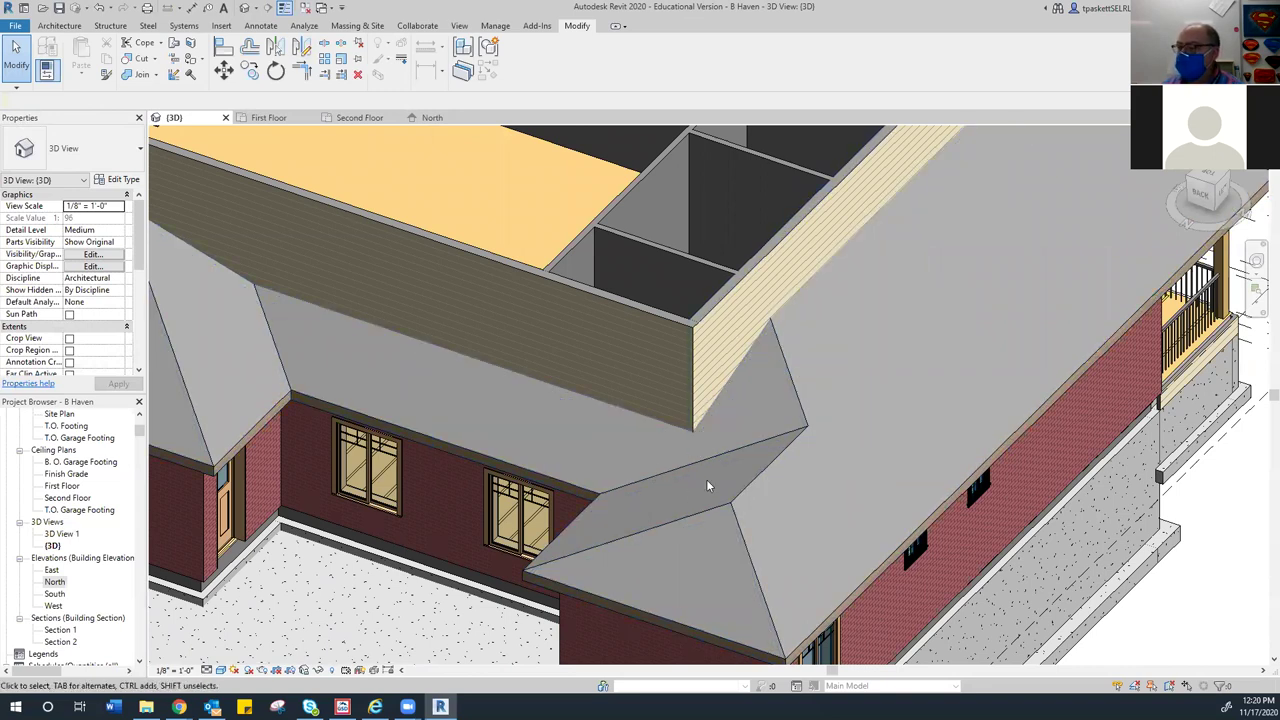
scroll(730, 475, down, 4)
shift+middle_drag(757, 466, 542, 528)
scroll(566, 500, up, 3)
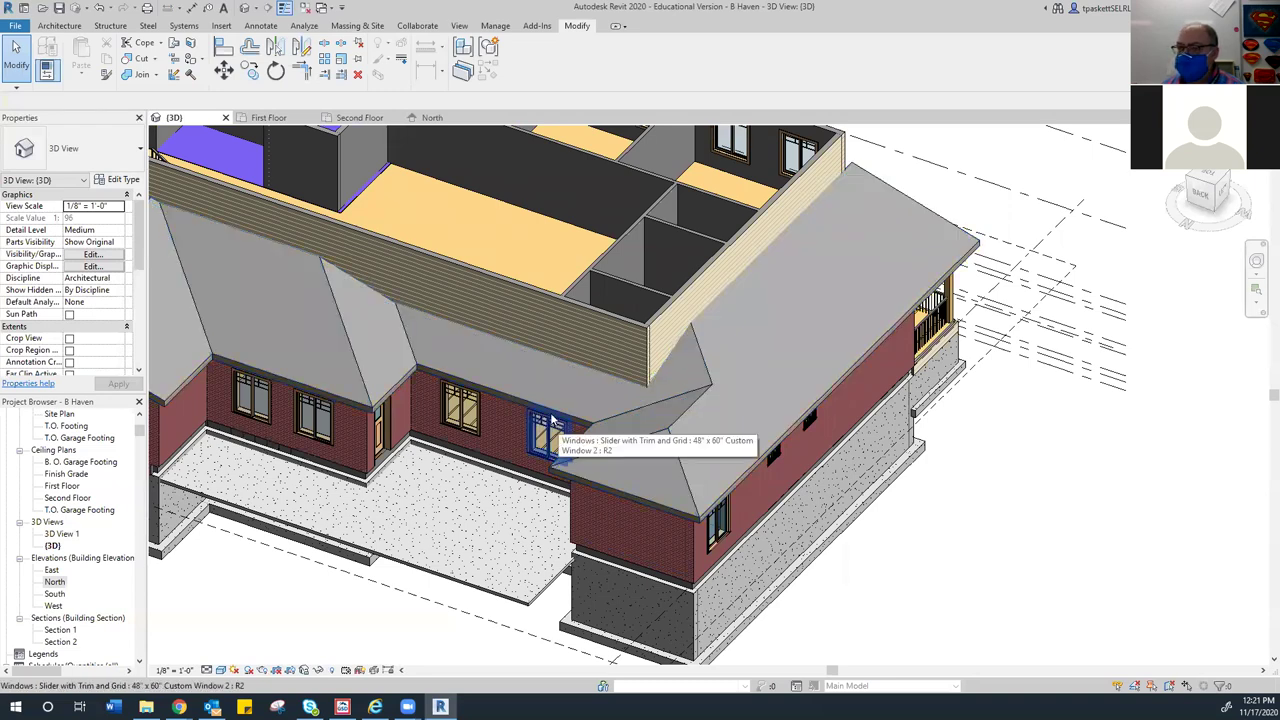
shift+middle_drag(526, 382, 713, 372)
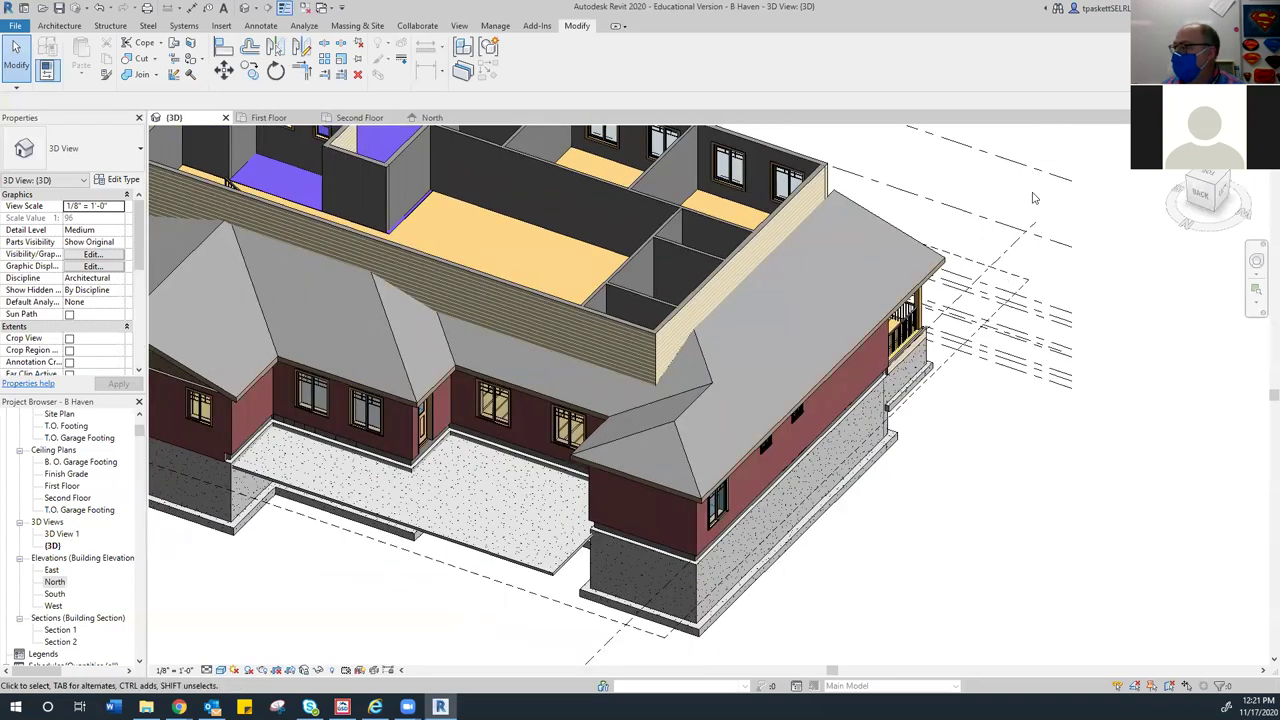
drag(1220, 232, 1066, 289)
shift+middle_drag(1066, 289, 700, 394)
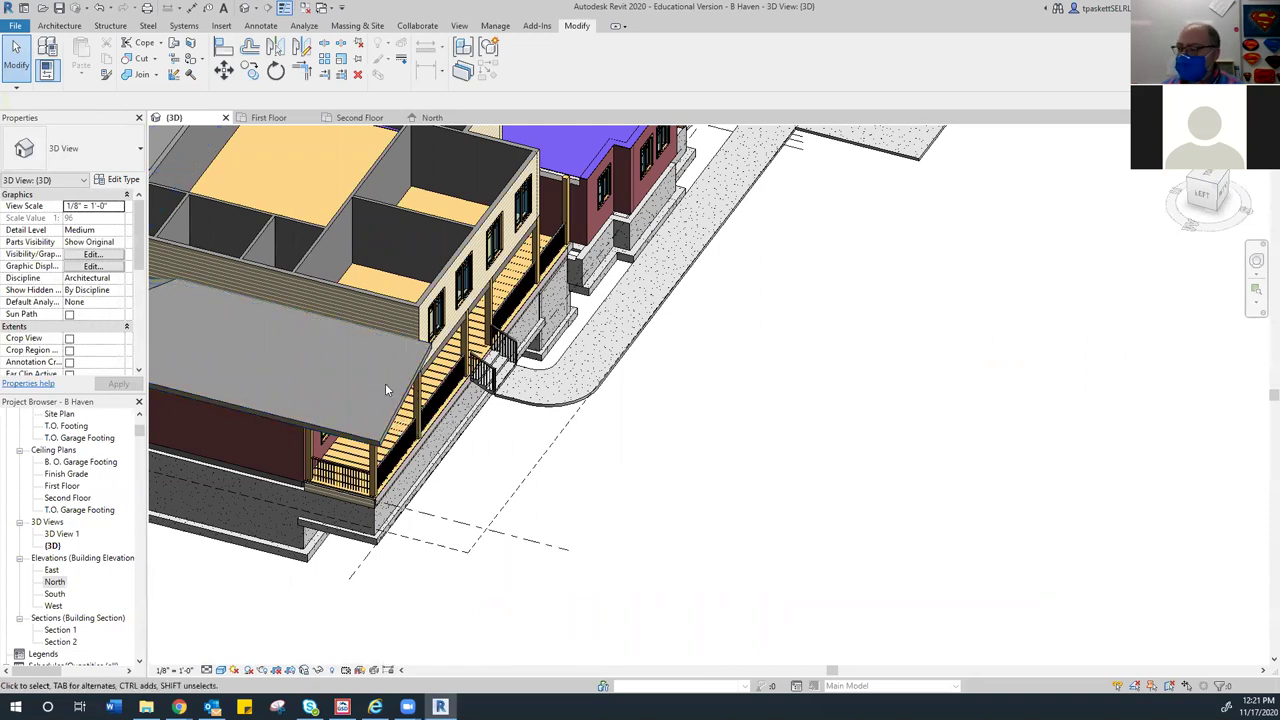
shift+middle_drag(385, 390, 840, 354)
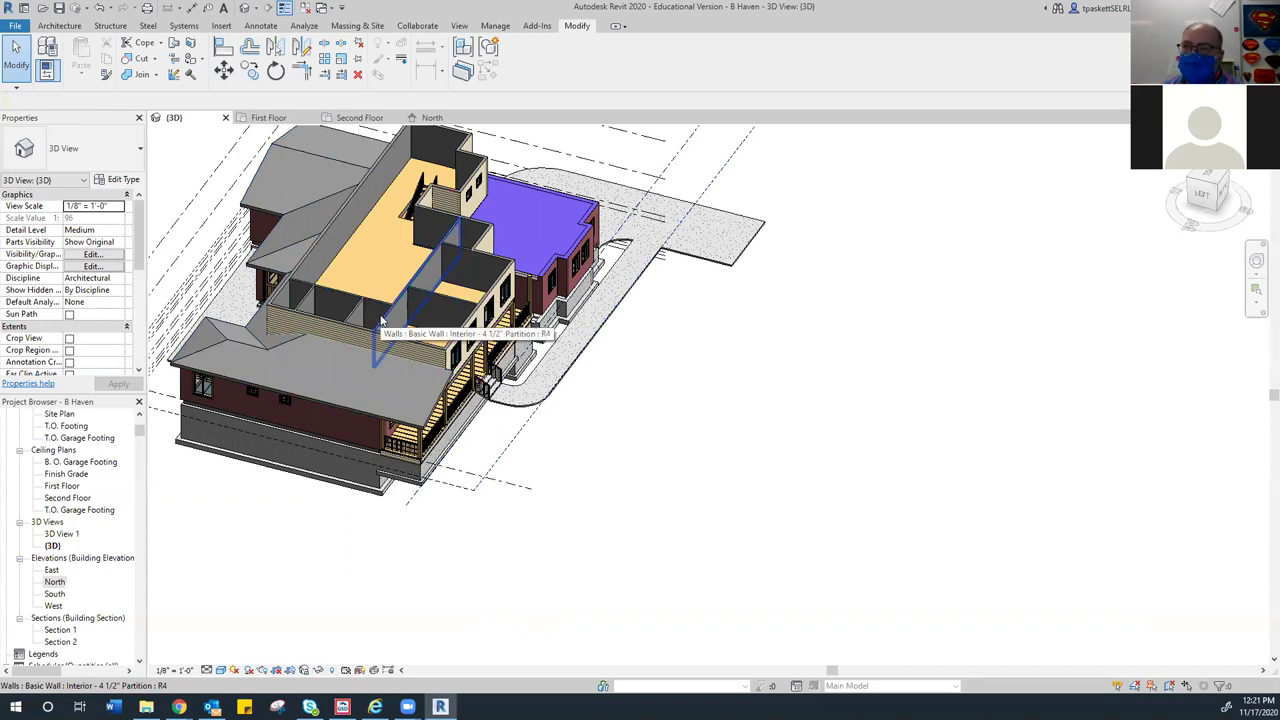
shift+middle_drag(381, 320, 511, 315)
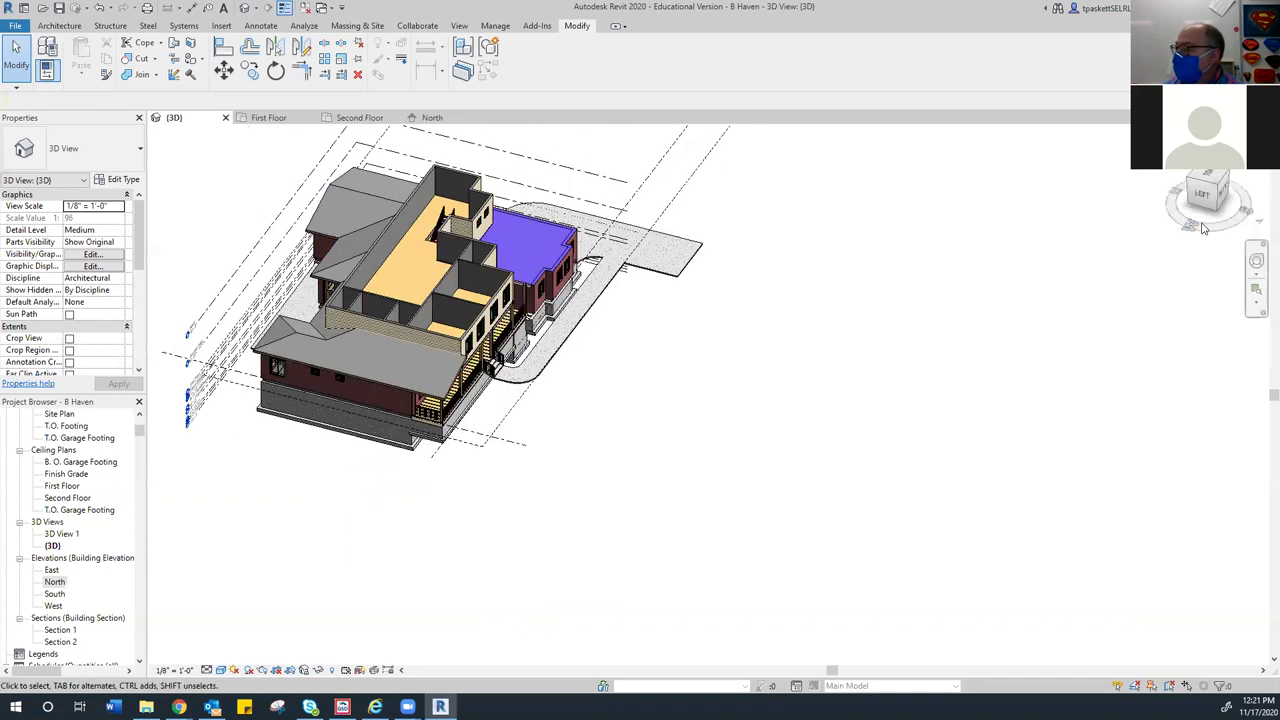
drag(1228, 232, 1114, 314)
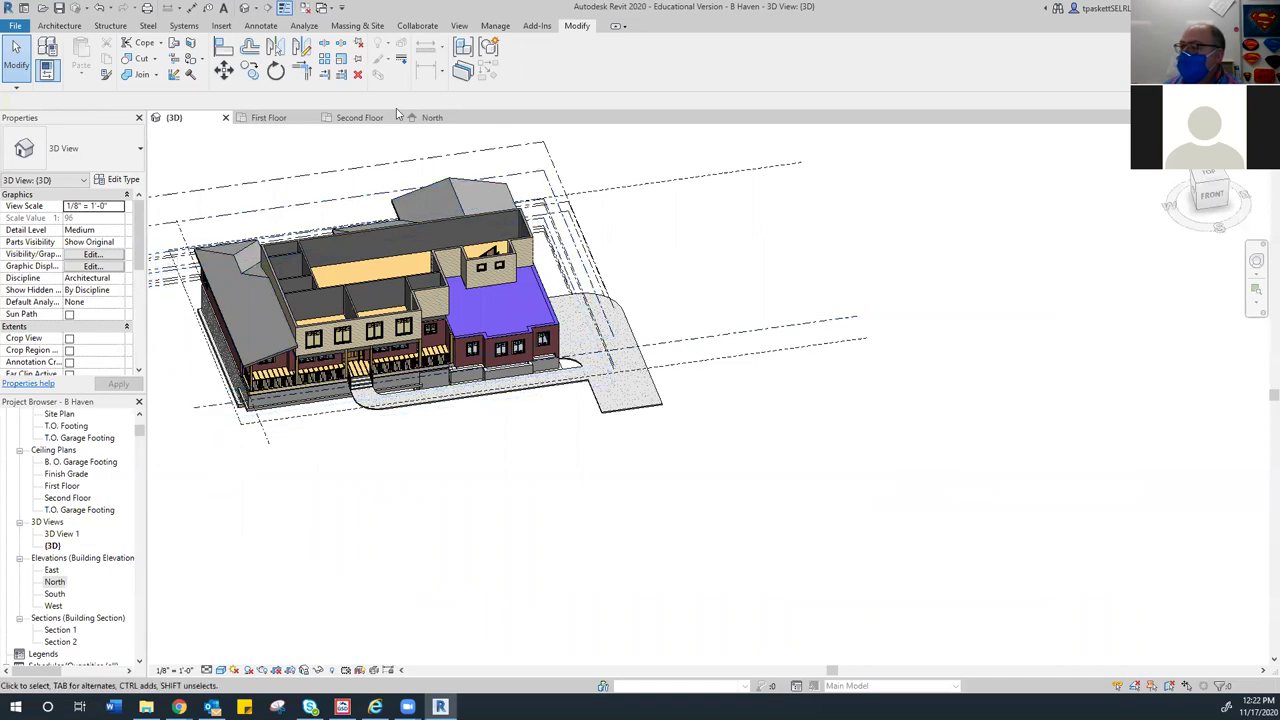
Start a roof by footprint in the Second Floor plan with a boundary 1' 6" outside the garage's porch-side wall, sloped at 3.5" / 12"
click(343, 118)
scroll(680, 480, up, 5)
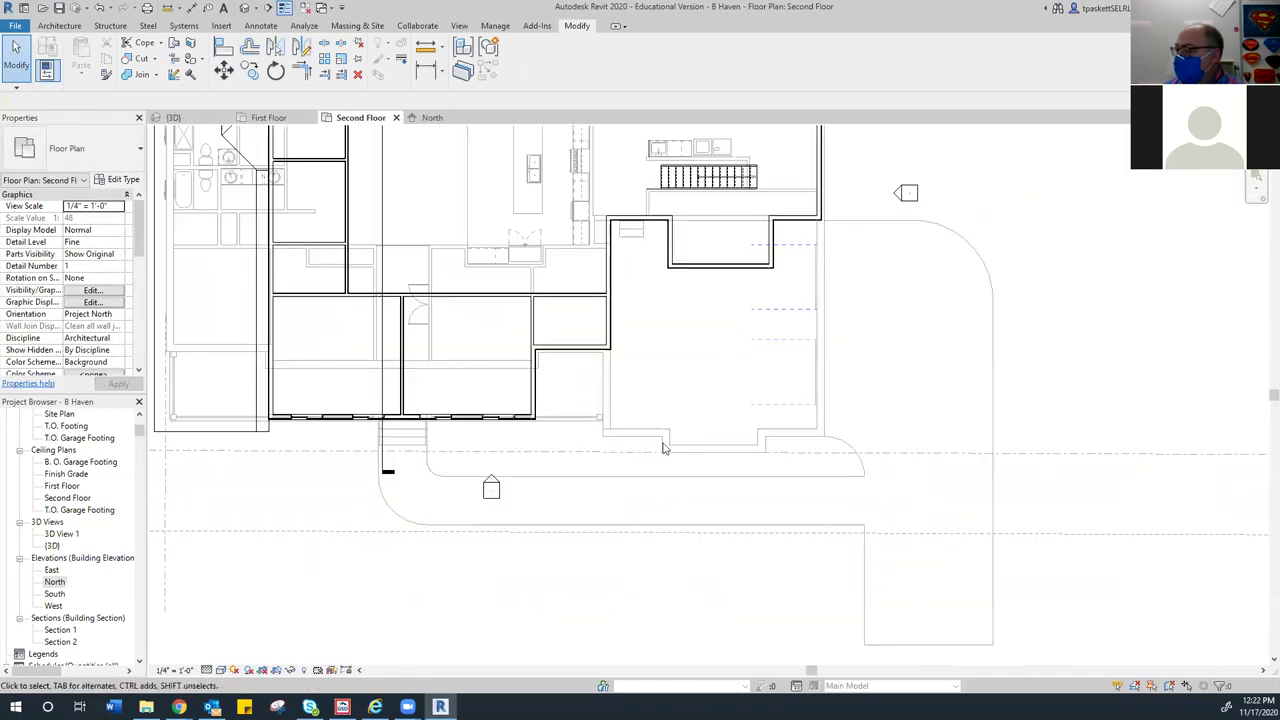
middle_drag(663, 448, 561, 448)
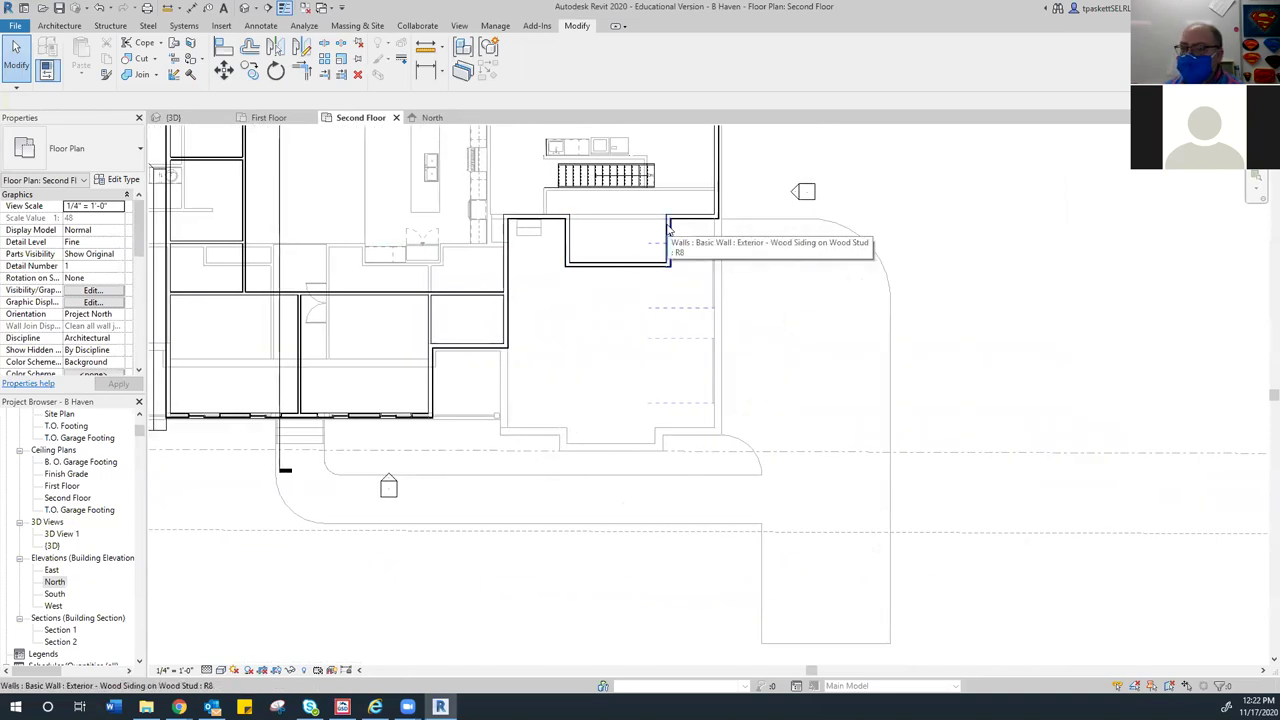
click(60, 25)
click(241, 74)
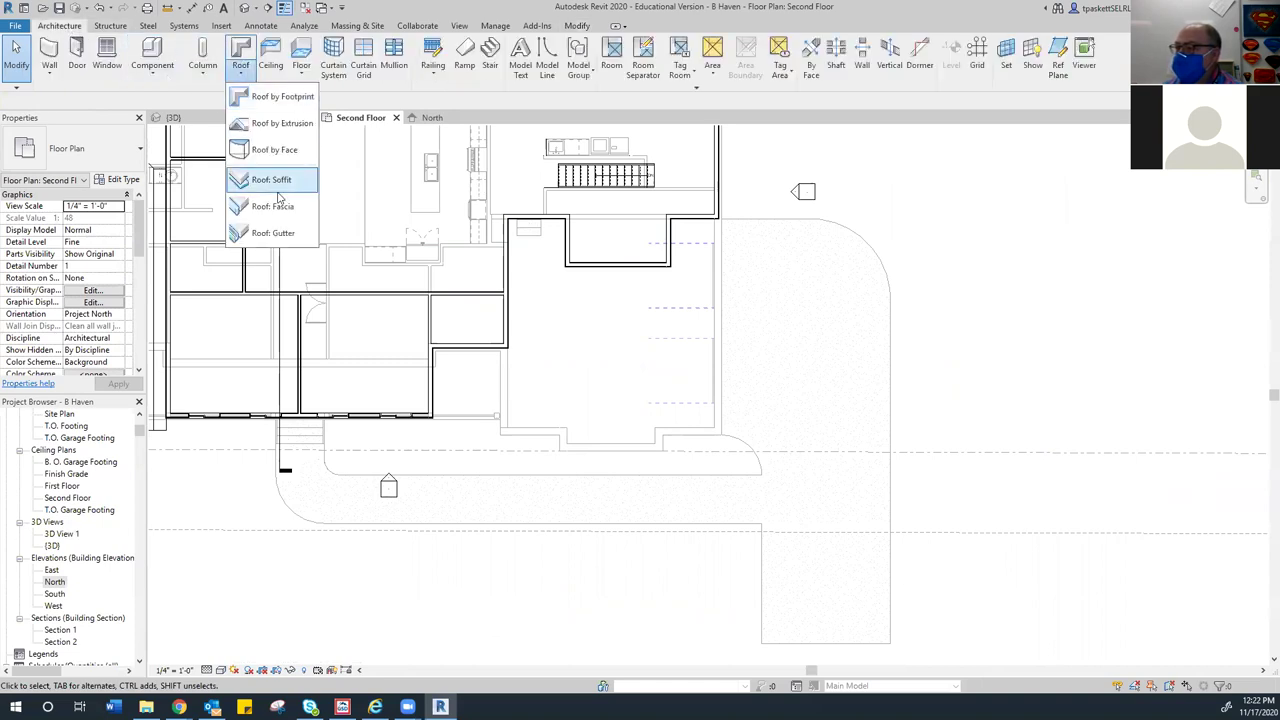
click(281, 96)
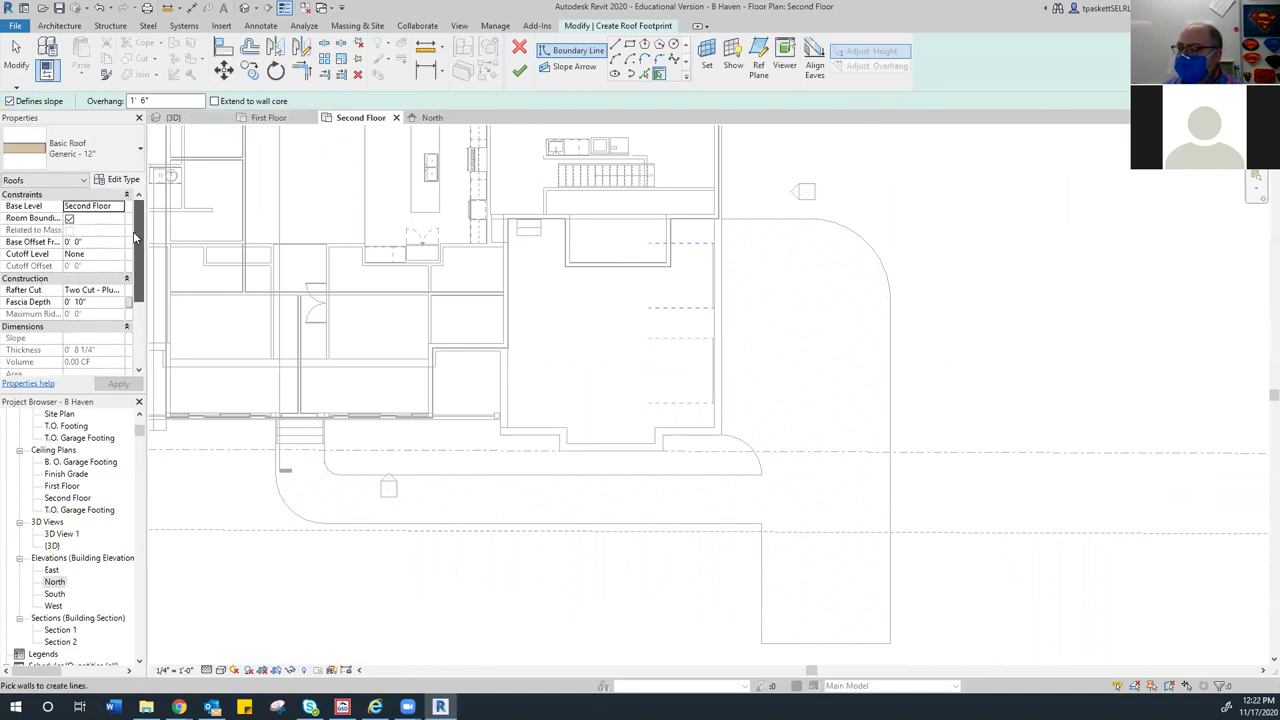
click(660, 75)
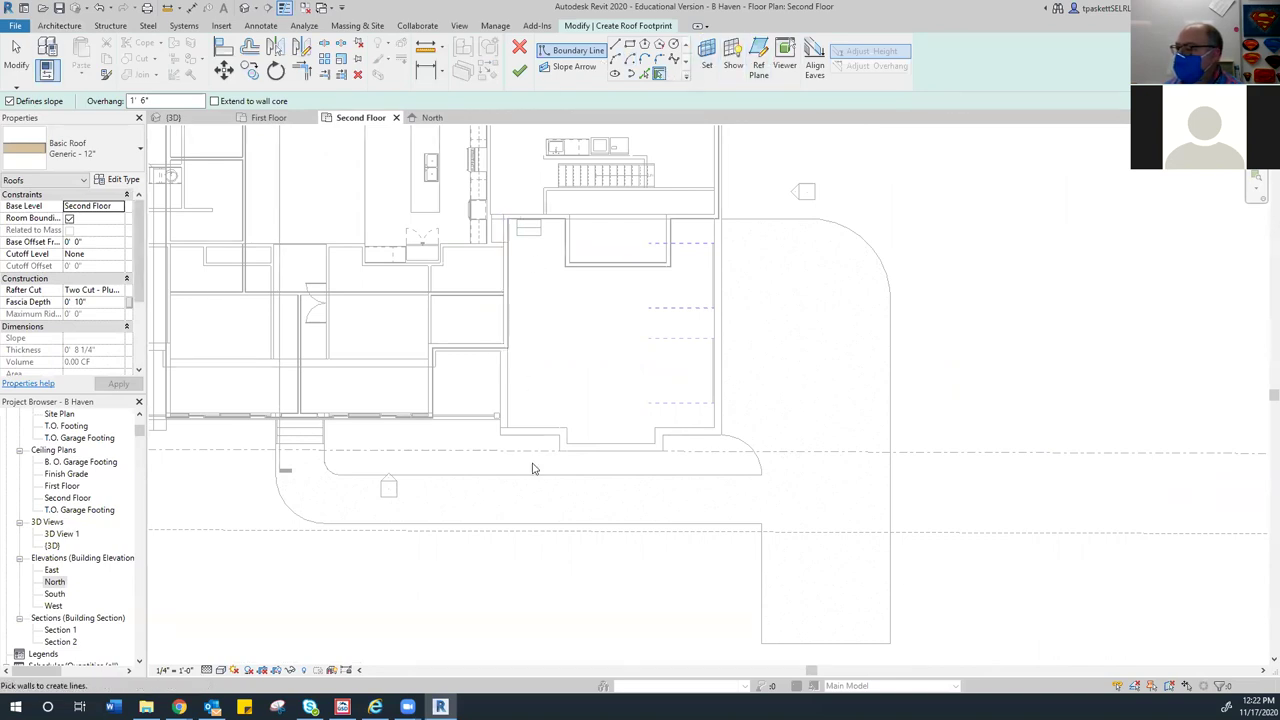
click(503, 383)
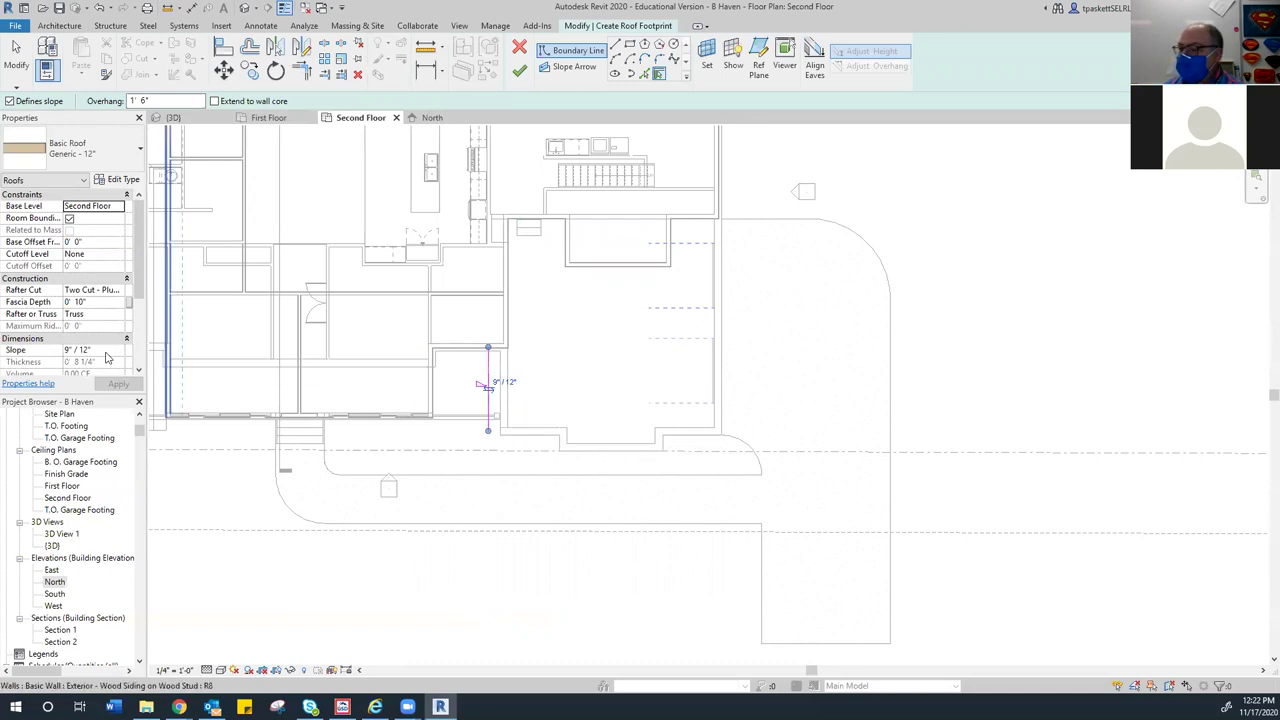
click(66, 350)
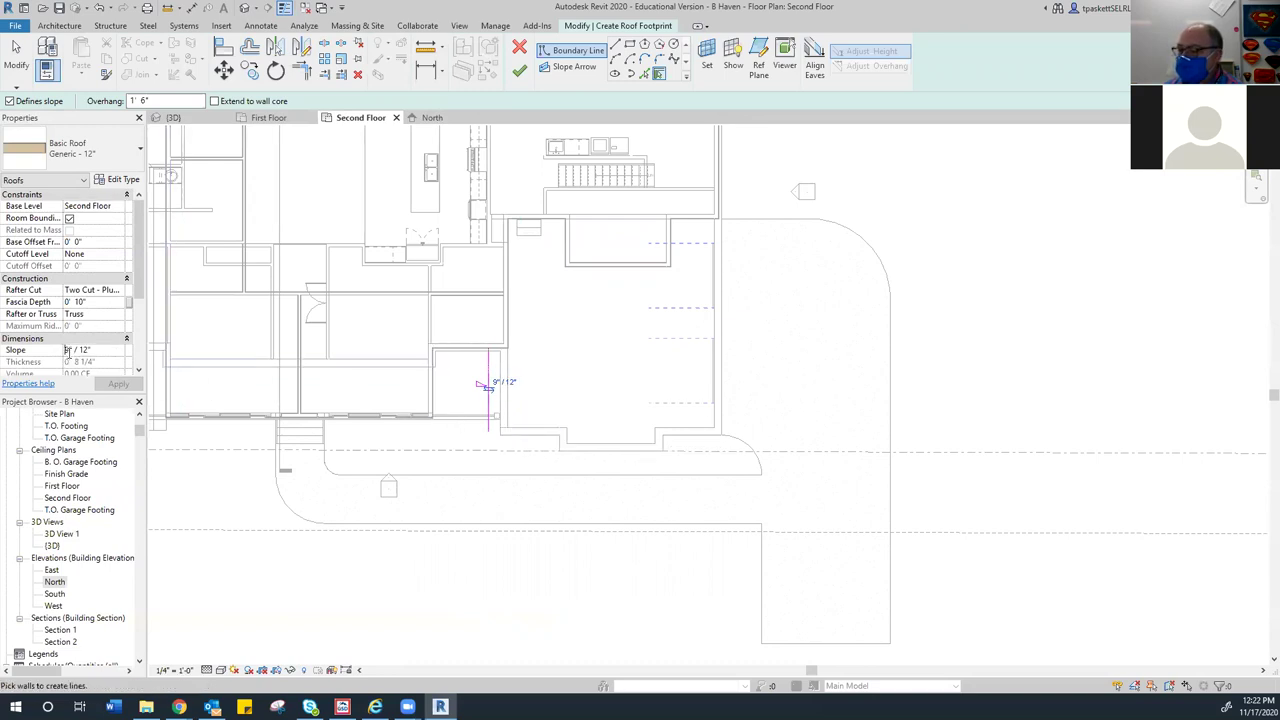
text(3.5)
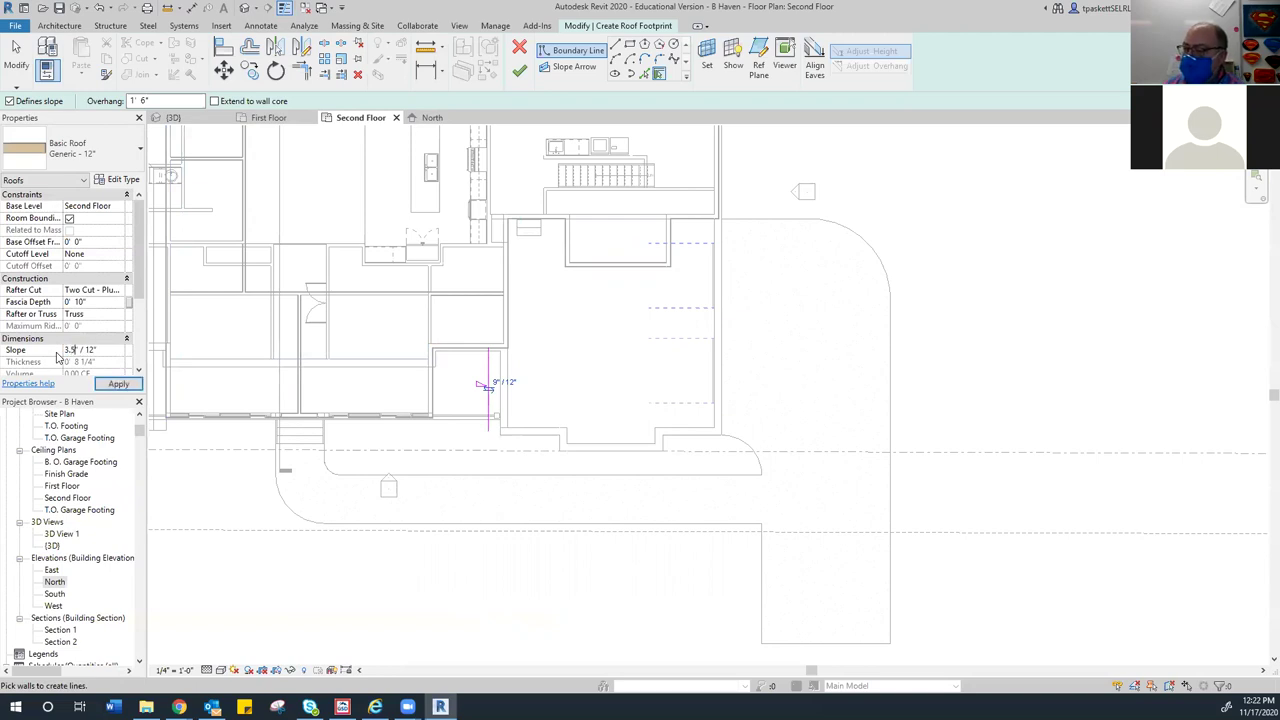
click(128, 385)
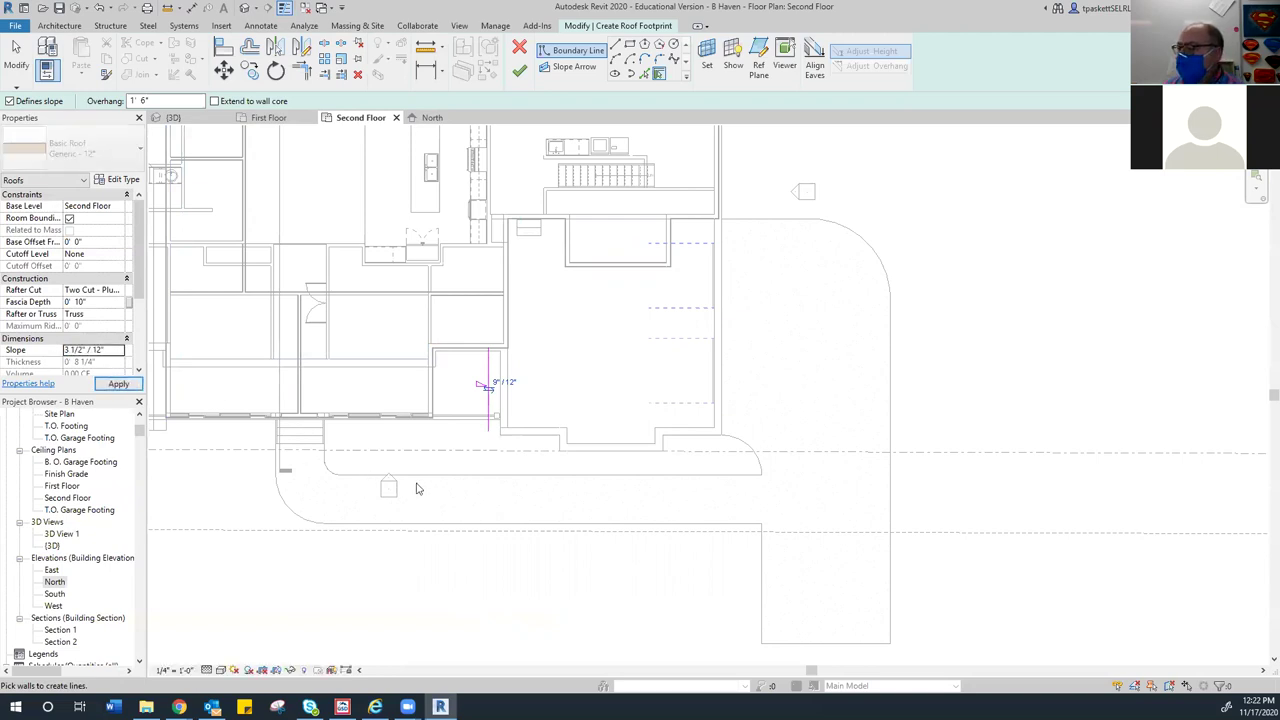
Add roof boundary lines 1' 6" outside the garage's front walls, around the front bump-out, and outside the driveway-side wall
click(520, 440)
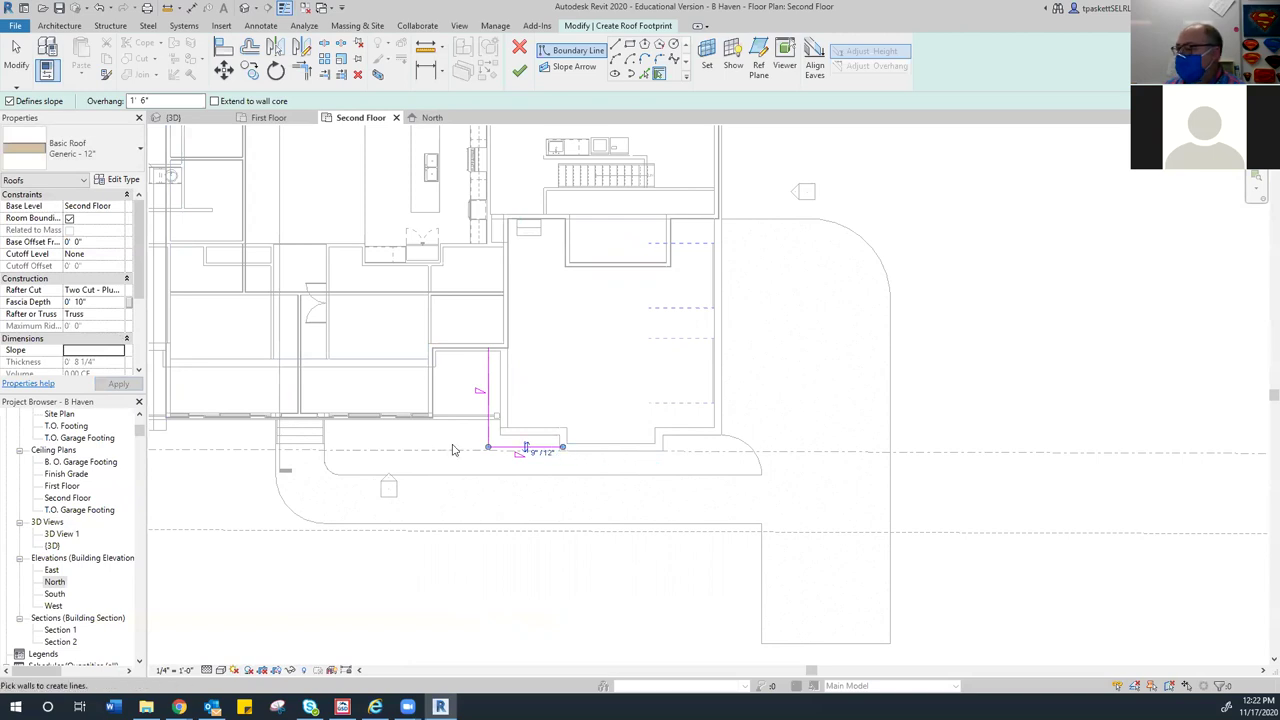
scroll(560, 450, down, 3)
scroll(561, 448, up, 5)
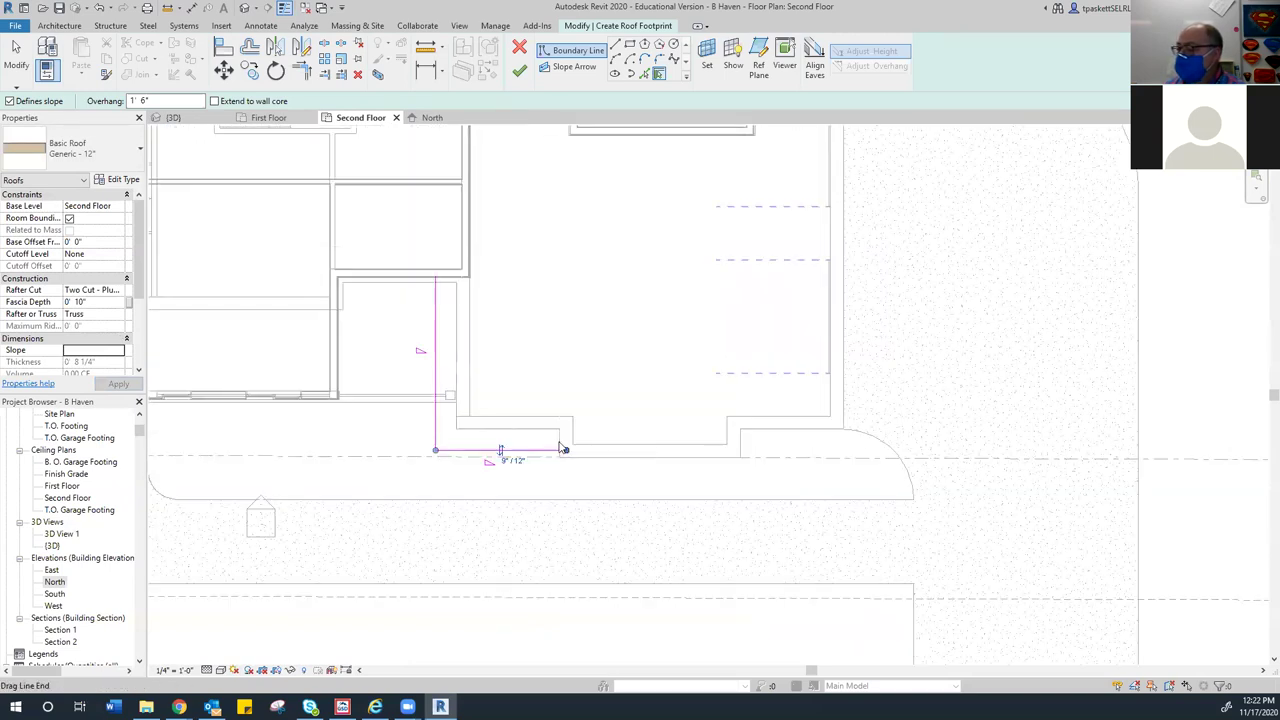
click(600, 459)
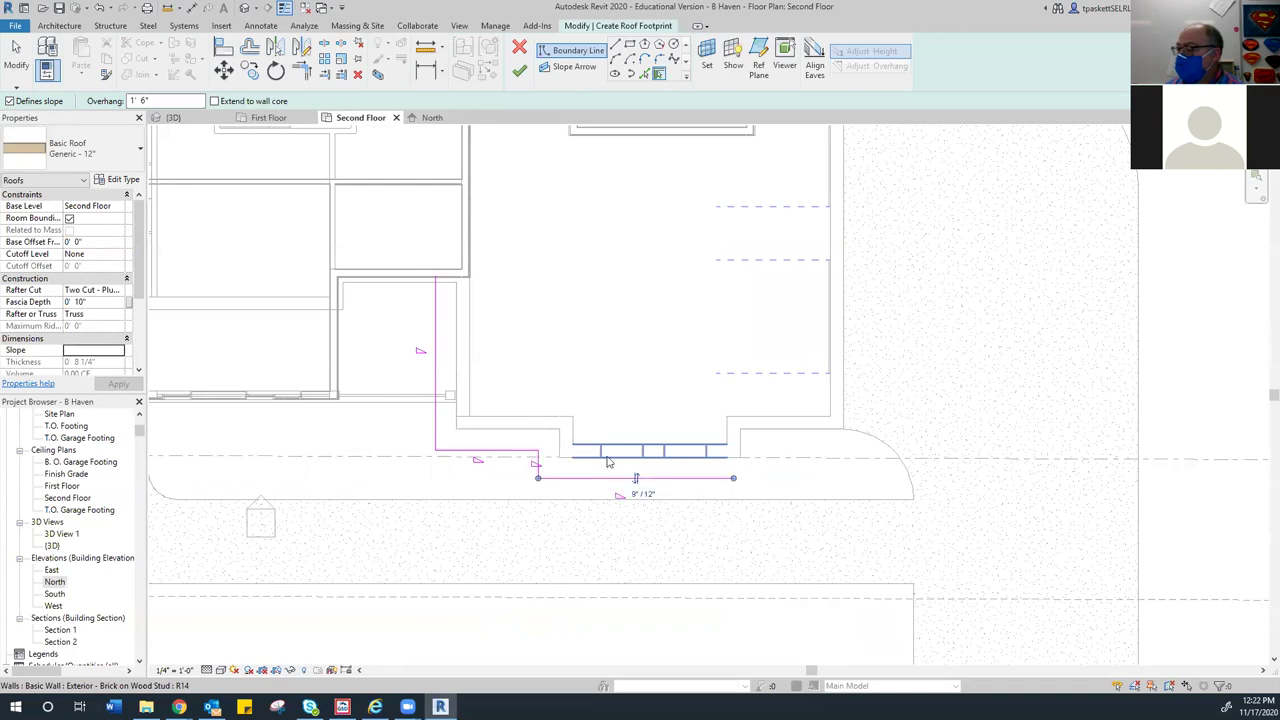
click(760, 449)
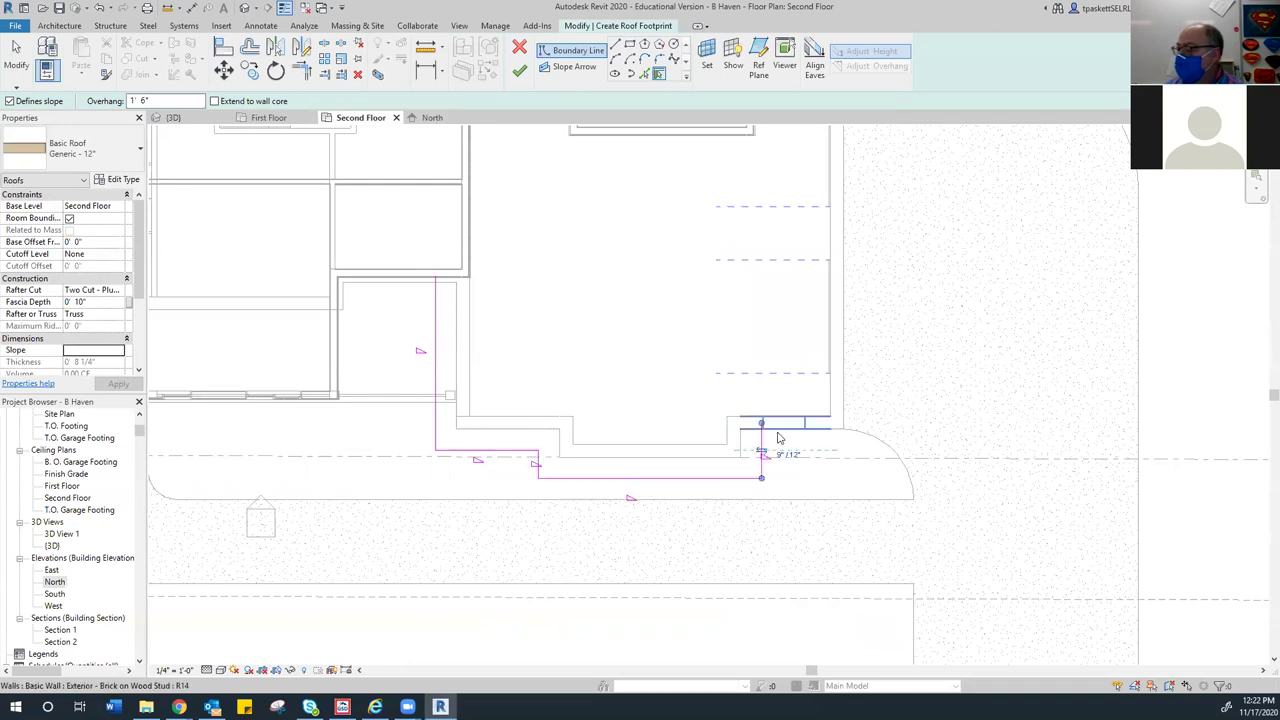
click(790, 430)
click(840, 397)
scroll(840, 397, down, 6)
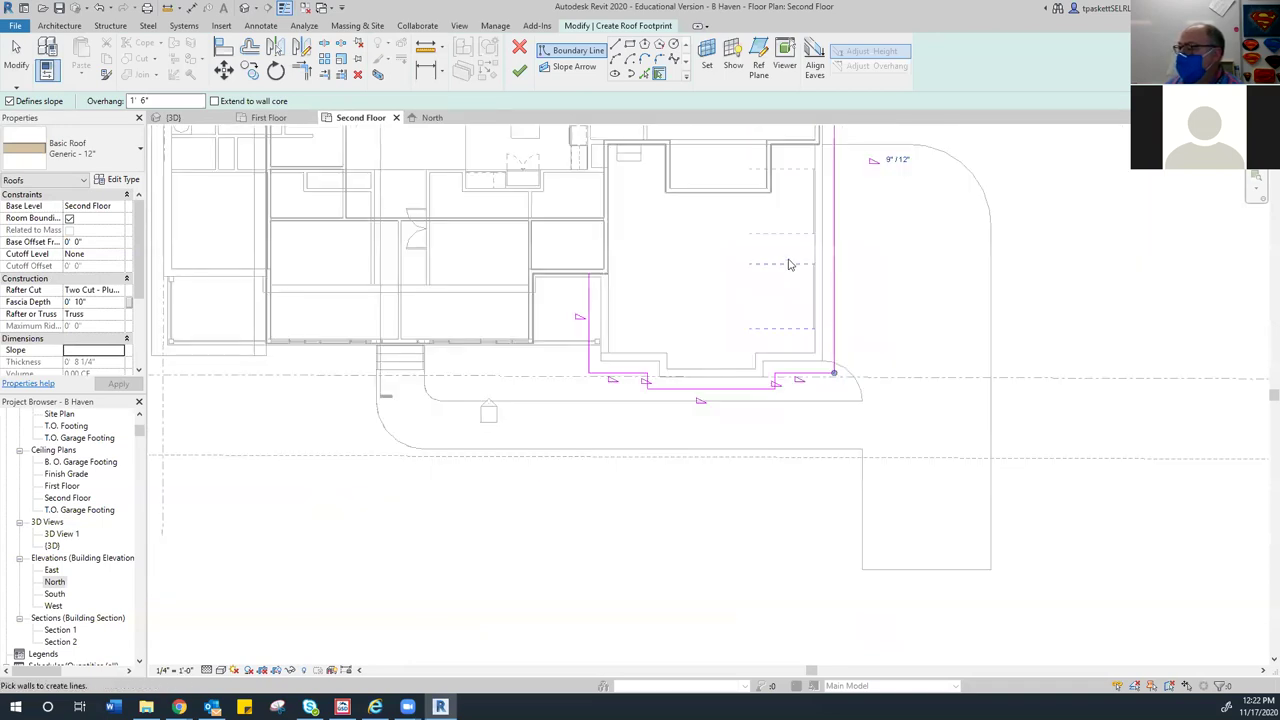
middle_drag(837, 251, 783, 367)
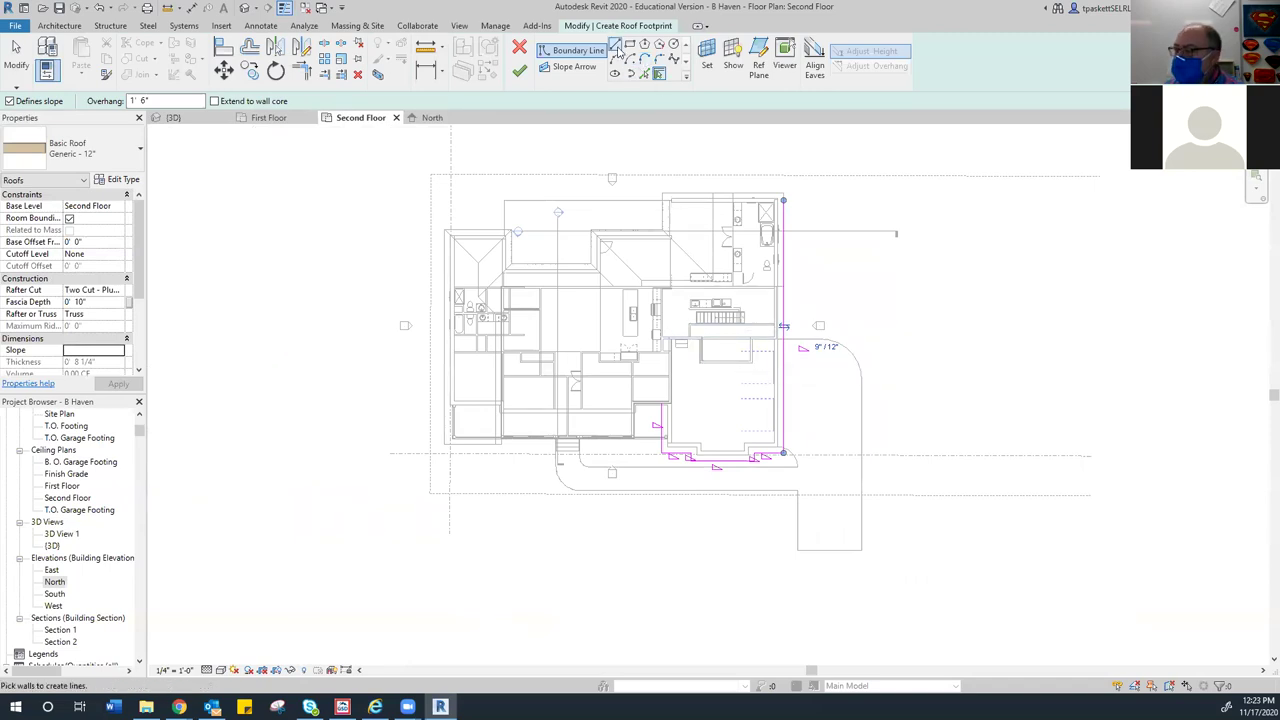
Draw boundary lines along the second-floor walls from the driveway-side corner, running about 5' 11" down and 13' 0" across the projecting wall section
click(616, 44)
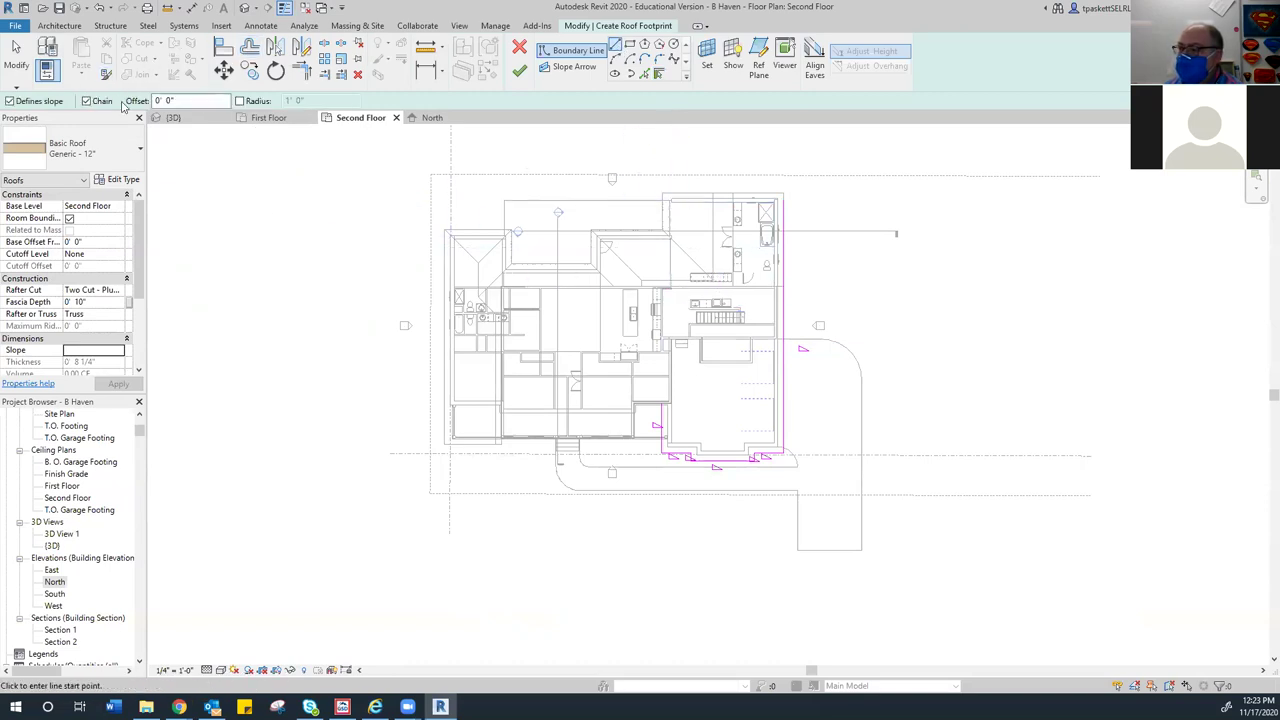
scroll(808, 316, up, 5)
scroll(808, 316, up, 3)
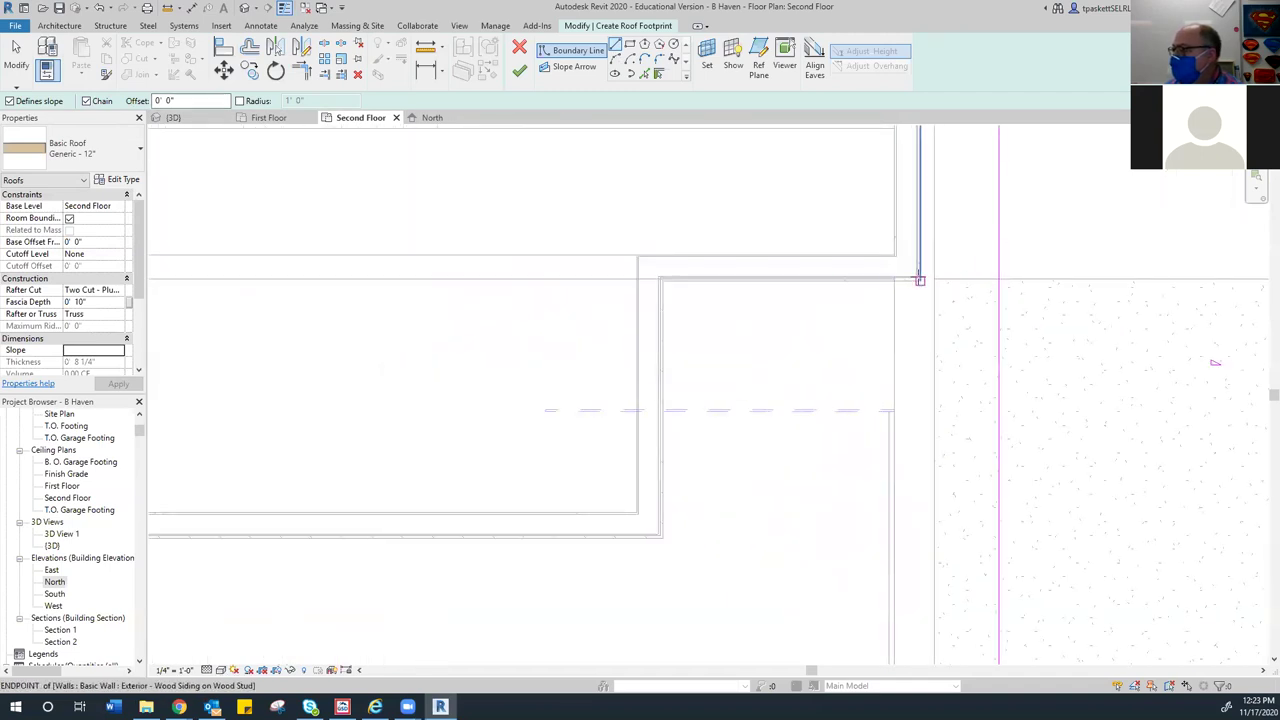
click(920, 280)
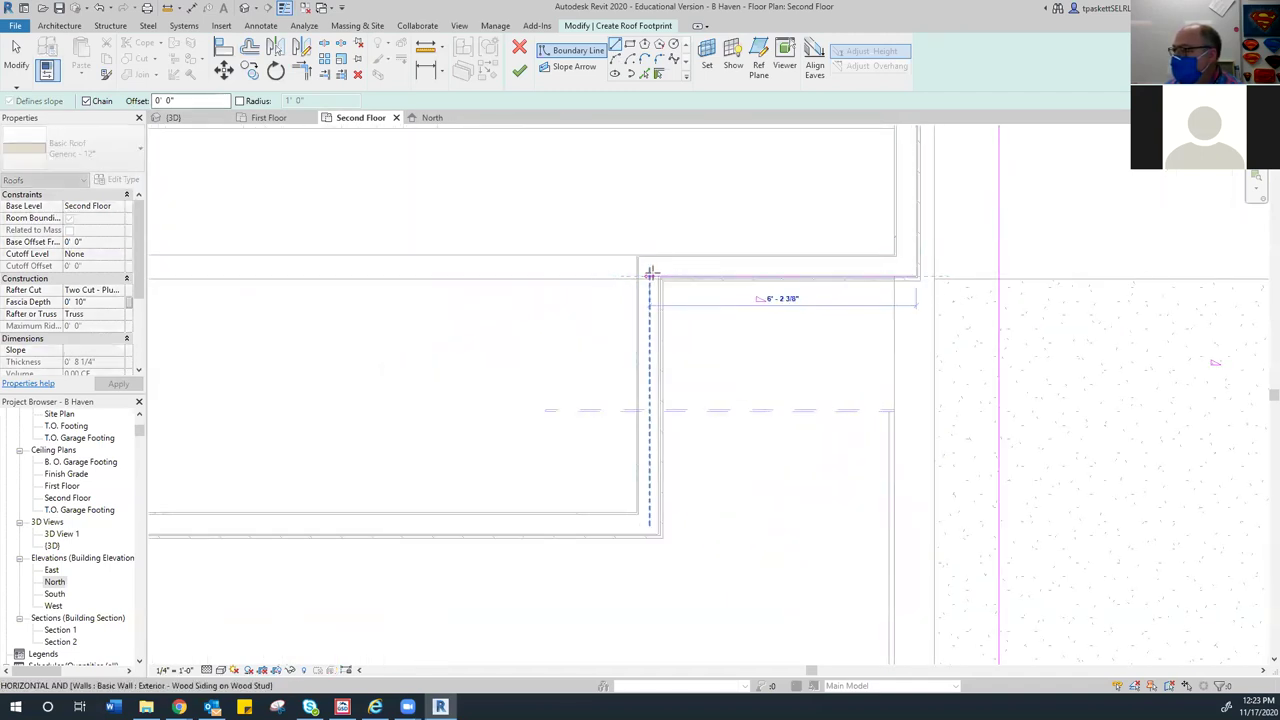
click(657, 276)
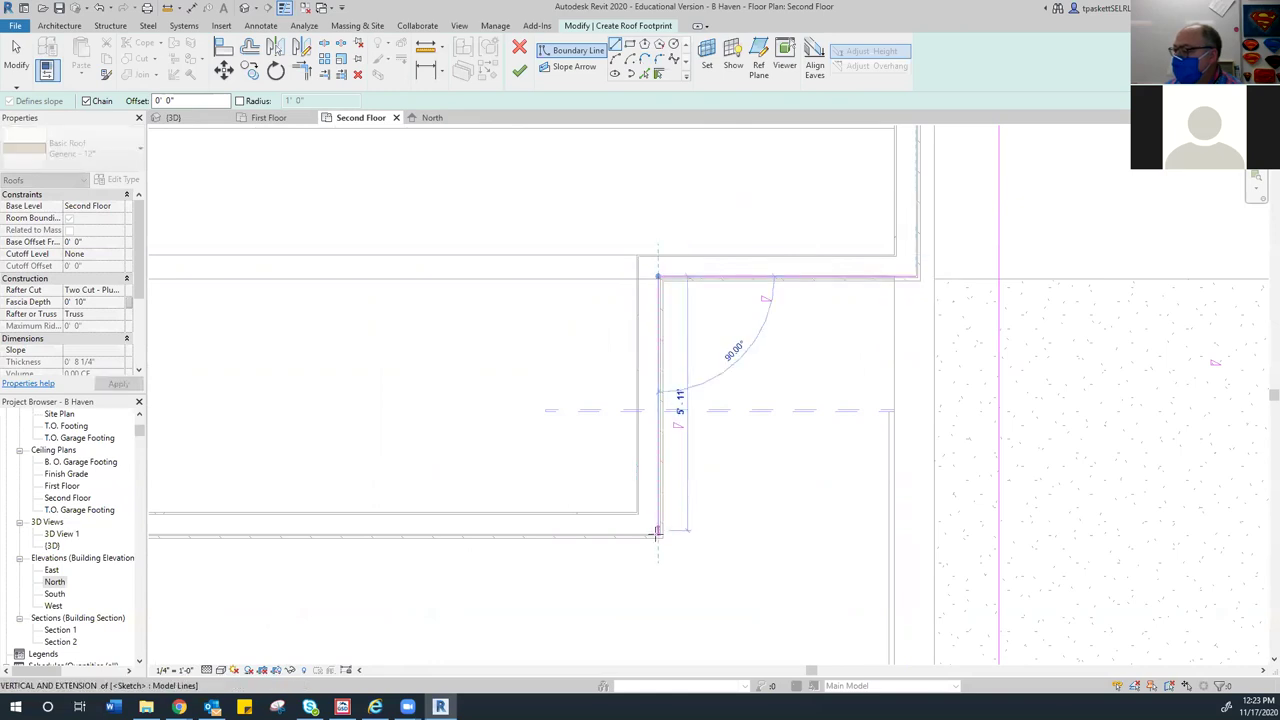
click(657, 533)
scroll(494, 523, down, 3)
scroll(643, 497, up, 1)
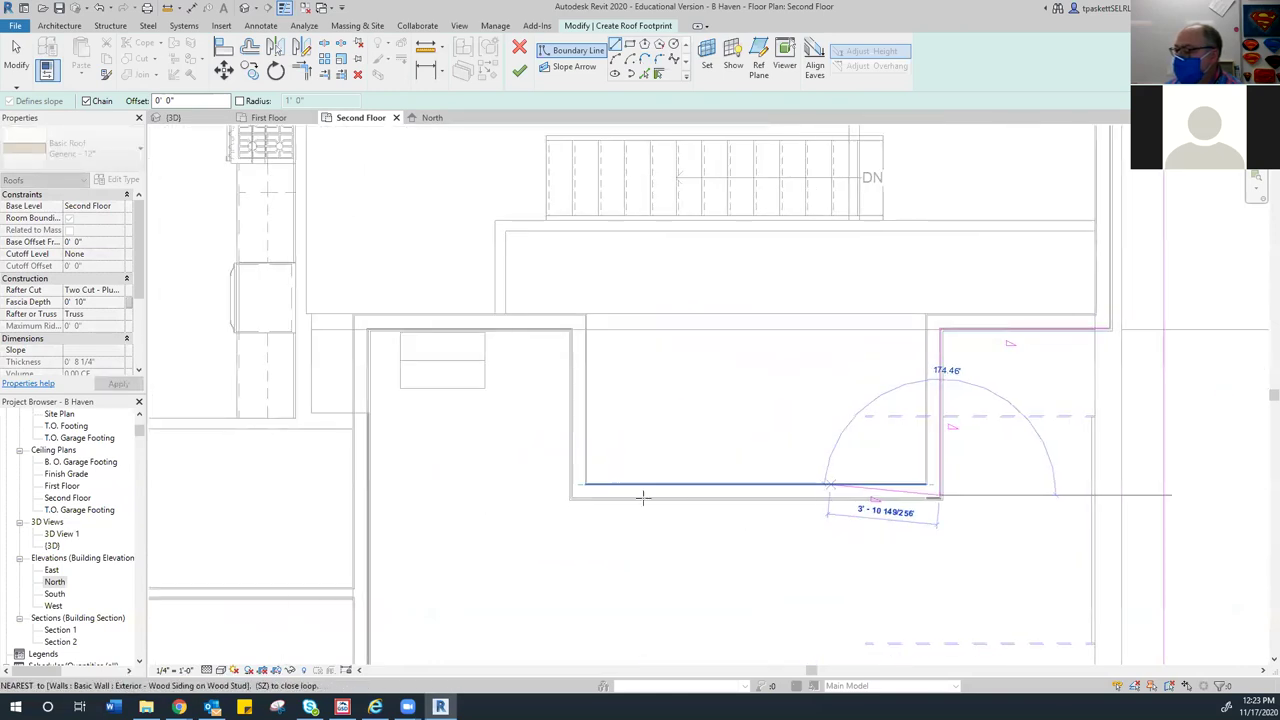
scroll(573, 493, up, 3)
click(570, 494)
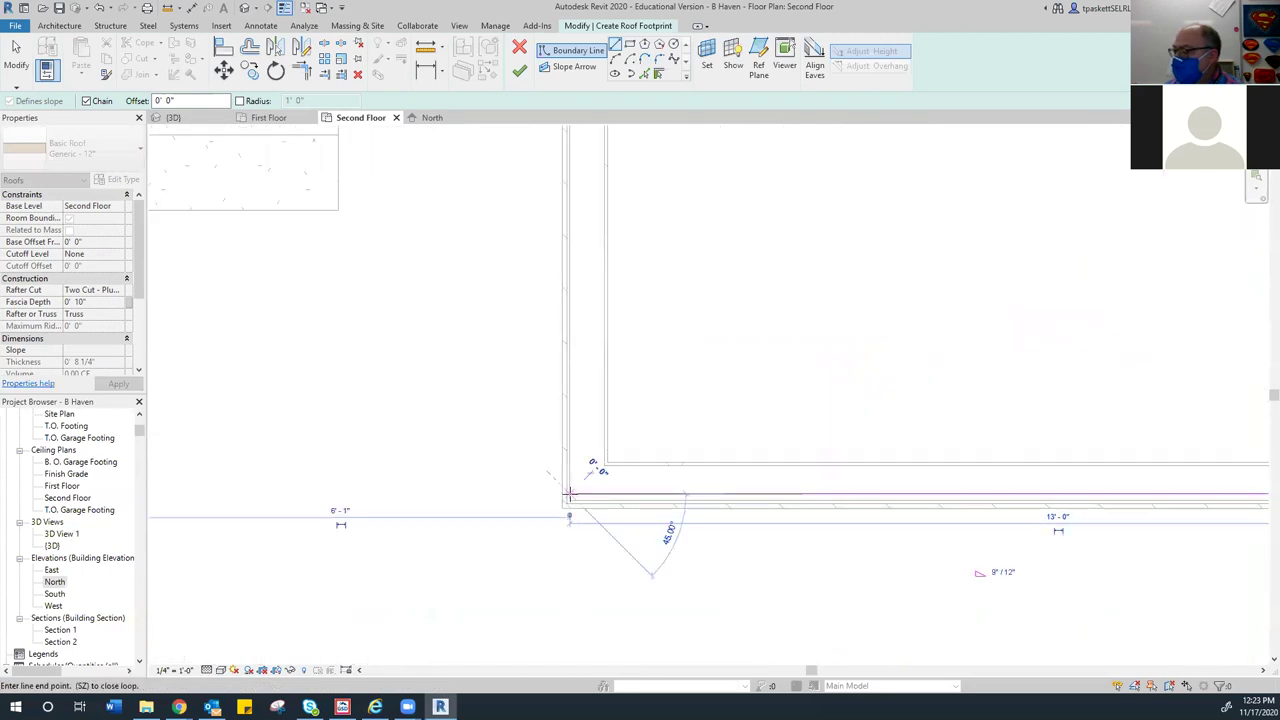
Continue the boundary up the projection's other side and along the house walls to meet the porch-side boundary line
scroll(570, 250, down, 3)
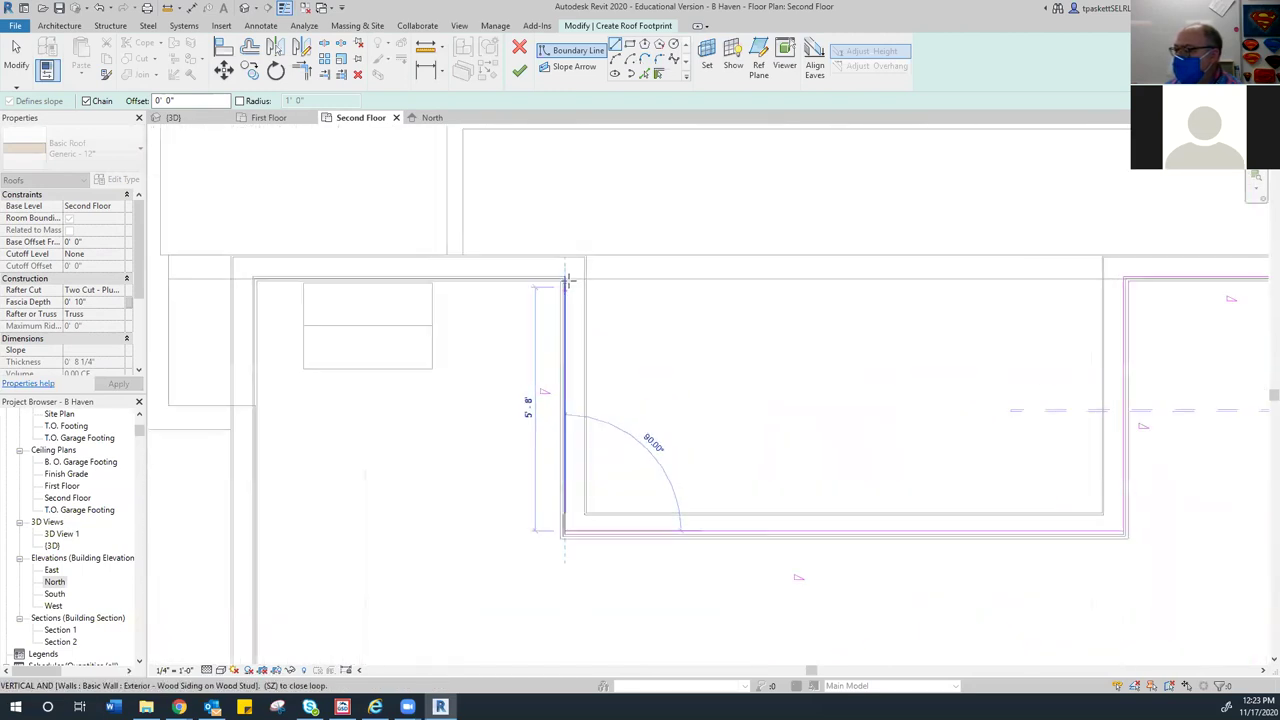
click(565, 277)
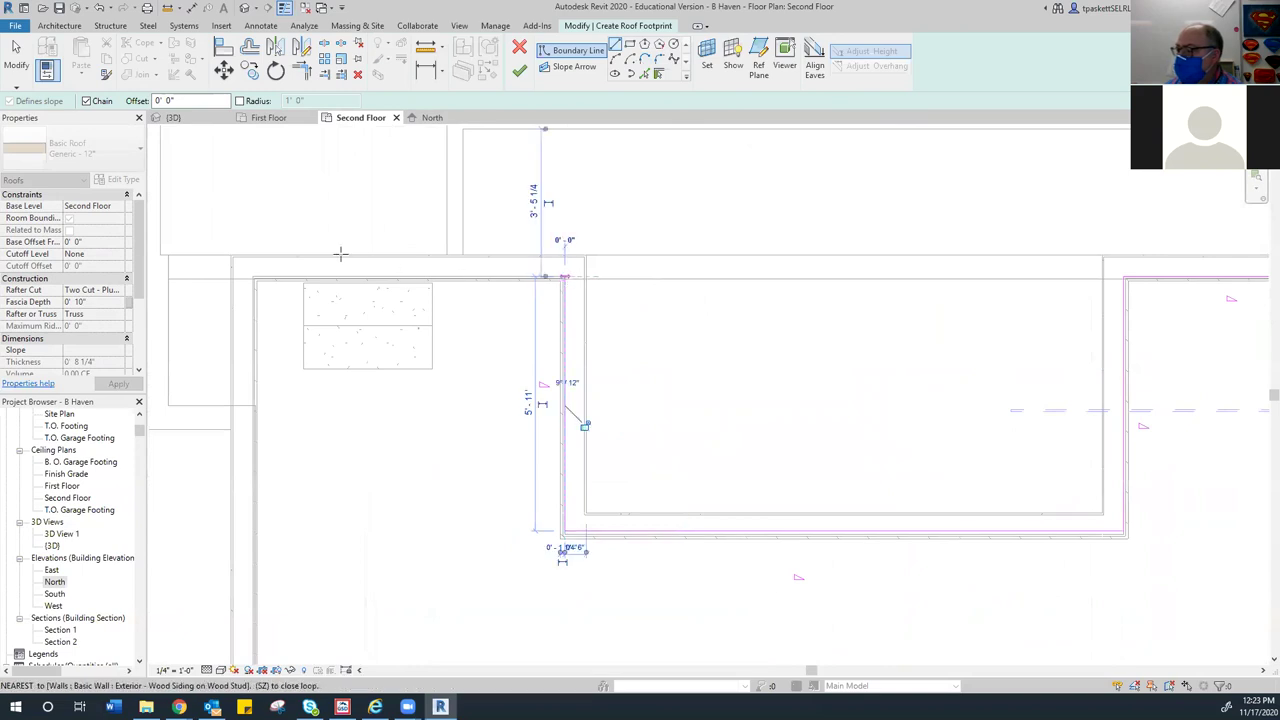
click(258, 295)
scroll(314, 420, up, 3)
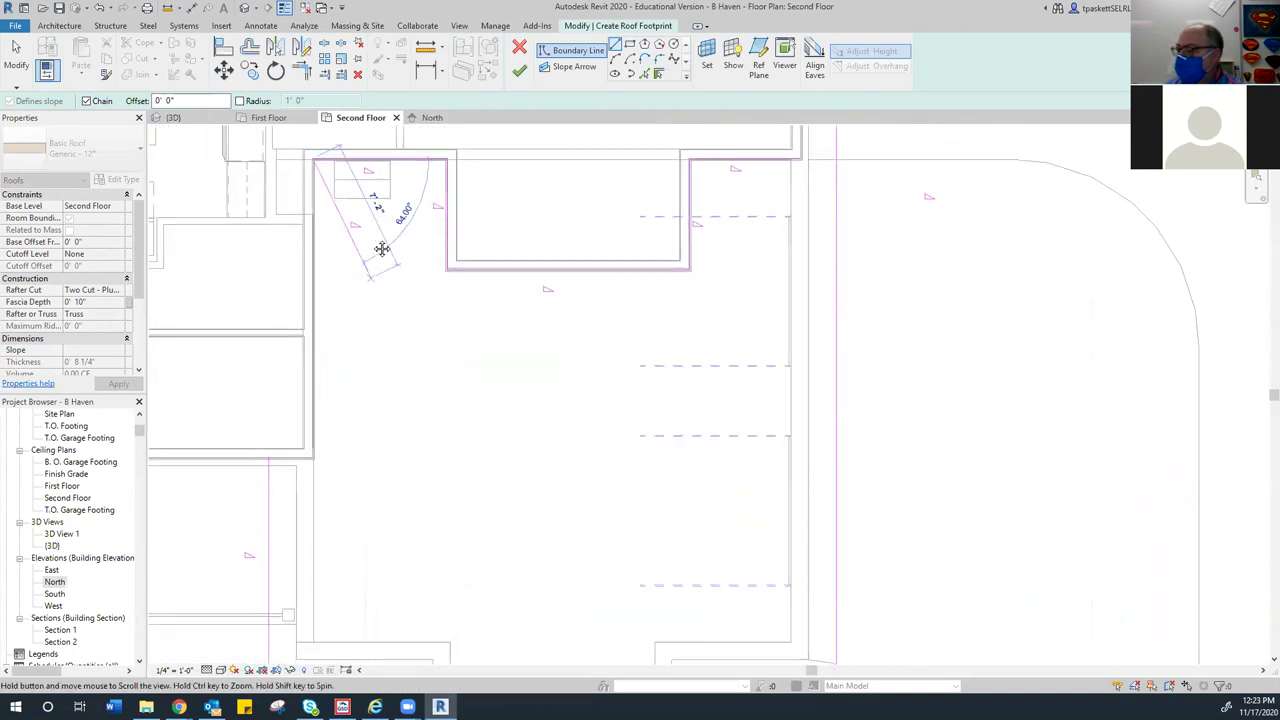
click(314, 420)
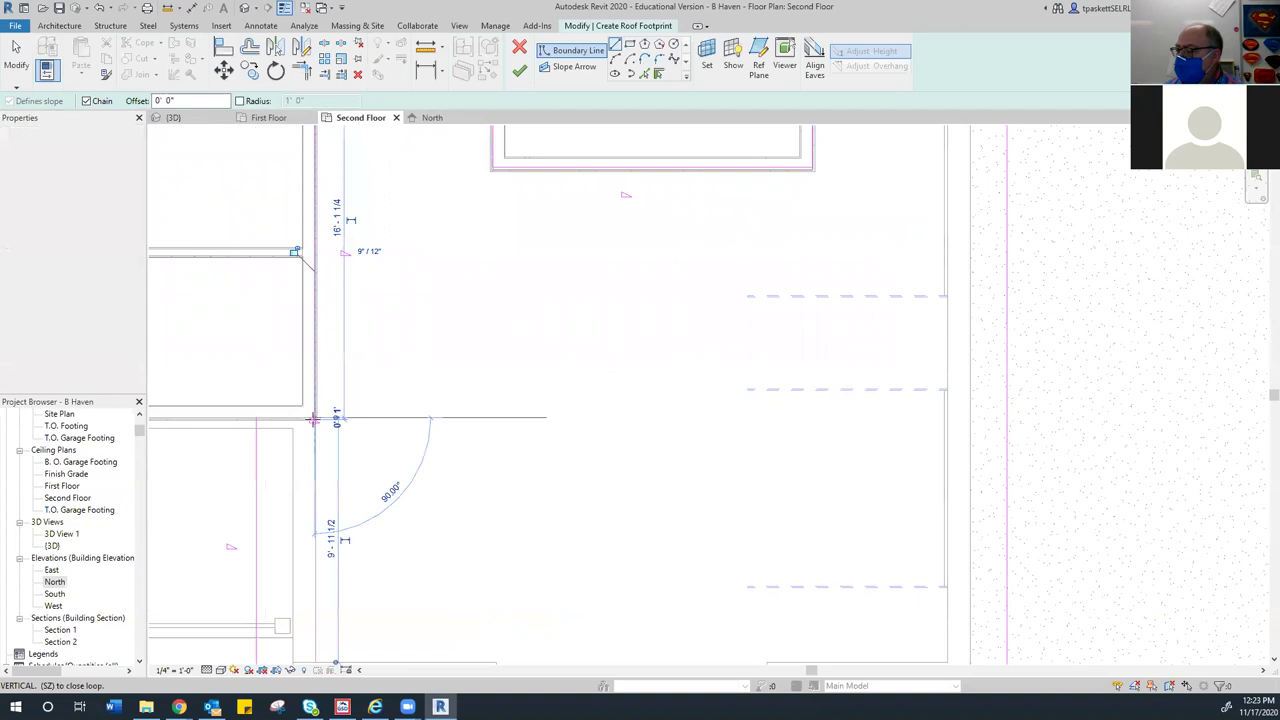
scroll(394, 411, down, 4)
right_click(443, 394)
click(451, 396)
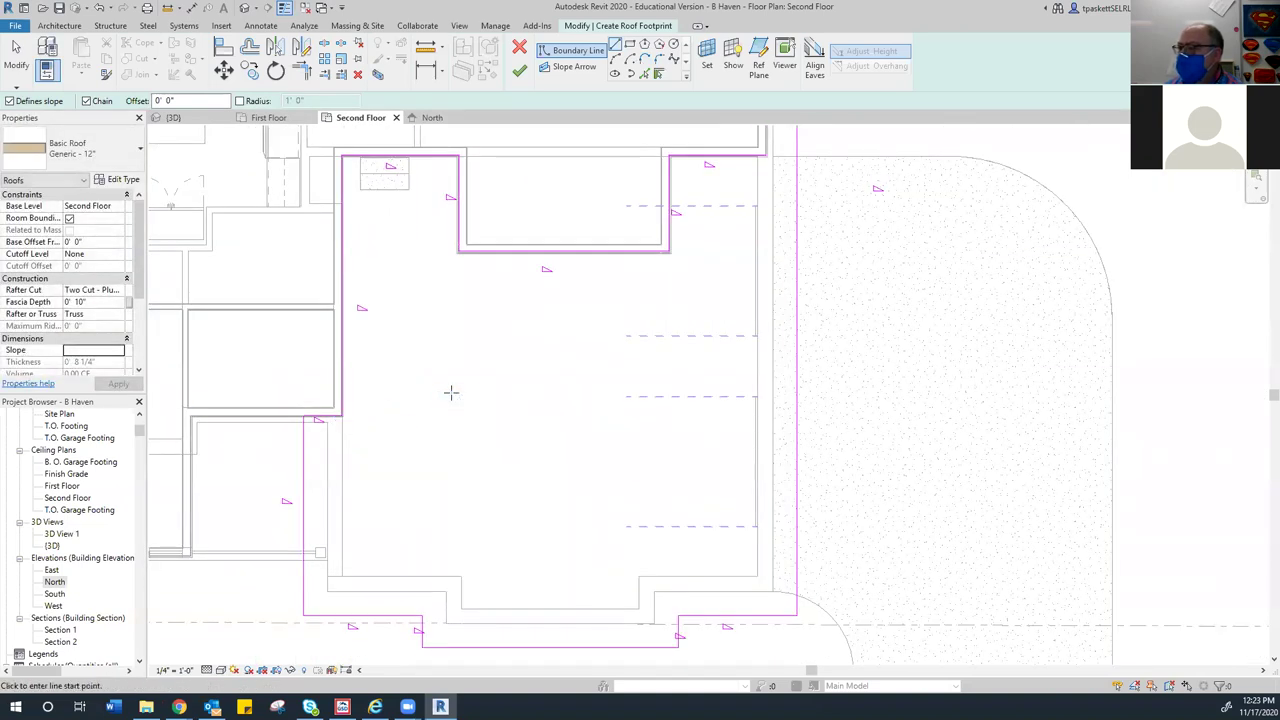
Trim the upper house-wall boundary line and the driveway-side boundary line to a shared corner
scroll(443, 388, down, 3)
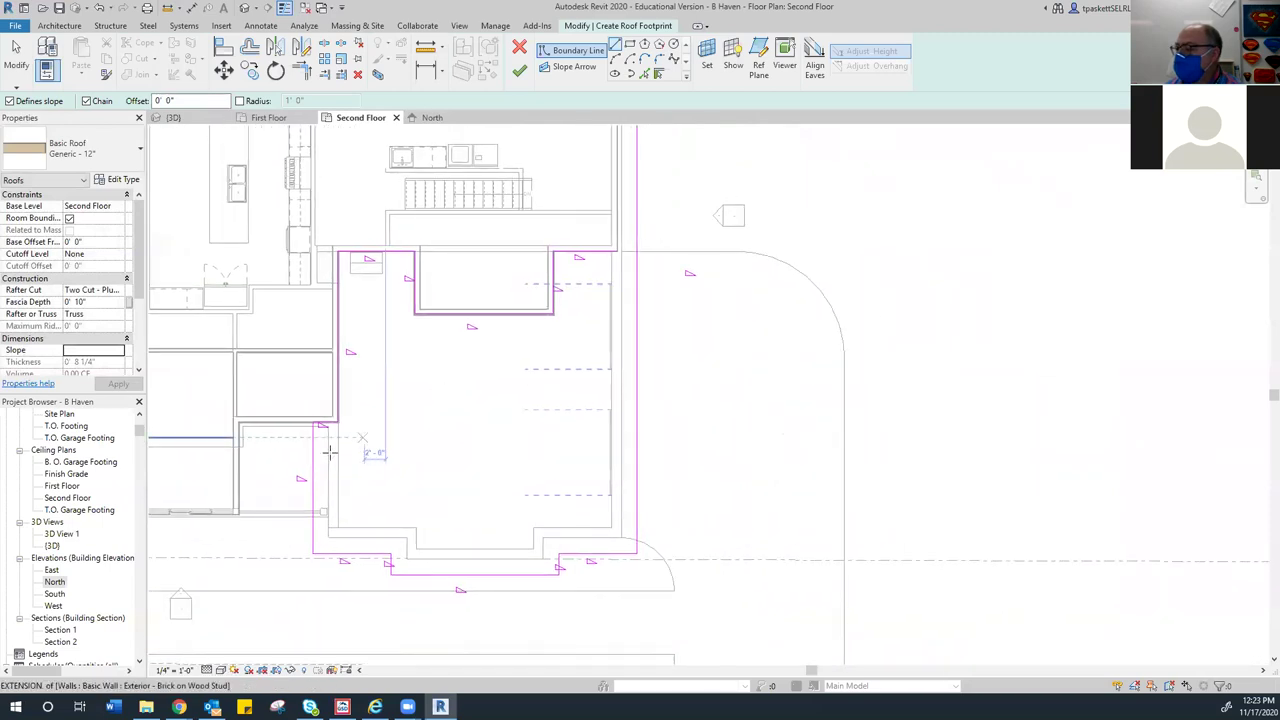
click(847, 385)
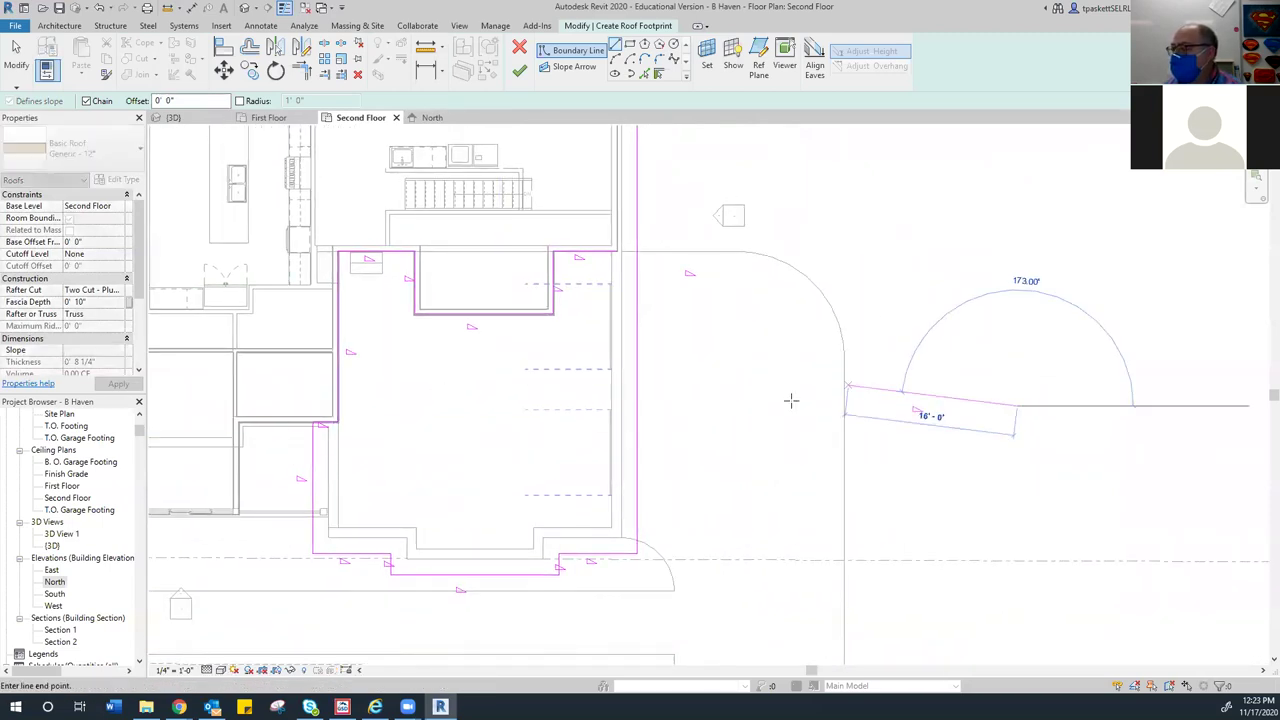
key(t)
key(r)
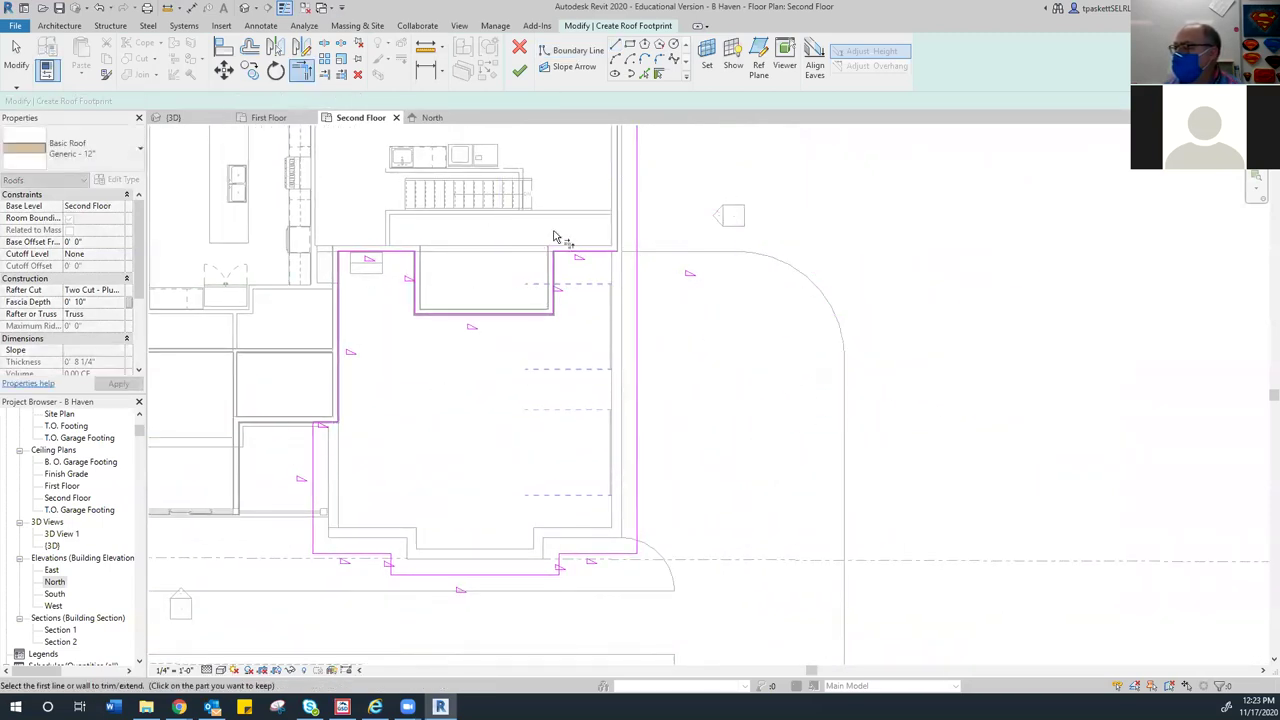
click(570, 250)
click(636, 283)
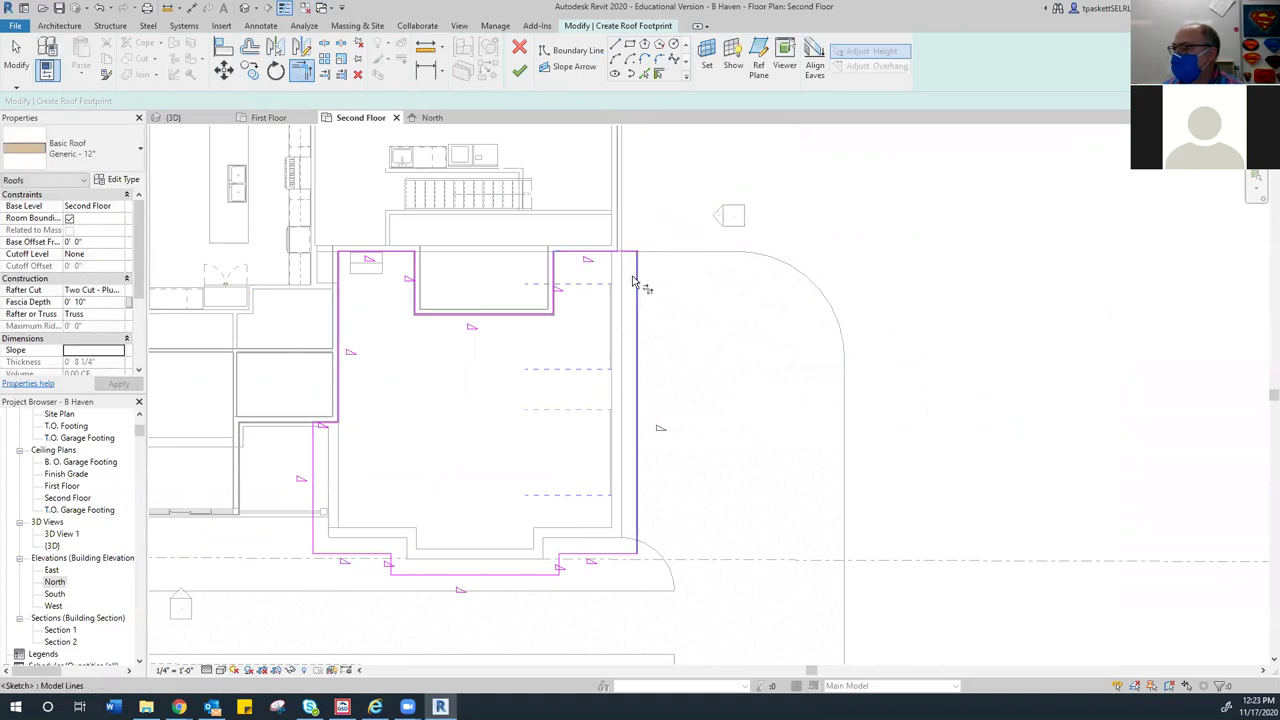
key(Escape)
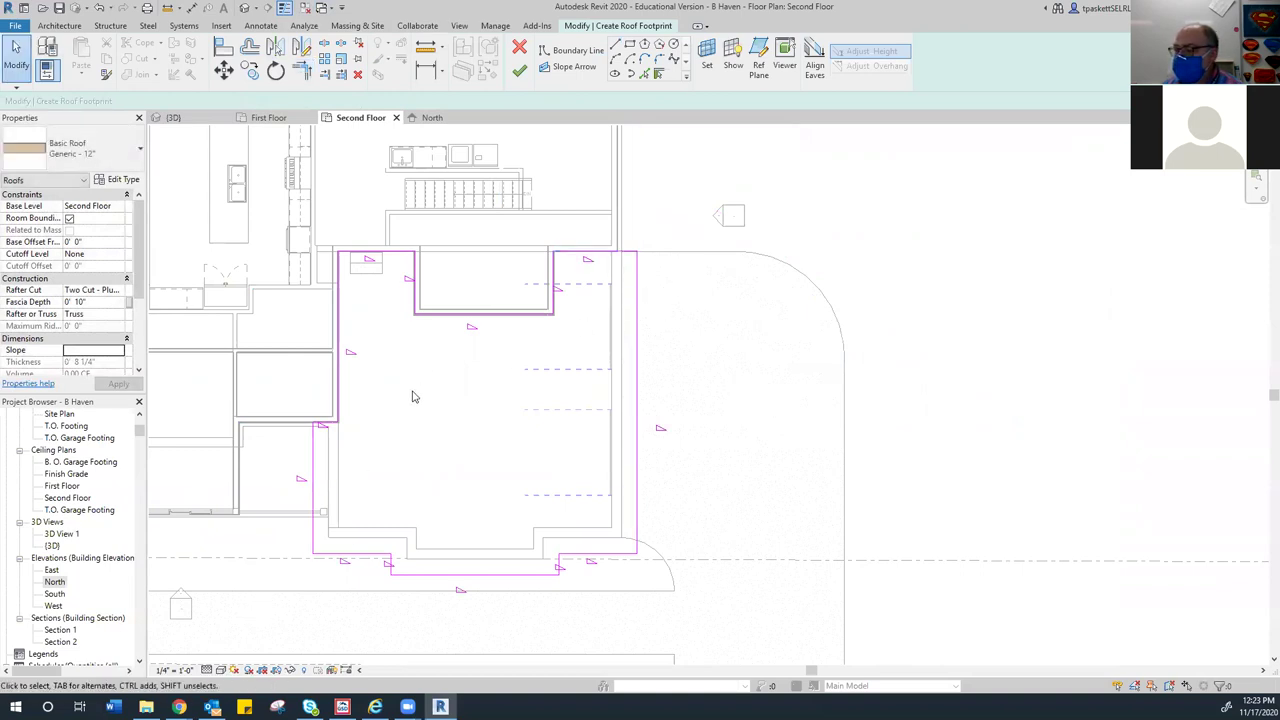
Remove the slope definition from the seven boundary lines that run along the house walls
mouse_move(288, 452)
mouse_down()
mouse_move(670, 366)
mouse_move(730, 226)
mouse_up()
click(78, 243)
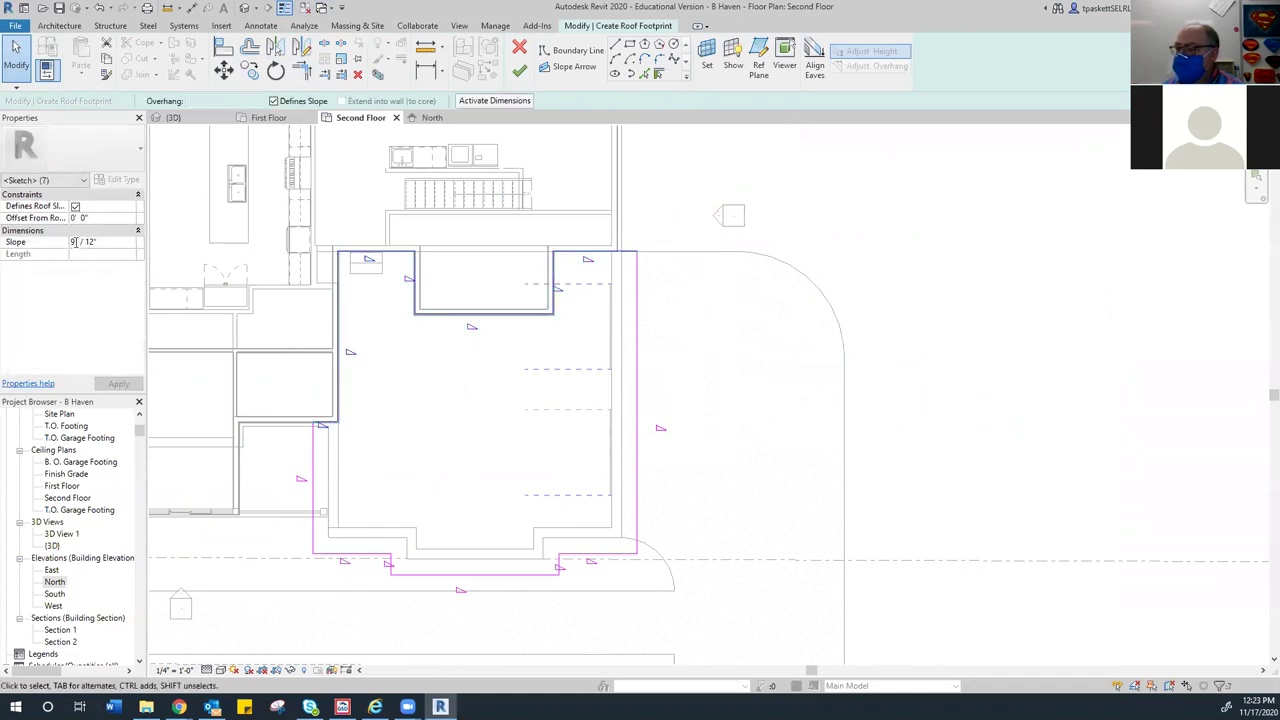
click(274, 101)
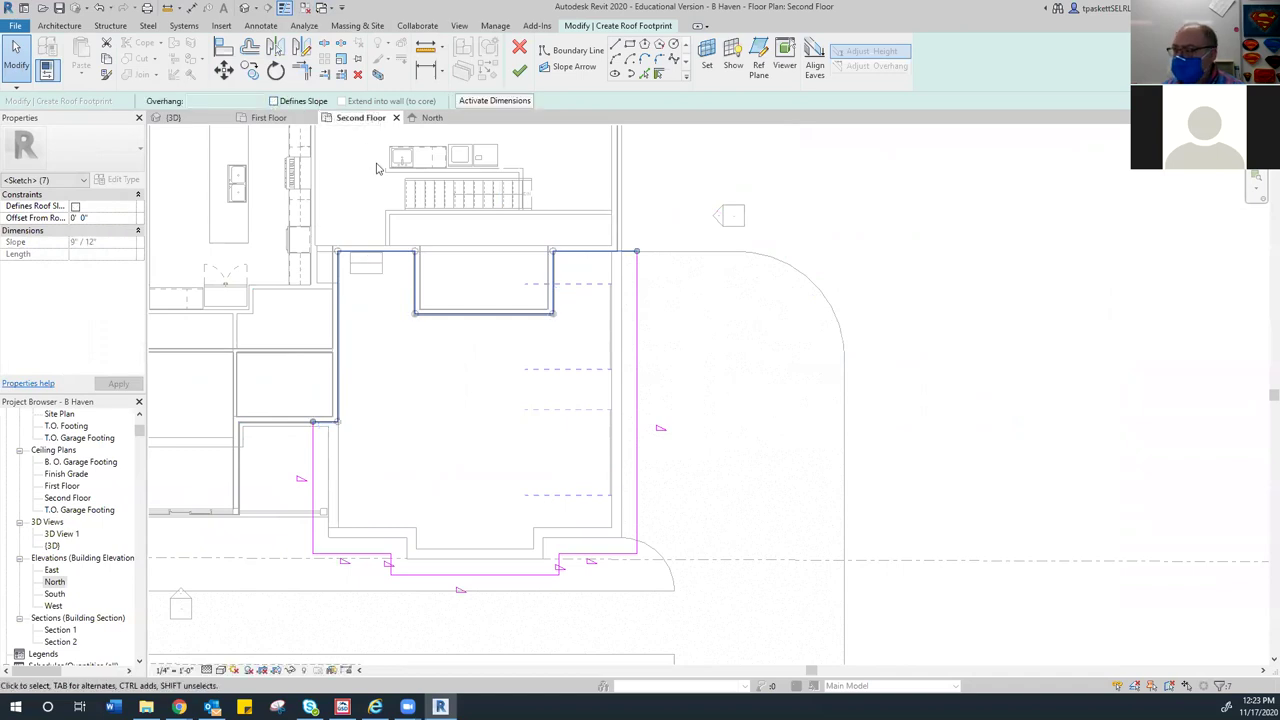
click(923, 212)
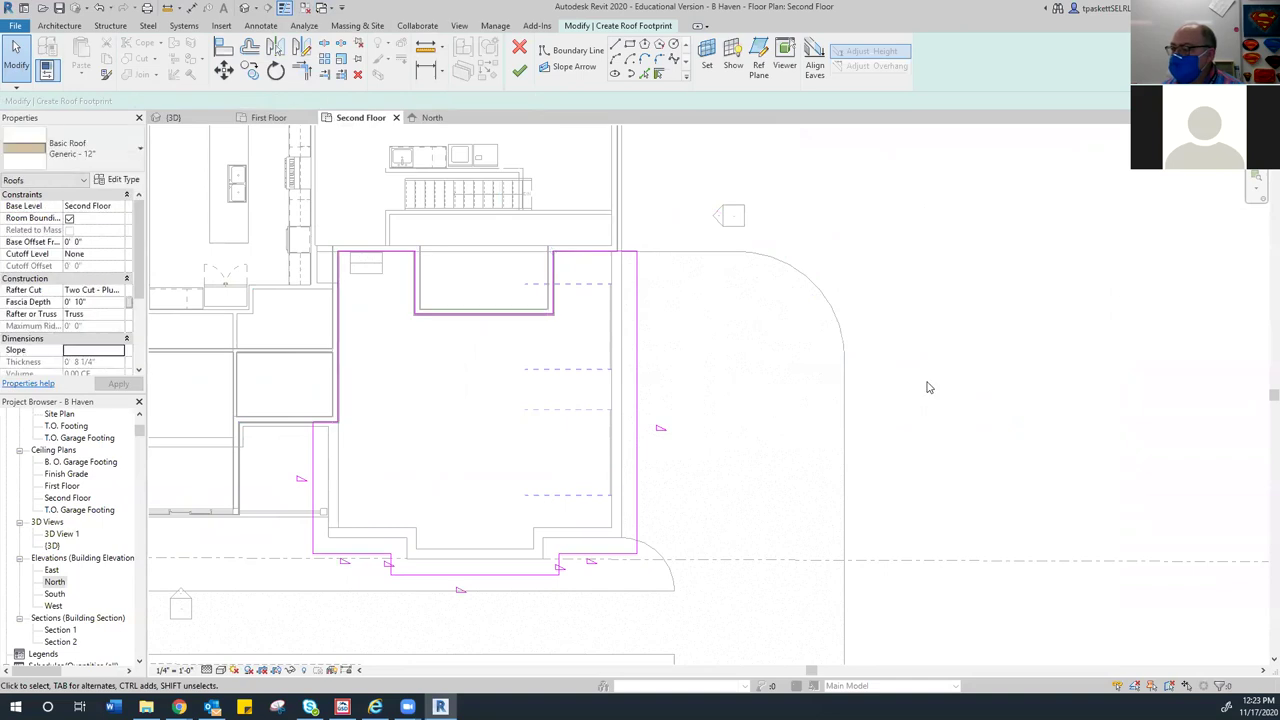
Set the slope of the driveway-side and all front boundary lines to 3.5" / 12" and finish the garage roof footprint
click(640, 402)
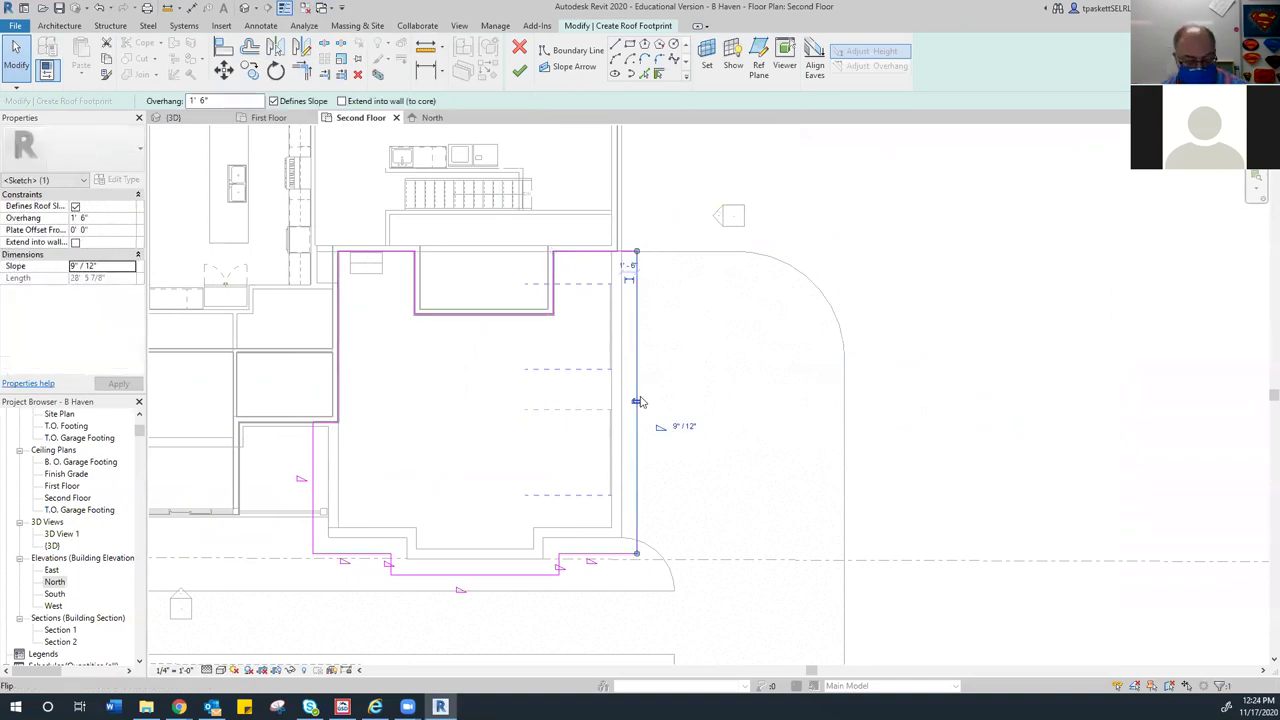
ctrl+click(559, 565)
ctrl+click(548, 574)
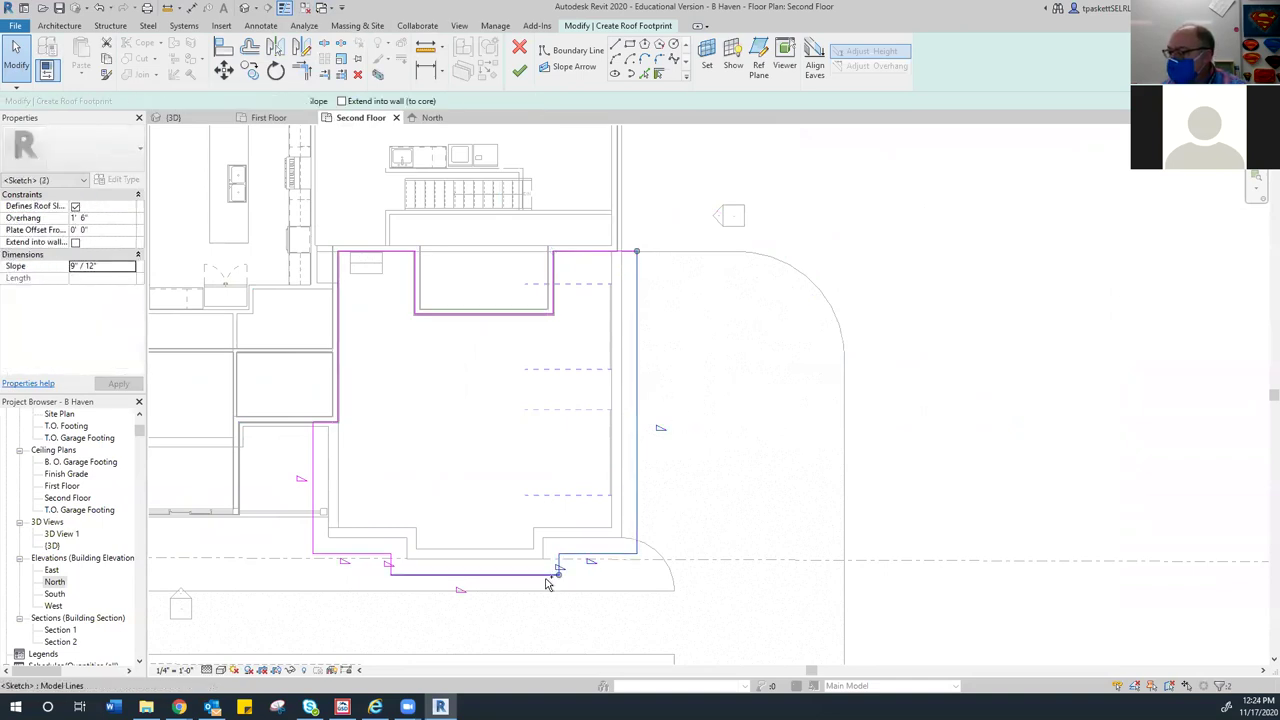
ctrl+click(390, 566)
ctrl+click(370, 557)
ctrl+click(316, 532)
text(83 1/2)
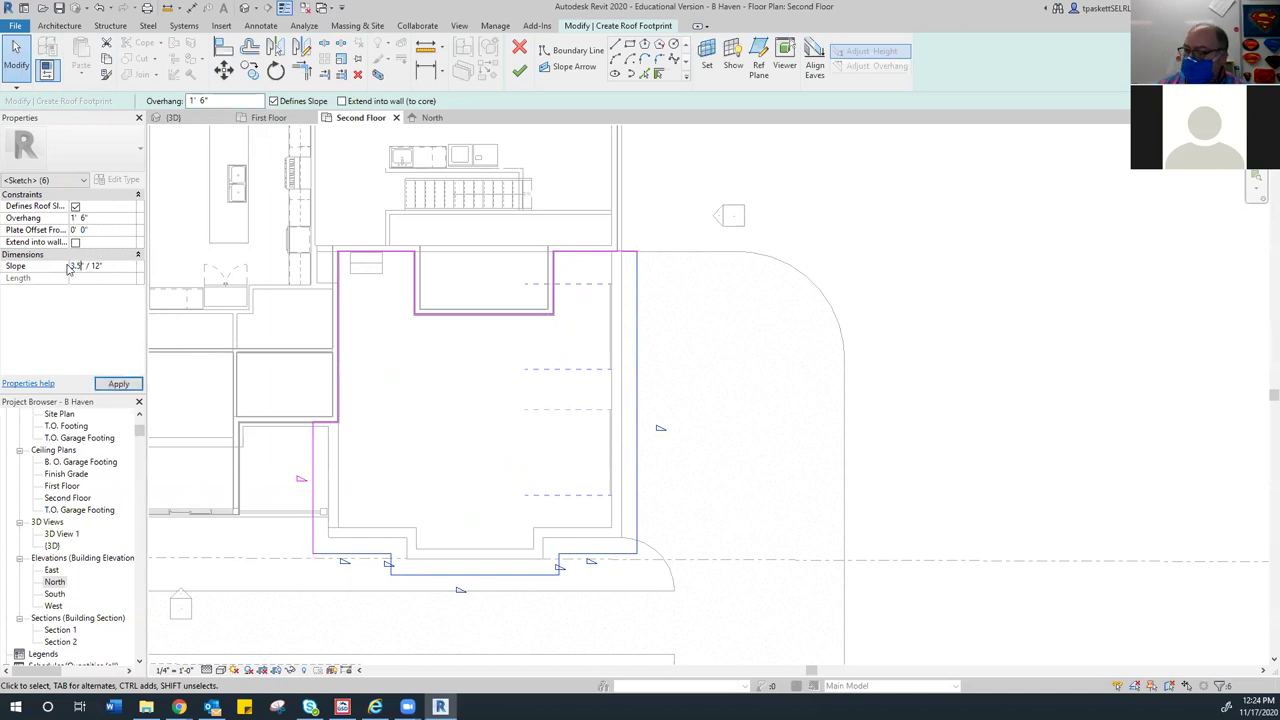
click(110, 385)
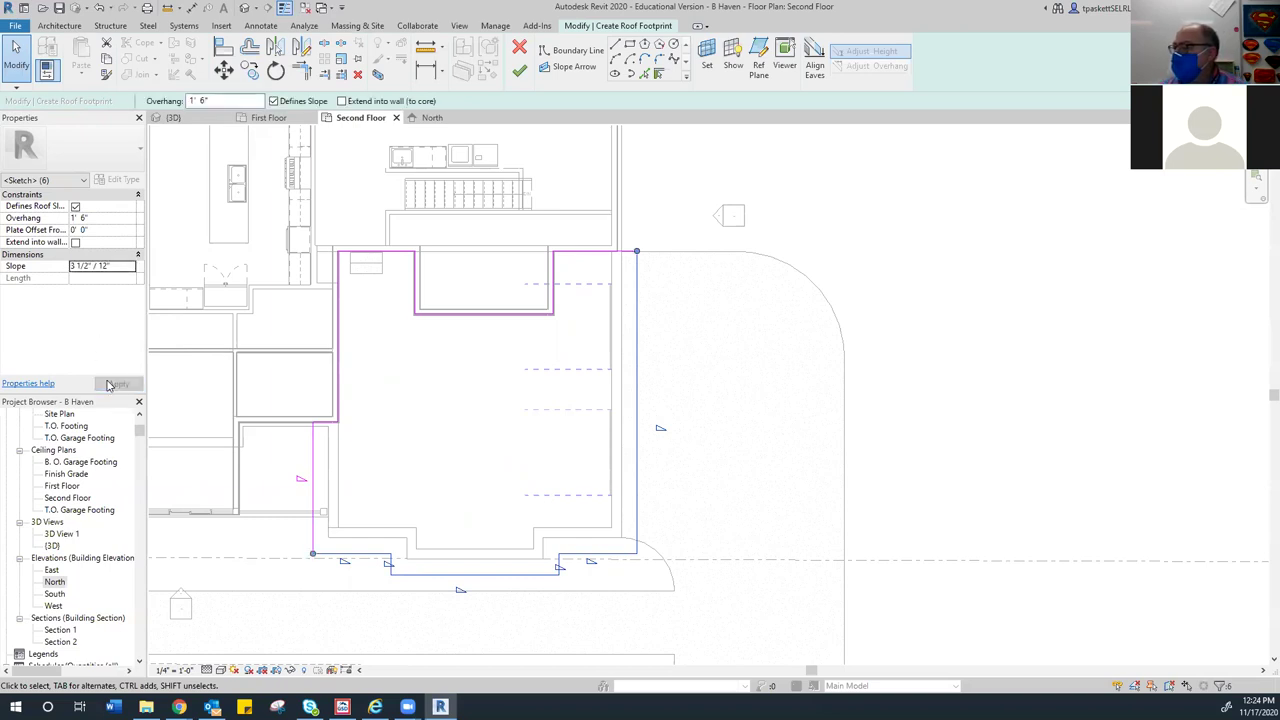
click(519, 73)
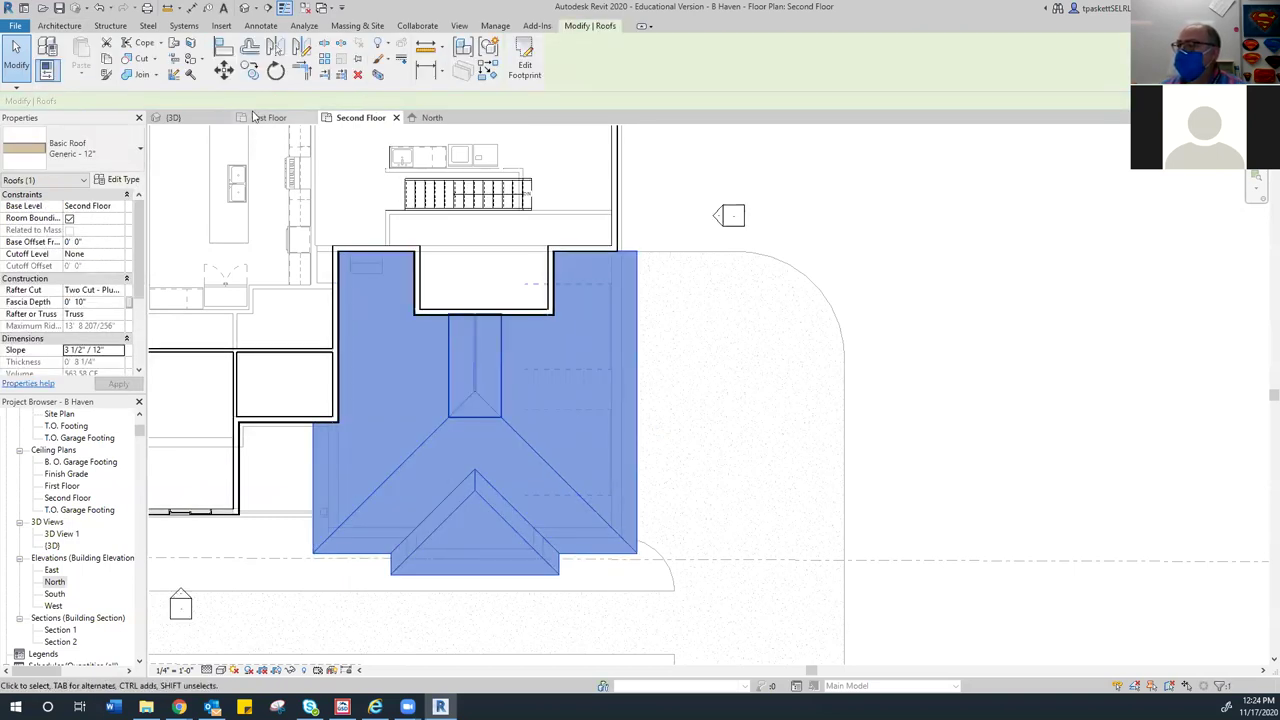
In the 3D view, remove the slope definition from the garage roof's porch-side boundary line and finish the footprint edit
click(198, 118)
click(534, 409)
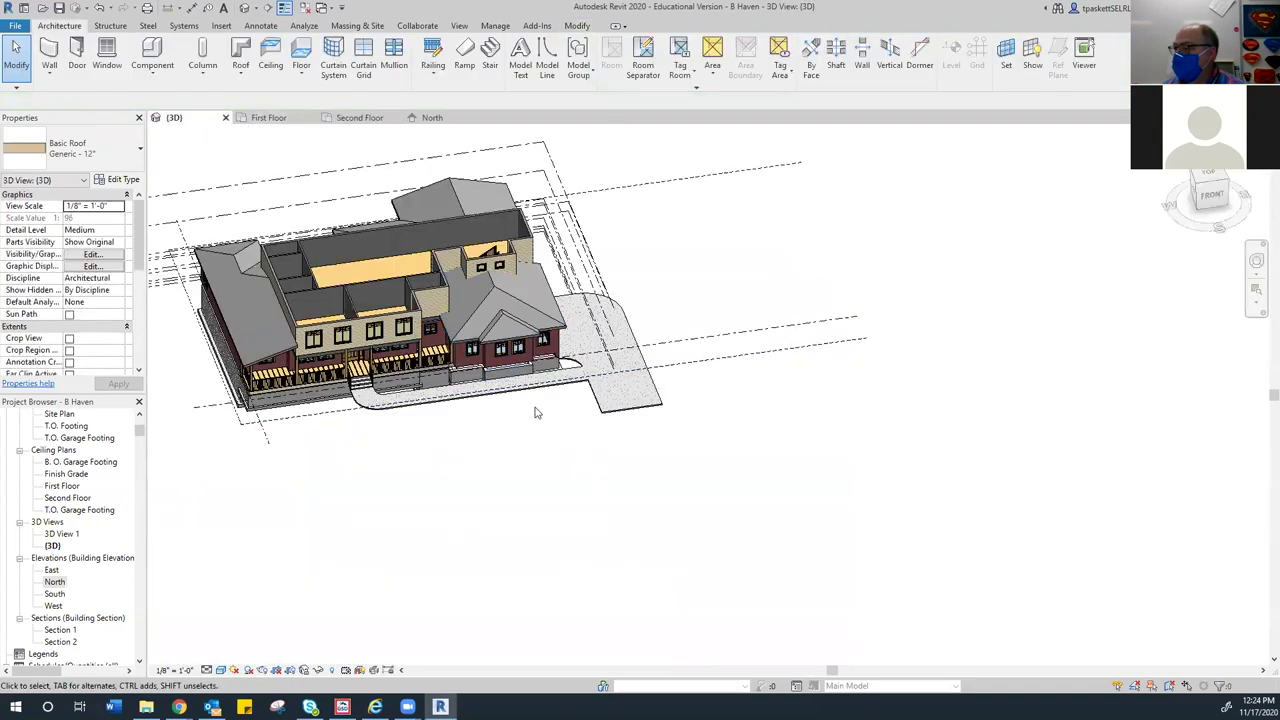
scroll(866, 331, up, 3)
drag(1193, 228, 1166, 228)
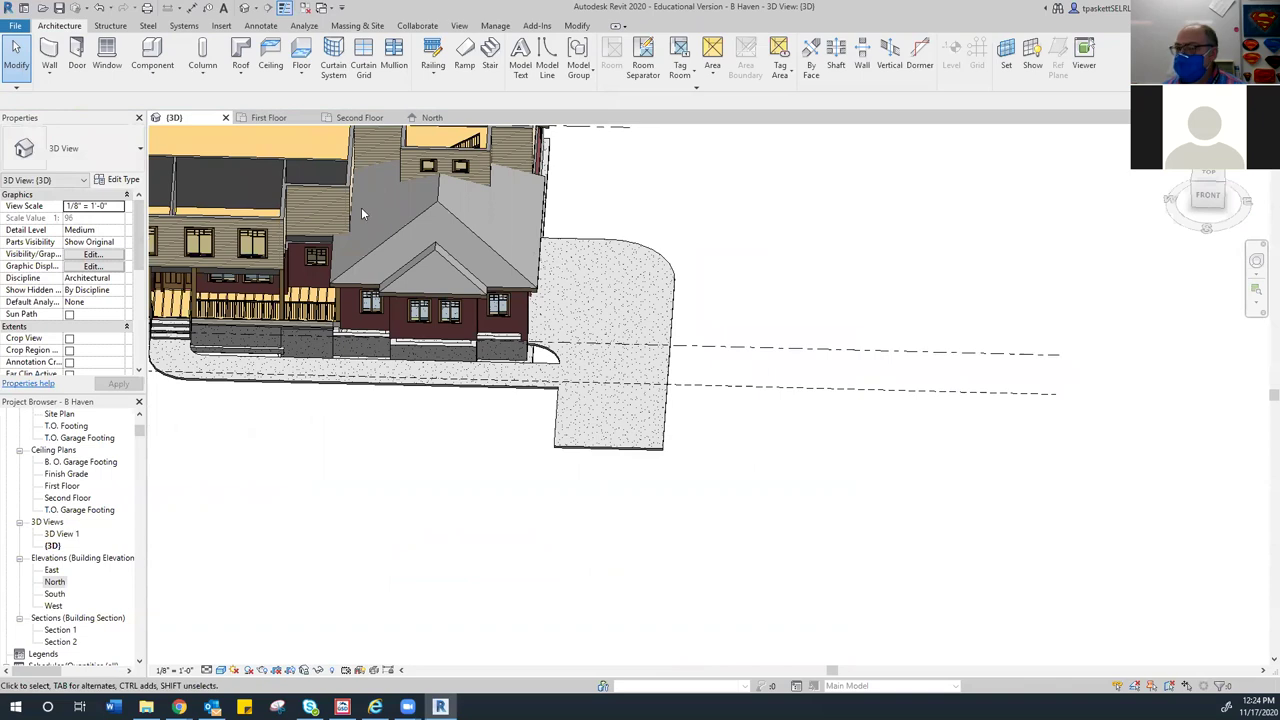
scroll(364, 198, up, 3)
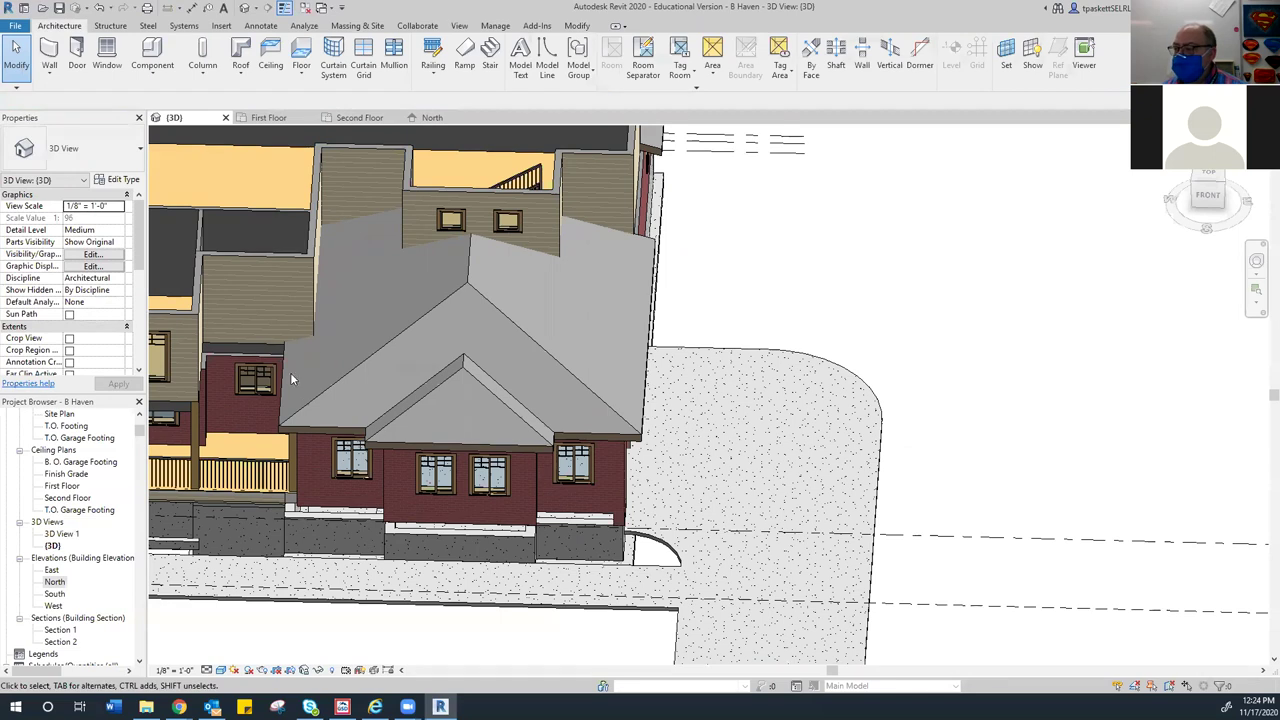
click(354, 367)
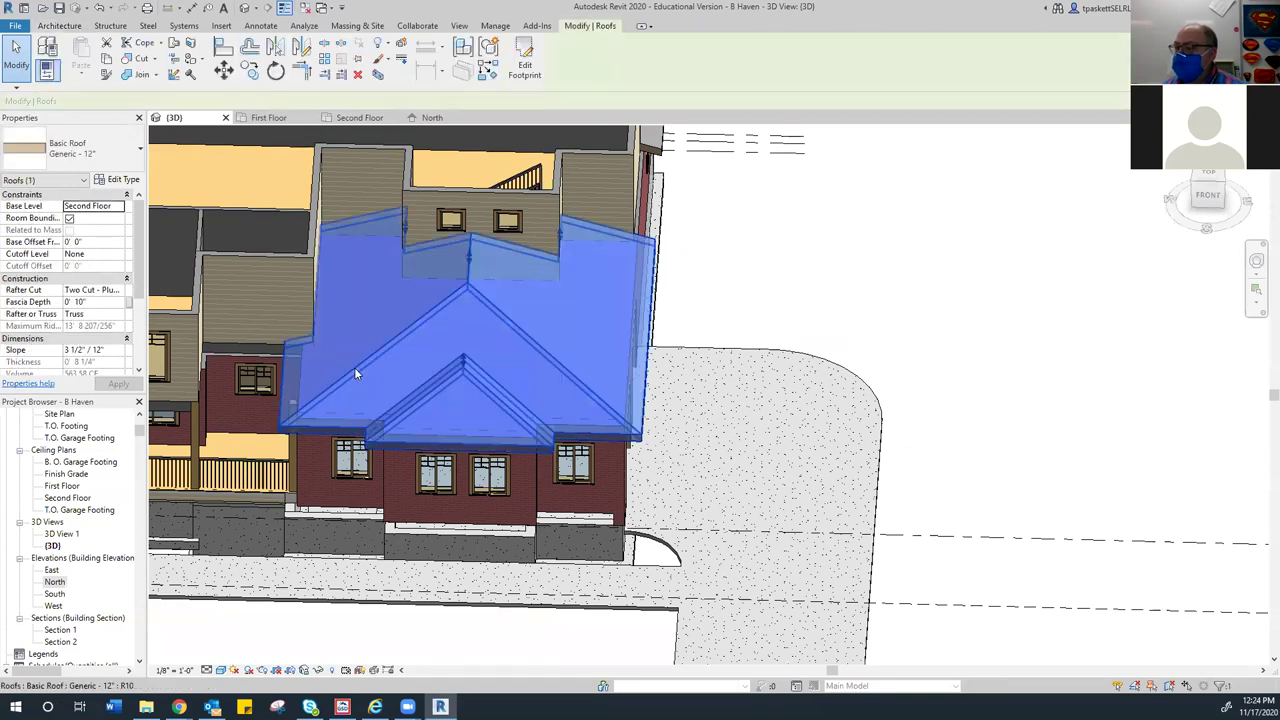
click(524, 66)
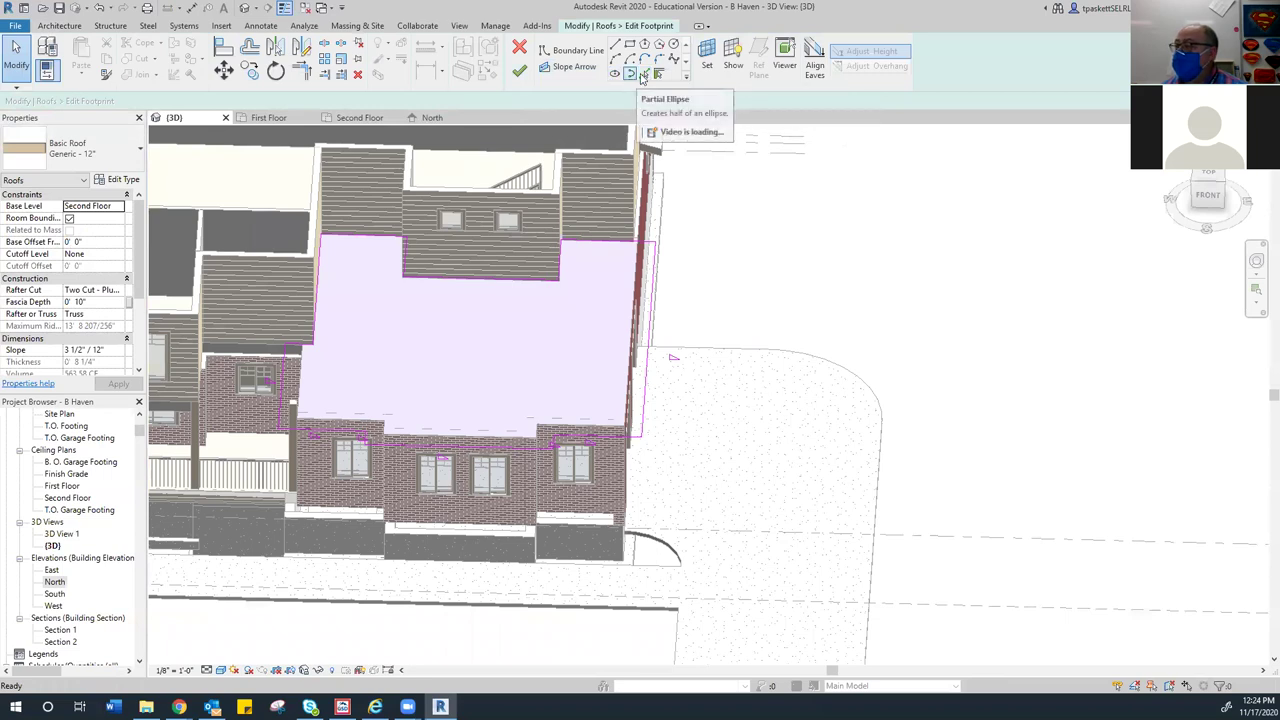
click(286, 366)
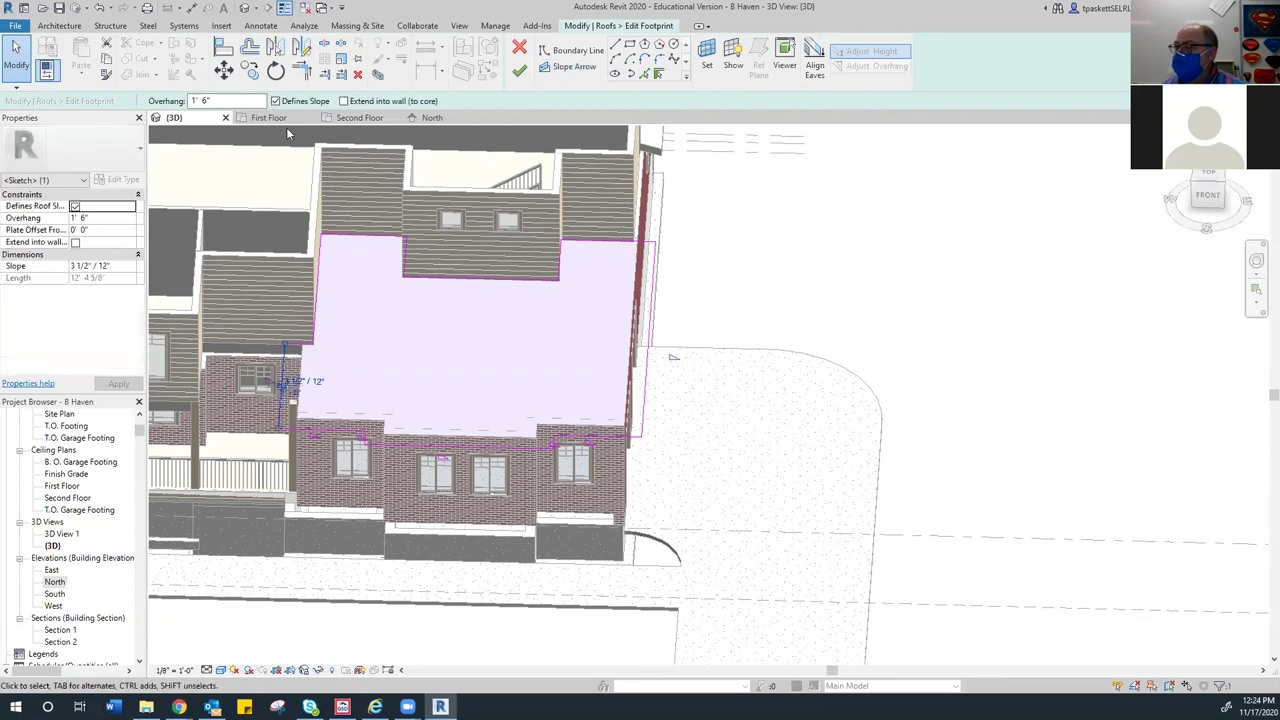
click(275, 101)
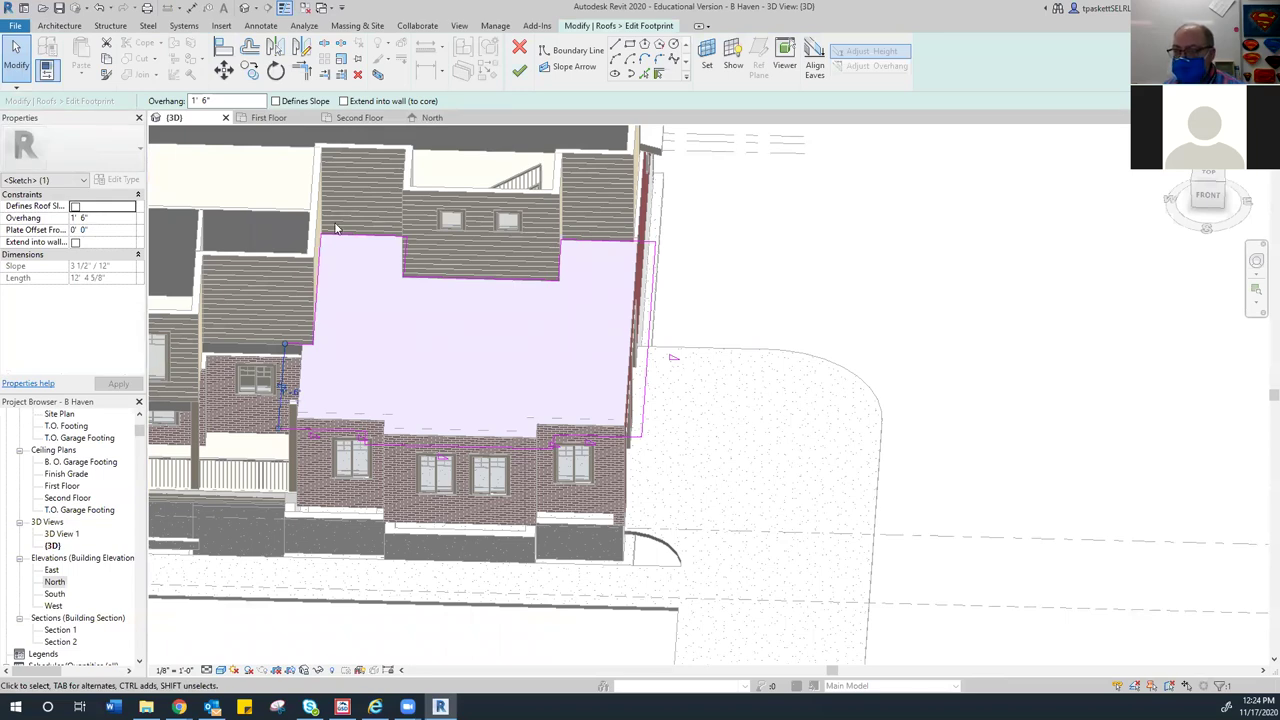
click(520, 72)
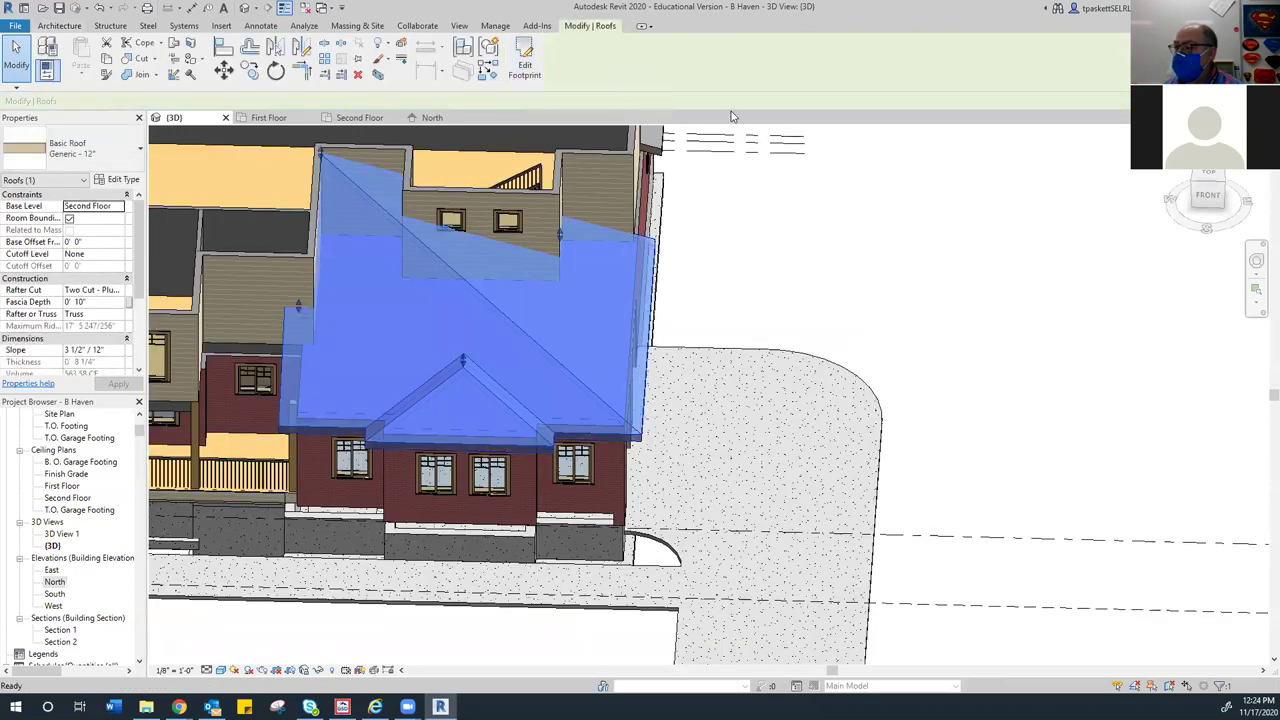
click(926, 267)
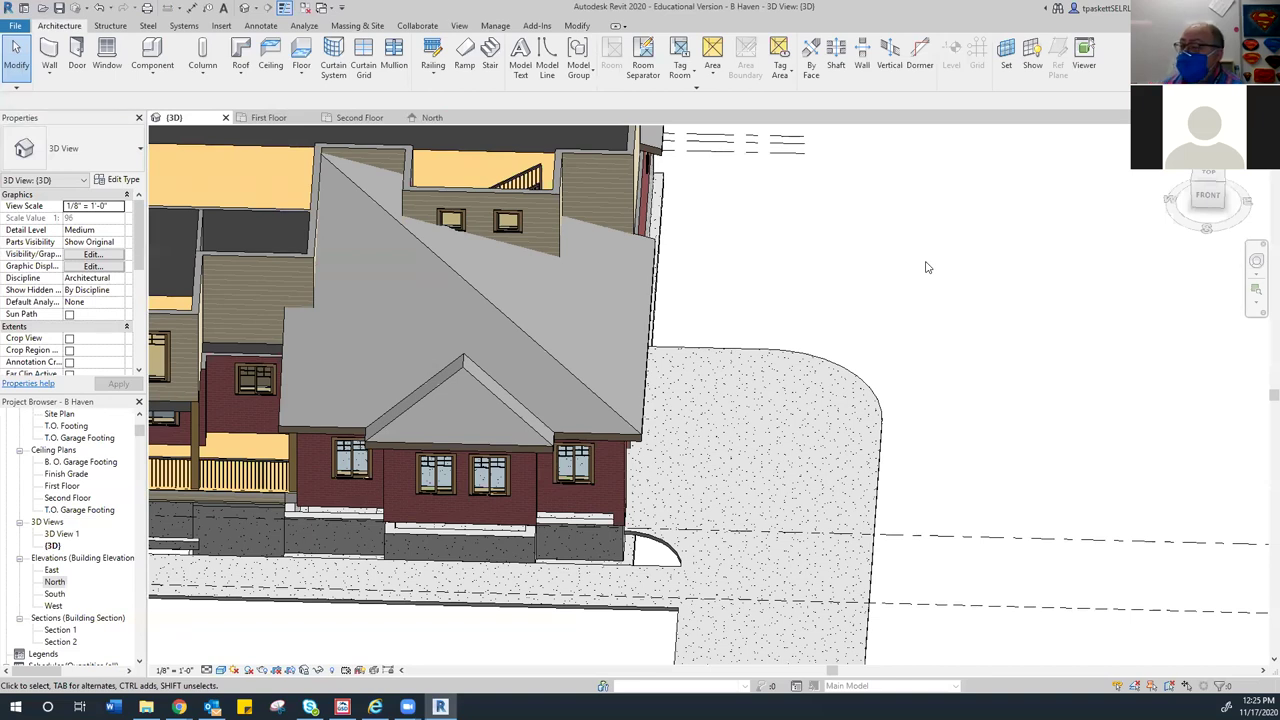
Examine how the garage roof meets the upper walls and windows in 3D and from the front, and return to the Second Floor plan
scroll(448, 222, up, 3)
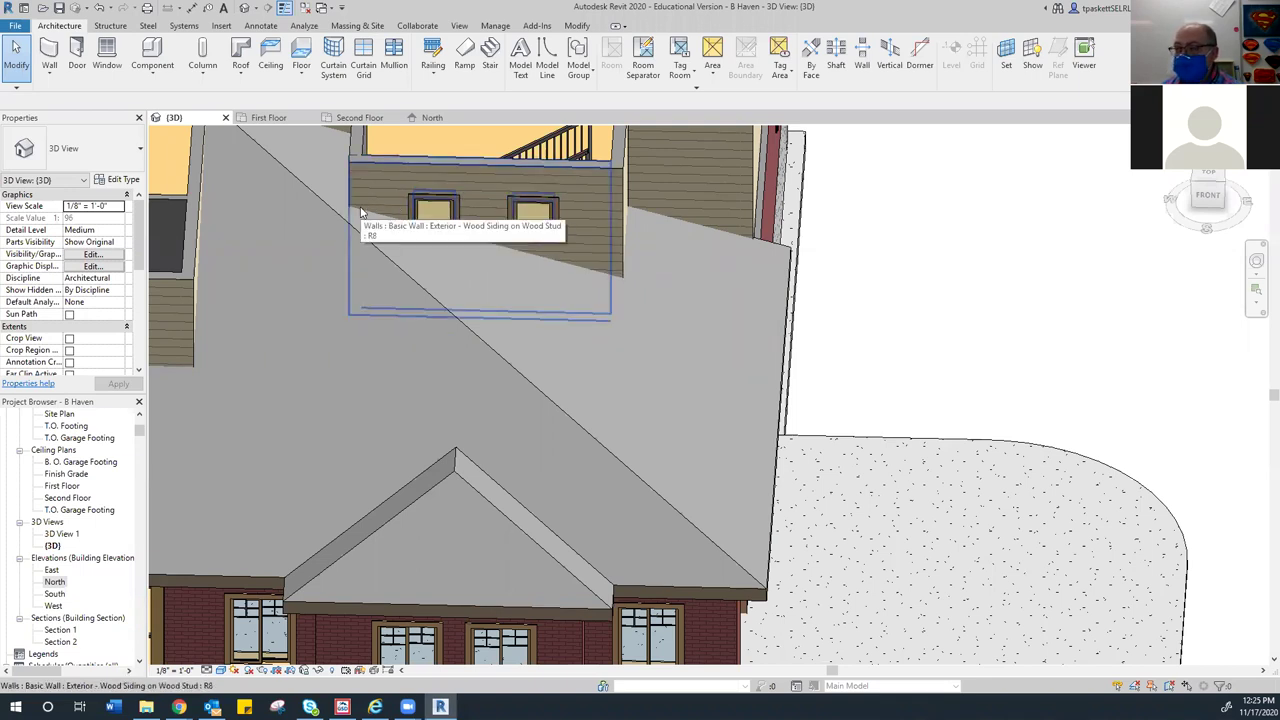
scroll(363, 212, down, 4)
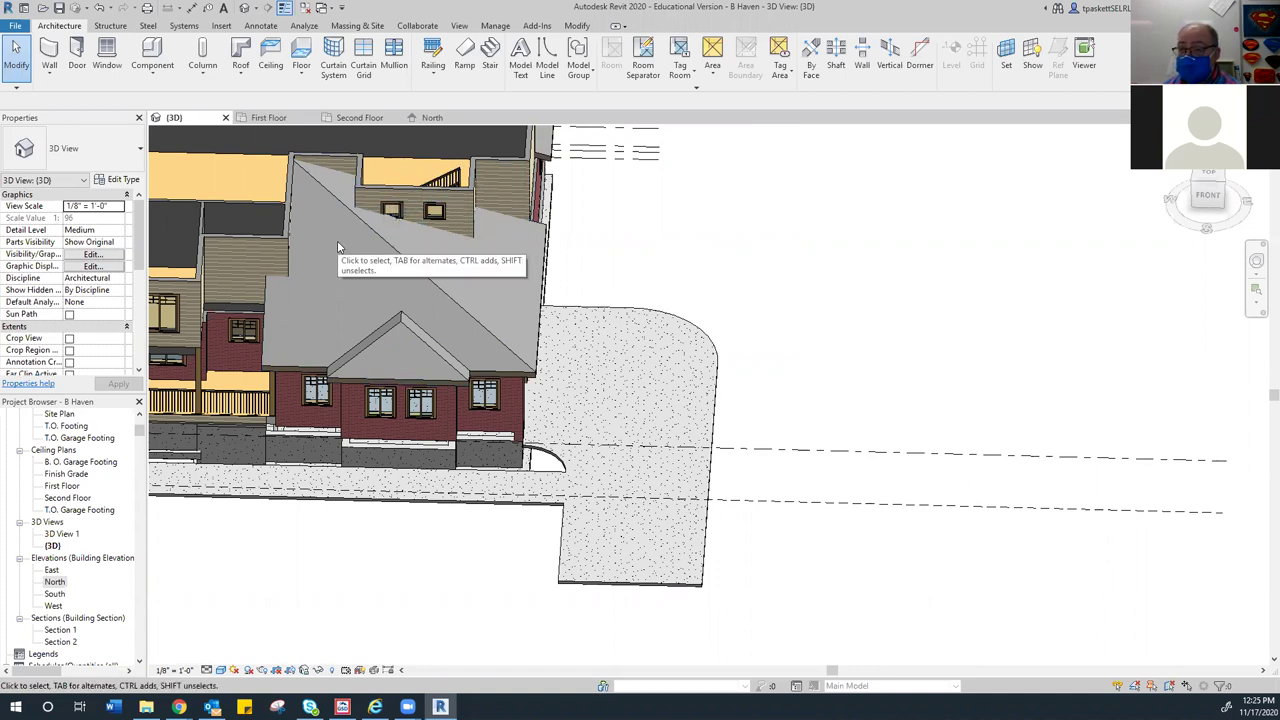
shift+middle_drag(338, 247, 558, 230)
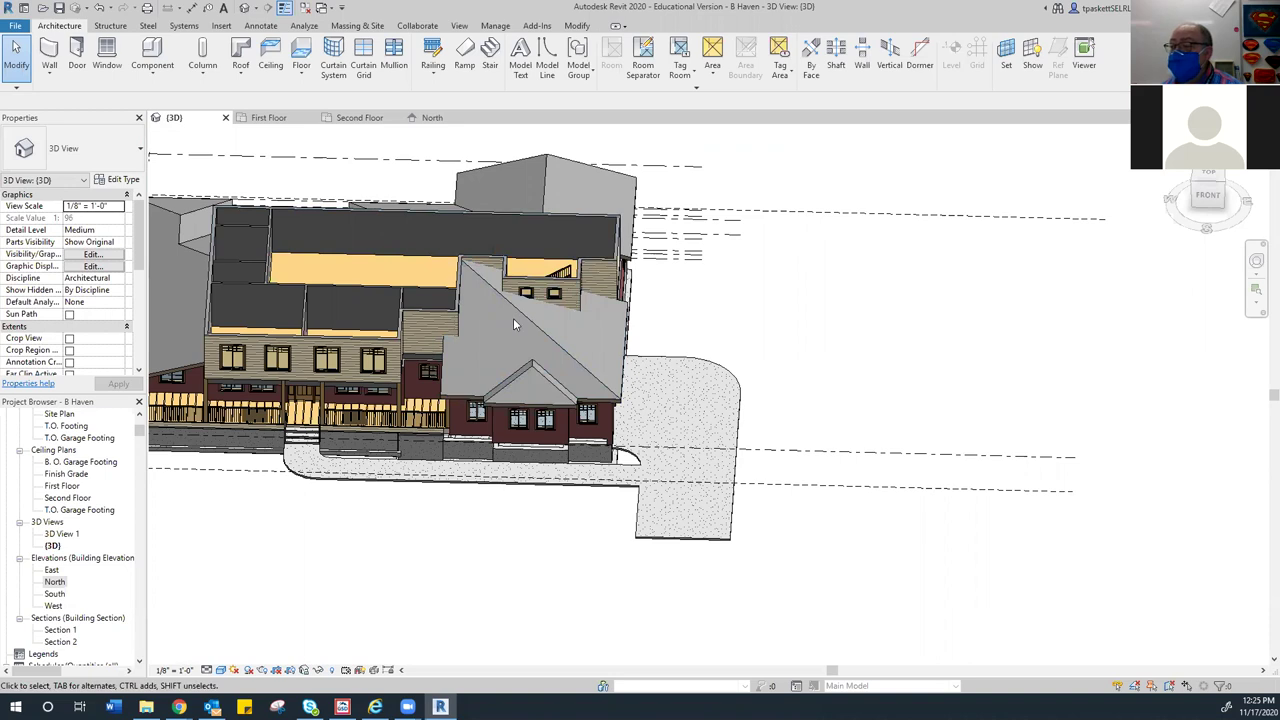
click(1203, 203)
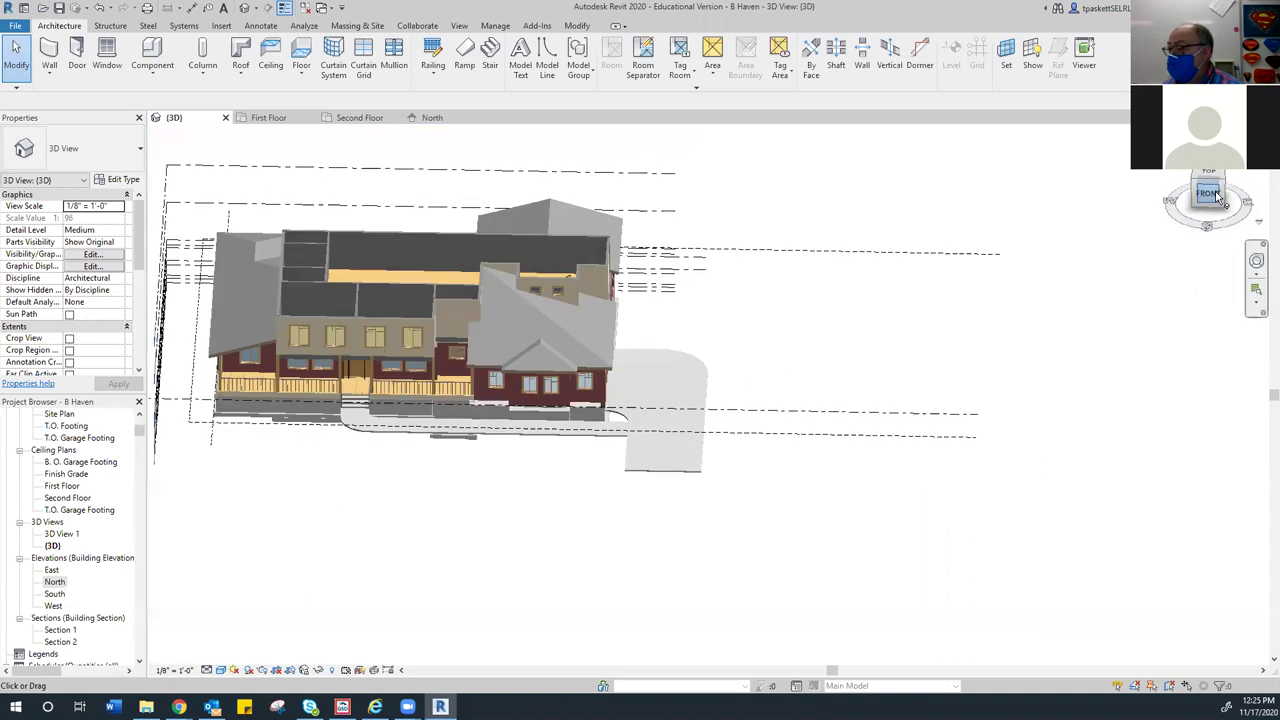
scroll(686, 397, down, 2)
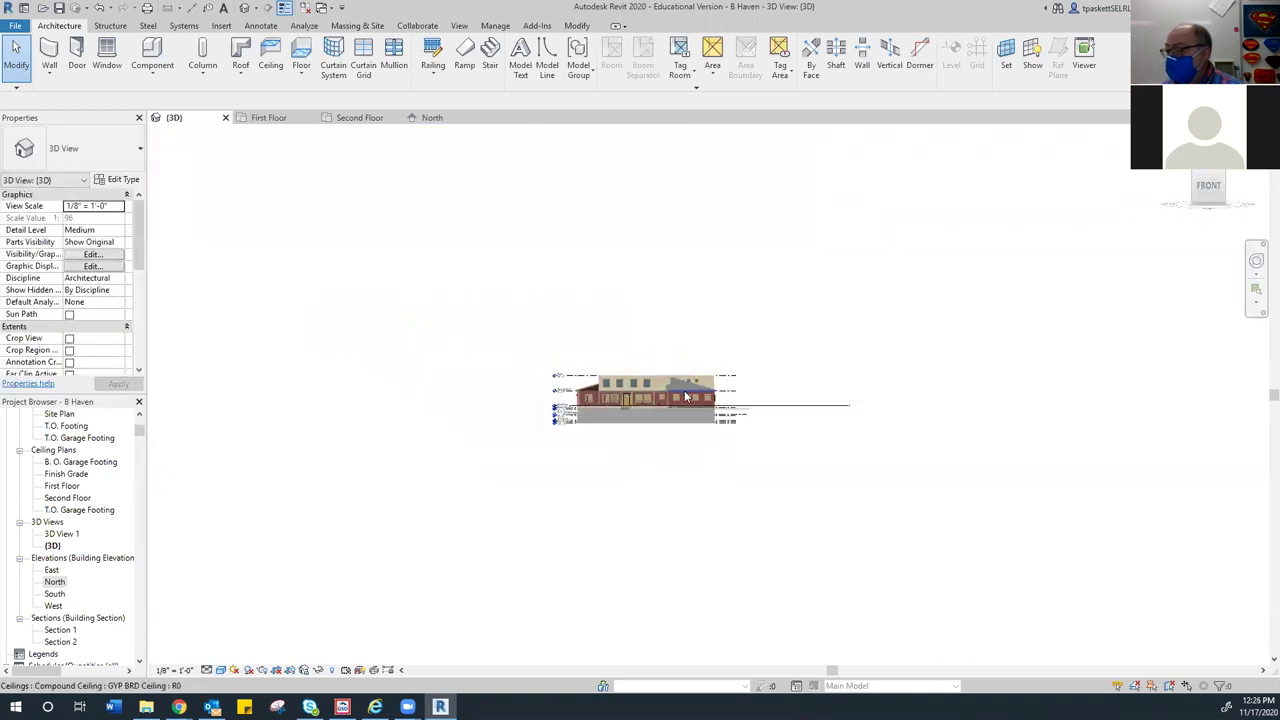
scroll(686, 397, up, 4)
scroll(686, 397, up, 5)
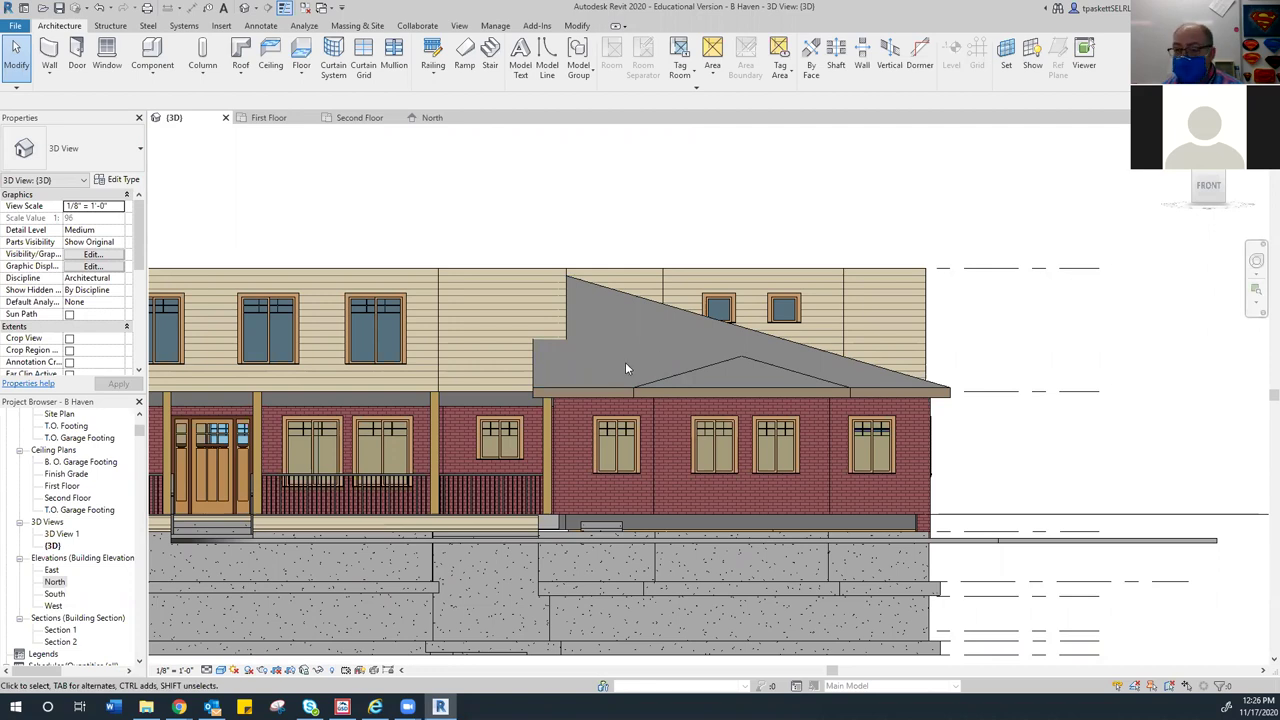
click(350, 118)
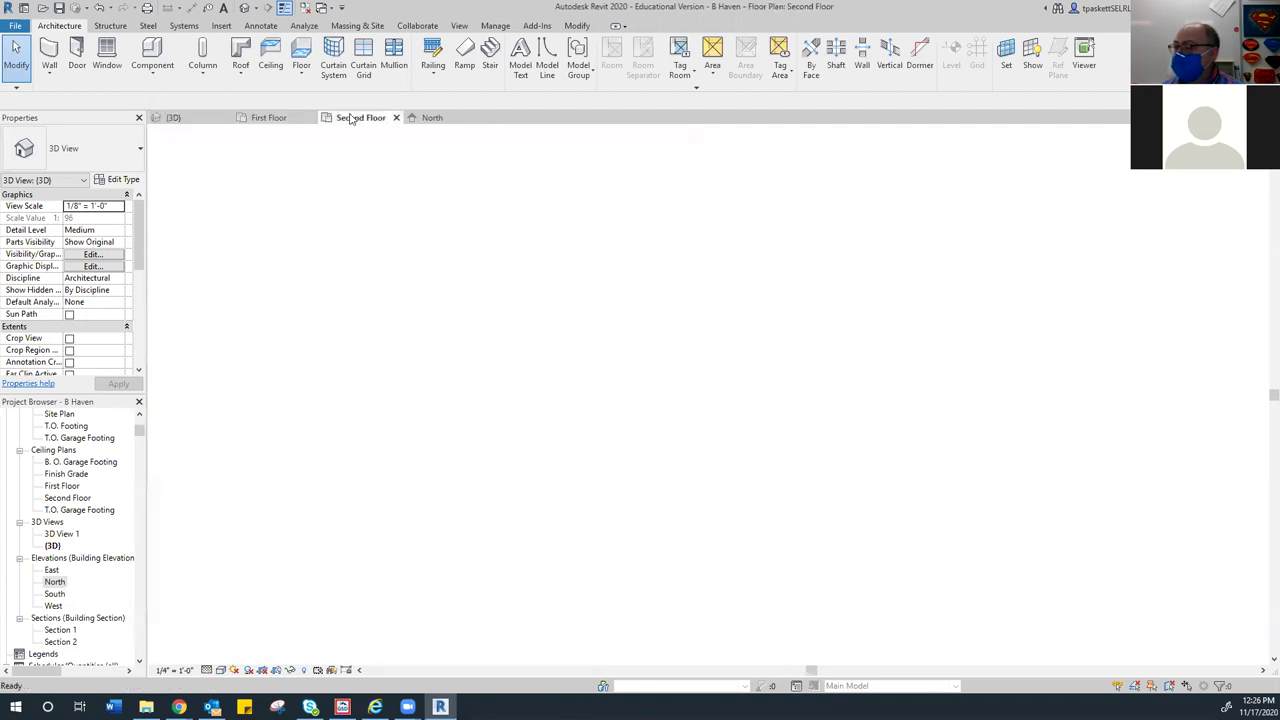
scroll(583, 371, down, 4)
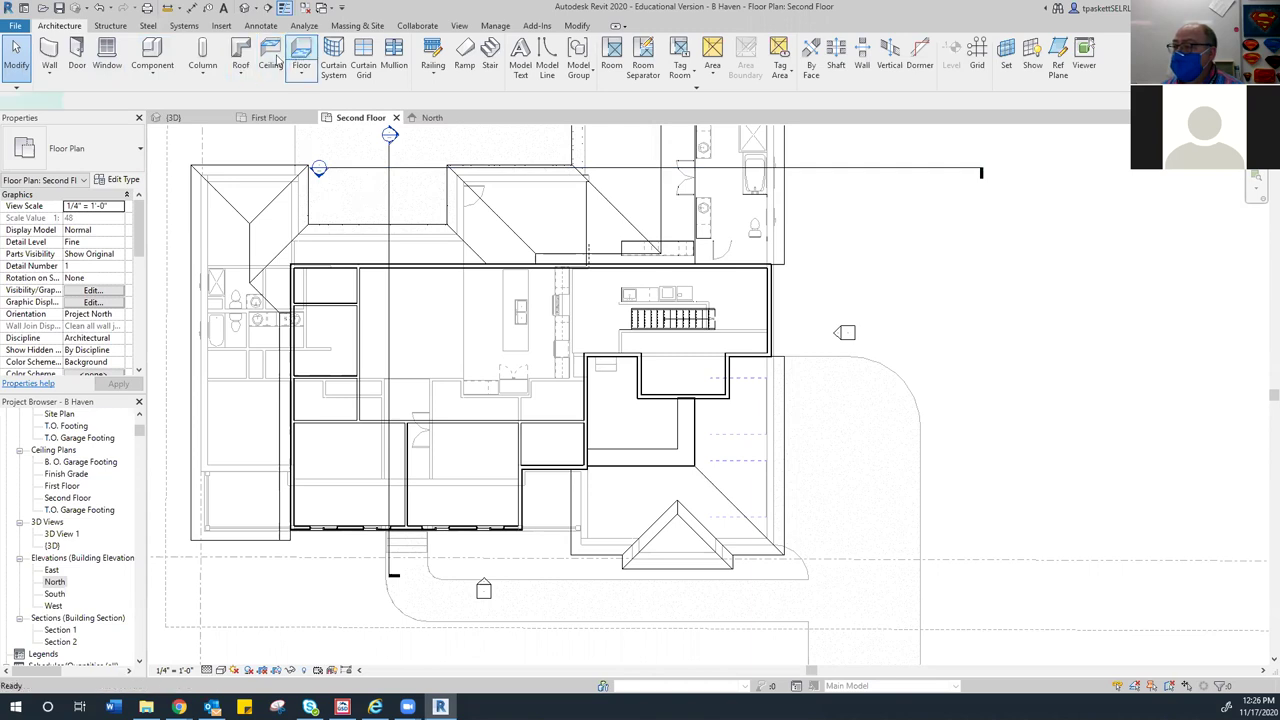
click(299, 56)
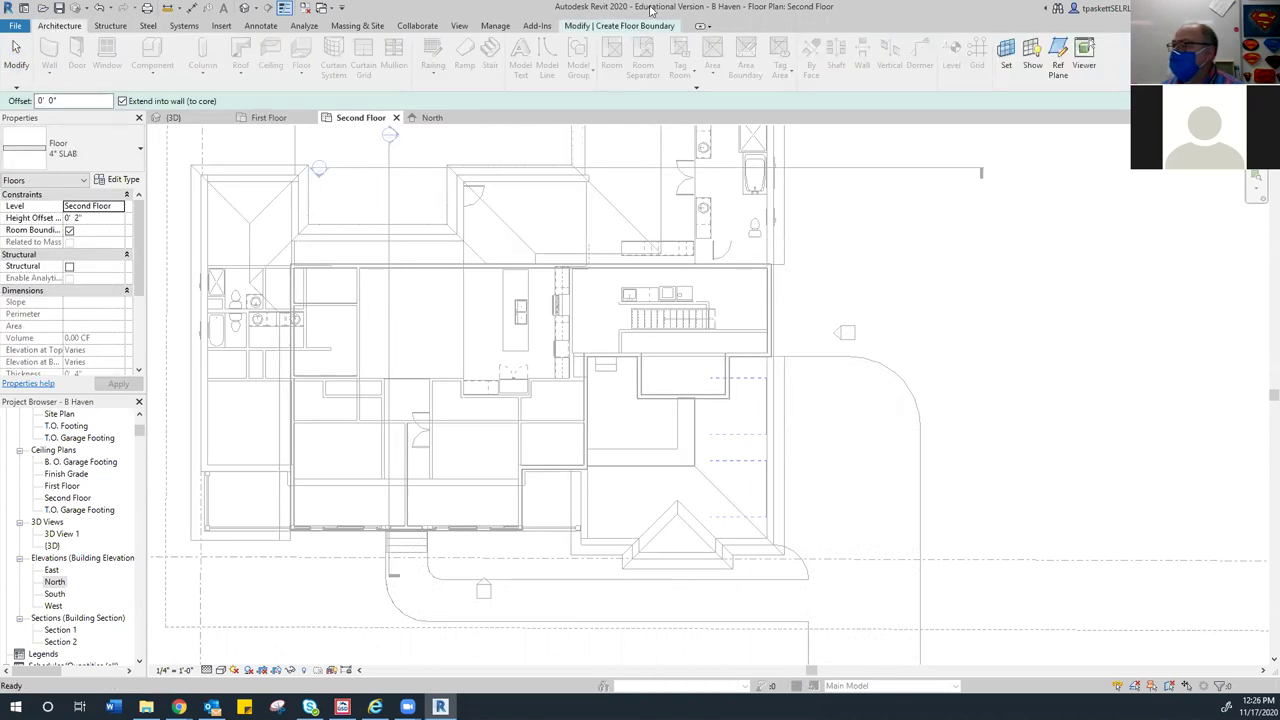
click(623, 27)
click(525, 50)
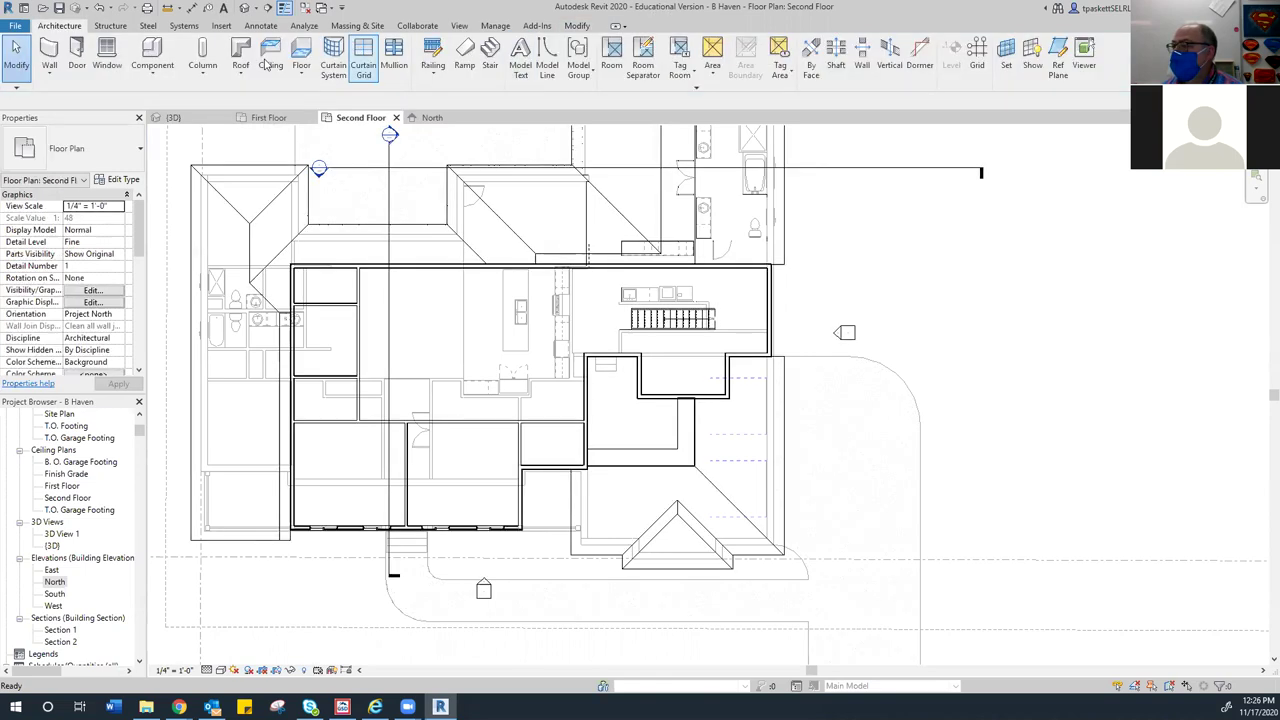
Start a footprint roof with a 1' 6" overhang and defined slopes along the upper storey's rear, left side, front and stepped-back front walls
click(240, 50)
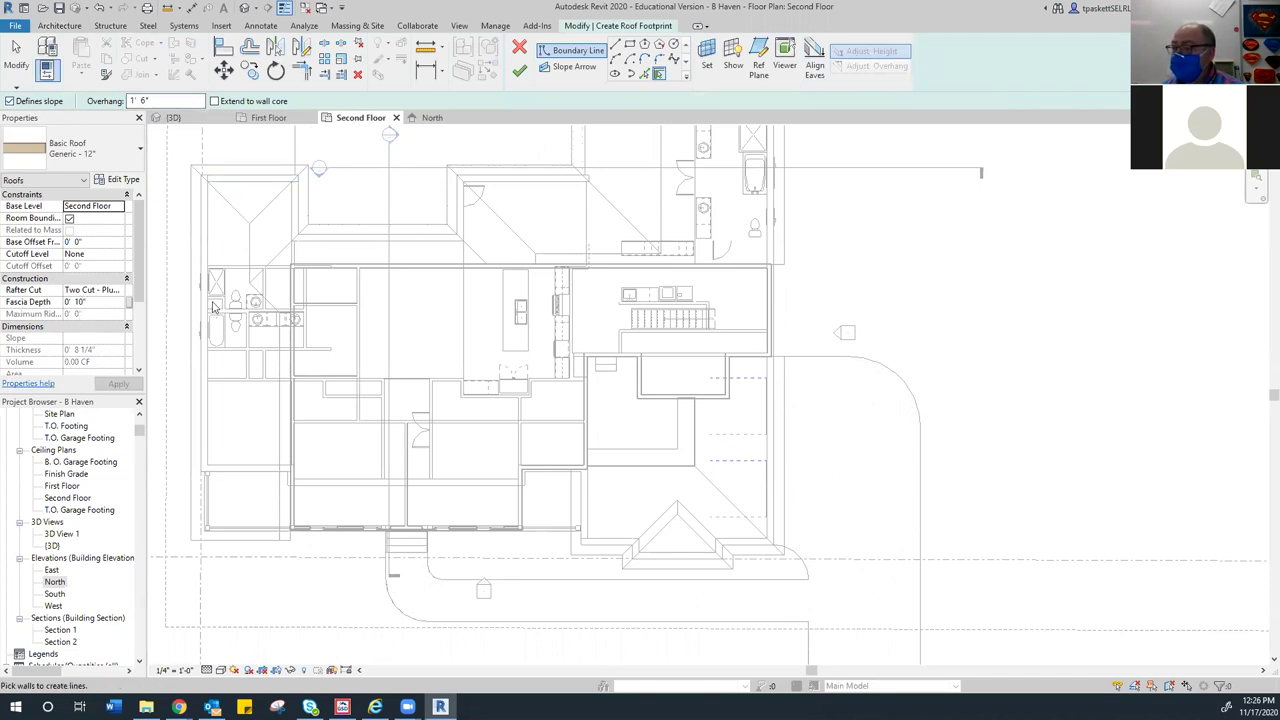
click(343, 268)
click(295, 500)
click(457, 518)
click(545, 487)
click(554, 481)
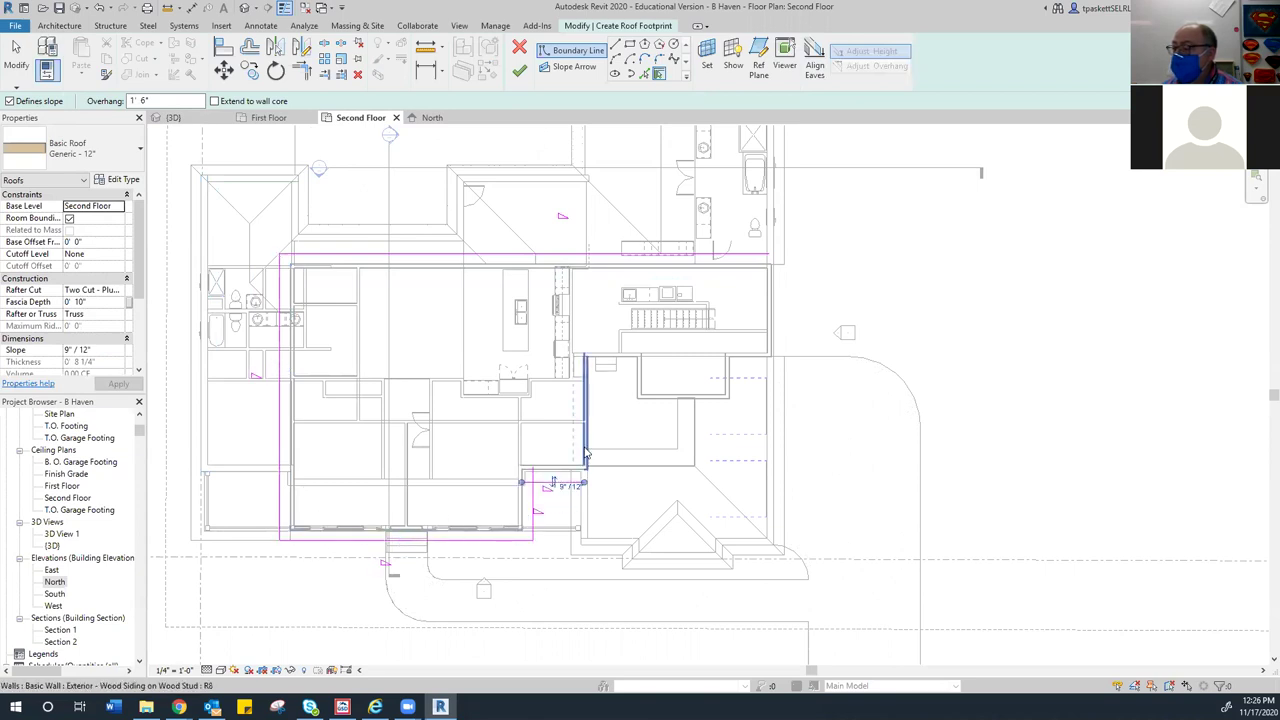
Continue the roof boundary around the small projection above the garage and along the driveway-side wall to the rear line
click(637, 372)
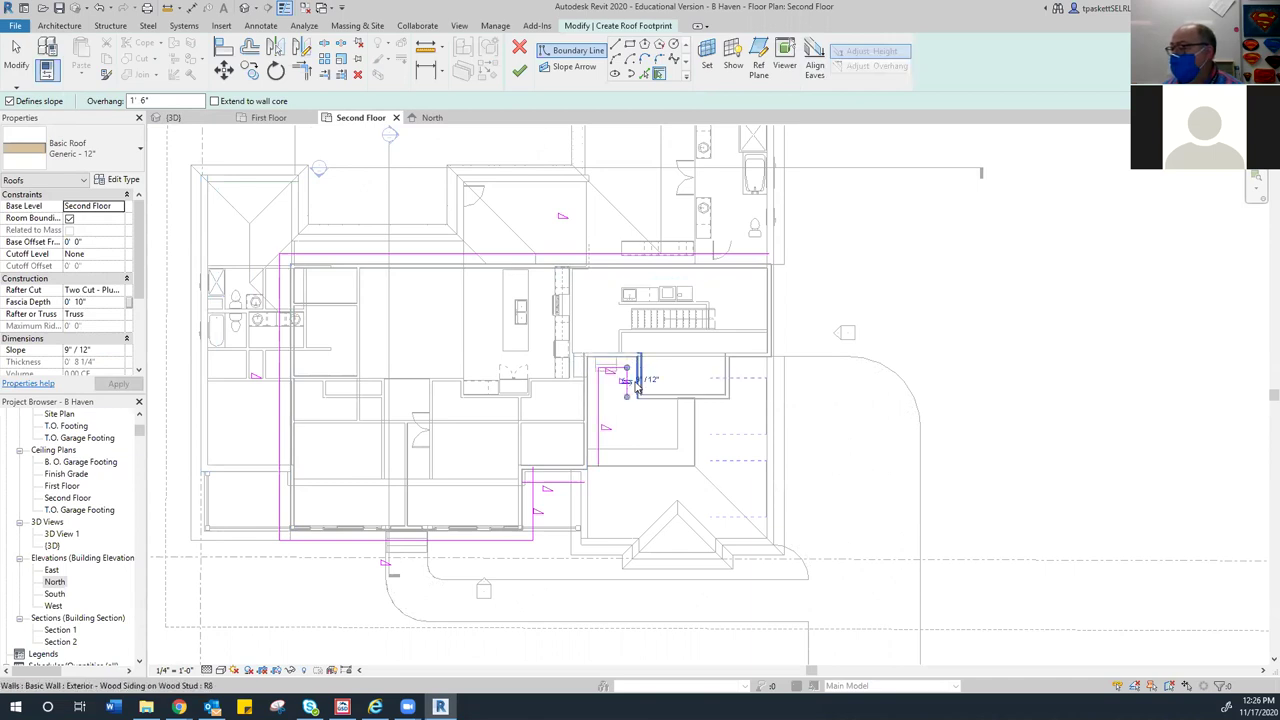
click(652, 400)
click(733, 378)
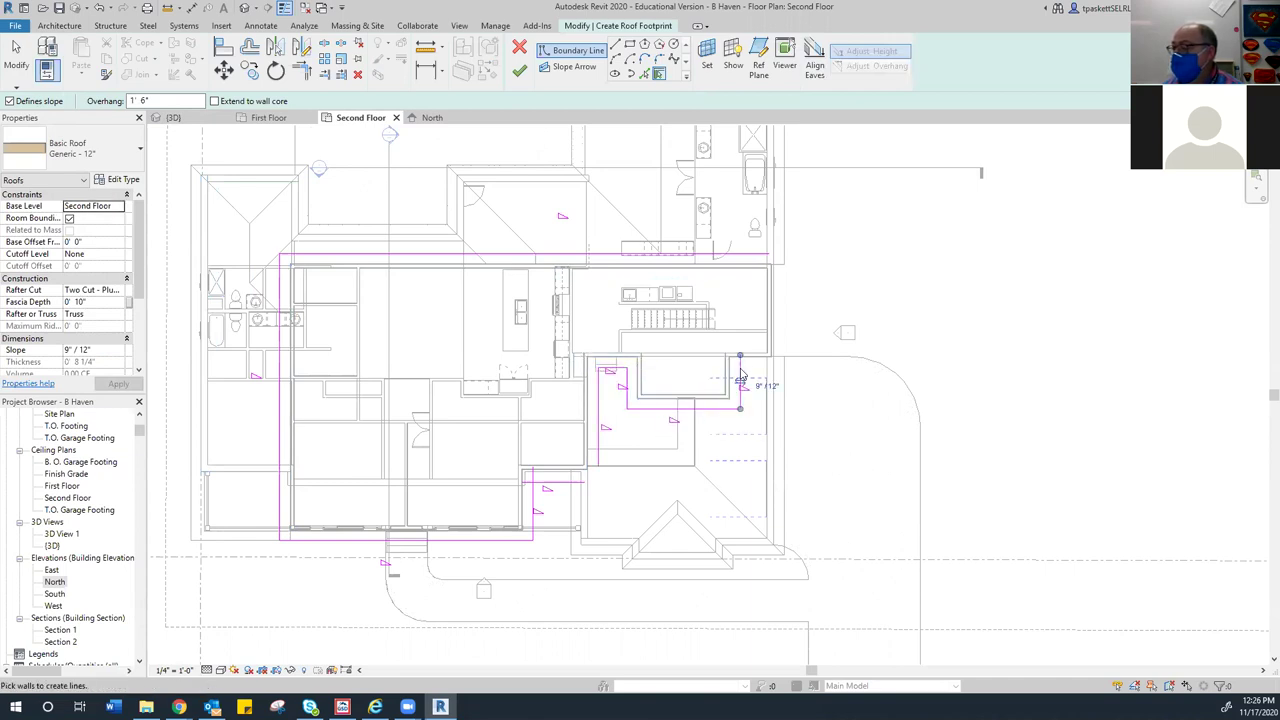
click(748, 362)
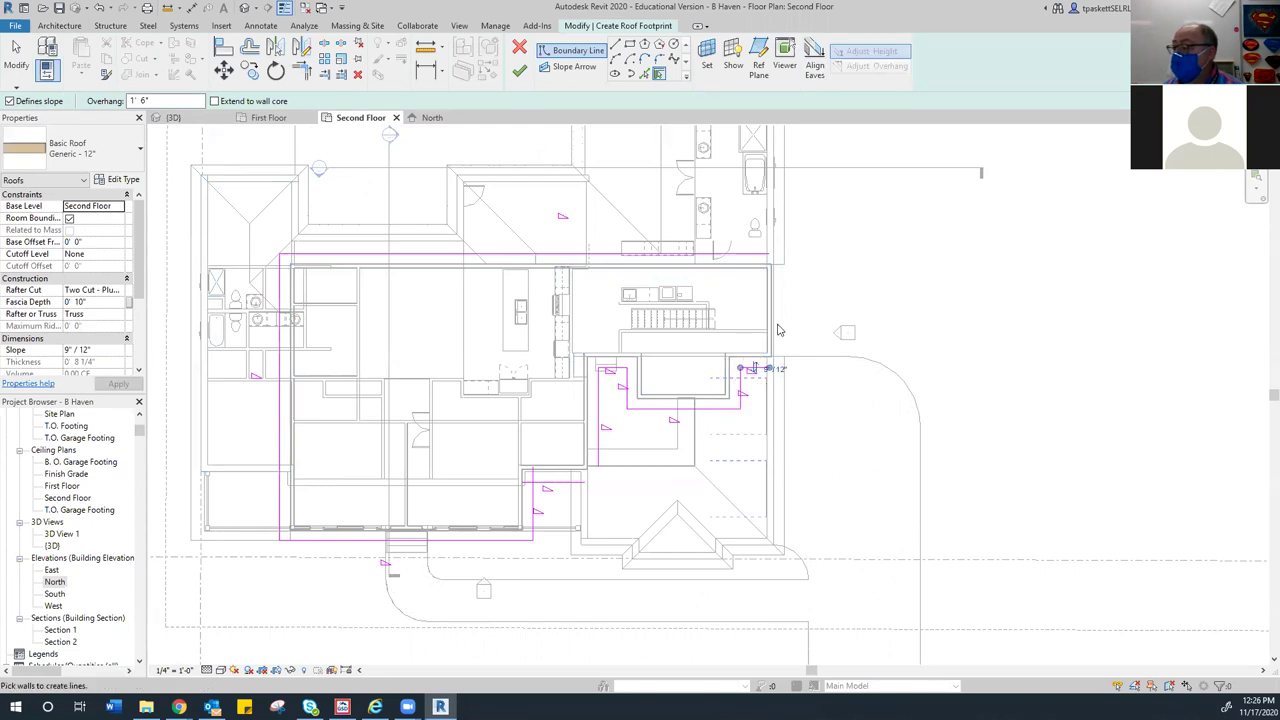
click(778, 330)
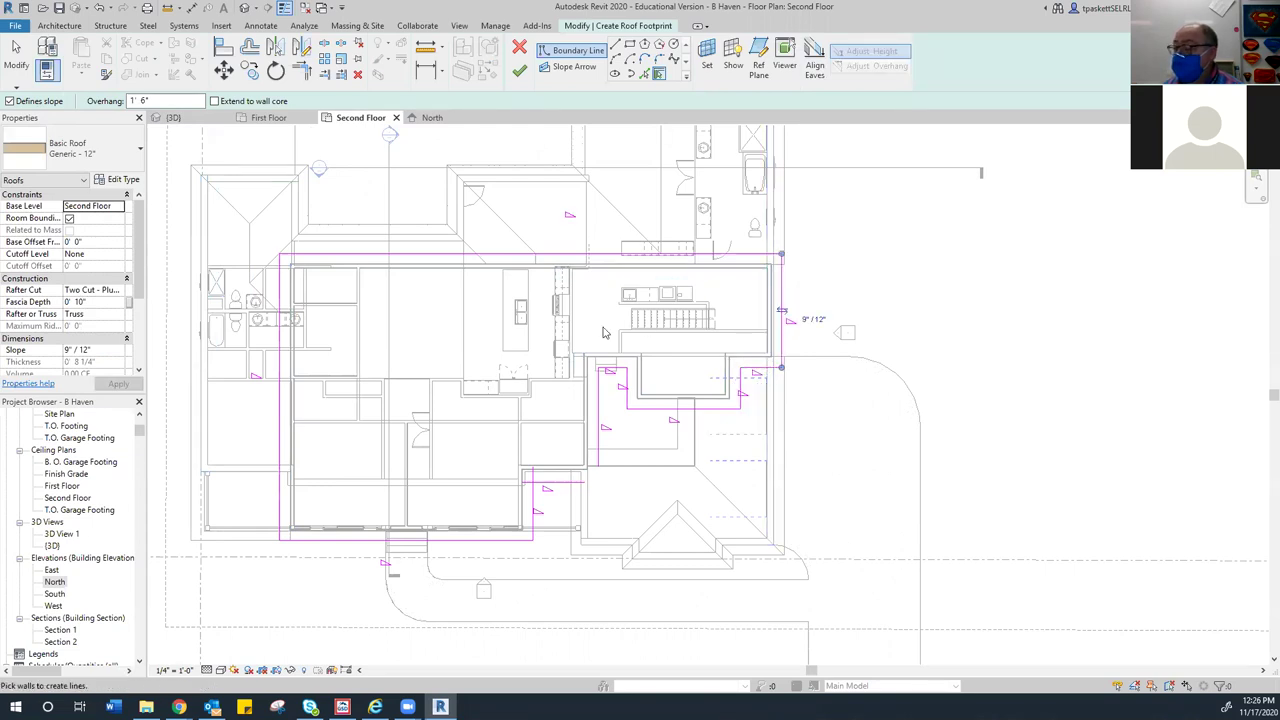
Try to finish the upper roof footprint and return to editing its sketch
scroll(604, 333, down, 2)
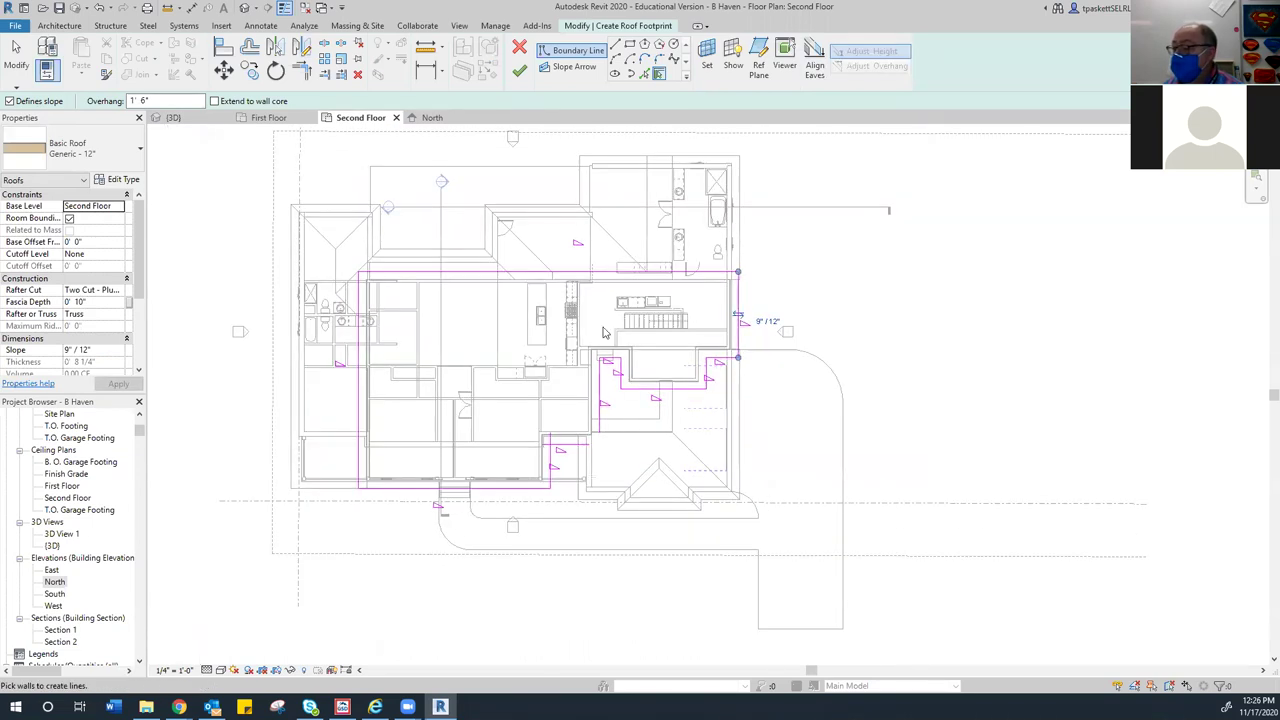
click(519, 72)
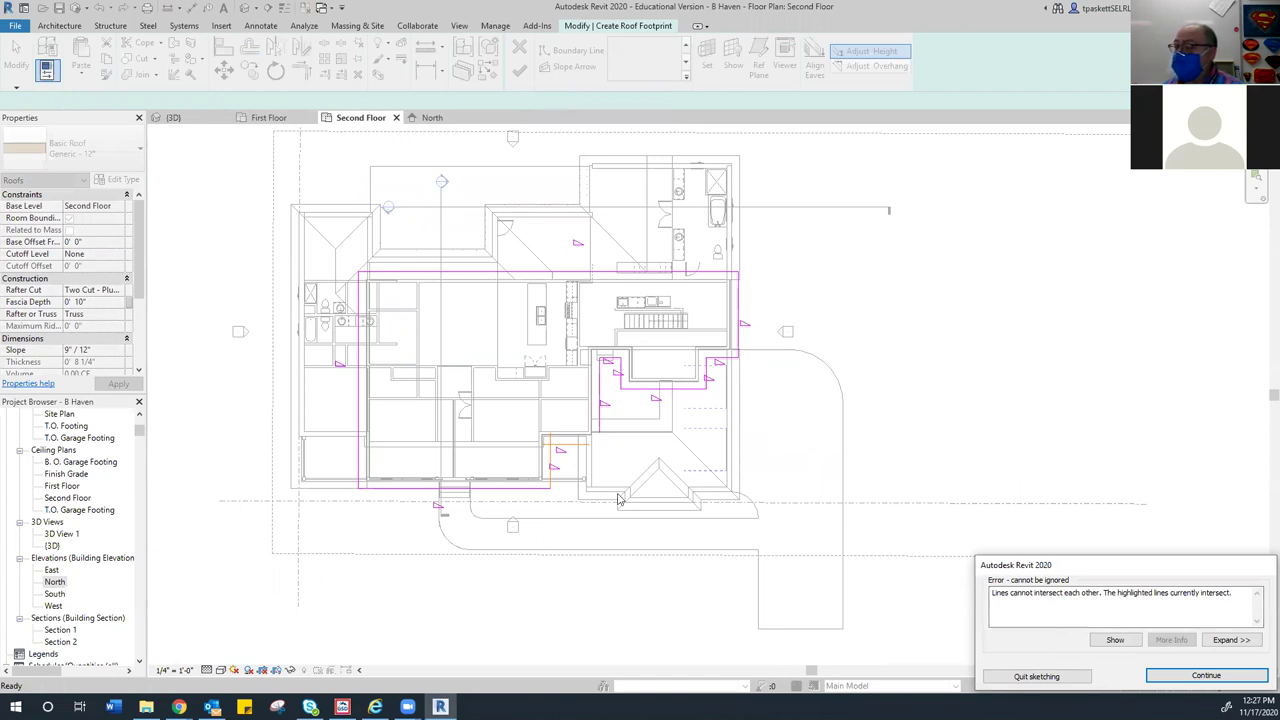
scroll(596, 345, up, 5)
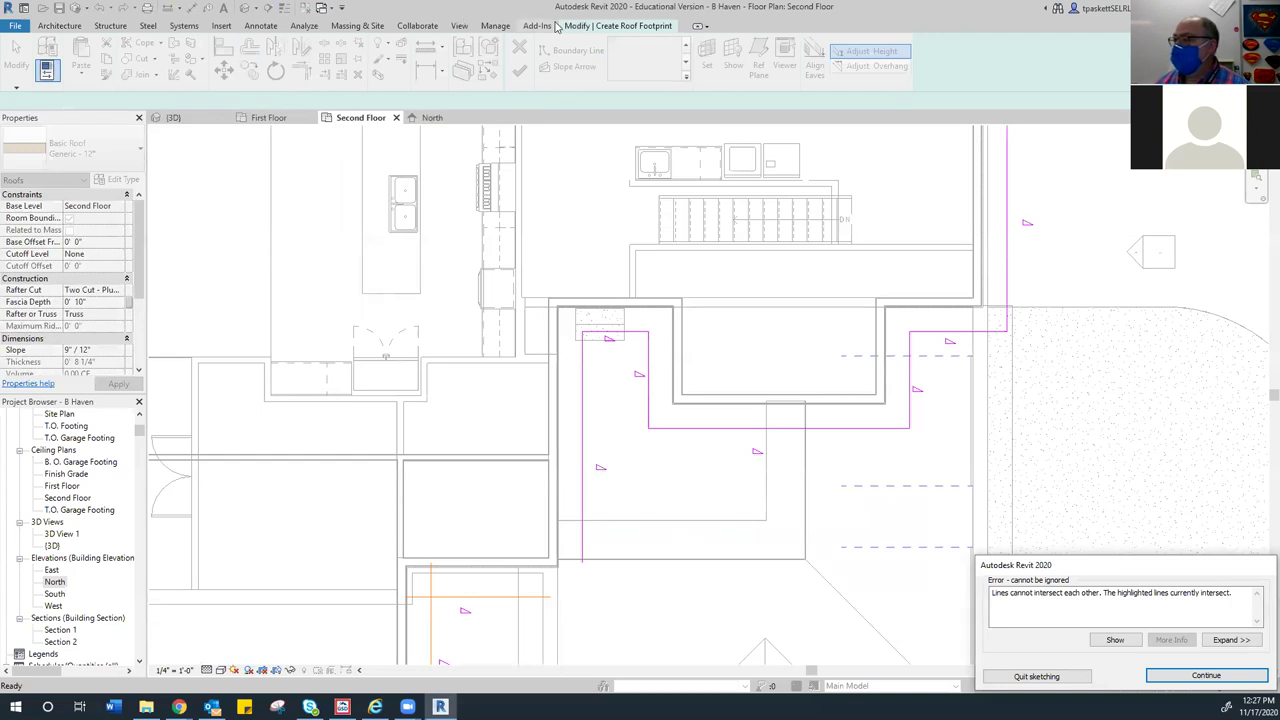
click(632, 33)
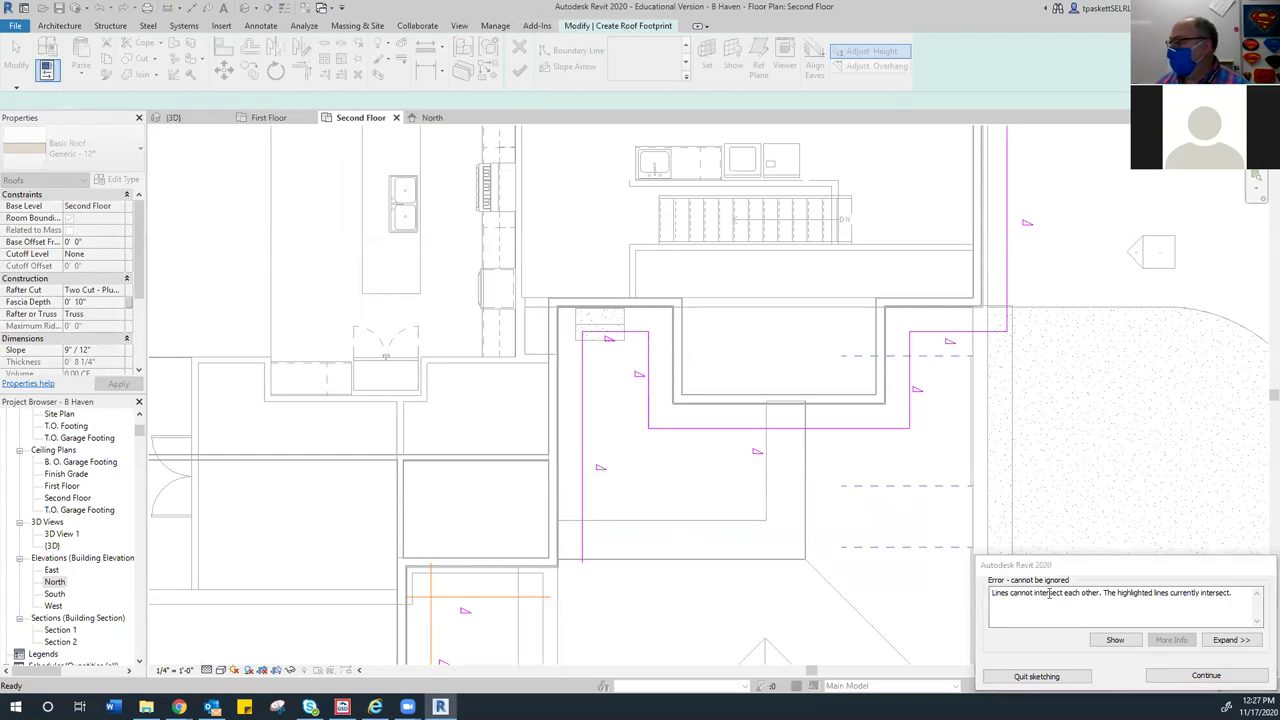
click(1210, 675)
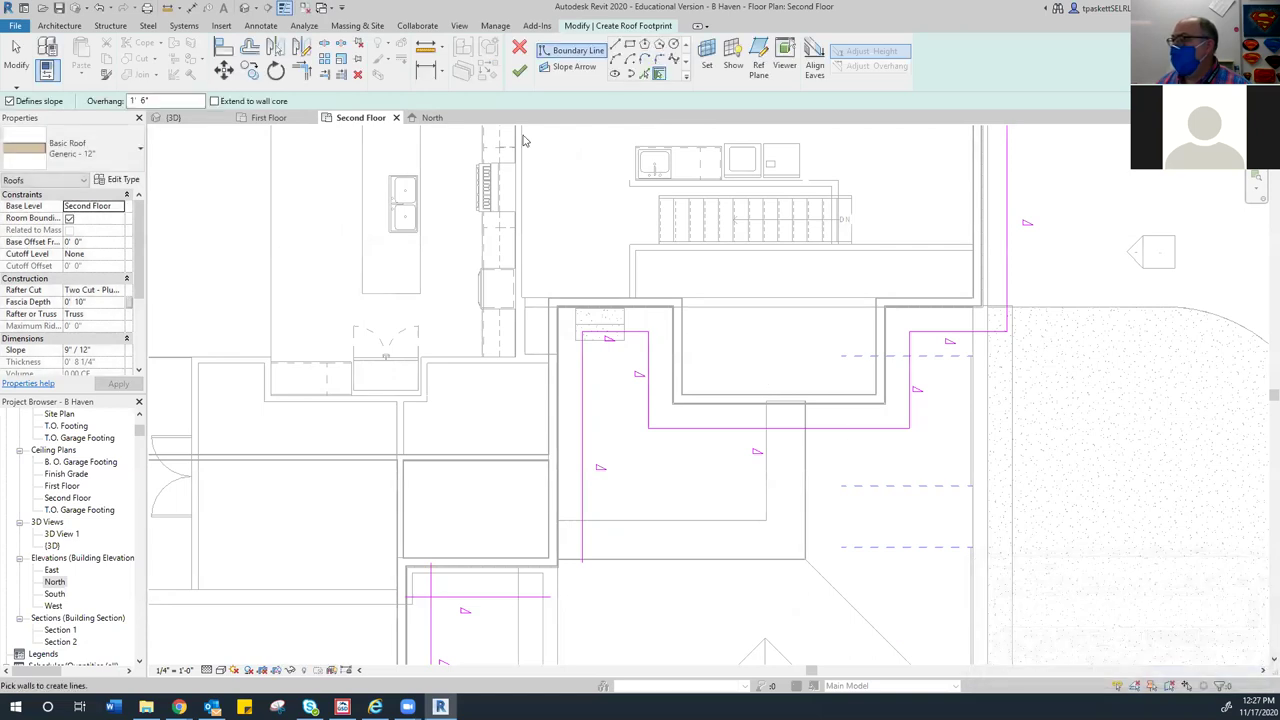
Trim the projection's front boundary line and the adjacent house-side line to a shared corner, and delete the two leftover lines in the recess
click(304, 72)
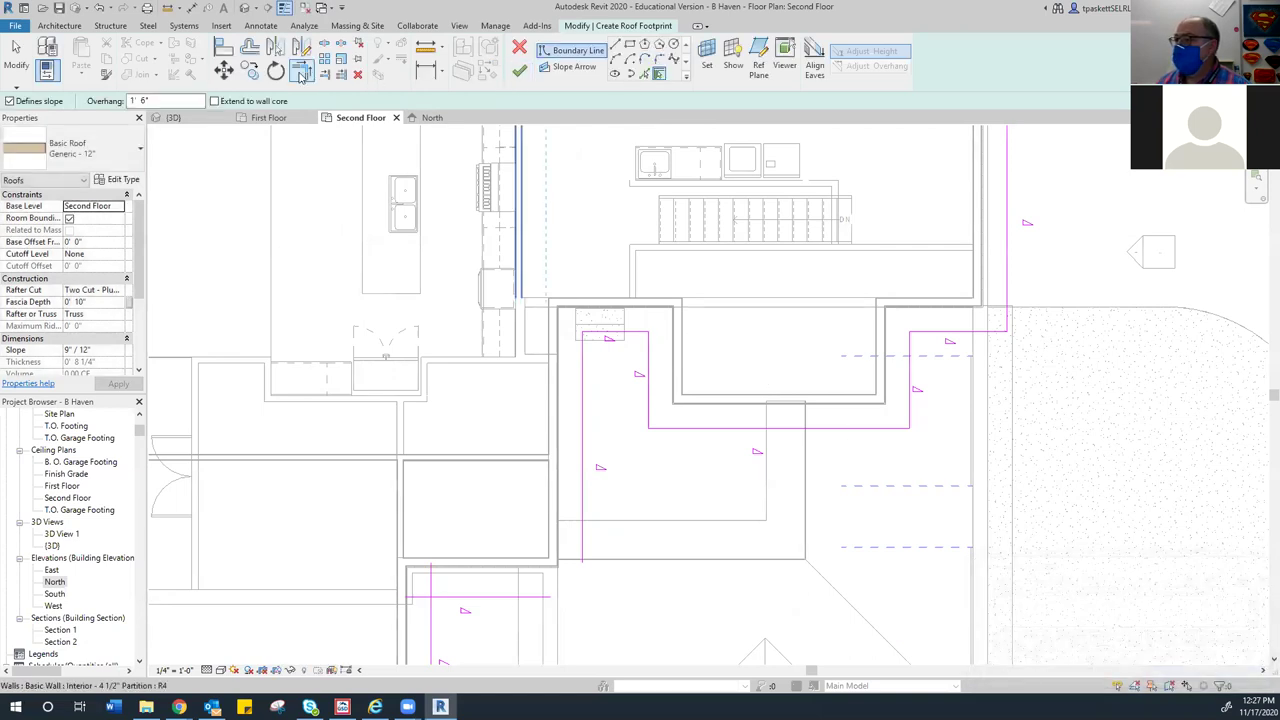
click(688, 437)
click(583, 466)
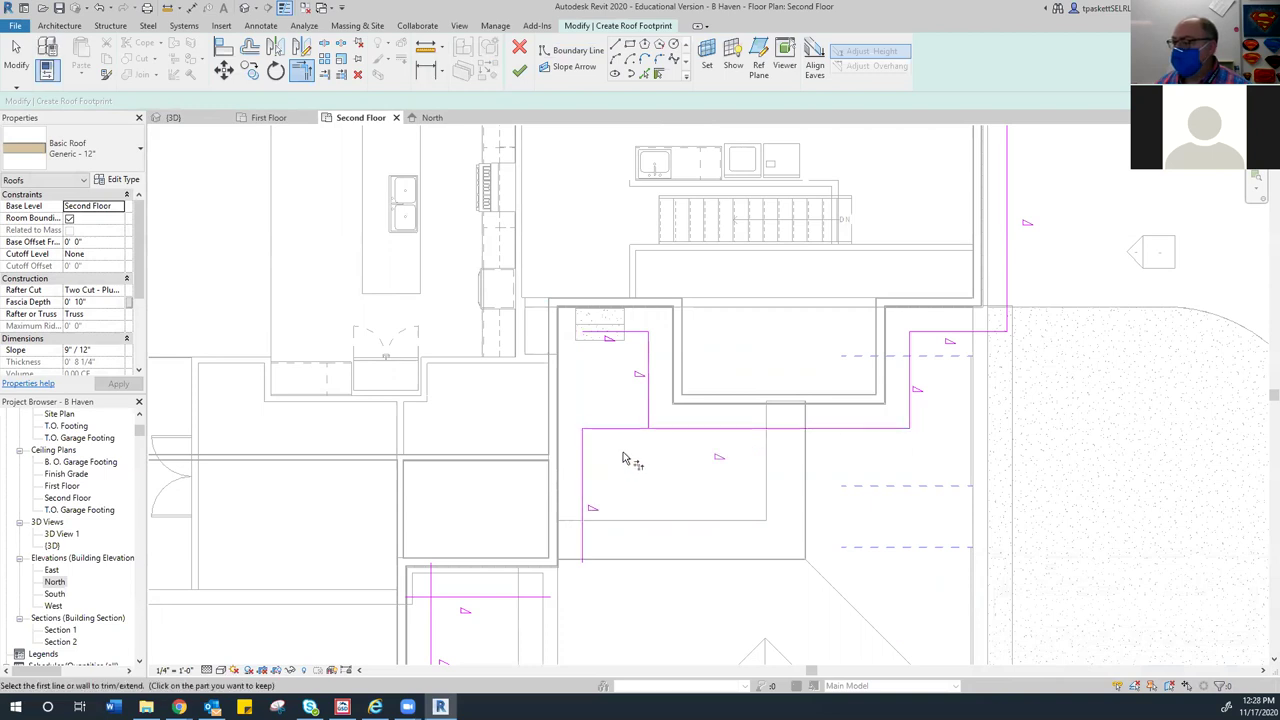
key(Escape)
click(630, 331)
key(Delete)
click(648, 385)
key(Delete)
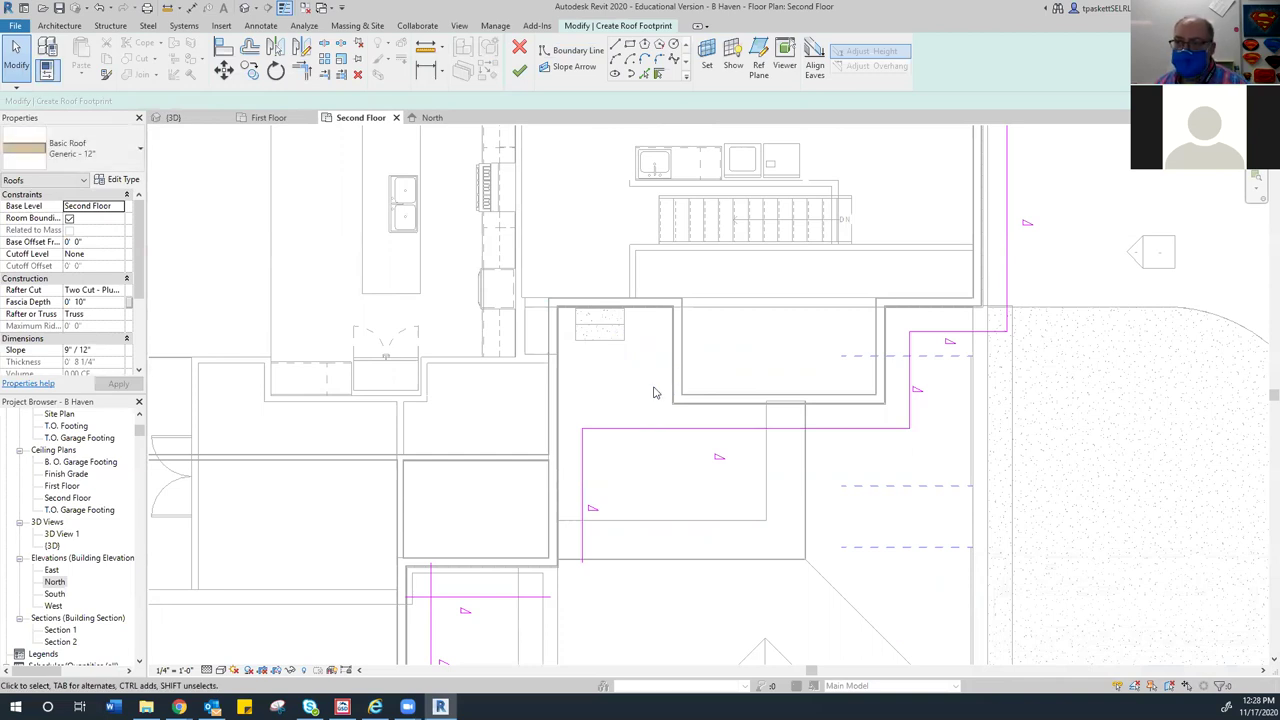
Try to finish the upper roof footprint and resume editing at the highlighted crossing boundary lines in the front recess
click(520, 80)
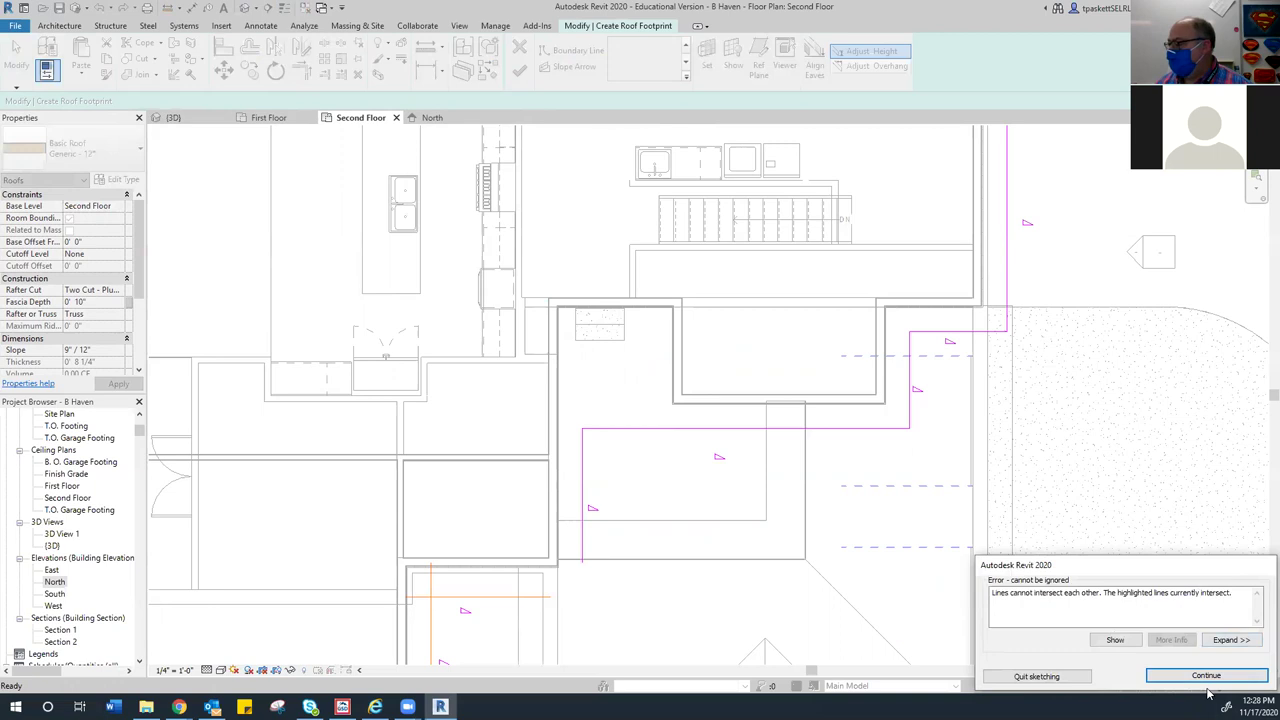
scroll(790, 640, down, 4)
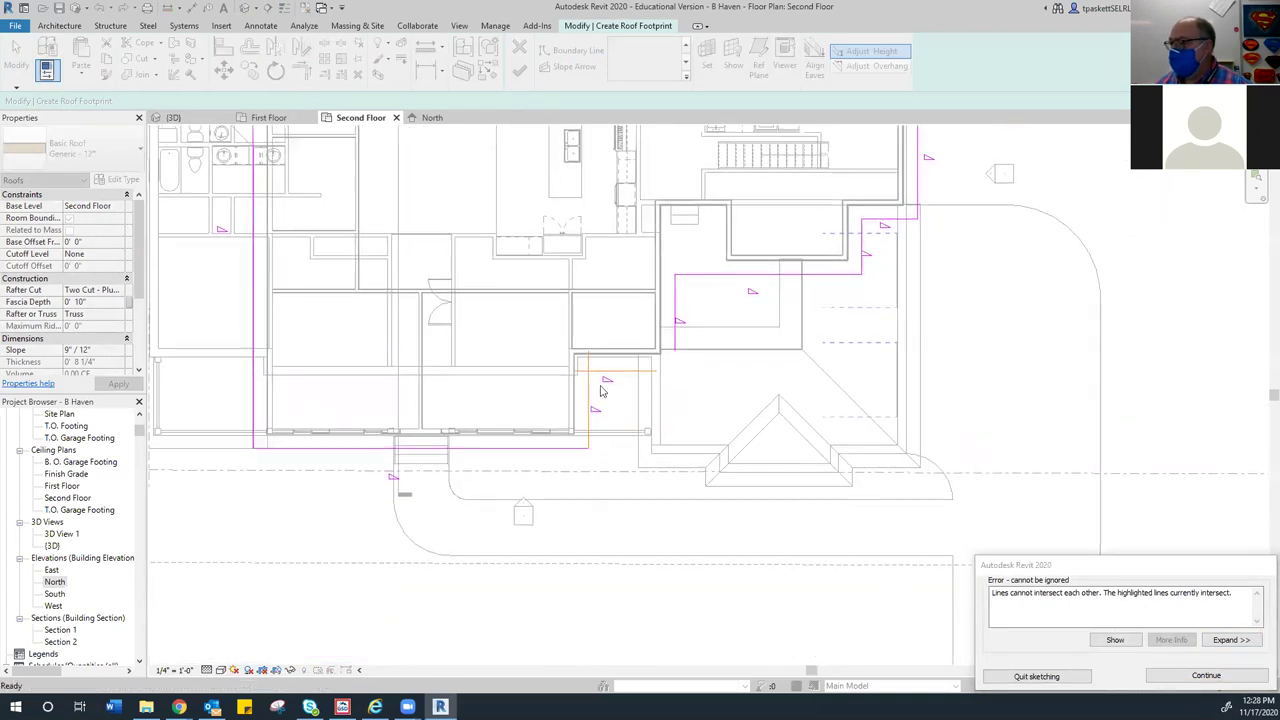
click(1186, 677)
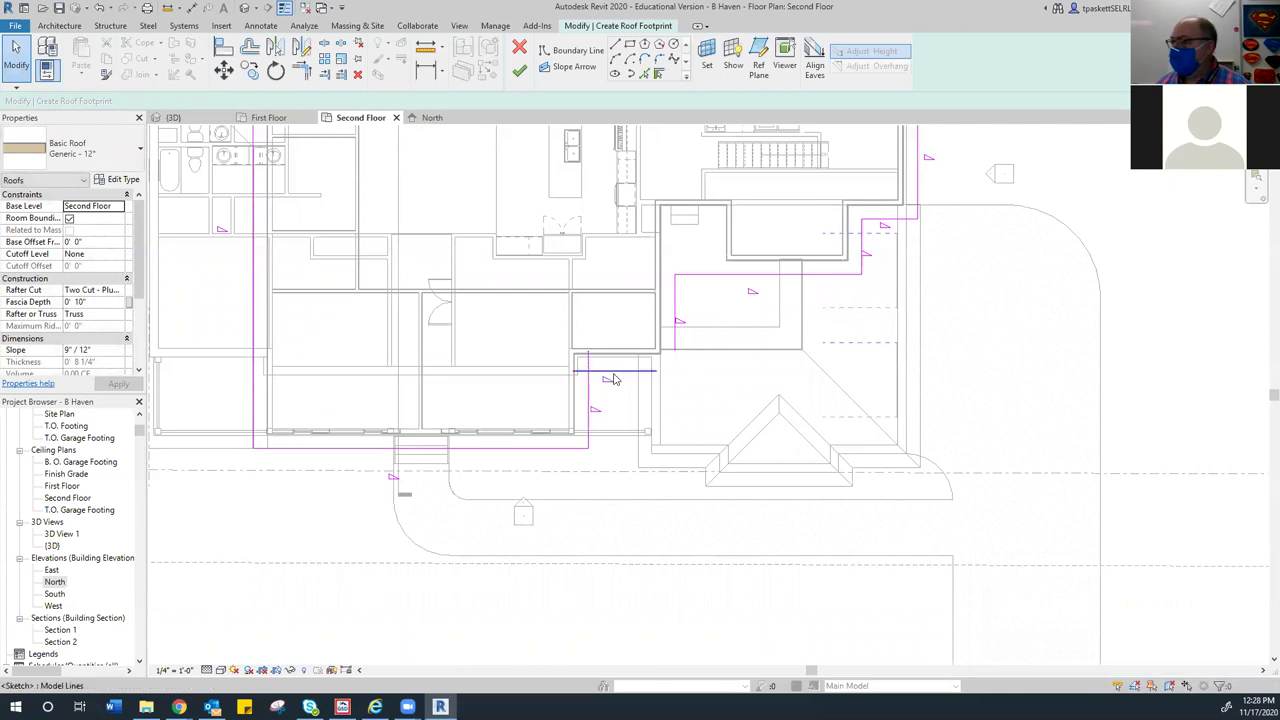
Trim the front recess's horizontal roof boundary line to shared corners with the vertical boundary lines at both its ends
click(301, 69)
click(677, 342)
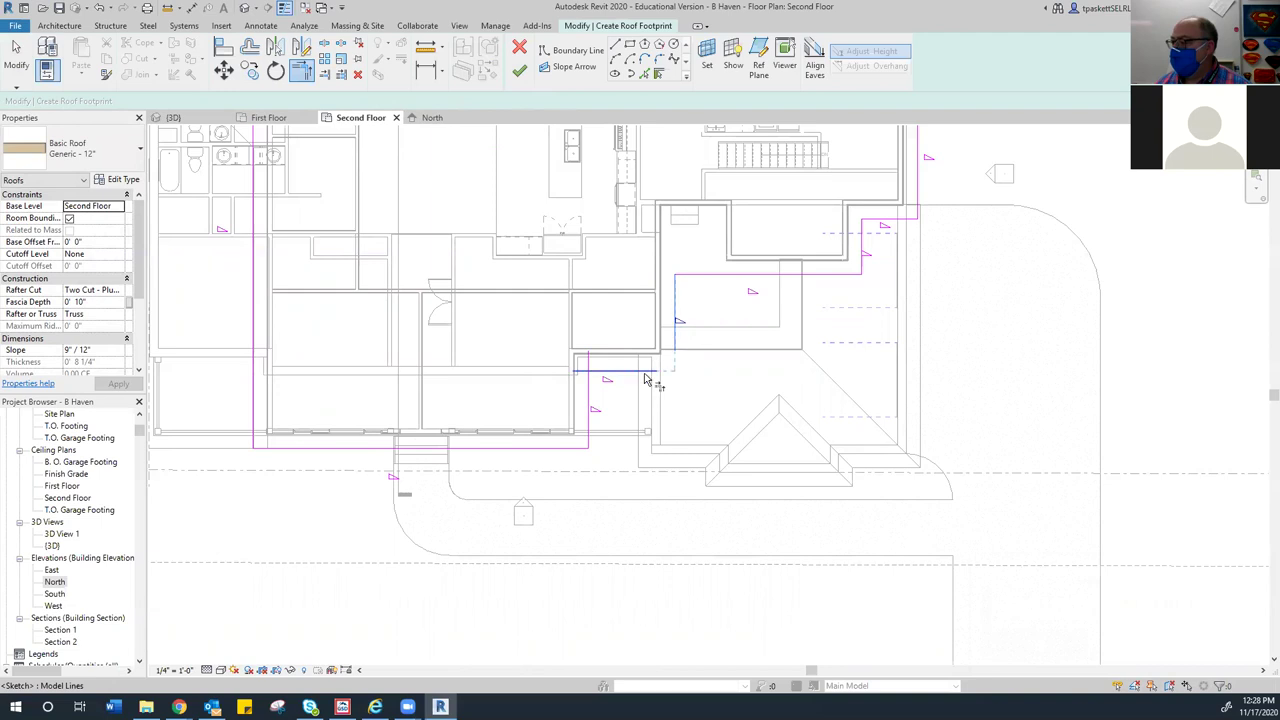
click(643, 378)
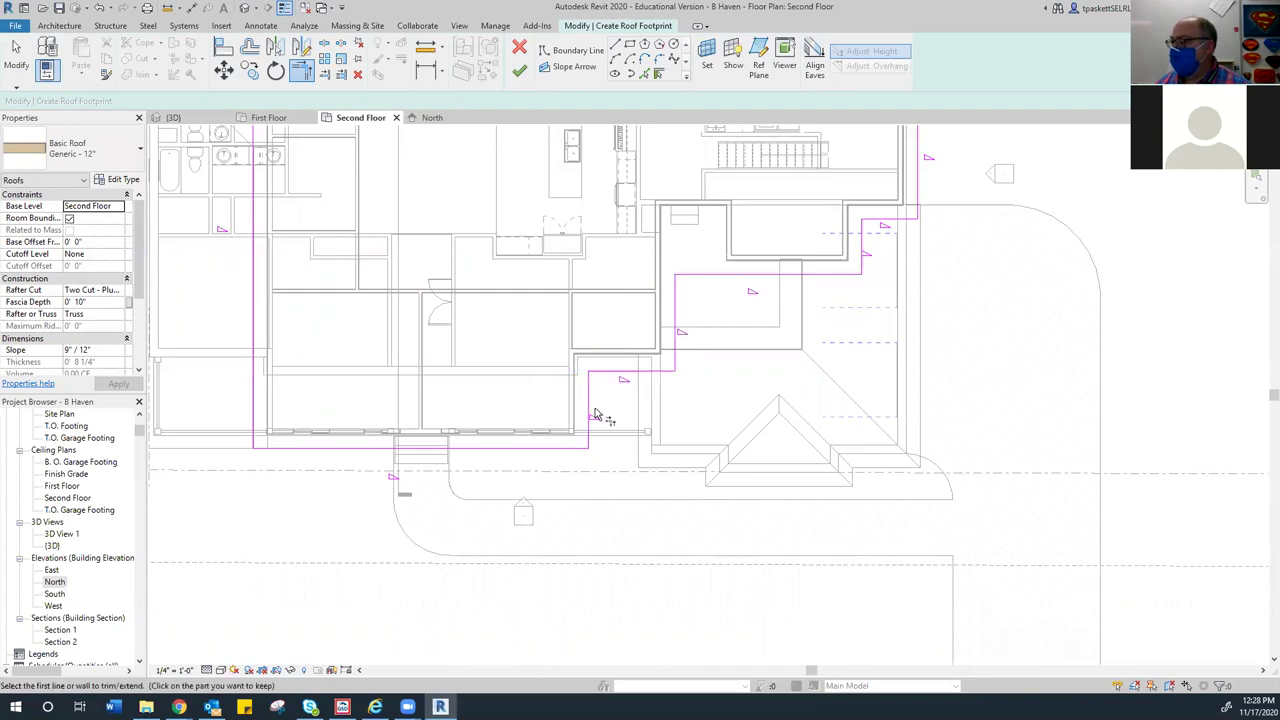
Finish the upper roof footprint and attach the highlighted walls to the roof
scroll(493, 385, down, 3)
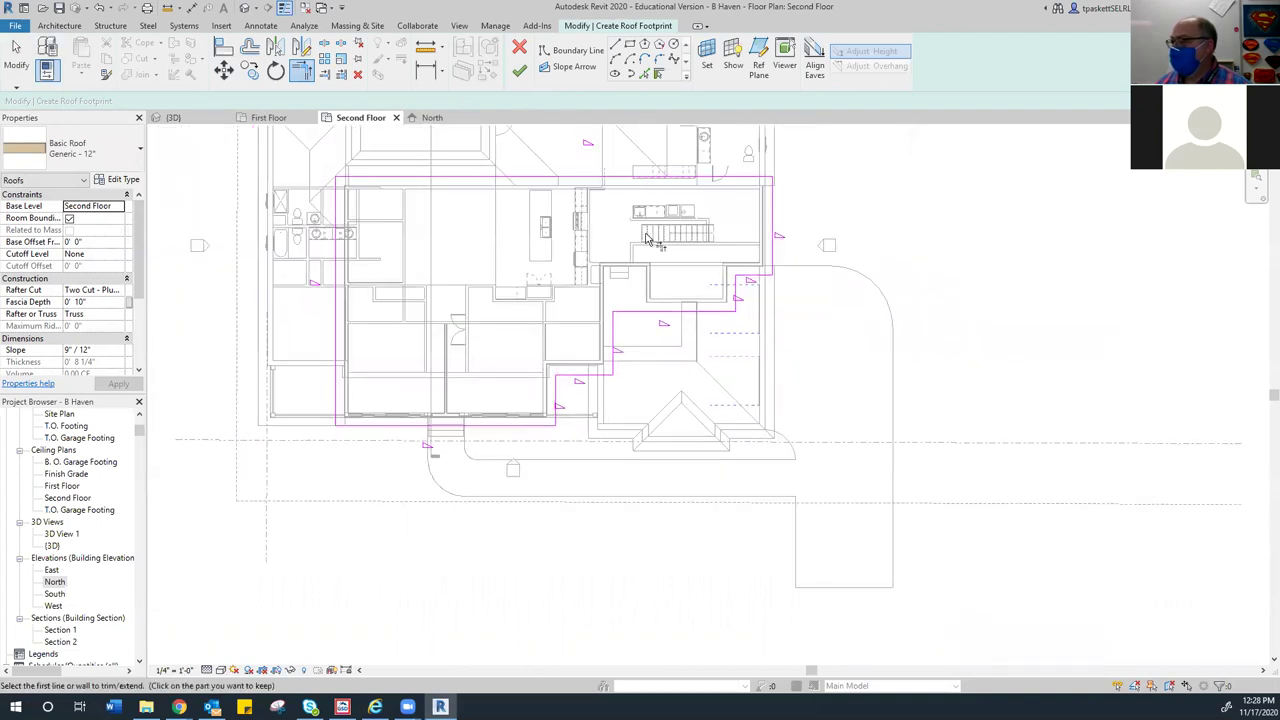
click(519, 70)
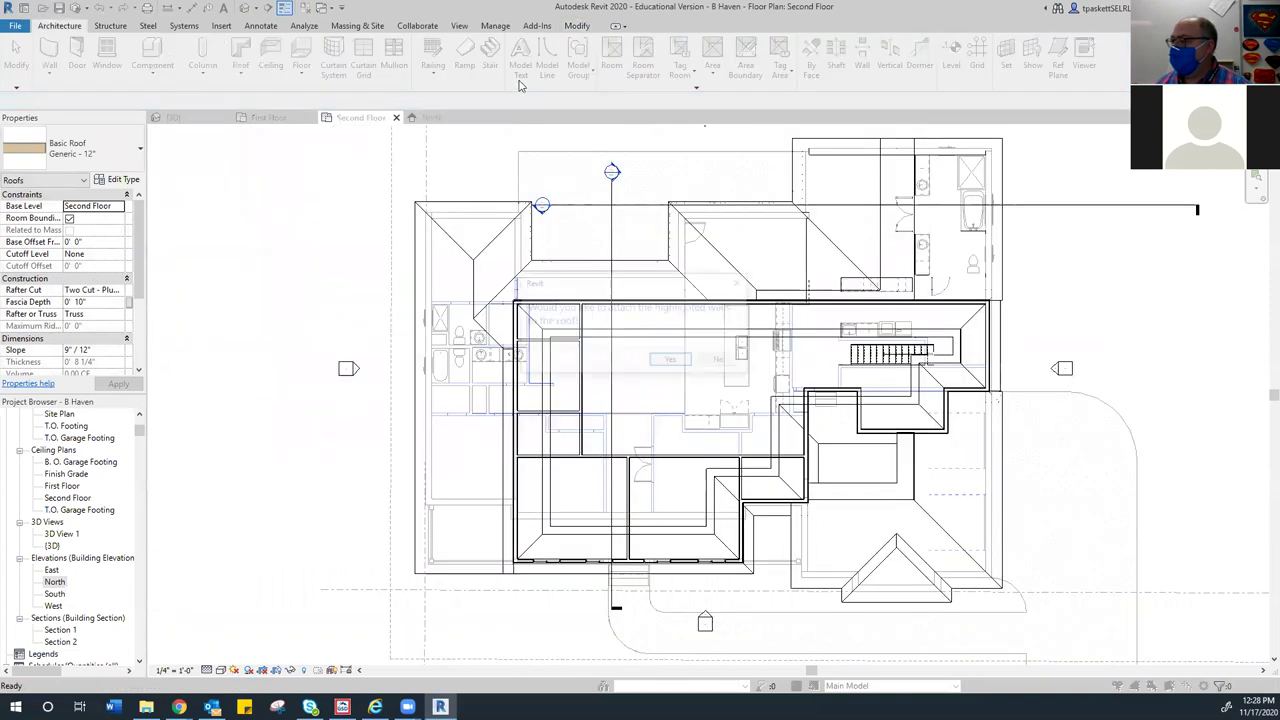
click(668, 360)
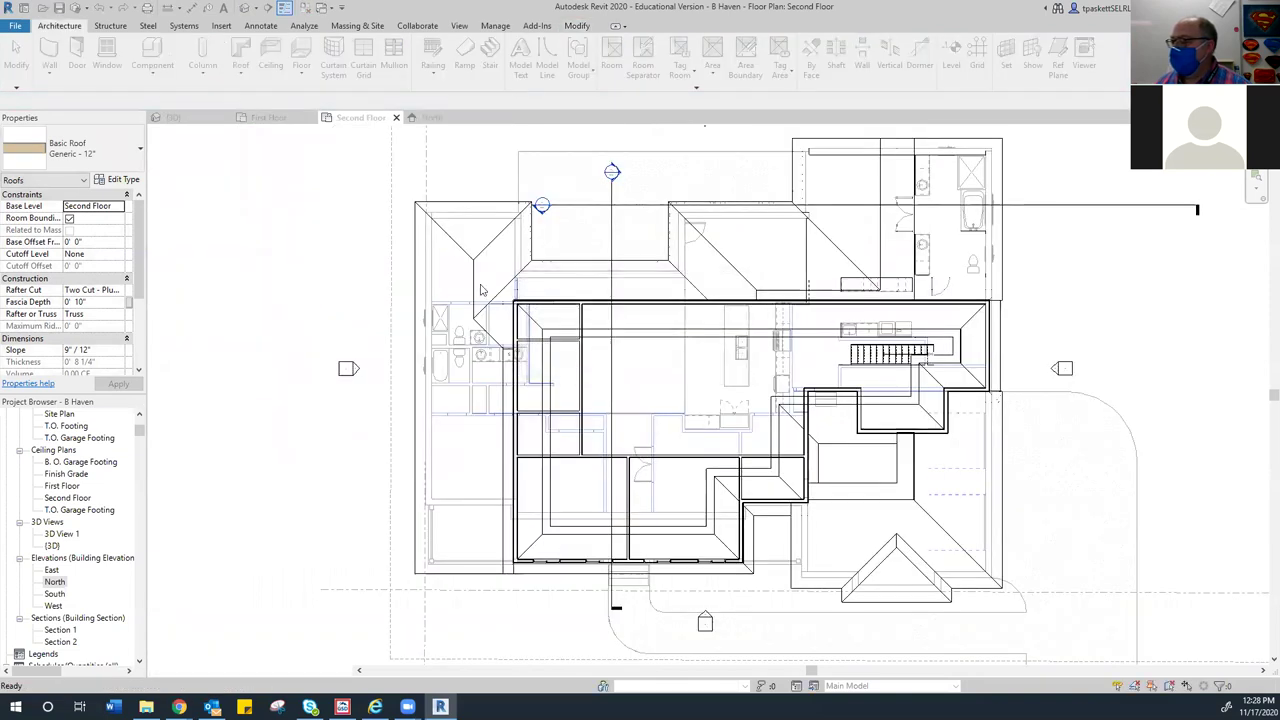
Switch to the {3D} view and set the new upper roof's base level to Roof
key(ctrl+Tab)
key(ctrl+Tab)
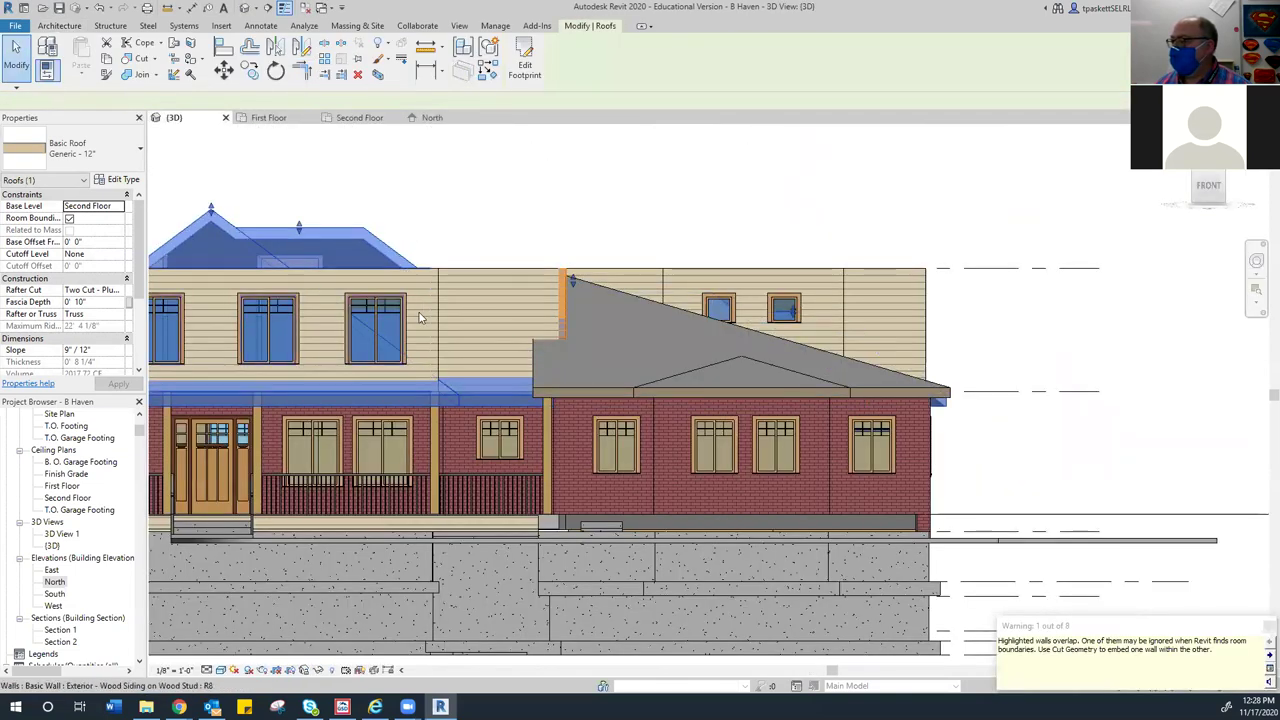
scroll(420, 318, down, 2)
middle_drag(420, 318, 601, 290)
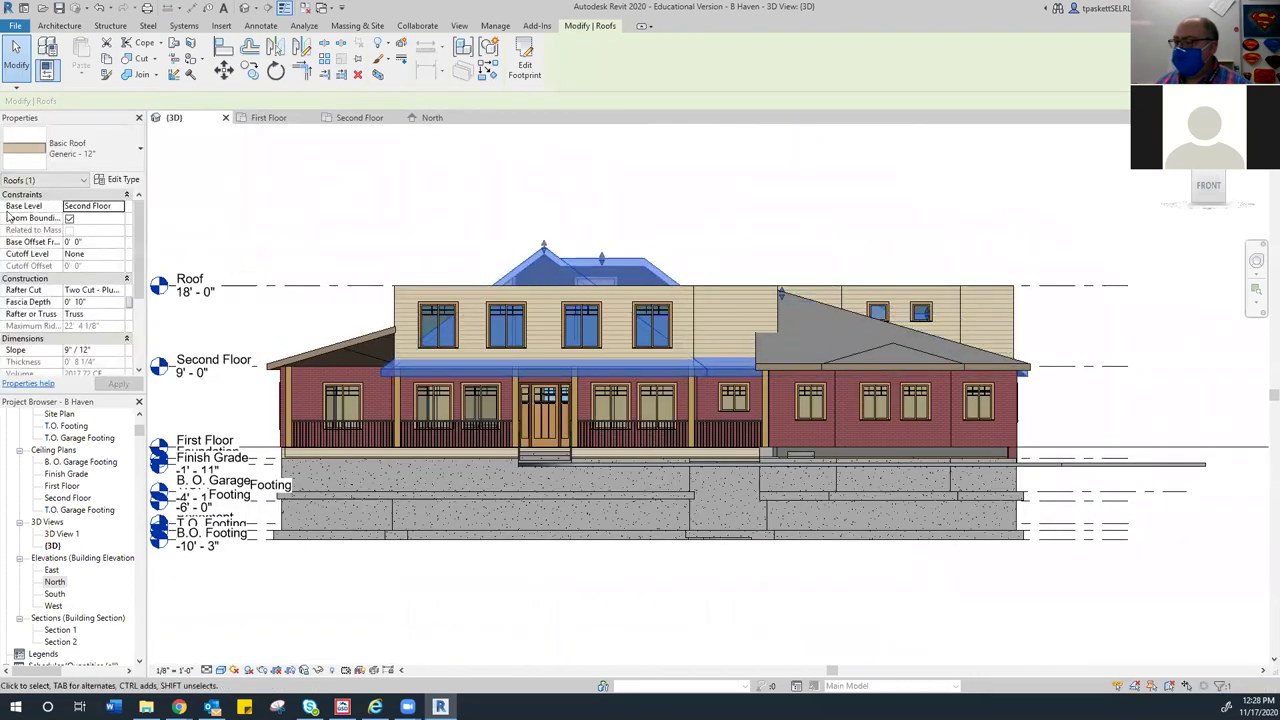
click(121, 218)
click(117, 206)
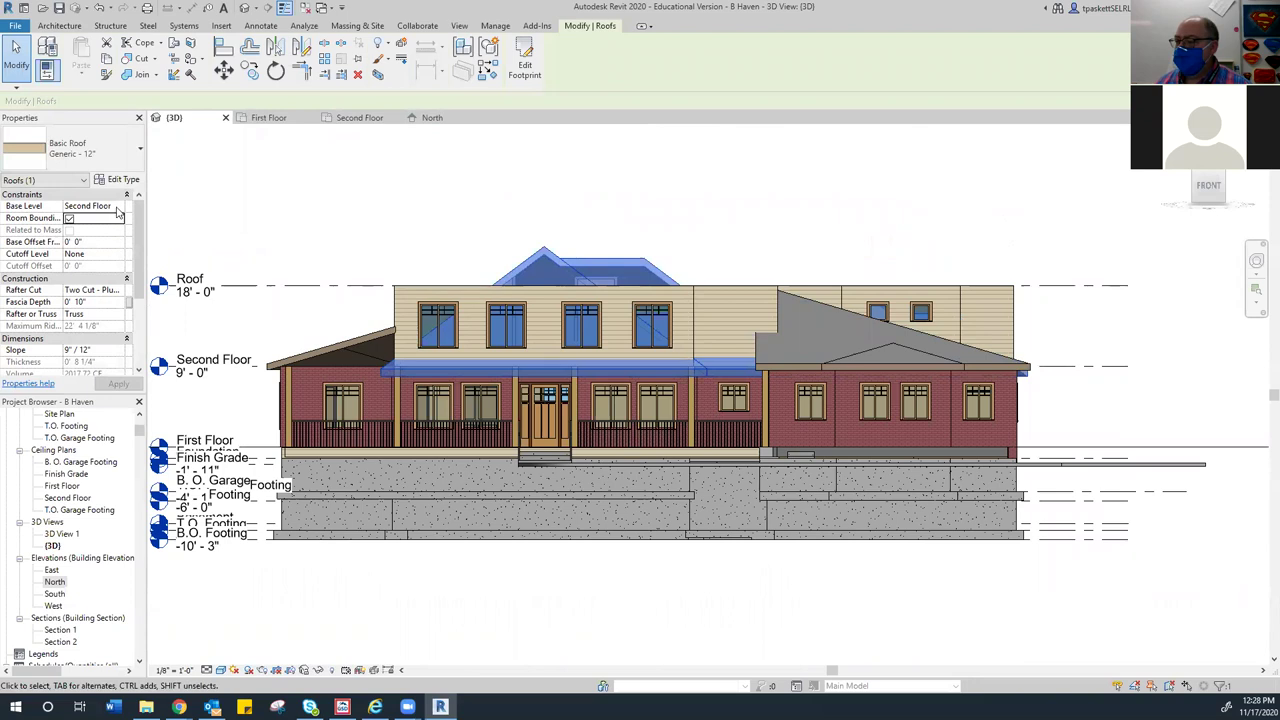
click(118, 206)
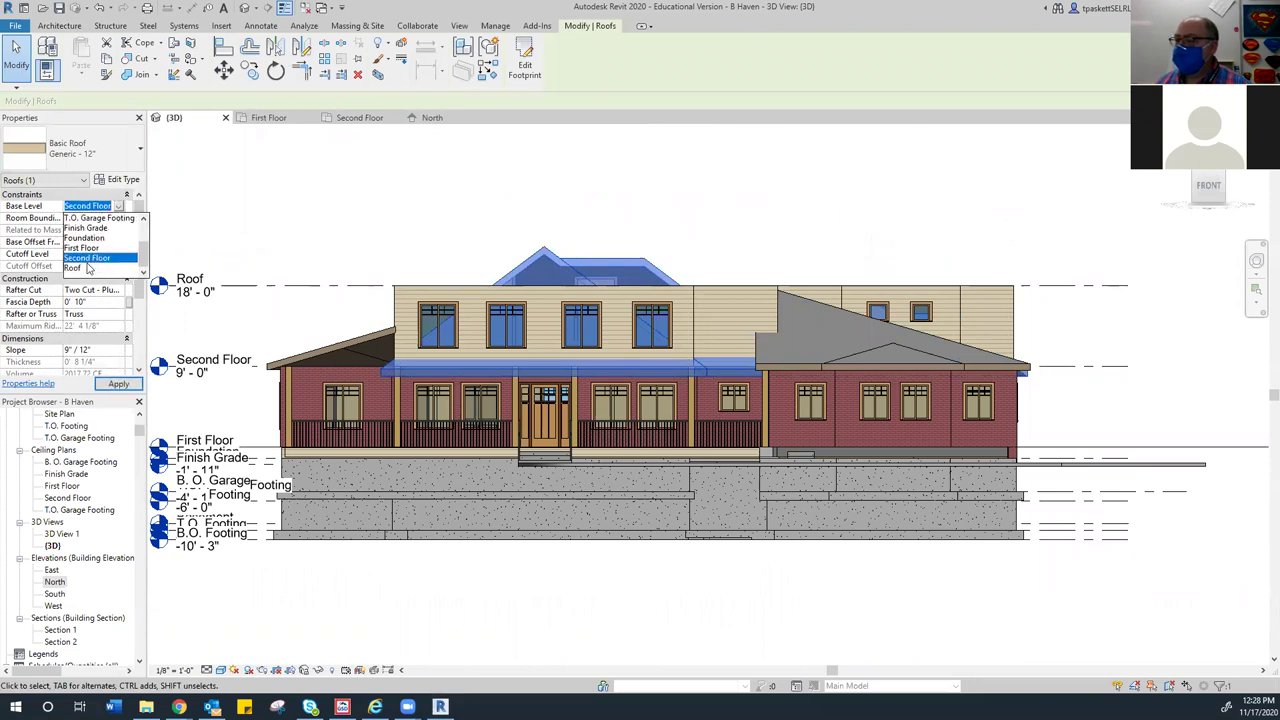
click(90, 266)
click(126, 384)
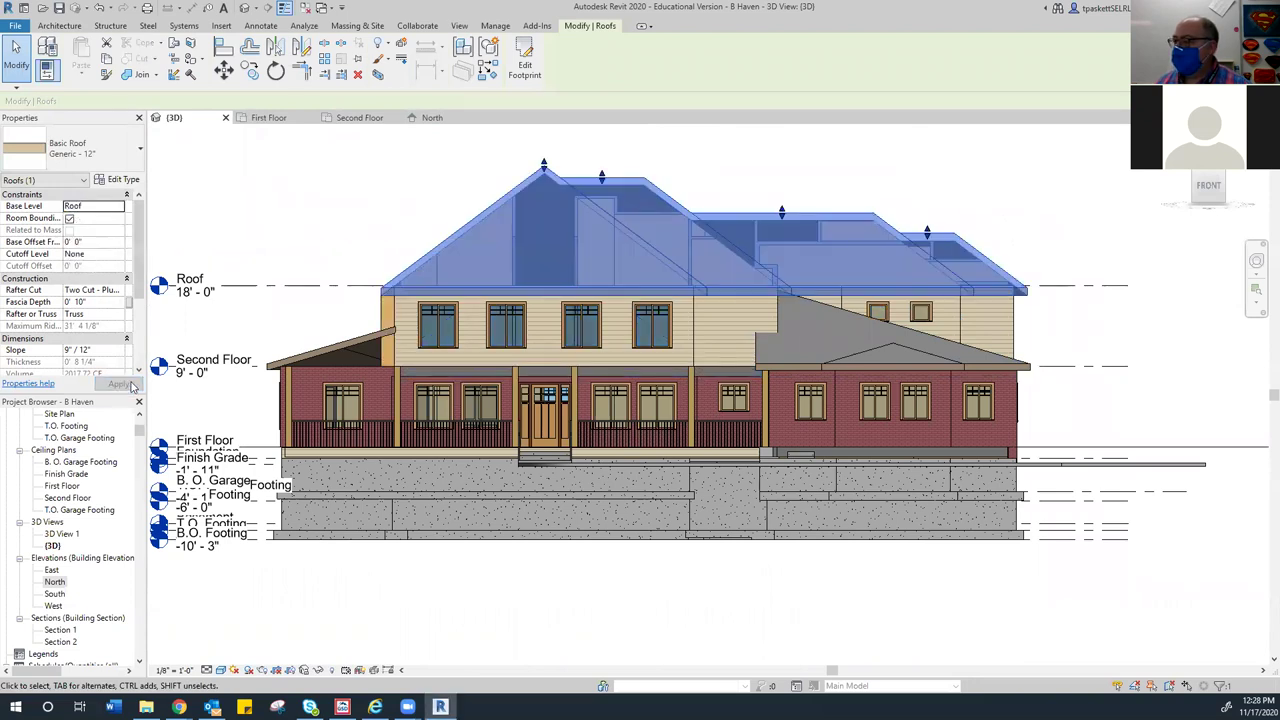
click(314, 214)
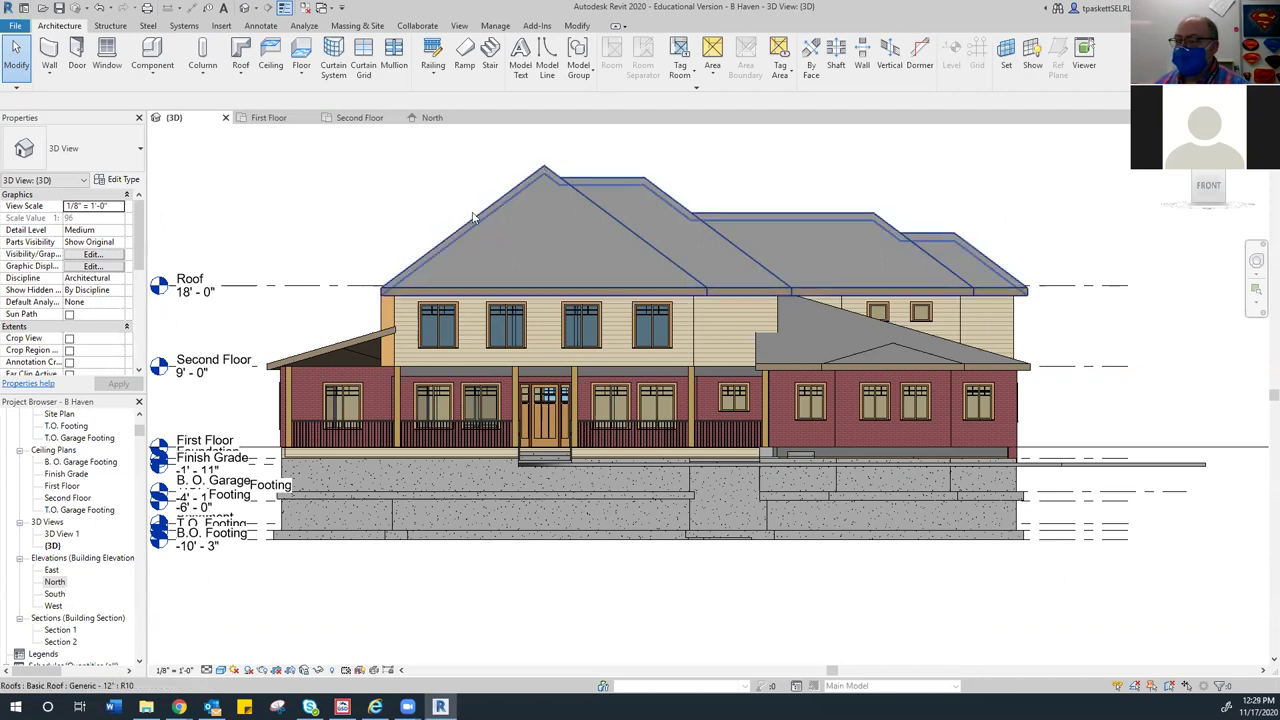
Set the upper roof's slope to 6" / 12"
click(560, 185)
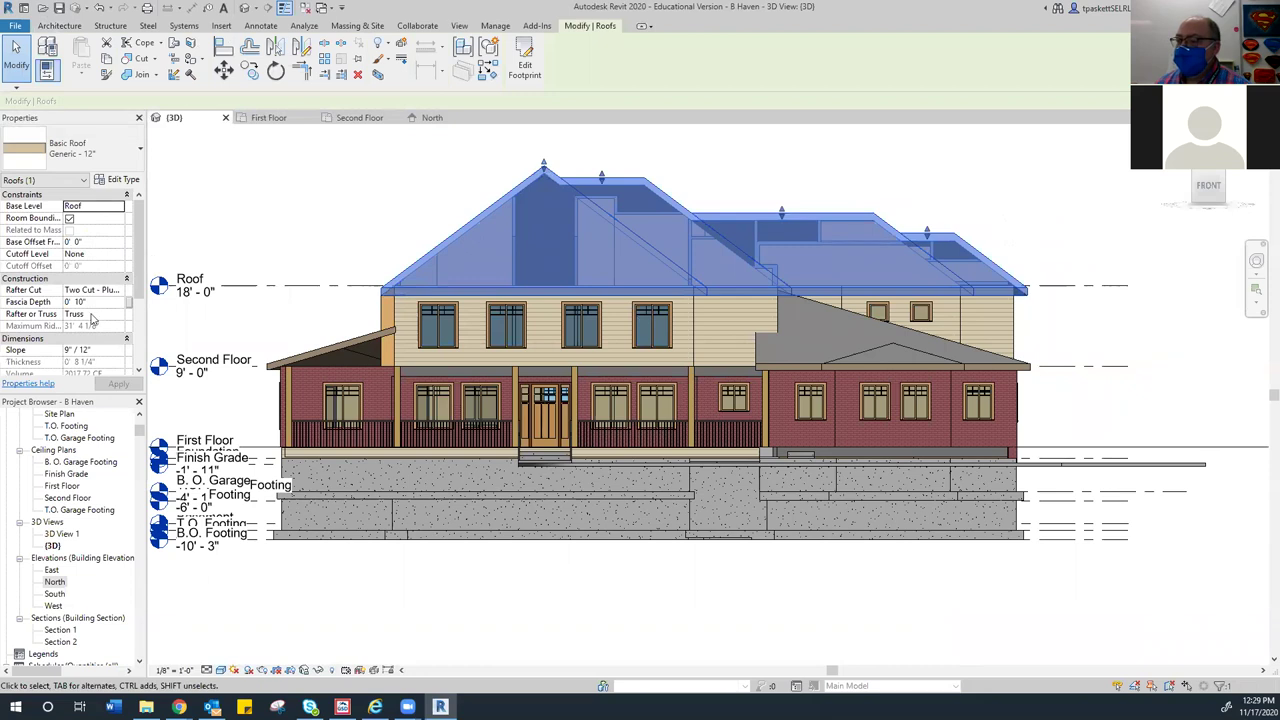
double_click(69, 350)
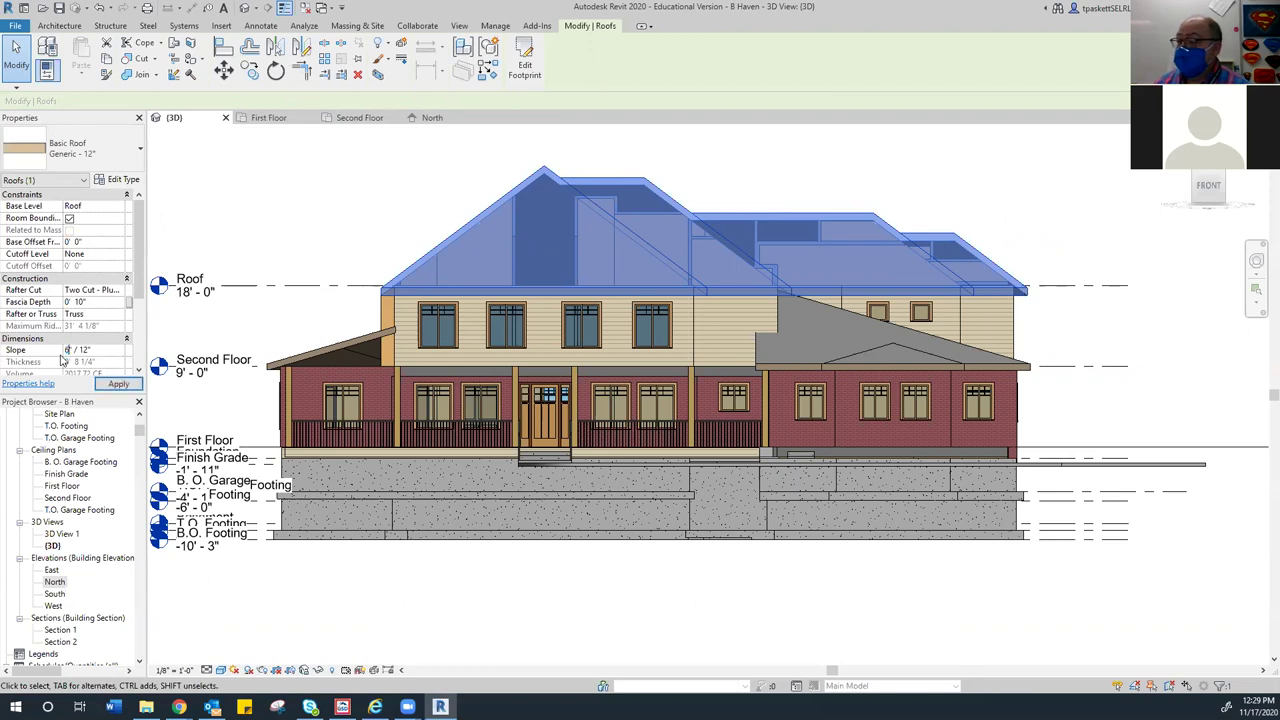
text(6)
click(116, 384)
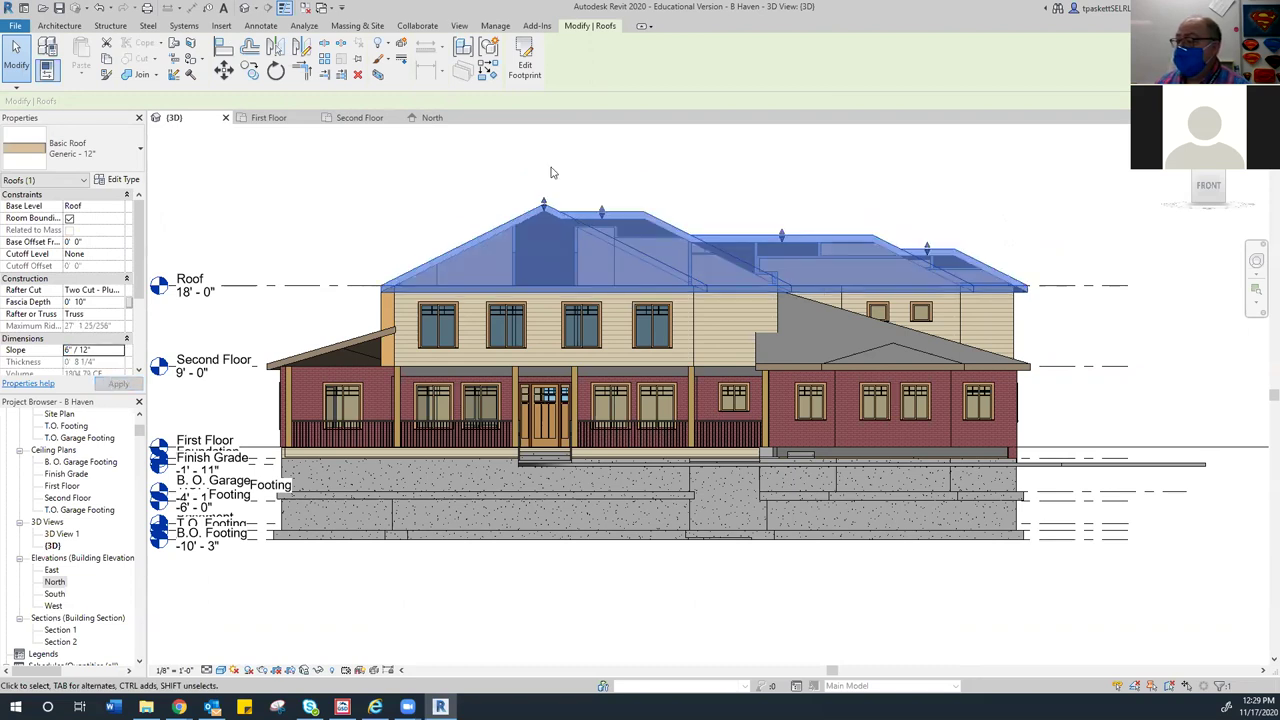
click(509, 160)
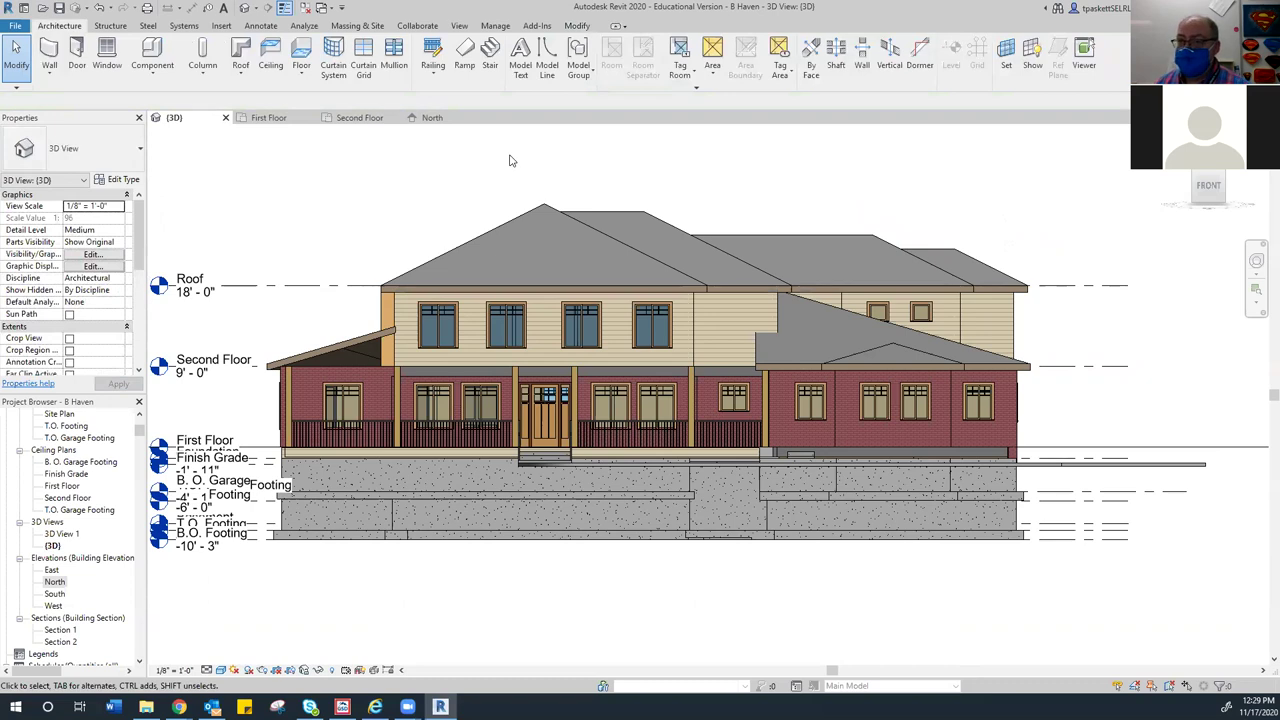